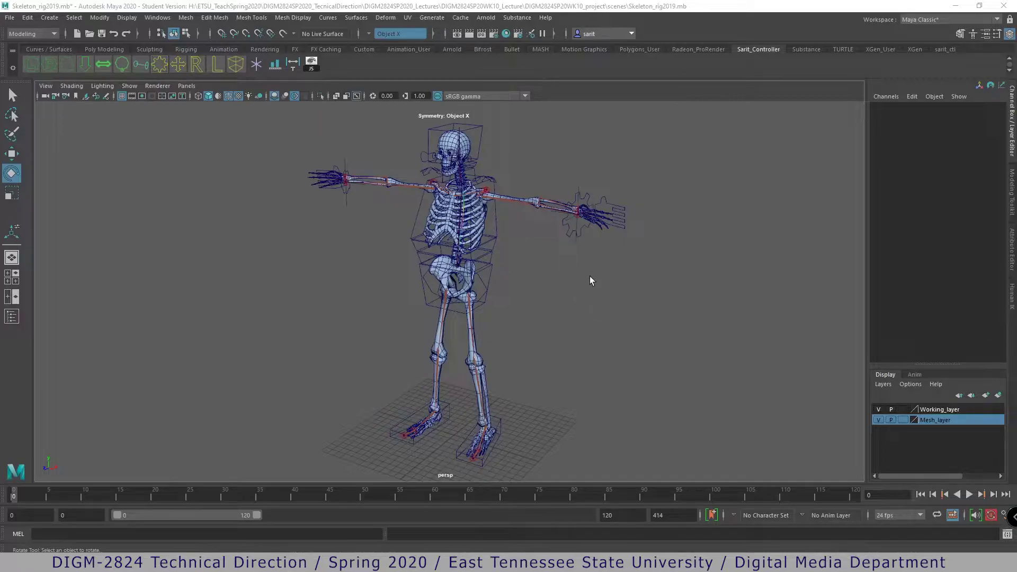
- Try moving the eyes control in front of the skull to test the eye aim, and undo the moves
alt+right_drag(524, 303, 678, 295)
alt+middle_drag(545, 275, 542, 373)
alt+right_drag(543, 374, 620, 309)
alt+middle_drag(500, 257, 479, 411)
alt+right_drag(478, 411, 656, 323)
alt+drag(657, 323, 695, 262)
alt+right_drag(695, 262, 647, 266)
mouse_move(647, 265)
alt+mouse_down()
mouse_move(614, 270)
mouse_move(640, 266)
mouse_move(622, 263)
mouse_move(632, 268)
alt+mouse_up()
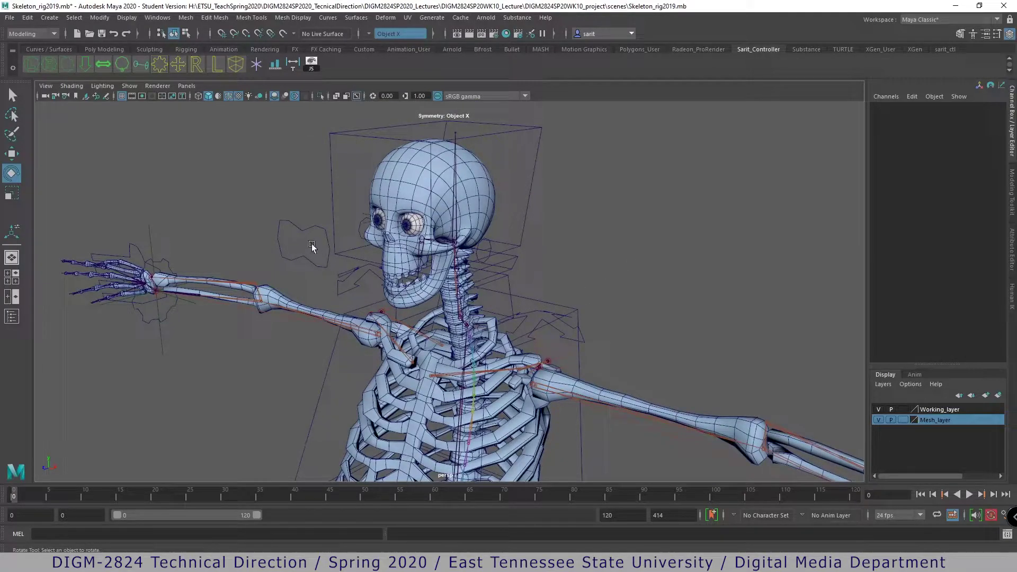
click(328, 262)
key(w)
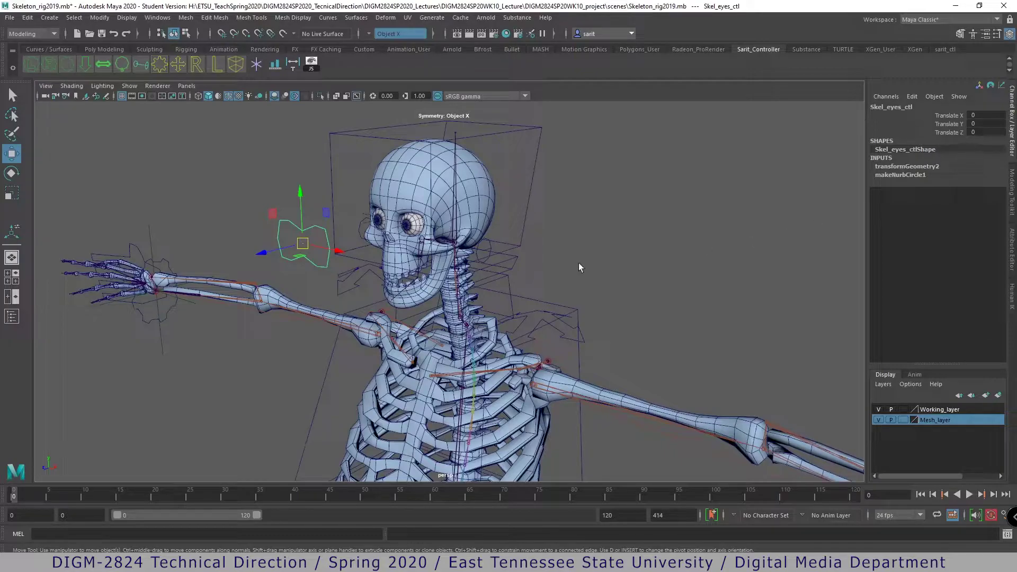
drag(324, 242, 272, 296)
key(ctrl+z)
key(ctrl+z)
key(ctrl+z)
key(ctrl+z)
key(ctrl+z)
key(ctrl+z)
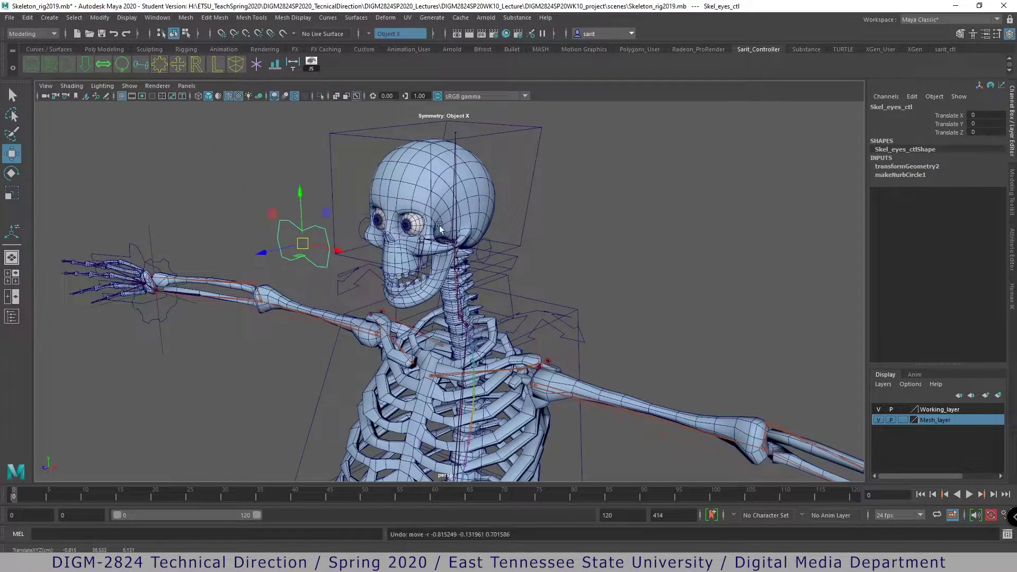
- Select the left eye locator and examine its aim constraint in relation to the eyes control
scroll(318, 217, up, 3)
alt+drag(318, 217, 239, 175)
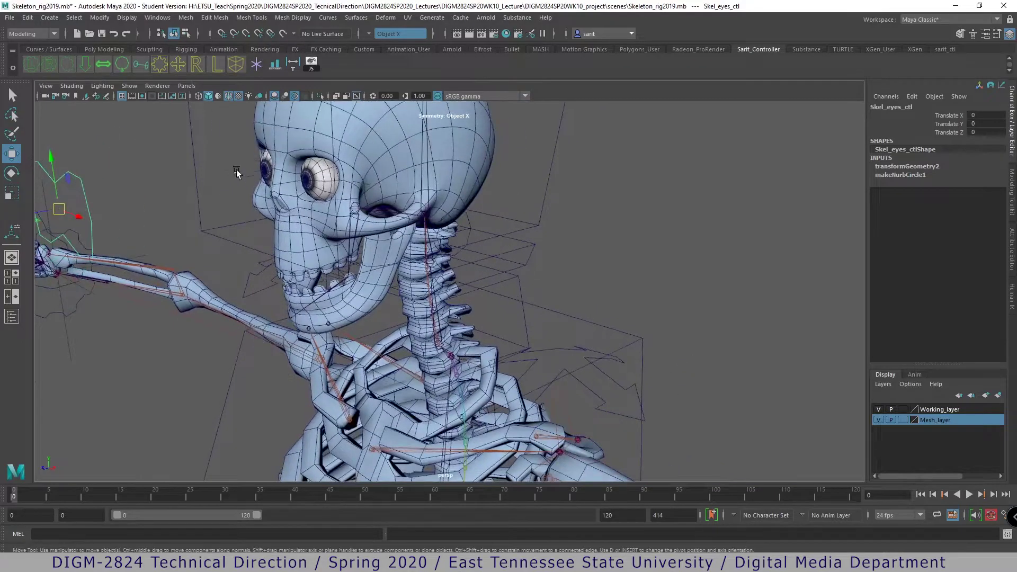
scroll(318, 212, up, 2)
click(317, 175)
click(293, 181)
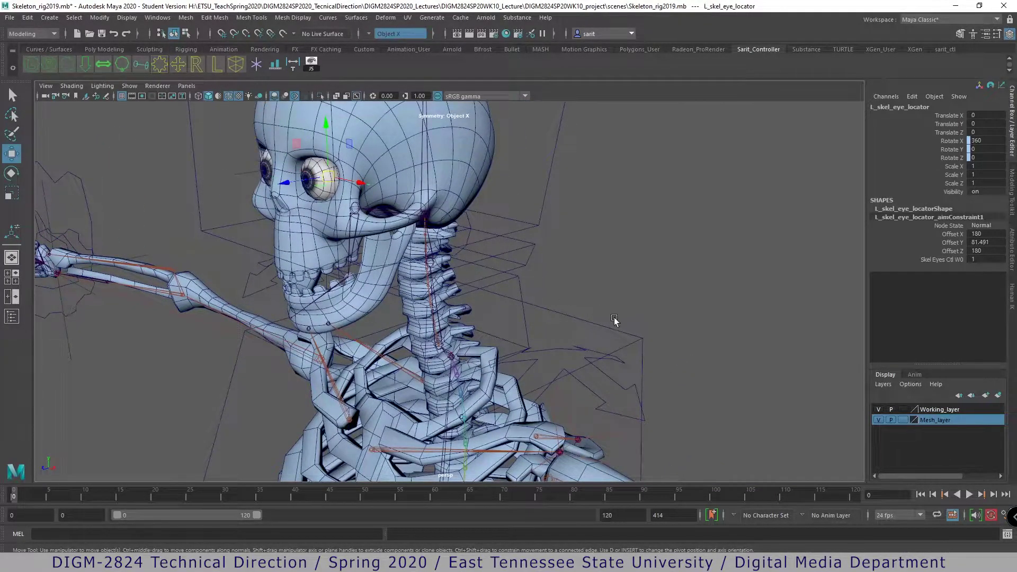
alt+right_drag(614, 317, 476, 291)
alt+middle_drag(477, 291, 545, 300)
alt+right_drag(547, 298, 683, 290)
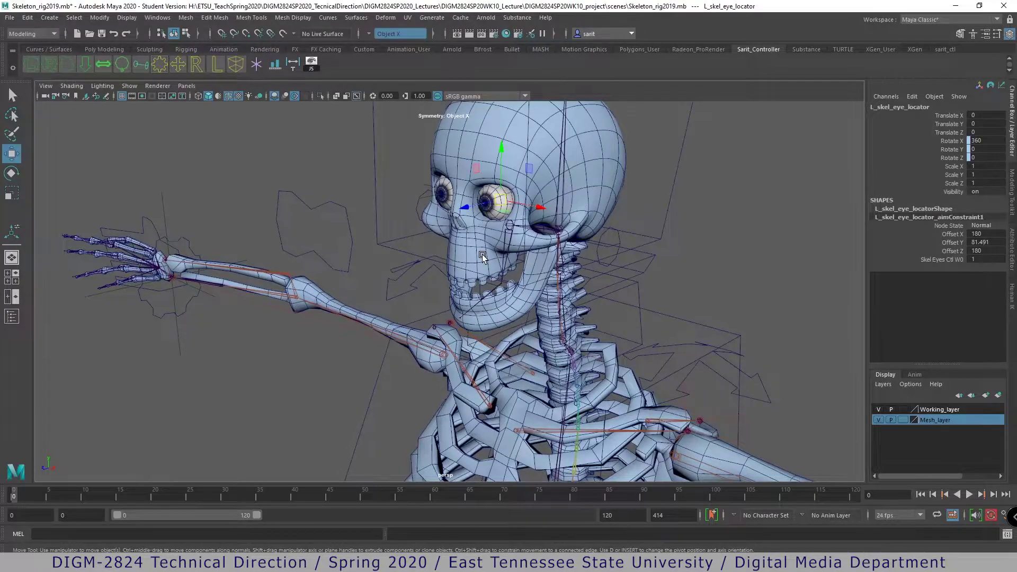
- Select the left eyeball mesh and examine its orient and point constraints
click(486, 216)
click(803, 216)
alt+drag(803, 216, 608, 285)
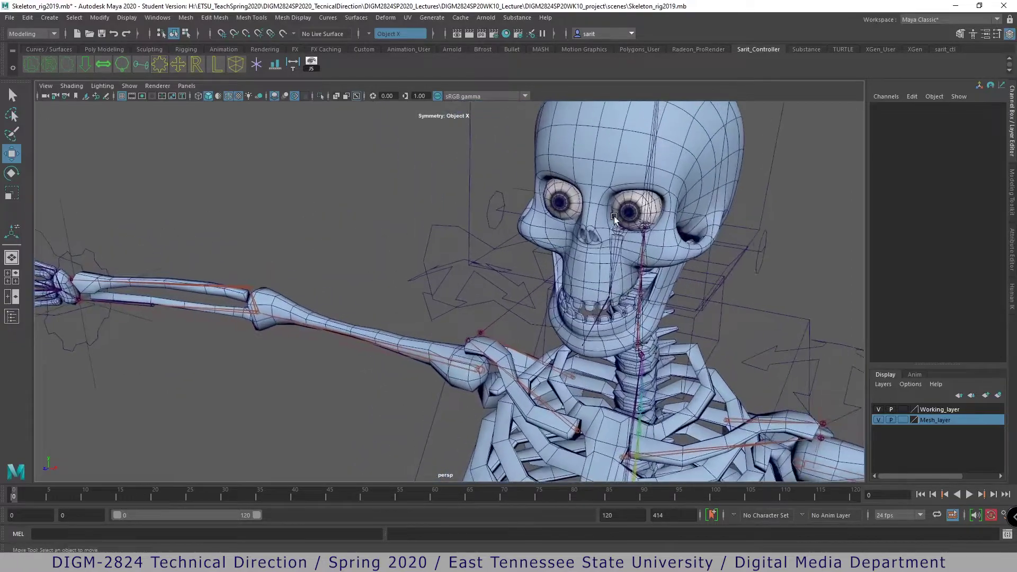
click(616, 214)
alt+drag(704, 339, 641, 344)
alt+drag(582, 327, 514, 325)
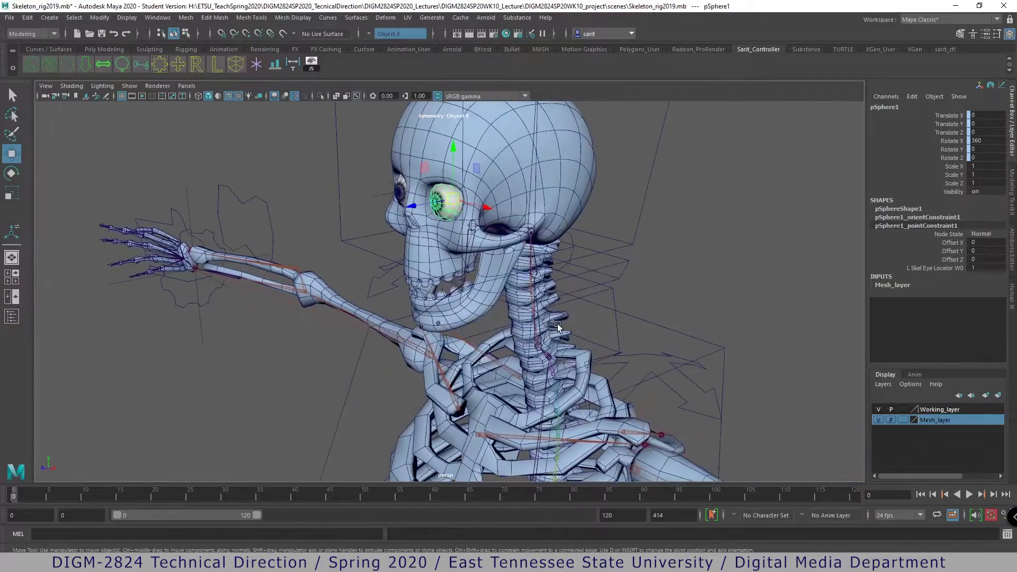
- Try rotating the head control to about -28.9 degrees in Y, and undo the rotation
alt+right_drag(513, 326, 447, 324)
alt+drag(447, 324, 454, 331)
alt+right_drag(454, 331, 517, 350)
click(437, 339)
alt+drag(437, 339, 375, 356)
click(459, 204)
alt+drag(577, 299, 530, 261)
key(e)
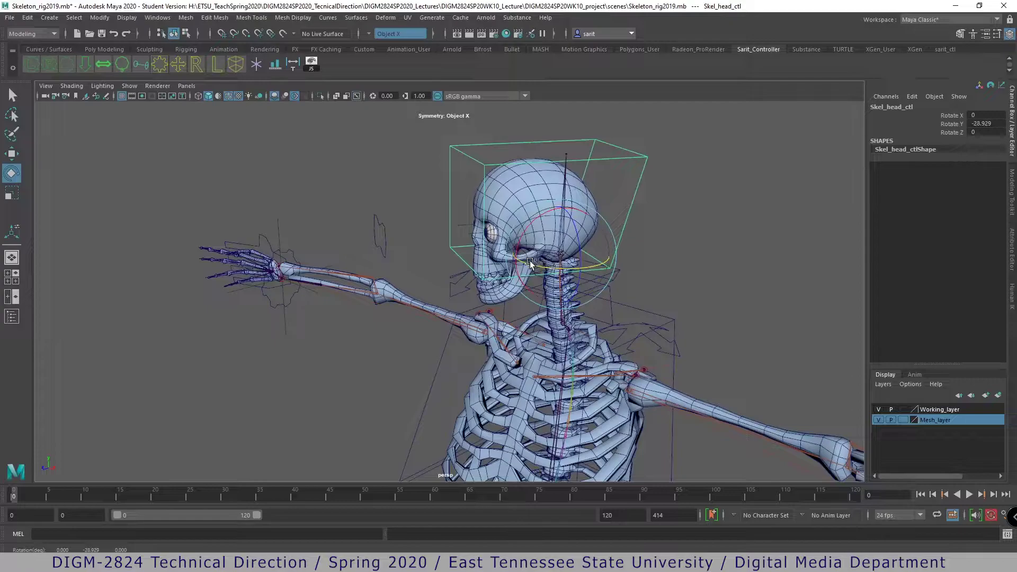
key(ctrl+z)
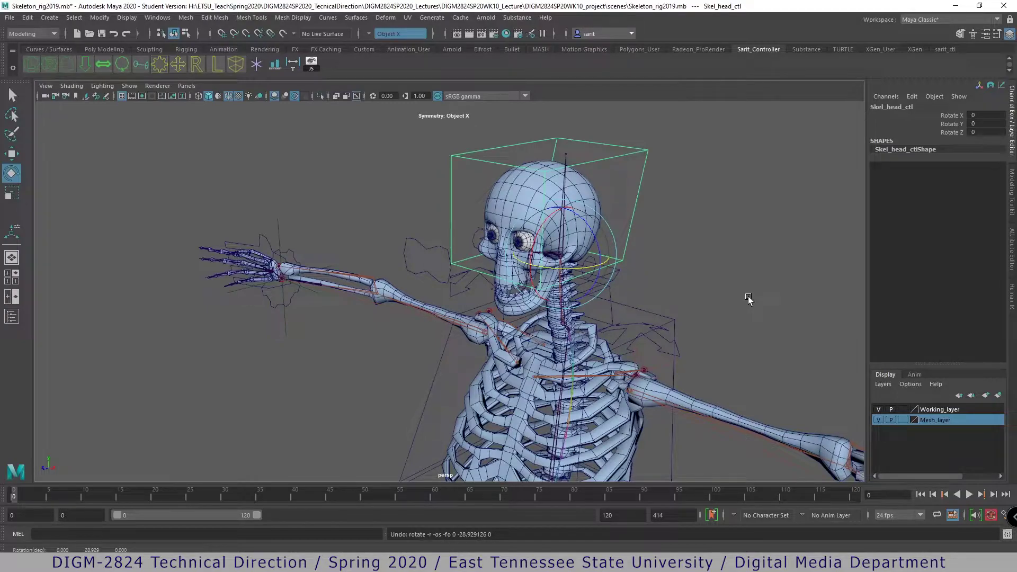
- Rotate the head, upper neck and lower neck controls in Y to about -28.9, -13.3 and -20.4 degrees respectively
alt+right_drag(594, 312, 704, 328)
alt+drag(704, 328, 665, 309)
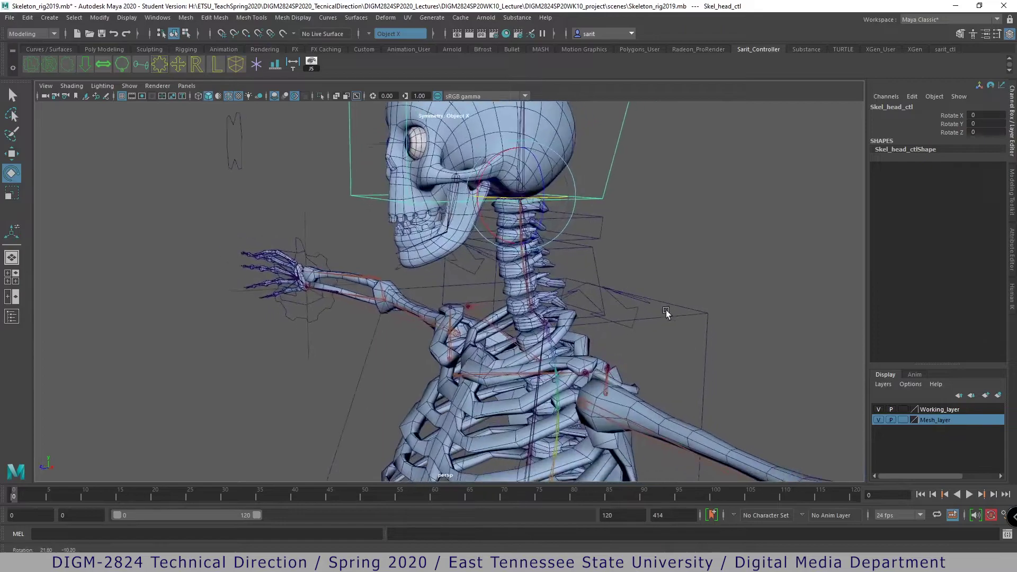
click(602, 231)
alt+drag(638, 272, 651, 286)
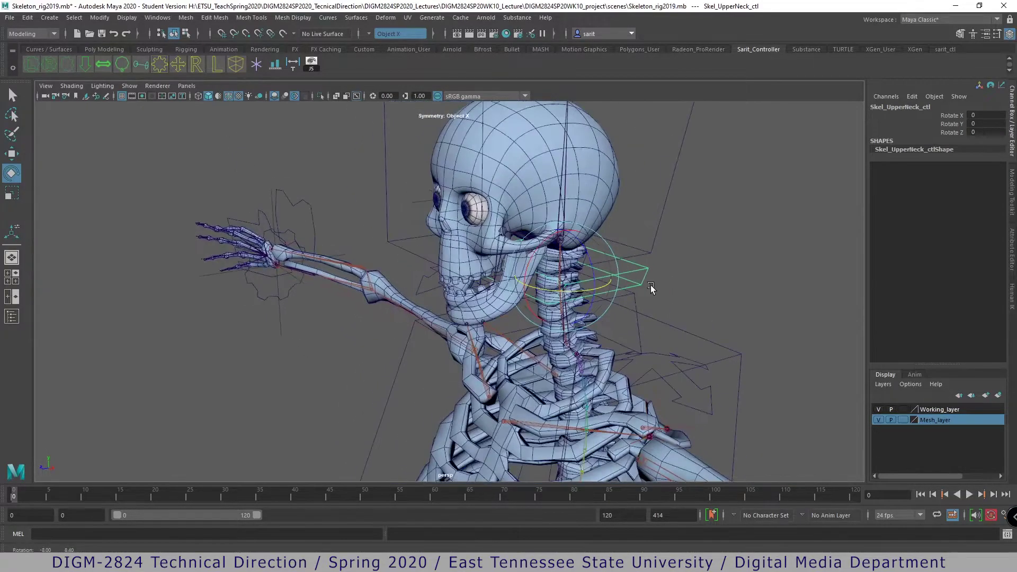
click(651, 252)
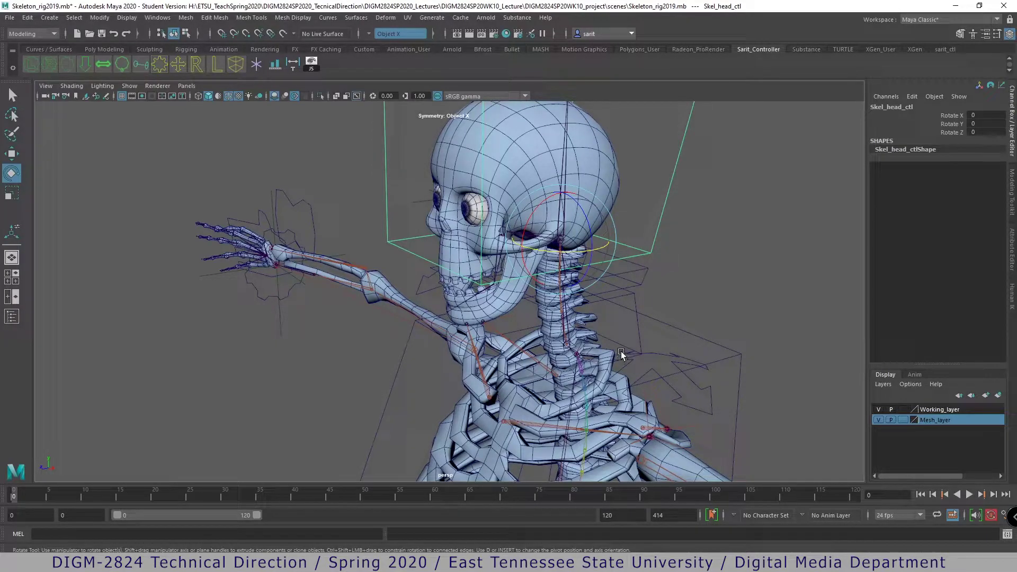
drag(593, 248, 550, 258)
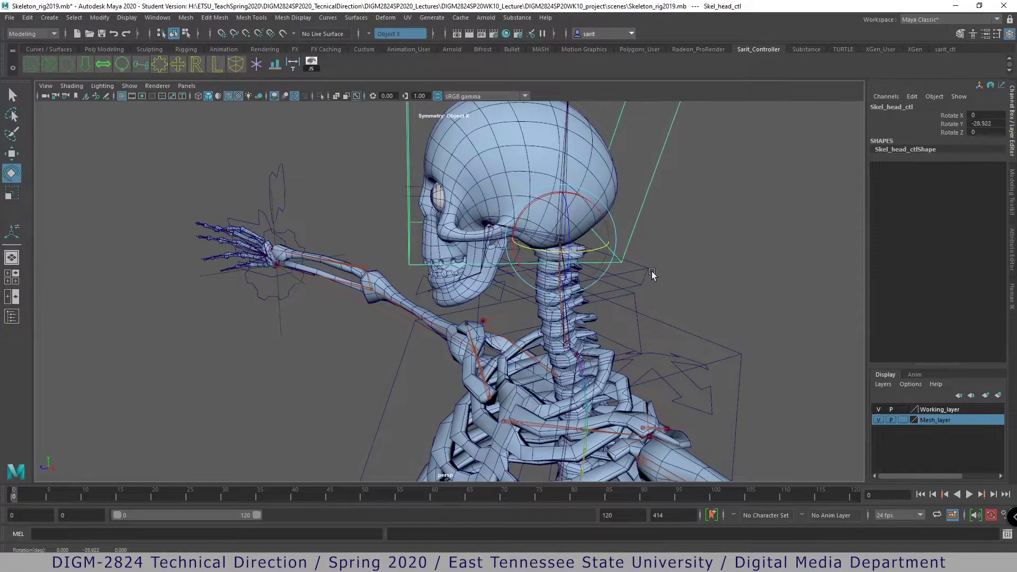
click(571, 290)
drag(573, 291, 596, 306)
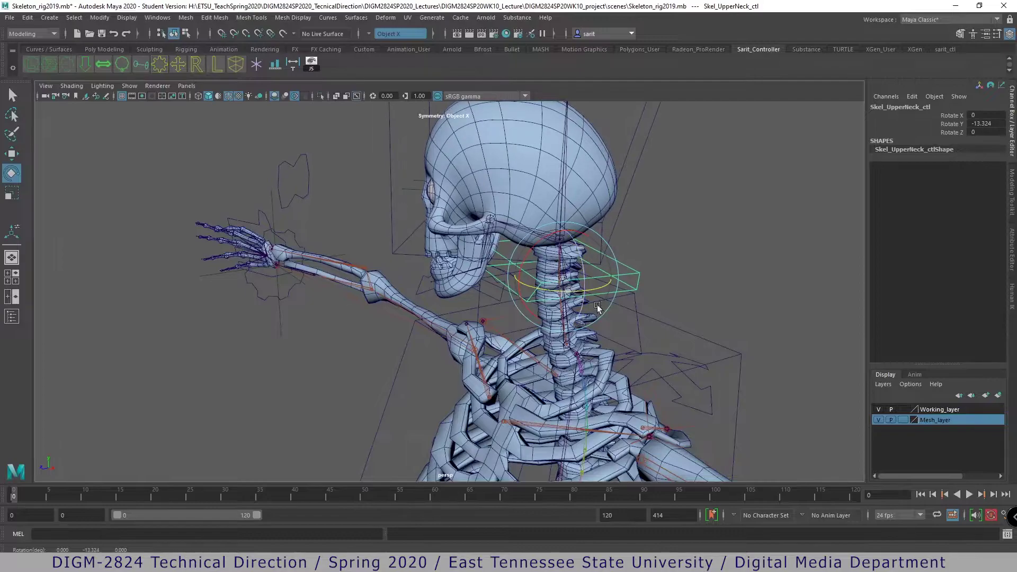
click(637, 316)
drag(581, 364, 566, 363)
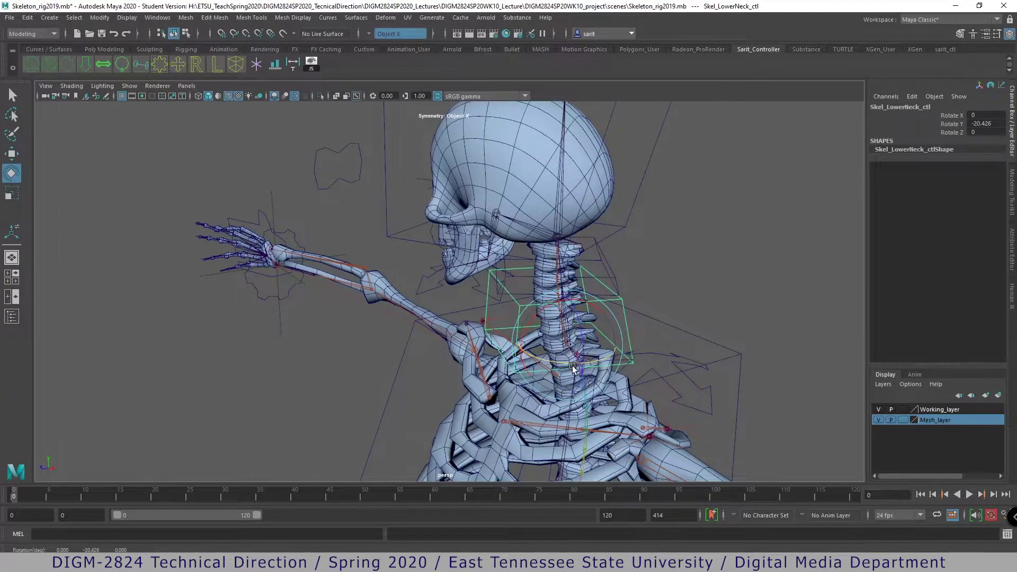
- Reset Rotate Y to 0 on the head, upper neck and lower neck controls together
alt+right_drag(698, 235, 611, 221)
alt+drag(611, 220, 647, 296)
alt+right_drag(647, 297, 529, 302)
alt+drag(530, 302, 487, 298)
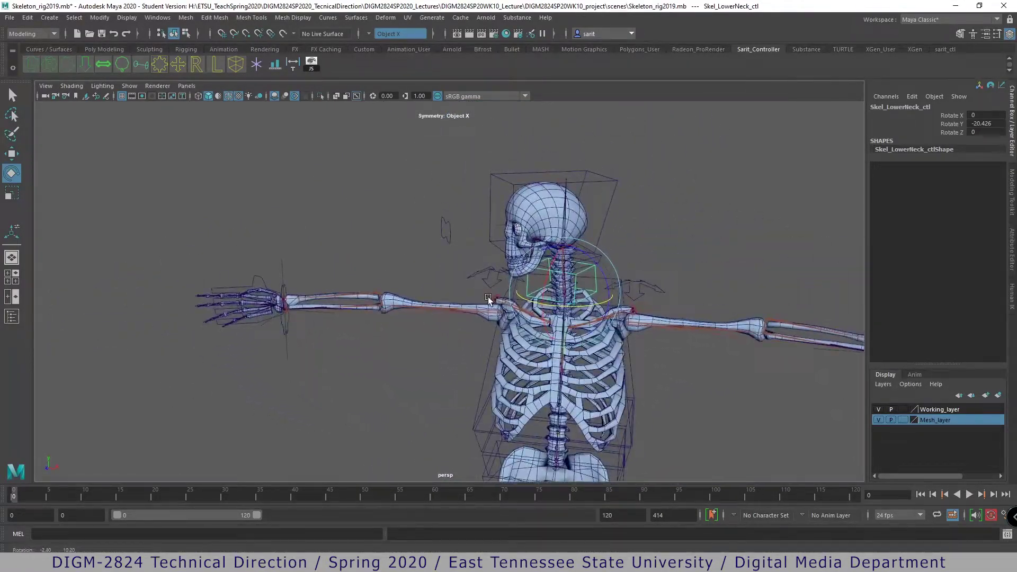
click(596, 262)
double_click(984, 124)
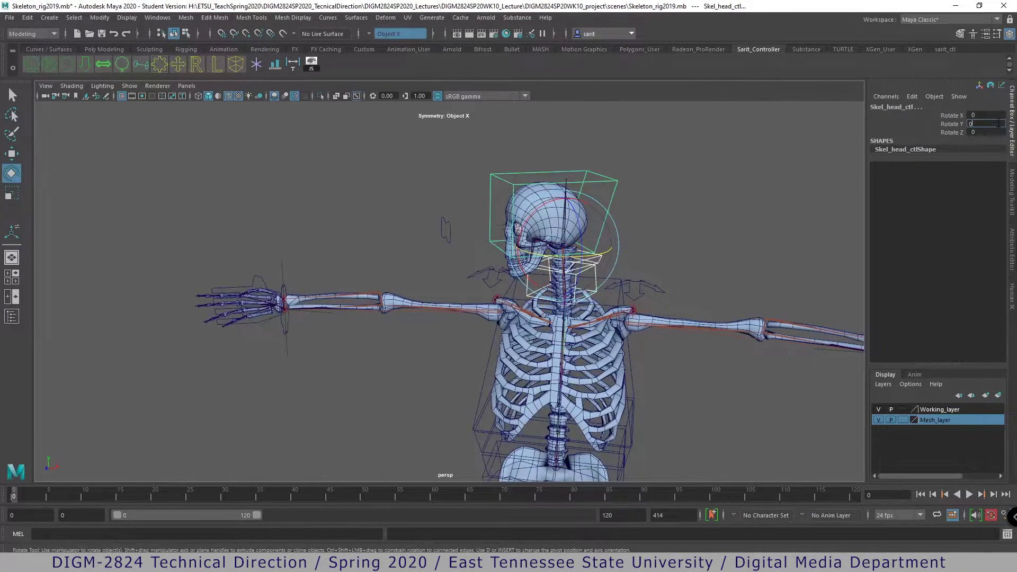
key(Return)
click(697, 306)
- Try rotating the left shoulder control about 20.8 degrees in Z, and undo the rotation
alt+middle_drag(643, 358, 592, 287)
alt+right_drag(592, 286, 635, 296)
alt+middle_drag(635, 296, 600, 325)
click(597, 218)
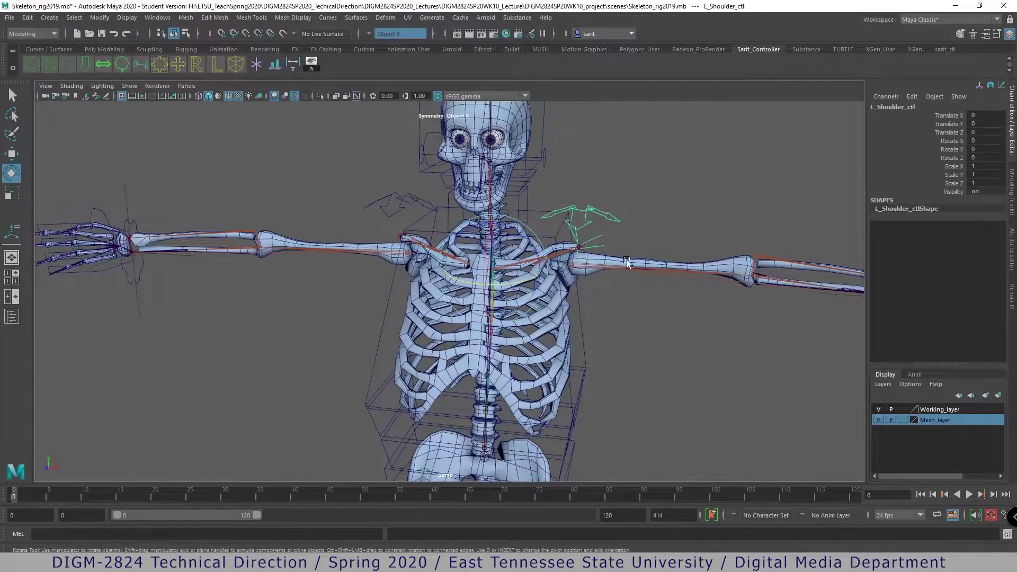
drag(539, 249, 509, 250)
key(ctrl+z)
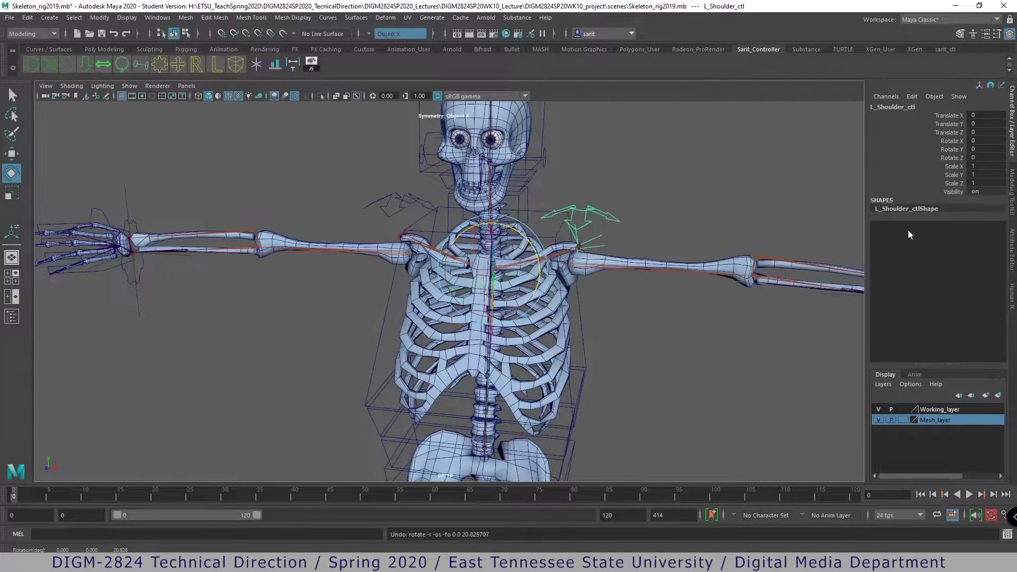
- Lock and hide every channel of the left shoulder control except Rotate Z
drag(949, 116, 948, 194)
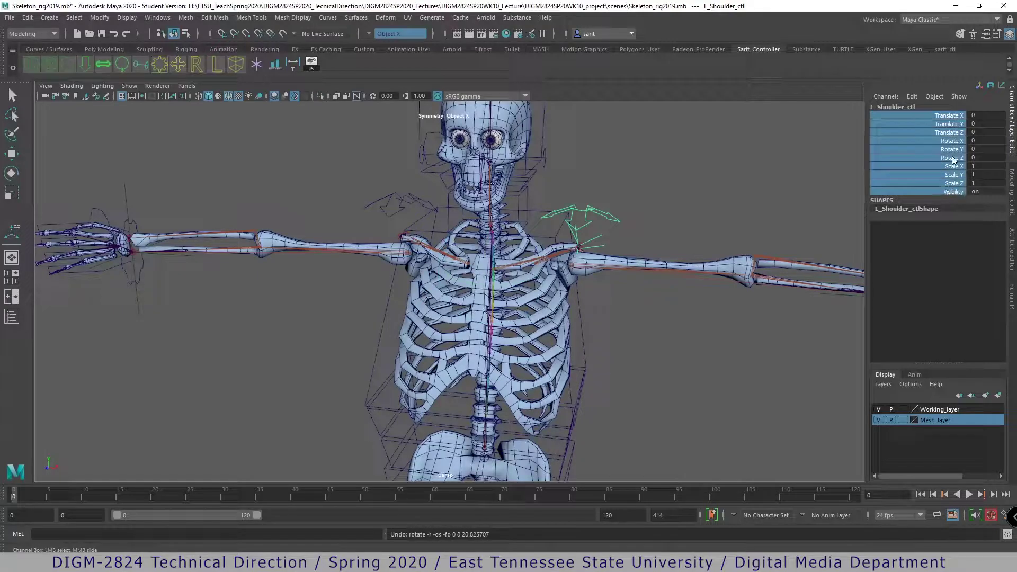
ctrl+click(953, 158)
right_click(952, 169)
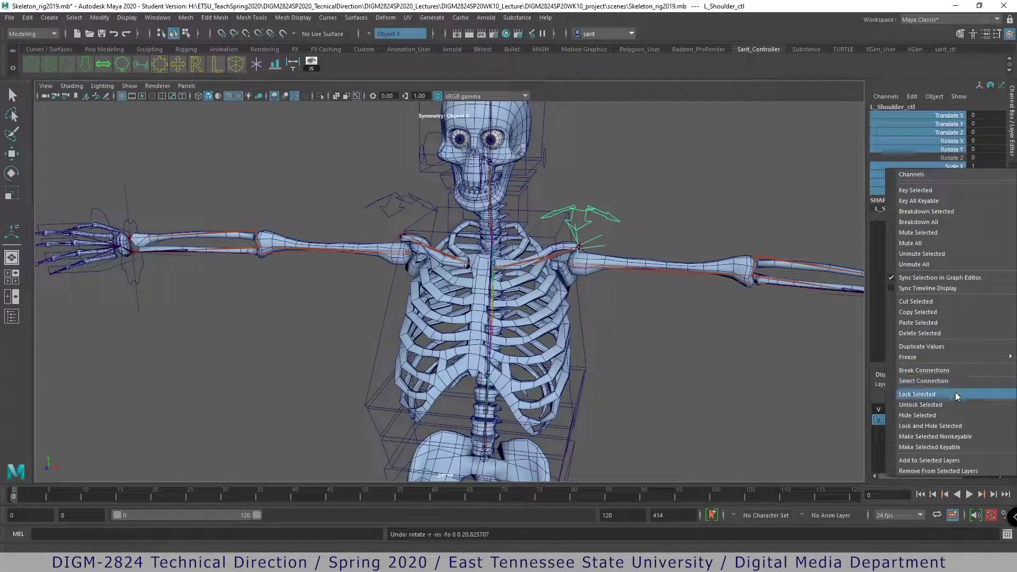
click(952, 425)
click(609, 317)
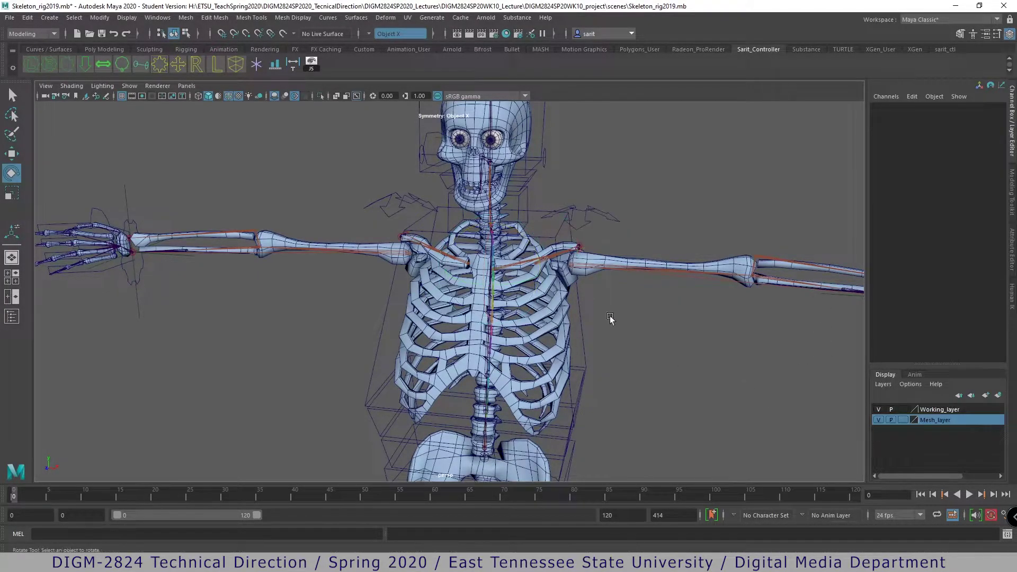
- Lock and hide all channels of the right shoulder control except Rotate Z
drag(387, 219, 387, 221)
drag(949, 119, 953, 193)
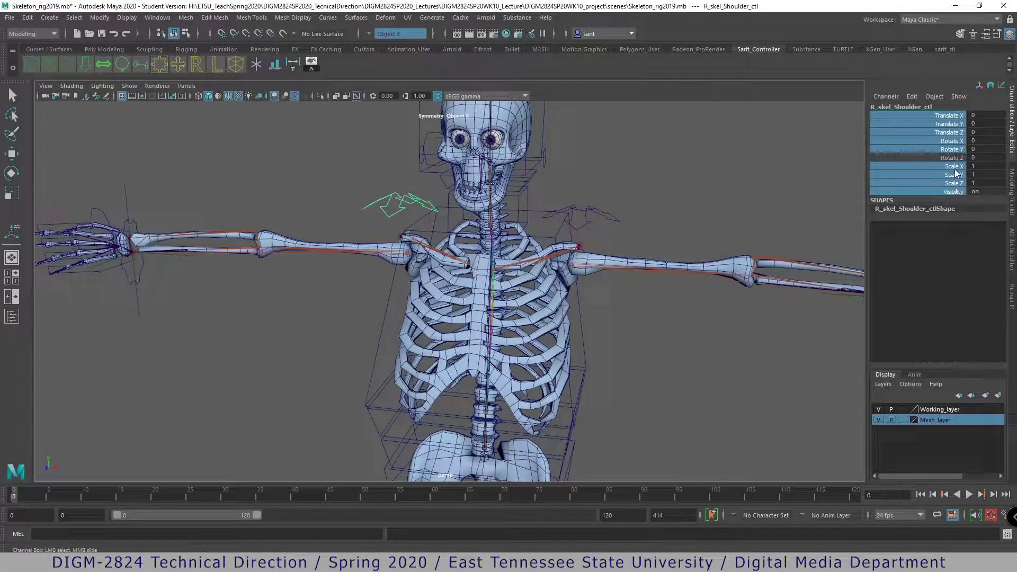
right_click(956, 171)
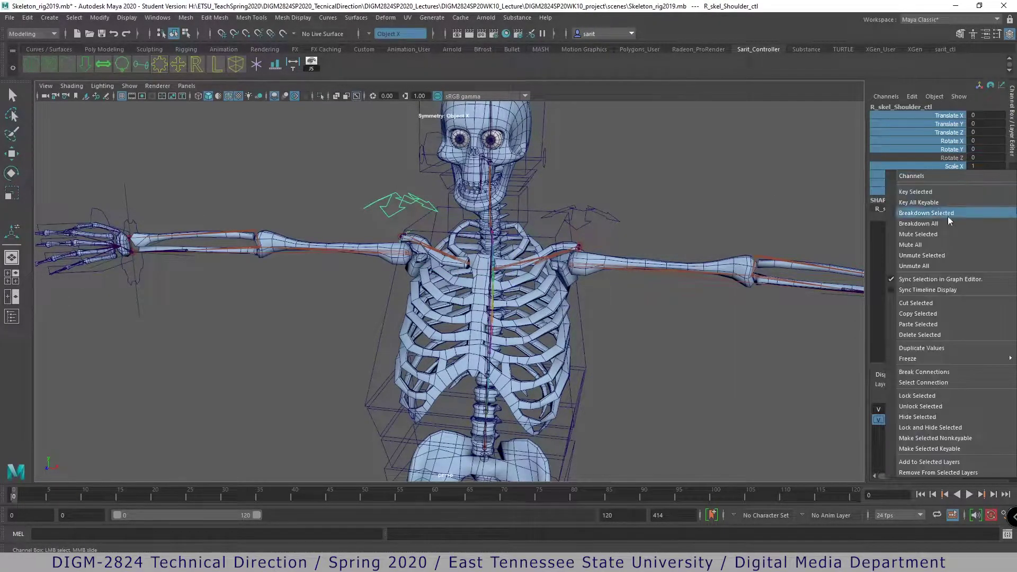
click(935, 428)
- Test the right shoulder control's Z rotation from behind the skeleton, and reset Rotate Z to 0
key(e)
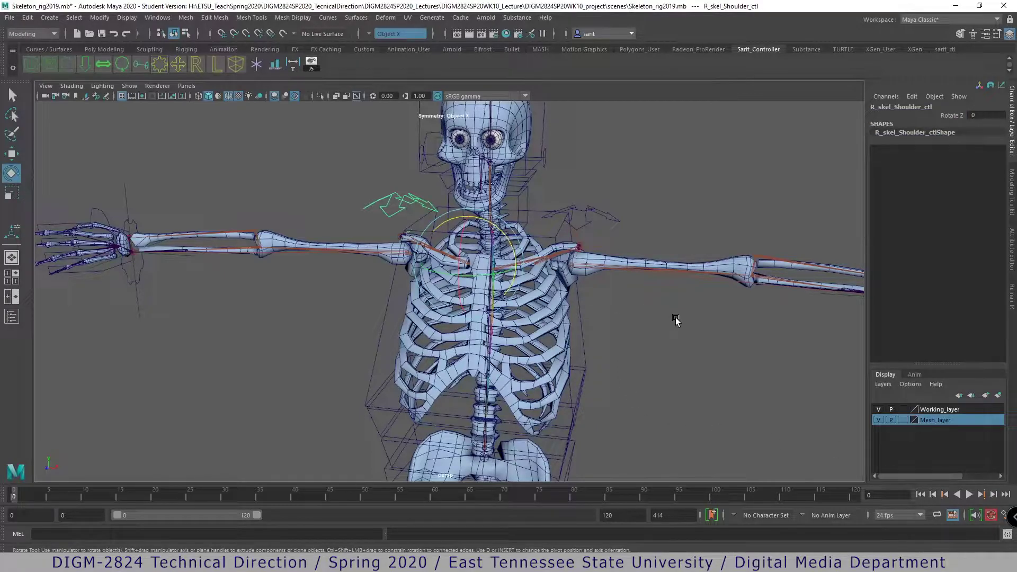
alt+drag(654, 315, 521, 347)
alt+middle_drag(528, 282, 529, 328)
drag(376, 229, 531, 241)
key(ctrl+z)
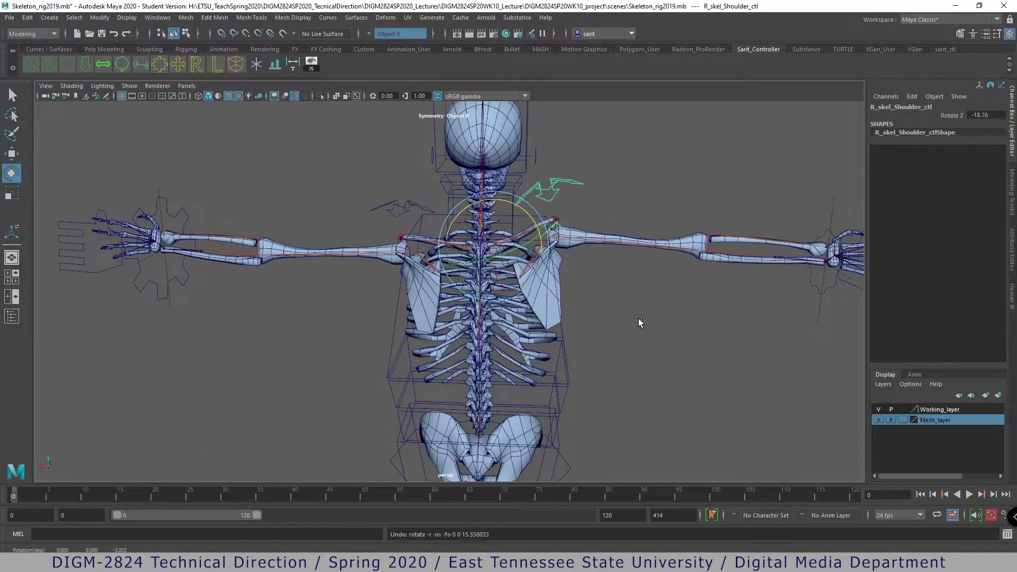
double_click(984, 115)
text(0)
key(Return)
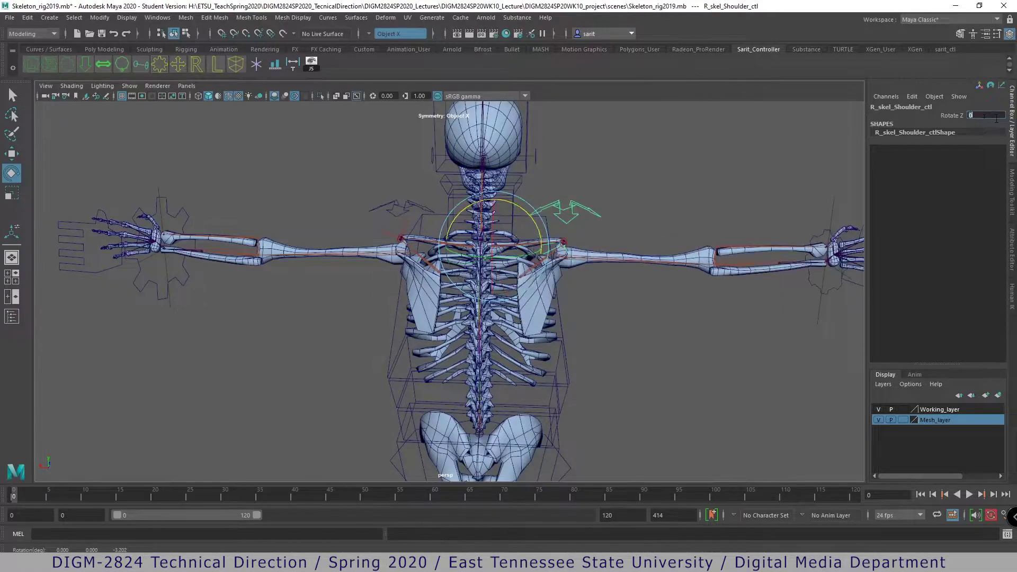
- Try twisting the right forearm by rotating the wrist control in X to about 82 degrees and back, and undo the rotation
alt+middle_drag(712, 298, 667, 297)
alt+right_drag(667, 297, 779, 354)
alt+middle_drag(778, 355, 376, 373)
alt+right_drag(376, 373, 662, 379)
alt+middle_drag(508, 371, 583, 417)
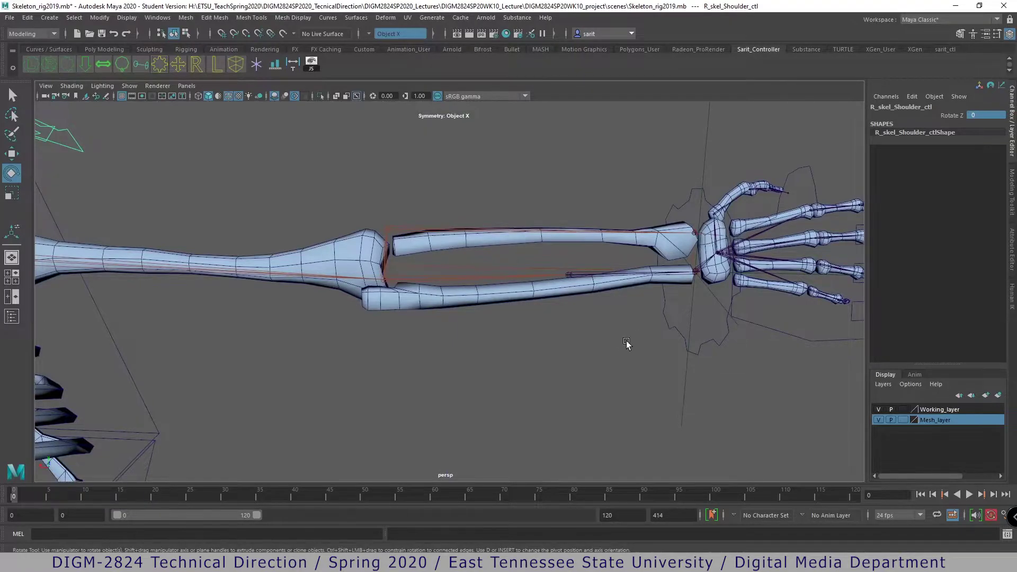
scroll(629, 343, down, 2)
click(666, 333)
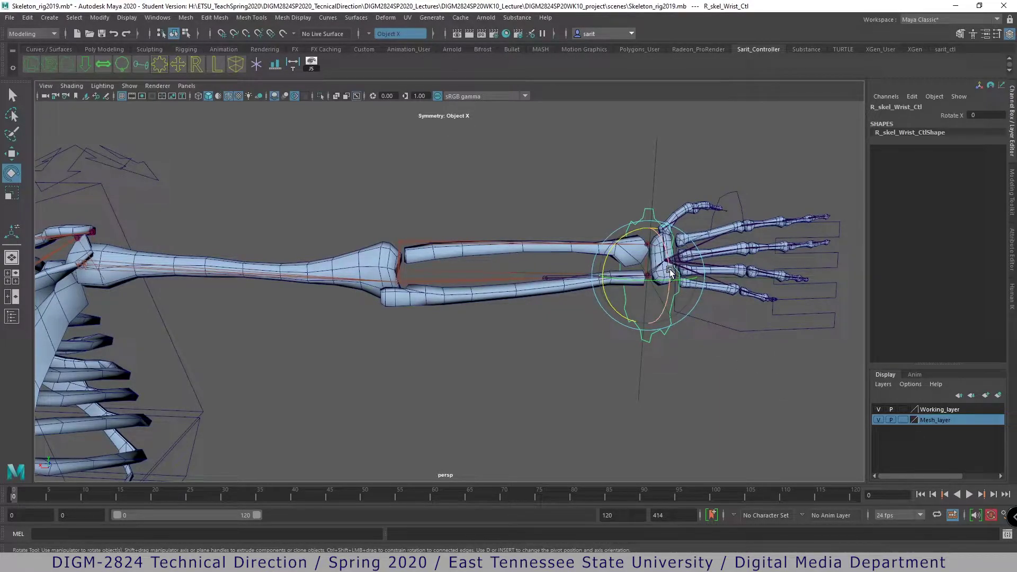
drag(670, 272, 640, 207)
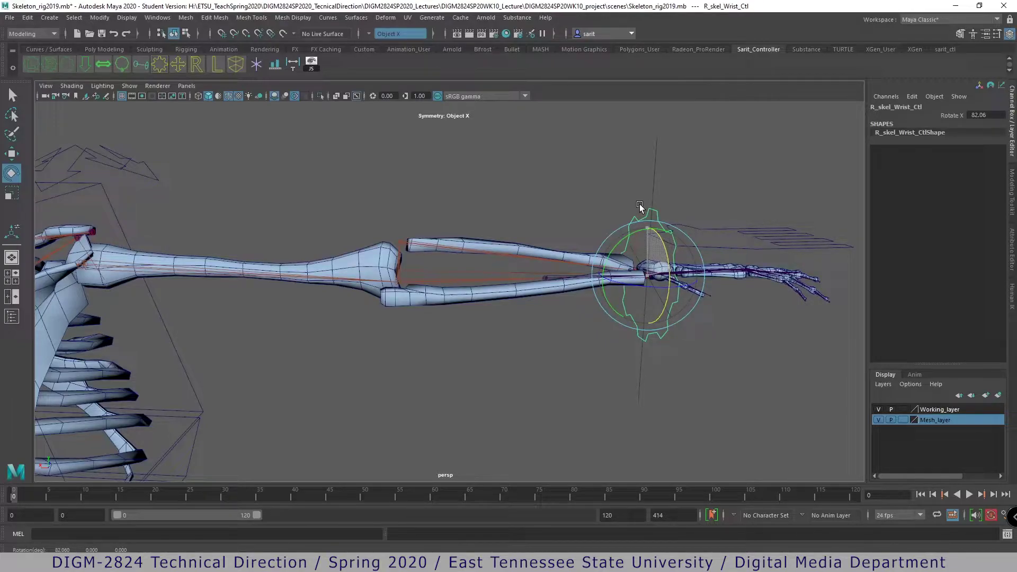
drag(640, 204, 657, 278)
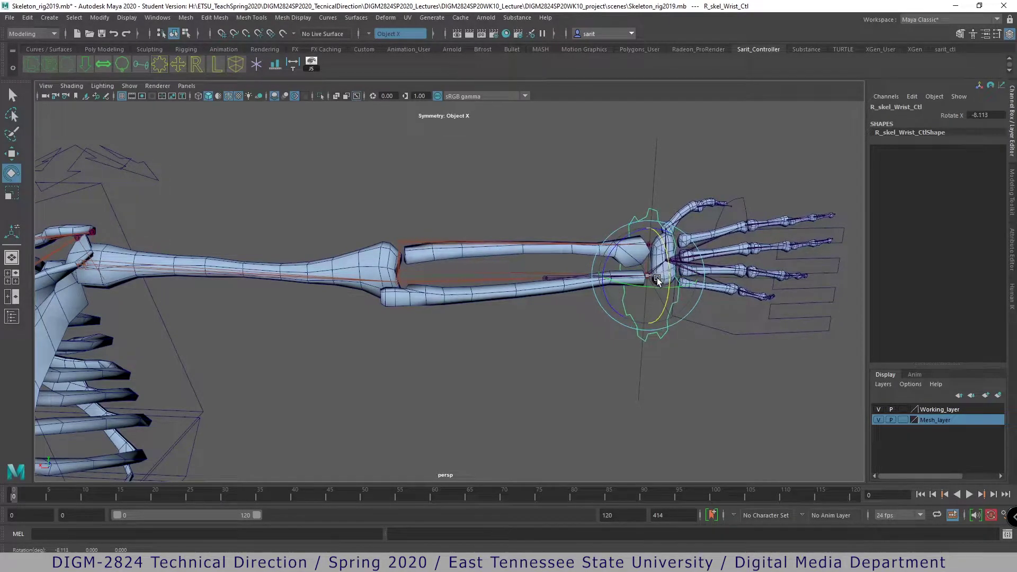
key(ctrl+z)
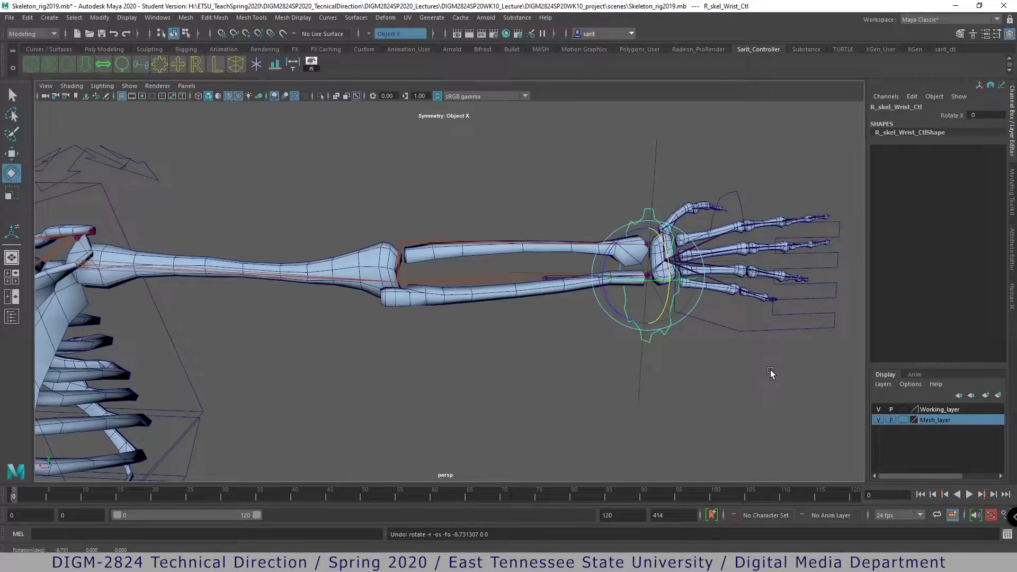
- Try bending the right hand with its wave control, rotating it in Y to about 31 degrees, and undo the rotations
scroll(514, 351, up, 3)
alt+drag(513, 352, 594, 376)
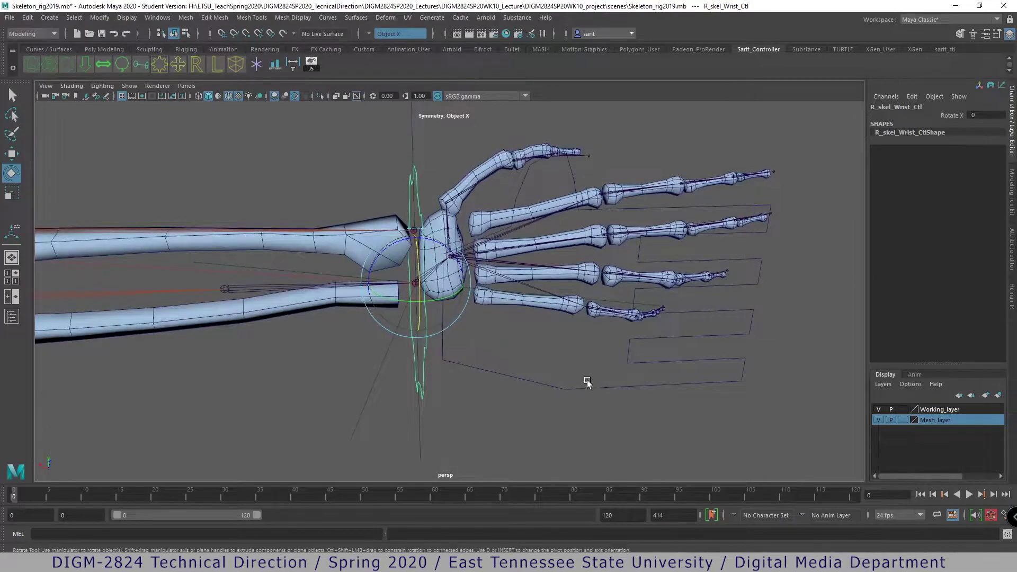
click(588, 382)
alt+drag(656, 420, 507, 359)
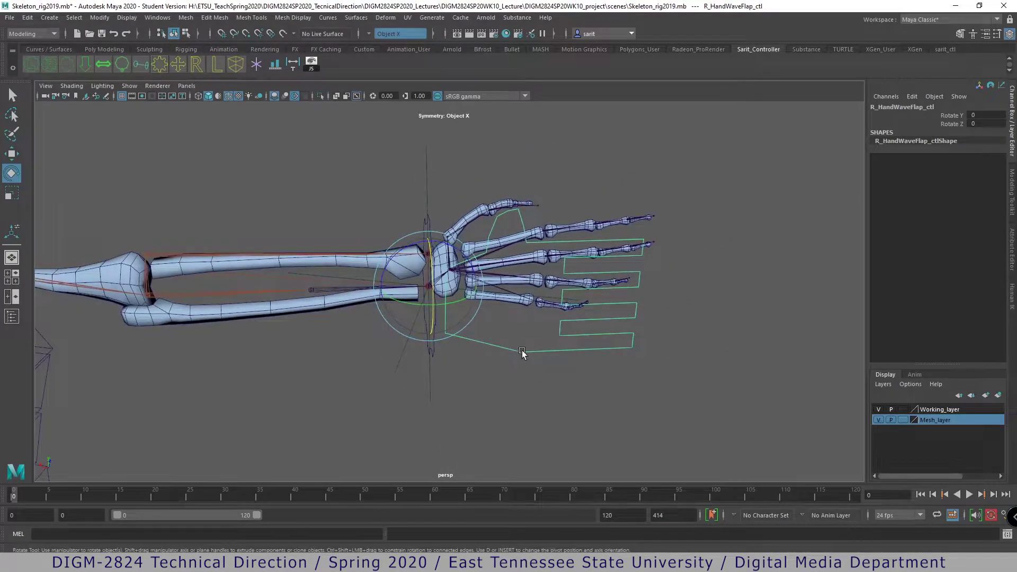
mouse_move(524, 346)
alt+mouse_down()
mouse_move(469, 349)
mouse_move(527, 354)
alt+mouse_up()
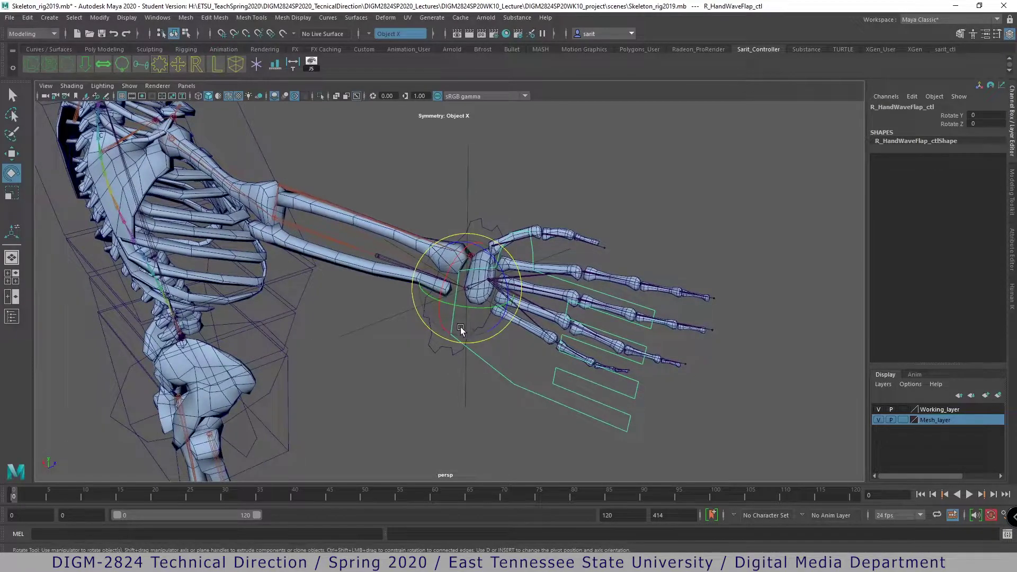
drag(468, 312, 519, 295)
key(ctrl+z)
key(ctrl+z)
key(ctrl+z)
key(ctrl+z)
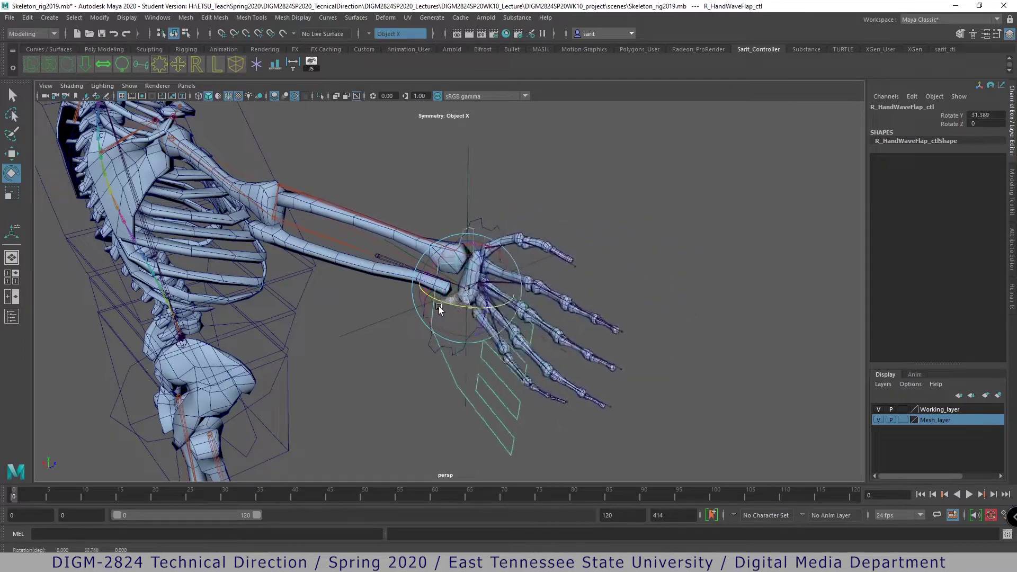
drag(510, 279, 470, 284)
key(ctrl+z)
- Test moving the left arm with the left hand move control, and reset its Translate X, Y and Z to 0
alt+drag(553, 191, 443, 199)
alt+drag(556, 254, 351, 311)
key(w)
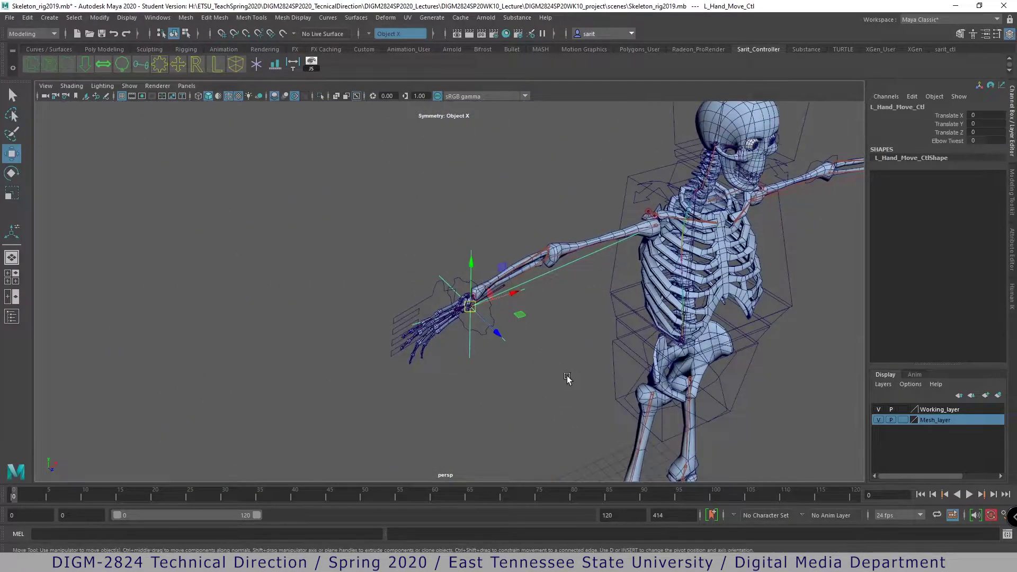
alt+right_drag(590, 385, 458, 375)
alt+drag(459, 374, 511, 410)
drag(465, 297, 627, 237)
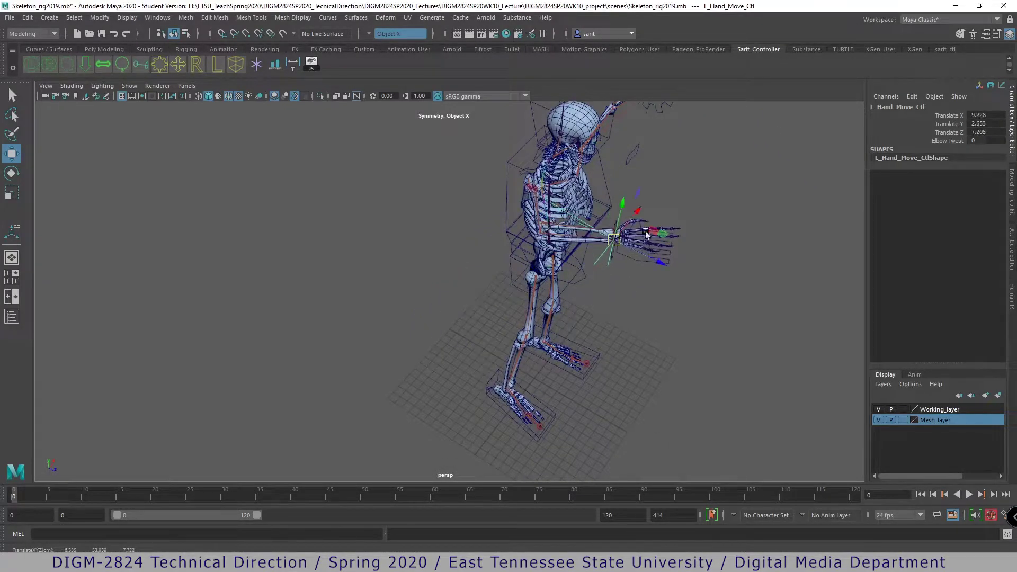
alt+drag(683, 294, 490, 281)
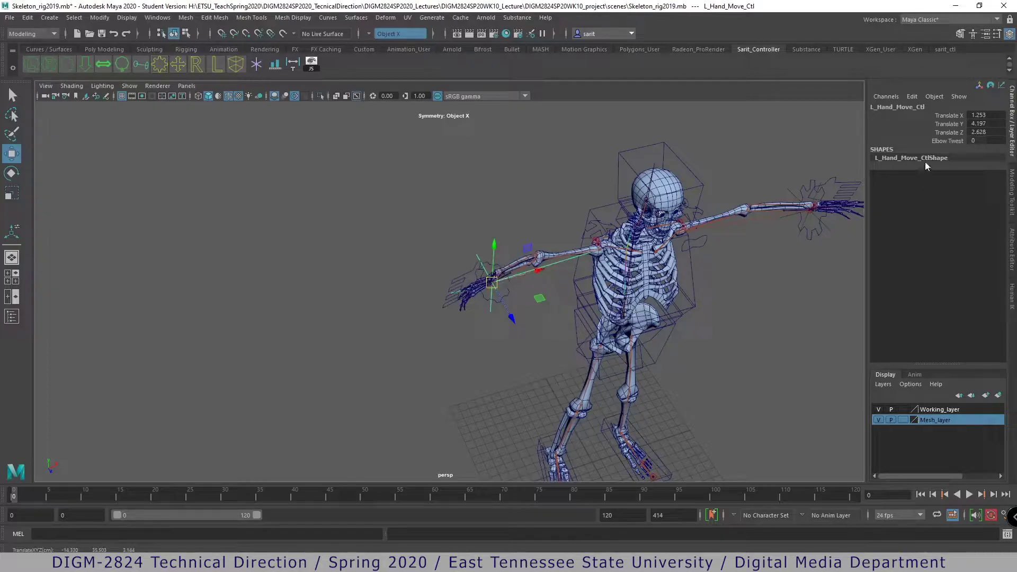
drag(975, 115, 984, 131)
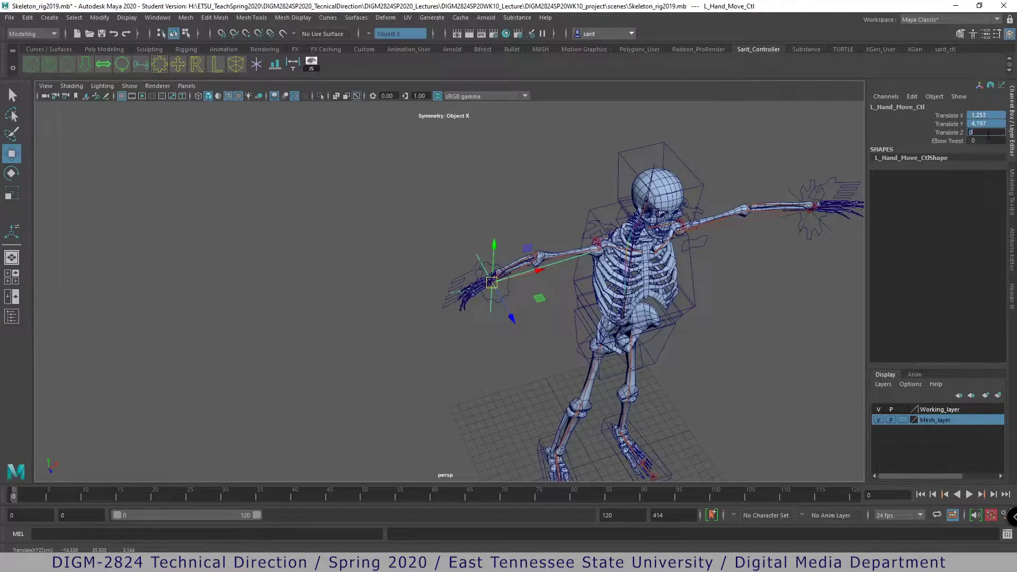
text(0)
key(Return)
- Test the Elbow Twist attribute of the left hand move control while viewing the arm from several angles
click(946, 141)
middle_drag(580, 270, 577, 304)
alt+drag(700, 367, 626, 307)
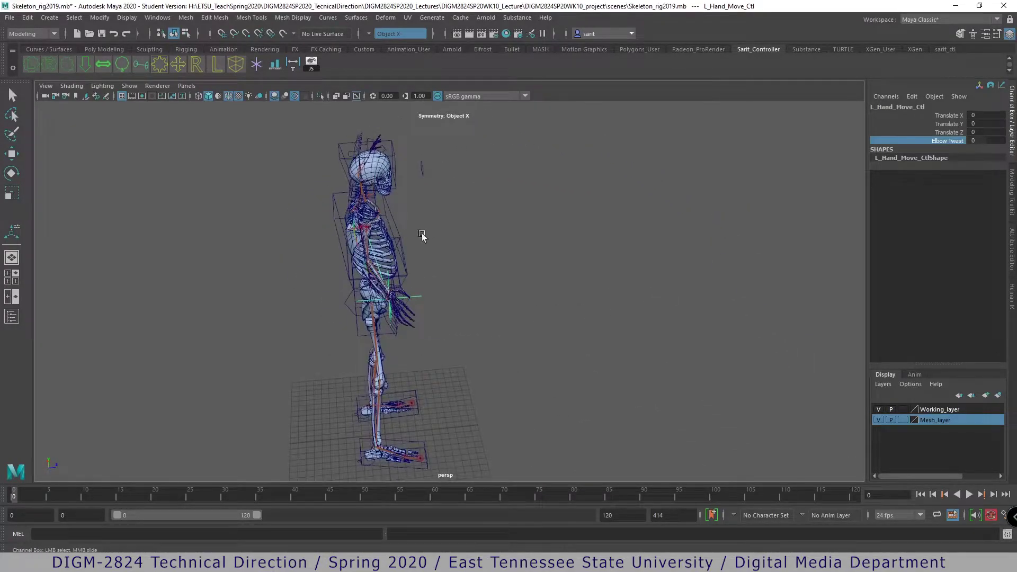
alt+drag(434, 272, 613, 342)
- Try bending the upper torso control forward in X to about 31 degrees, and undo the rotation
scroll(636, 431, up, 3)
alt+drag(636, 431, 496, 261)
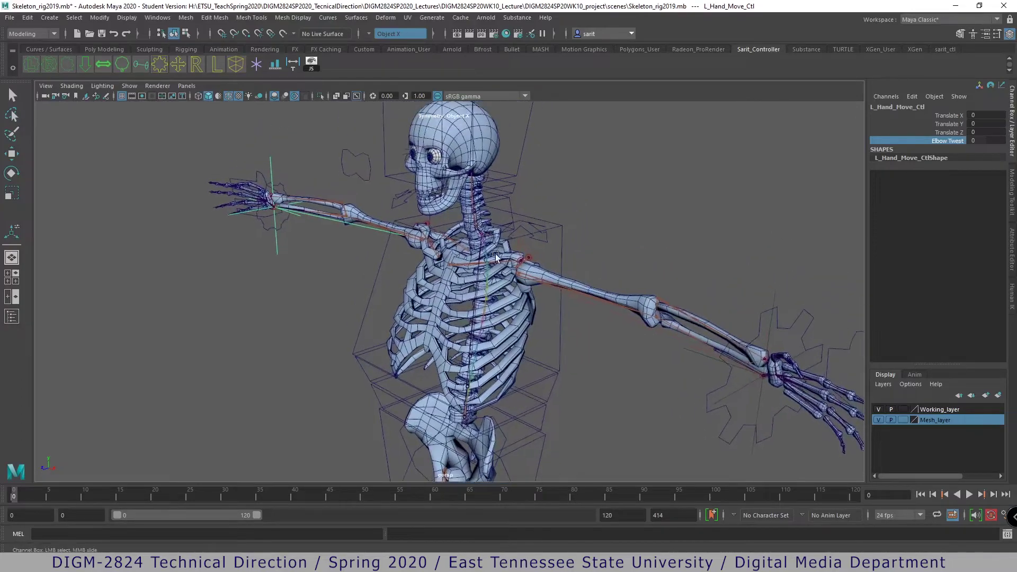
scroll(498, 317, up, 6)
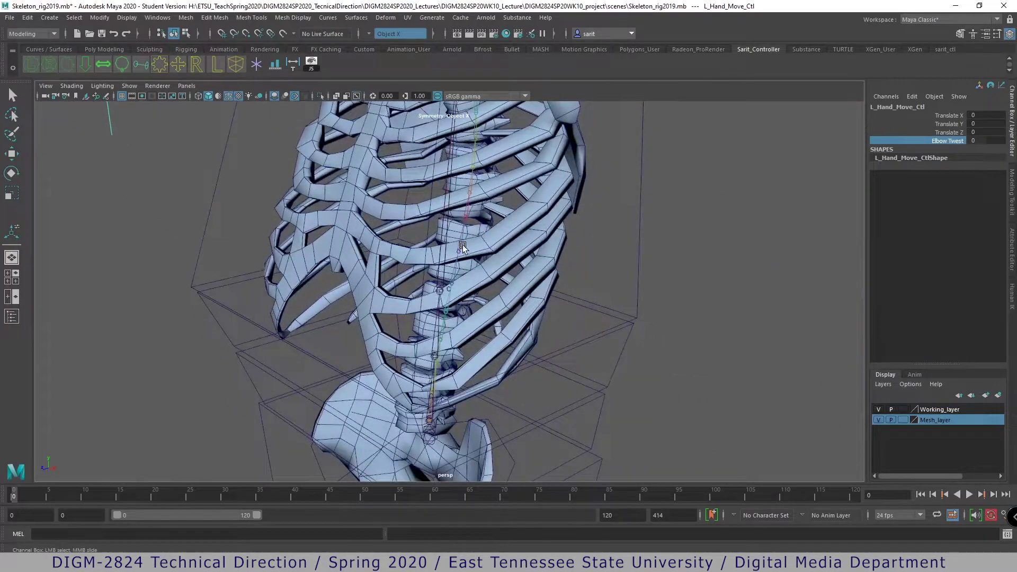
alt+drag(492, 244, 486, 276)
alt+drag(451, 202, 500, 312)
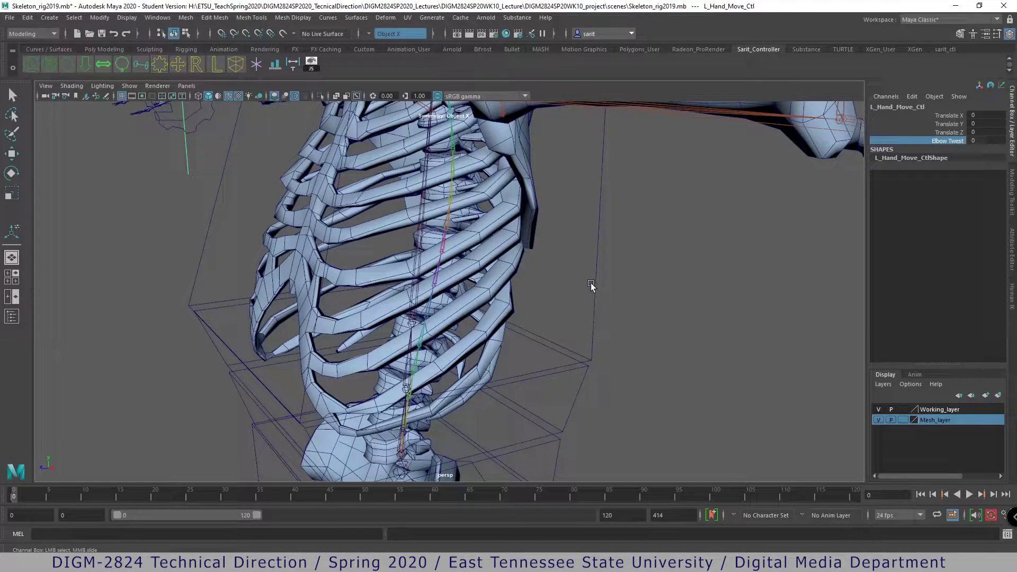
alt+right_drag(586, 286, 514, 286)
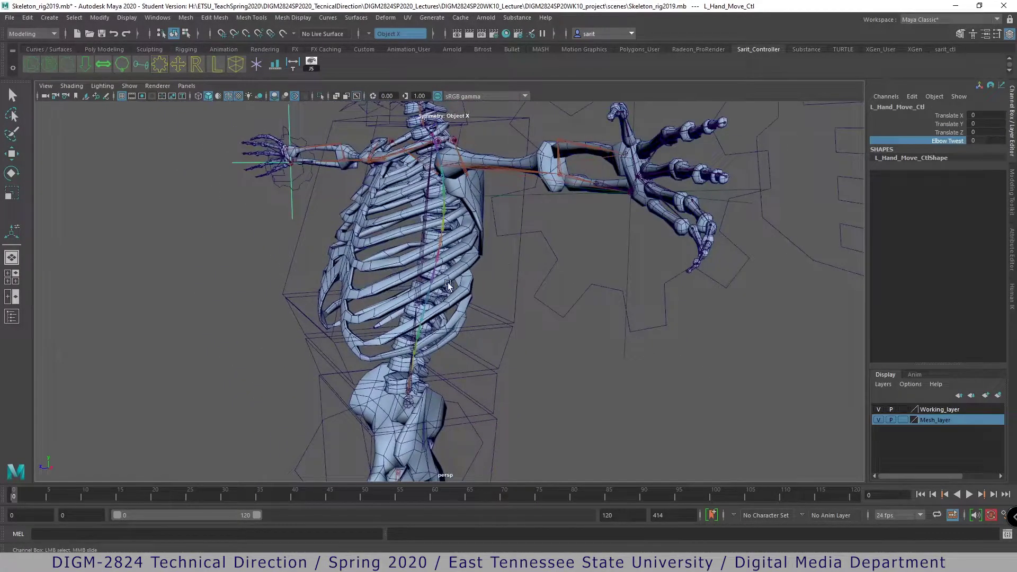
click(514, 291)
alt+drag(514, 290, 518, 292)
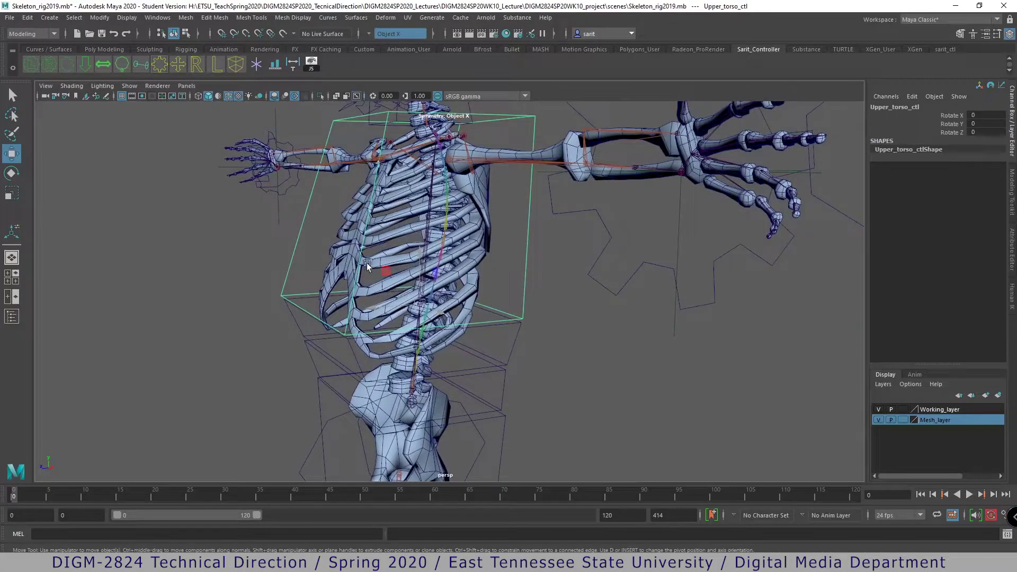
key(e)
drag(390, 274, 379, 294)
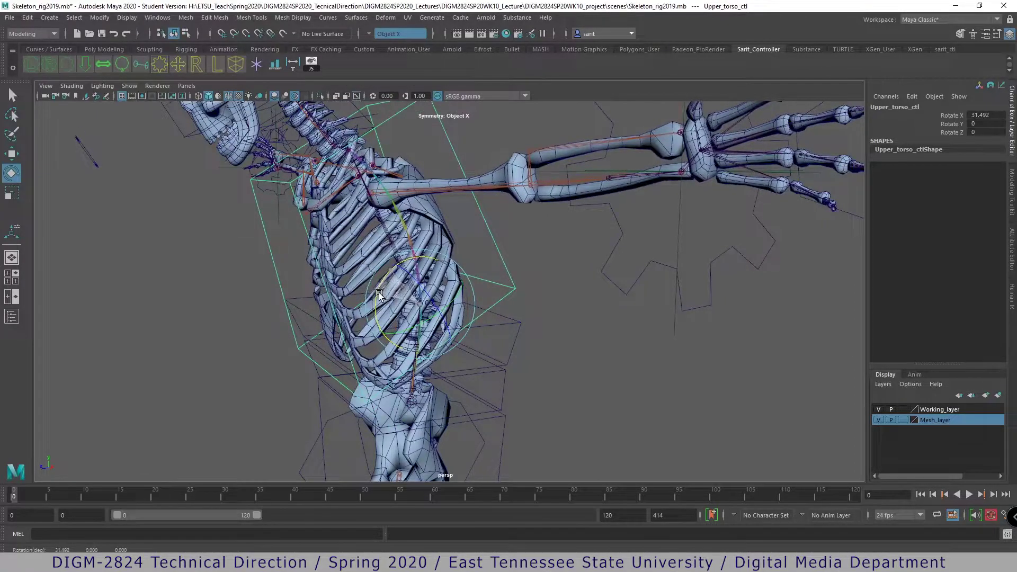
key(ctrl+z)
- Inspect the spine joints inside the ribcage, selecting Skel_spine_jnt10 and the joint above it to see which ribs they carry
alt+right_drag(450, 268, 369, 291)
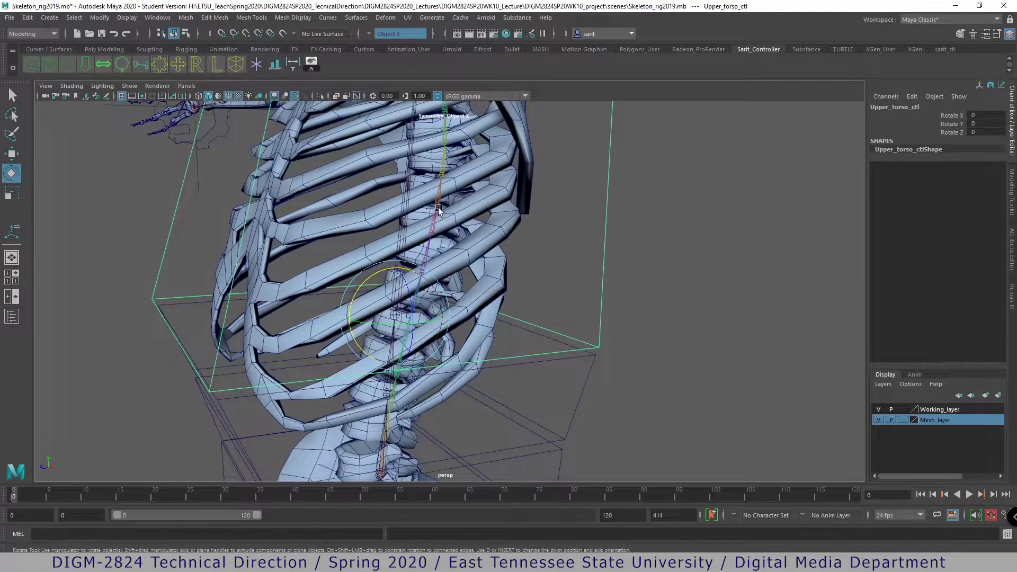
click(438, 209)
alt+drag(369, 294, 466, 299)
click(599, 290)
alt+drag(665, 344, 645, 315)
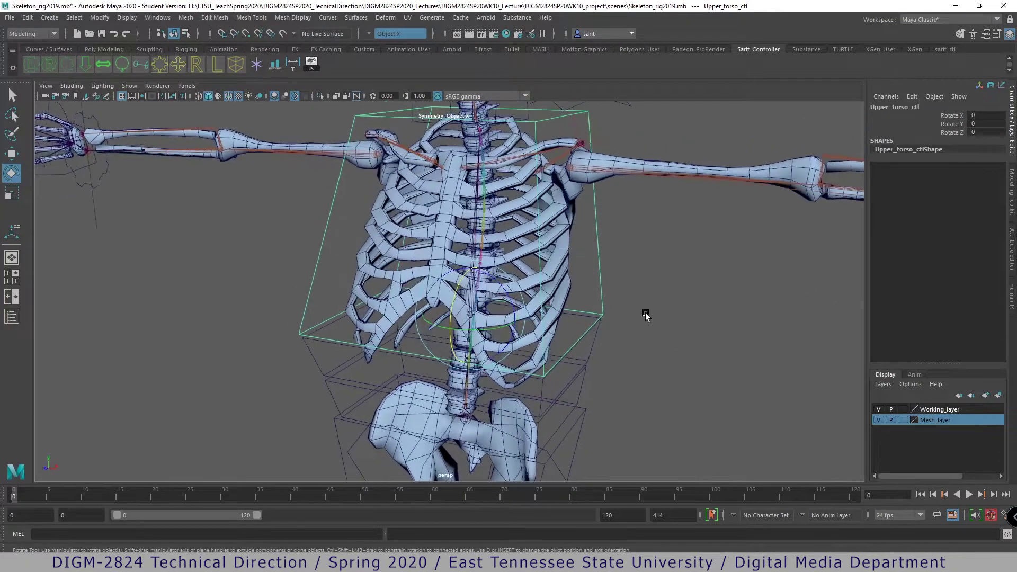
click(557, 228)
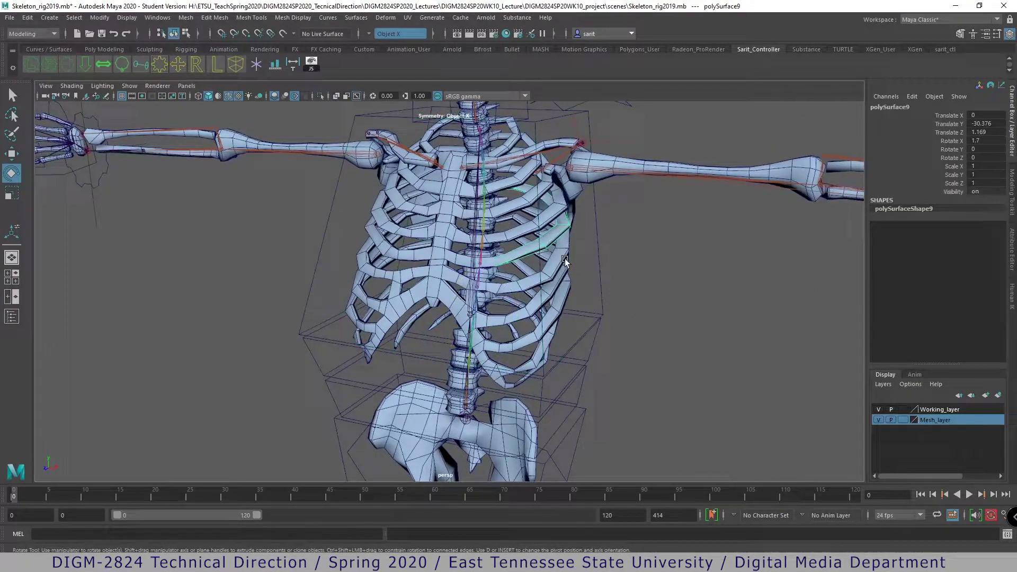
key(q)
alt+right_drag(503, 218, 545, 342)
click(506, 212)
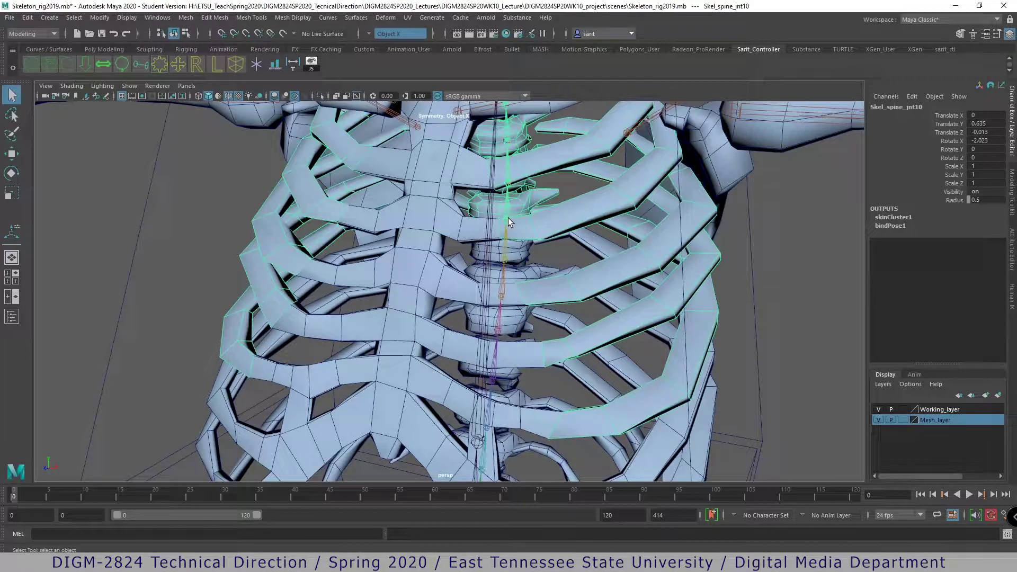
alt+drag(510, 221, 533, 229)
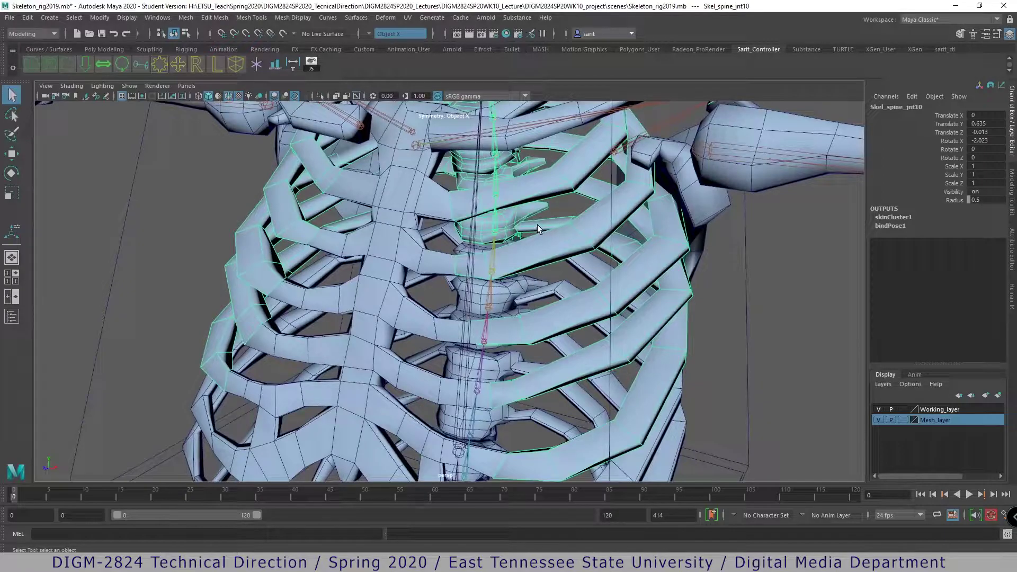
click(496, 177)
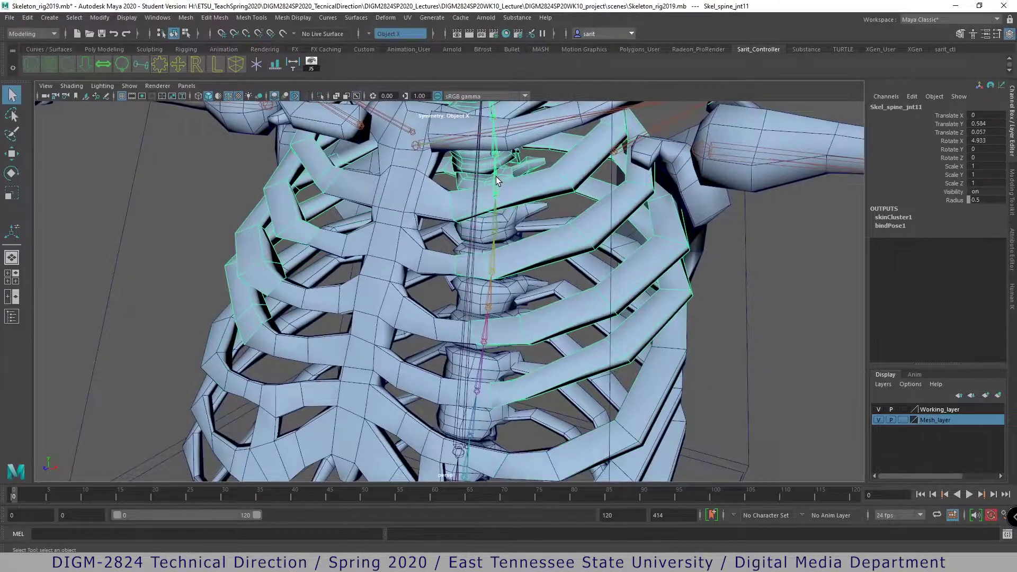
- Select a single rib mesh and the sternum mesh to compare how each is attached to the rig
click(599, 193)
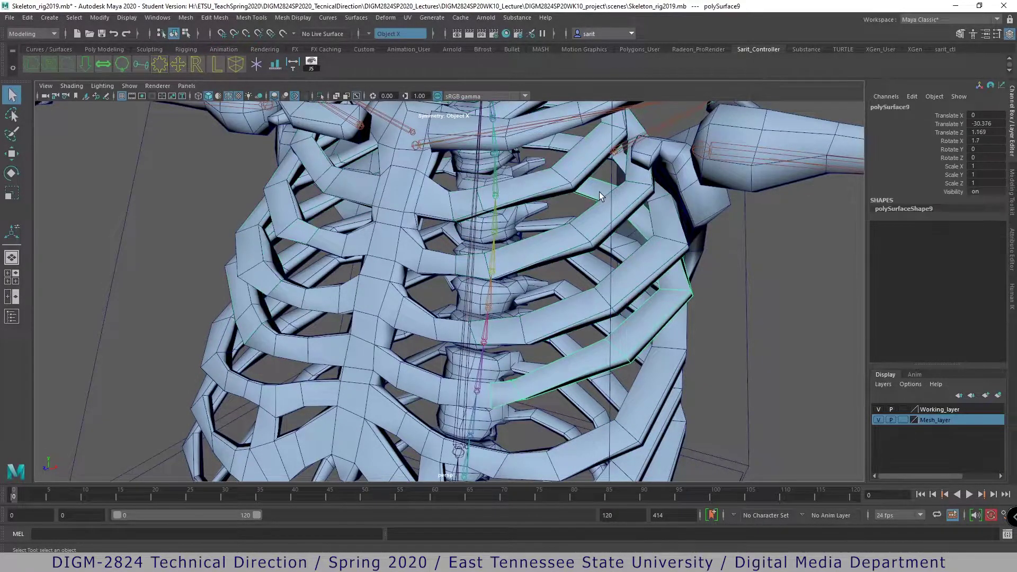
scroll(591, 198, down, 6)
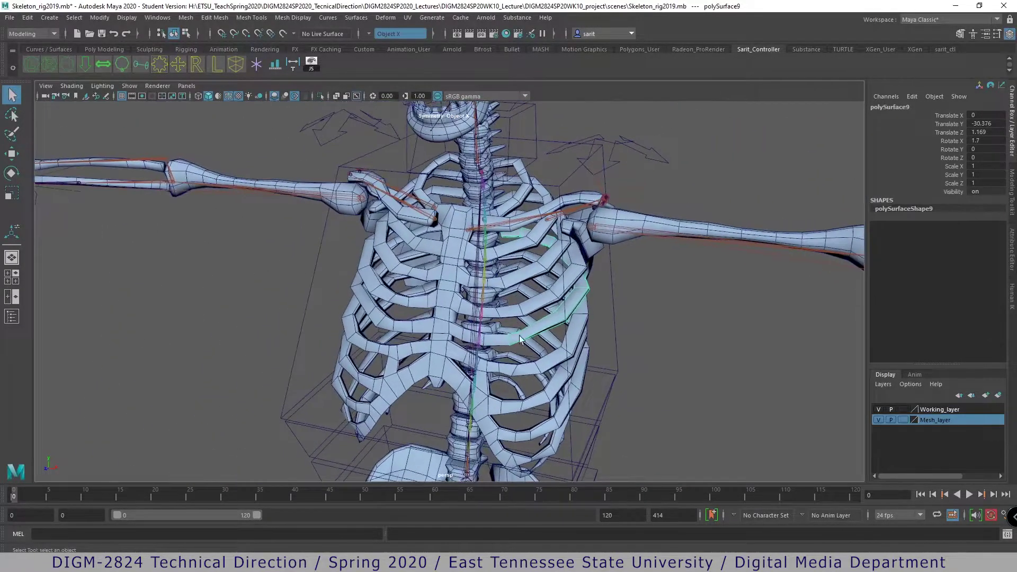
click(443, 319)
alt+drag(579, 395, 426, 283)
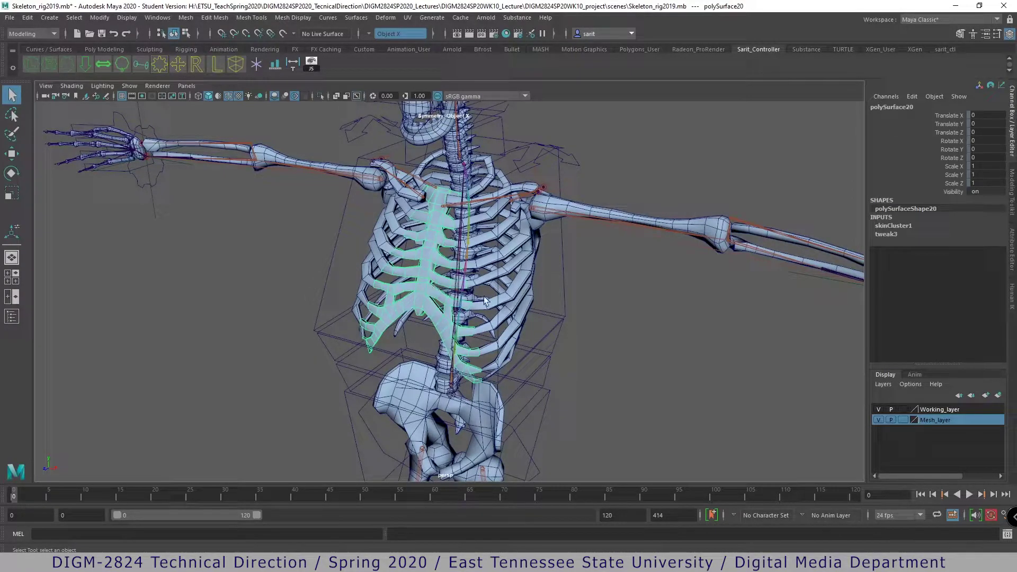
scroll(553, 306, up, 5)
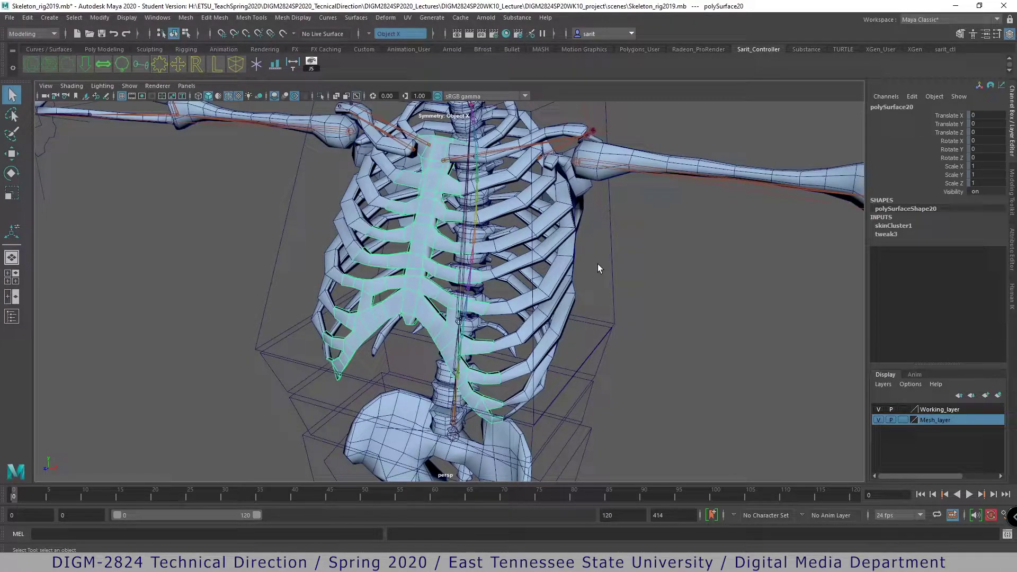
- Rotate the upper torso control in X to about 38 degrees, examine the ribcage deformation, and reset Rotate X to 0
click(604, 239)
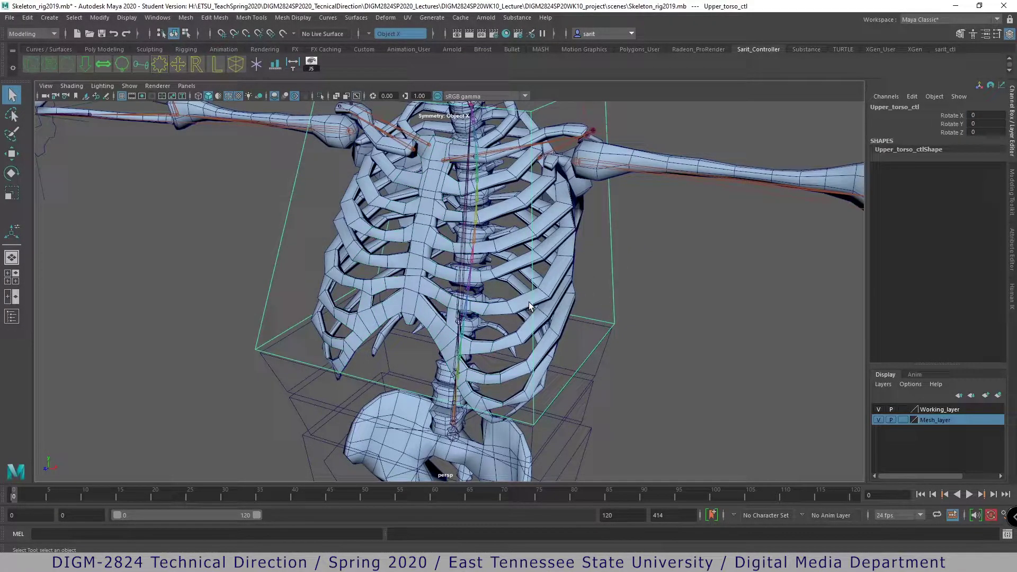
key(e)
drag(449, 281, 587, 238)
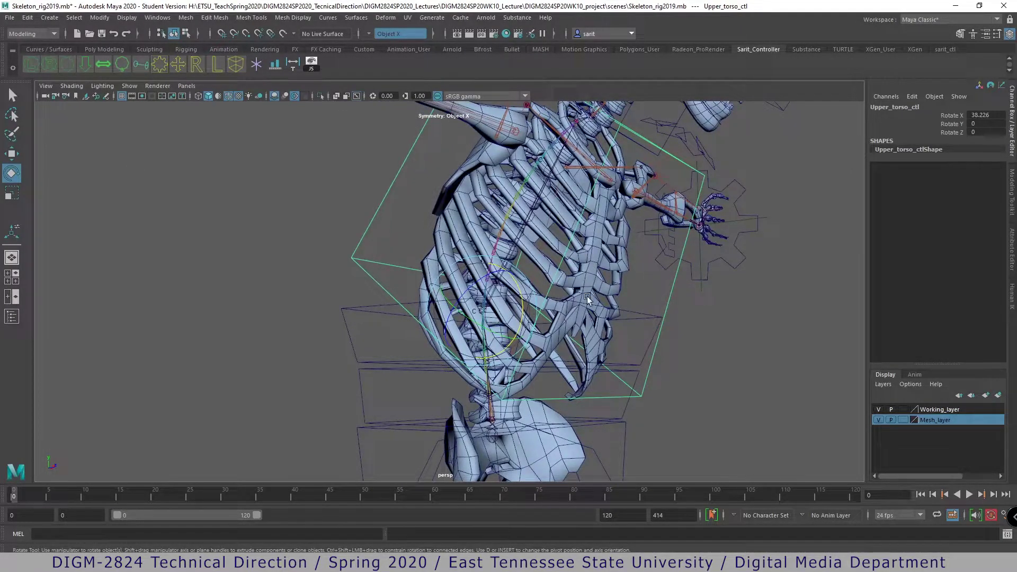
alt+drag(587, 329, 595, 329)
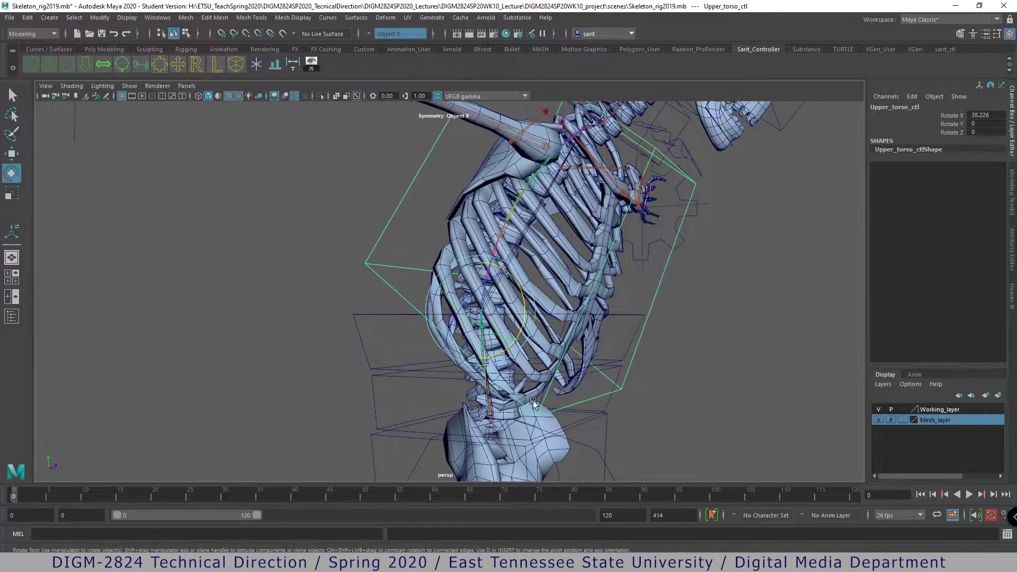
alt+drag(533, 400, 541, 350)
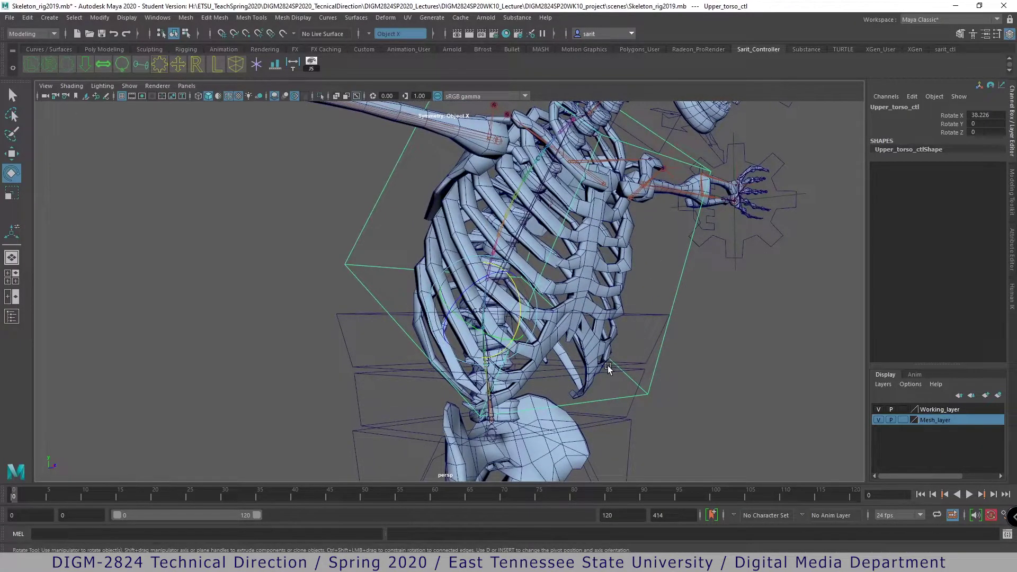
alt+drag(608, 365, 589, 326)
alt+drag(627, 359, 731, 318)
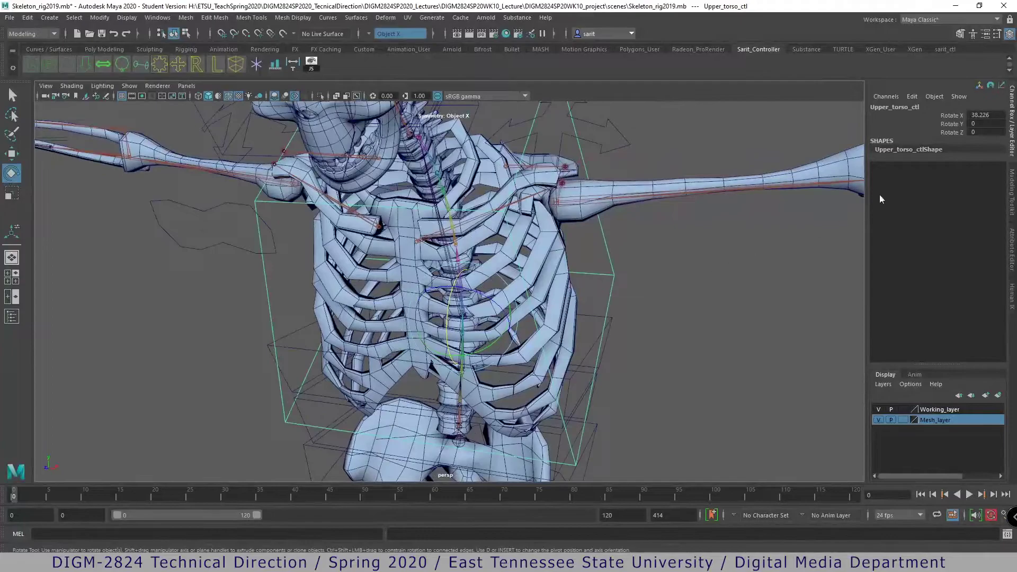
double_click(983, 115)
text(0)
key(Return)
- Try rotating the lower abdomen control forward in X to about 18 degrees to check the spine bend, and undo the rotation
alt+drag(684, 325, 684, 301)
alt+right_drag(683, 297, 665, 155)
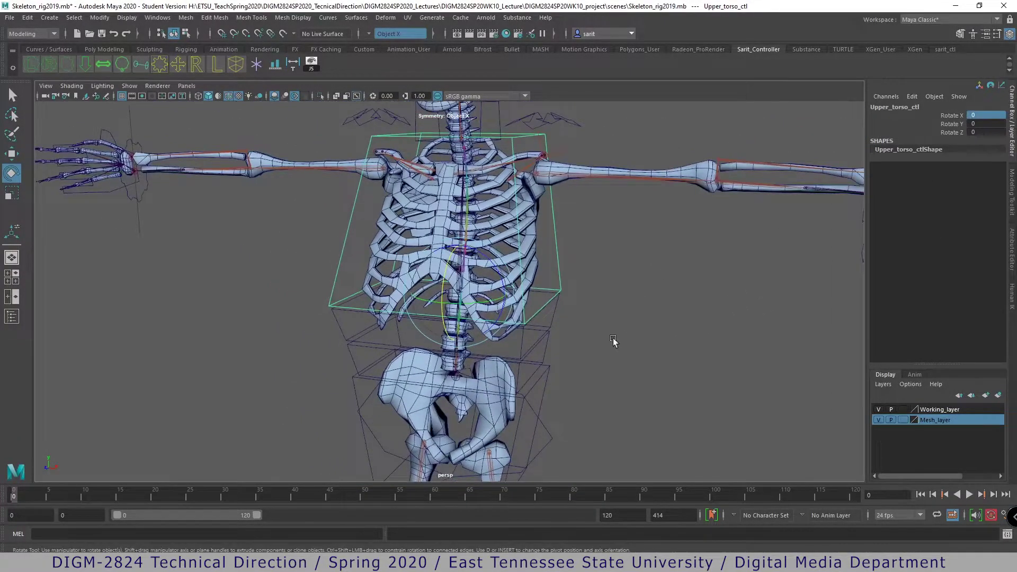
alt+middle_drag(604, 357, 597, 253)
click(543, 212)
click(533, 245)
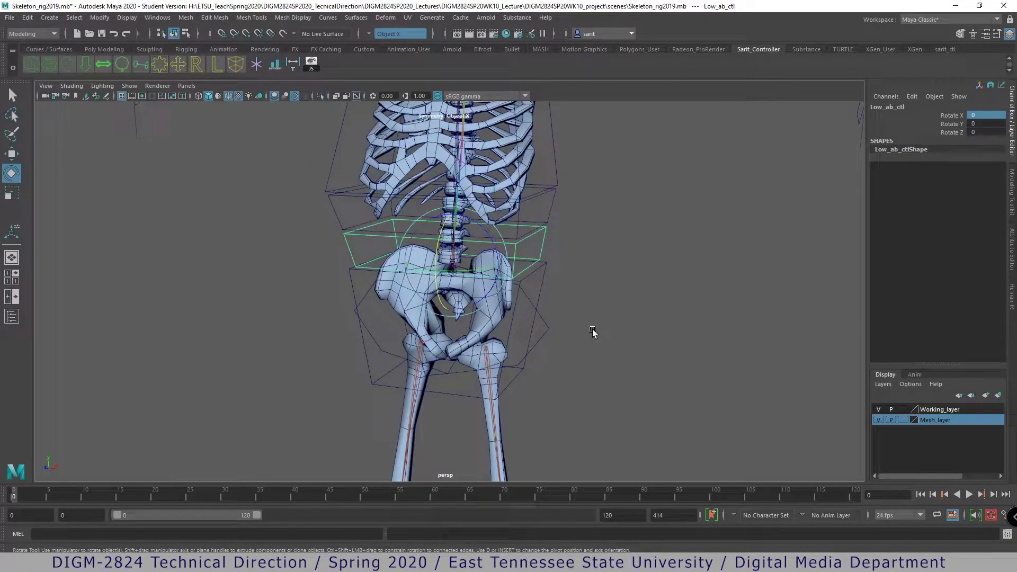
alt+right_drag(612, 284, 442, 273)
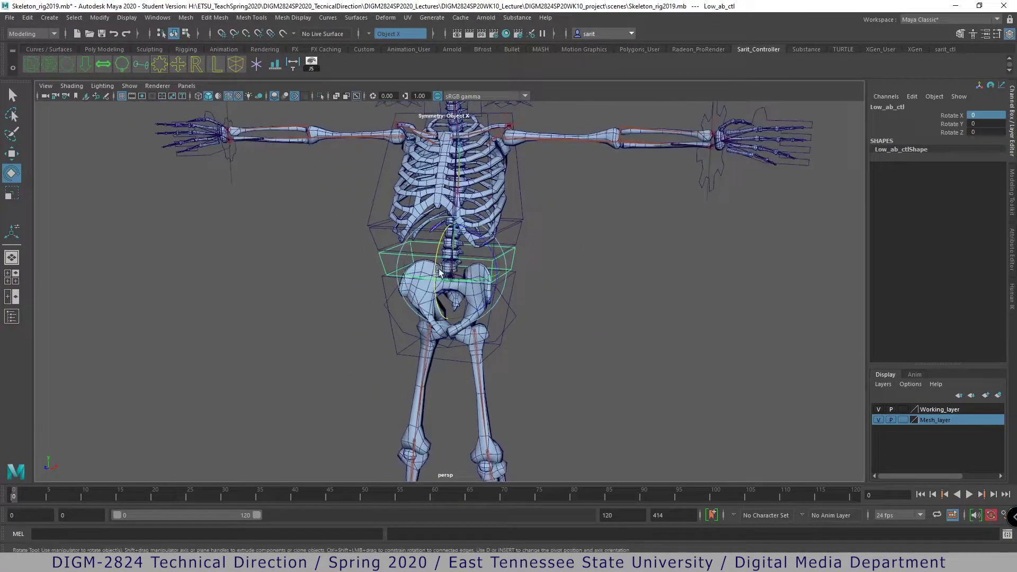
mouse_move(435, 265)
mouse_down()
mouse_move(432, 313)
mouse_move(439, 277)
mouse_up()
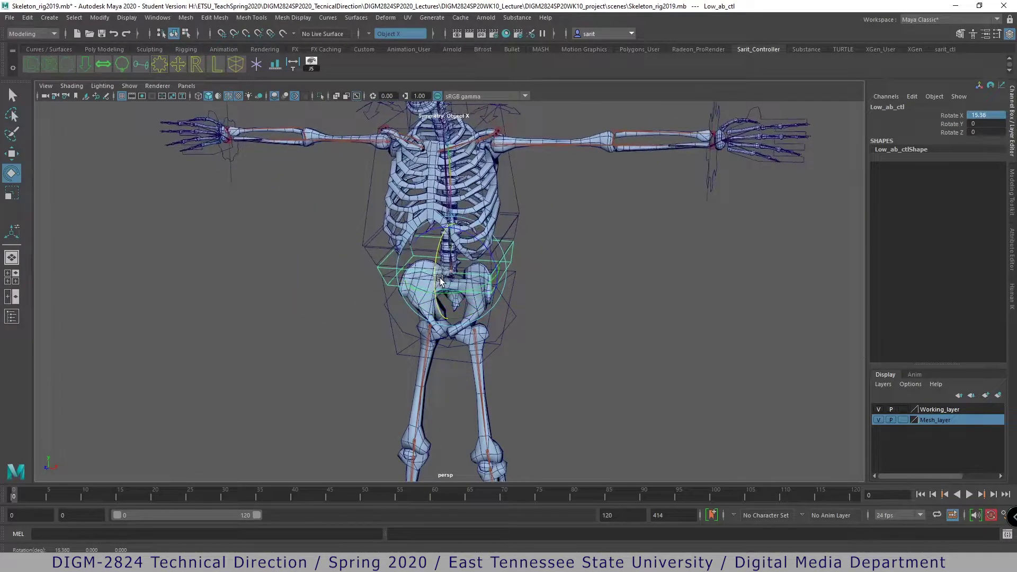
drag(440, 280, 439, 281)
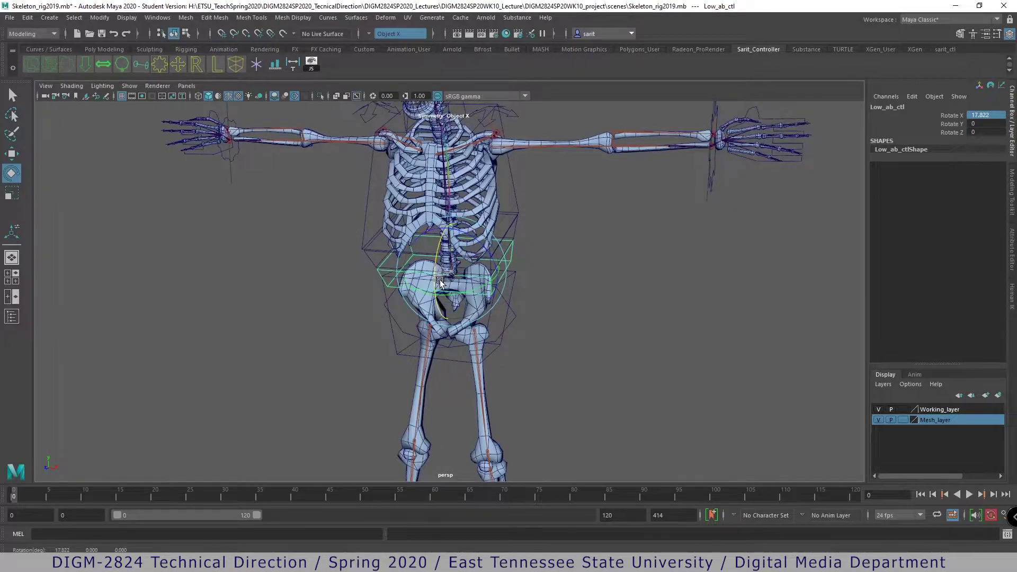
key(ctrl+z)
- Try rotating the middle abdomen control slightly in X, to about 1.4 degrees, and undo it
click(509, 238)
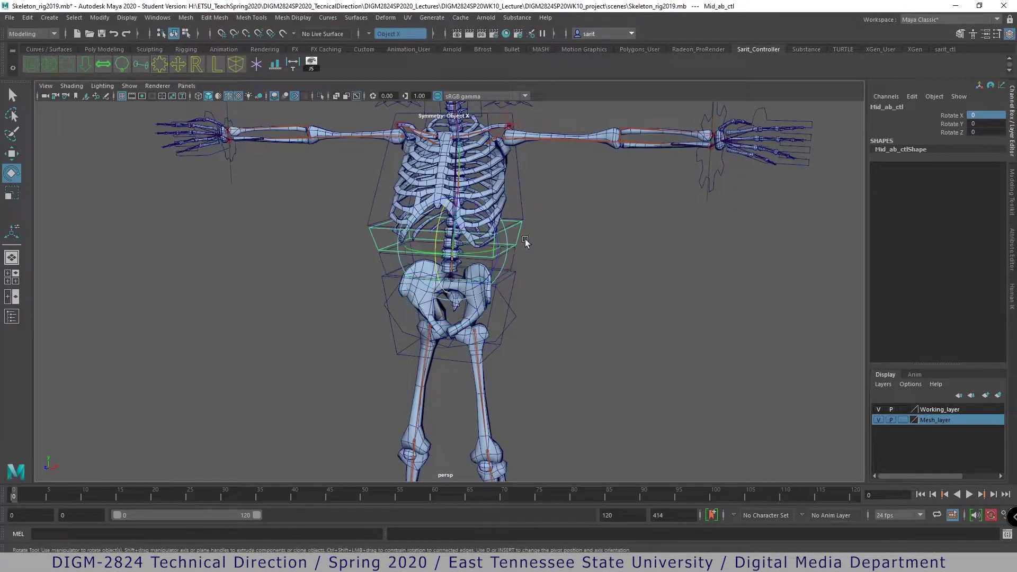
drag(441, 235, 443, 237)
key(ctrl+z)
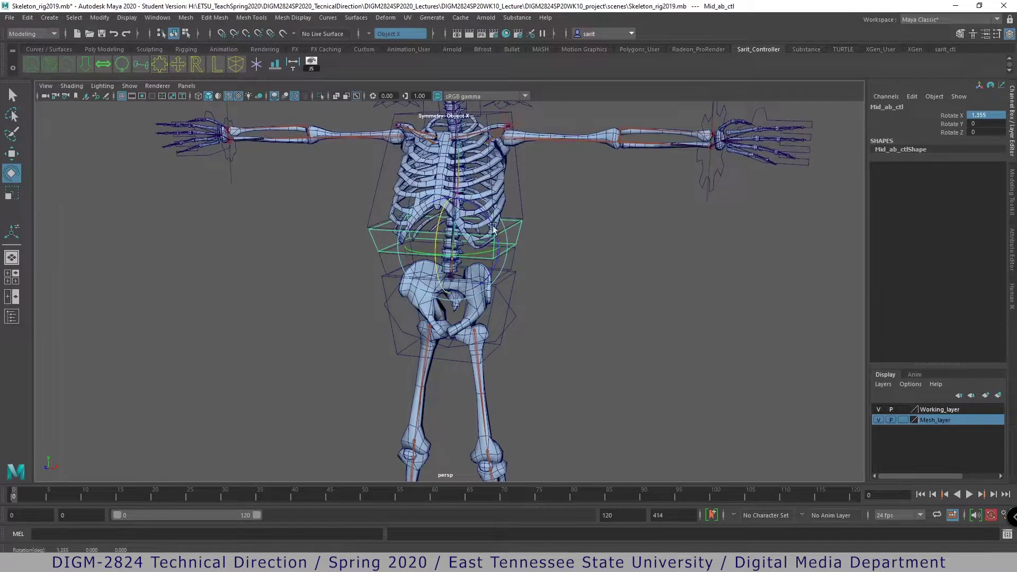
- Try bending the upper torso control forward in X to about 16 degrees, and undo the rotation
click(467, 231)
mouse_move(439, 202)
mouse_down()
mouse_move(440, 246)
mouse_move(449, 202)
mouse_move(445, 216)
mouse_up()
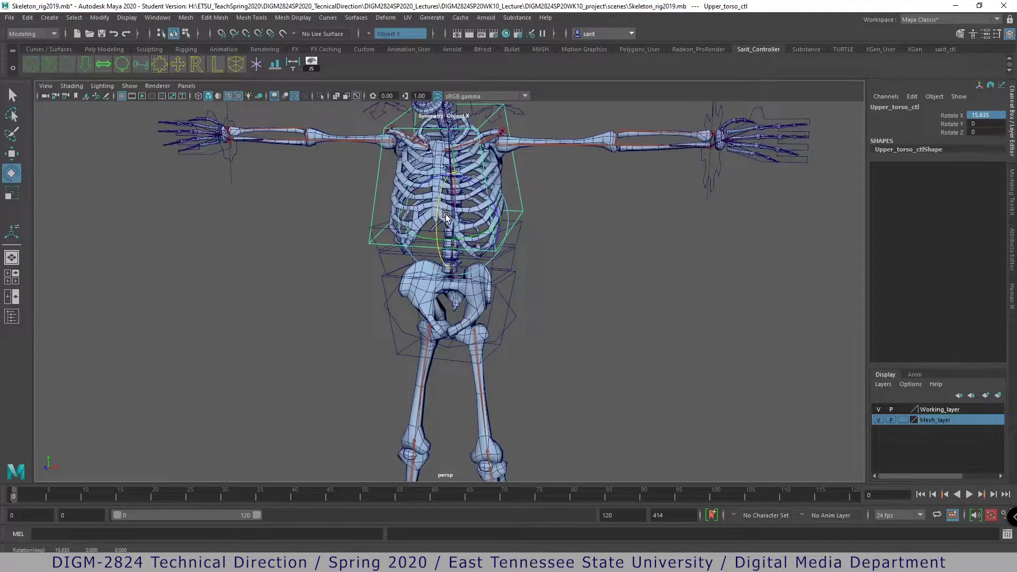
drag(446, 216, 444, 204)
key(ctrl+z)
- Examine the ribcage and spine from the side, selecting a vertebra mesh to see how it lines up with the ribs
alt+drag(576, 227, 529, 234)
alt+right_drag(530, 234, 609, 356)
alt+drag(609, 356, 522, 348)
alt+right_drag(523, 347, 671, 341)
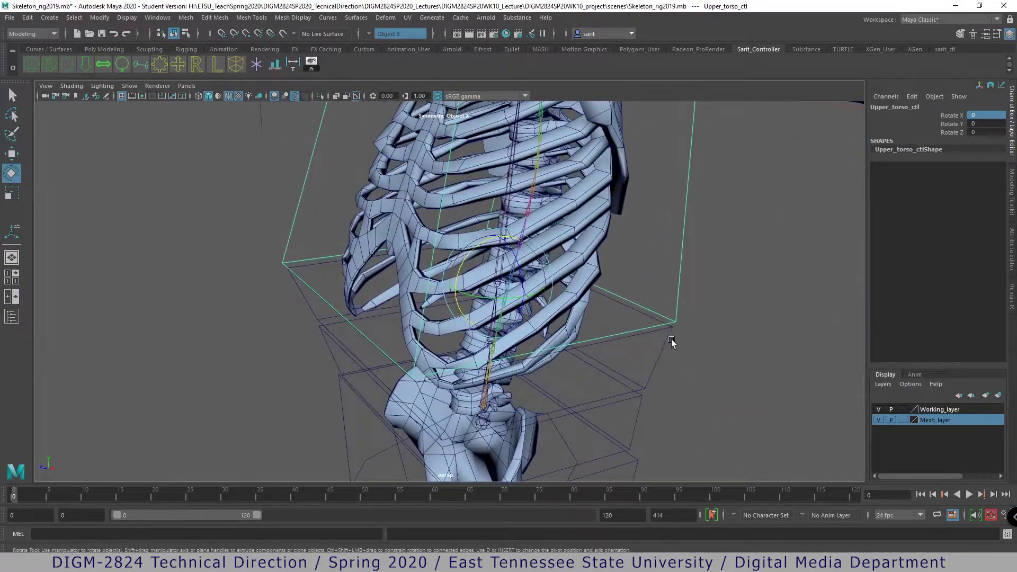
alt+drag(678, 300, 641, 325)
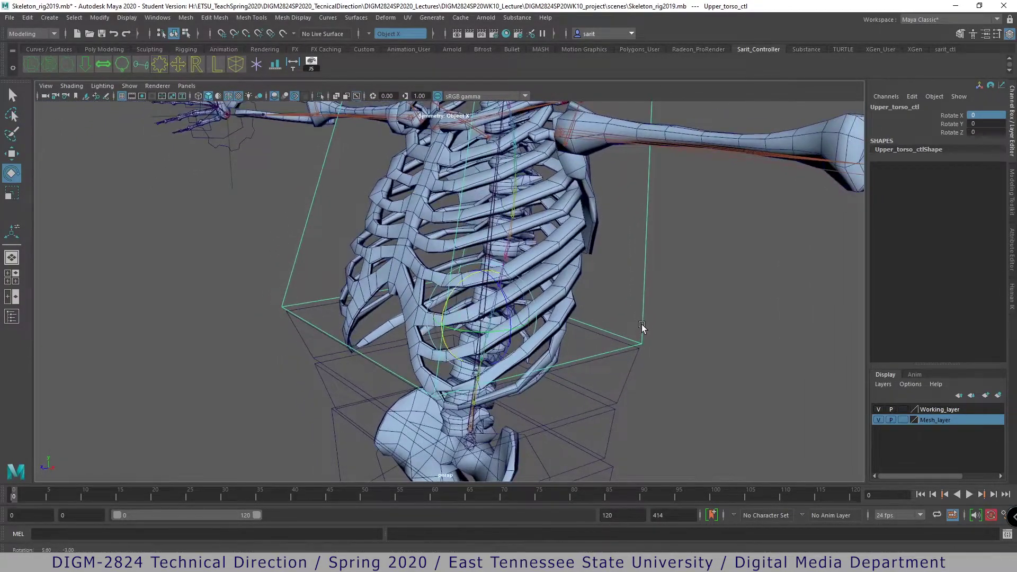
alt+right_drag(642, 325, 631, 316)
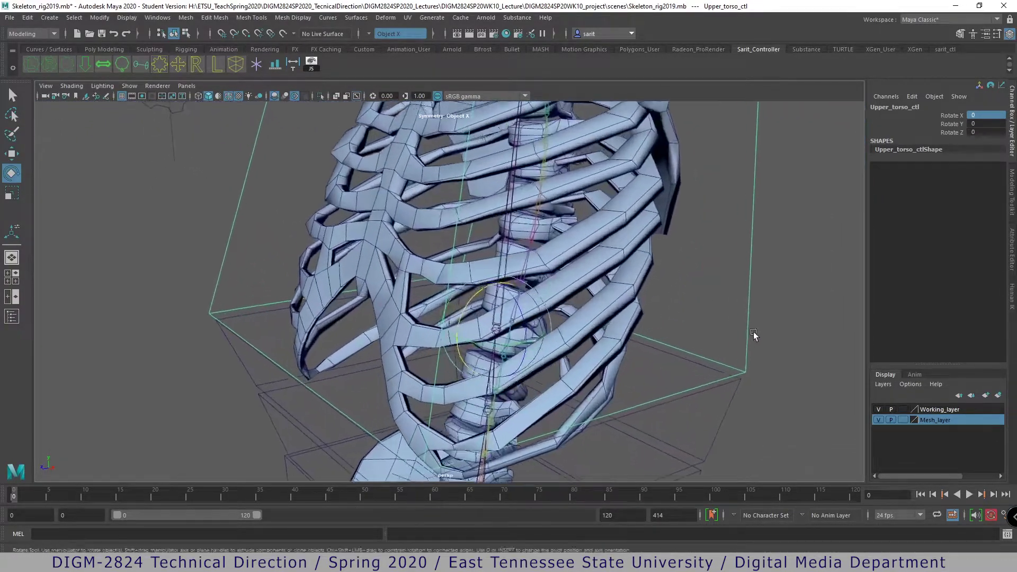
click(520, 224)
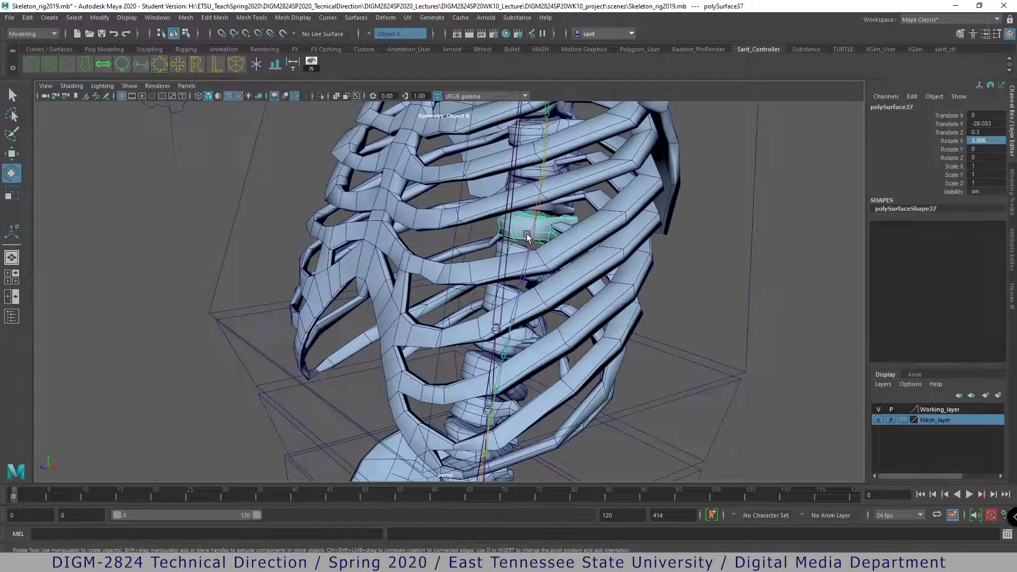
alt+drag(679, 286, 586, 274)
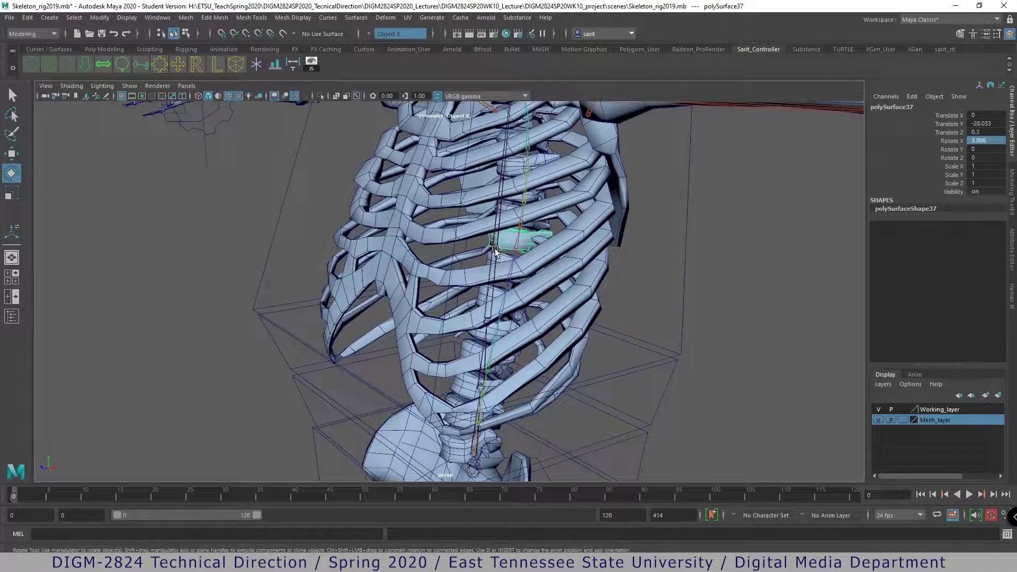
alt+drag(493, 256, 539, 261)
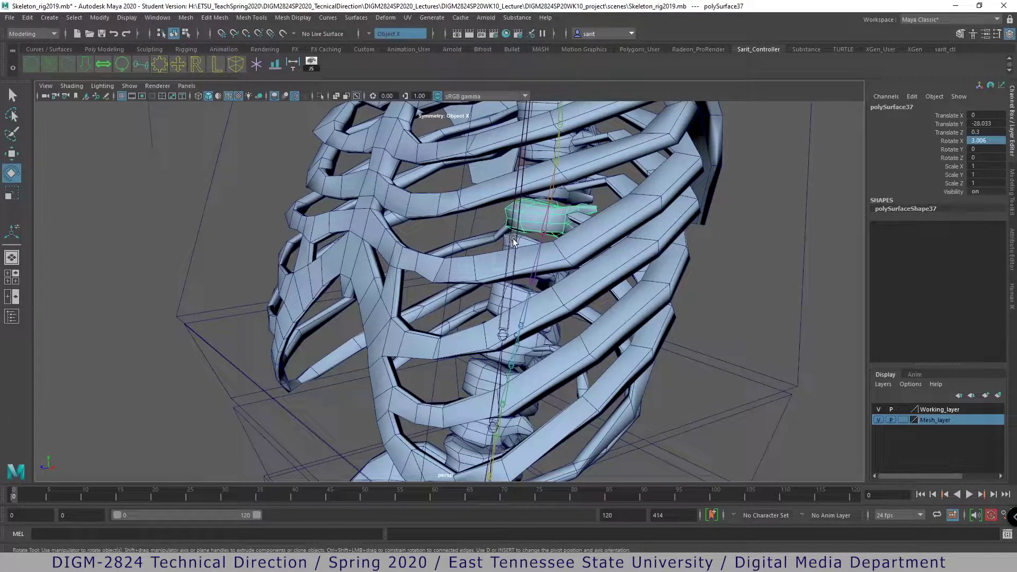
- Try rotating the main body control in X by about 17 degrees to check the whole figure, and undo the rotation
alt+right_drag(703, 393, 500, 294)
alt+drag(501, 295, 632, 343)
alt+right_drag(632, 341, 589, 290)
alt+drag(589, 290, 604, 312)
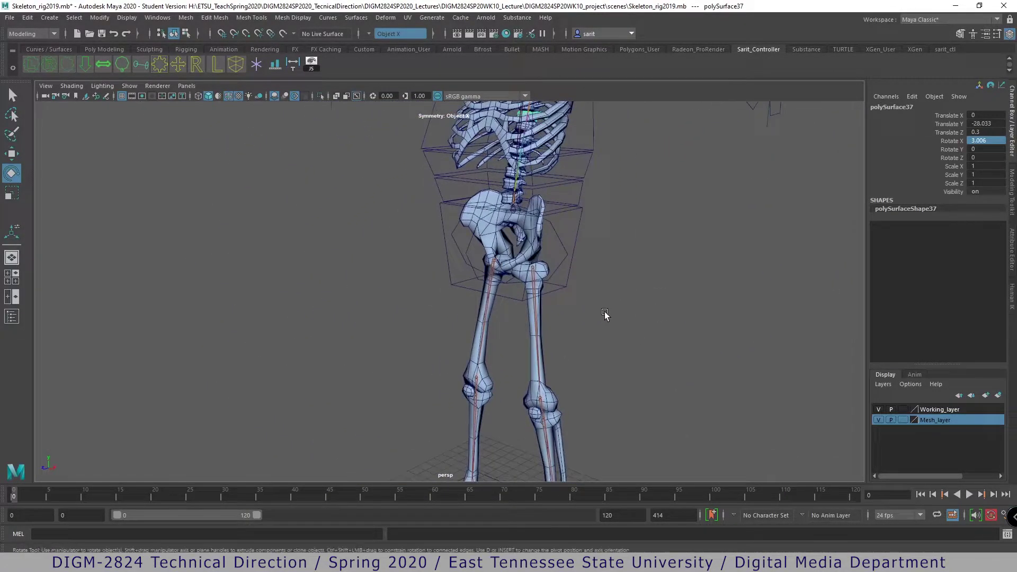
click(575, 224)
alt+right_drag(676, 301, 544, 291)
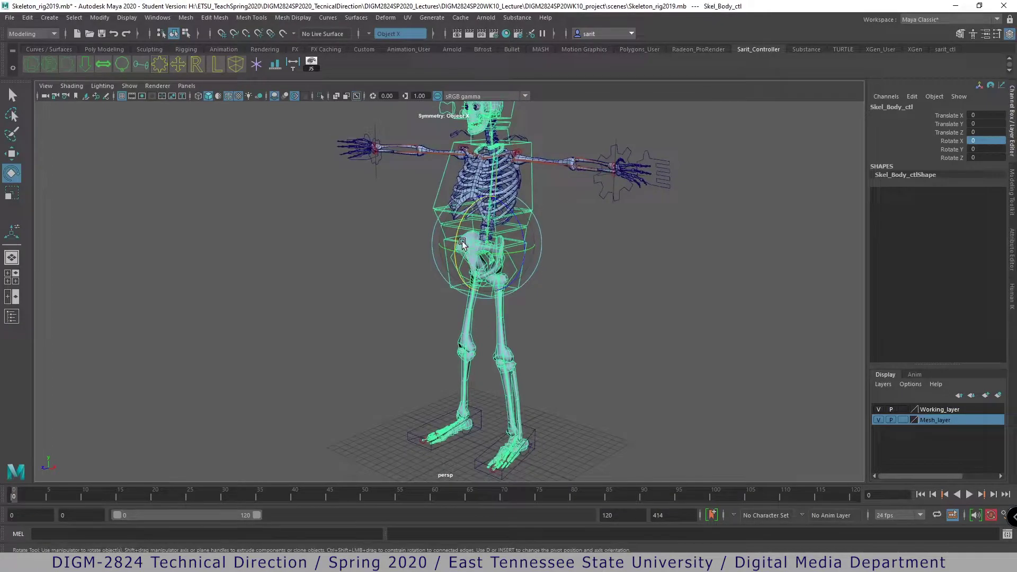
click(523, 287)
click(519, 287)
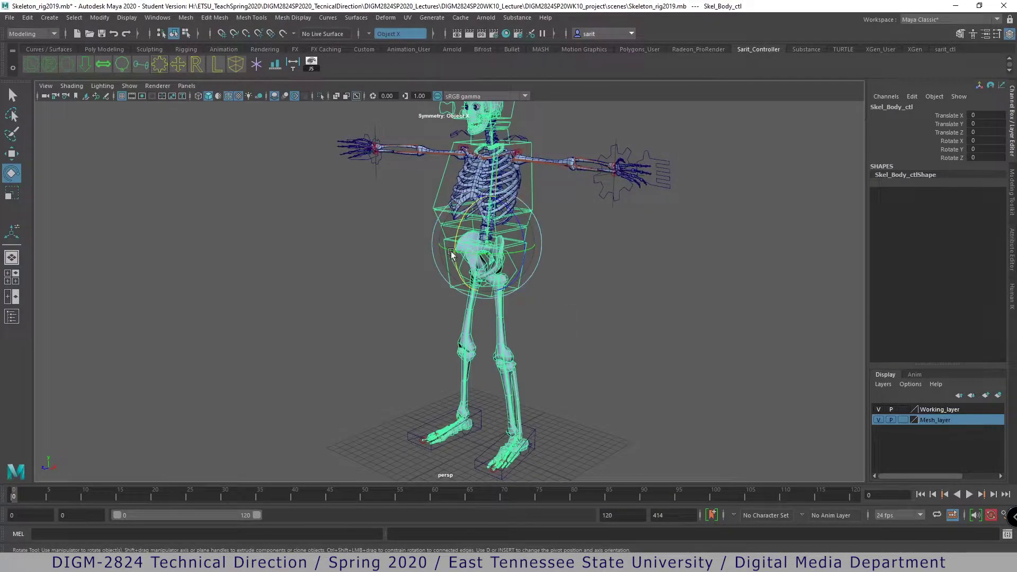
drag(498, 278, 538, 296)
key(ctrl+z)
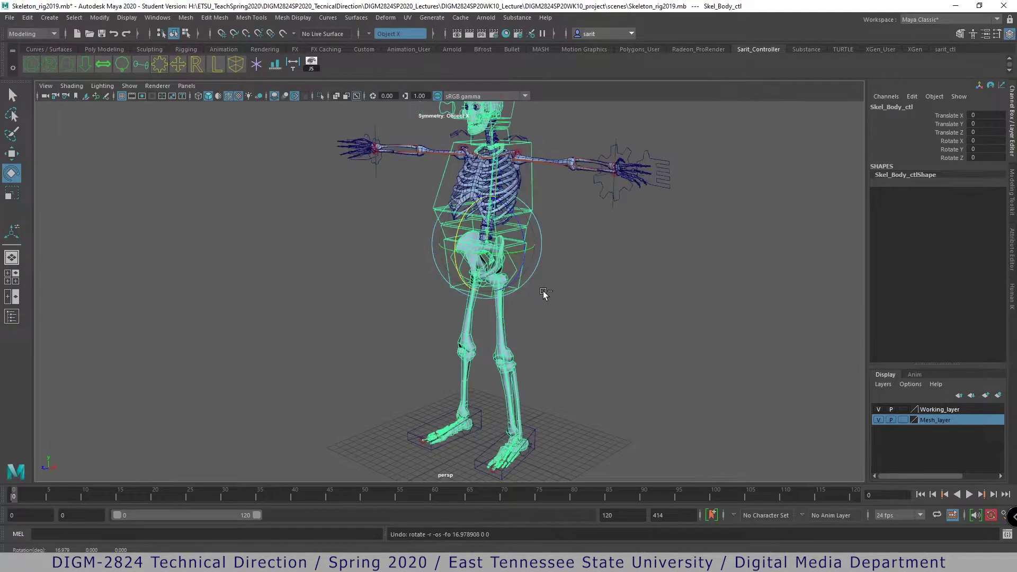
- Try moving the main body control forward in Z by about 4.9 to see how the legs follow, and undo the move
key(w)
drag(447, 264, 429, 284)
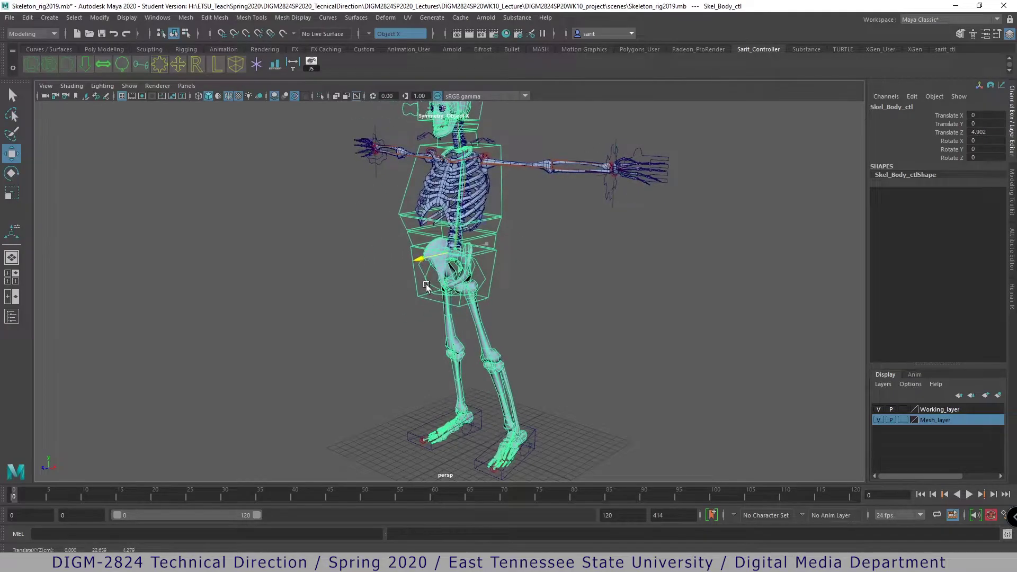
key(ctrl+z)
- Test the hip control's rotation in Z, leaving it at about -0.6 degrees
alt+middle_drag(539, 316, 589, 338)
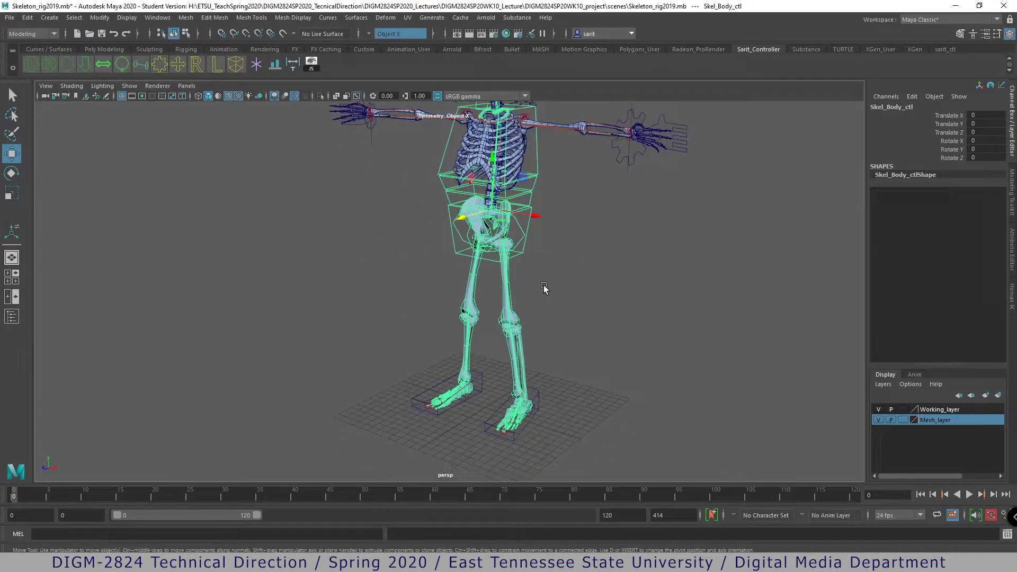
click(522, 229)
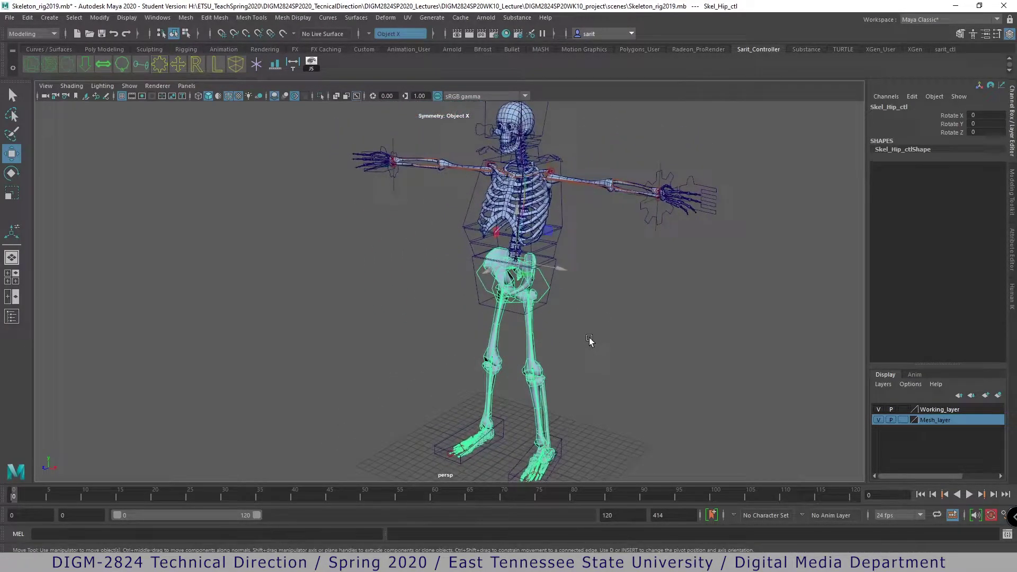
key(e)
drag(555, 254, 521, 265)
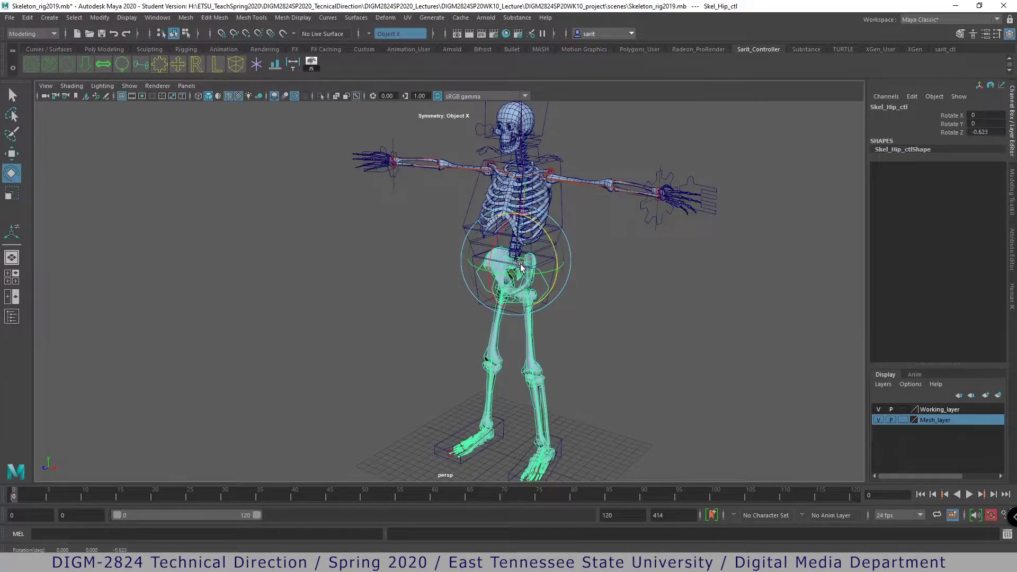
- Examine the knee area of both legs up close, checking the joints, kneecaps and shin bones
alt+middle_drag(517, 459, 499, 358)
alt+right_drag(500, 359, 672, 395)
alt+drag(672, 394, 579, 387)
alt+right_drag(579, 386, 910, 380)
alt+drag(599, 382, 576, 383)
click(612, 317)
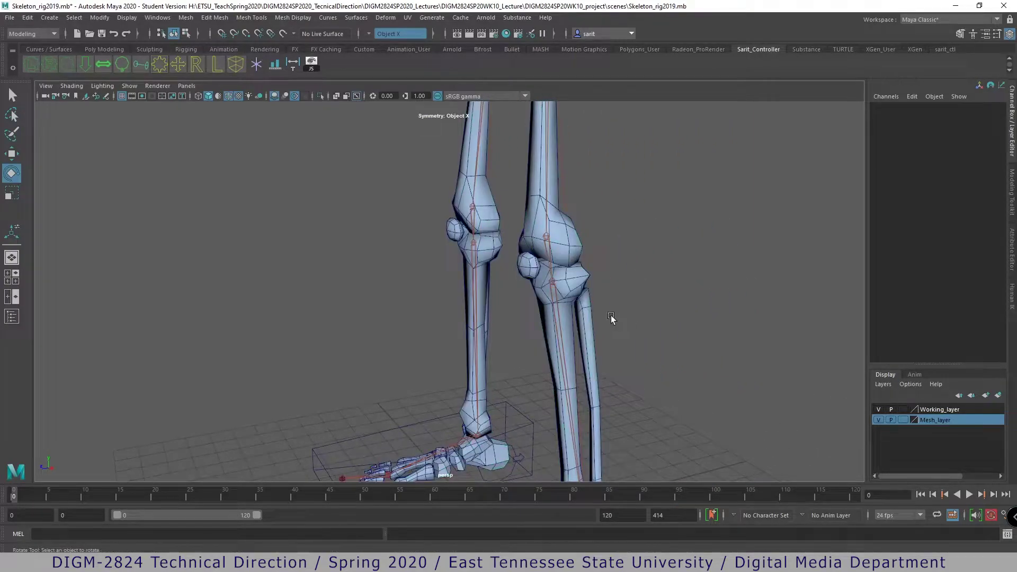
click(550, 264)
click(662, 305)
alt+drag(630, 310, 623, 278)
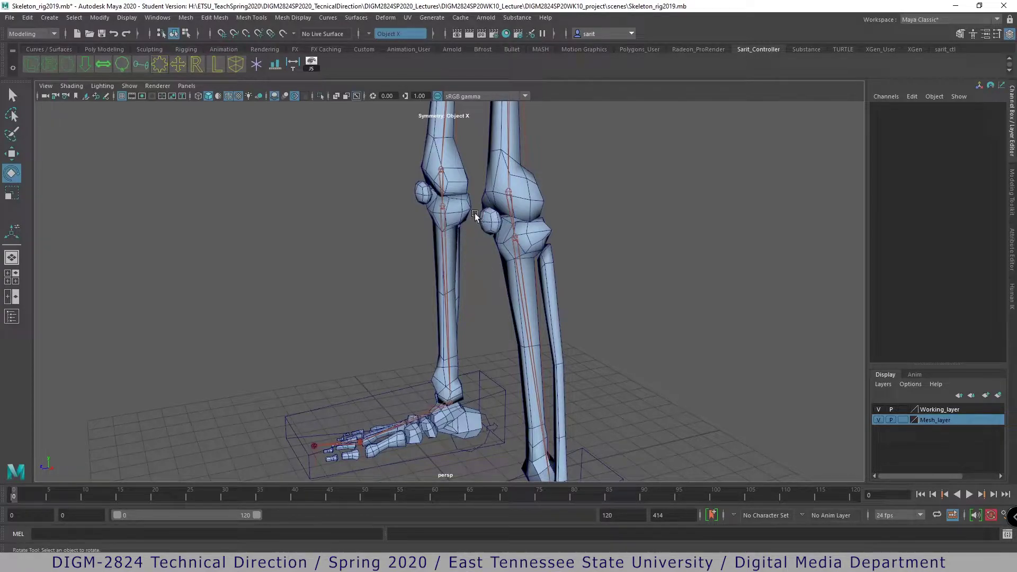
- Try moving the left foot control to see how the leg bends, and undo the move
alt+right_drag(708, 335, 576, 314)
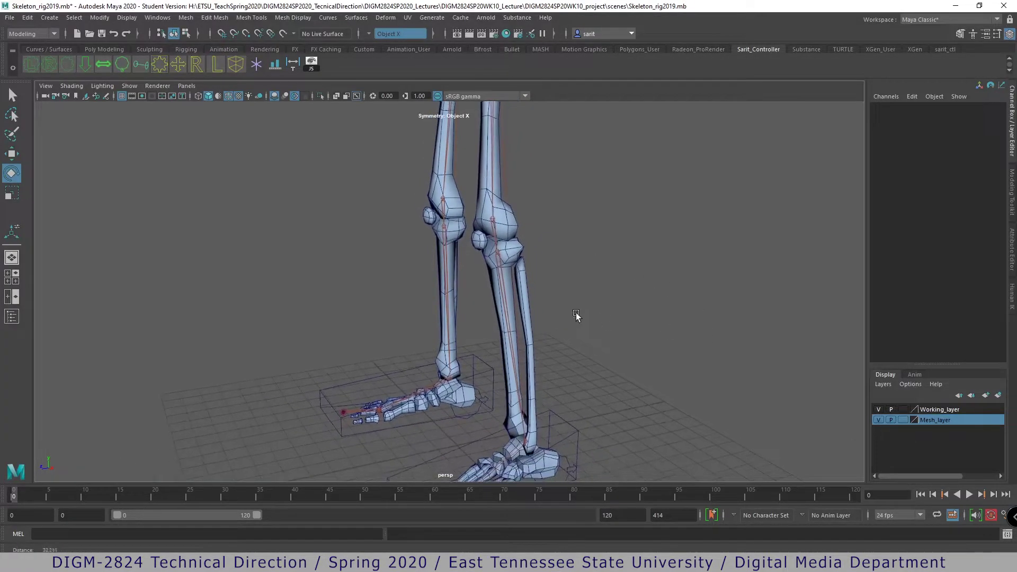
alt+middle_drag(587, 324, 562, 233)
alt+right_drag(562, 234, 539, 316)
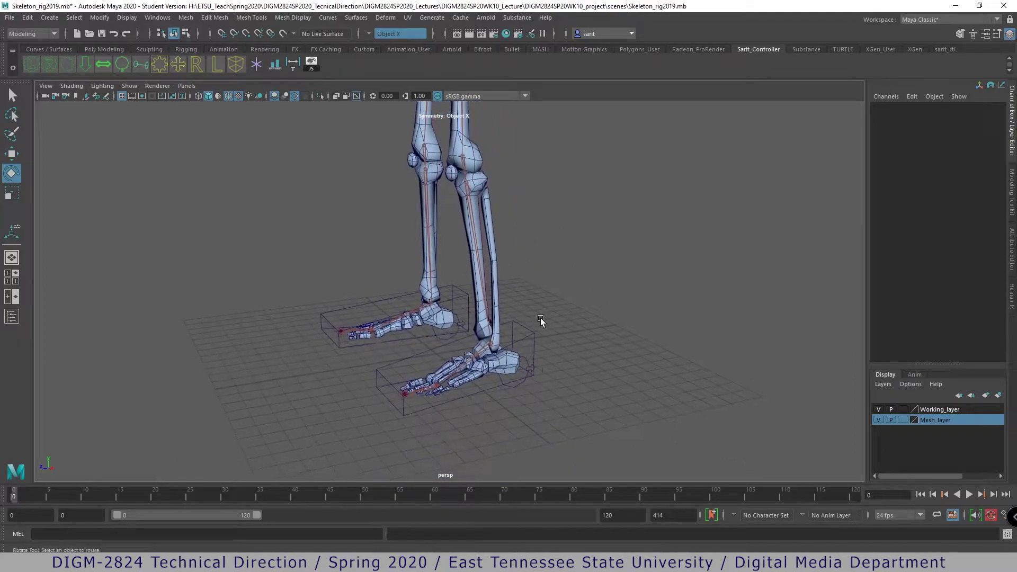
click(522, 338)
alt+middle_drag(563, 352, 580, 398)
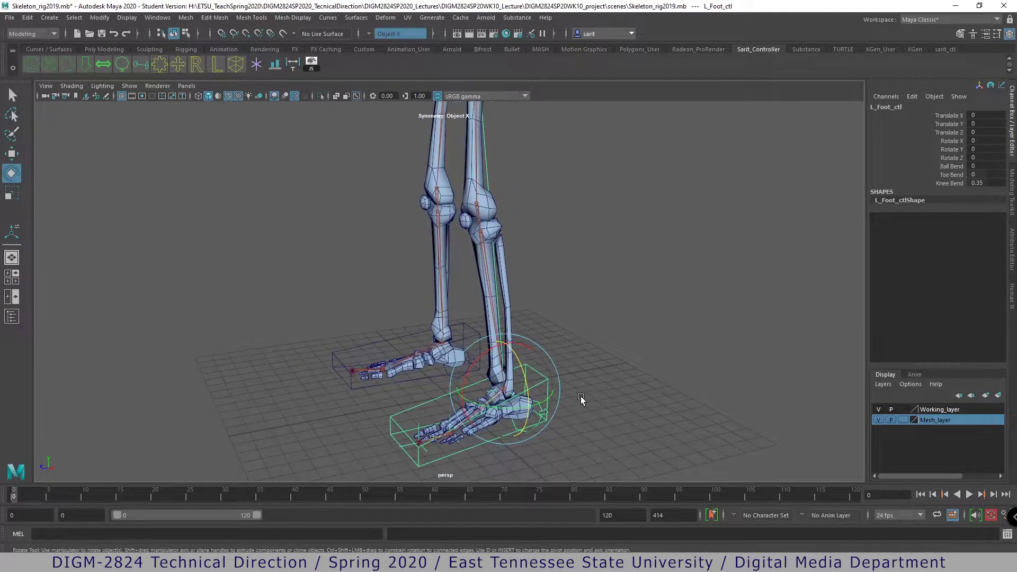
key(w)
drag(503, 357, 376, 287)
key(ctrl+z)
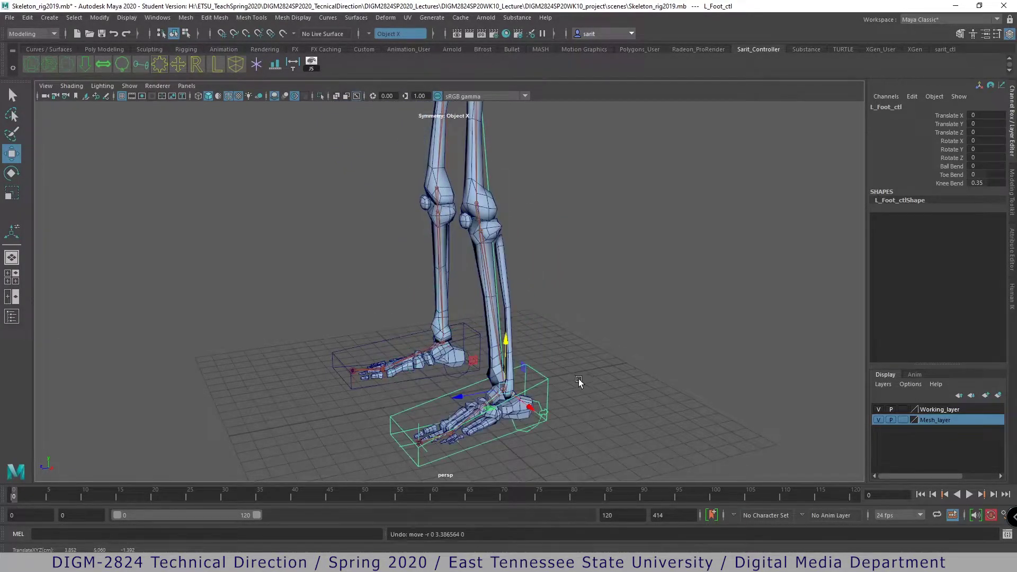
- Examine the left foot up close and select the Toe Bend channel of its control
alt+middle_drag(579, 379, 546, 282)
alt+right_drag(545, 282, 654, 372)
alt+middle_drag(587, 405, 574, 367)
alt+right_drag(576, 367, 630, 377)
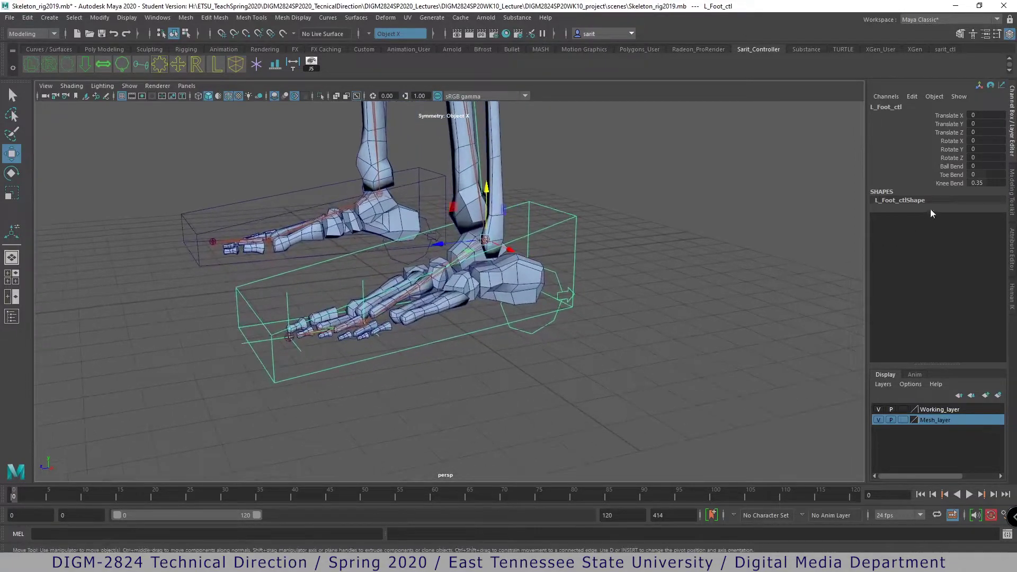
click(955, 174)
- Set the left foot control's Knee Bend to 0
alt+right_drag(646, 302, 541, 317)
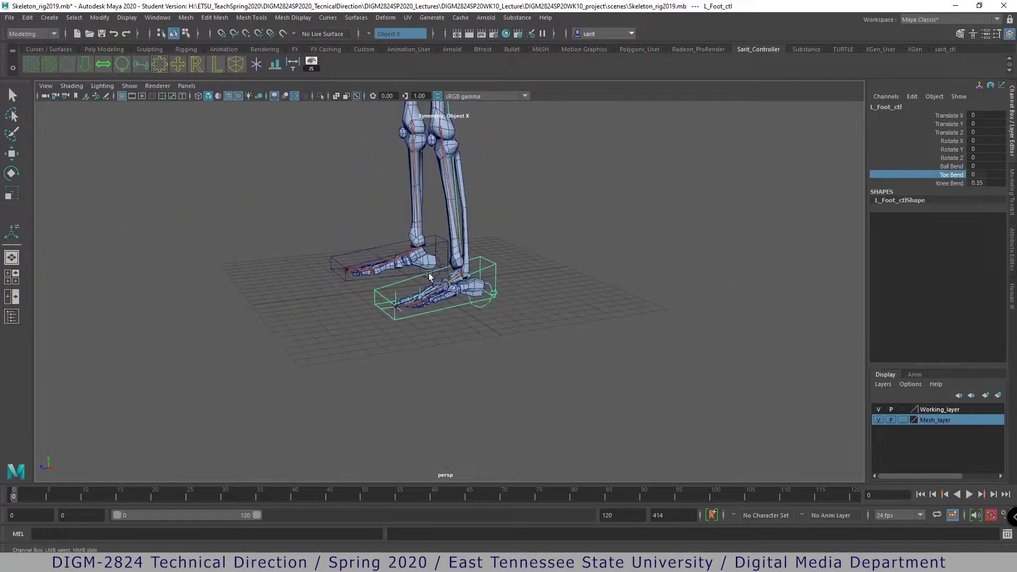
alt+middle_drag(541, 317, 560, 397)
click(960, 183)
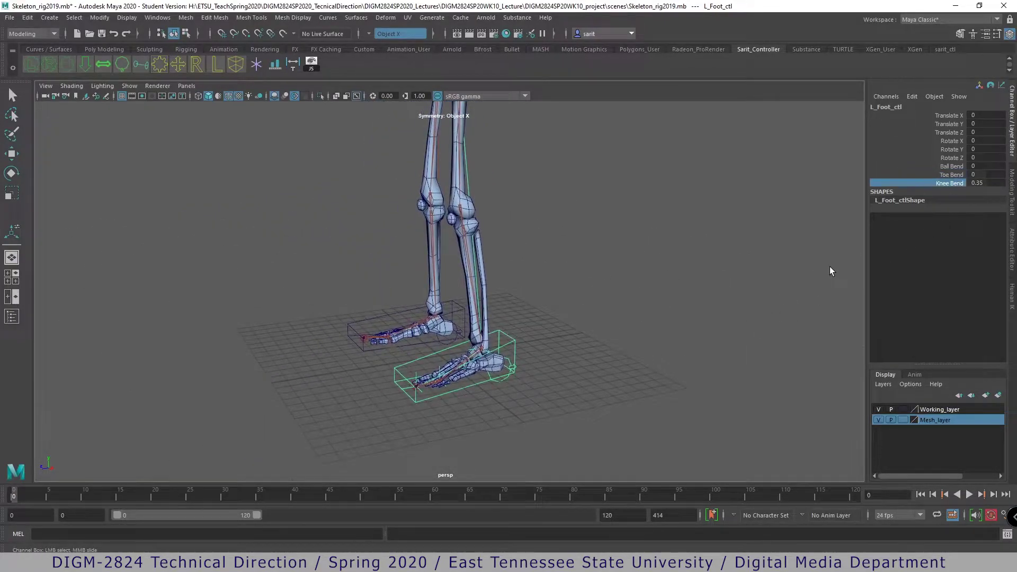
scroll(835, 267, down, 2)
click(976, 183)
text(0.35)
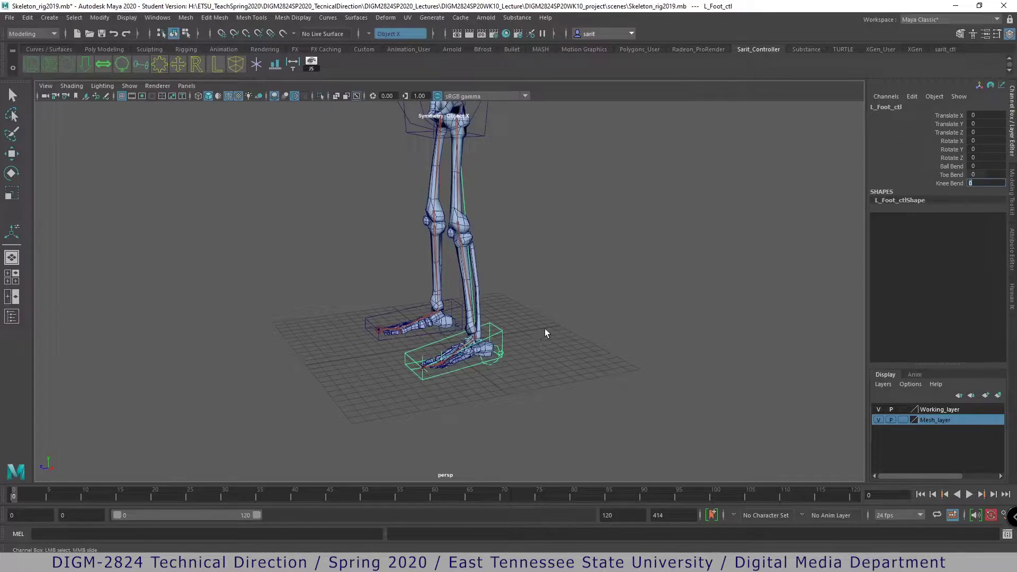
- Try sliding the left foot control's Knee Bend value while watching the leg, and undo the changes
alt+right_drag(643, 270, 508, 263)
alt+middle_drag(508, 263, 499, 288)
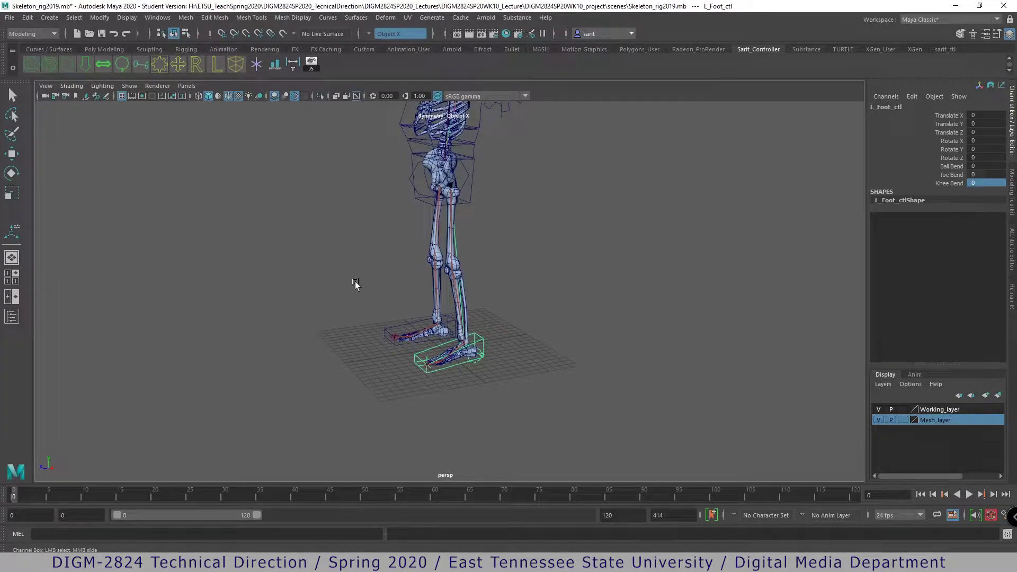
click(933, 184)
middle_drag(581, 257, 638, 307)
key(ctrl+z)
key(ctrl+z)
key(ctrl+z)
key(ctrl+z)
key(ctrl+z)
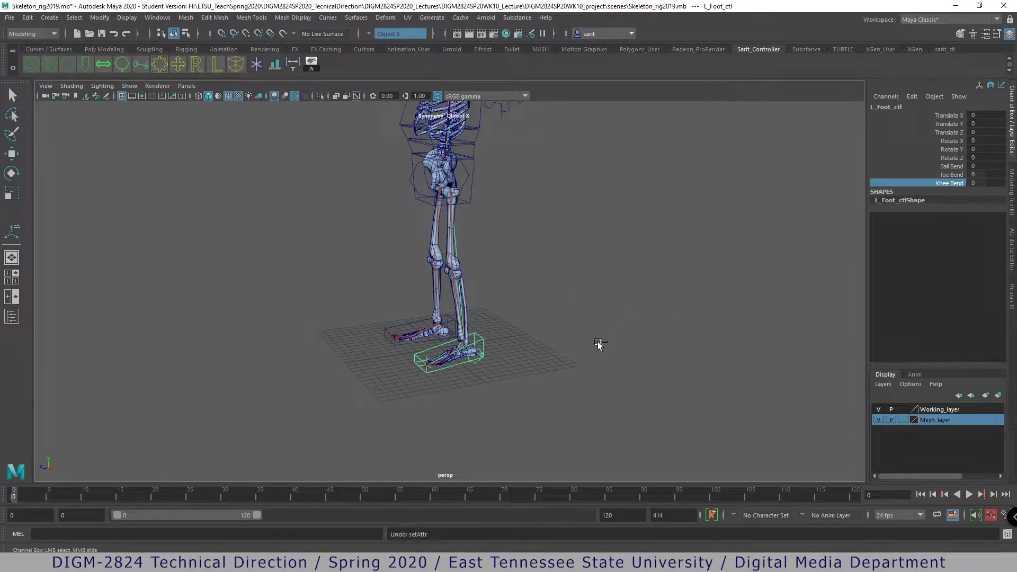
alt+middle_drag(652, 324, 758, 211)
alt+right_drag(758, 211, 770, 291)
alt+middle_drag(769, 292, 691, 382)
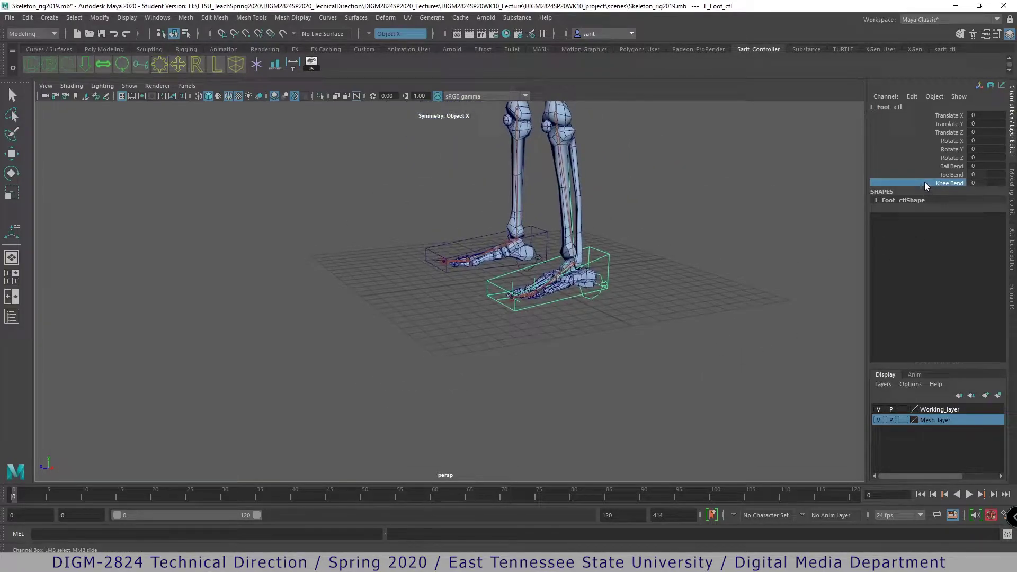
- Try sliding the left foot control's Ball Bend value to see how the foot bends, and undo the change
click(948, 167)
middle_drag(688, 248, 787, 242)
key(ctrl+z)
- Try sliding the left foot control's Toe Bend value into the negative range, and reset it to 0
click(951, 175)
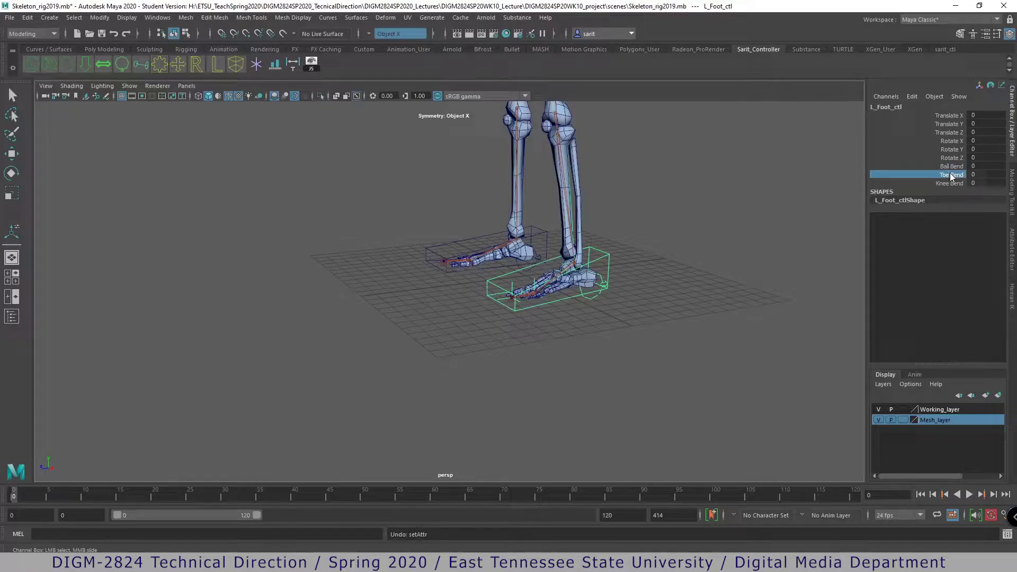
middle_drag(713, 247, 633, 282)
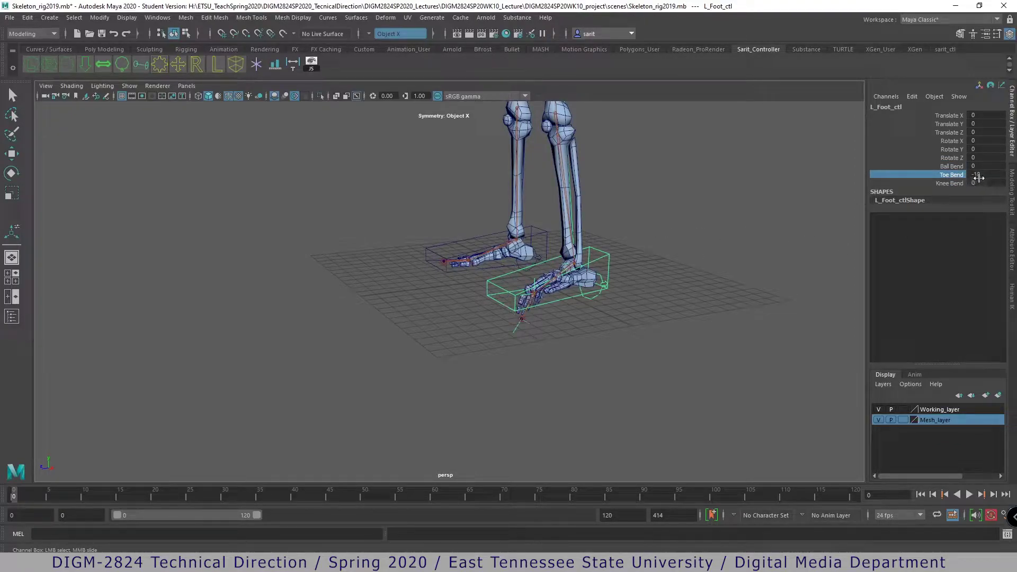
drag(978, 178, 991, 179)
key(0)
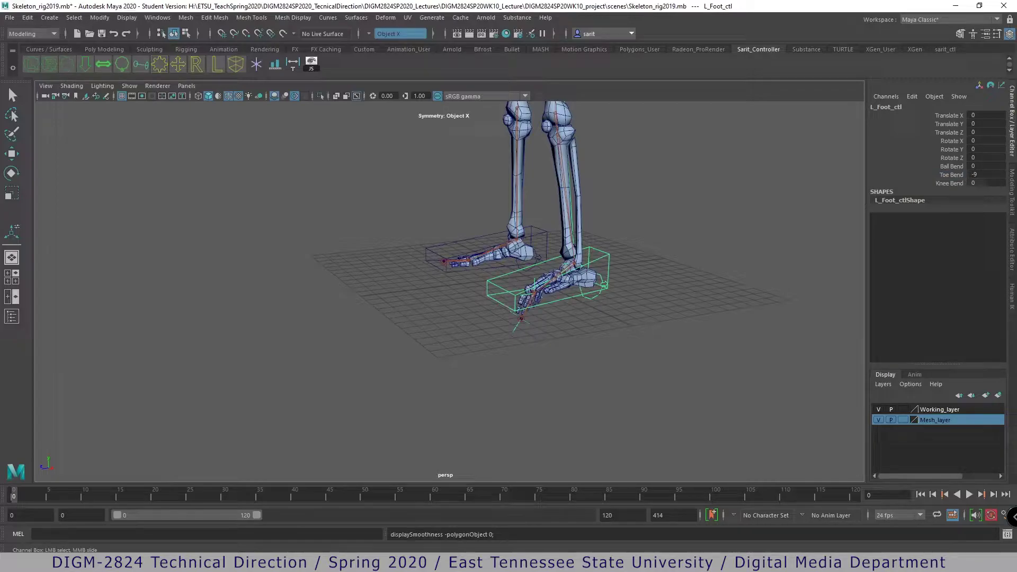
double_click(984, 175)
key(Return)
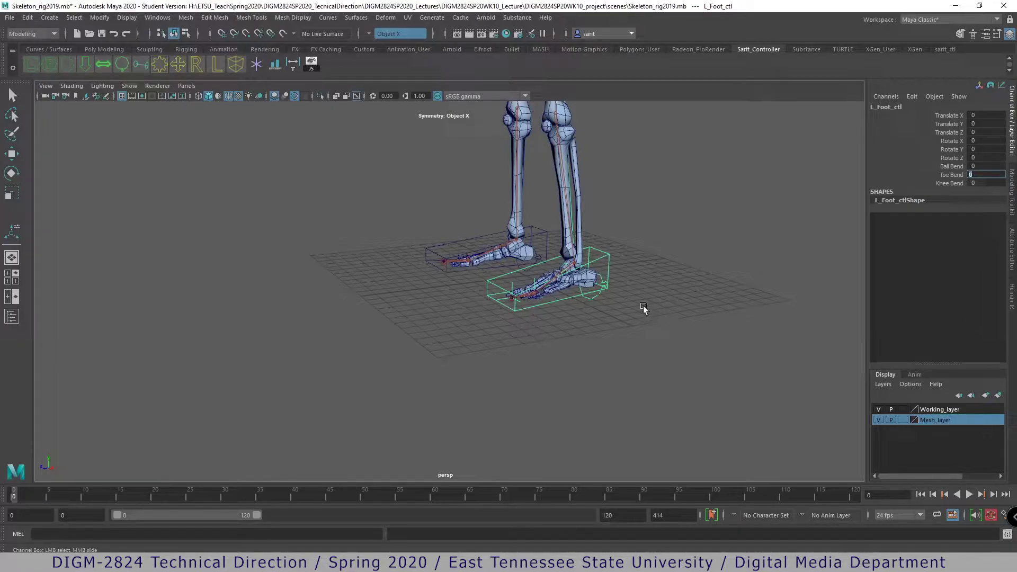
- Select the left heel control, try rotating it slightly about X, and undo the rotation
alt+drag(549, 342, 576, 400)
scroll(577, 400, up, 4)
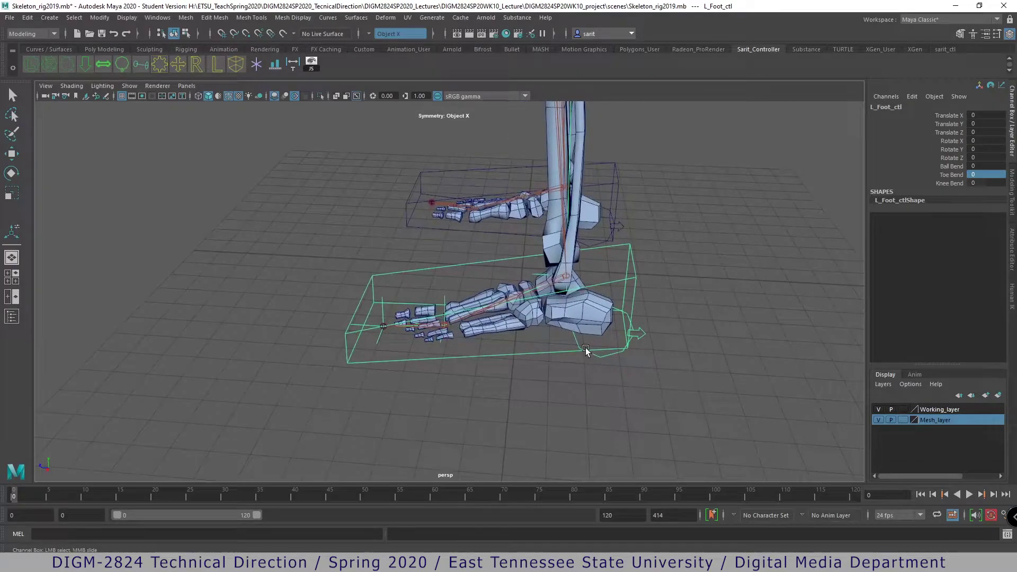
alt+drag(573, 341, 607, 361)
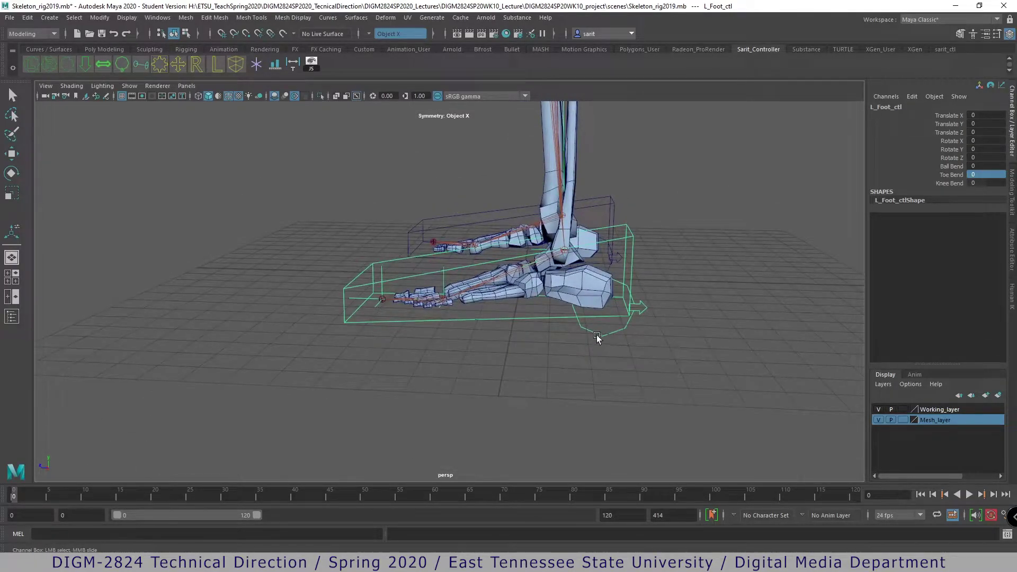
click(599, 342)
key(w)
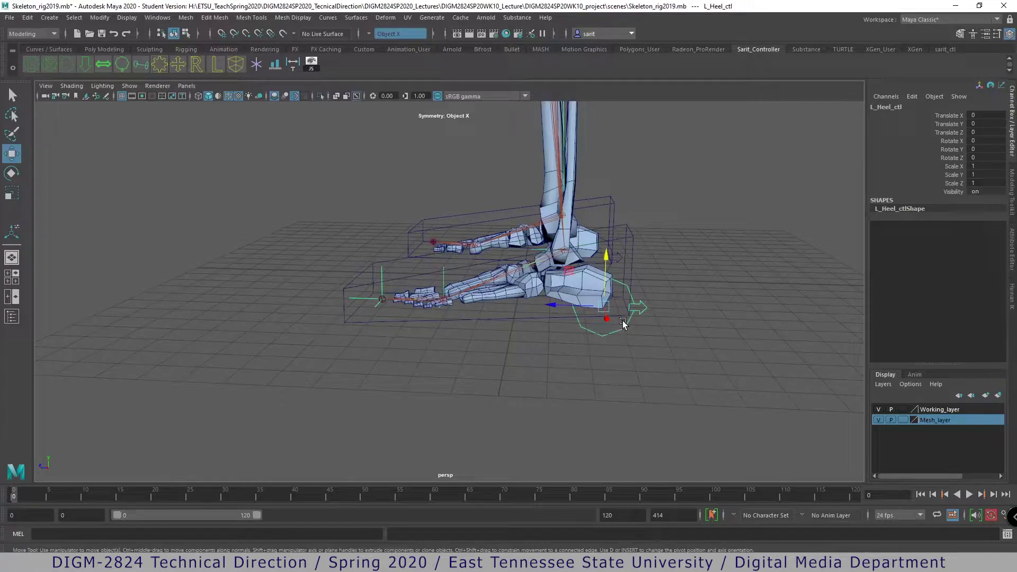
key(e)
mouse_move(580, 269)
mouse_down()
mouse_move(568, 281)
mouse_move(586, 272)
mouse_up()
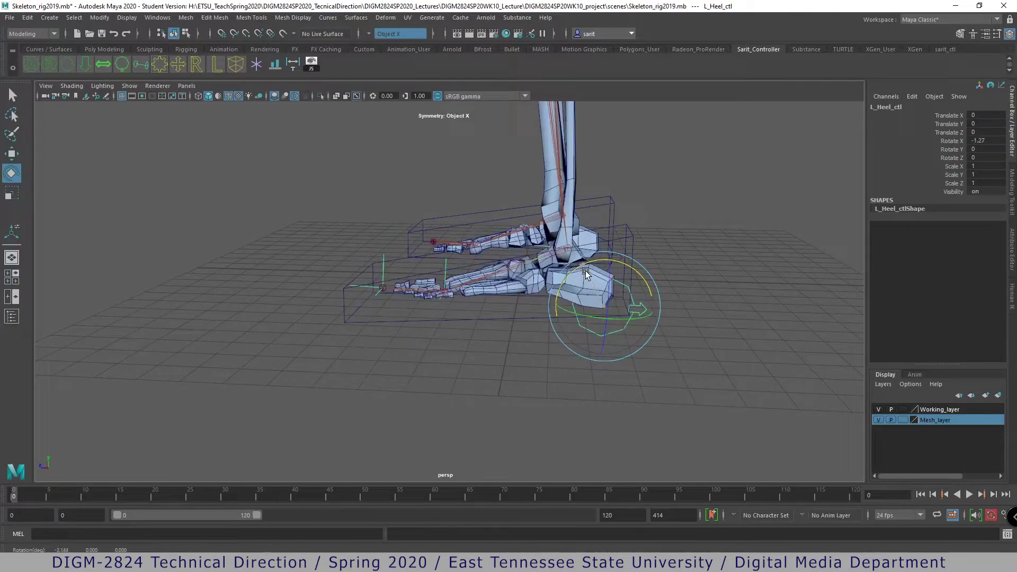
key(ctrl+z)
- Try rotating the left heel control about Z by about -24 degrees, and undo the rotation
alt+drag(613, 352, 688, 374)
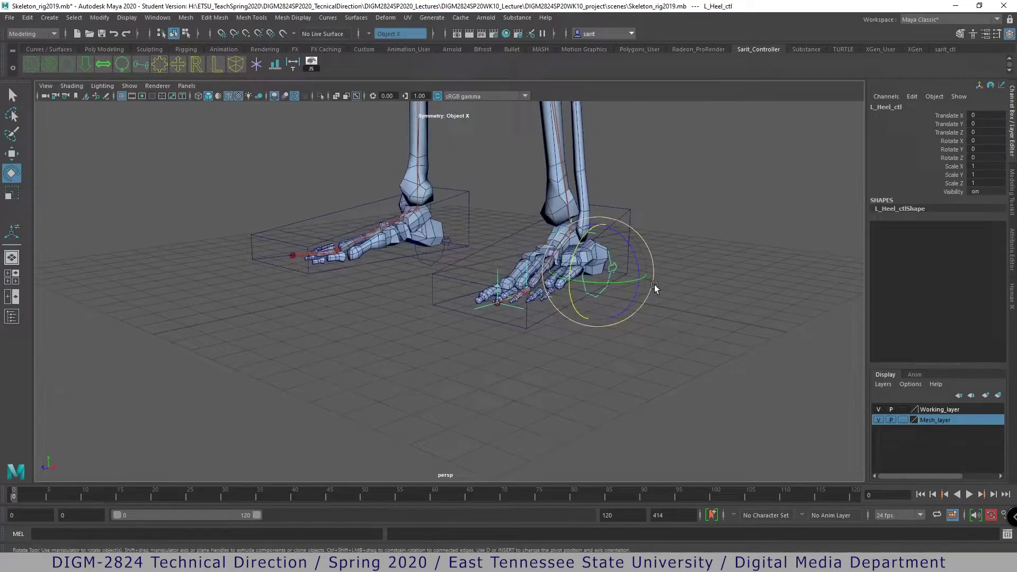
mouse_move(640, 266)
mouse_down()
mouse_move(640, 288)
mouse_move(624, 243)
mouse_move(631, 282)
mouse_up()
key(ctrl+z)
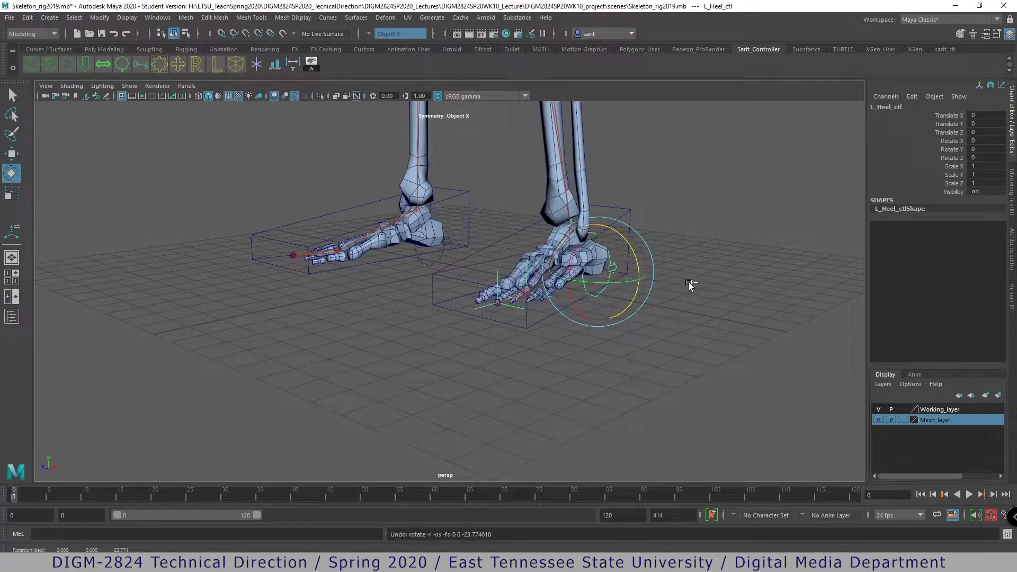
- Try rotating the left foot control about X by about -12 degrees, reset Rotate X to 0, and deselect the control
click(703, 305)
click(629, 218)
drag(552, 232, 539, 213)
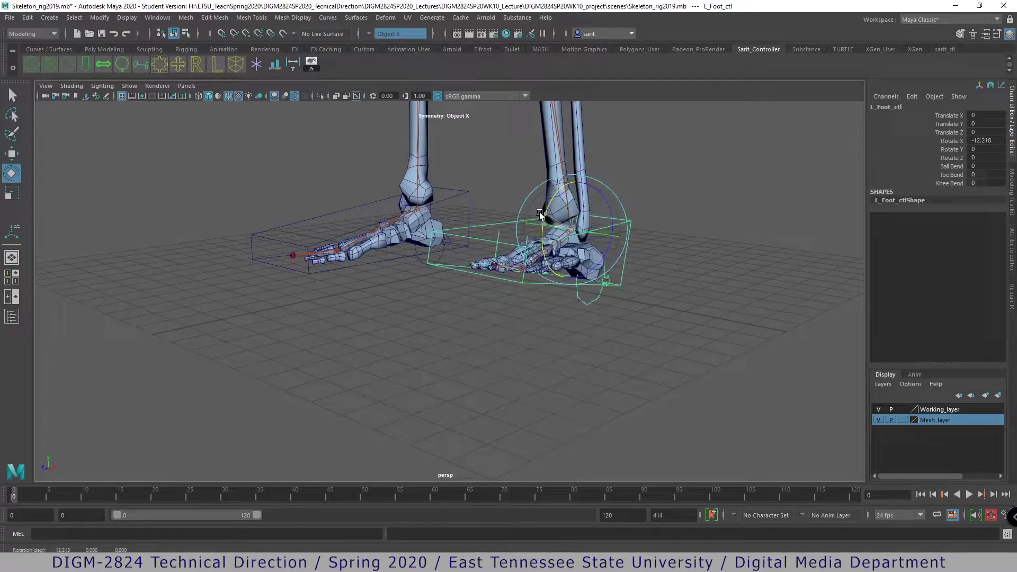
alt+drag(682, 297, 609, 307)
scroll(609, 307, up, 2)
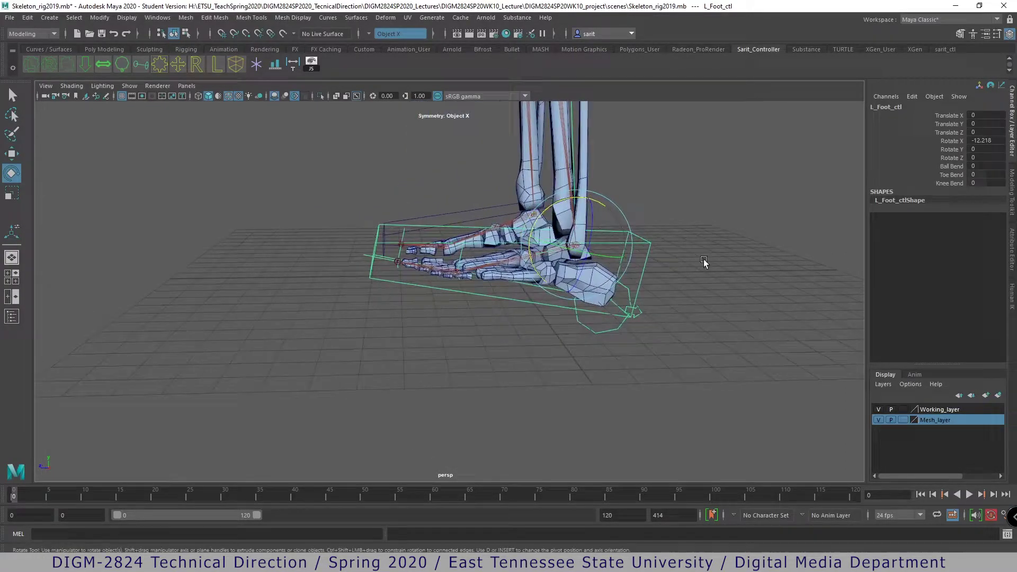
double_click(982, 140)
text(0)
key(Return)
alt+drag(511, 392, 764, 371)
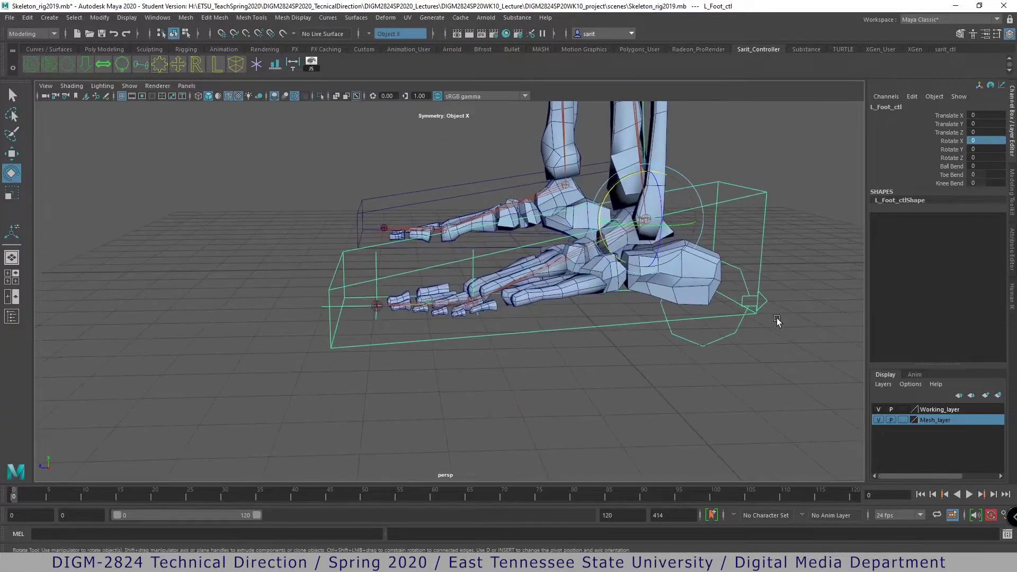
click(816, 387)
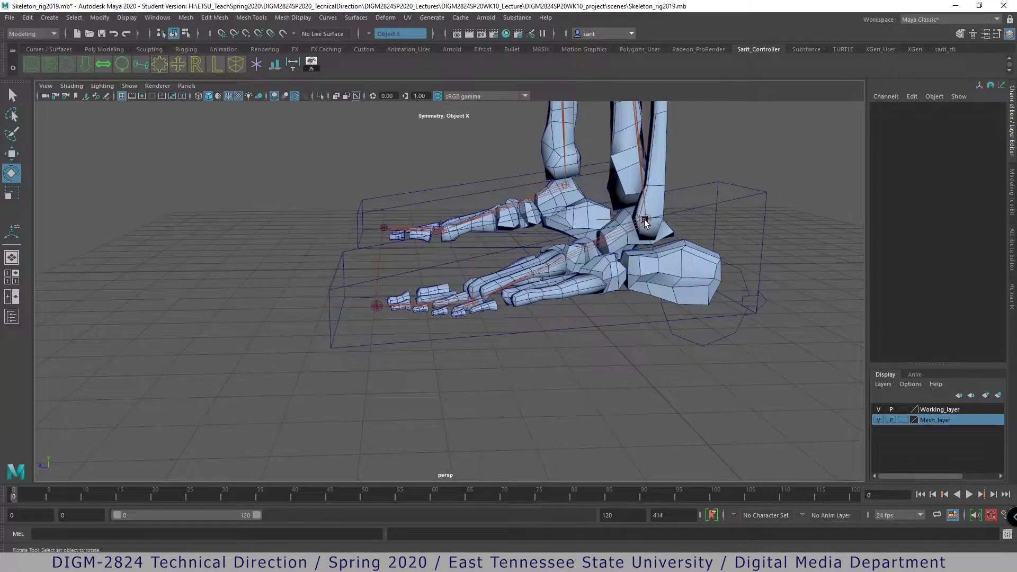
scroll(649, 250, down, 10)
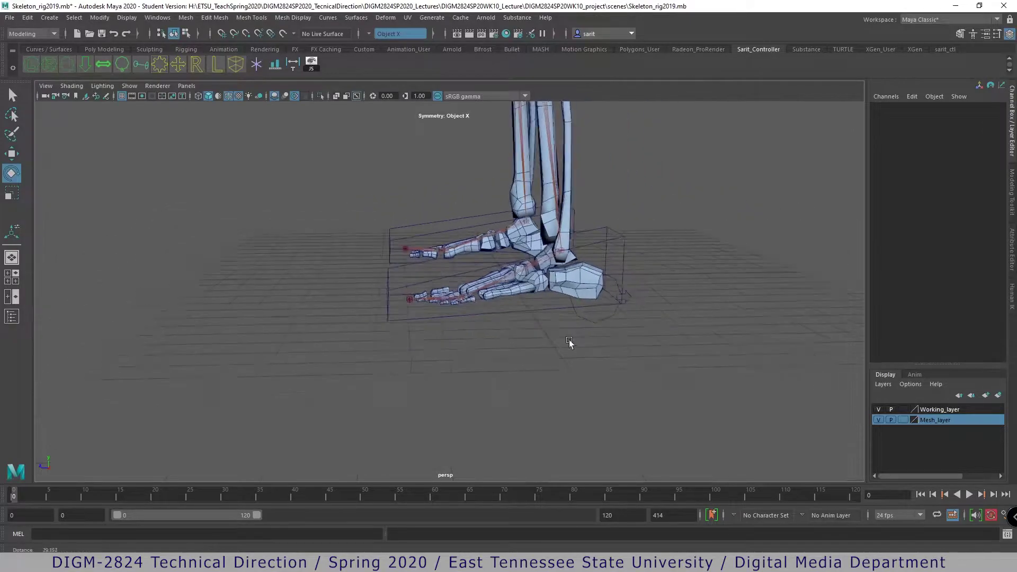
alt+drag(574, 381, 529, 314)
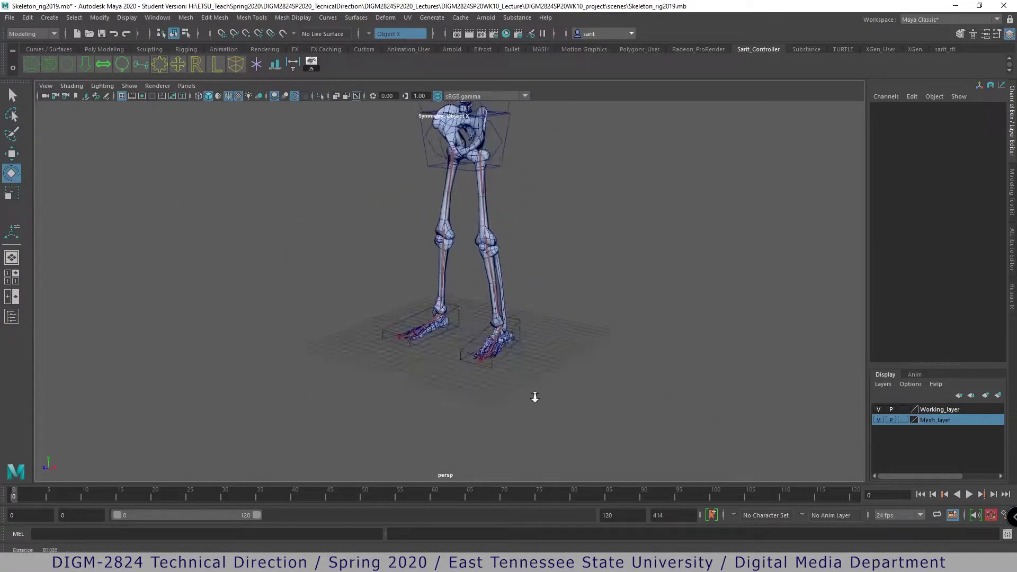
alt+right_drag(528, 315, 620, 336)
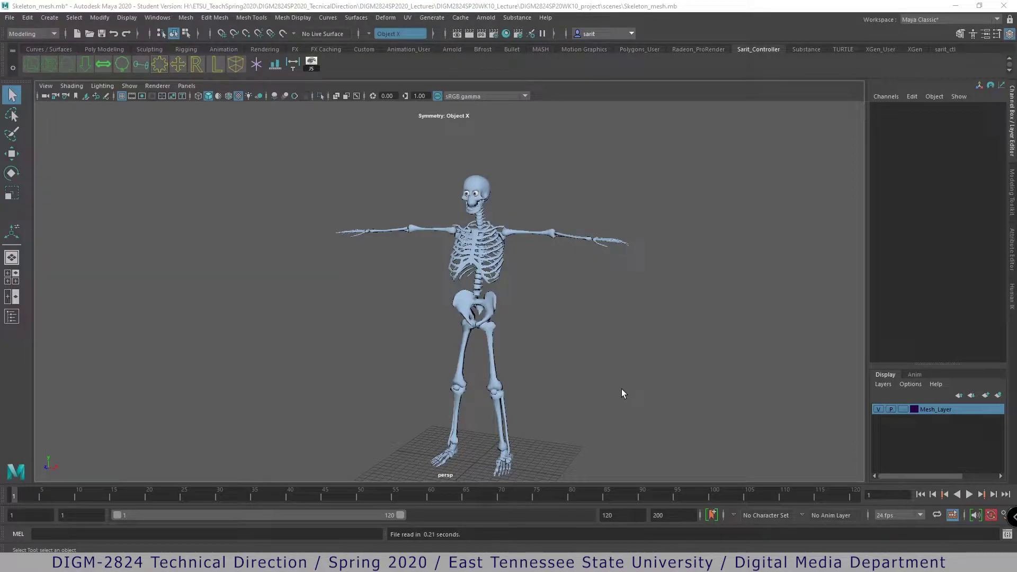
- Set Mesh_Layer to template display so the skeleton mesh is an unselectable wireframe
click(903, 409)
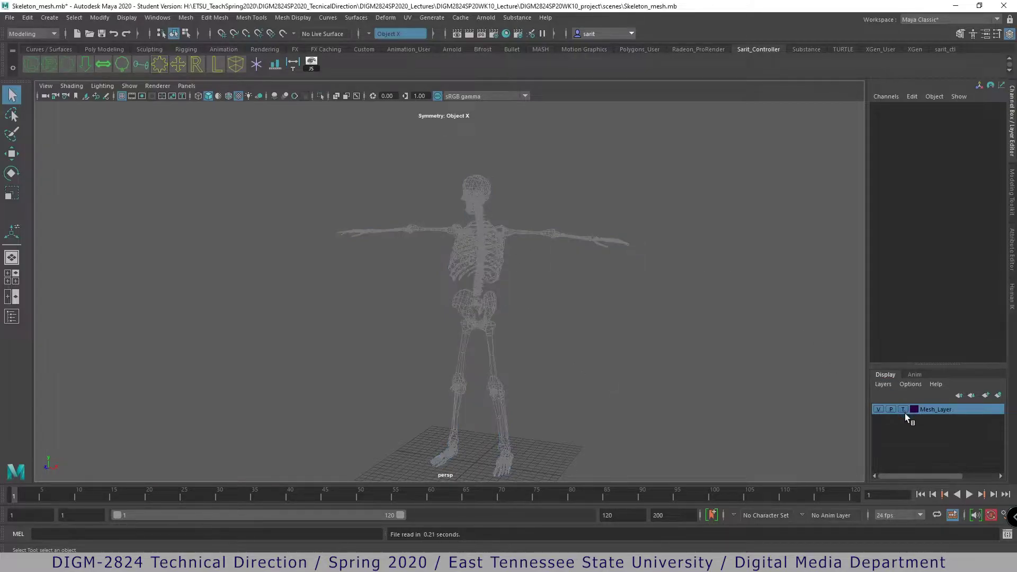
click(903, 410)
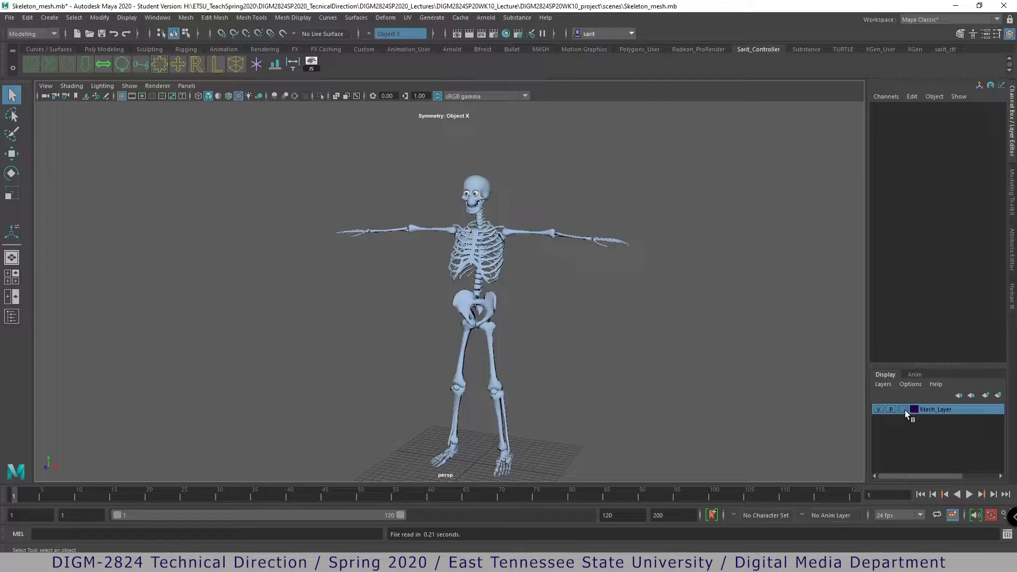
click(904, 409)
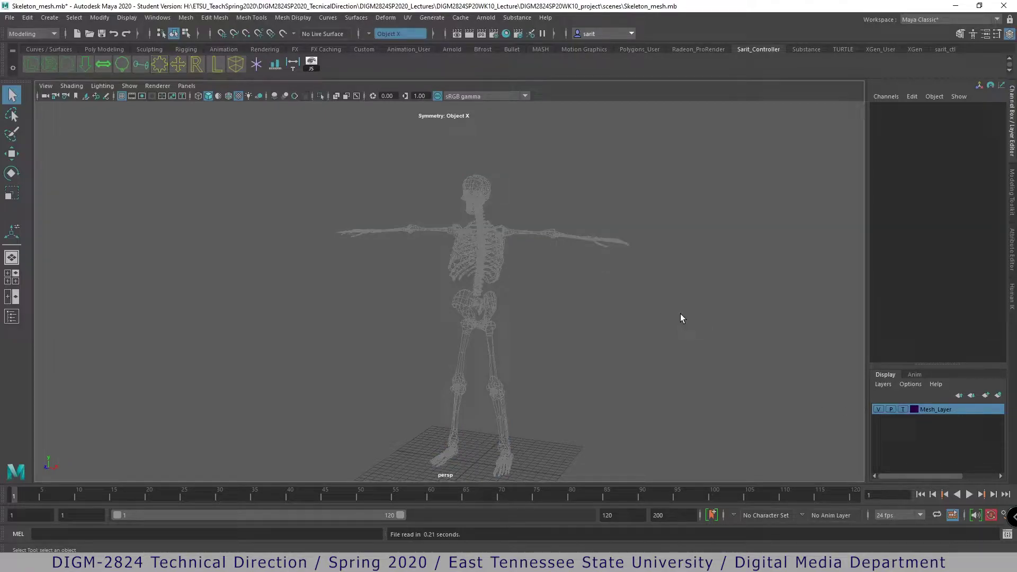
- Switch to a full-size side view and frame the skeleton's leg from pelvis to foot
scroll(643, 360, up, 5)
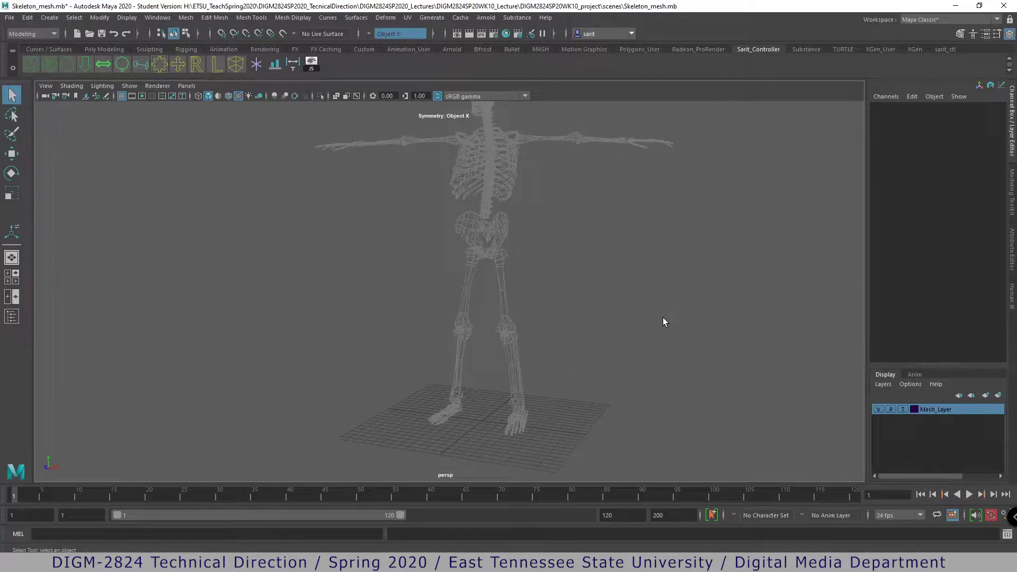
key(space)
scroll(715, 434, up, 2)
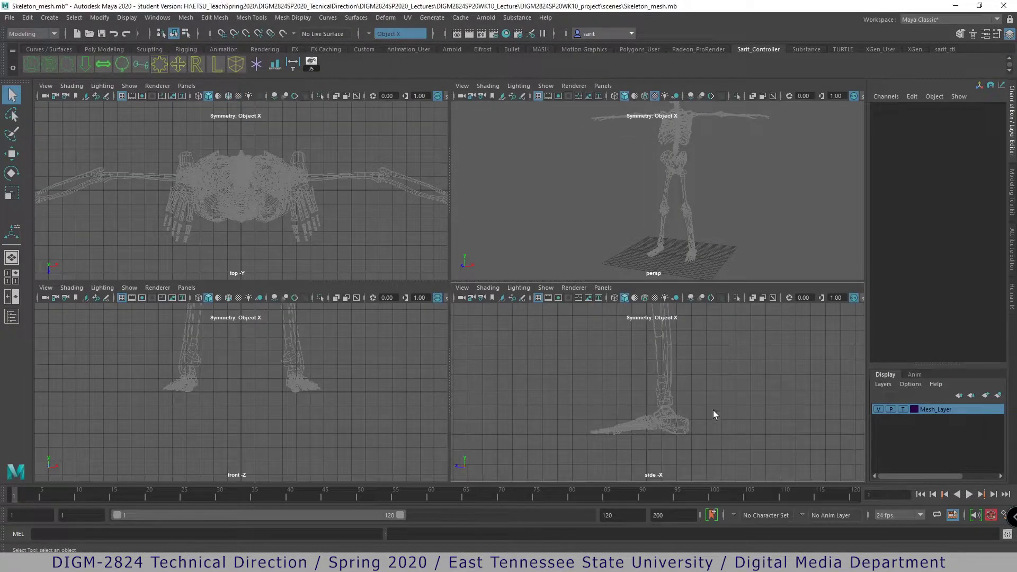
key(space)
scroll(492, 245, down, 2)
scroll(538, 374, up, 2)
alt+right_drag(372, 315, 277, 286)
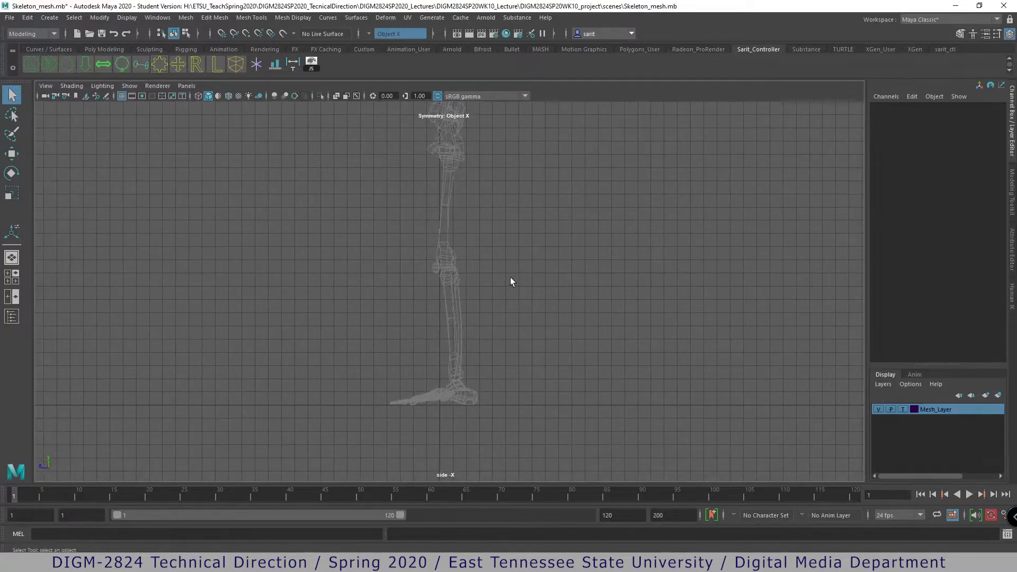
alt+middle_drag(512, 282, 536, 319)
alt+right_drag(567, 347, 622, 343)
alt+middle_drag(589, 342, 601, 328)
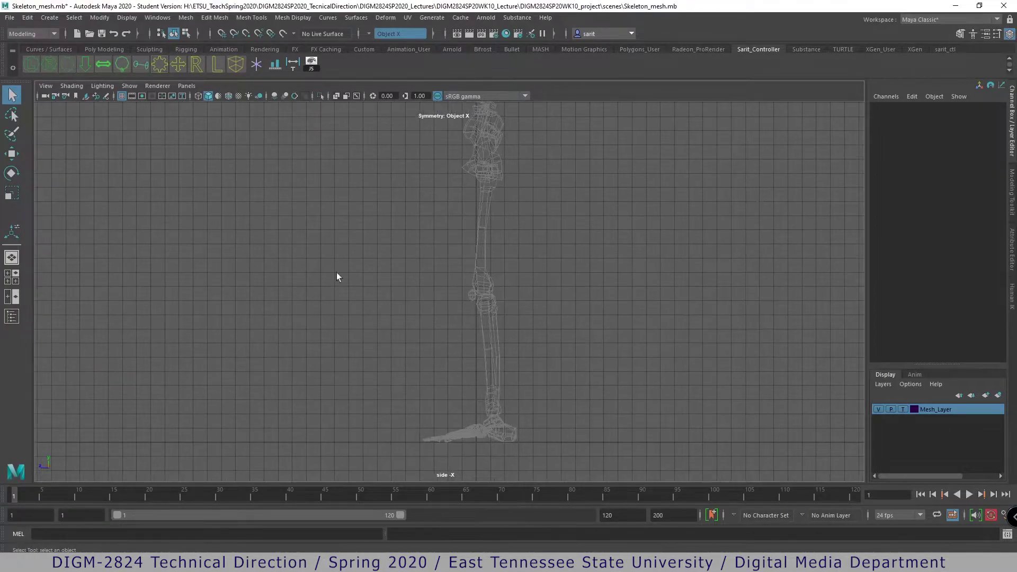
- Start the rigging Joint tool with Orient Joint to World enabled and Variable Bone Radius Settings disabled
click(23, 33)
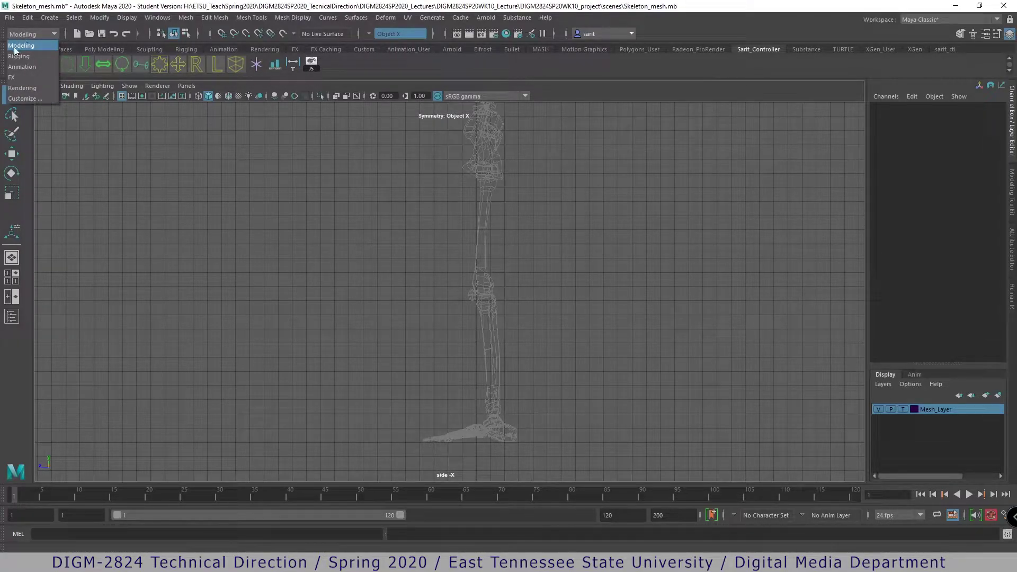
click(19, 56)
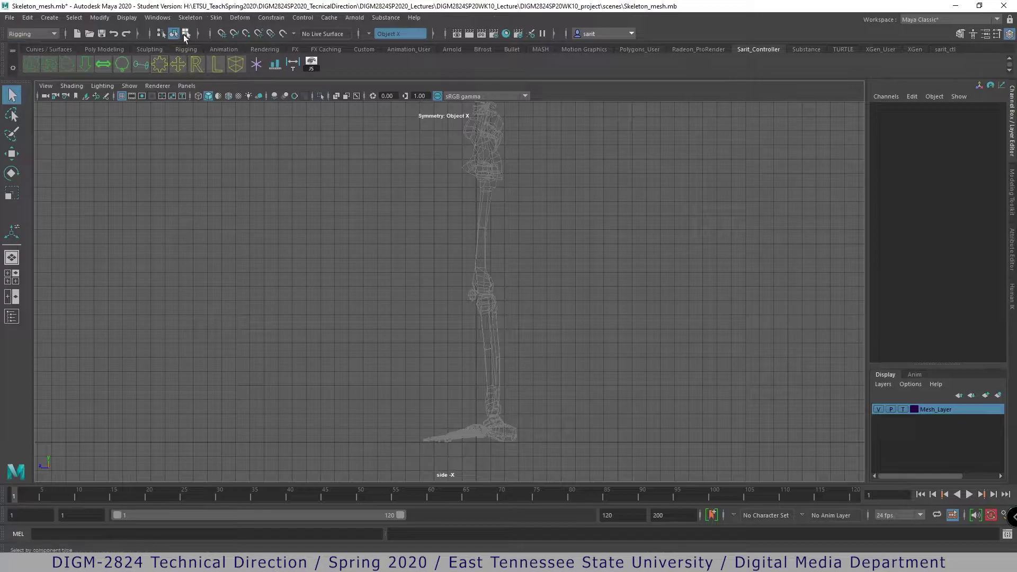
click(190, 17)
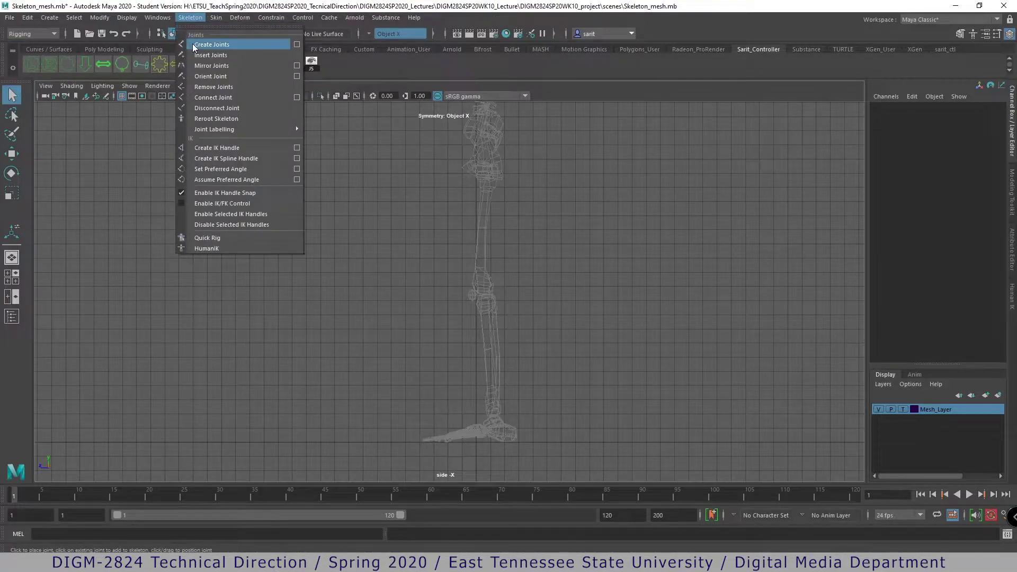
click(297, 44)
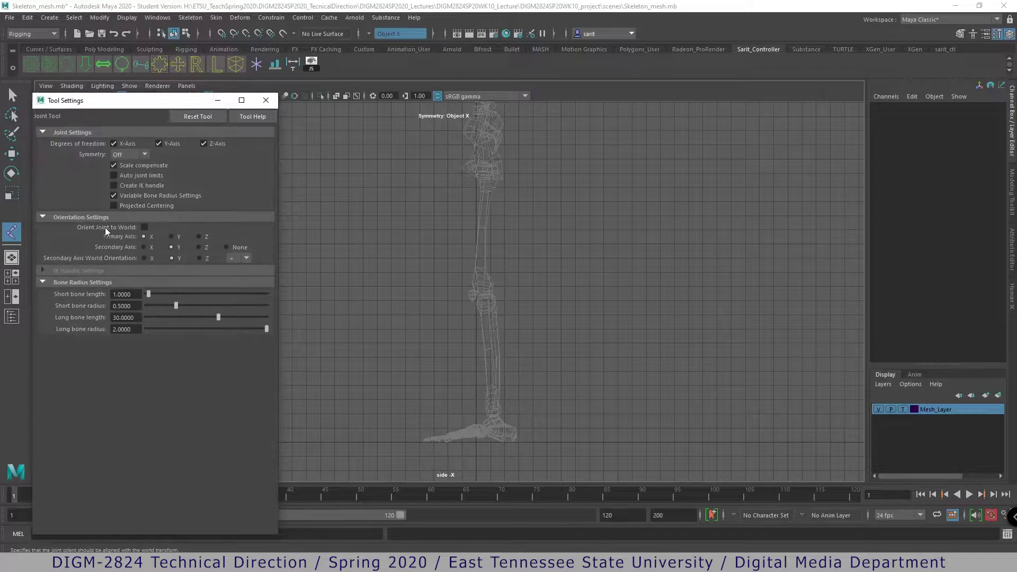
click(144, 227)
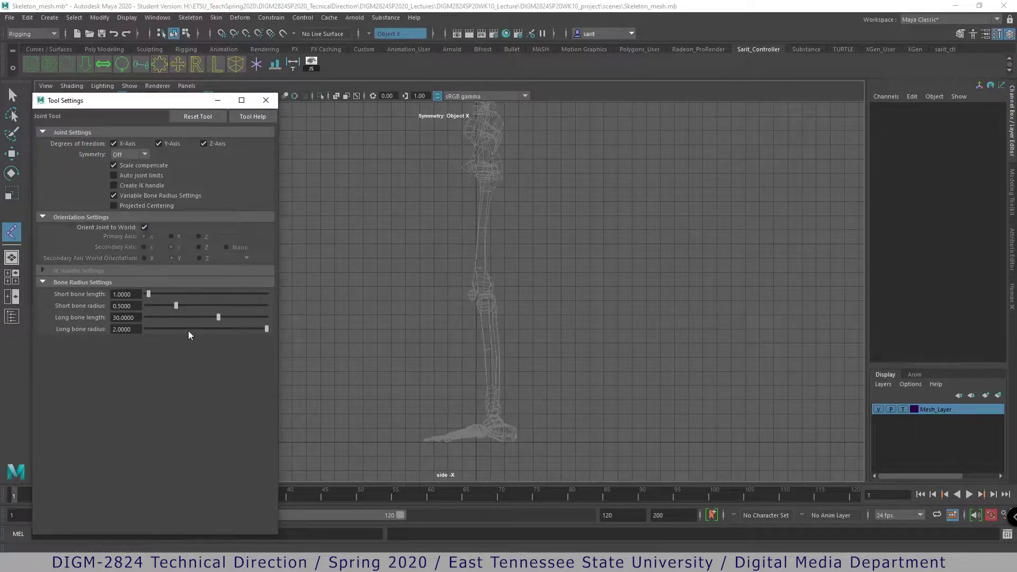
click(120, 195)
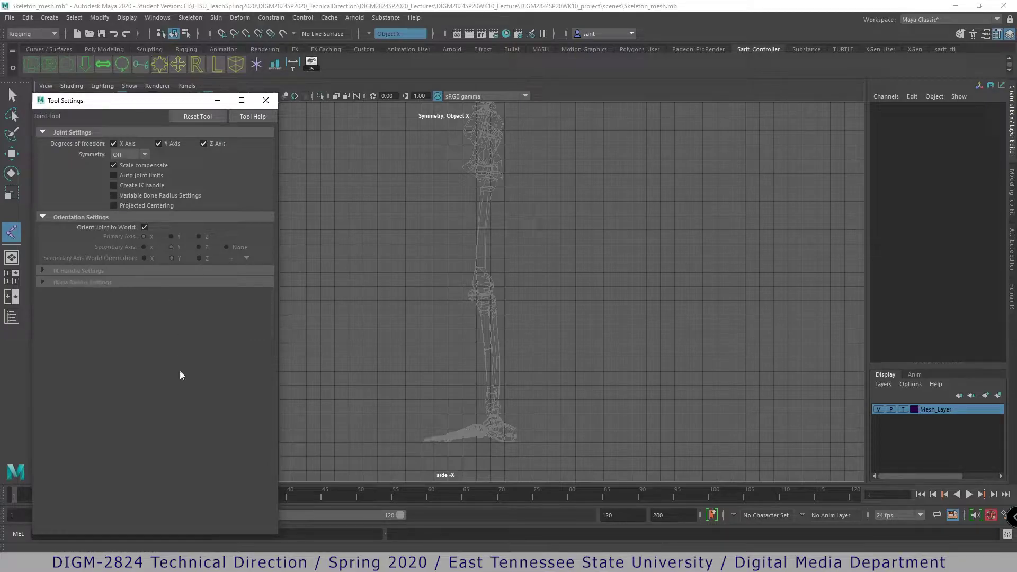
click(266, 100)
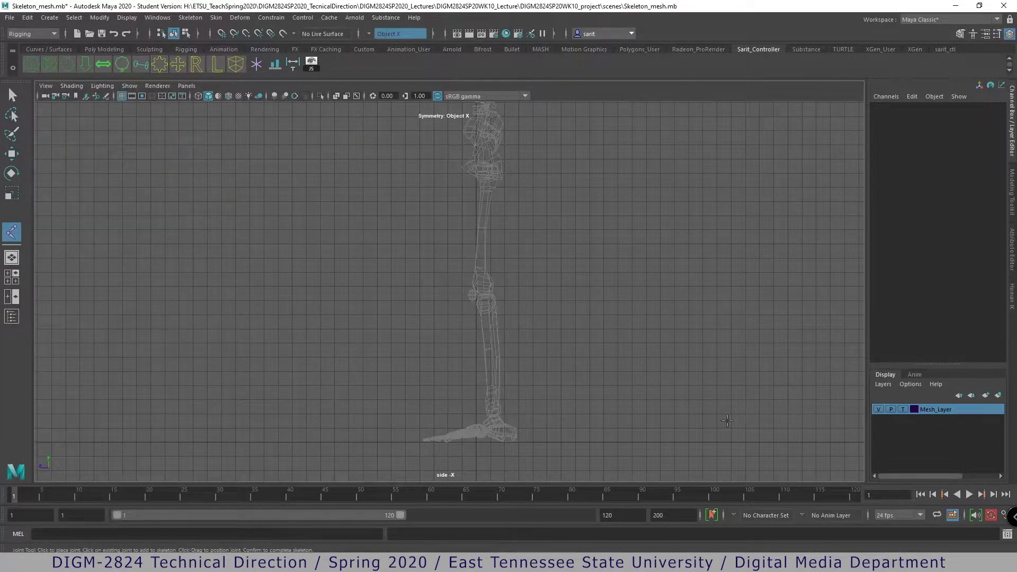
- Place the first leg joint at the hip, on the top of the femur, at about Y 18.96 and Z -0.95
alt+right_drag(480, 283, 613, 275)
alt+middle_drag(546, 274, 573, 338)
alt+right_drag(588, 326, 674, 320)
alt+middle_drag(647, 338, 601, 421)
alt+right_drag(540, 355, 617, 352)
alt+middle_drag(602, 352, 582, 373)
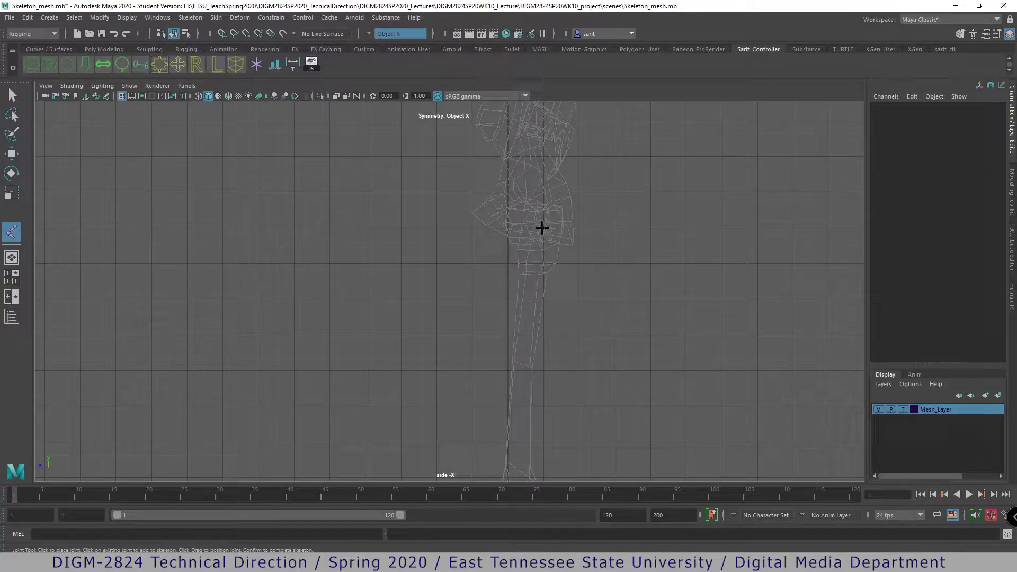
click(542, 228)
- Place the knee joint at the lower front of the femur, about Y -7.97 and Z 0.83 relative to the hip joint
alt+right_drag(581, 279, 554, 192)
alt+middle_drag(580, 275, 576, 177)
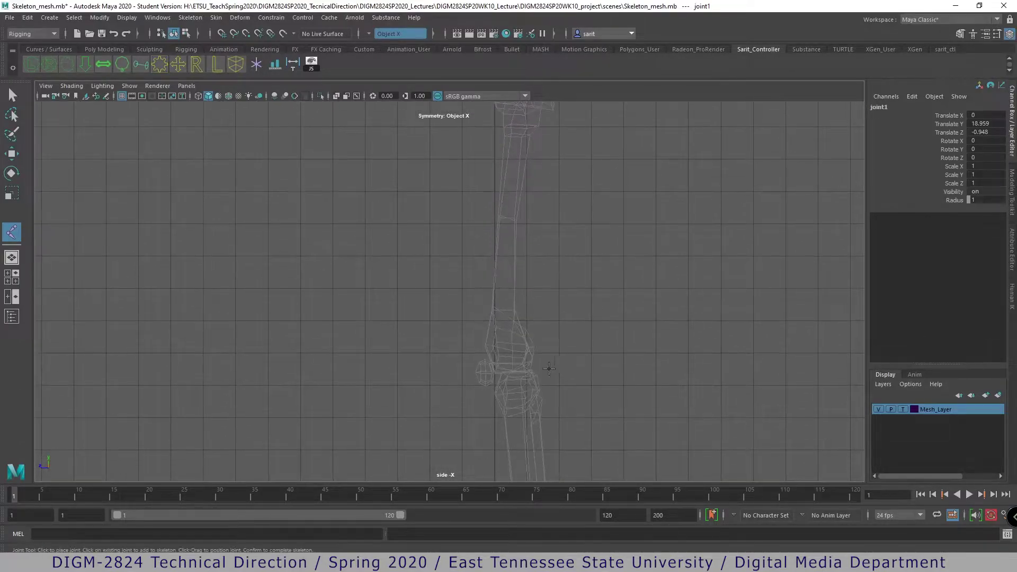
click(497, 355)
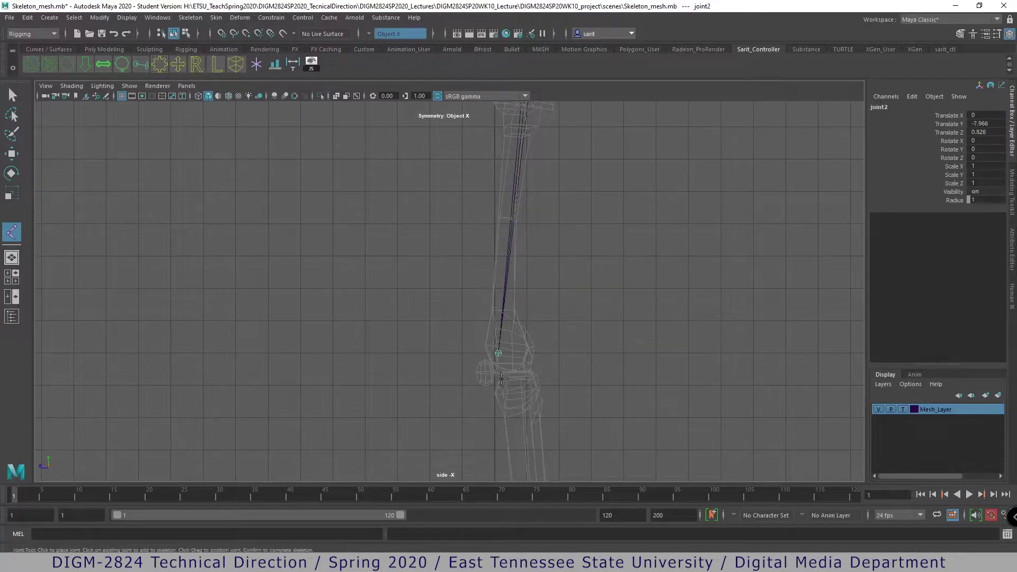
alt+middle_drag(540, 378, 538, 317)
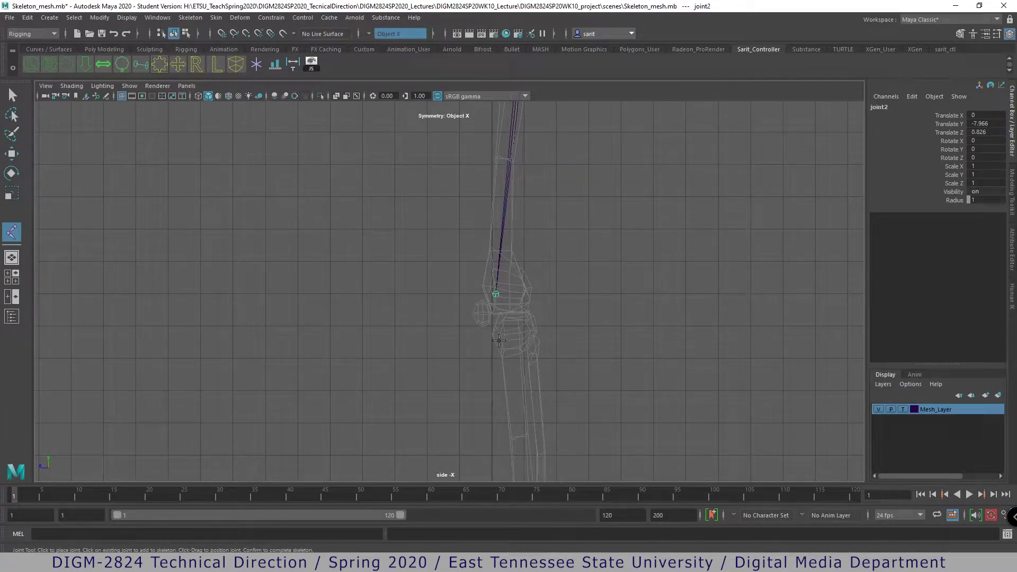
- Place a lower knee joint at the top of the shin and an ankle joint straight below it, at about Y -7.94
alt+middle_drag(561, 403, 469, 319)
alt+right_drag(469, 319, 458, 329)
alt+middle_drag(482, 348, 514, 337)
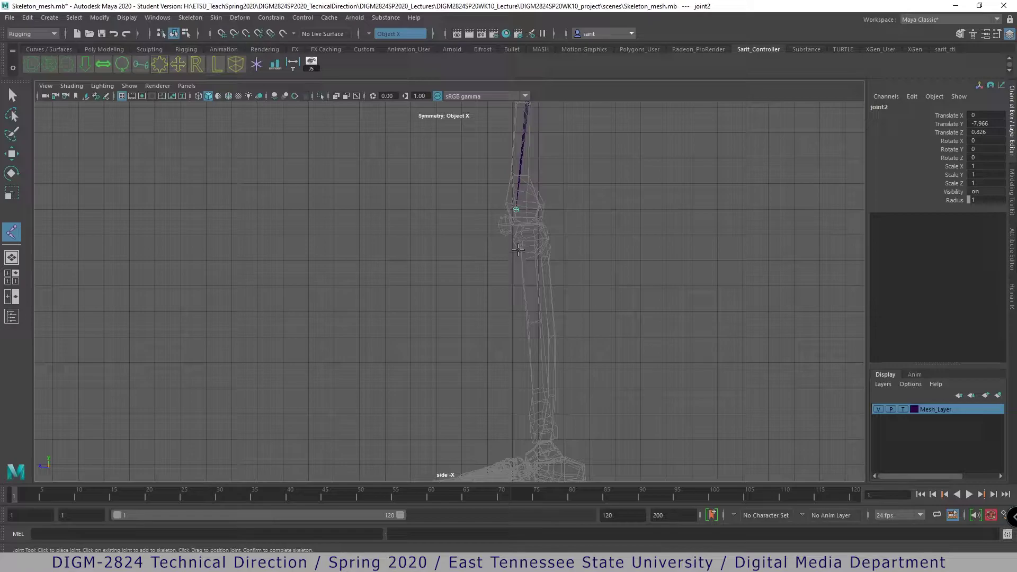
click(516, 246)
click(517, 446)
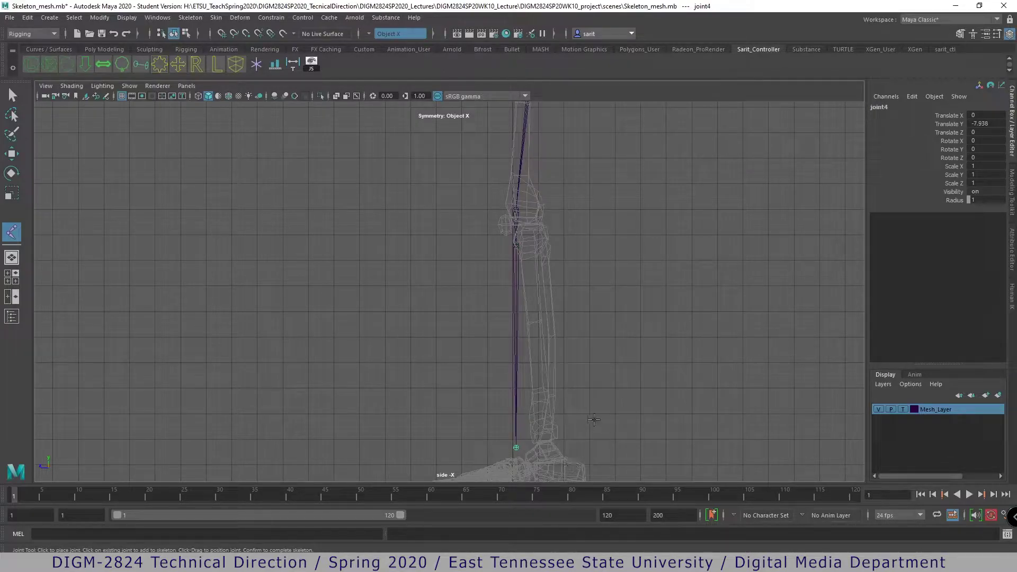
- Rotate the upper knee joint about 6.1 degrees in X so the lower chain follows the shin to the ankle
key(w)
click(518, 211)
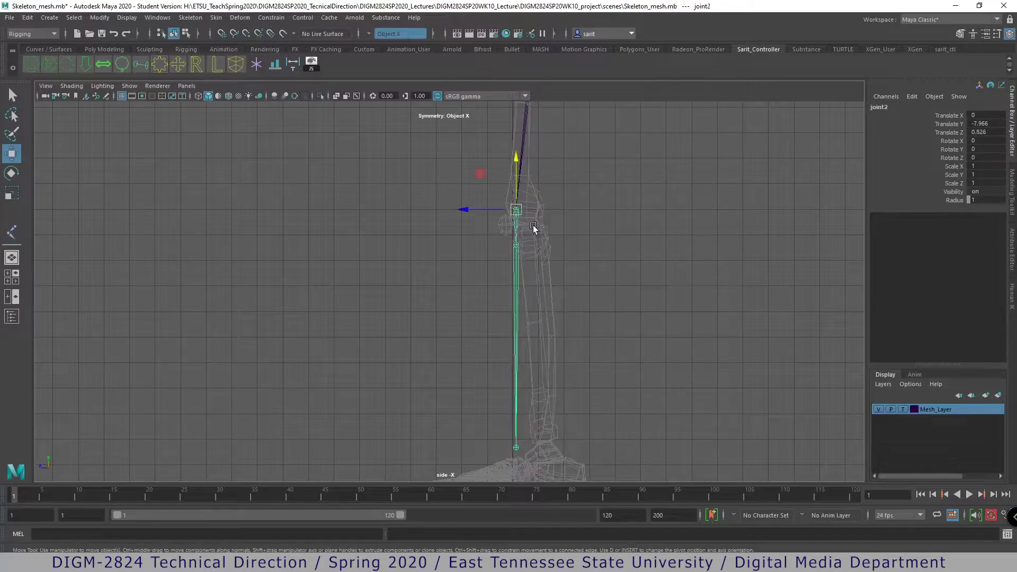
key(e)
drag(537, 245, 542, 250)
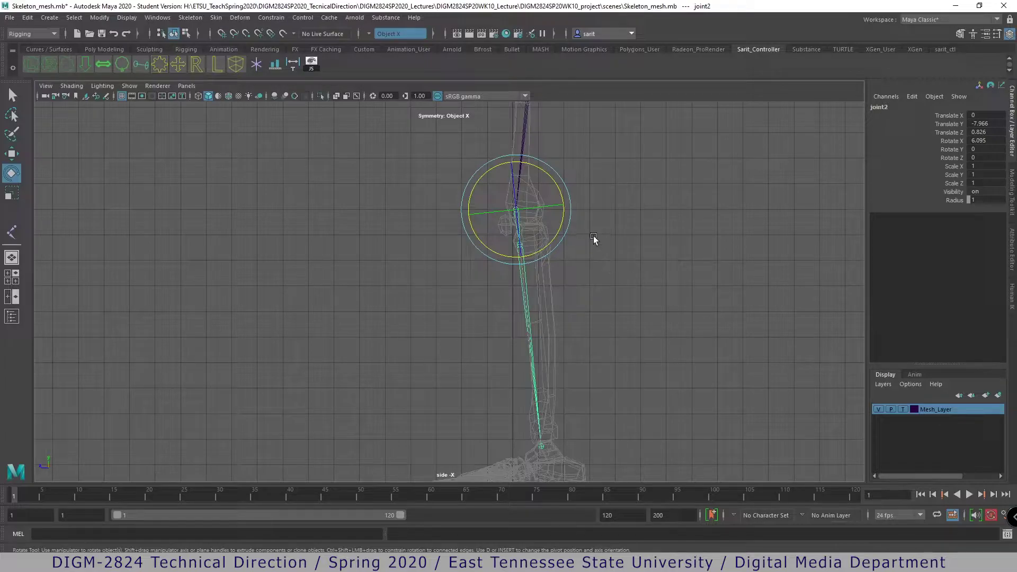
- In the front view, move the hip joint to about X 1.70 and rotate it about 6.87 degrees in Z to follow the leg bones
key(space)
alt+drag(706, 217, 734, 226)
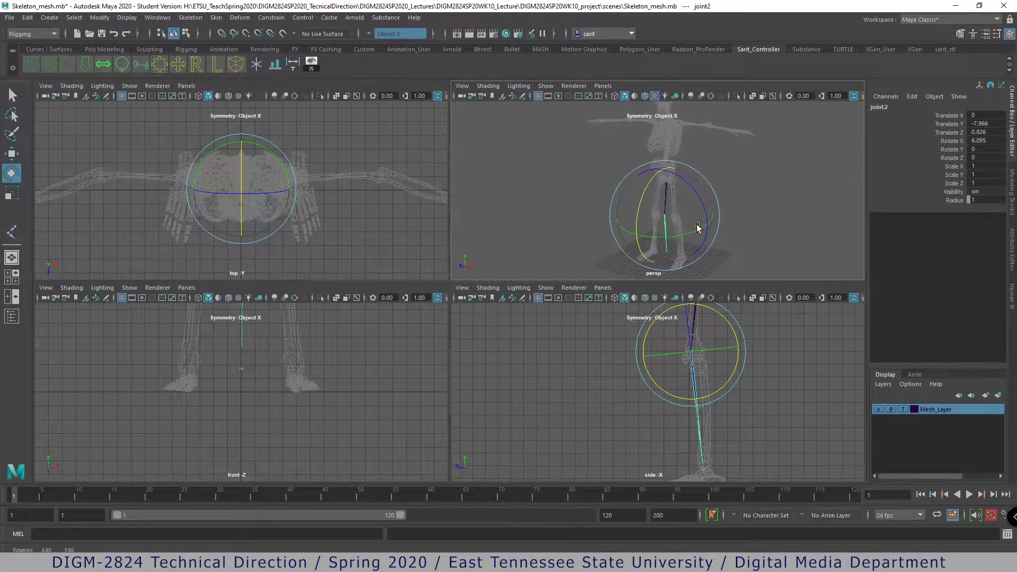
key(w)
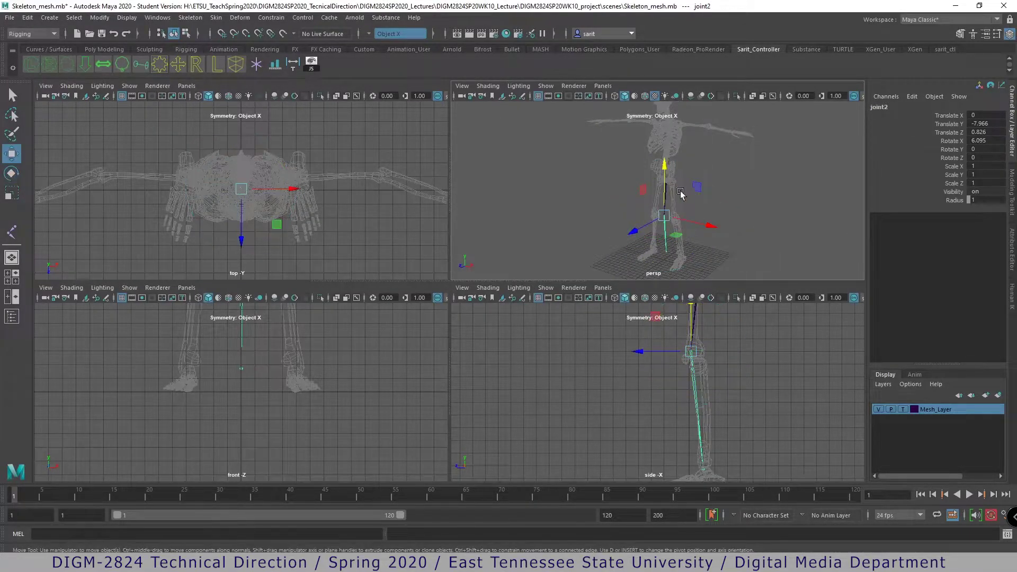
click(688, 210)
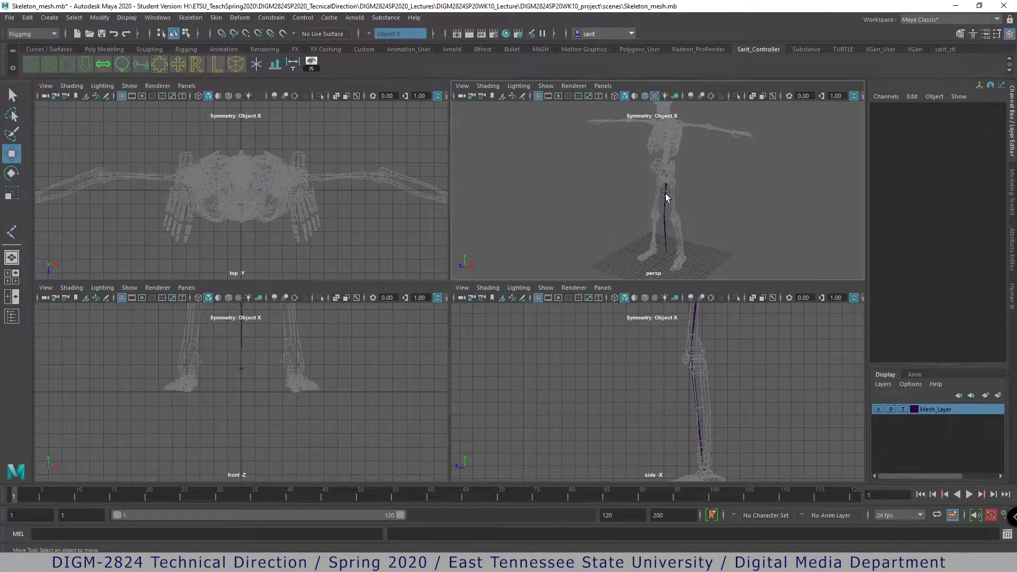
click(666, 195)
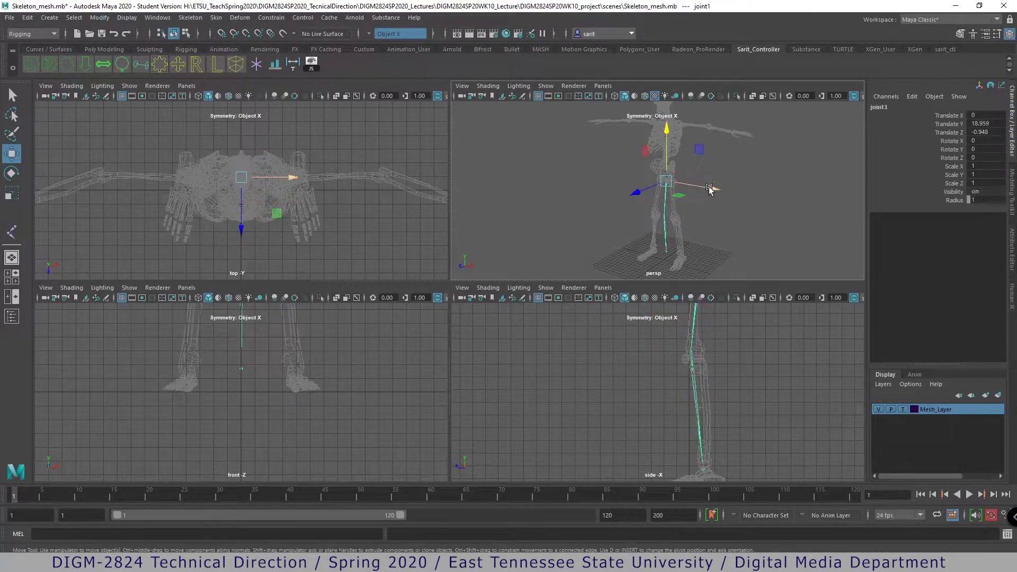
key(space)
alt+right_drag(663, 337, 356, 295)
alt+shift+middle_drag(356, 294, 552, 423)
alt+right_drag(551, 424, 386, 315)
drag(482, 129, 513, 125)
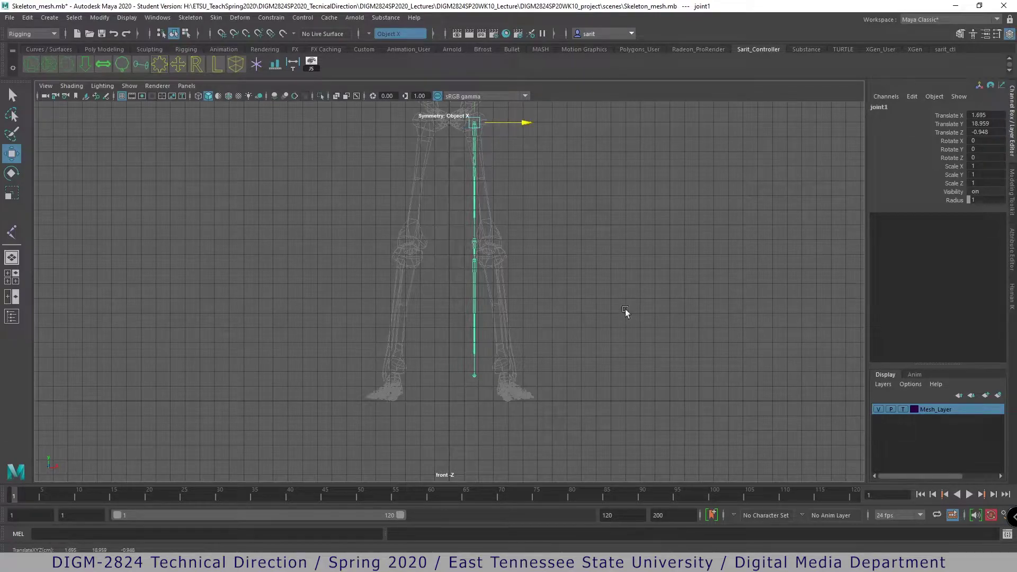
key(e)
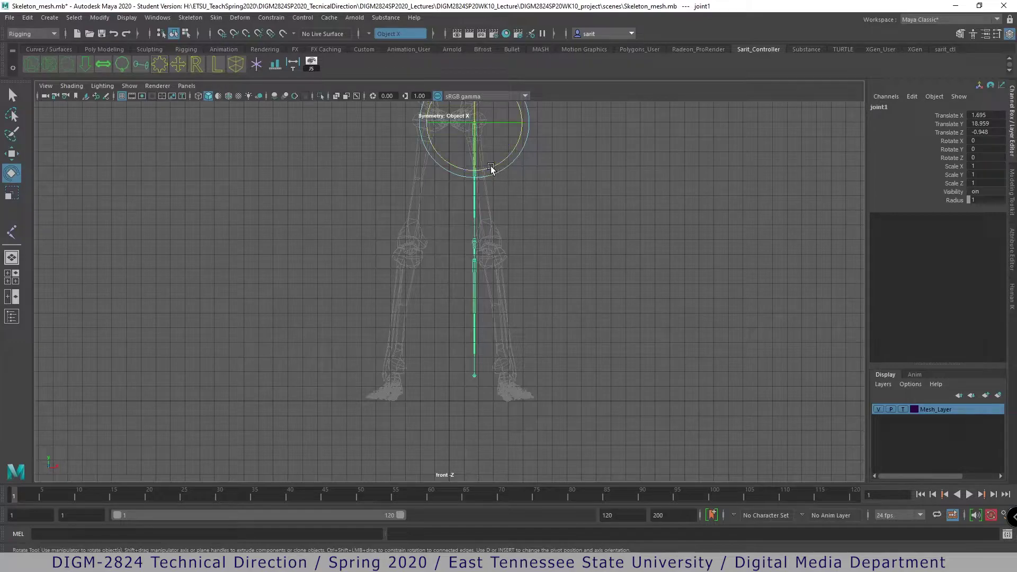
drag(501, 175, 498, 167)
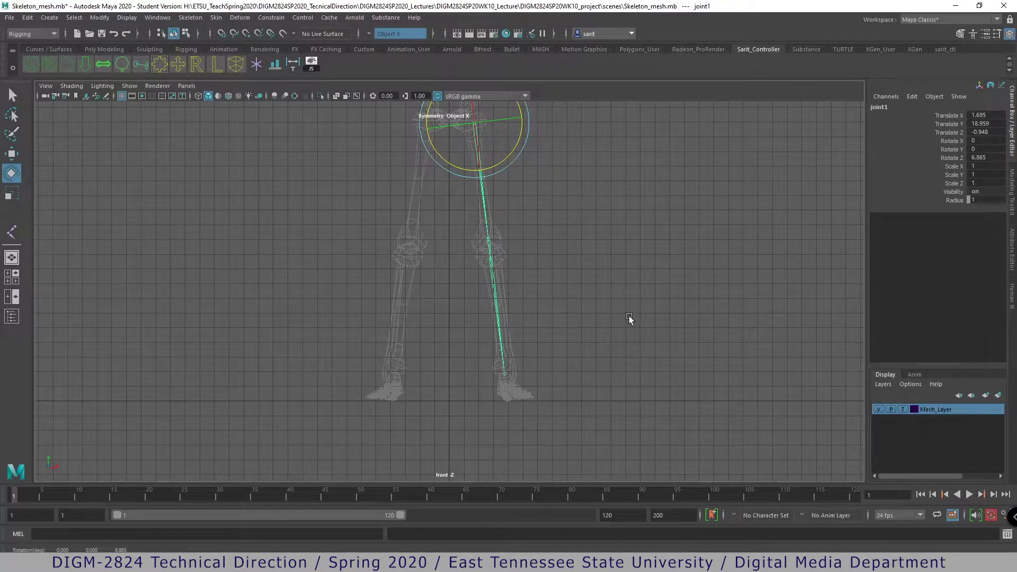
- In the side view, extend the joint chain from the ankle with a ball joint and a toe-tip joint at ground level
key(space)
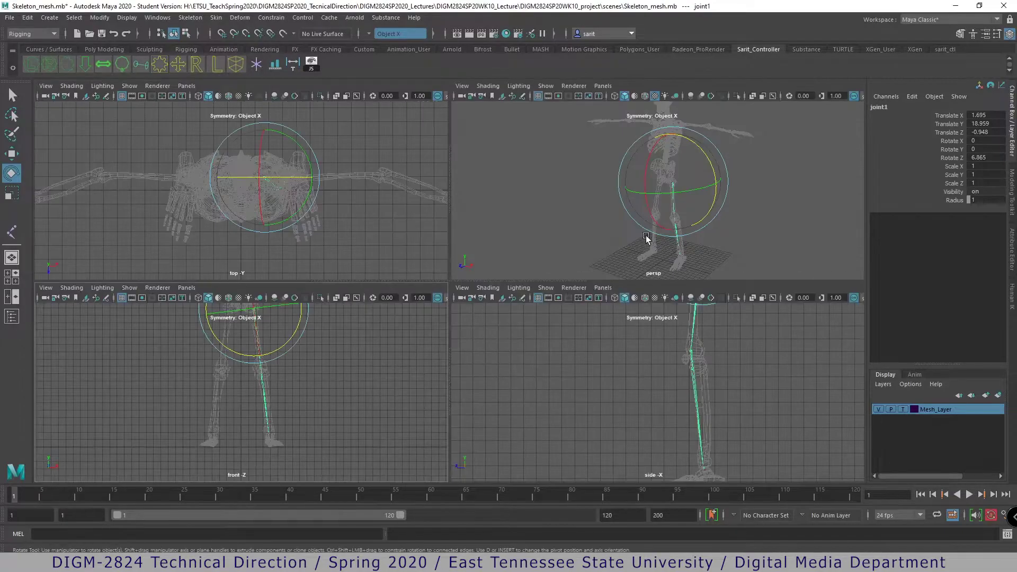
key(space)
mouse_move(718, 295)
alt+mouse_down()
mouse_move(583, 291)
mouse_move(706, 292)
alt+mouse_up()
alt+middle_drag(686, 395, 700, 321)
alt+drag(701, 321, 604, 336)
alt+right_drag(603, 336, 747, 363)
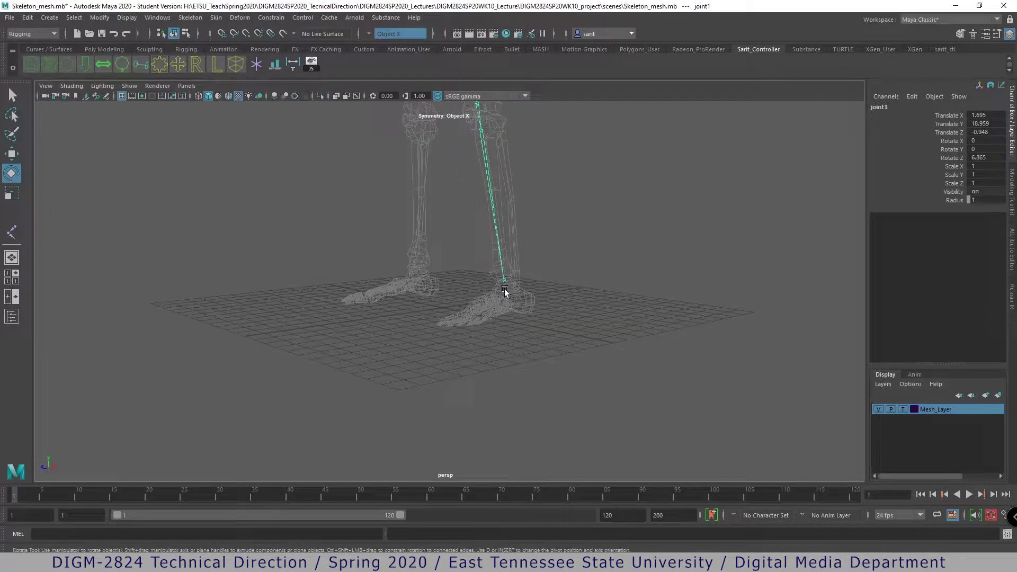
key(space)
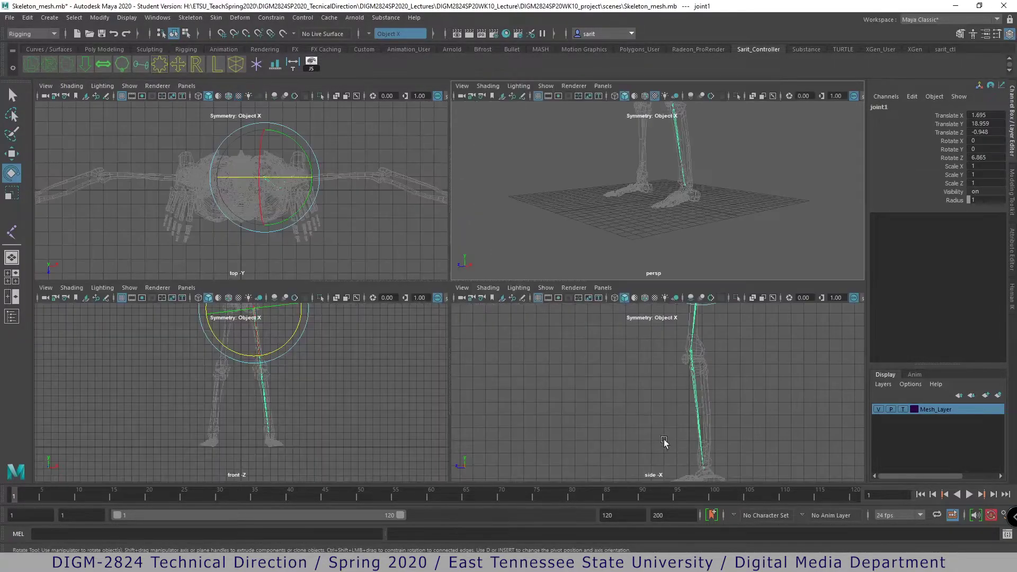
key(space)
alt+middle_drag(631, 420, 641, 328)
alt+right_drag(642, 329, 747, 388)
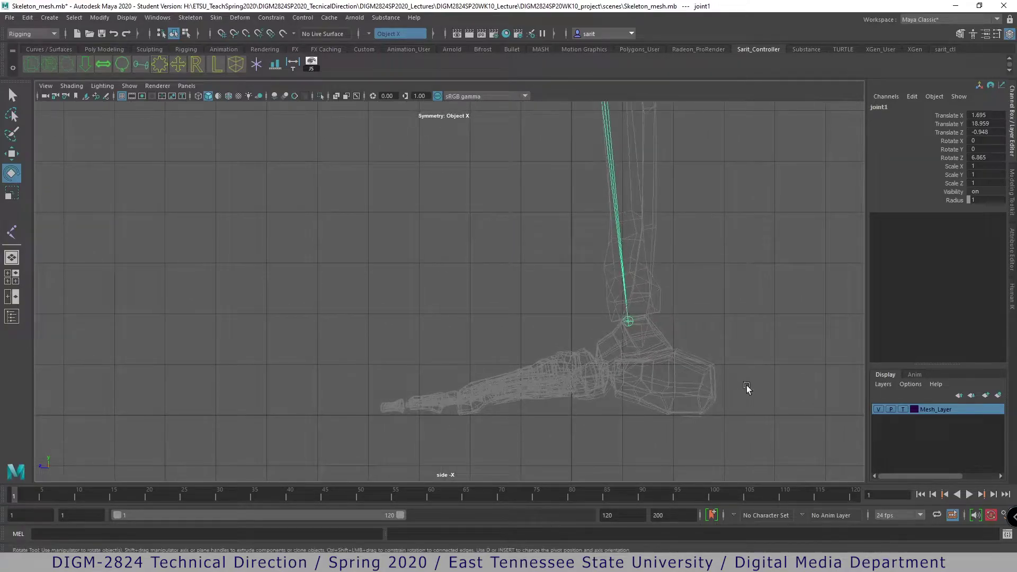
click(13, 237)
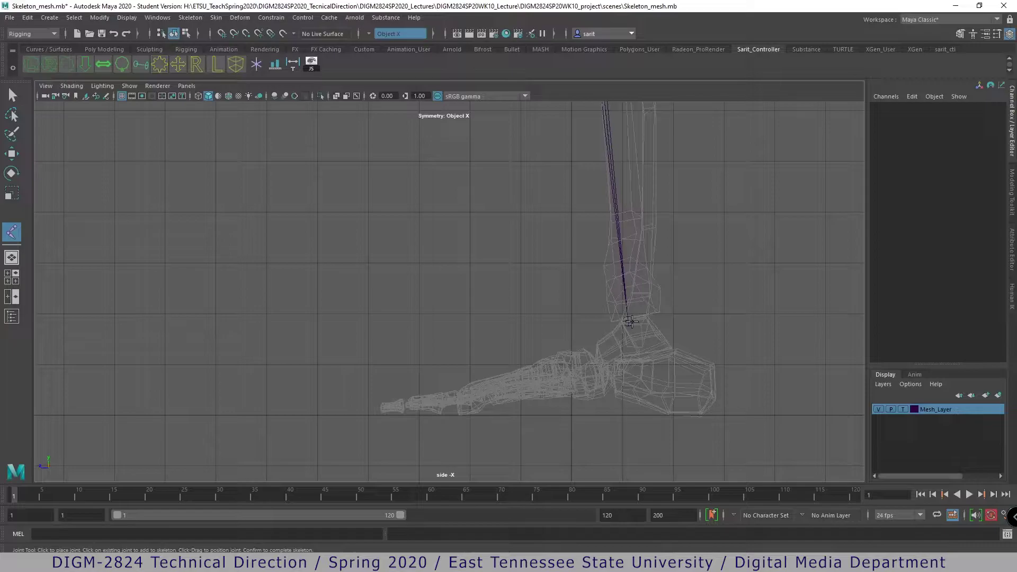
click(630, 321)
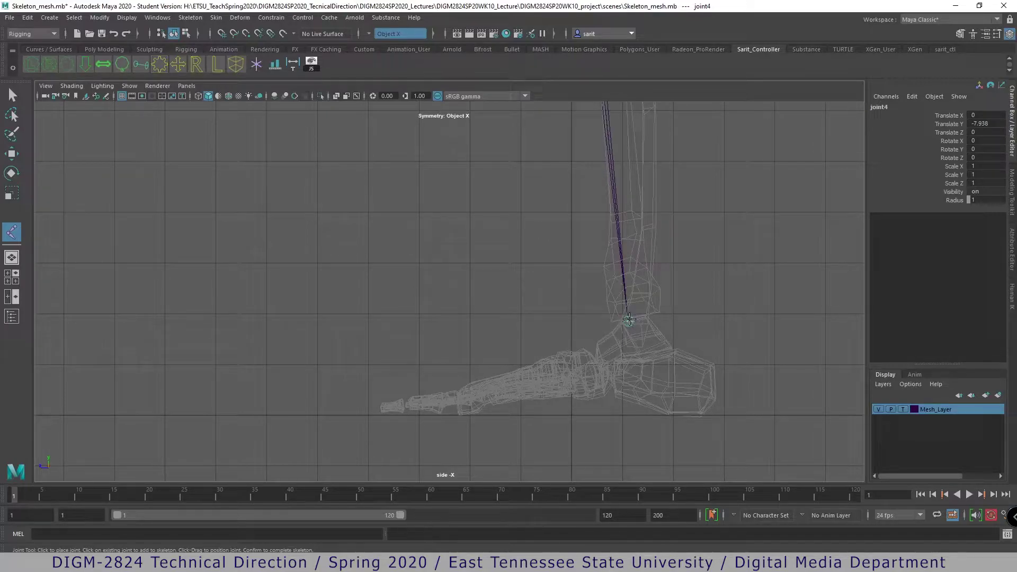
click(469, 415)
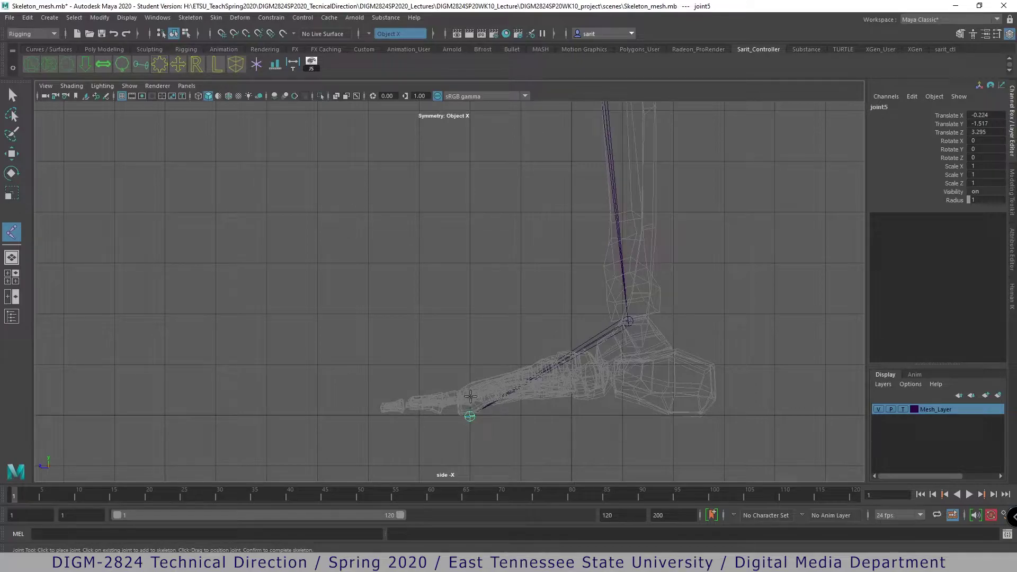
click(377, 415)
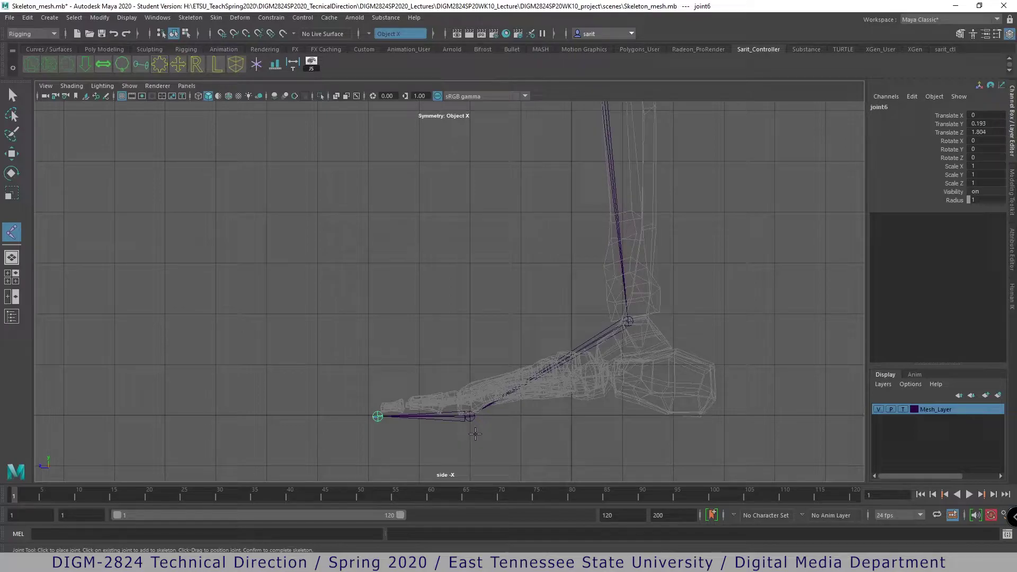
- Try to raise the ball joint about 0.28 units into the foot bones
key(e)
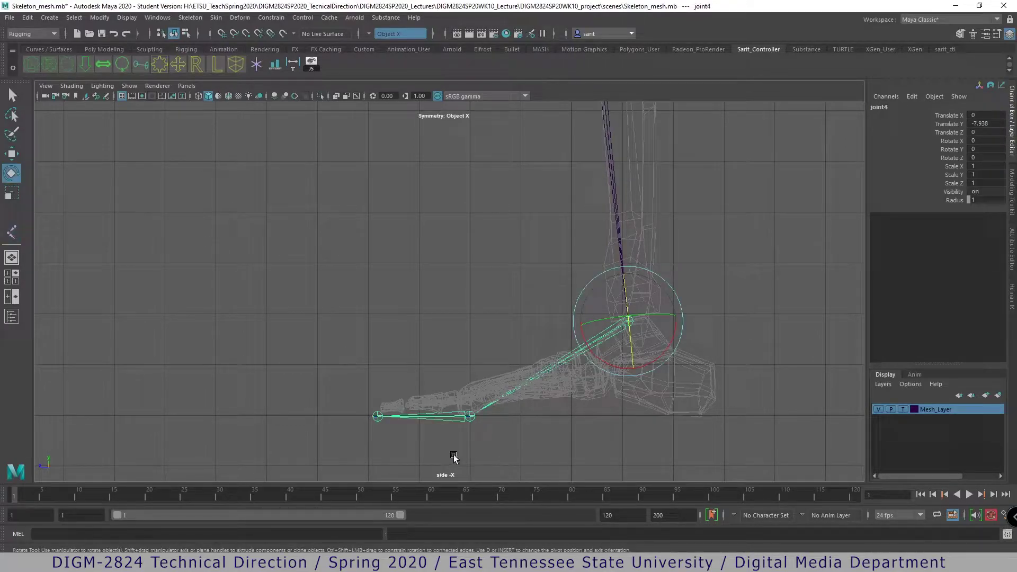
click(468, 418)
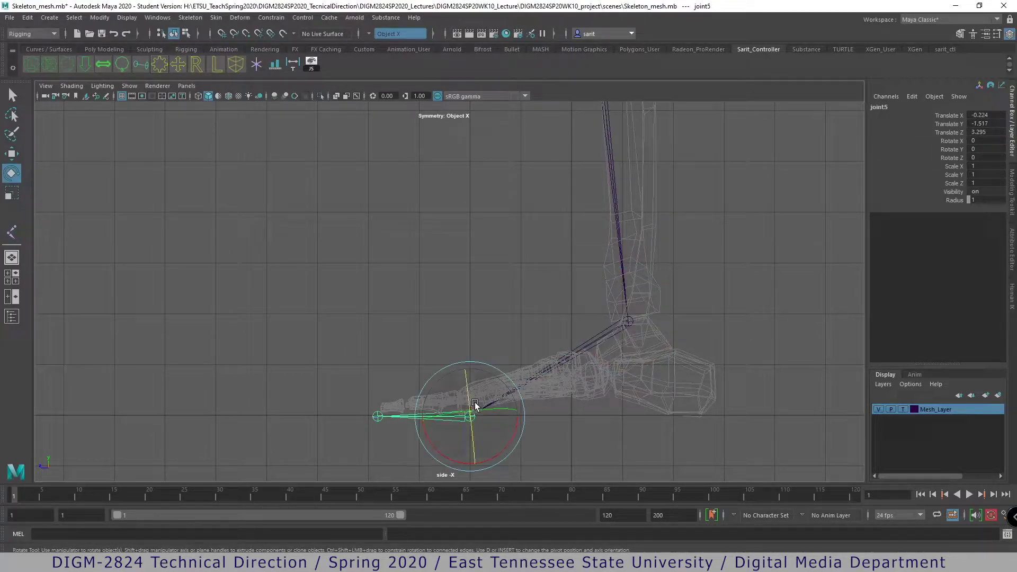
key(w)
drag(470, 380, 475, 364)
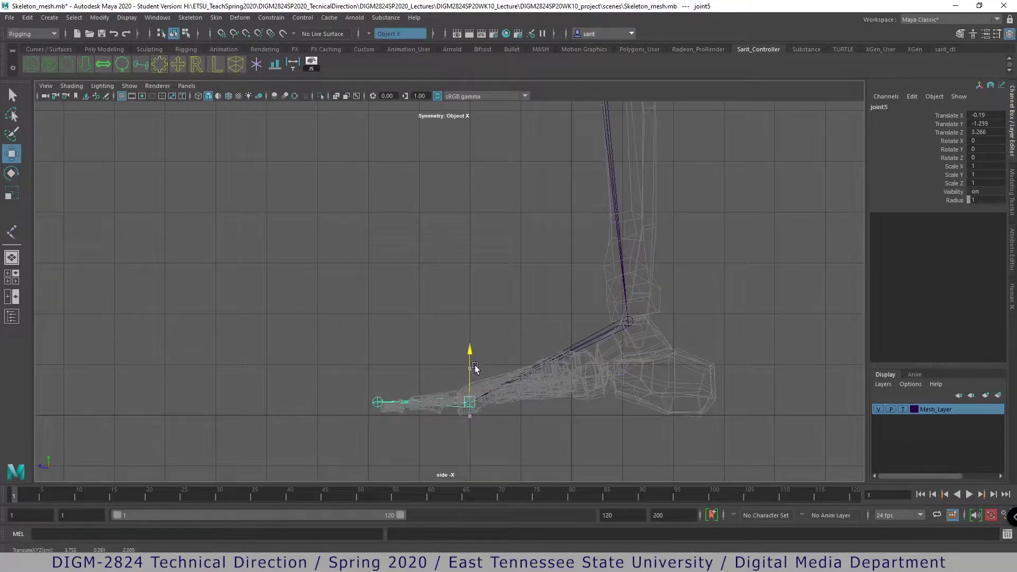
key(ctrl+z)
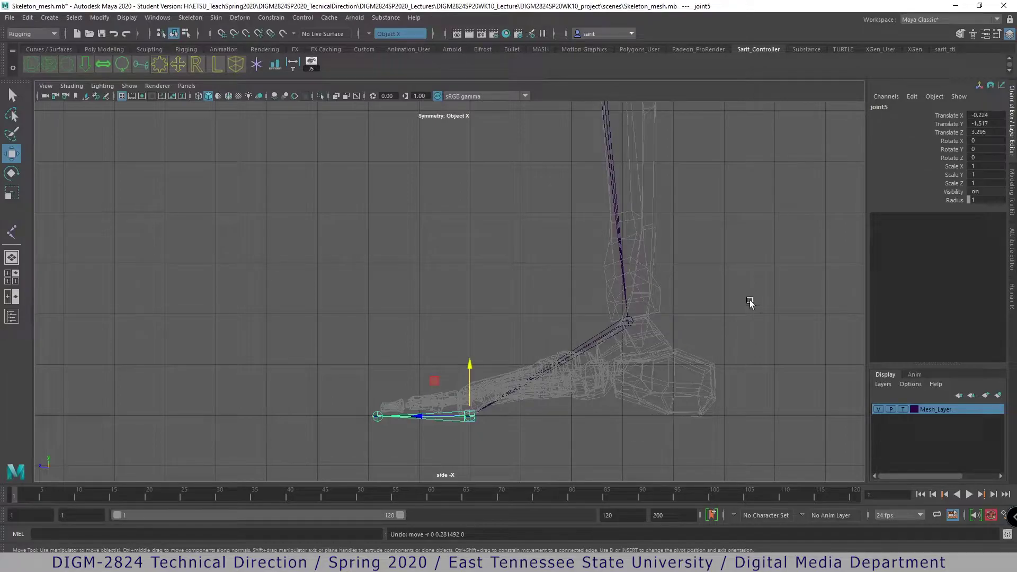
- In the top view, rotate the ankle joint about 15.4 degrees in Y to turn the foot chain outward along the foot
key(space)
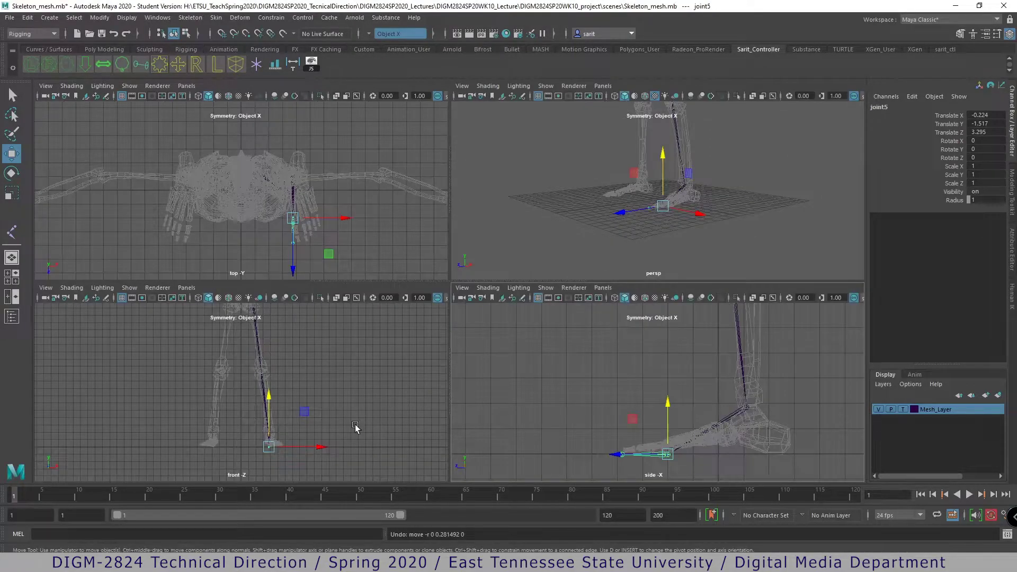
key(space)
key(space)
key(space)
alt+right_drag(602, 342, 789, 371)
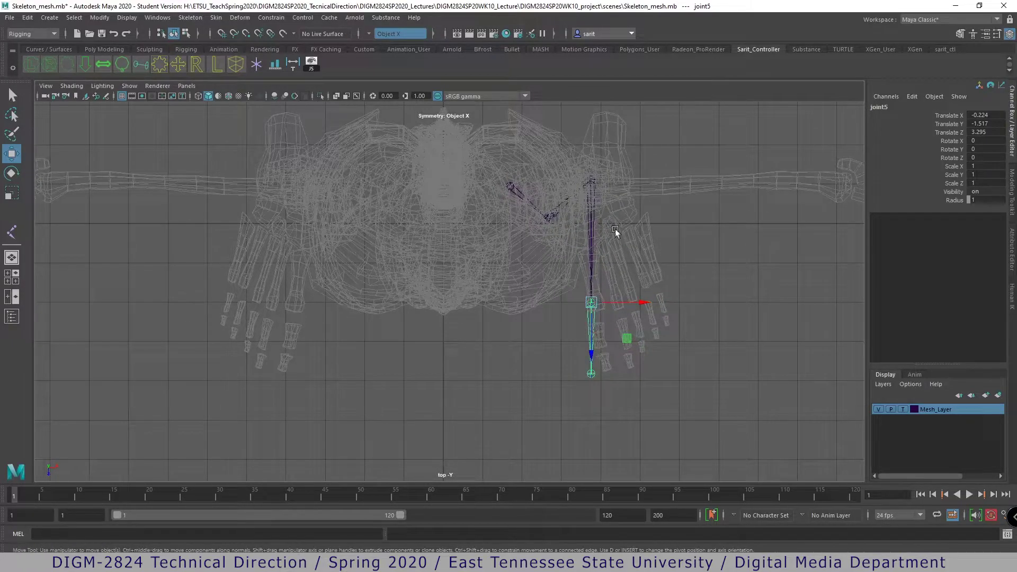
click(592, 215)
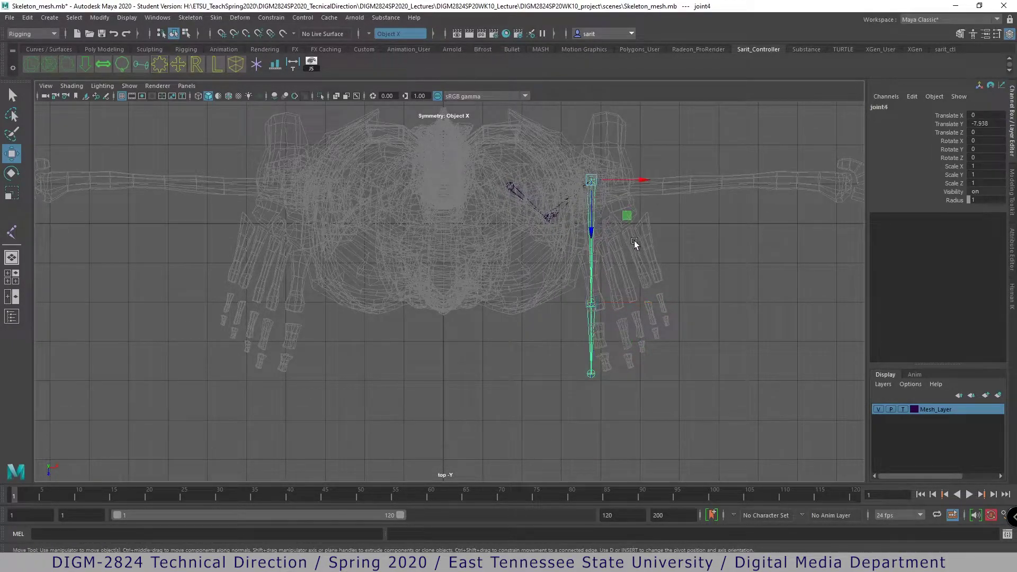
key(e)
drag(635, 210, 644, 206)
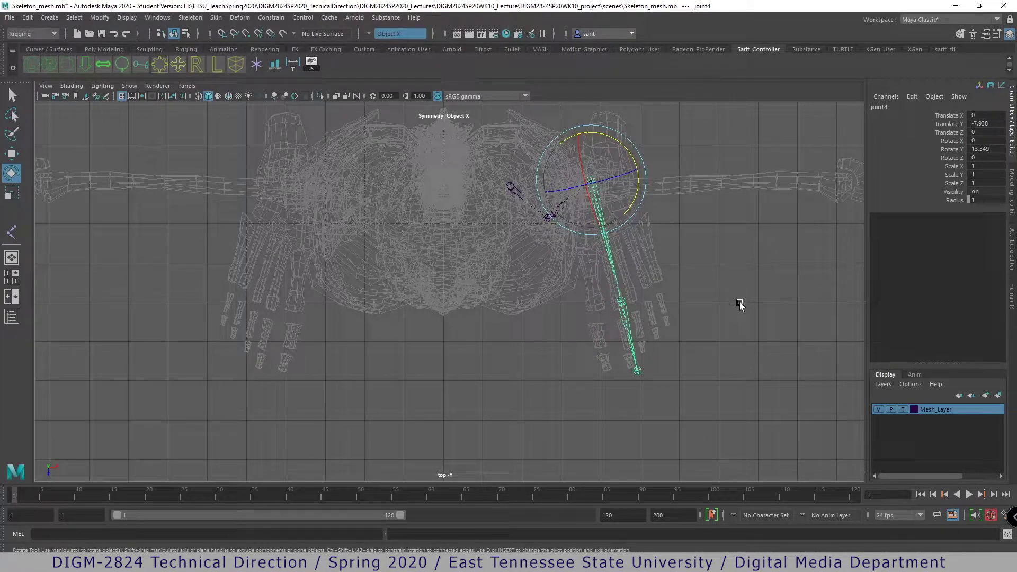
drag(631, 210, 634, 203)
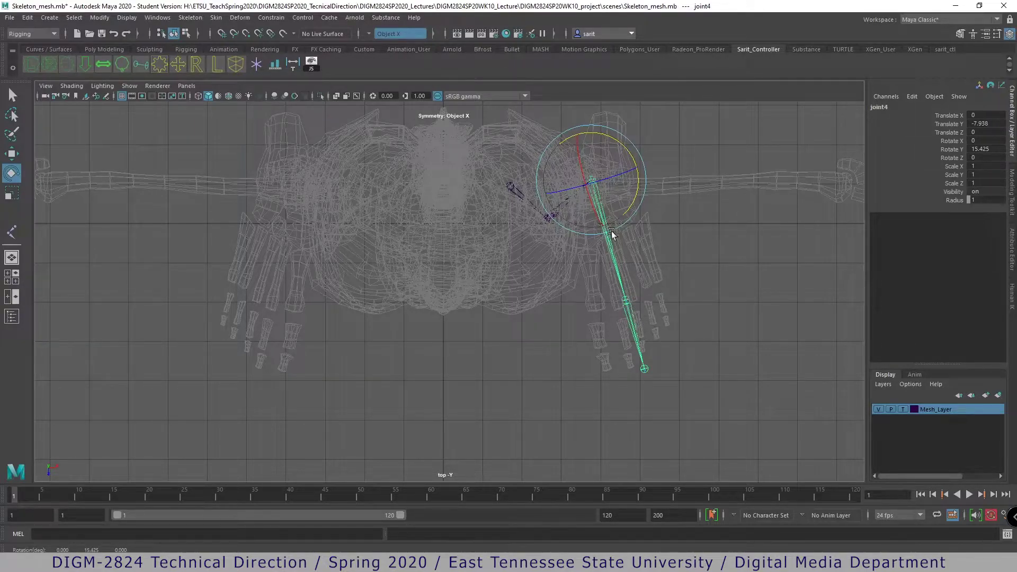
- Scale the ankle joint to about 1.08 in Z to lengthen the foot chain
key(r)
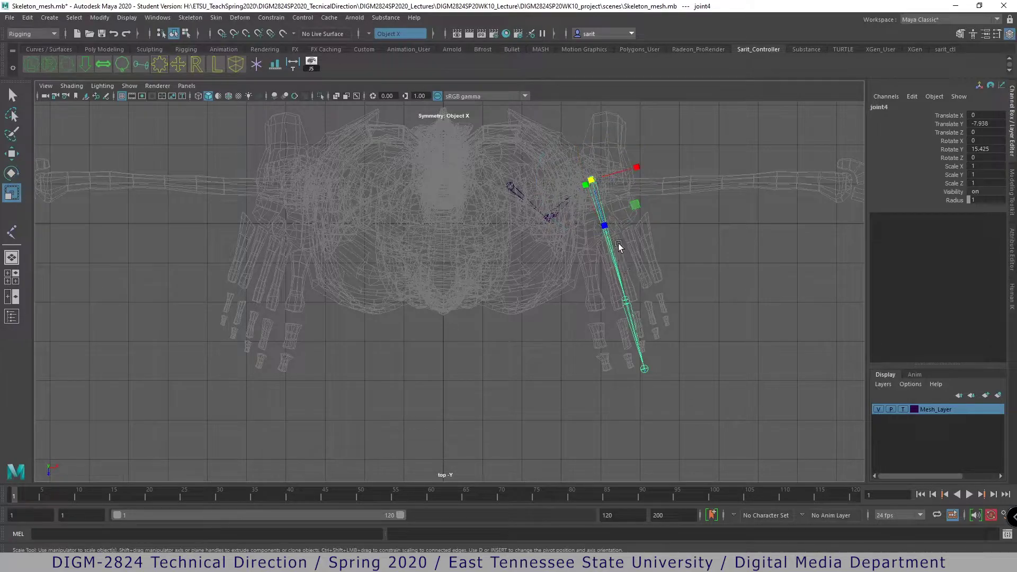
drag(605, 225, 606, 231)
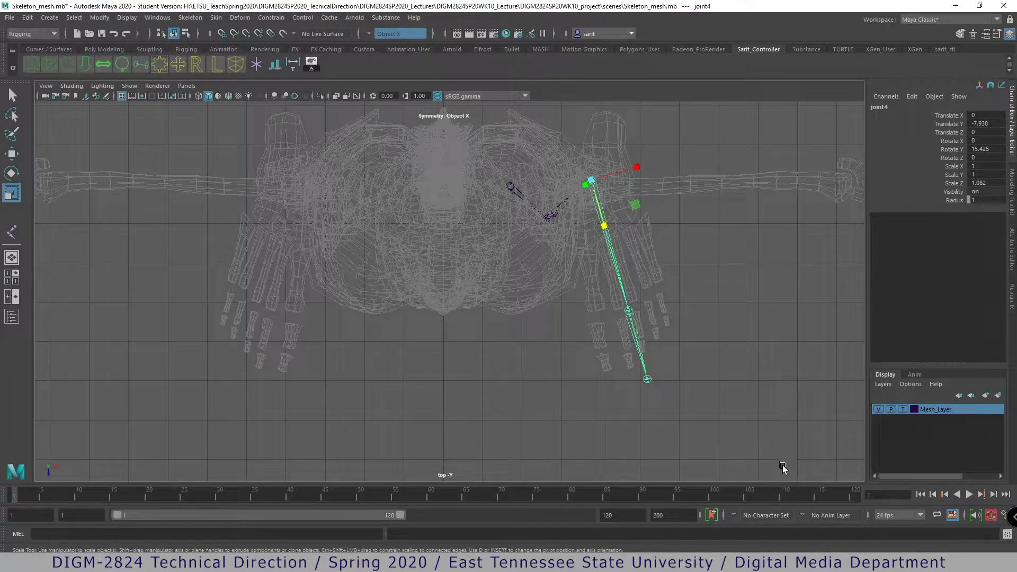
click(512, 185)
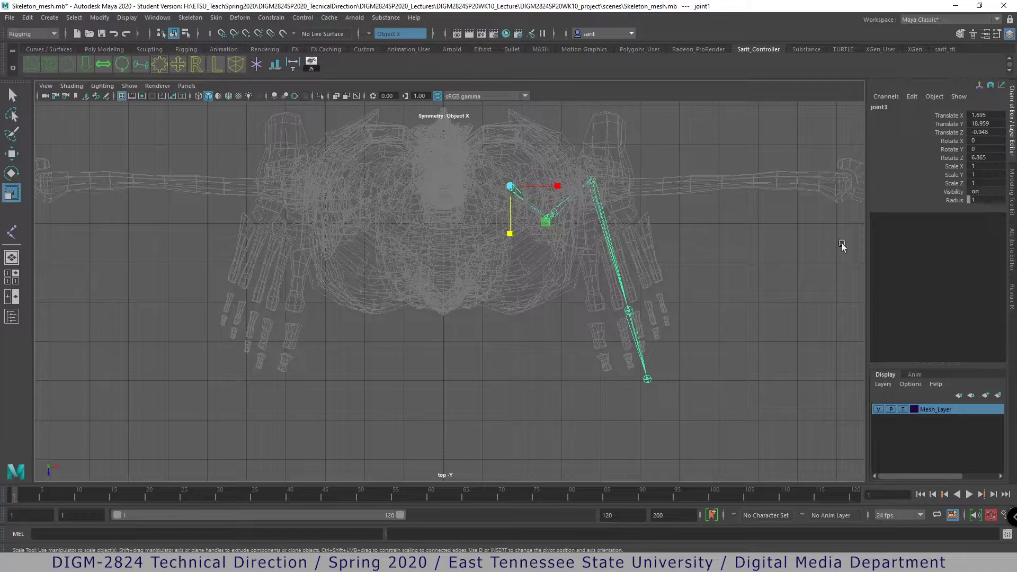
click(605, 249)
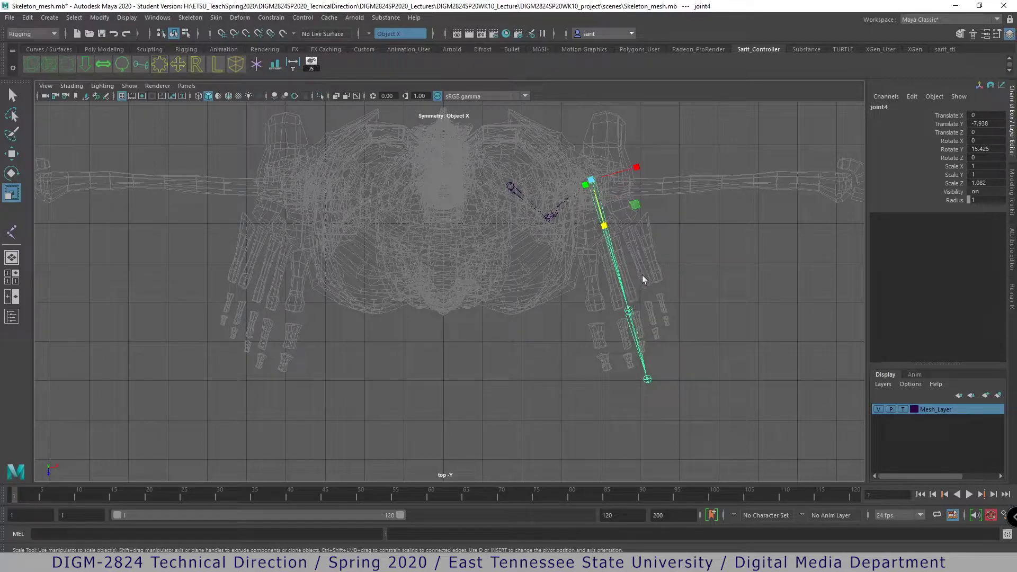
- Select the whole leg chain from the hip joint and examine its fit inside the leg bones in the perspective view
key(space)
key(space)
alt+right_drag(661, 291, 502, 291)
alt+middle_drag(502, 291, 486, 357)
alt+drag(485, 356, 531, 347)
click(547, 217)
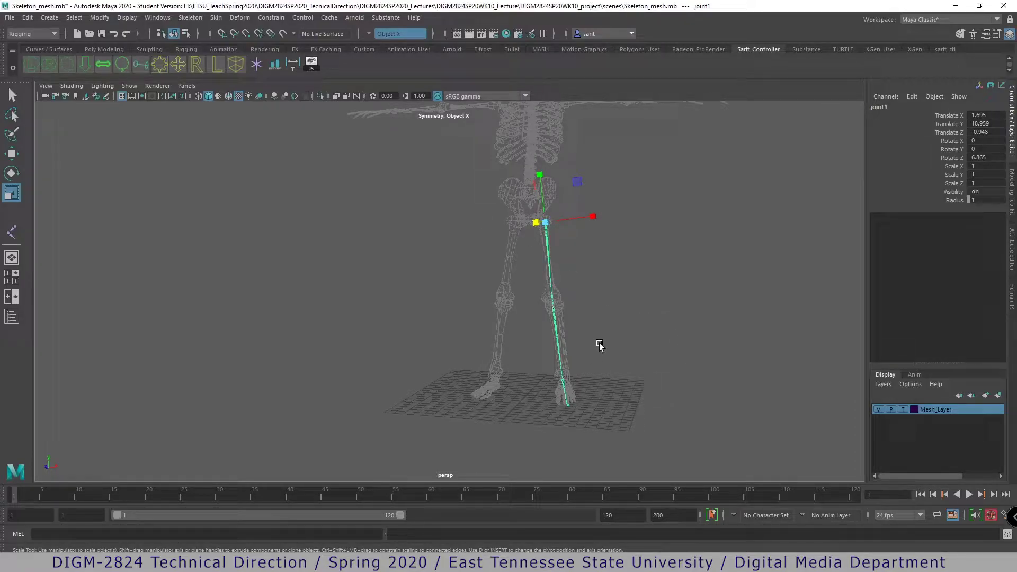
key(q)
alt+right_drag(514, 325, 718, 346)
alt+drag(715, 345, 657, 350)
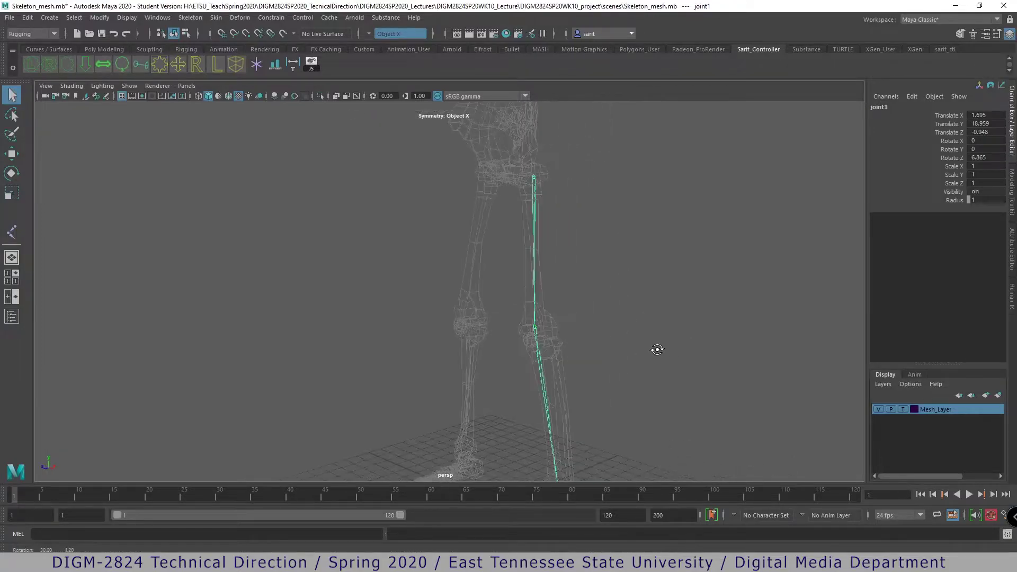
alt+drag(588, 347, 614, 329)
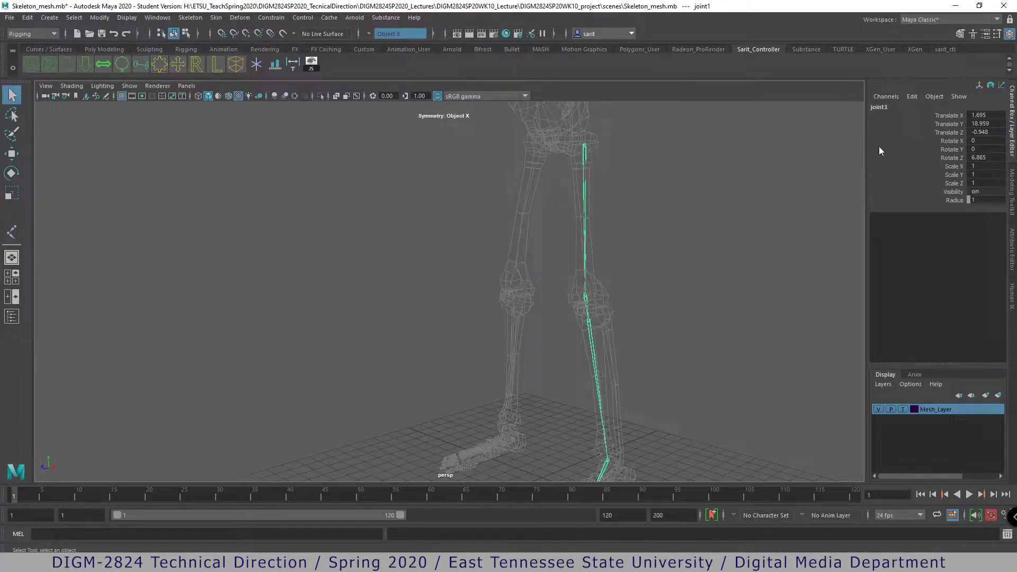
- Rename the selected root joint of the leg chain as SK_hip_jnt
double_click(892, 107)
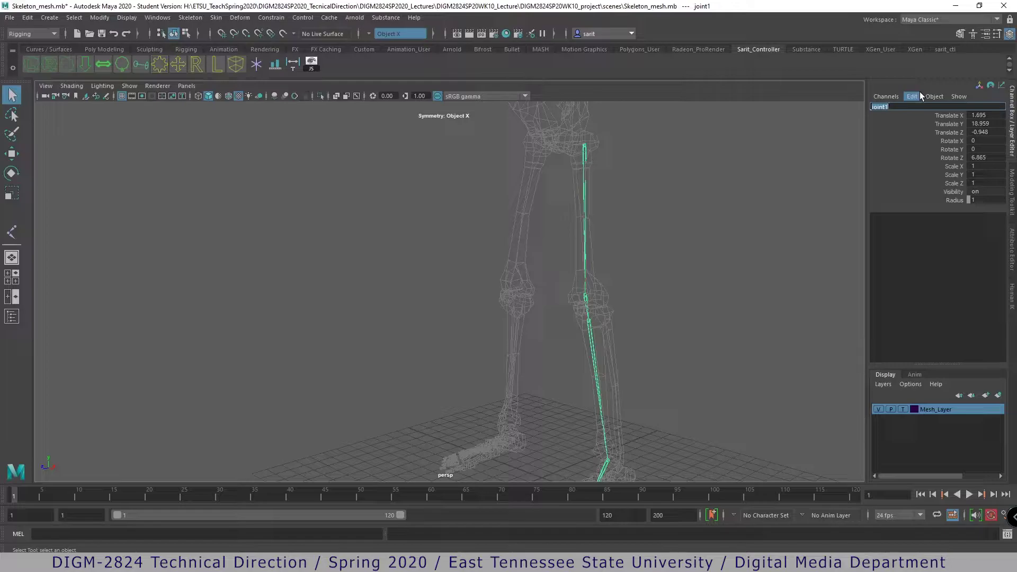
text(SK)
text(t)
key(Return)
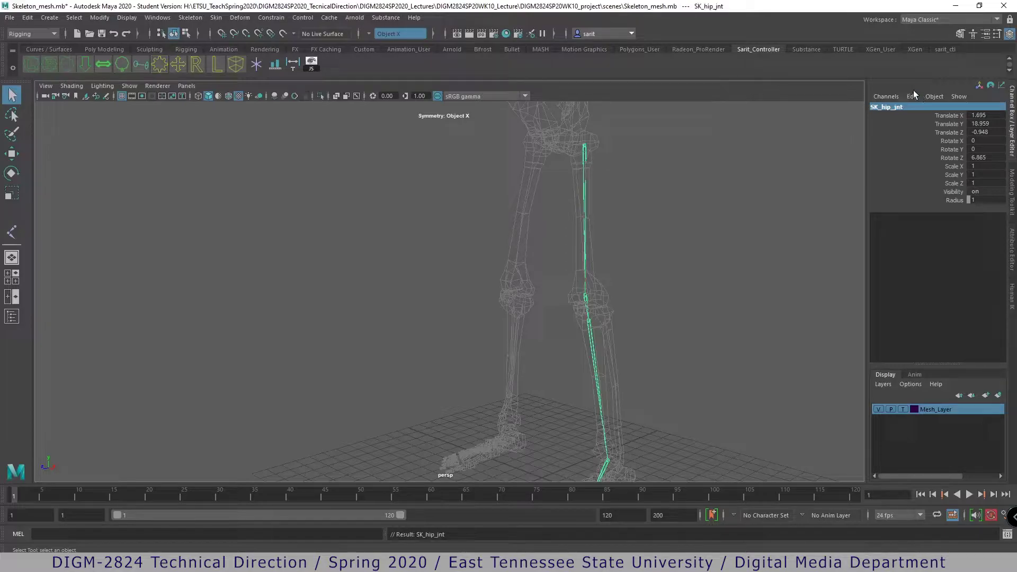
- Rename the upper knee joint as SK_knee_jnt1, reusing the hip joint's name as the base
double_click(904, 106)
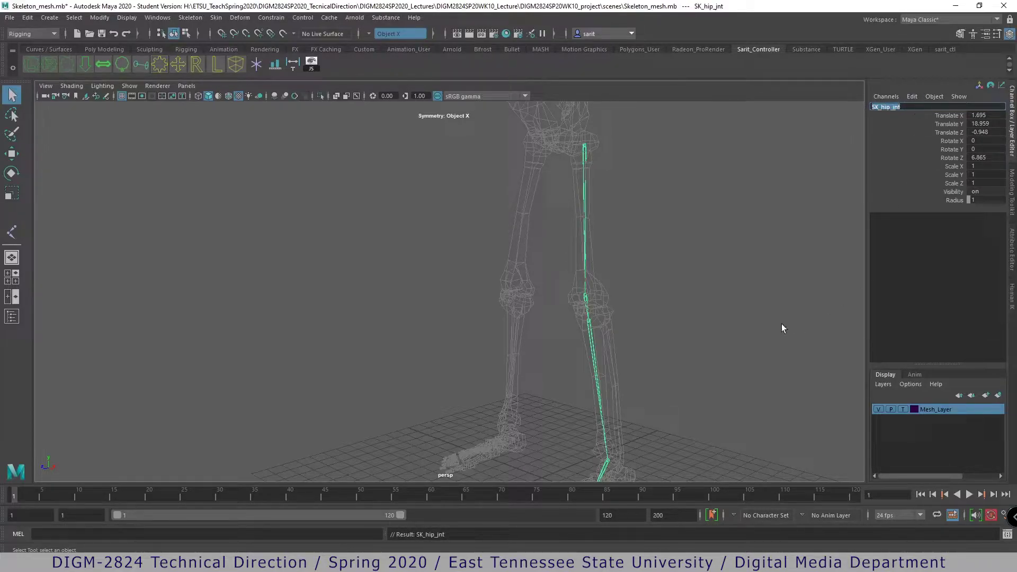
click(587, 299)
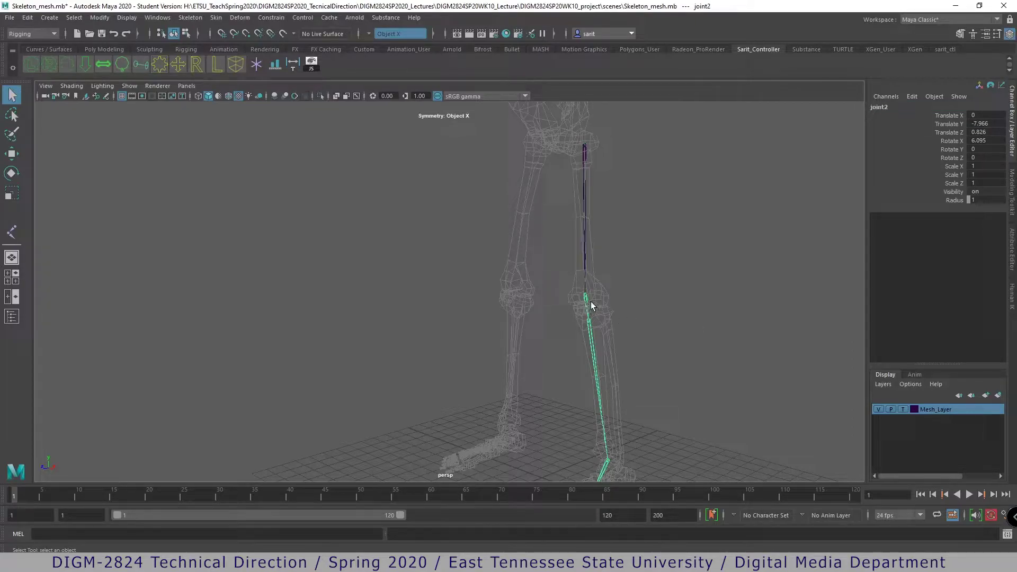
double_click(897, 108)
text(SK_hip_jnt1)
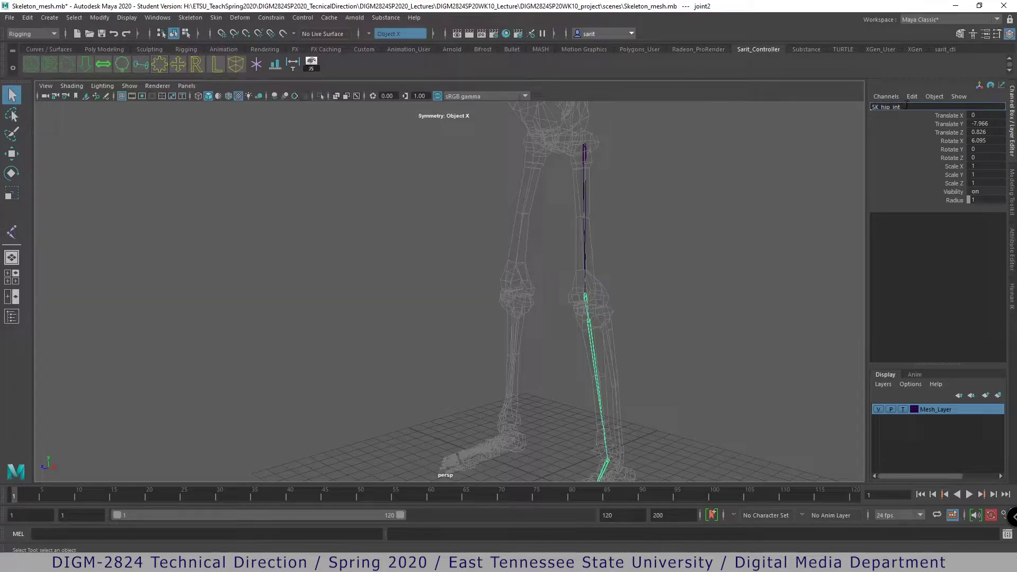
double_click(885, 107)
- Rename the lower knee joint as SK_knee_jnt2, reusing the upper knee joint's name
drag(904, 107, 828, 96)
click(591, 329)
click(894, 108)
text(SK_knee_jnt2)
key(Return)
- Rename the ankle joint as SK_ankle_jnt
alt+middle_drag(786, 358, 736, 216)
alt+right_drag(610, 293, 789, 301)
alt+middle_drag(789, 302, 704, 324)
click(684, 277)
click(894, 109)
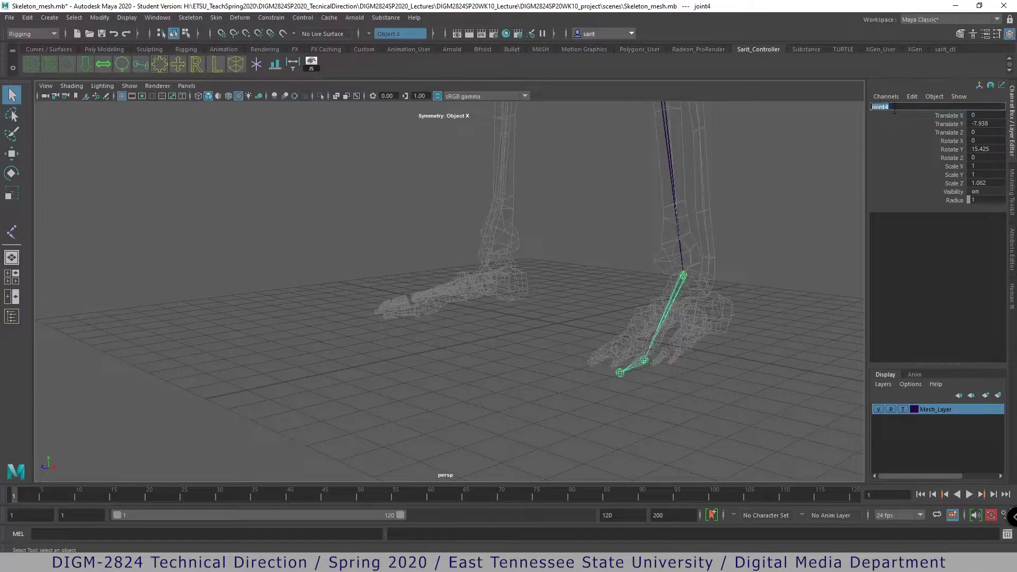
drag(894, 109, 882, 107)
text(ankl)
key(BackSpace)
text(le)
key(Return)
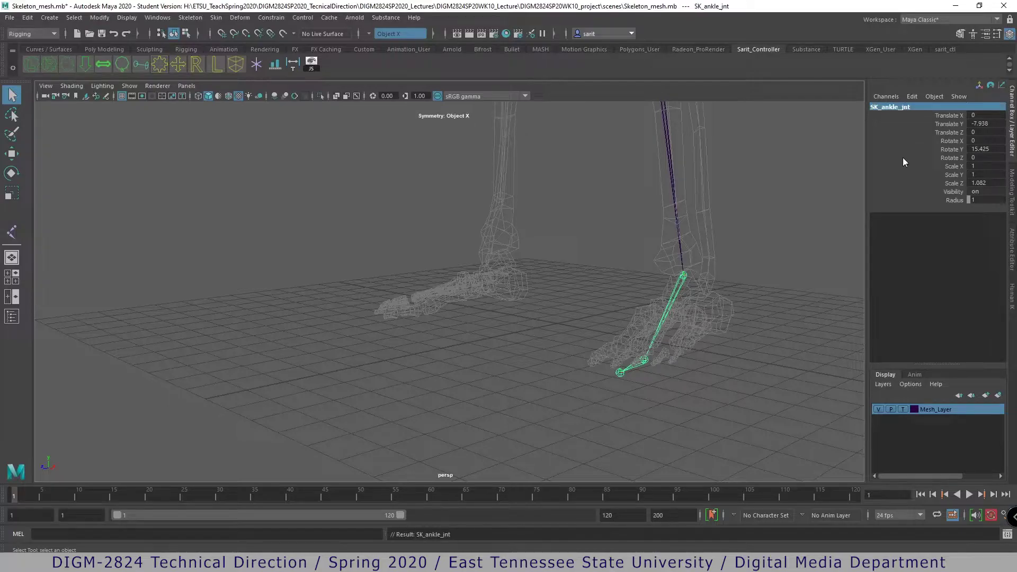
- Rename the ball joint of the foot as SK_ball_jnt
click(645, 361)
double_click(901, 106)
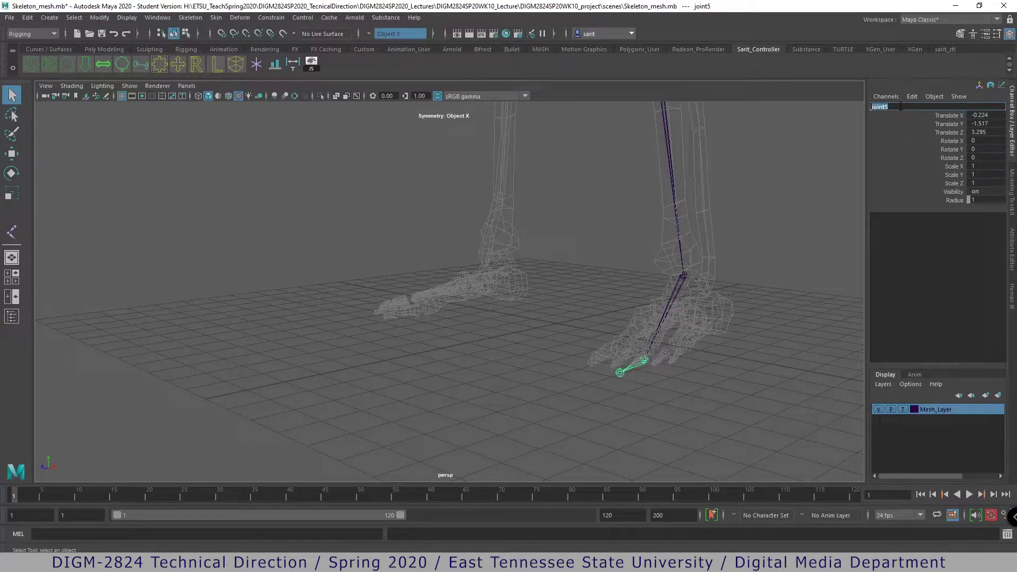
text(SK_knee_jnt)
key(Return)
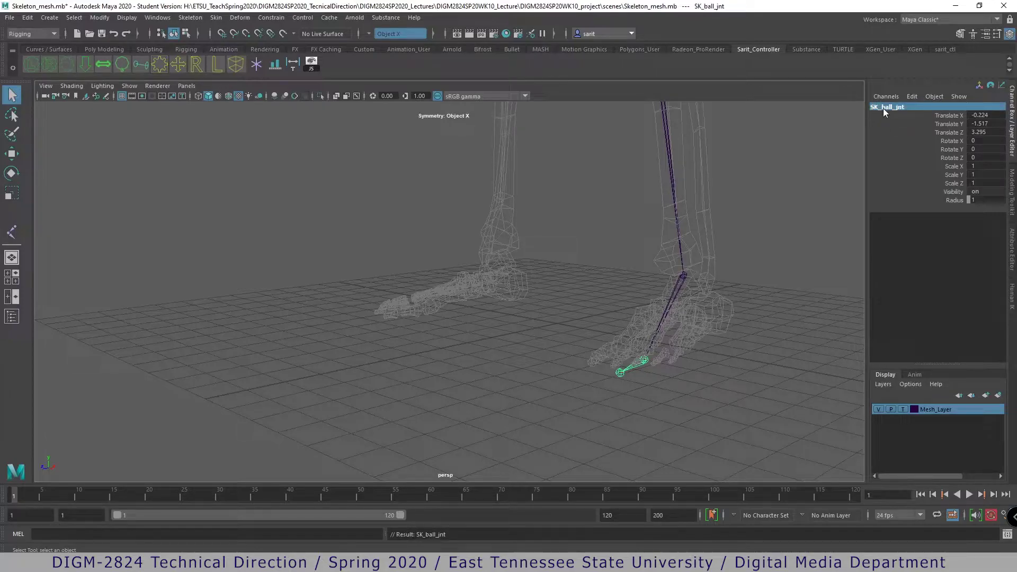
- Rename the end joint at the toes as SK_toe_jnt
click(620, 373)
double_click(893, 108)
text(SK_knee_jnt)
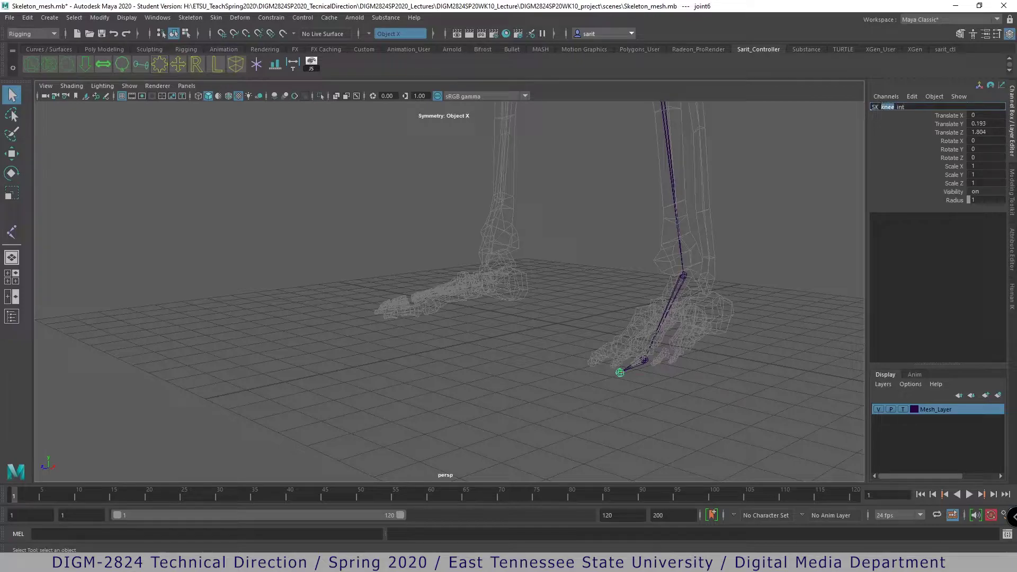
text(toe)
key(Return)
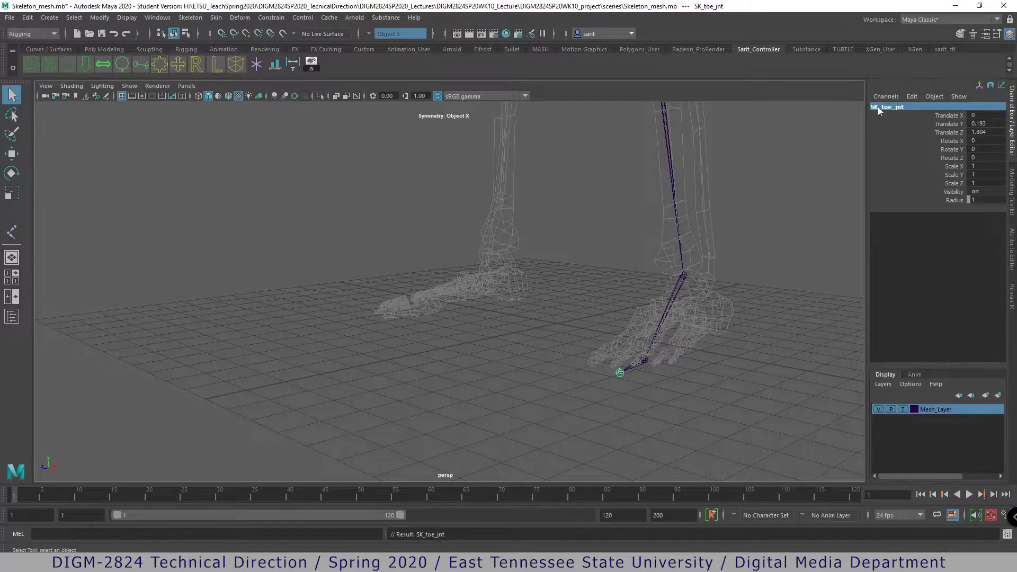
- Select the whole leg chain from SK_hip_jnt and open the joint display size settings
alt+right_drag(757, 324, 572, 322)
alt+middle_drag(607, 293, 645, 389)
alt+middle_drag(653, 289, 674, 383)
alt+right_drag(701, 328, 627, 332)
alt+drag(627, 332, 640, 327)
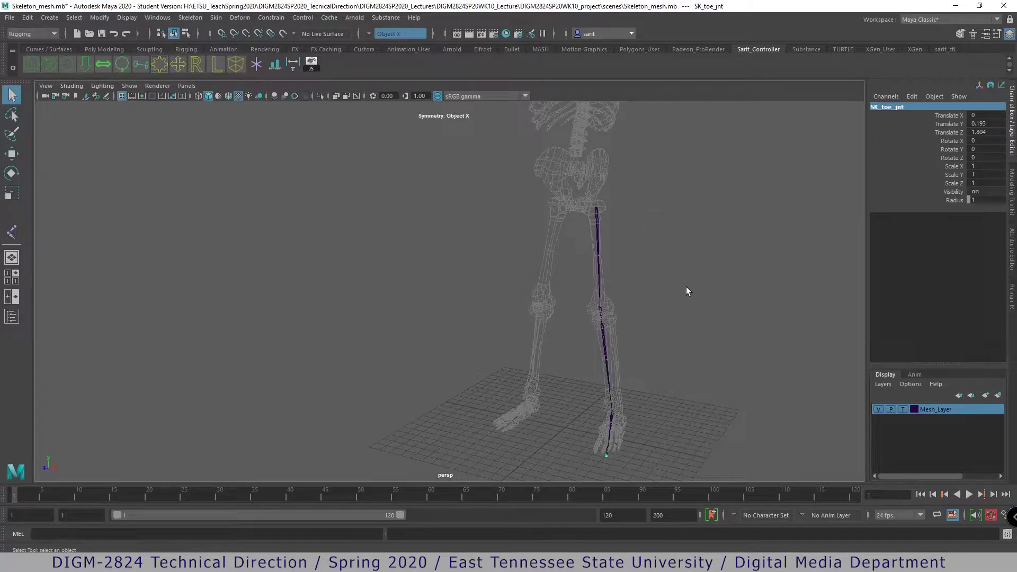
click(597, 210)
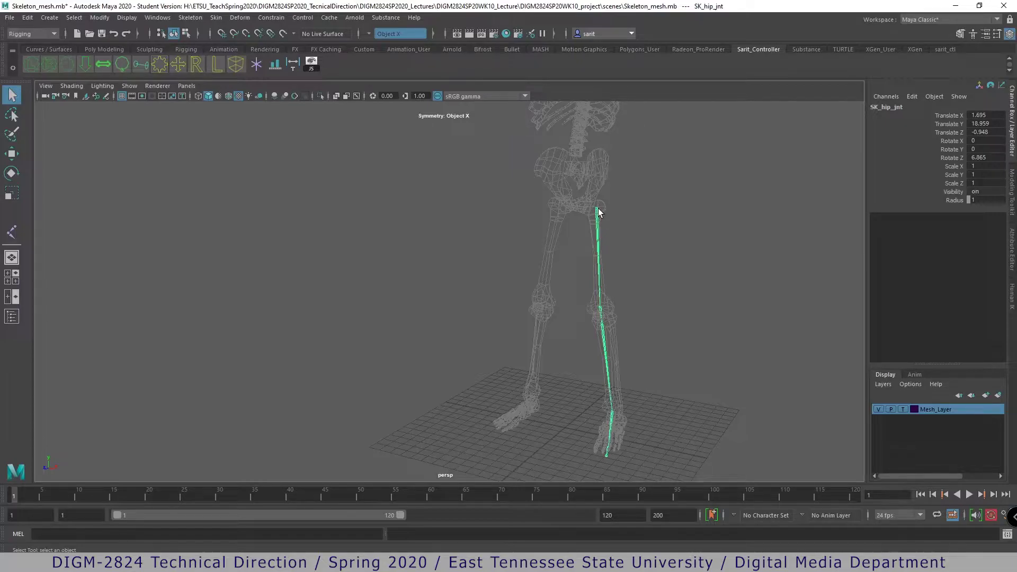
click(190, 19)
mouse_move(121, 18)
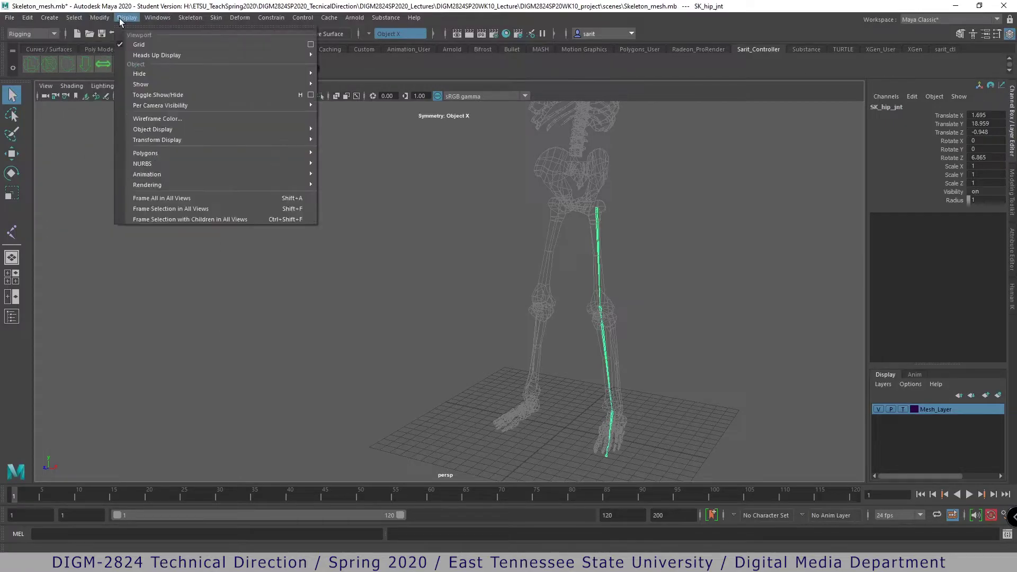
mouse_move(175, 175)
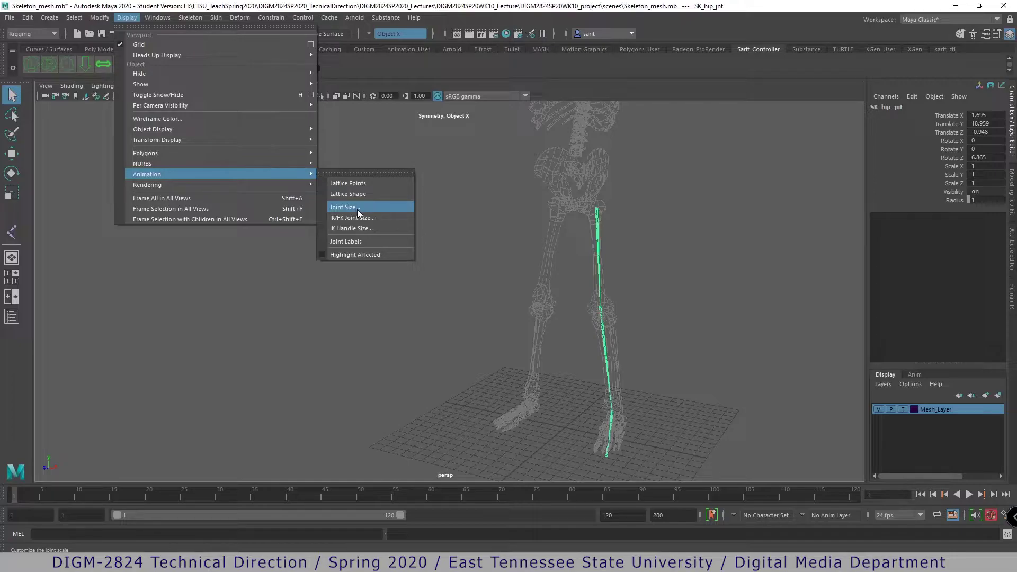
click(400, 89)
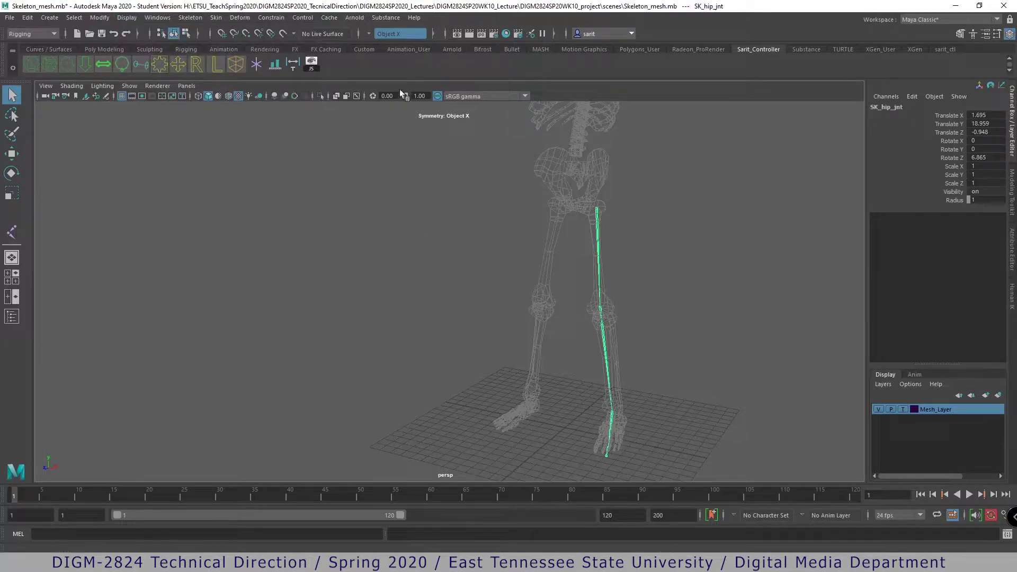
click(313, 68)
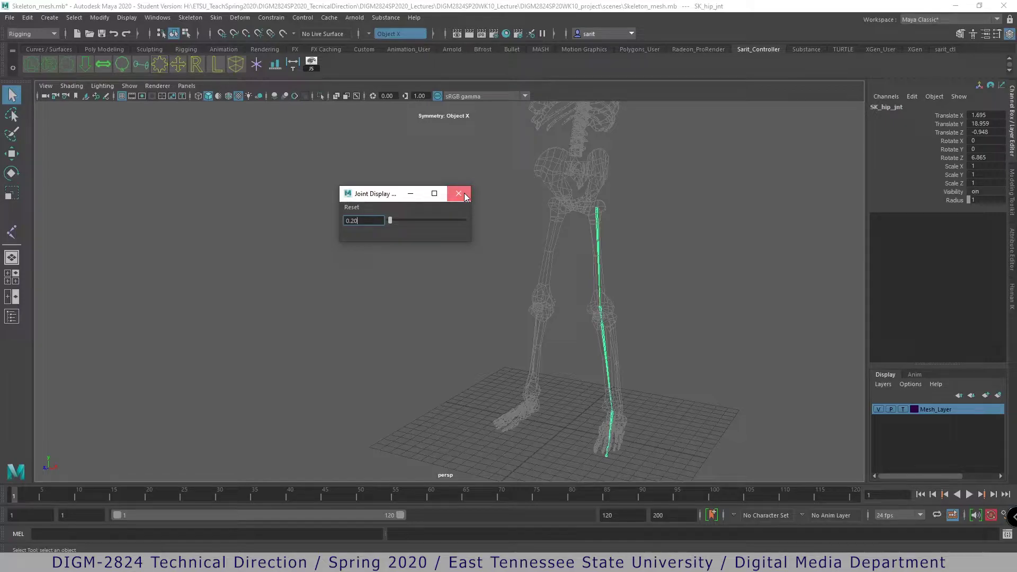
- Try a joint display size of 1, then one of 0.2
drag(365, 226, 315, 214)
text(1)
key(Return)
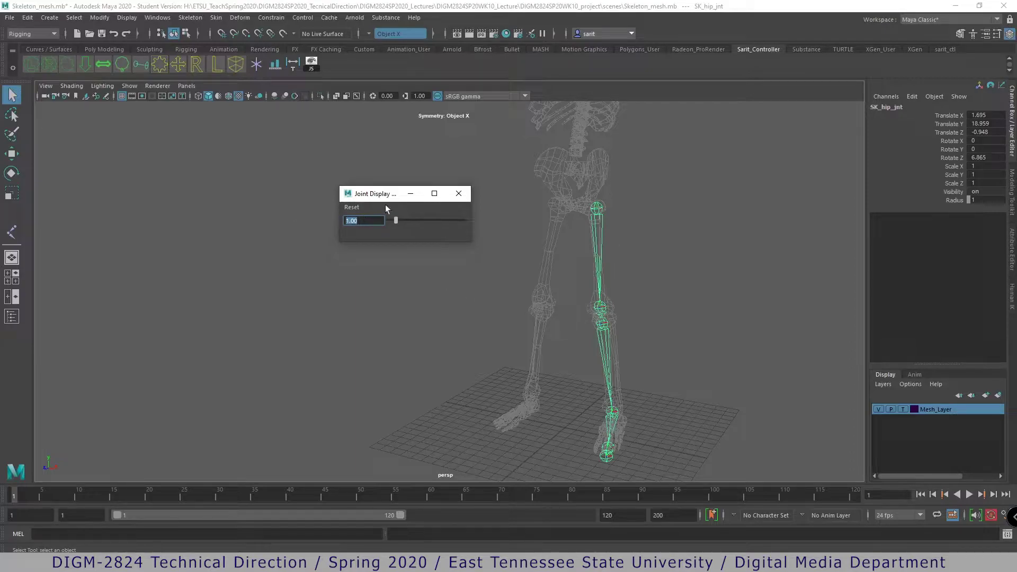
text(0.2)
key(Return)
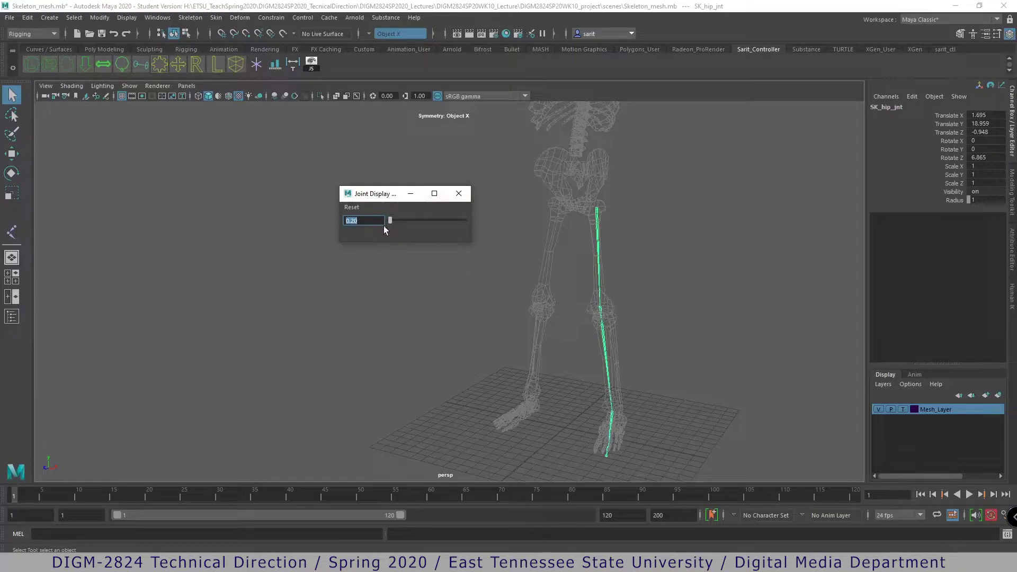
- Set the joint display size to 0.3 and close its settings window
text(.3)
key(Return)
click(458, 194)
alt+drag(694, 262, 677, 263)
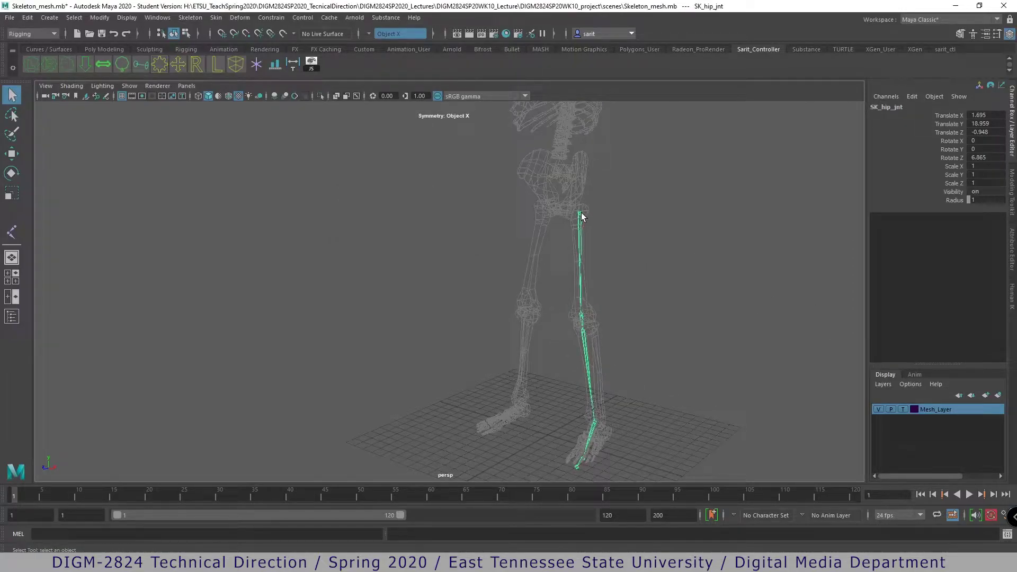
double_click(979, 200)
alt+middle_drag(735, 366, 703, 358)
alt+right_drag(703, 358, 620, 345)
alt+drag(620, 346, 631, 343)
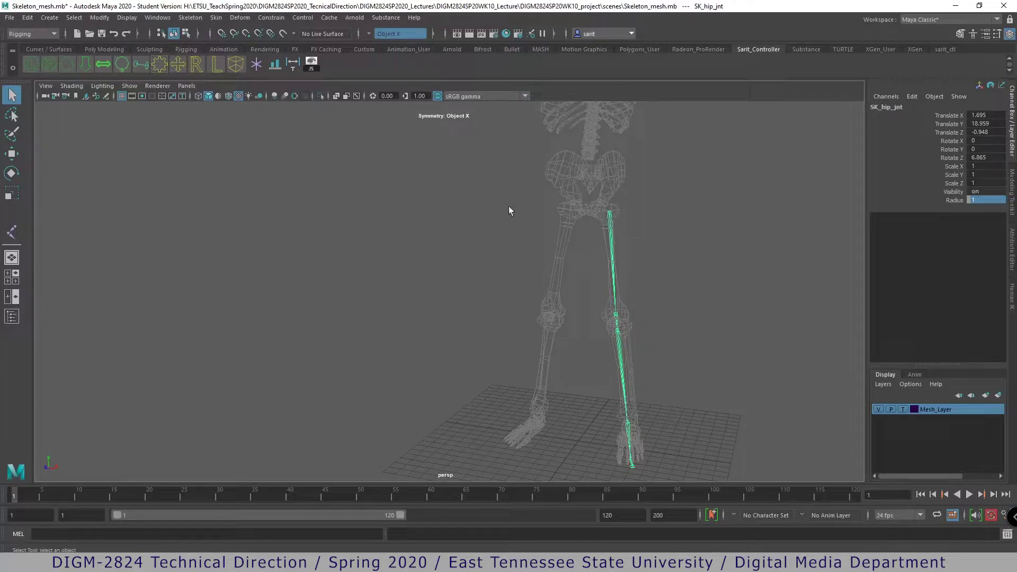
- Show a narrowed Outliner beside the perspective view and filter it to display only joints
click(11, 316)
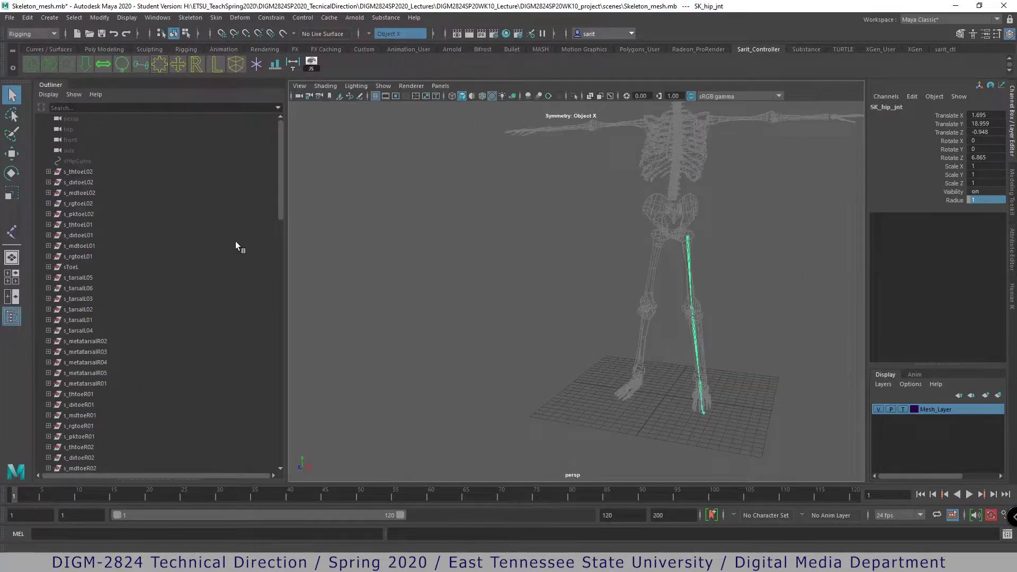
drag(287, 254, 173, 241)
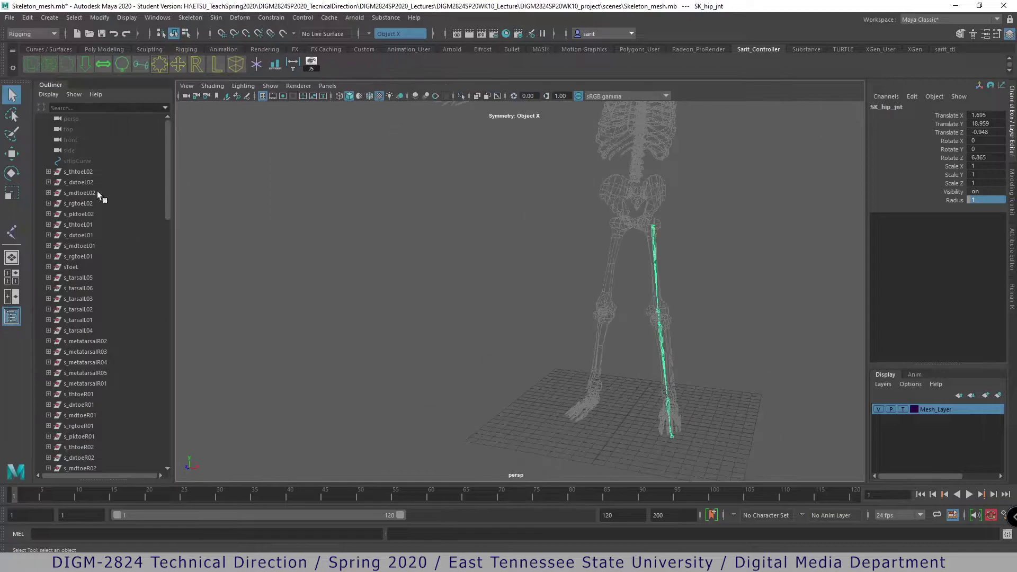
click(72, 95)
mouse_move(76, 113)
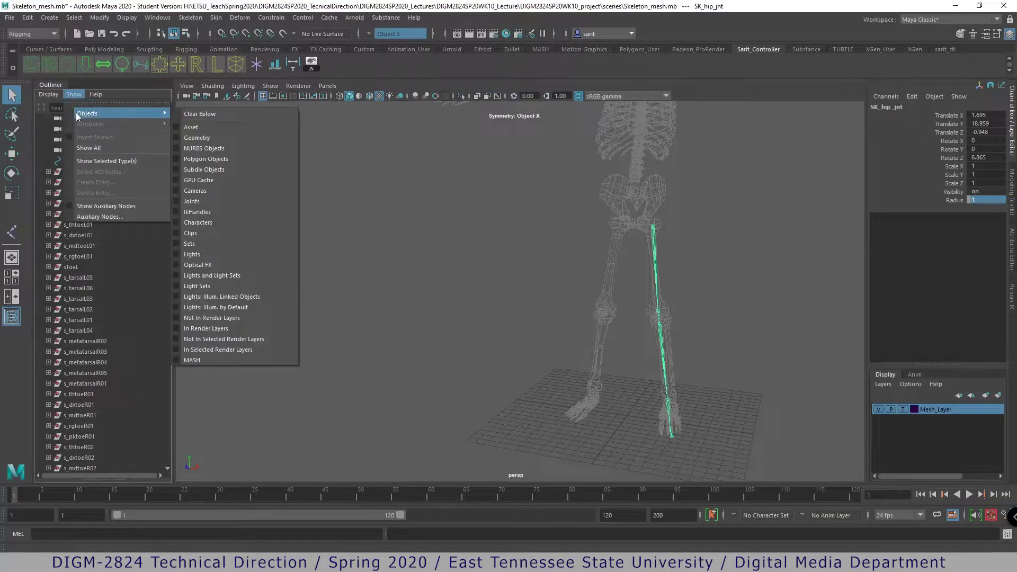
click(210, 202)
- Expand the full joint hierarchy under SK_hip_jnt in the Outliner
click(49, 119)
click(49, 118)
shift+click(49, 119)
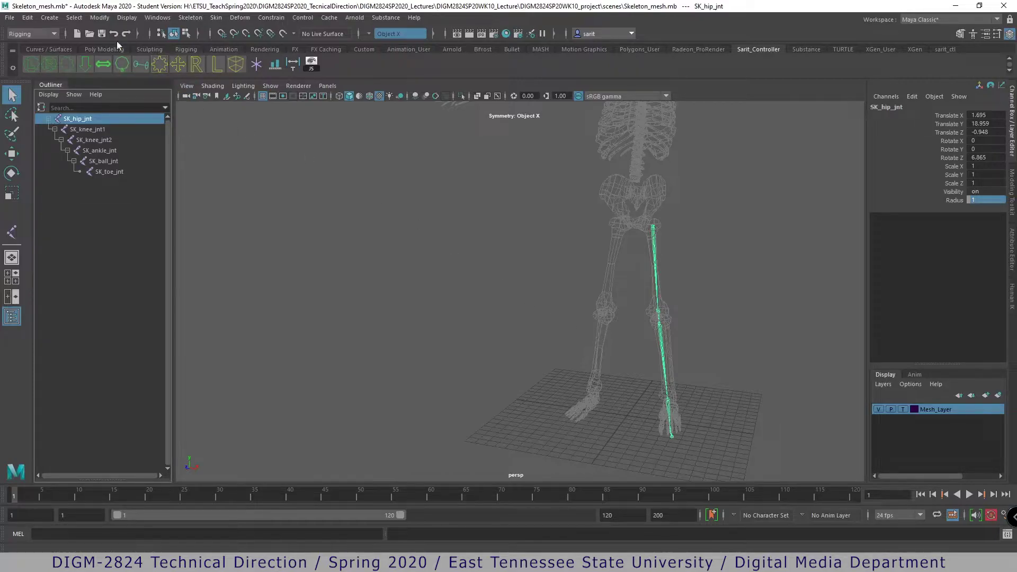
- Add the prefix L_ to the names of all joints in the SK_hip_jnt hierarchy
click(98, 18)
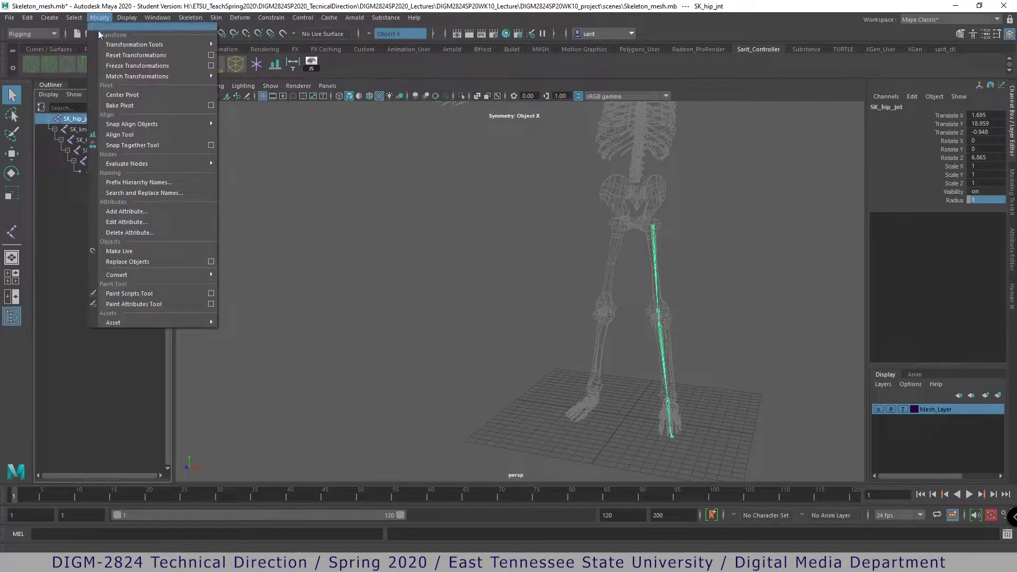
click(151, 182)
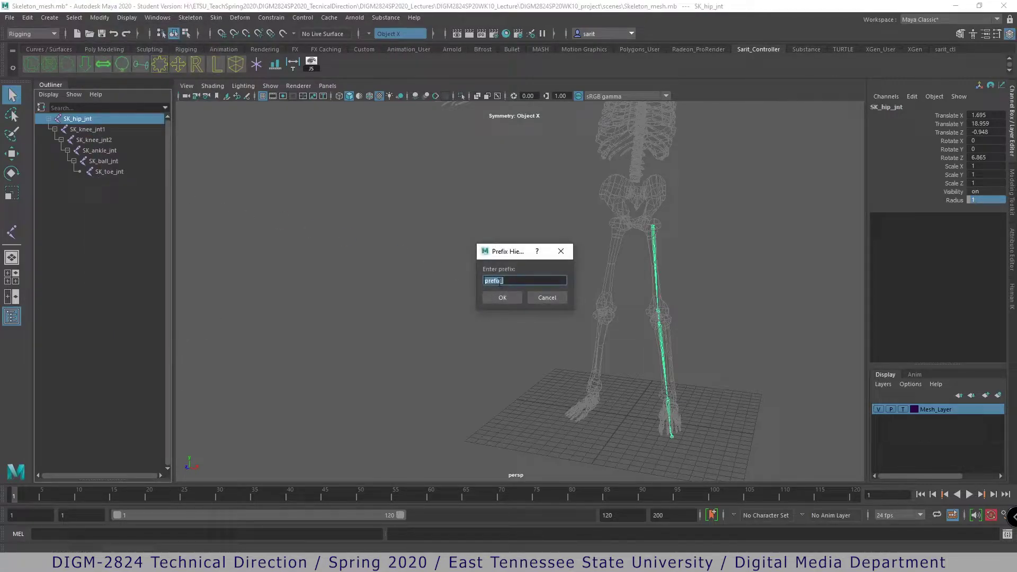
text(L_)
click(499, 298)
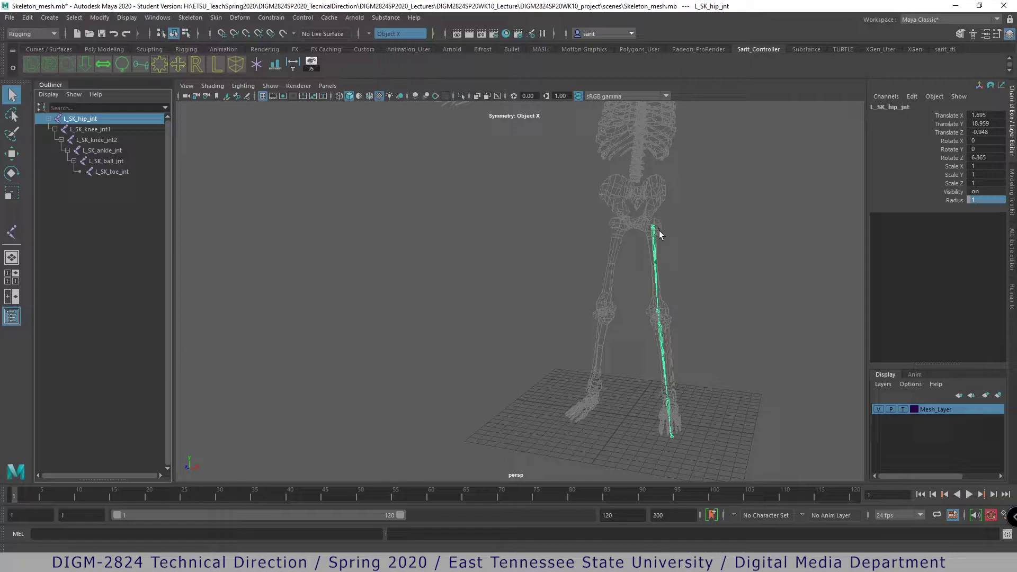
- Mirror the L_SK_hip_jnt chain across YZ with the Behavior function, replacing L_ with R_ in the duplicated joint names
key(w)
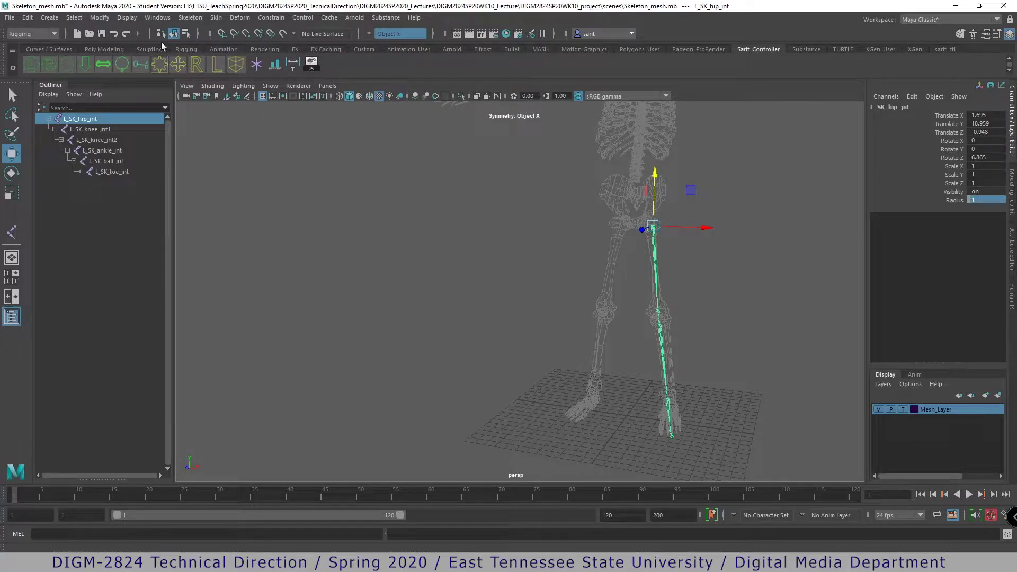
click(189, 18)
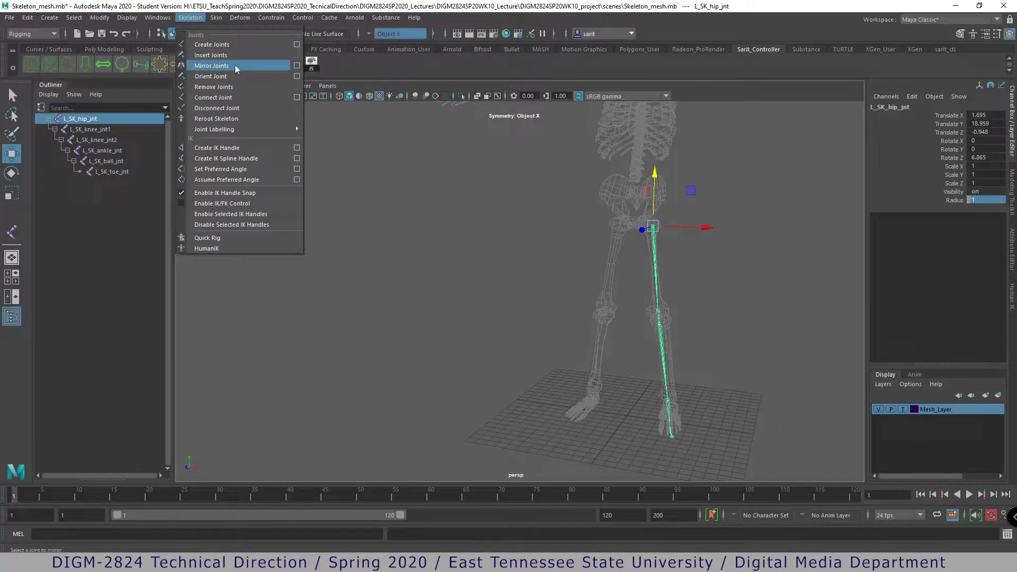
click(296, 67)
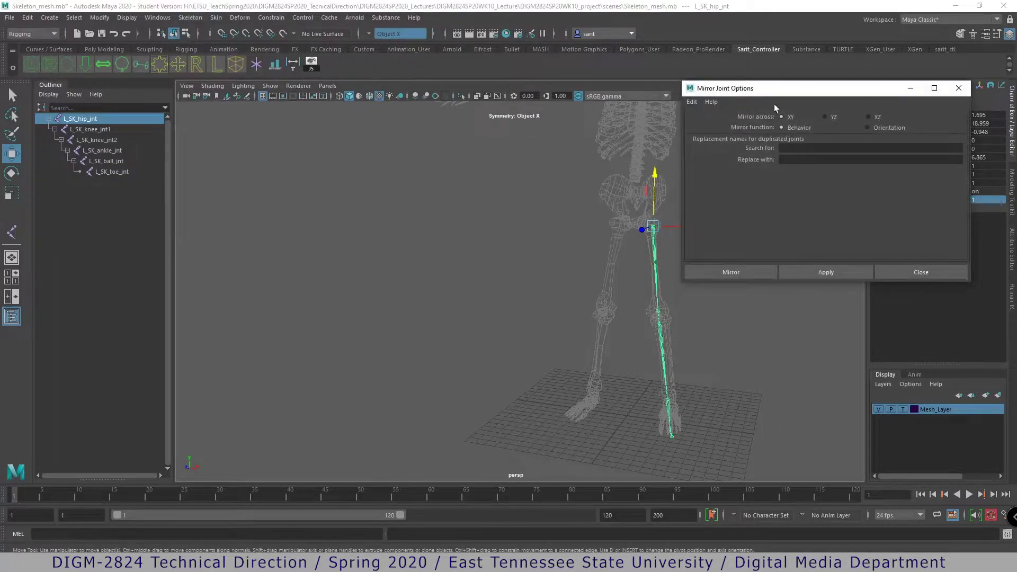
drag(793, 94, 309, 93)
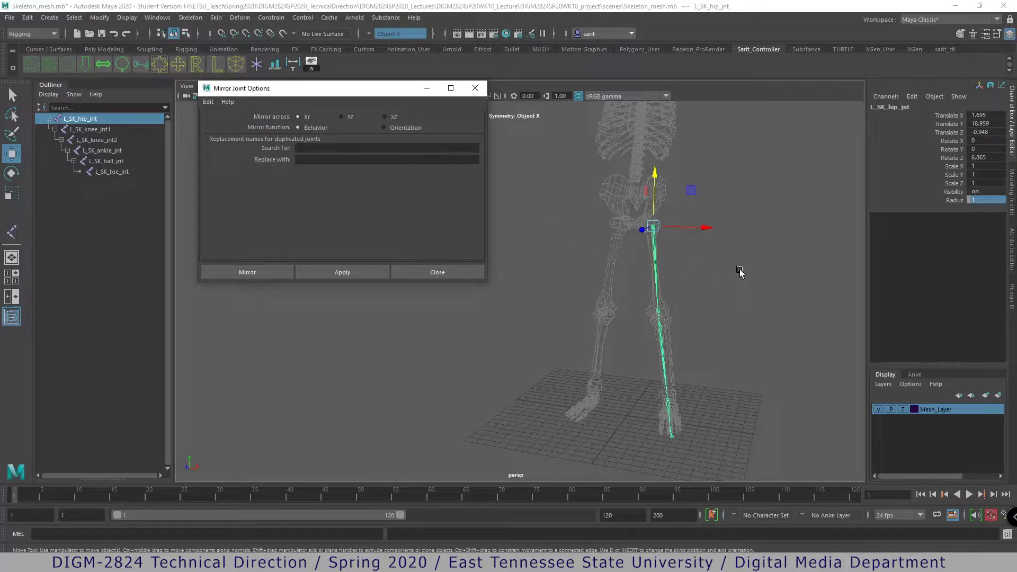
alt+drag(731, 279, 717, 280)
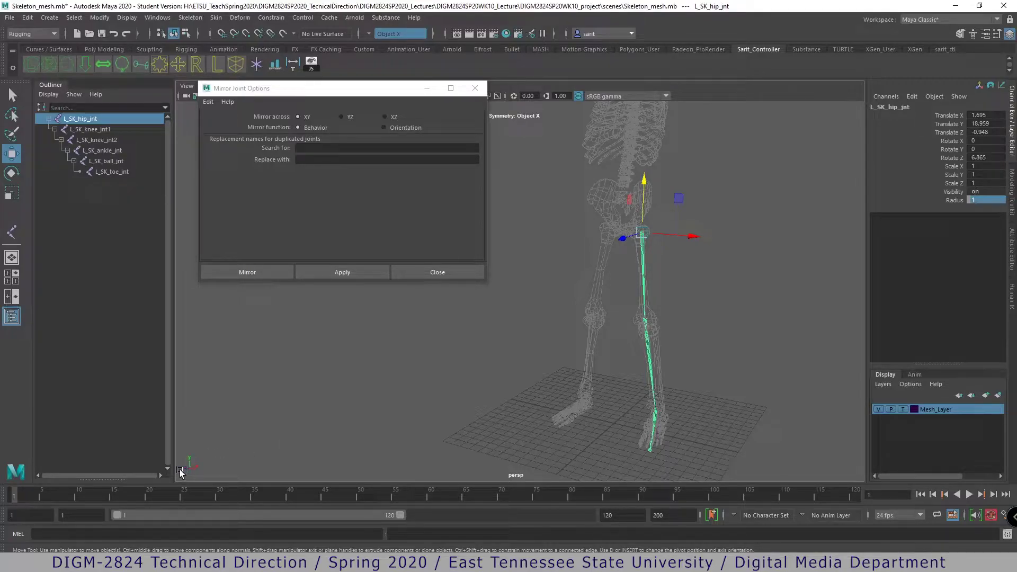
click(349, 120)
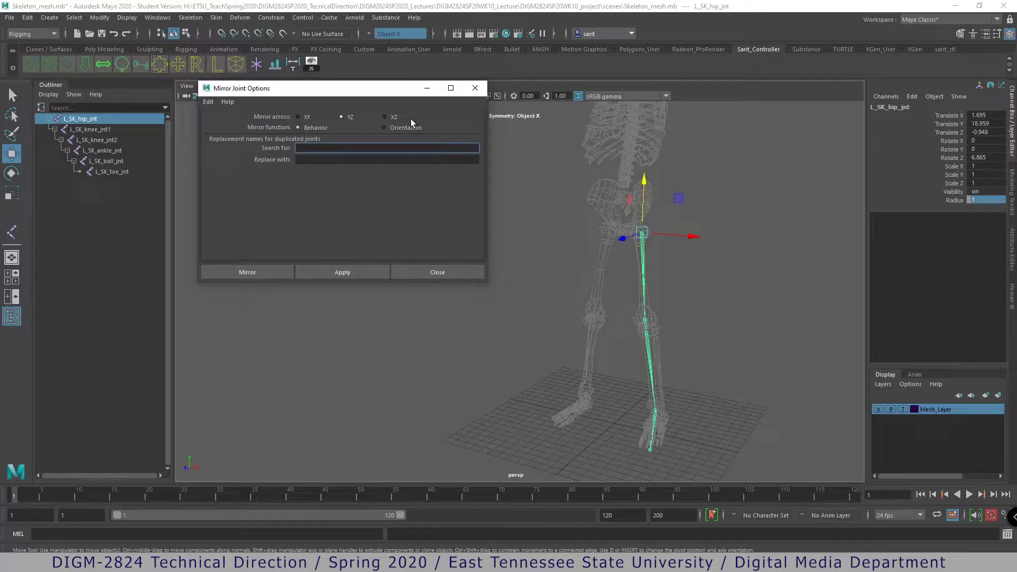
text(L_)
click(317, 158)
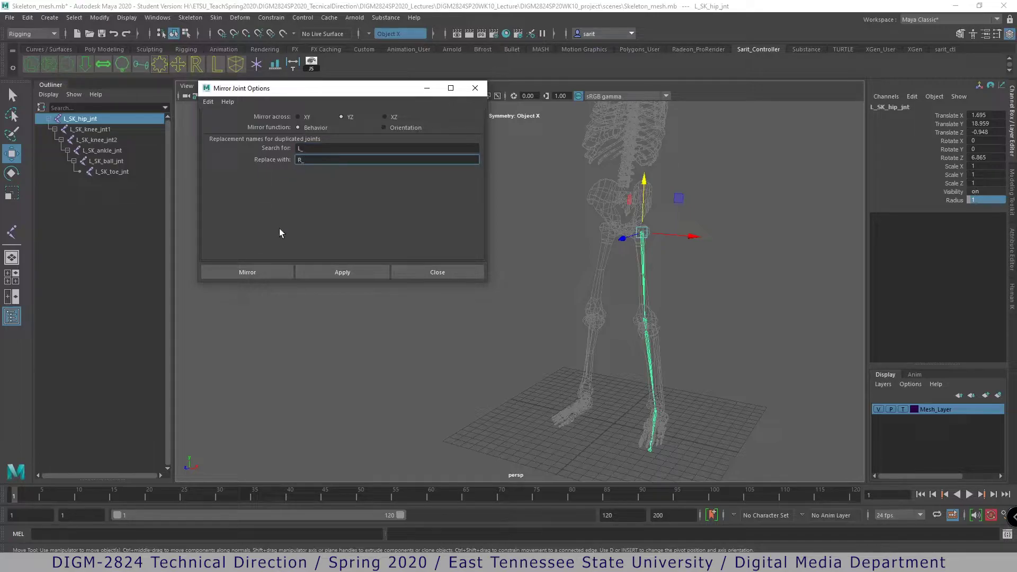
click(326, 271)
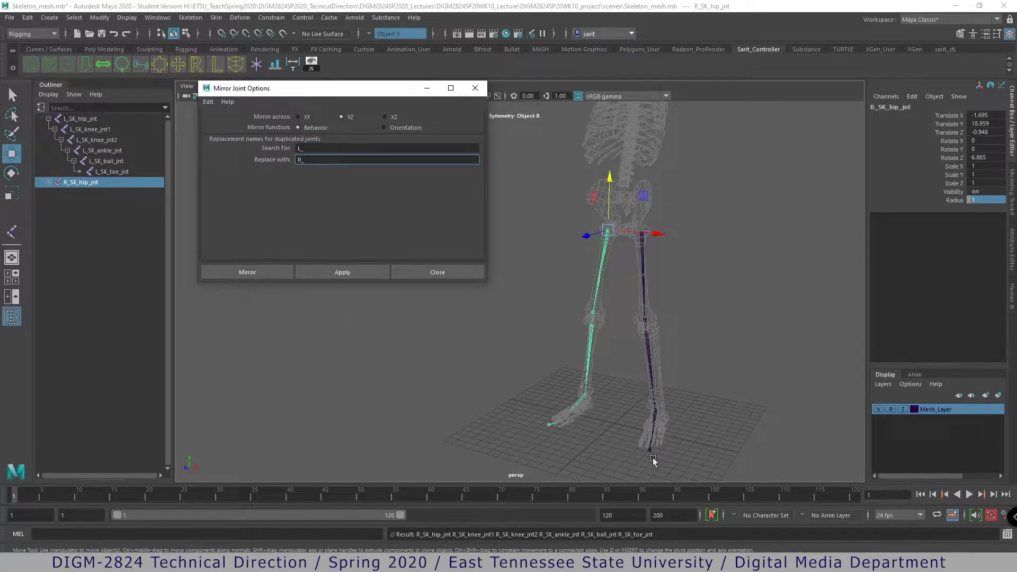
click(438, 272)
click(703, 326)
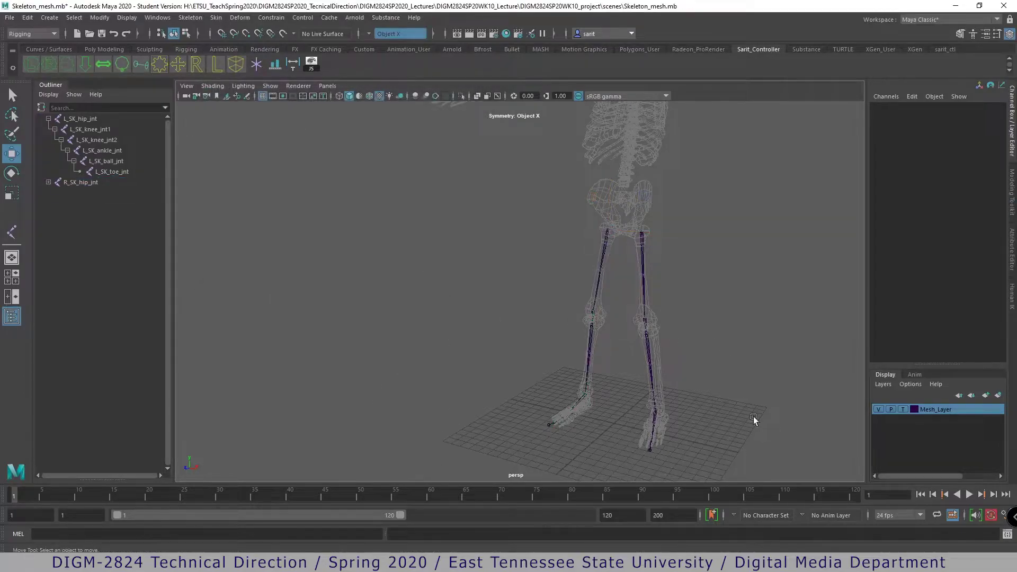
alt+drag(807, 425, 590, 222)
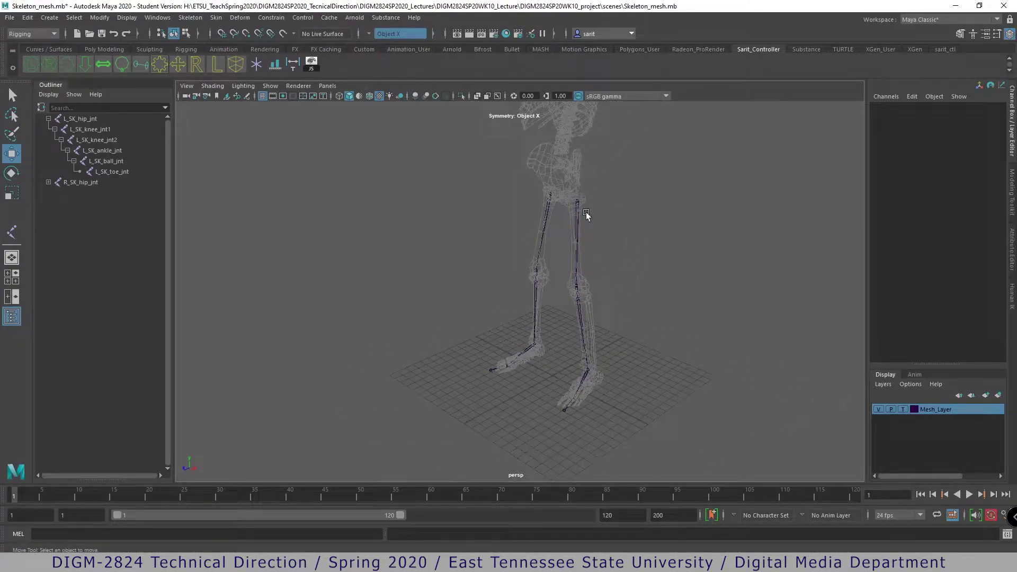
click(578, 199)
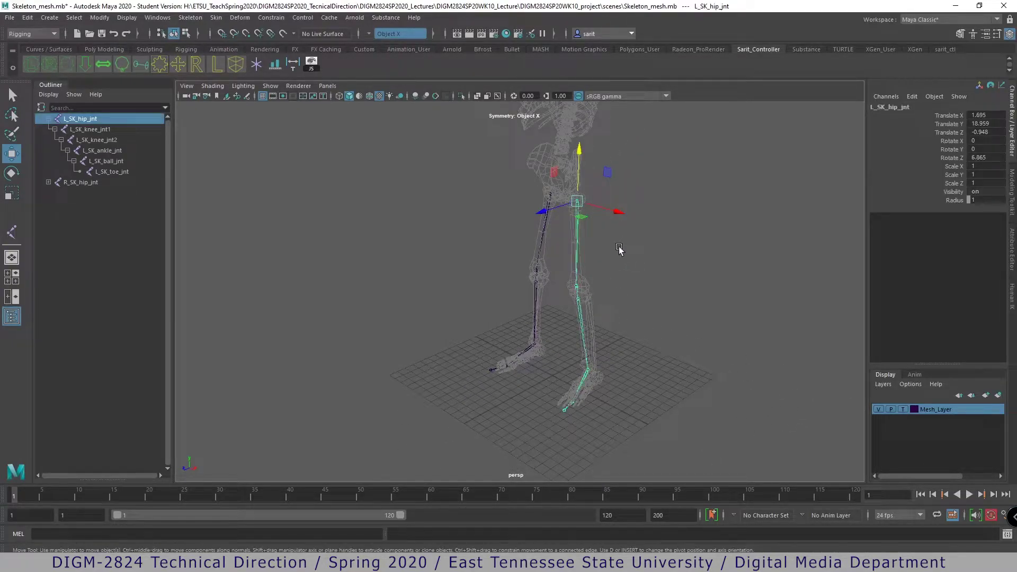
alt+drag(582, 218, 706, 345)
alt+middle_drag(706, 346, 656, 379)
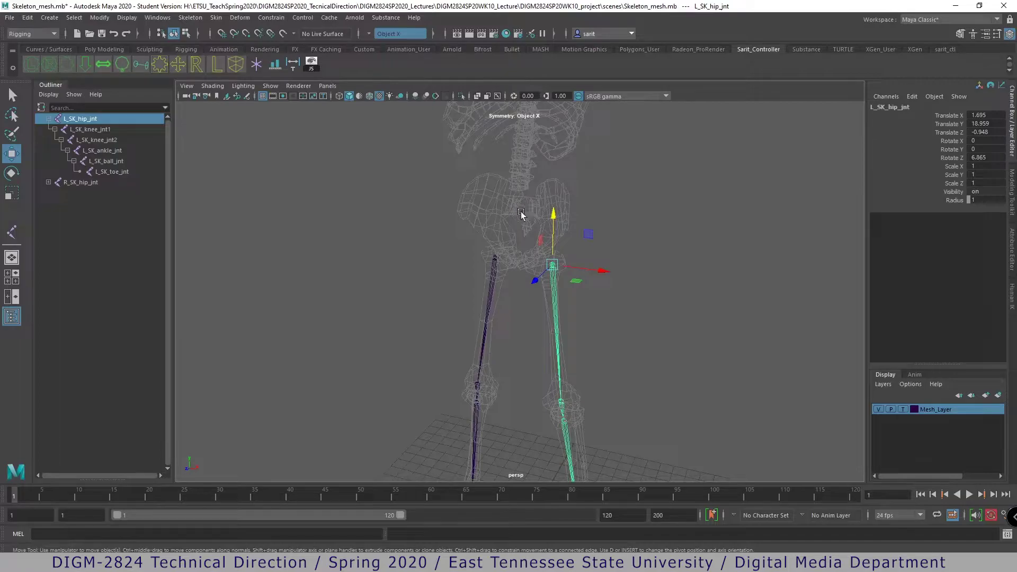
click(725, 278)
- Create a single joint at the centre of the pelvis in the side view
key(a)
key(space)
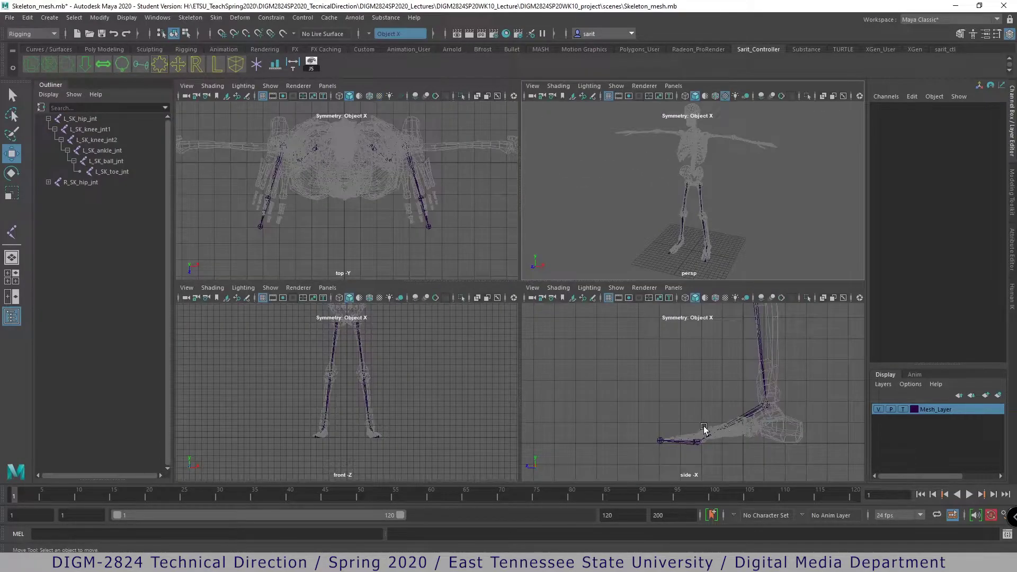
key(space)
alt+middle_drag(637, 232, 608, 388)
alt+right_drag(722, 298, 556, 248)
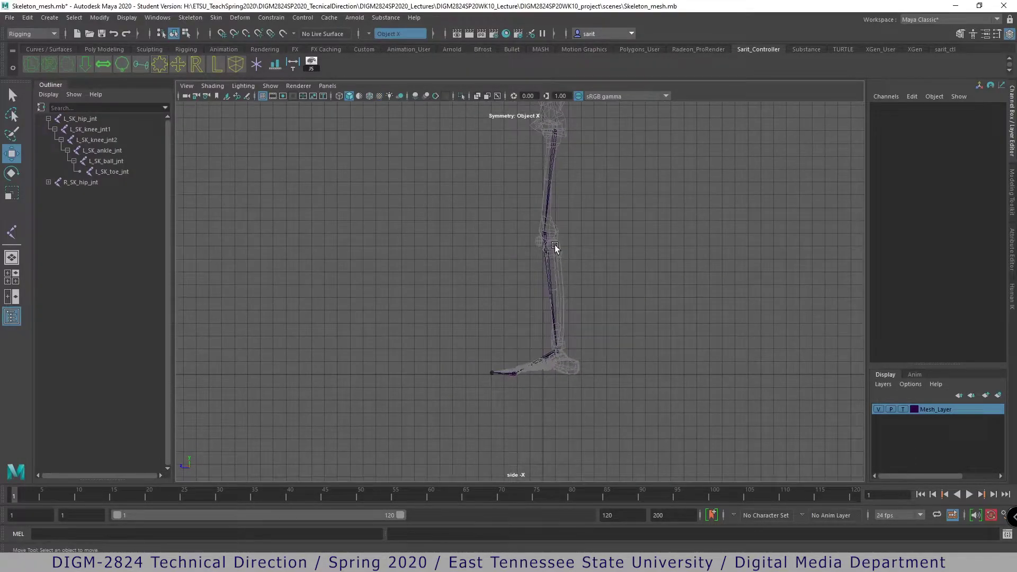
alt+middle_drag(556, 247, 552, 372)
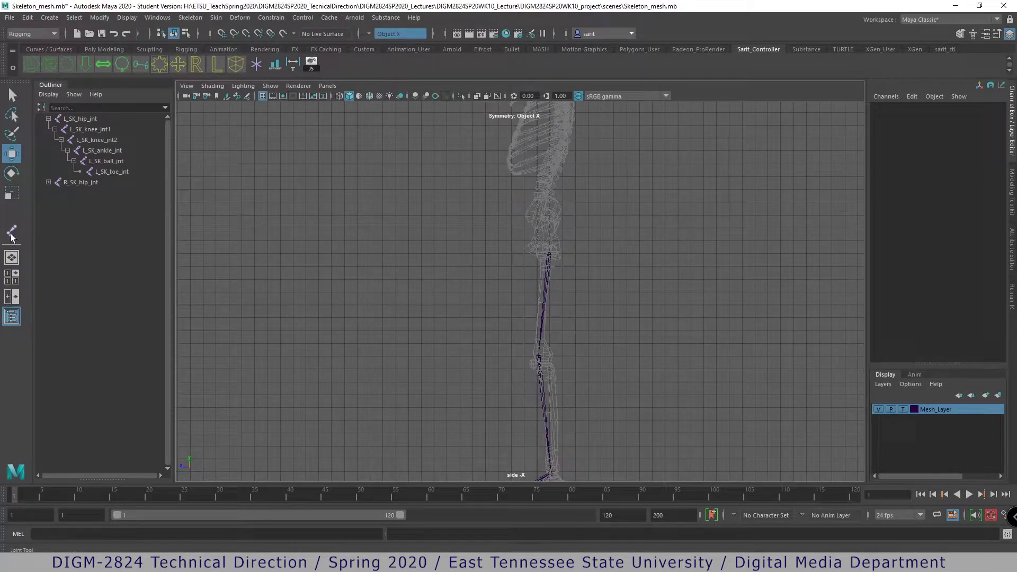
click(189, 19)
click(212, 44)
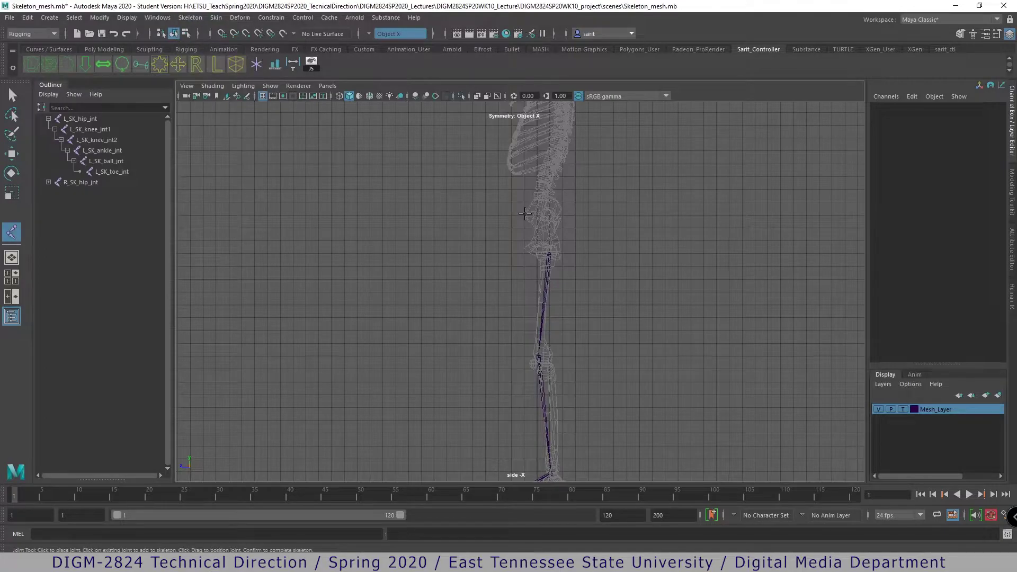
click(547, 217)
key(Return)
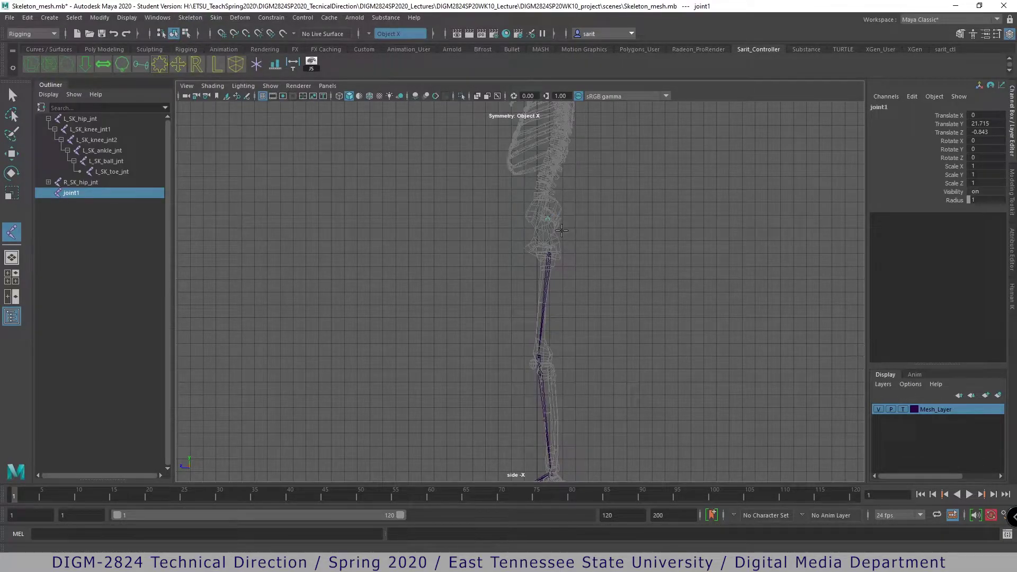
- Rename the new pelvis joint as SK_Pelvis_jnt
key(w)
double_click(886, 107)
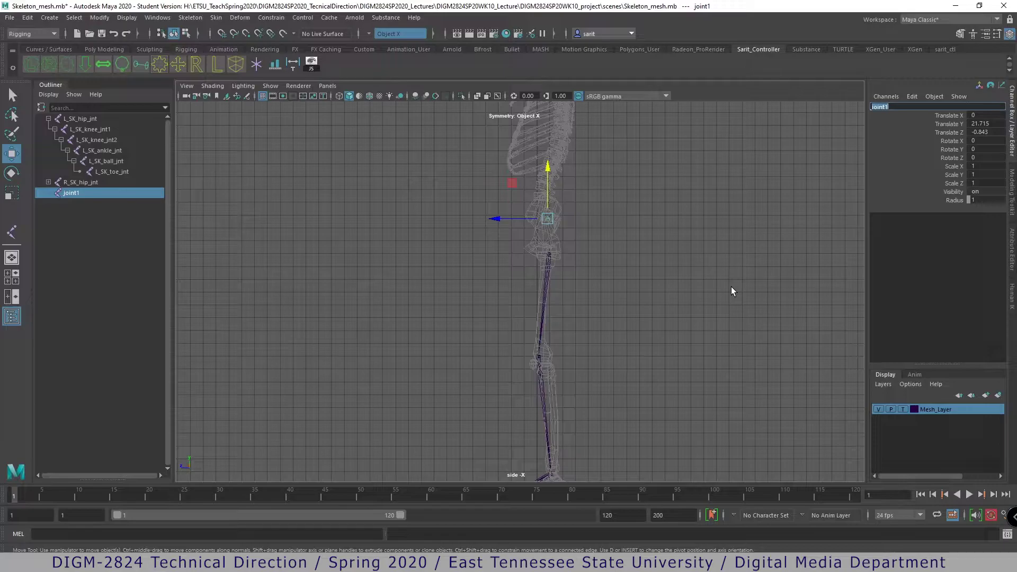
text(SK_knee_jnt)
drag(894, 107, 882, 108)
text(Pelvis)
key(Return)
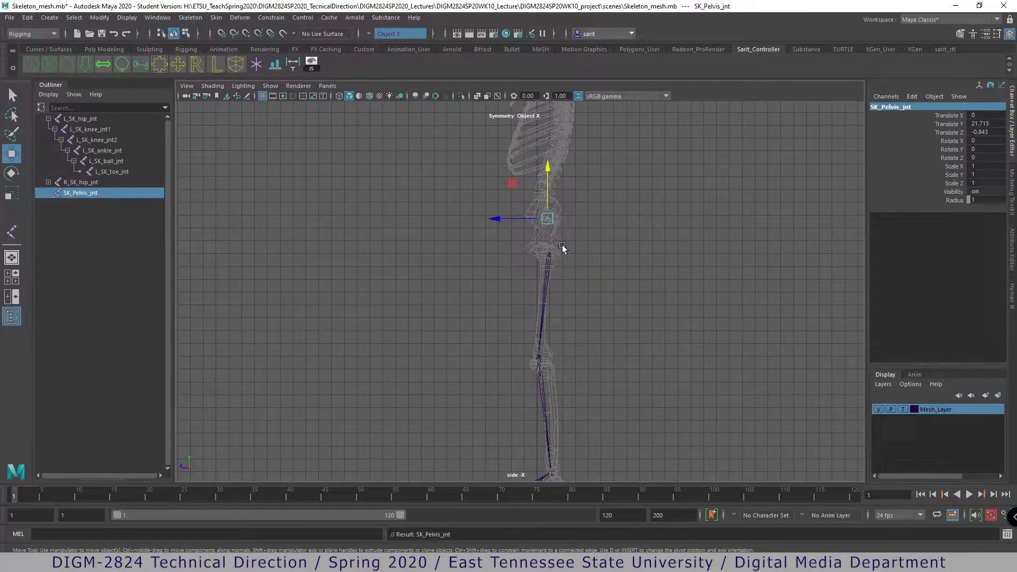
- Set the radius of SK_Pelvis_jnt to 1.5
double_click(981, 200)
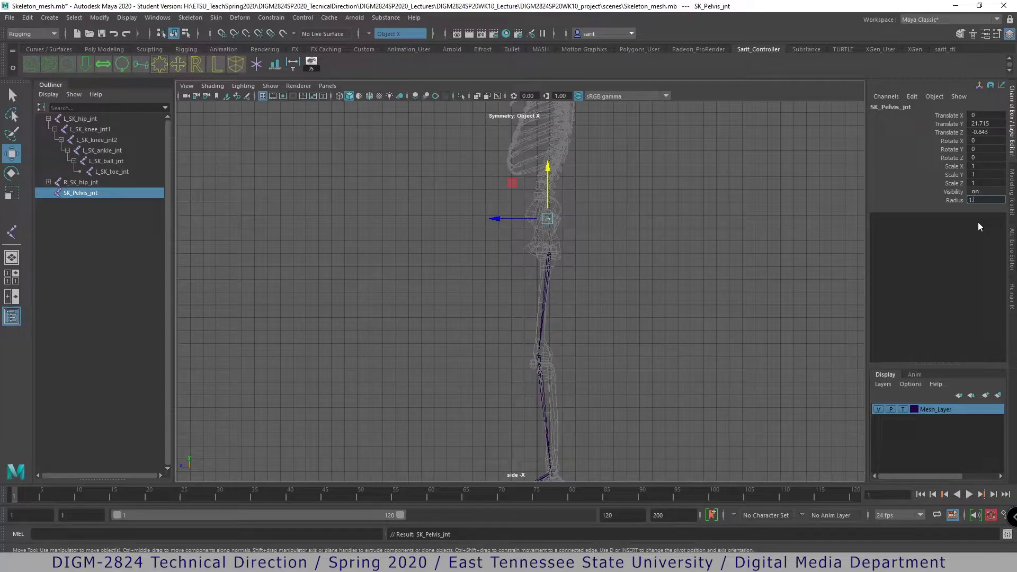
key(Return)
click(640, 233)
- Examine the pelvis joint's placement and both leg joint chains from several angles in the perspective view
key(space)
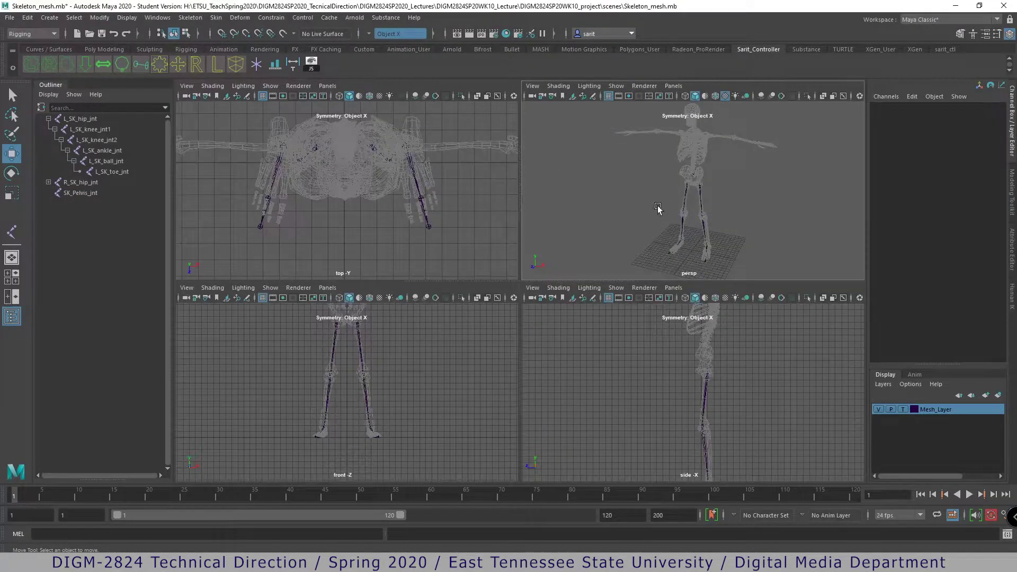
key(space)
alt+right_drag(653, 239, 574, 252)
click(524, 210)
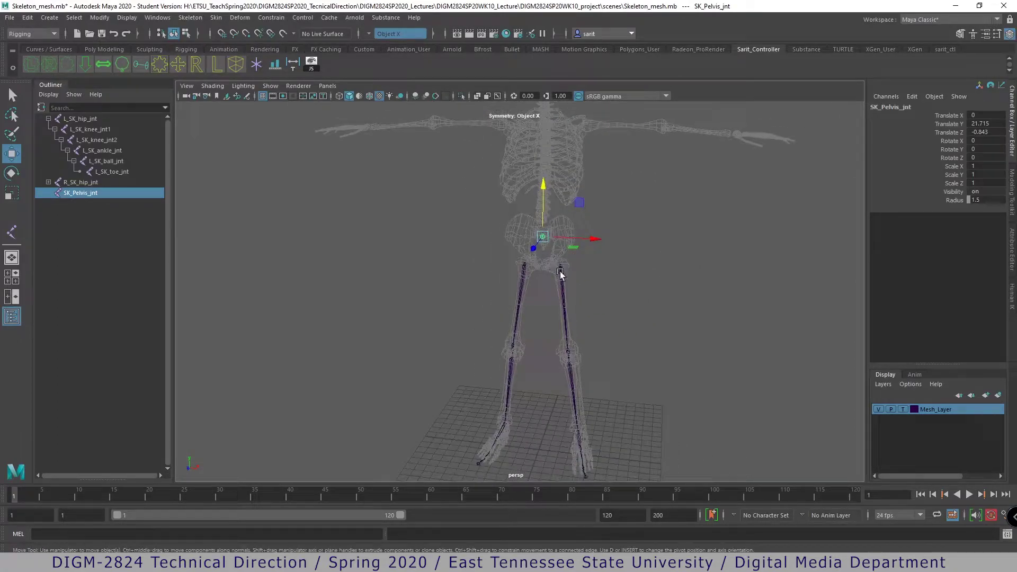
alt+right_drag(604, 286, 638, 327)
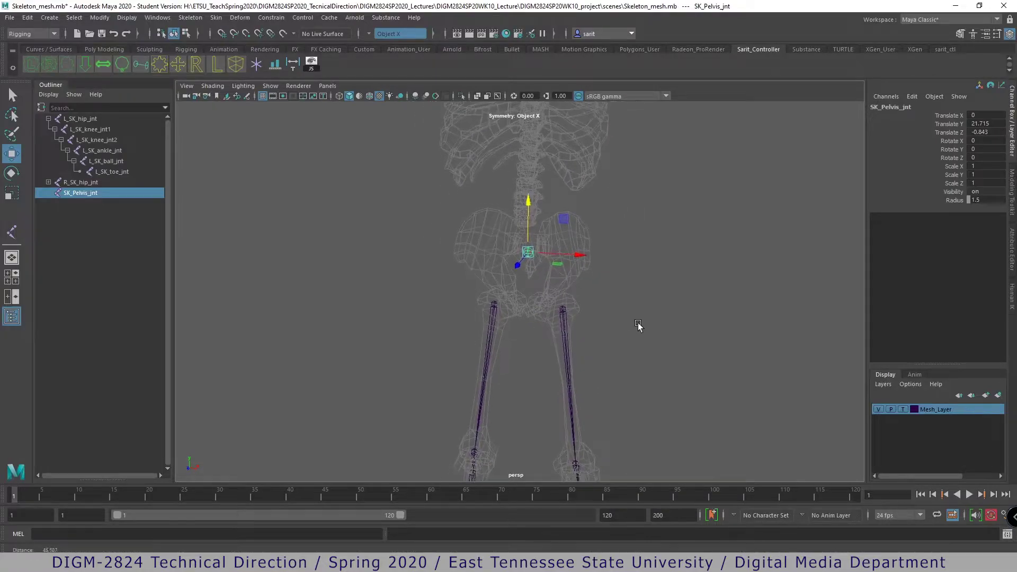
alt+middle_drag(600, 312, 599, 259)
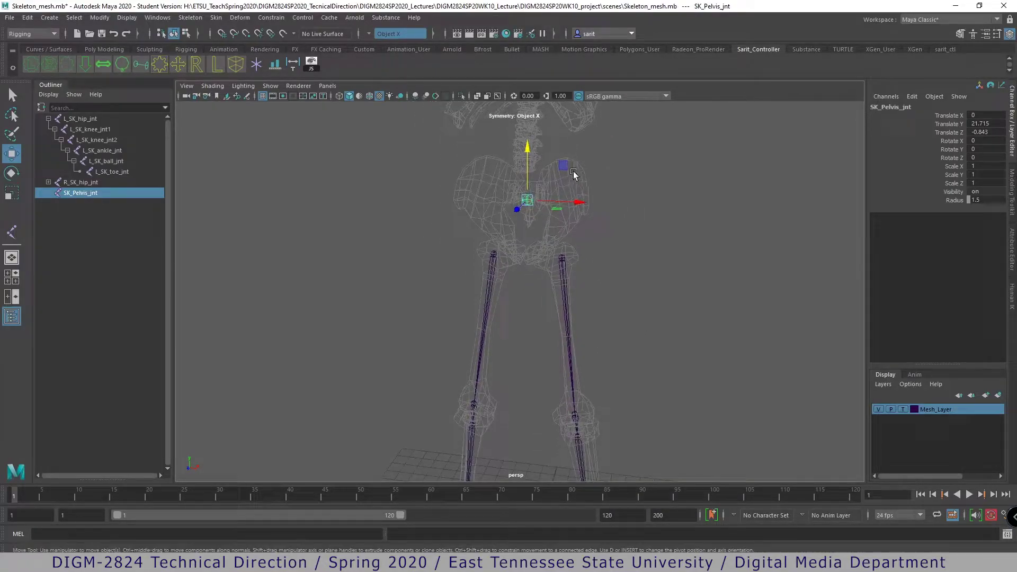
click(581, 182)
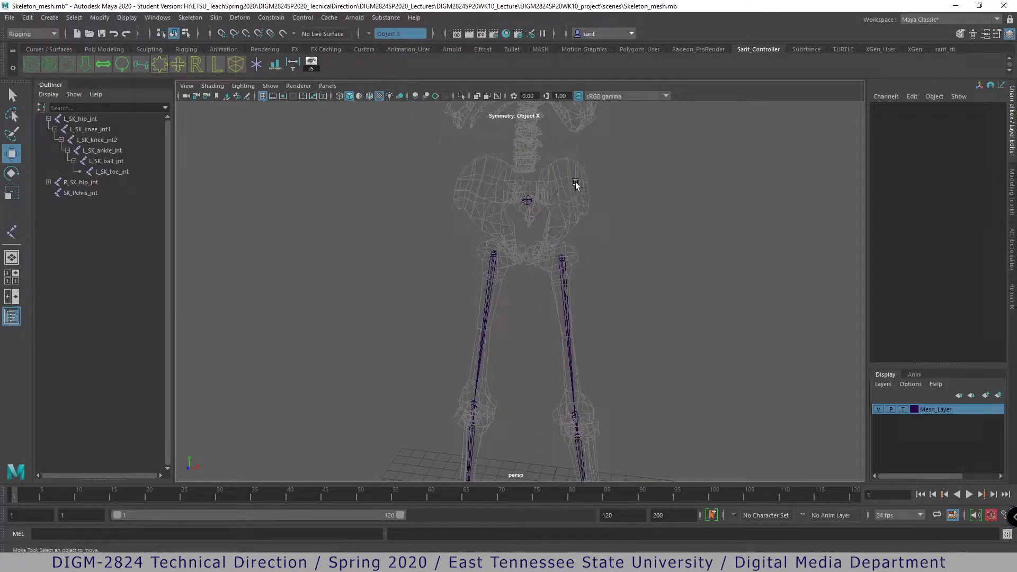
alt+right_drag(579, 195, 598, 326)
alt+drag(597, 326, 467, 315)
alt+right_drag(468, 316, 491, 354)
alt+drag(491, 354, 634, 361)
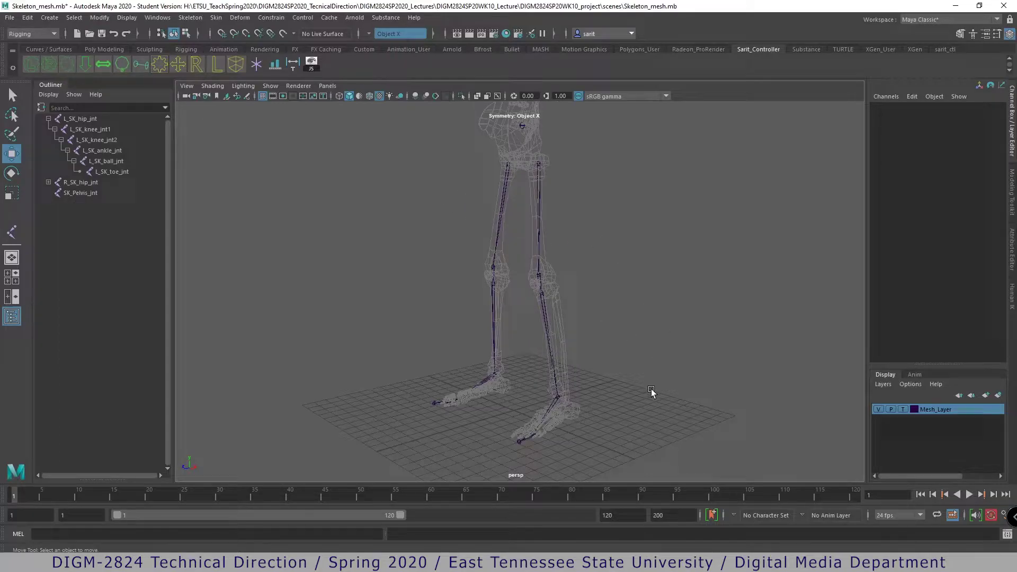
alt+drag(606, 409, 538, 356)
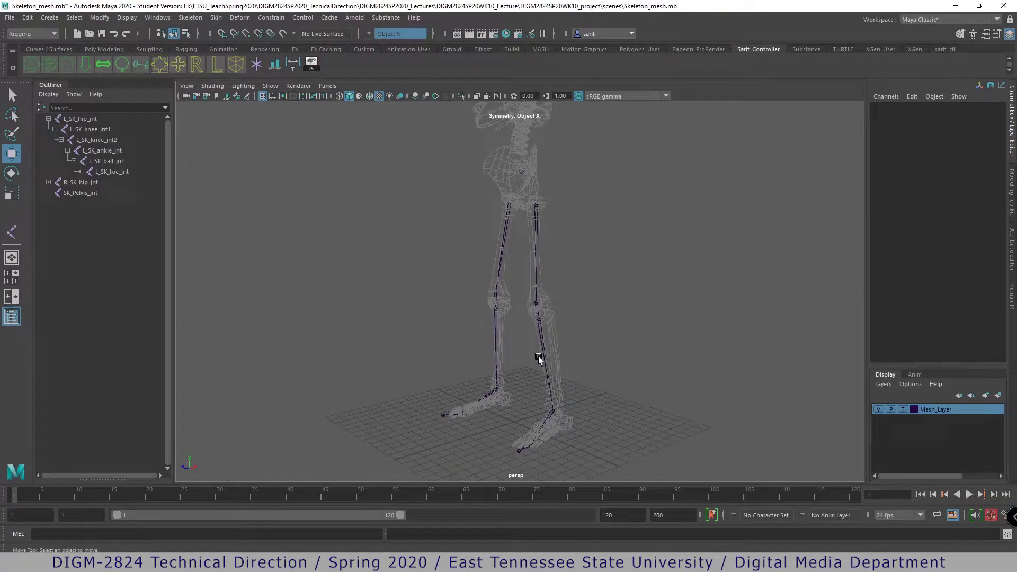
click(537, 205)
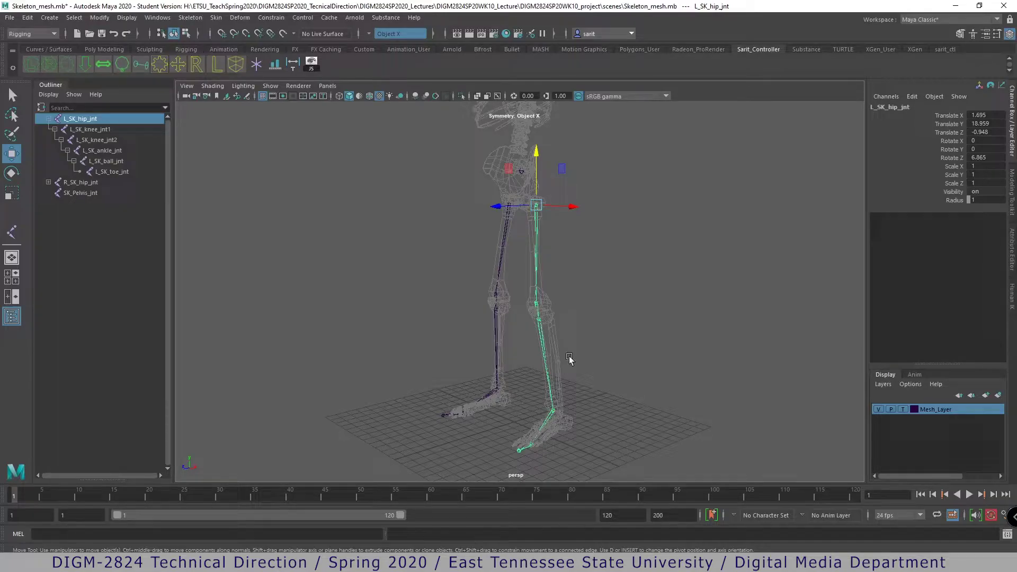
alt+drag(569, 421, 542, 425)
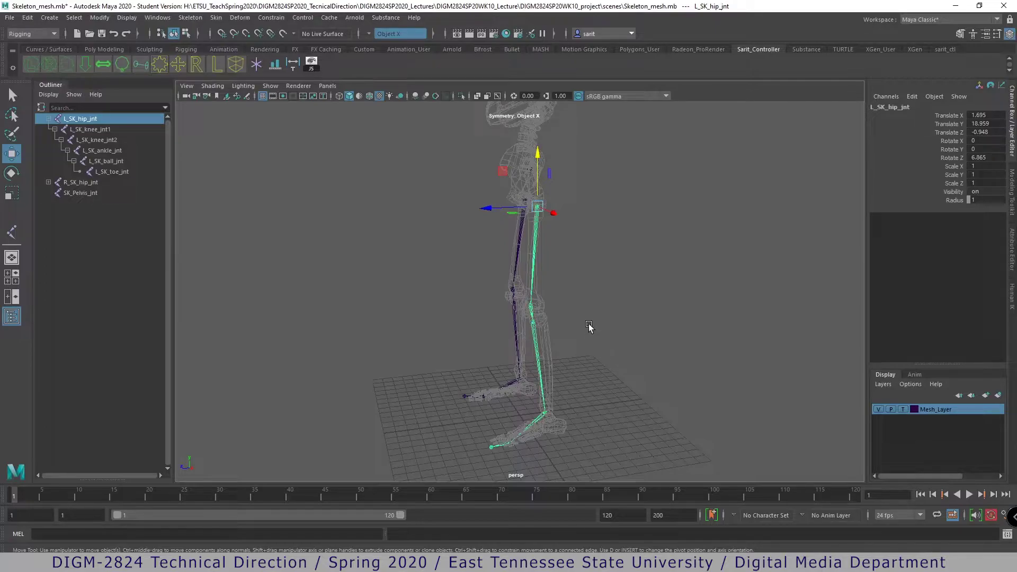
click(636, 265)
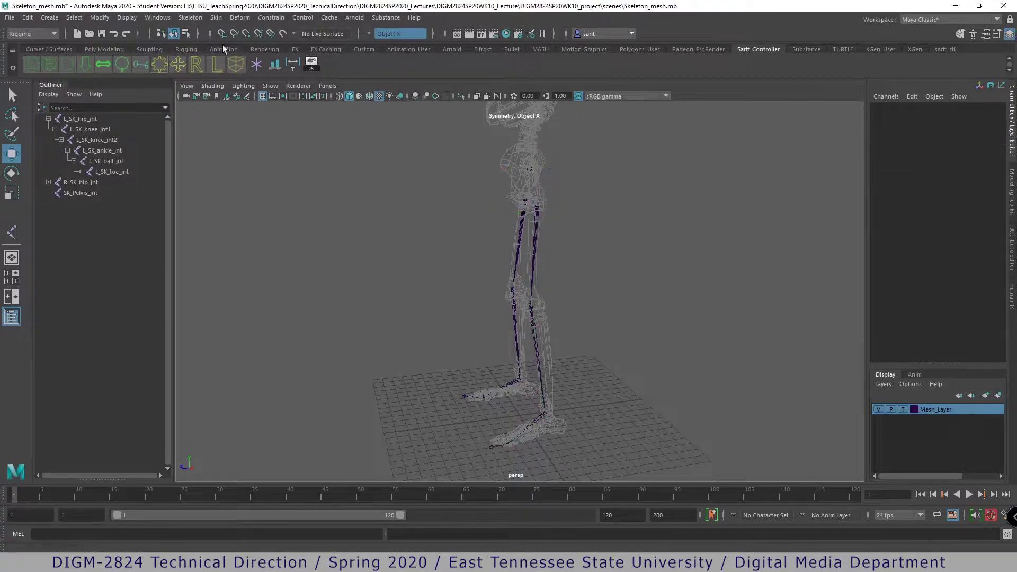
- Activate the IK Handle tool and enable Sticky in its settings, keeping the Rotate-Plane Solver
click(192, 18)
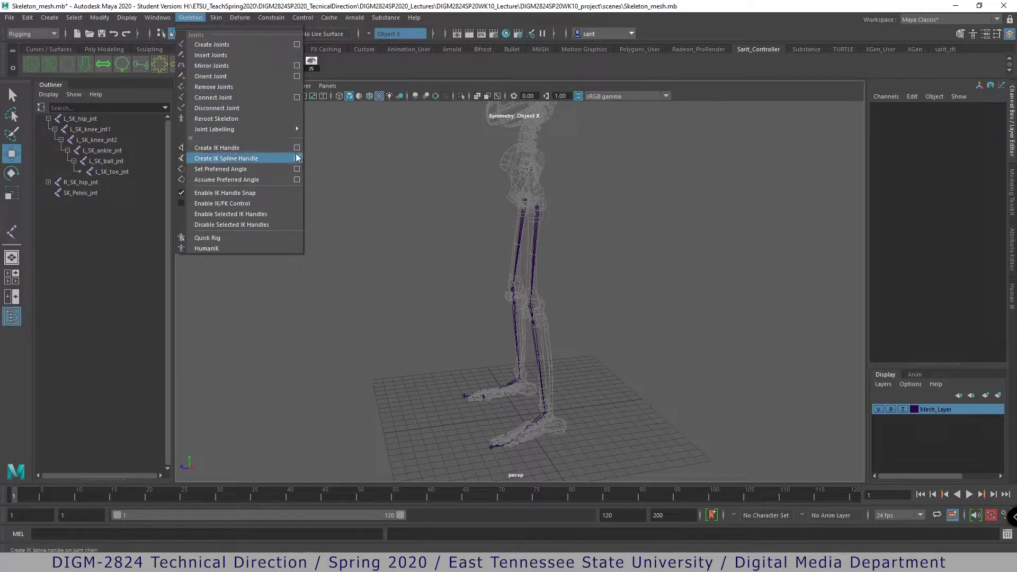
click(297, 148)
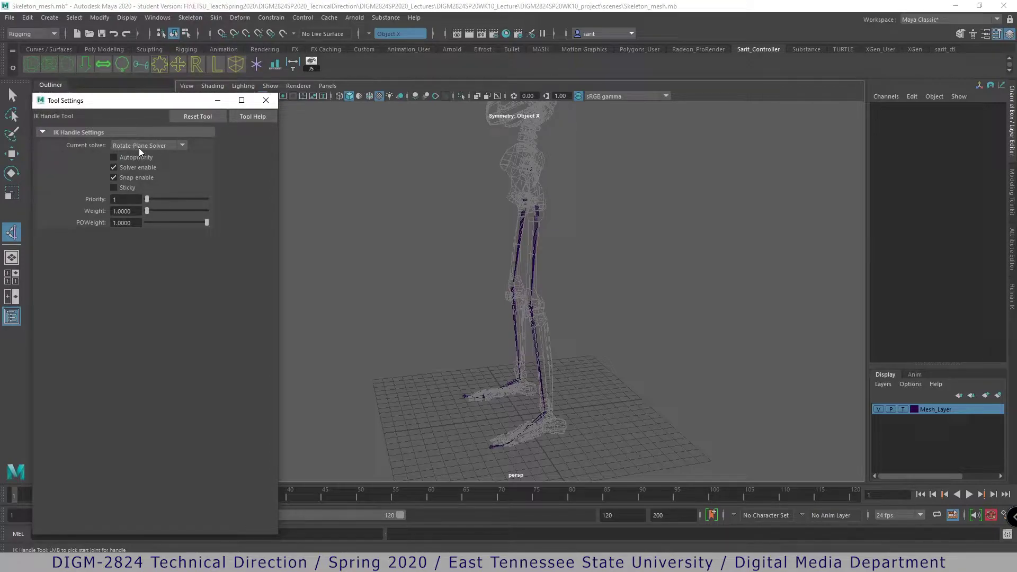
click(114, 188)
click(266, 100)
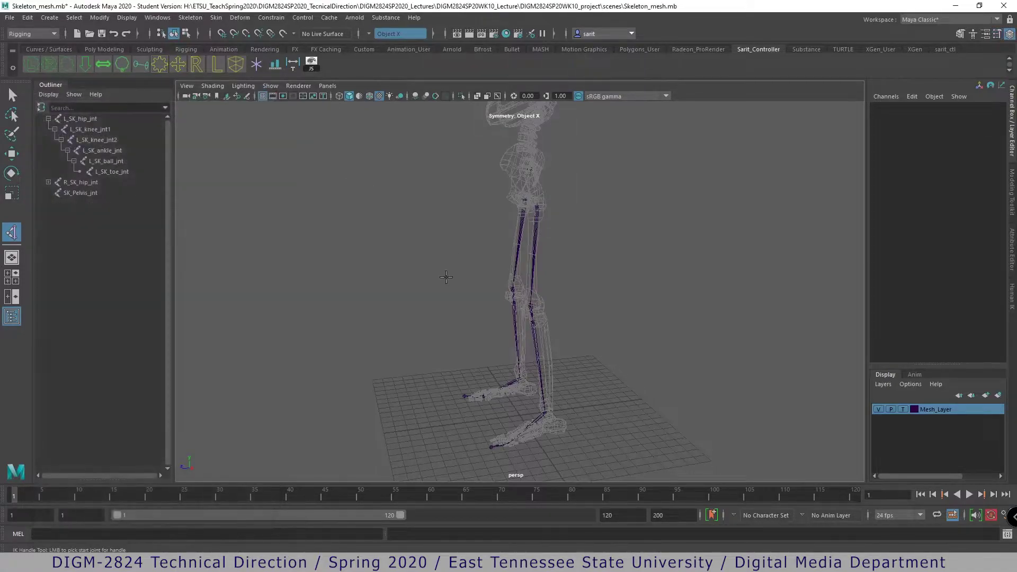
- Create a Rotate-Plane IK handle on the left leg from L_SK_hip_jnt to L_SK_ankle_jnt
scroll(450, 276, up, 5)
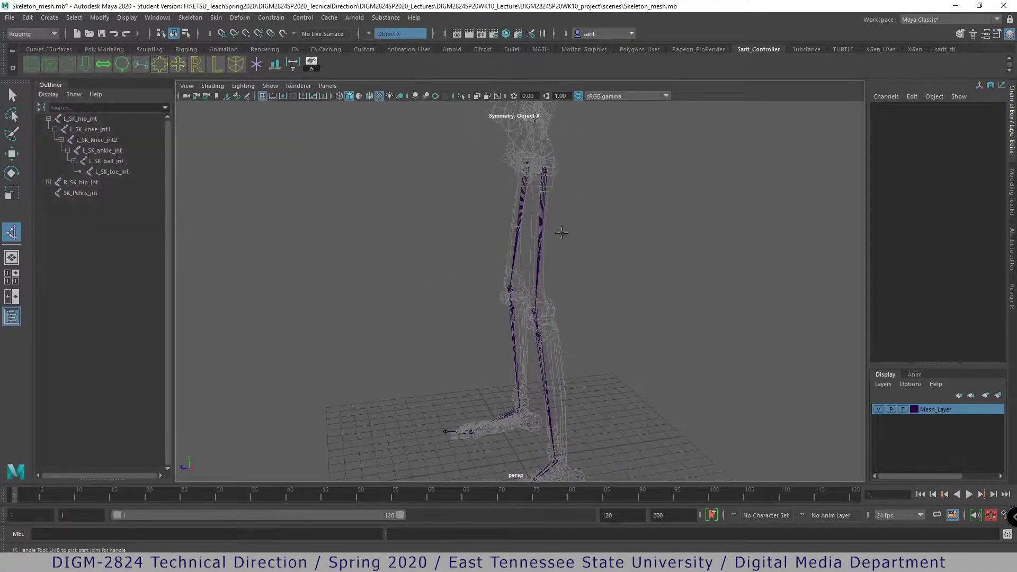
click(544, 169)
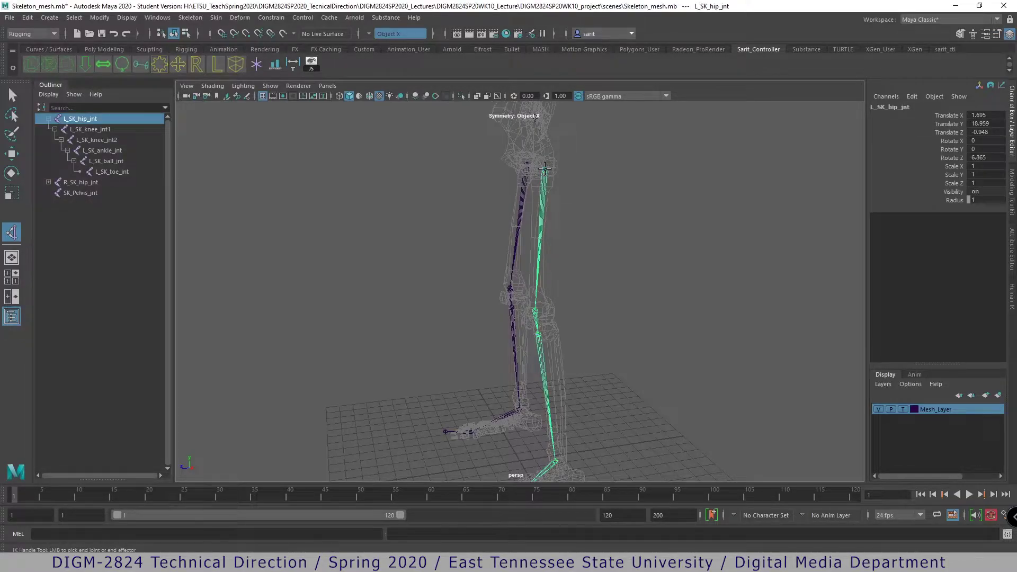
alt+middle_drag(617, 304, 588, 195)
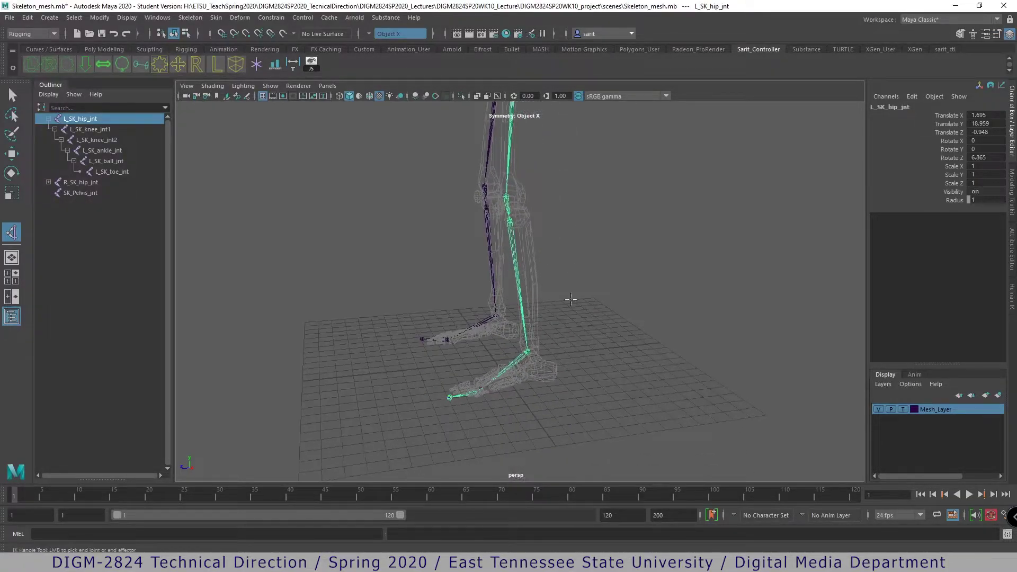
click(527, 353)
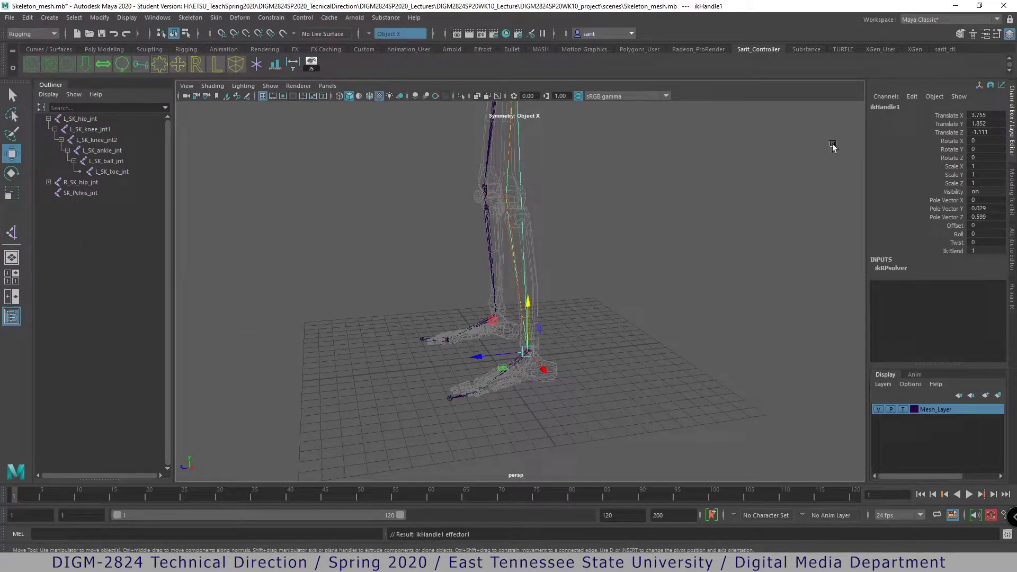
- Rename the left leg's new IK handle as L_SK_Ankle_ik
double_click(886, 107)
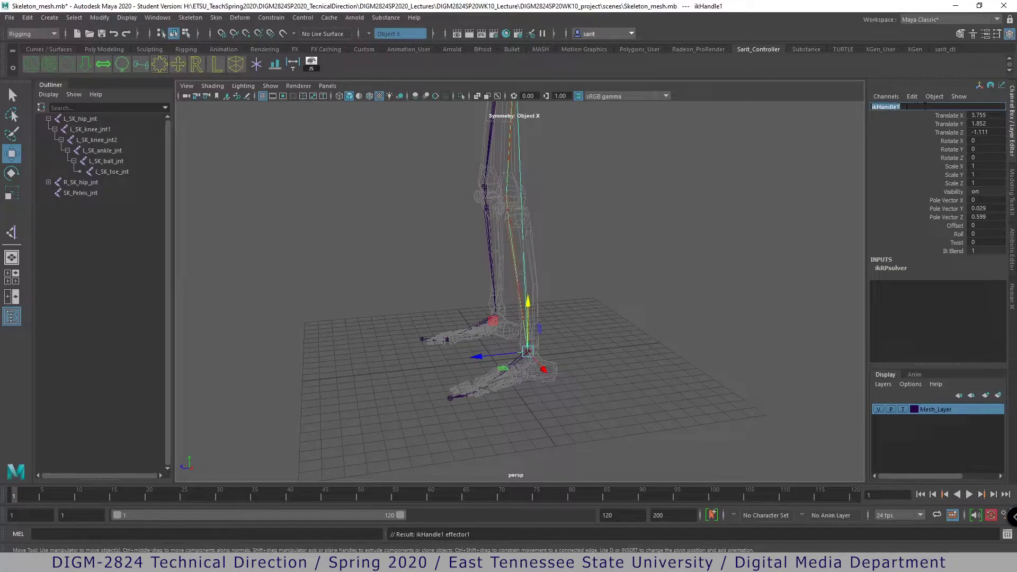
click(872, 109)
text(L_SK)
text(_)
text(A)
text(ngle)
text(I)
text(k)
text(_)
key(BackSpace)
key(BackSpace)
key(BackSpace)
key(BackSpace)
key(BackSpace)
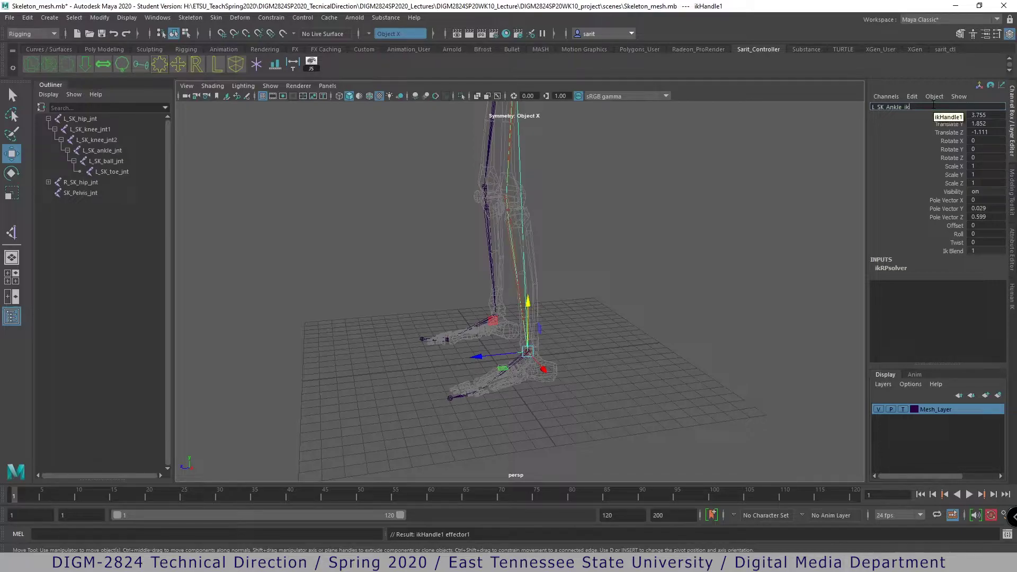
key(Return)
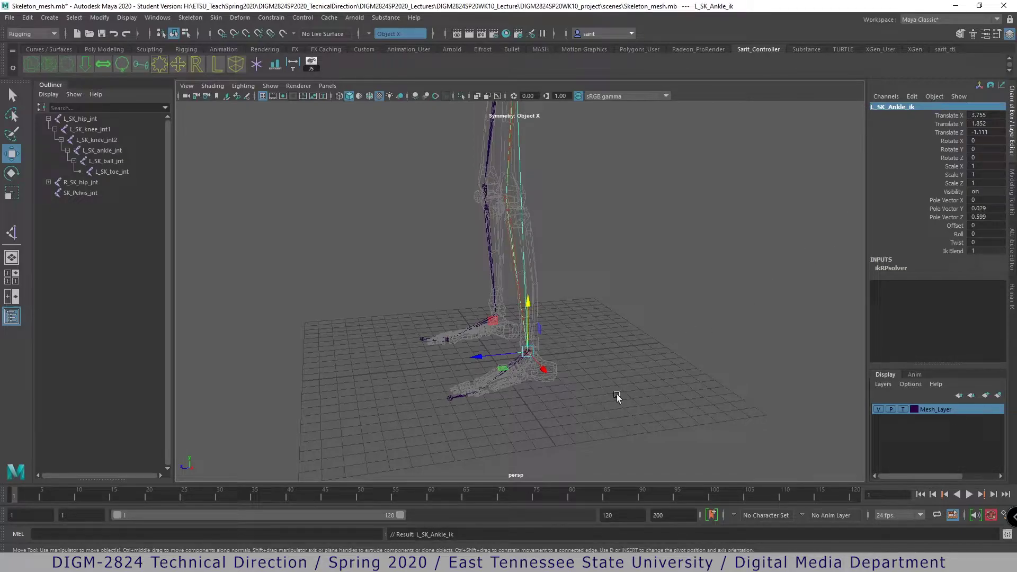
- Test the left leg's IK by moving L_SK_hip_jnt vertically, and undo the moves
alt+drag(563, 389, 531, 390)
alt+drag(654, 366, 613, 353)
click(576, 228)
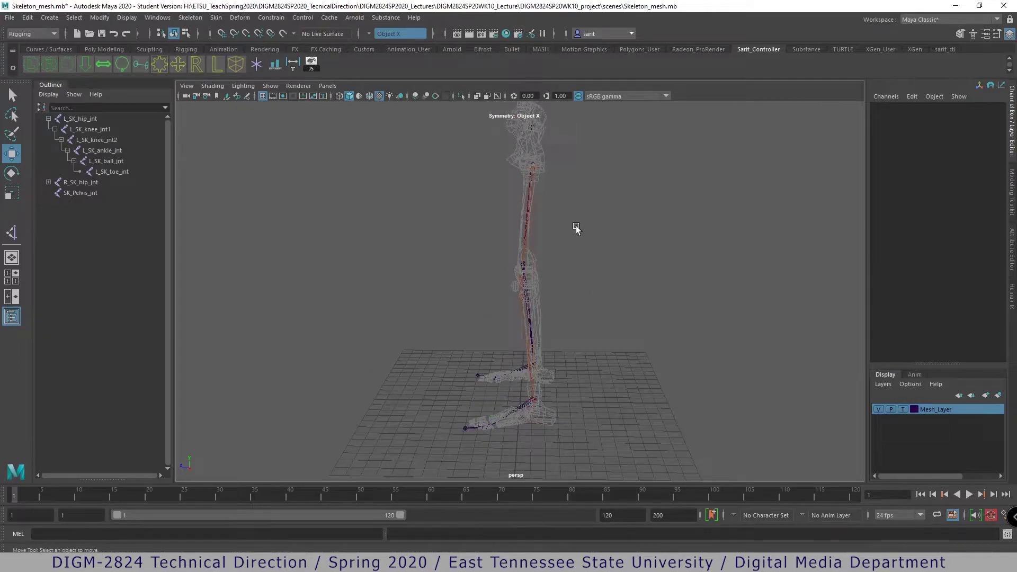
click(532, 173)
drag(532, 143, 520, 64)
key(ctrl+z)
key(ctrl+z)
key(ctrl+z)
key(ctrl+z)
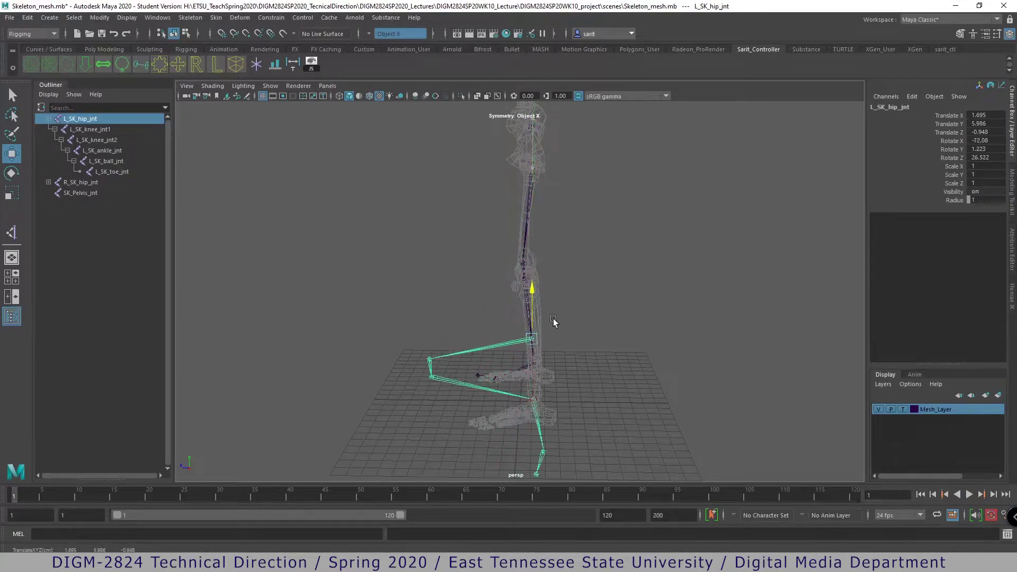
- Lower L_SK_hip_jnt again to check how the left foot follows the leg, and undo the move
alt+drag(575, 392, 603, 388)
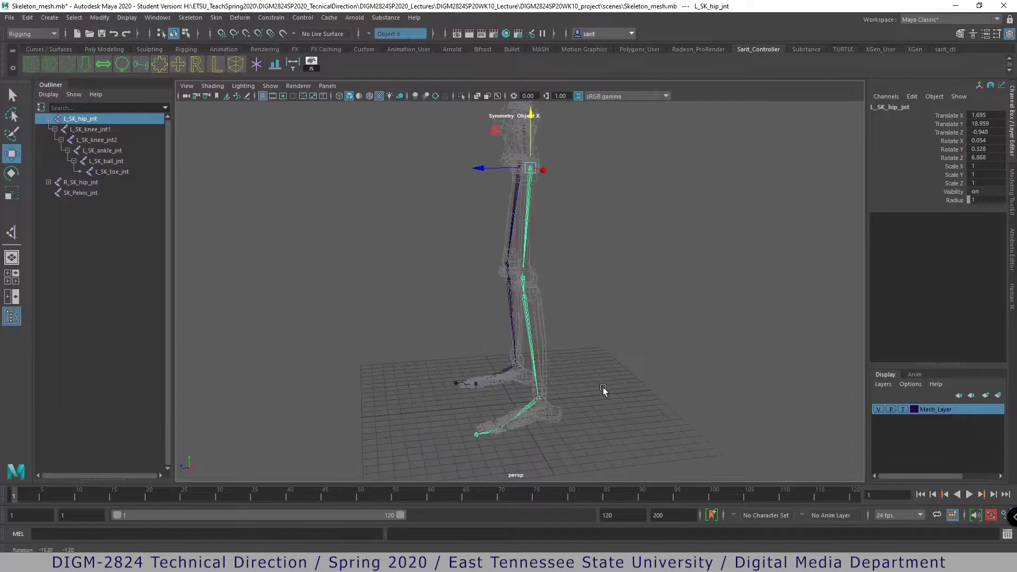
alt+middle_drag(604, 405, 609, 358)
alt+right_drag(609, 358, 606, 402)
alt+drag(607, 402, 527, 425)
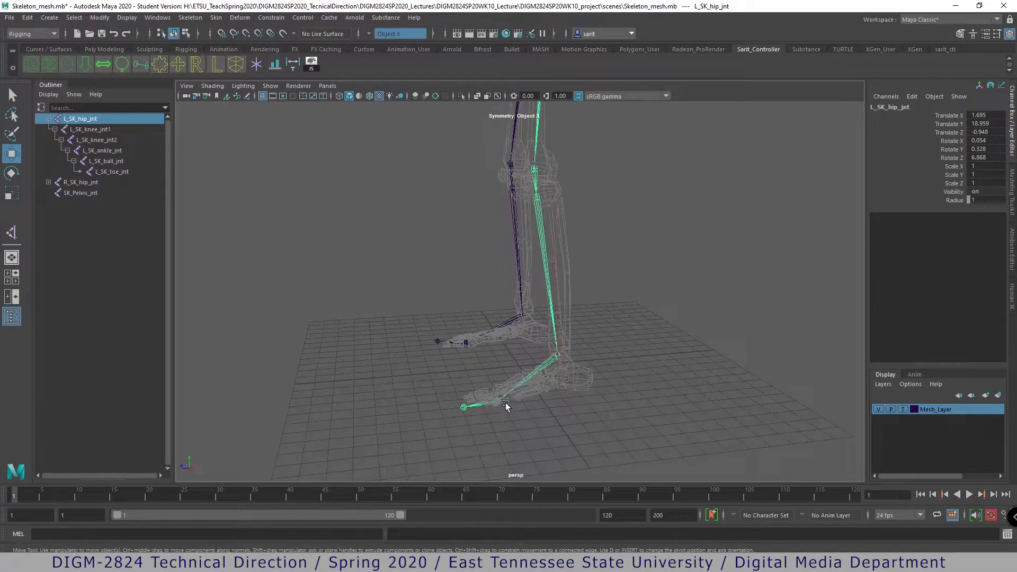
alt+right_drag(595, 295, 528, 257)
drag(535, 140, 533, 257)
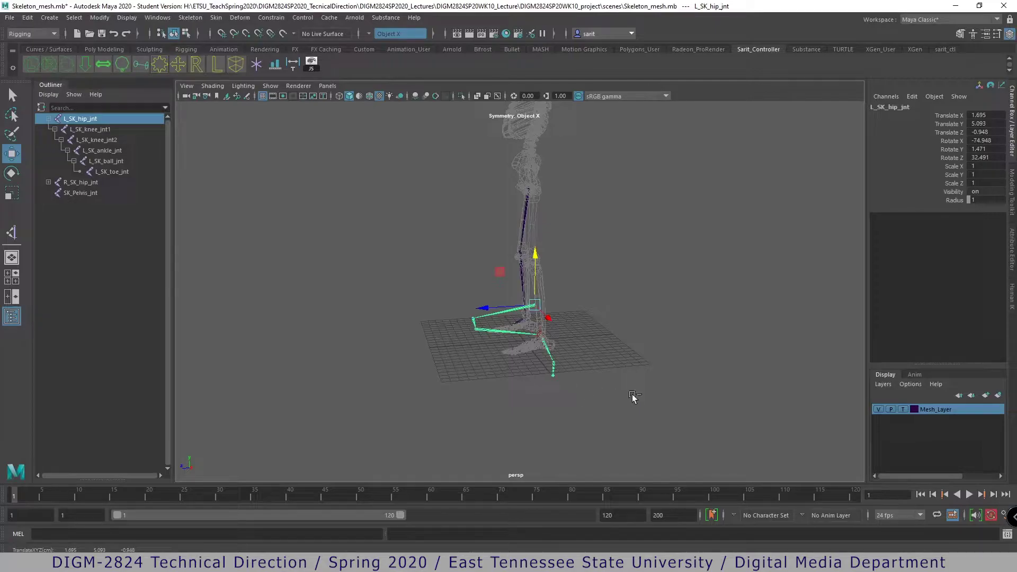
key(ctrl+z)
- Activate the IK Handle tool and set its solver to Single-Chain Solver
alt+right_drag(629, 393, 738, 339)
alt+middle_drag(680, 394, 668, 315)
alt+right_drag(640, 358, 740, 365)
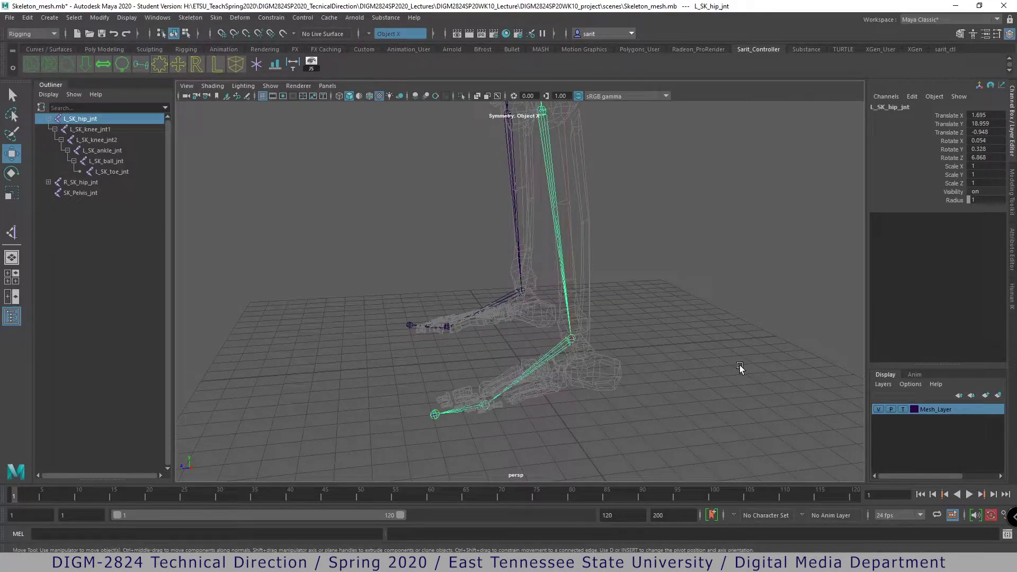
double_click(11, 233)
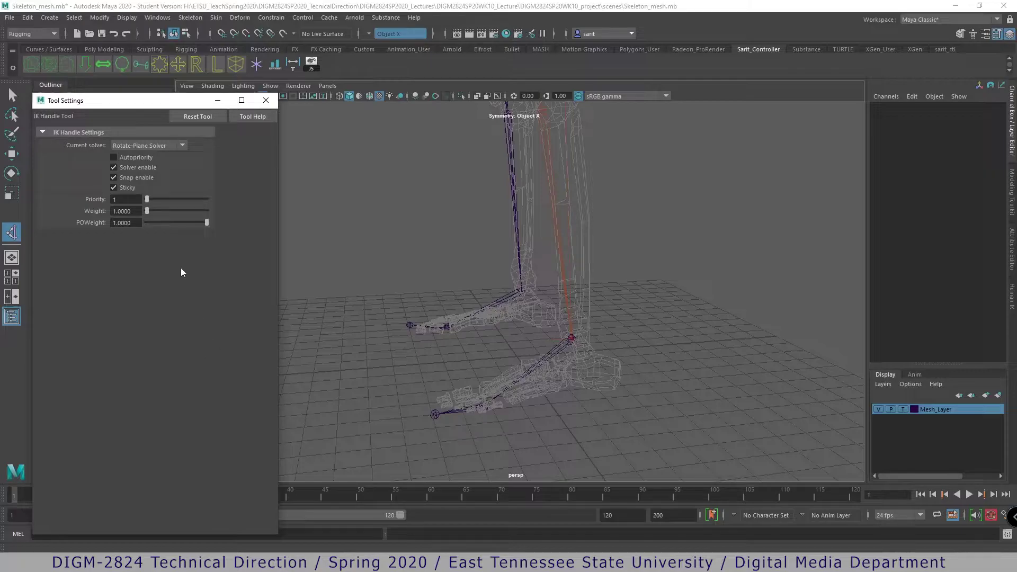
click(157, 148)
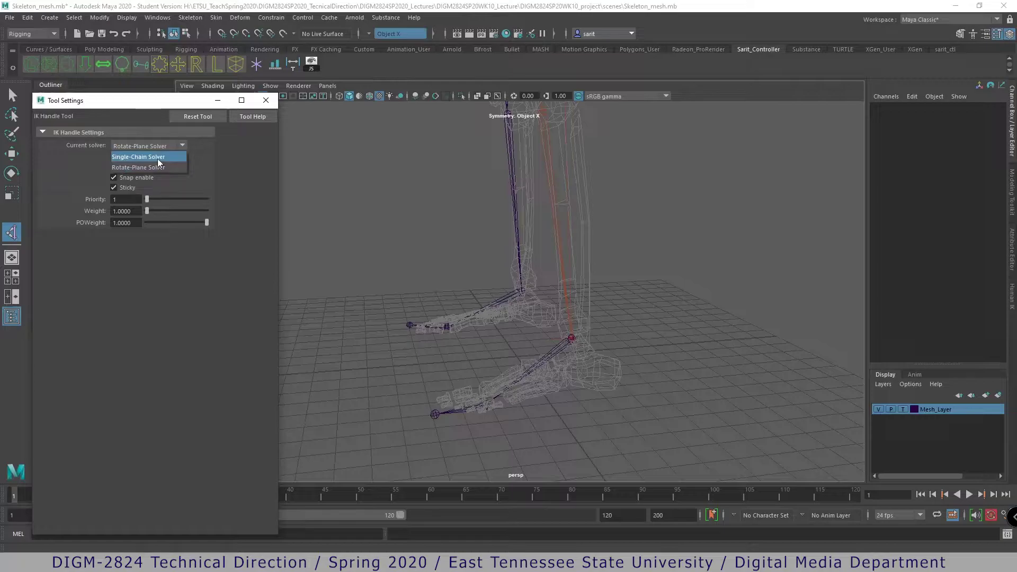
click(157, 158)
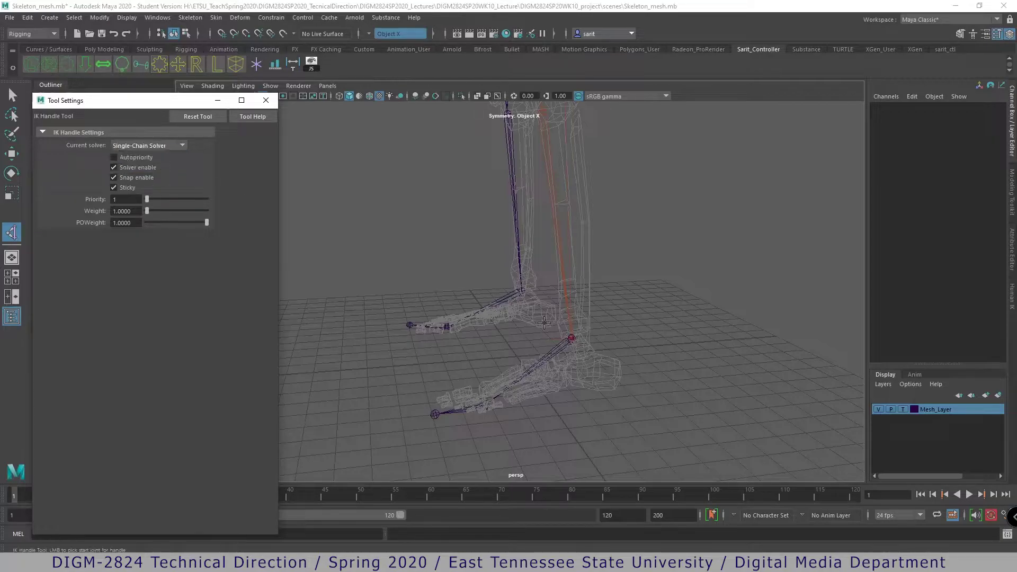
- Select L_SK_Ankle_ik and examine the left leg's IK chain and foot joints from above and up close
alt+right_drag(598, 296, 423, 241)
alt+middle_drag(497, 311, 510, 344)
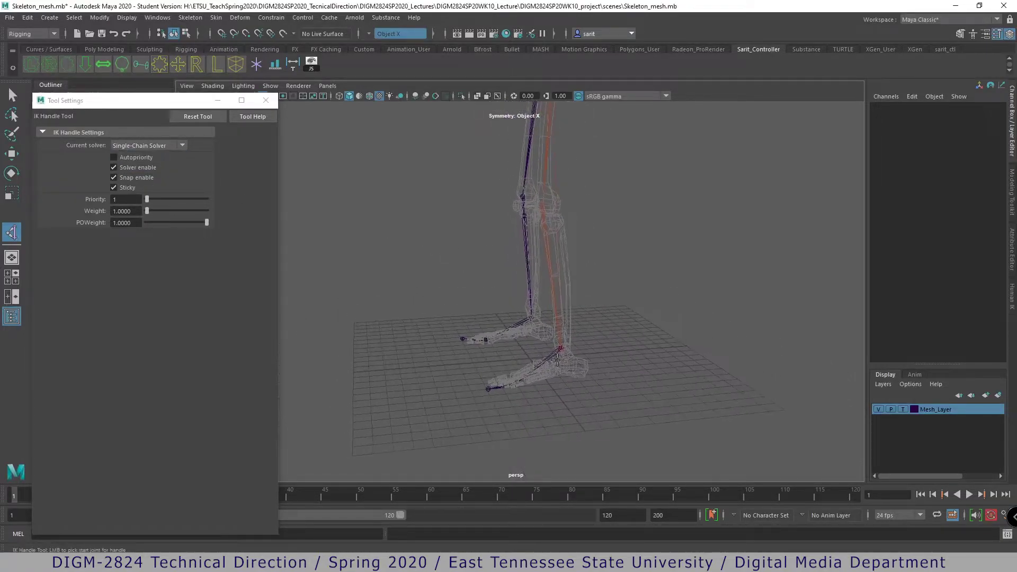
key(q)
click(551, 355)
alt+drag(551, 355, 691, 248)
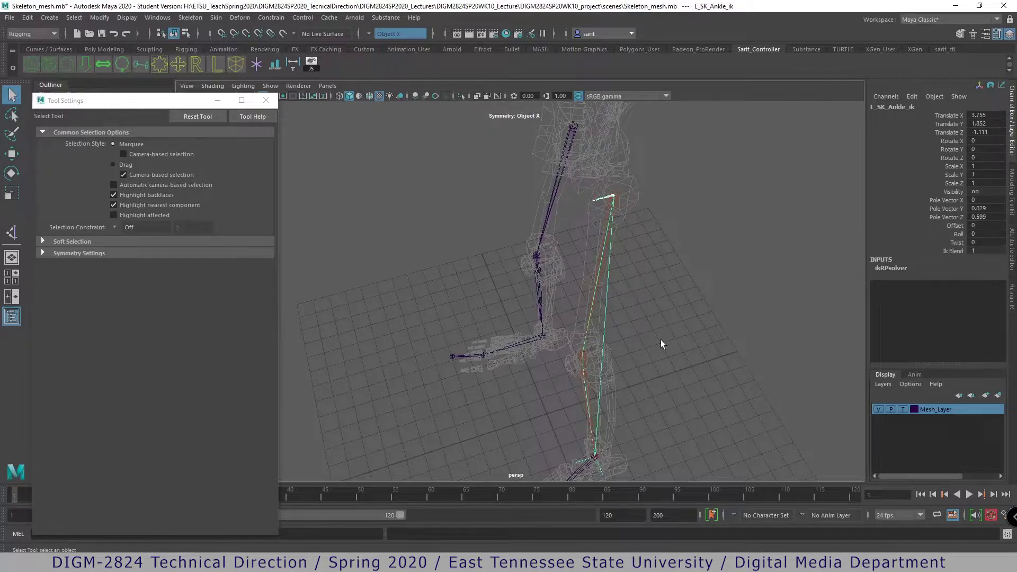
alt+middle_drag(662, 343, 643, 225)
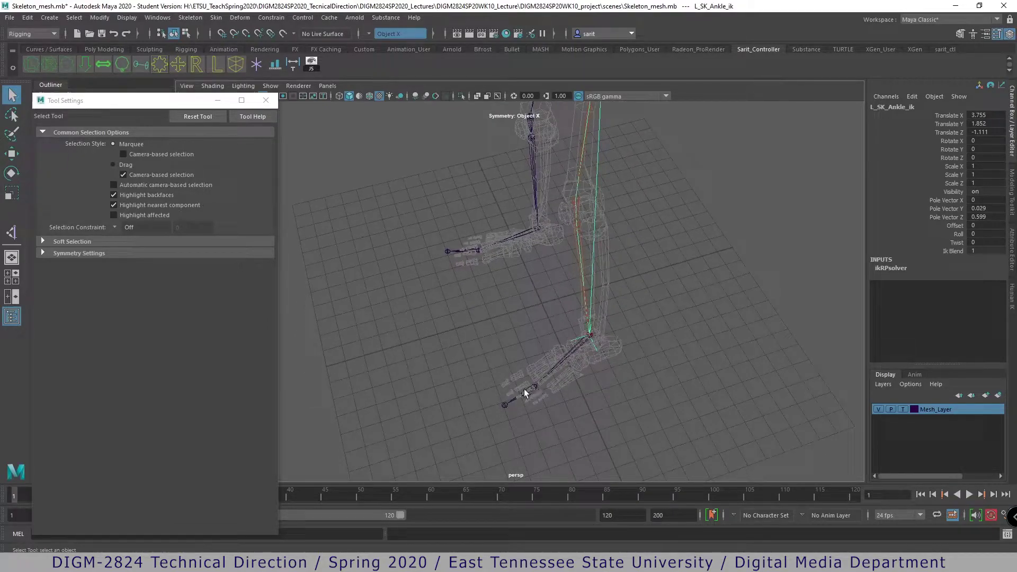
alt+drag(538, 391, 575, 328)
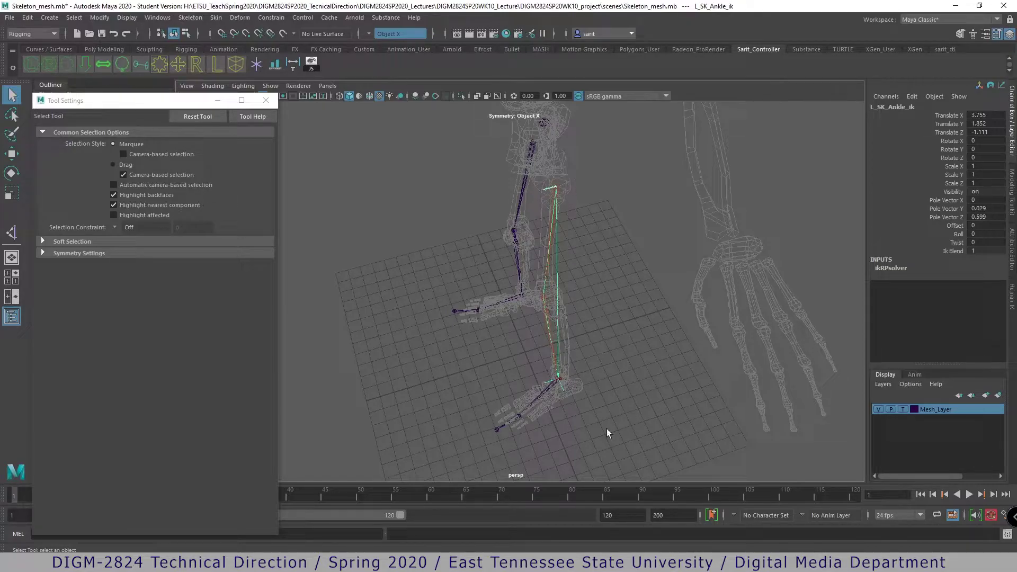
scroll(592, 389, up, 5)
alt+right_drag(497, 397, 785, 414)
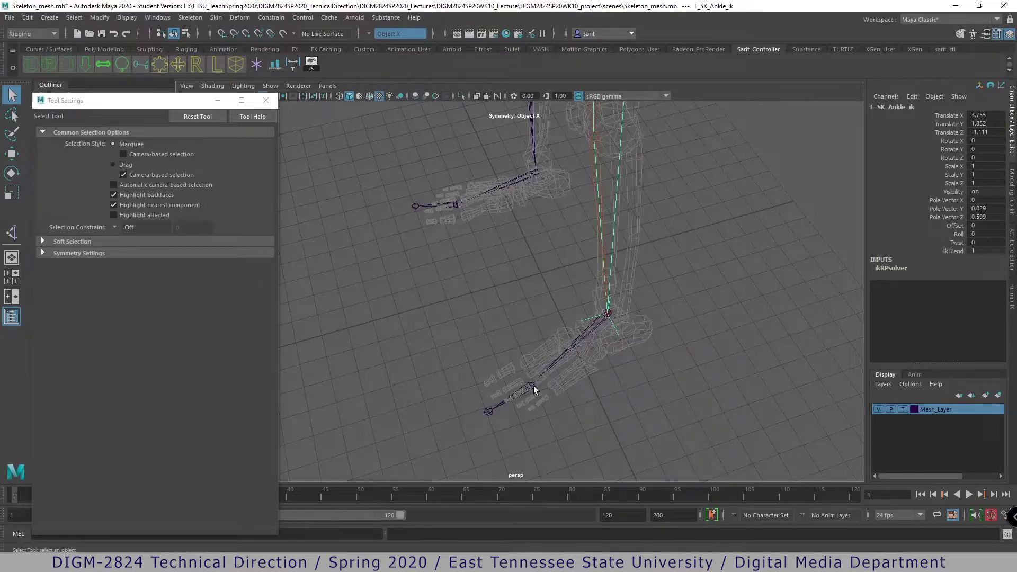
- Create a Single-Chain IK handle from L_SK_ankle_jnt to L_SK_ball_jnt and close the tool settings
click(12, 232)
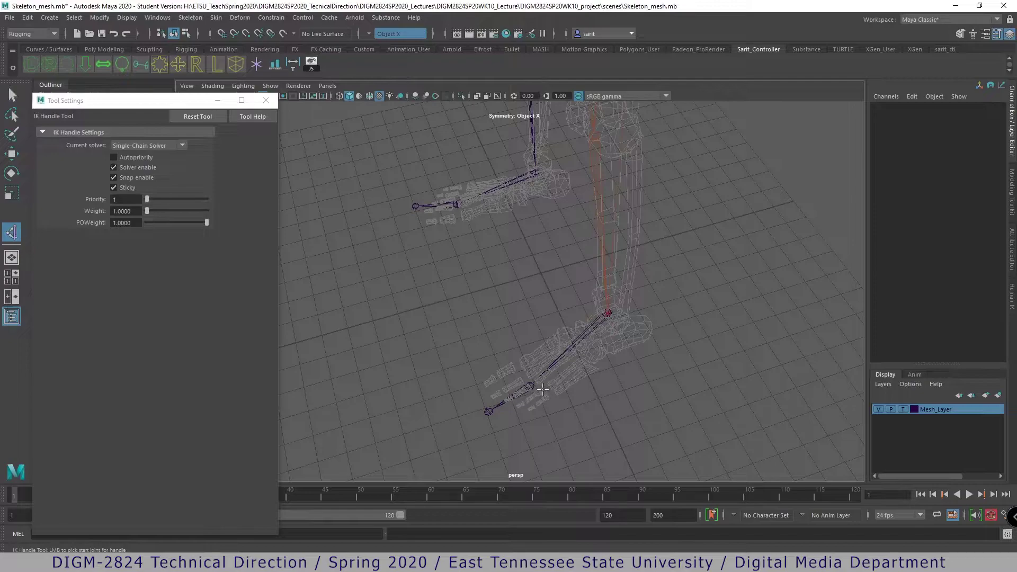
click(606, 314)
click(524, 385)
click(610, 313)
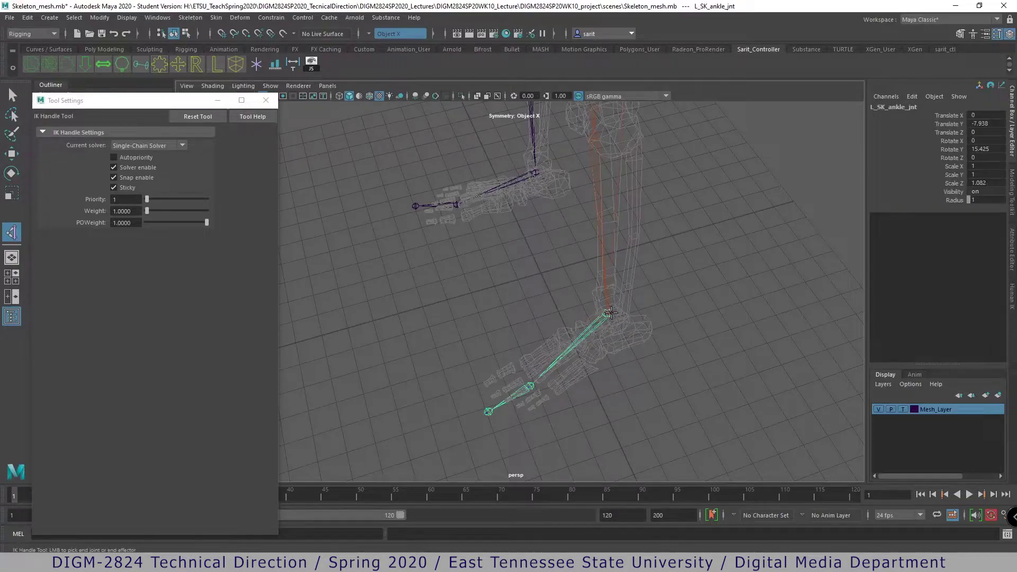
click(532, 387)
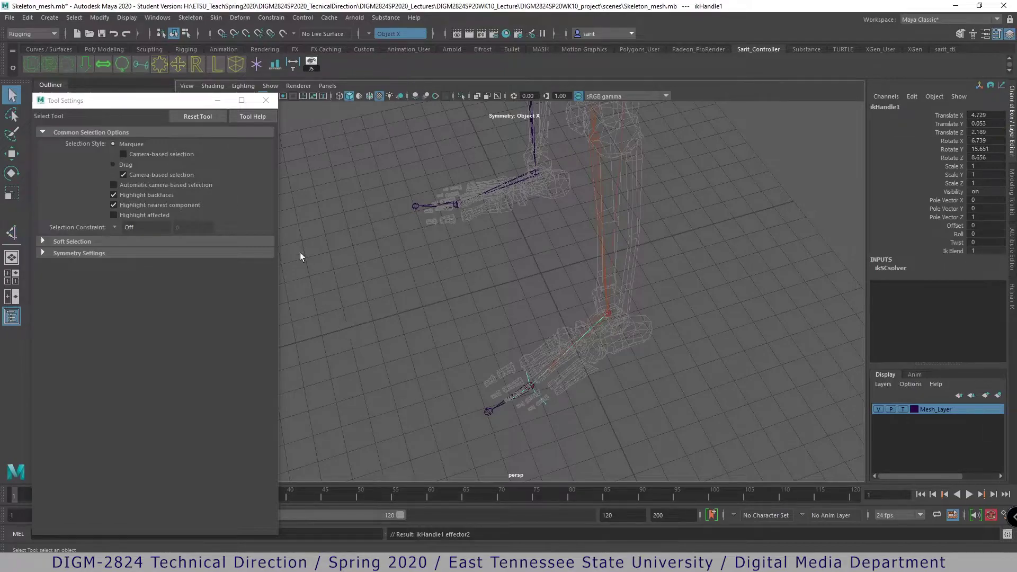
click(266, 100)
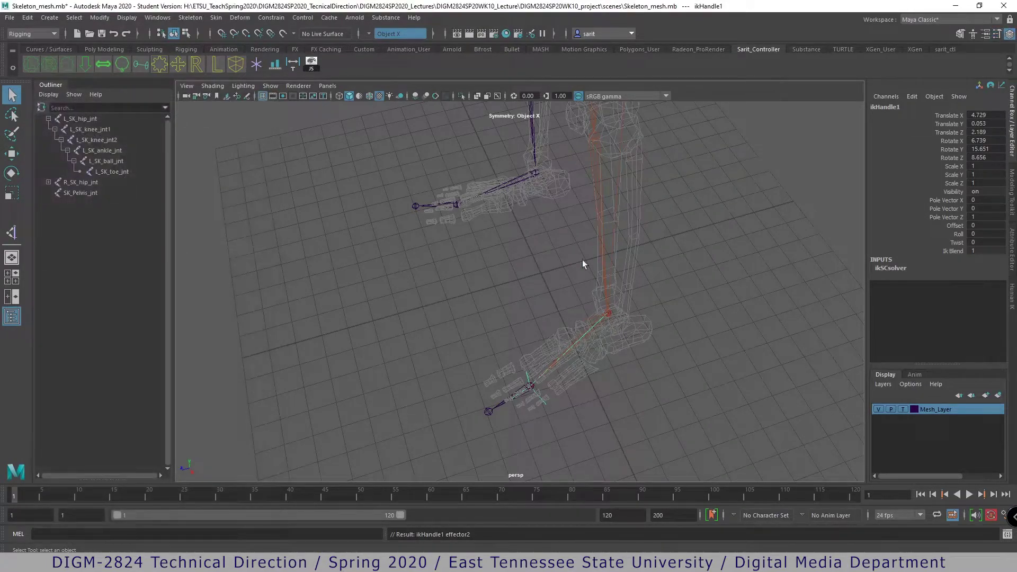
- Turn on the display of IK handles in the Outliner
click(881, 108)
click(871, 108)
click(79, 95)
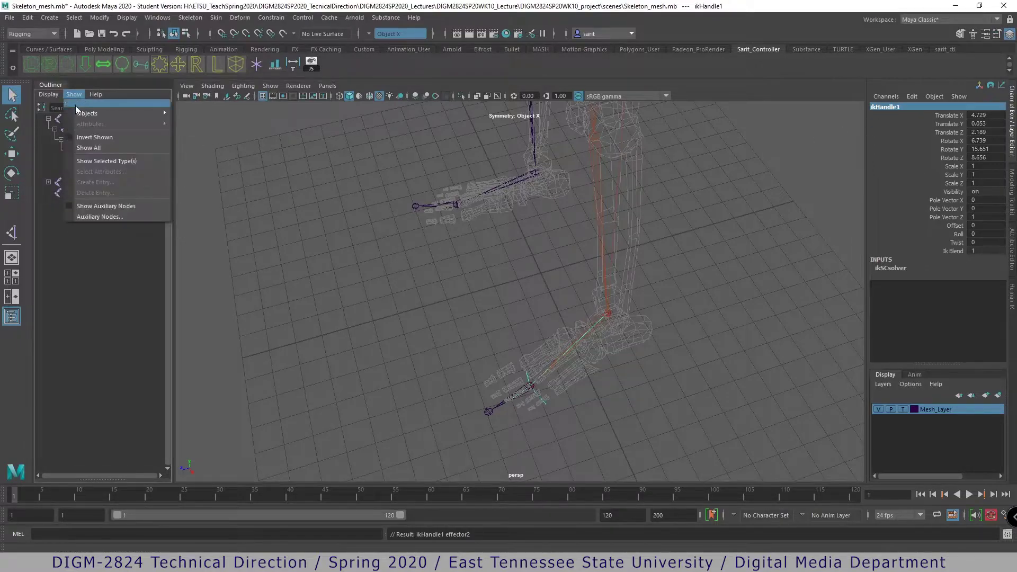
mouse_move(81, 115)
click(205, 210)
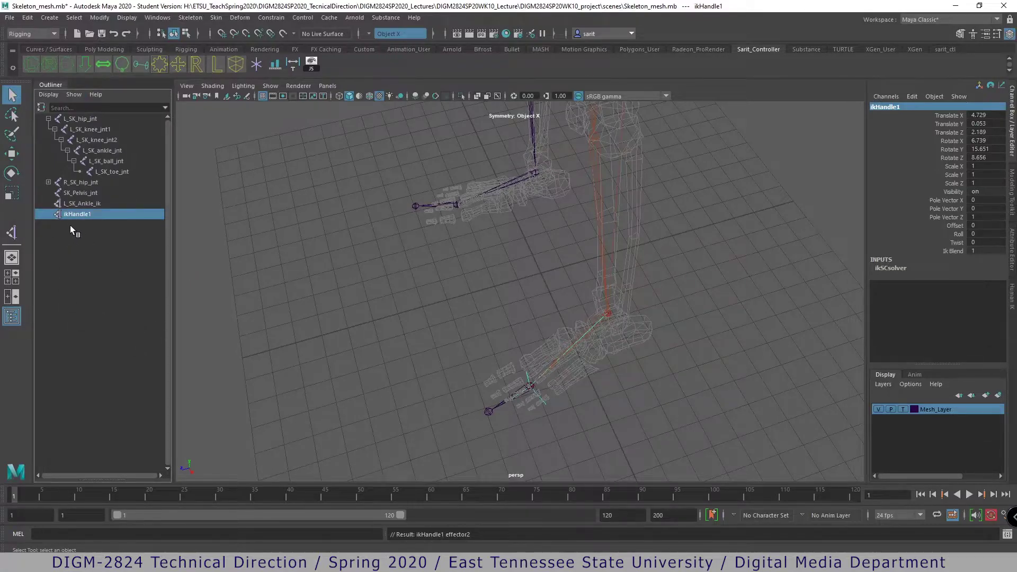
- Rename the left ankle-to-ball IK handle as L_SK_ball_ik
double_click(873, 106)
click(872, 108)
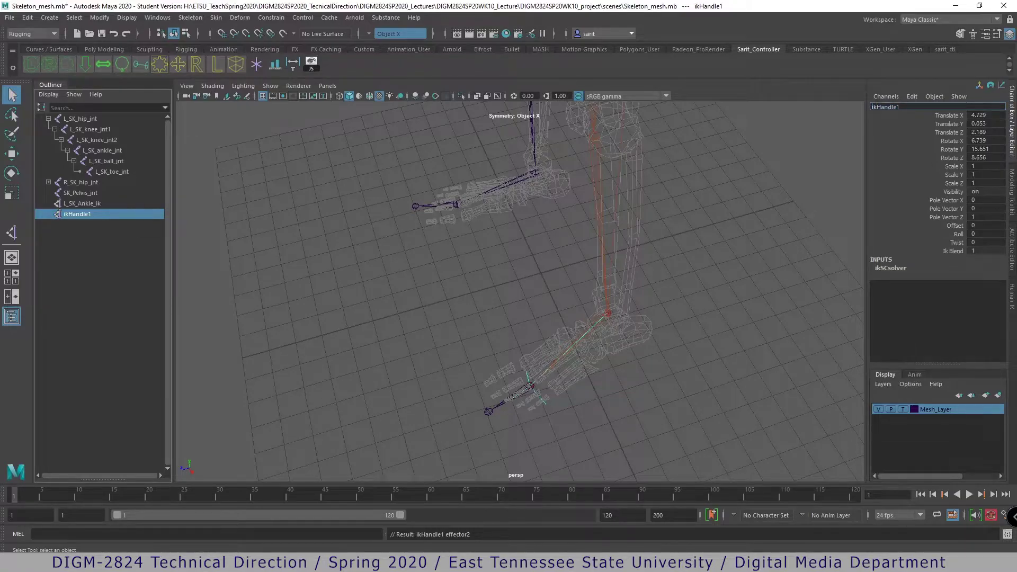
text(L_Sk_ball_)
drag(935, 108, 908, 107)
key(BackSpace)
key(Return)
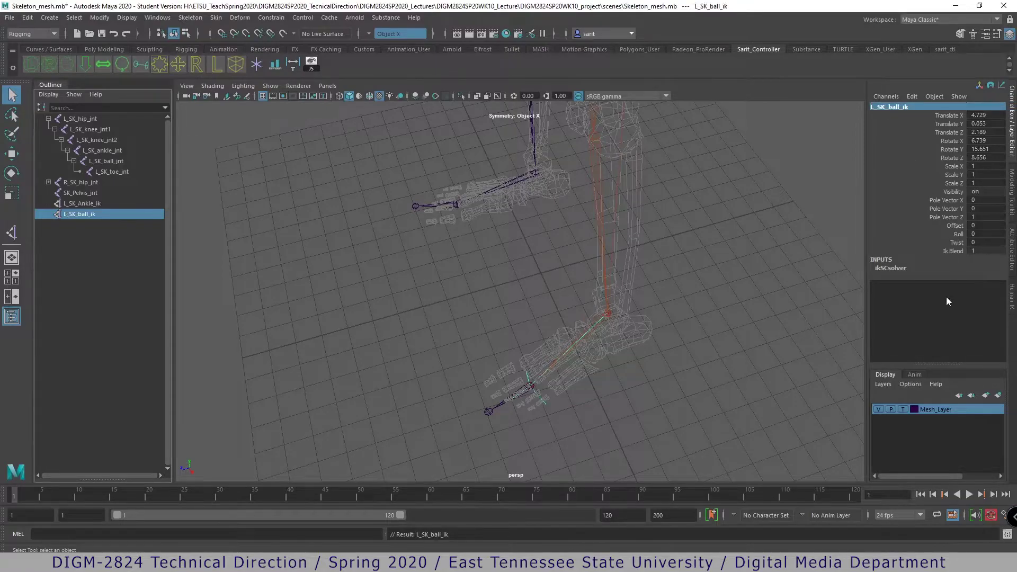
- Test both left IK handles by lowering L_SK_hip_jnt, and undo the move
alt+drag(764, 395, 575, 259)
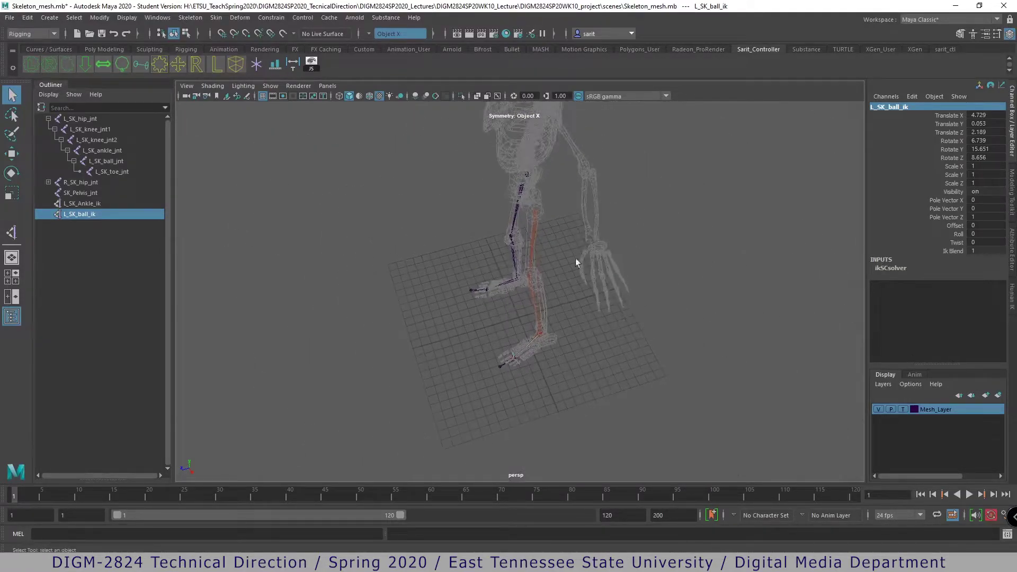
click(537, 212)
key(w)
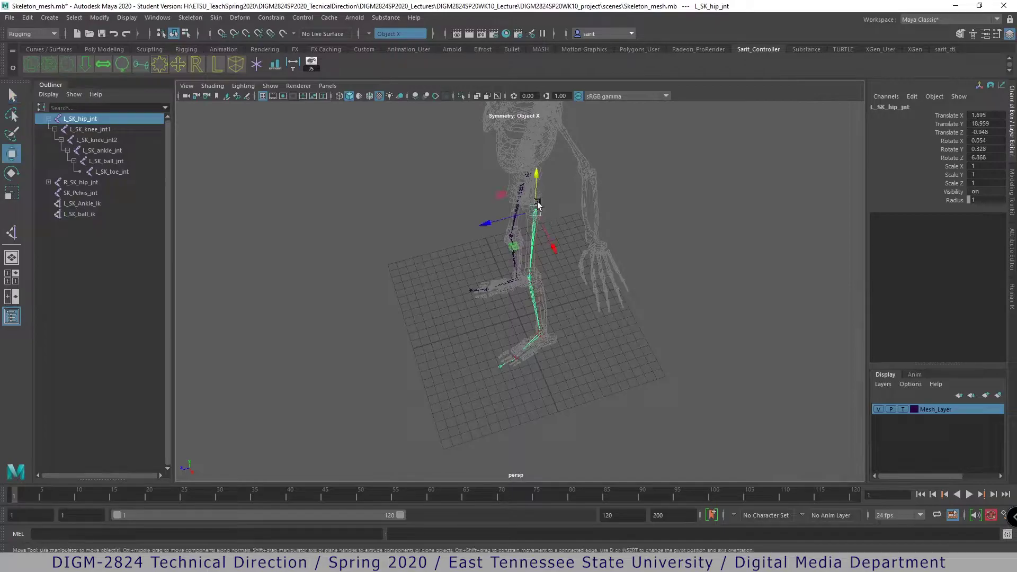
drag(538, 180, 542, 281)
key(ctrl+z)
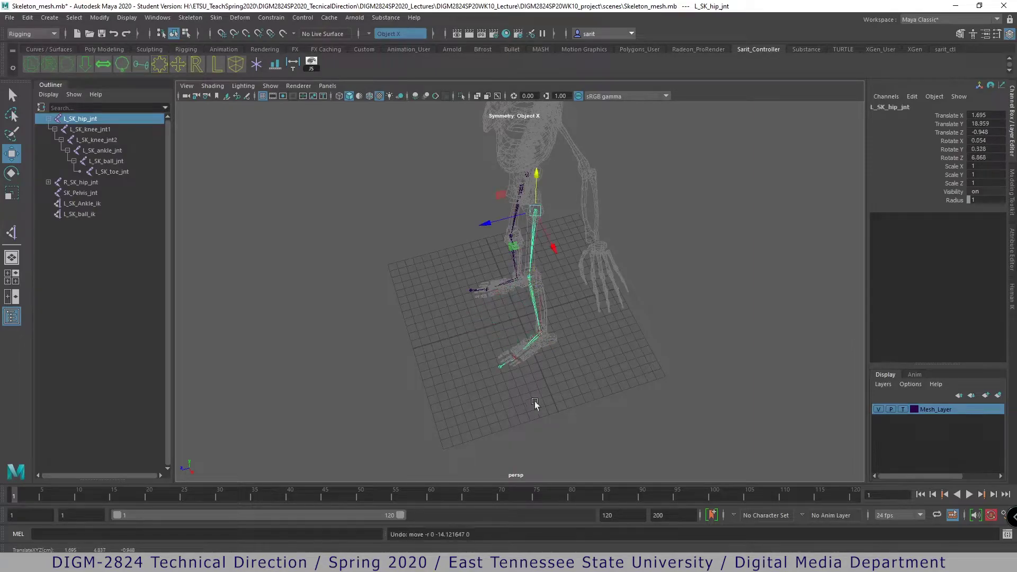
- Examine the left foot's ankle, ball and toe joints up close and from the side
alt+right_drag(535, 401, 725, 404)
alt+middle_drag(662, 402, 649, 329)
alt+drag(632, 347, 517, 386)
alt+right_drag(518, 386, 730, 390)
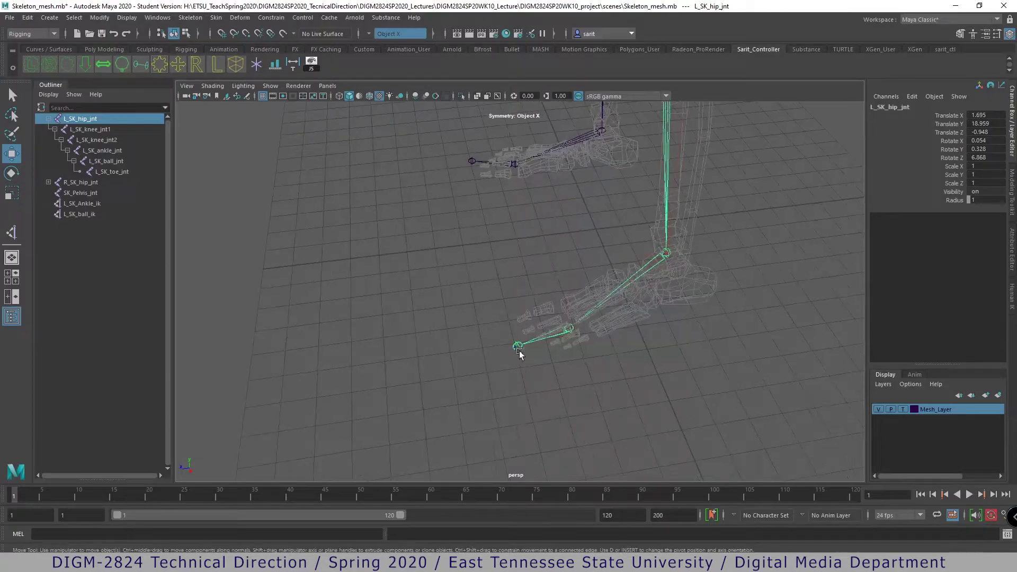
mouse_move(531, 351)
alt+mouse_down()
mouse_move(558, 371)
mouse_move(547, 363)
alt+mouse_up()
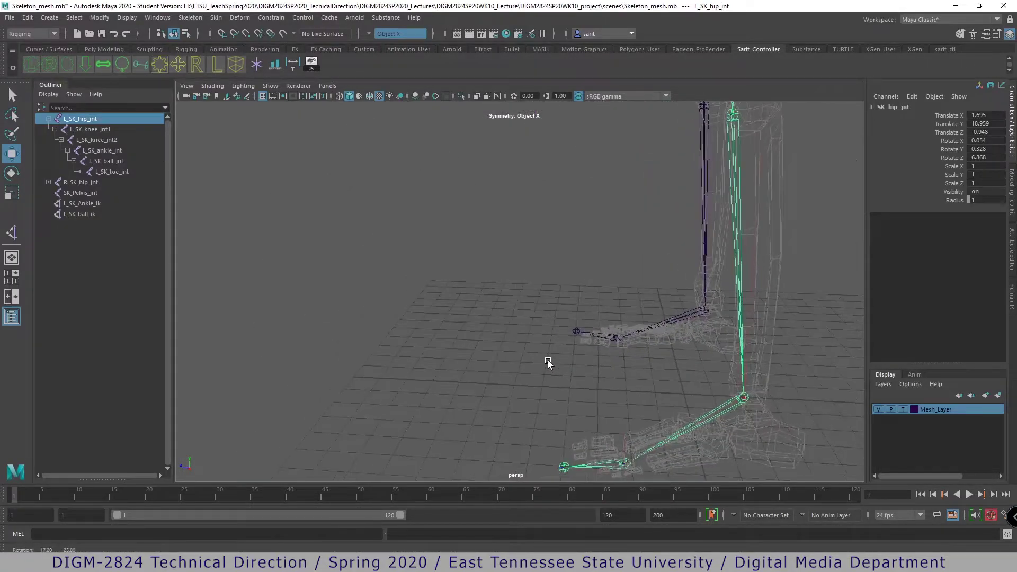
alt+middle_drag(736, 377, 704, 386)
alt+right_drag(703, 386, 431, 348)
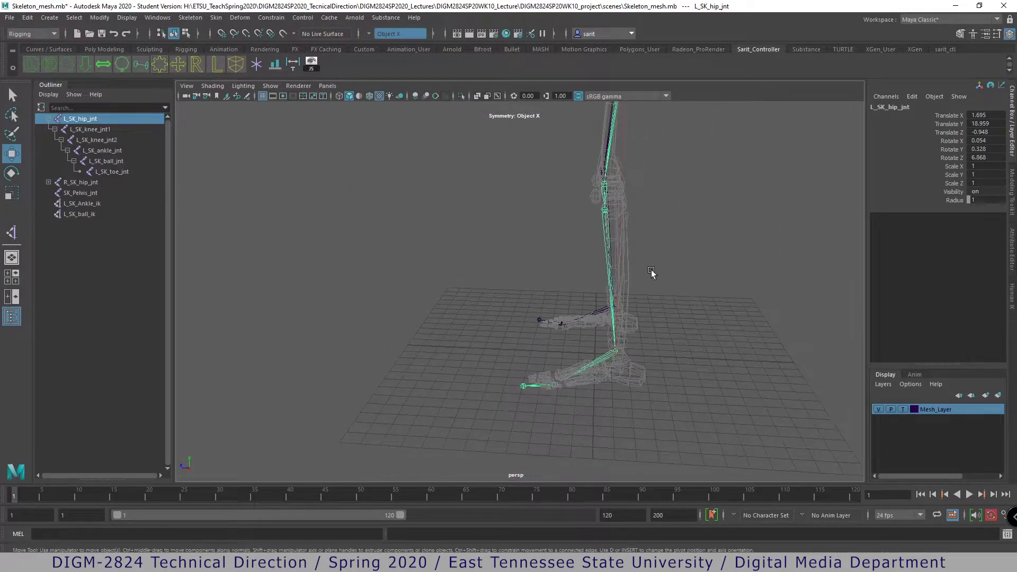
- Test the left leg's IK handles by moving L_SK_hip_jnt, and undo the move
alt+middle_drag(671, 349, 675, 447)
alt+right_drag(675, 447, 572, 386)
drag(551, 198, 424, 232)
key(ctrl+z)
- Create a Single-Chain Solver IK handle from L_SK_ball_jnt to L_SK_toe_jnt on the left foot
alt+middle_drag(593, 430, 600, 373)
alt+right_drag(601, 374, 647, 407)
alt+middle_drag(647, 407, 595, 383)
alt+drag(596, 382, 636, 392)
alt+middle_drag(635, 392, 542, 371)
alt+right_drag(543, 371, 585, 394)
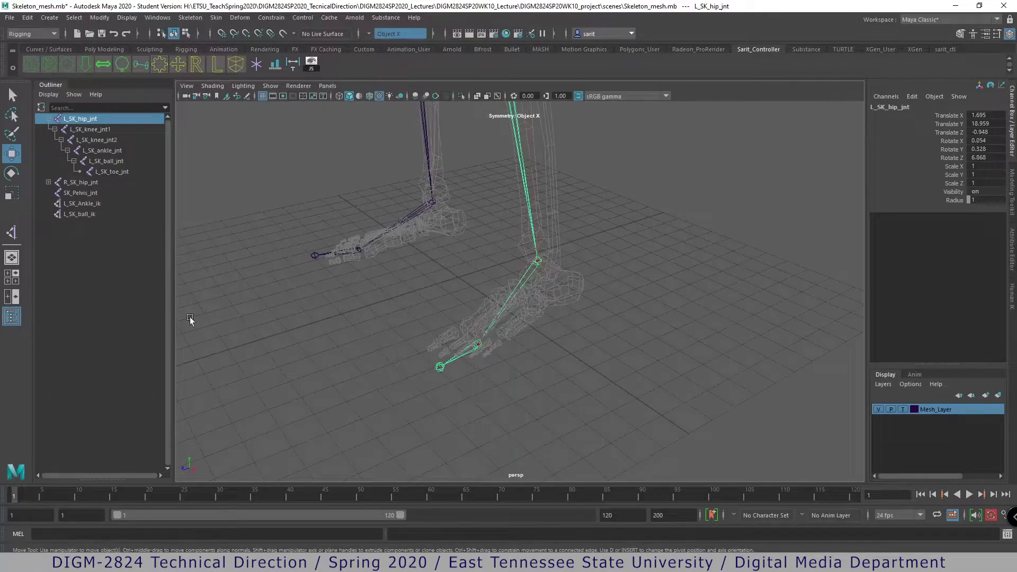
double_click(11, 235)
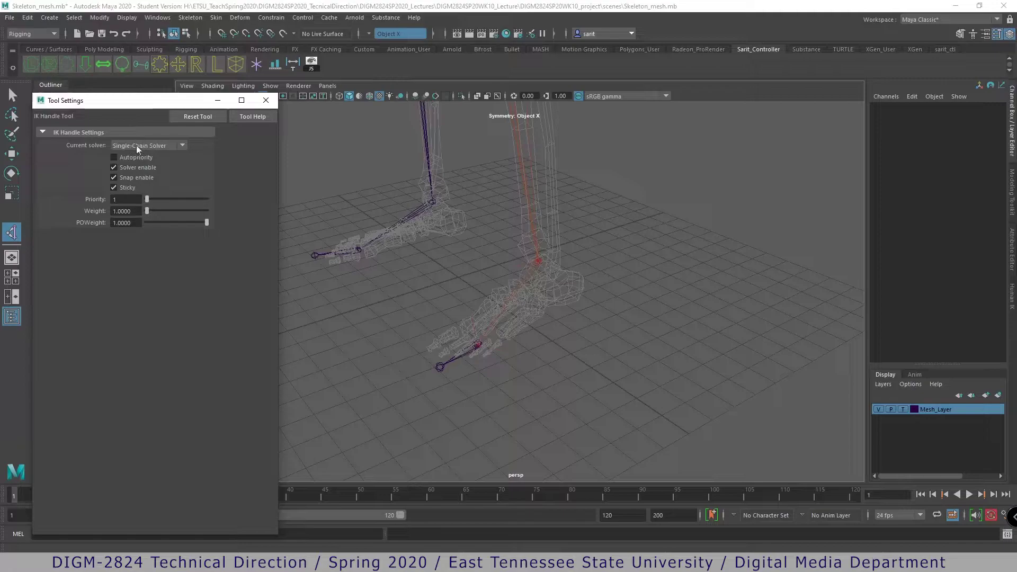
click(265, 100)
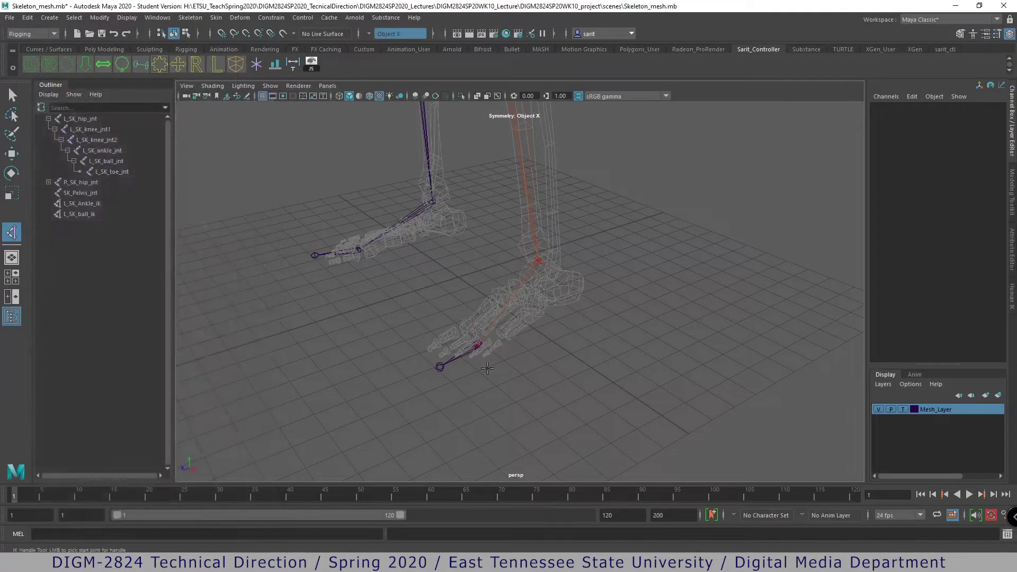
scroll(550, 376, up, 3)
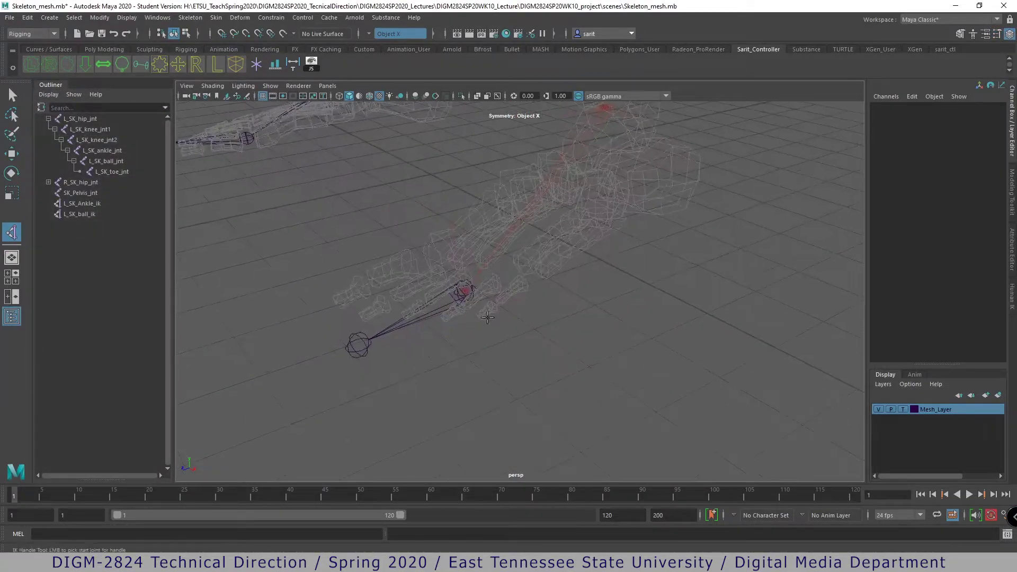
click(470, 297)
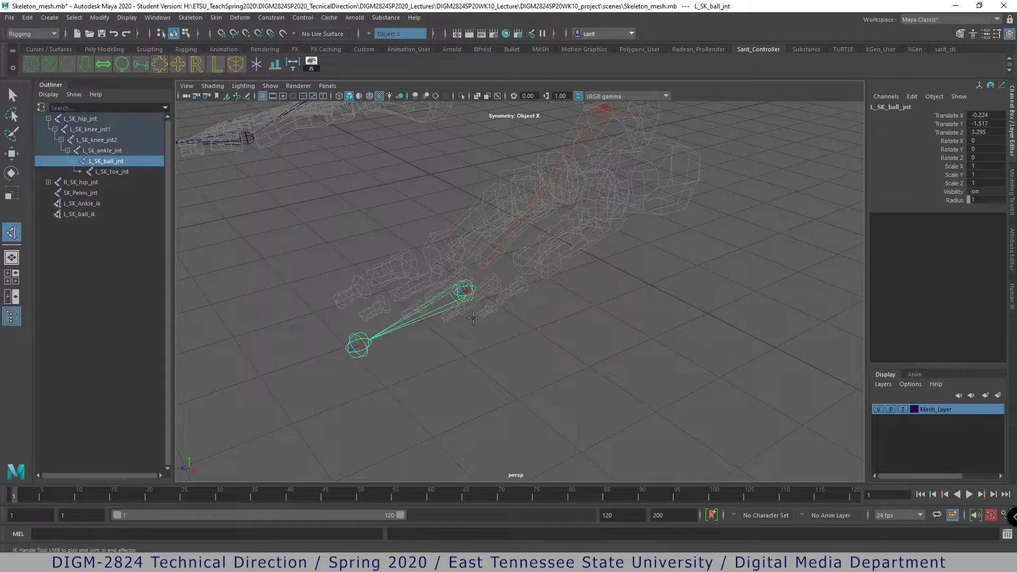
click(362, 354)
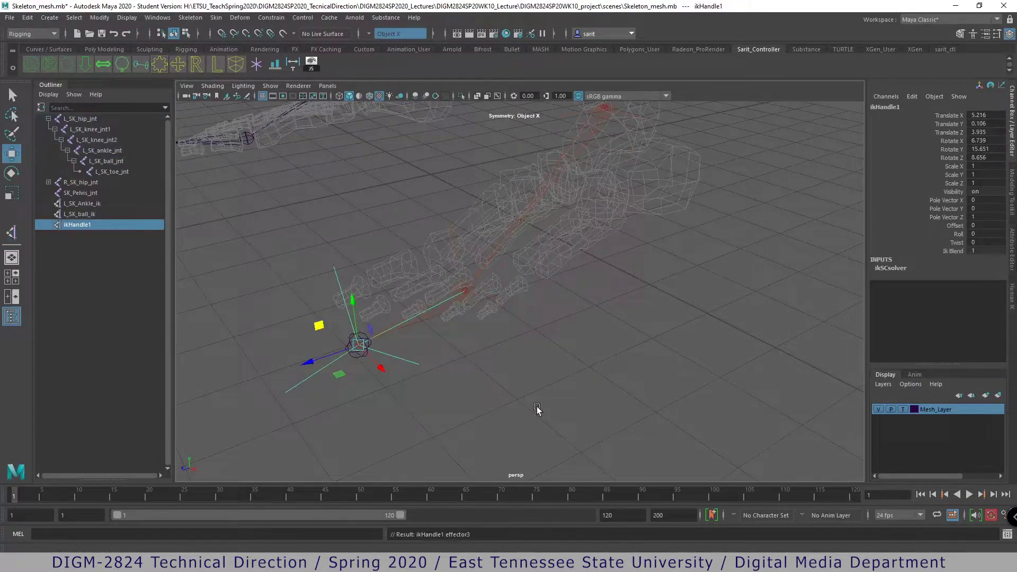
- Rename the left ball-to-toe IK handle as L_SK_toe_ik
double_click(883, 108)
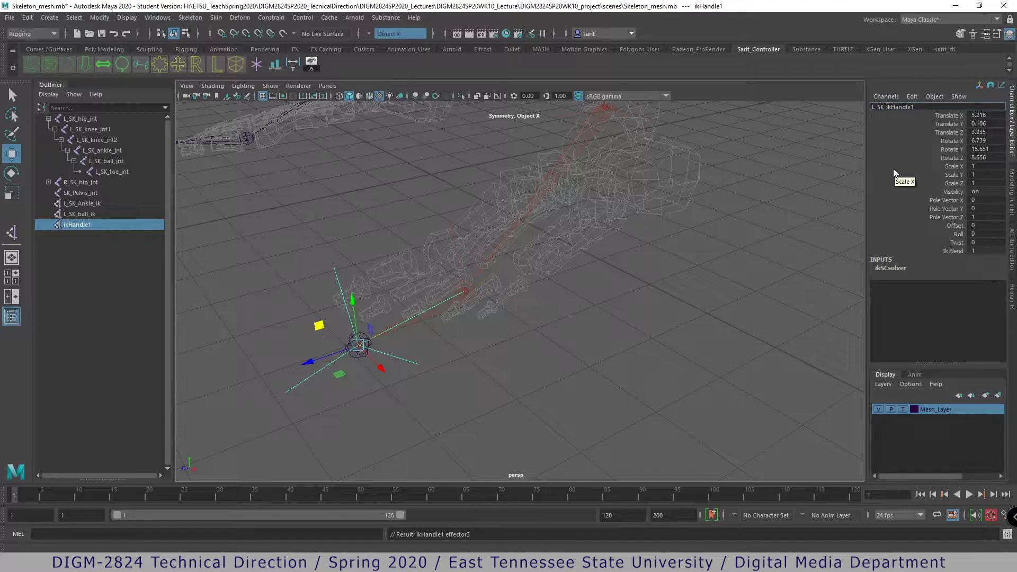
text(toe_)
drag(901, 106, 926, 107)
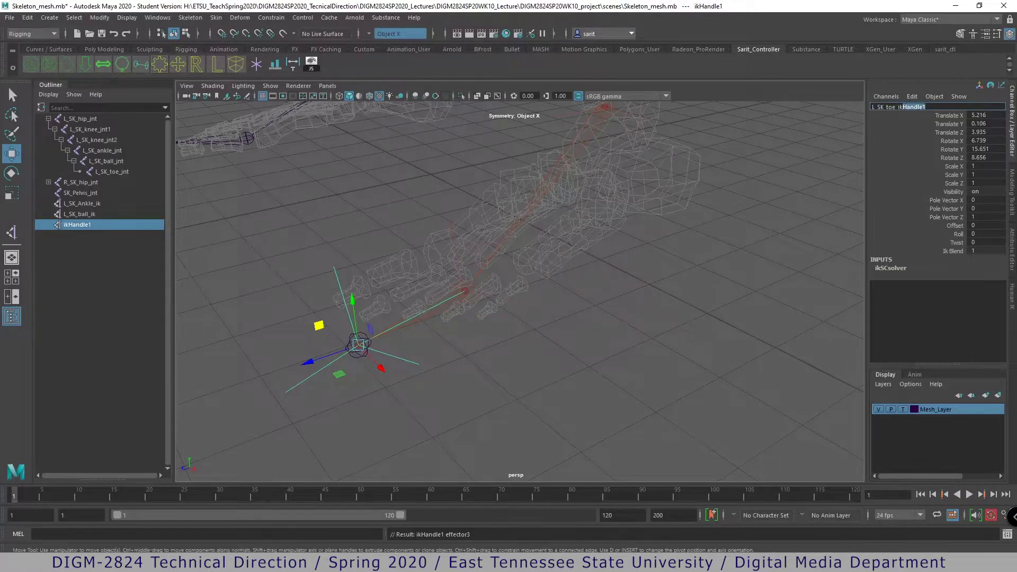
key(BackSpace)
key(Return)
- Test the left foot's behaviour by moving L_SK_Ankle_ik down and then forward, undoing each move
alt+drag(718, 185, 656, 392)
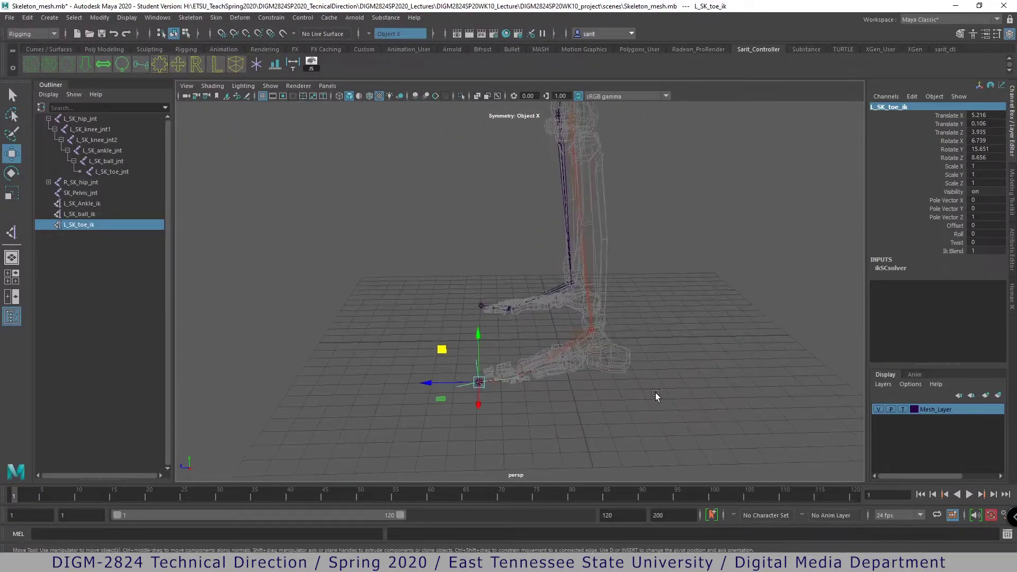
alt+right_drag(559, 385, 728, 370)
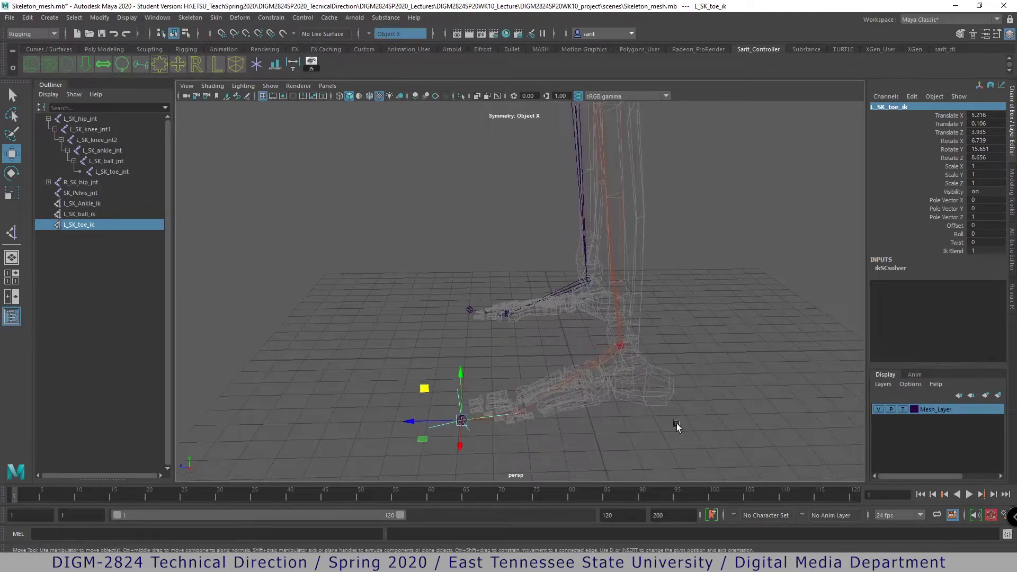
alt+middle_drag(587, 448, 572, 422)
alt+right_drag(572, 422, 703, 404)
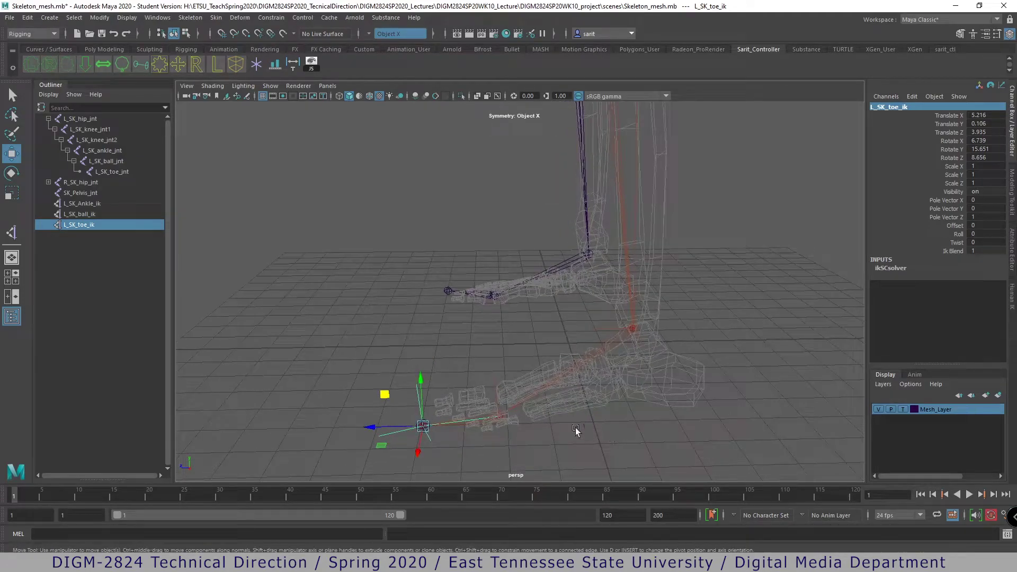
click(504, 420)
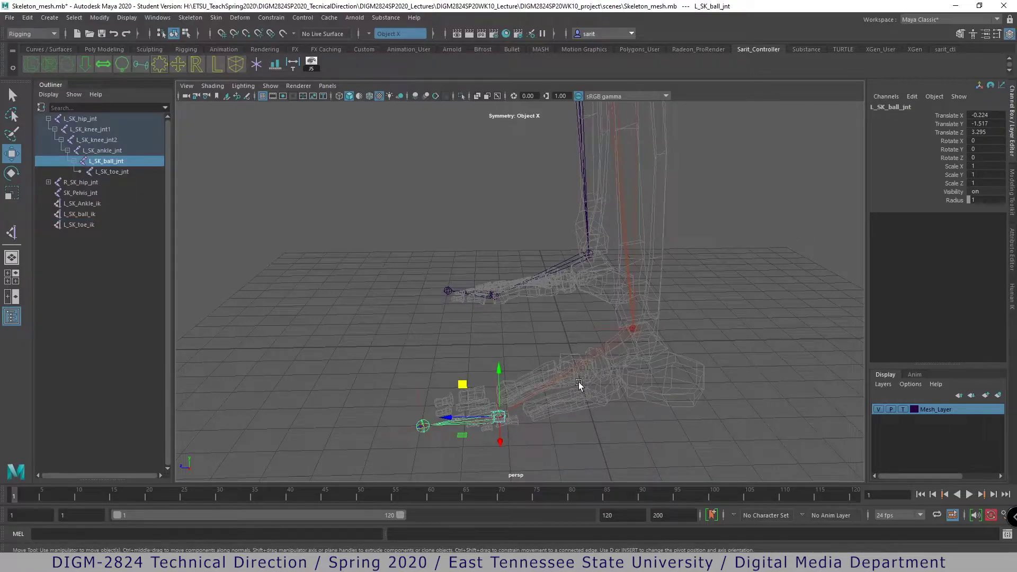
click(594, 430)
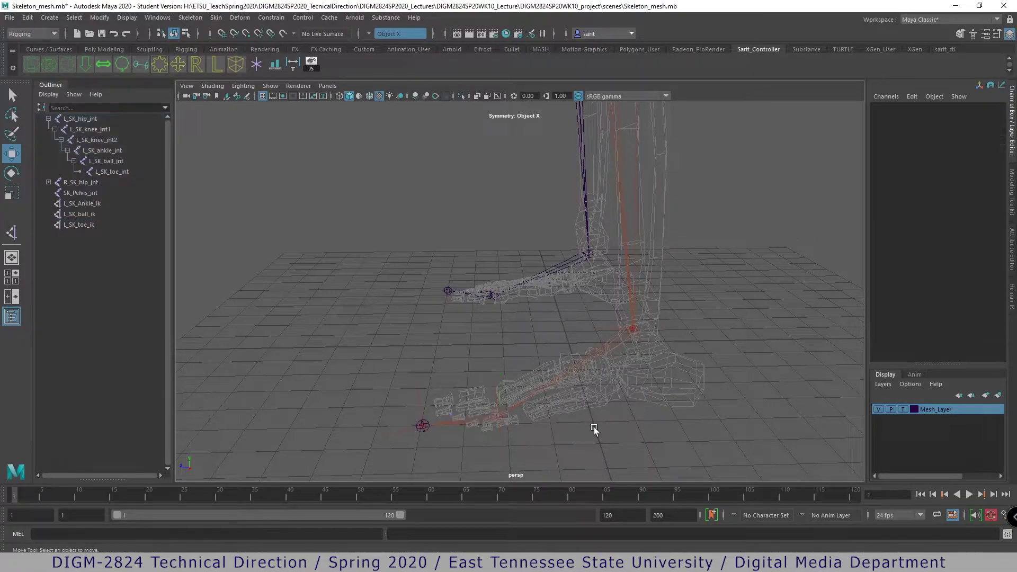
click(629, 328)
mouse_move(598, 296)
mouse_down()
mouse_move(531, 265)
mouse_move(477, 265)
mouse_move(516, 262)
mouse_move(577, 304)
mouse_move(549, 275)
mouse_move(439, 265)
mouse_move(574, 290)
mouse_move(595, 313)
mouse_up()
key(ctrl+z)
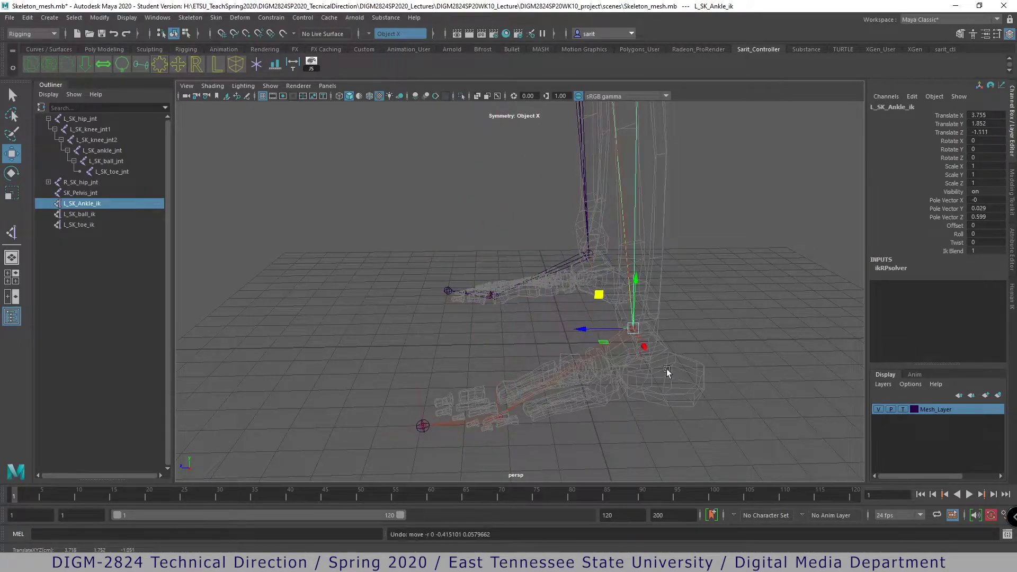
drag(593, 297, 478, 290)
key(ctrl+z)
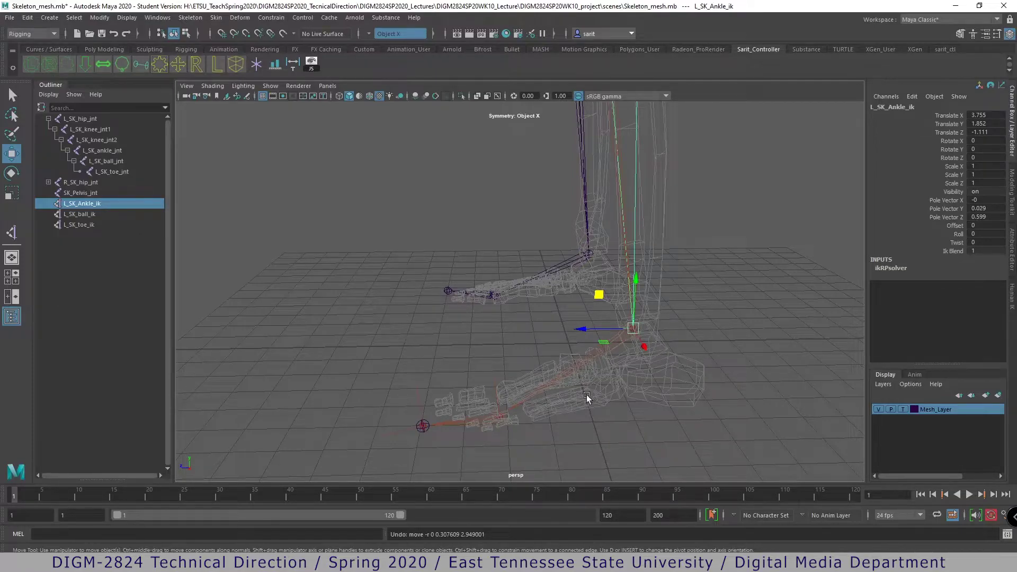
- Group L_SK_Ankle_ik on its own and name the group L_SK_Ankle_ik_gp
click(26, 19)
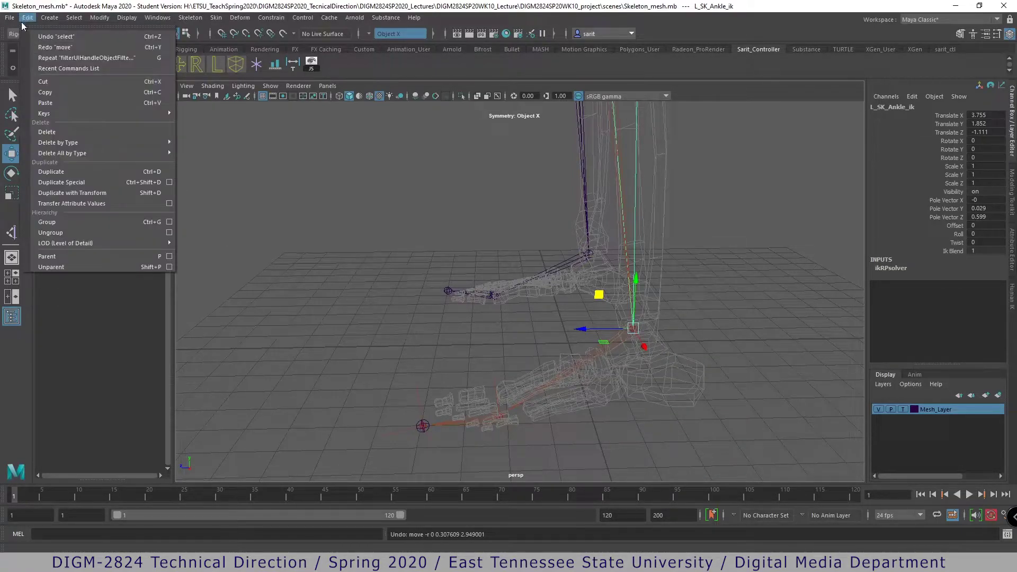
click(65, 223)
click(48, 224)
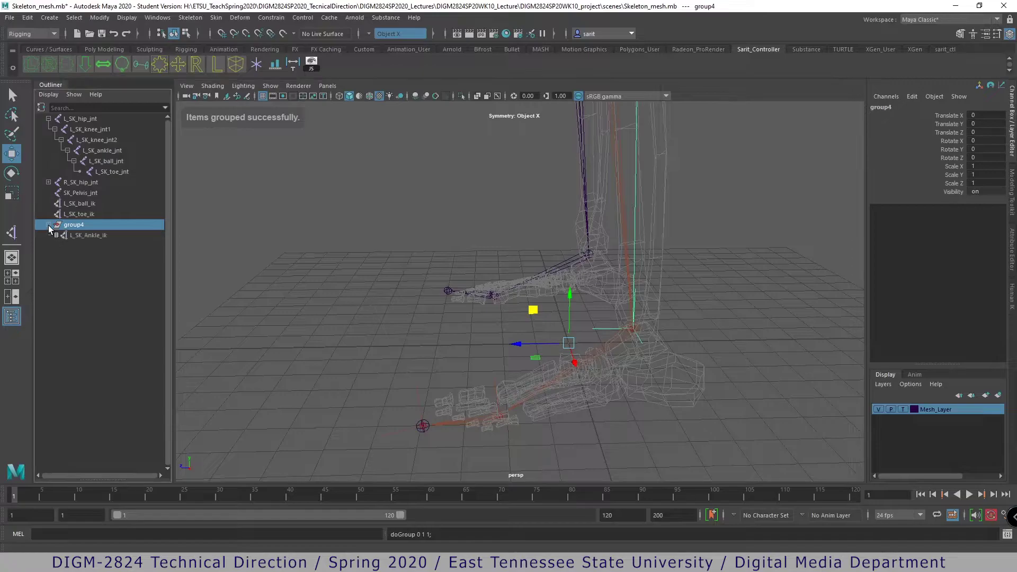
double_click(87, 235)
key(ctrl+c)
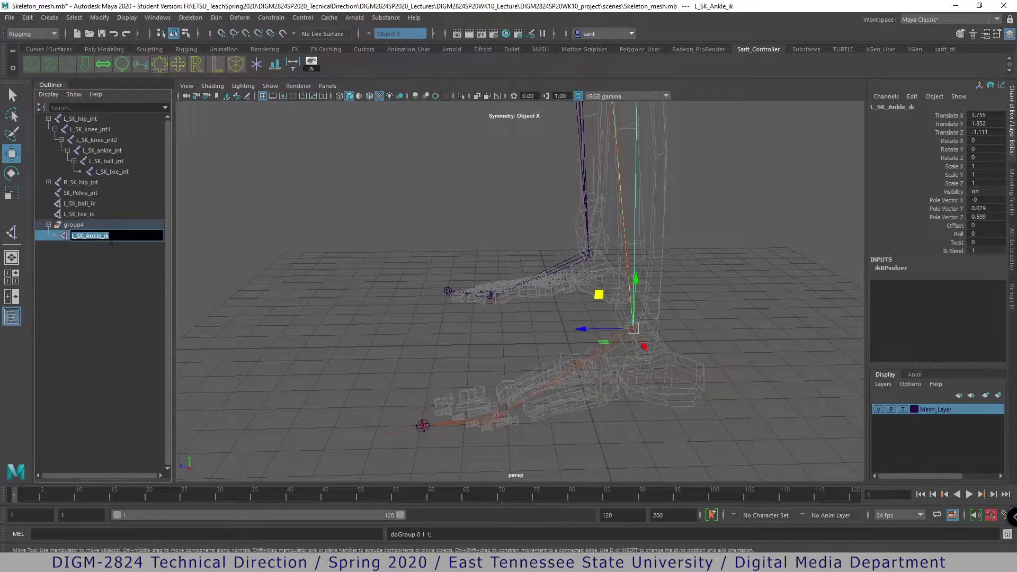
double_click(83, 226)
key(ctrl+v)
text(_gp)
key(Return)
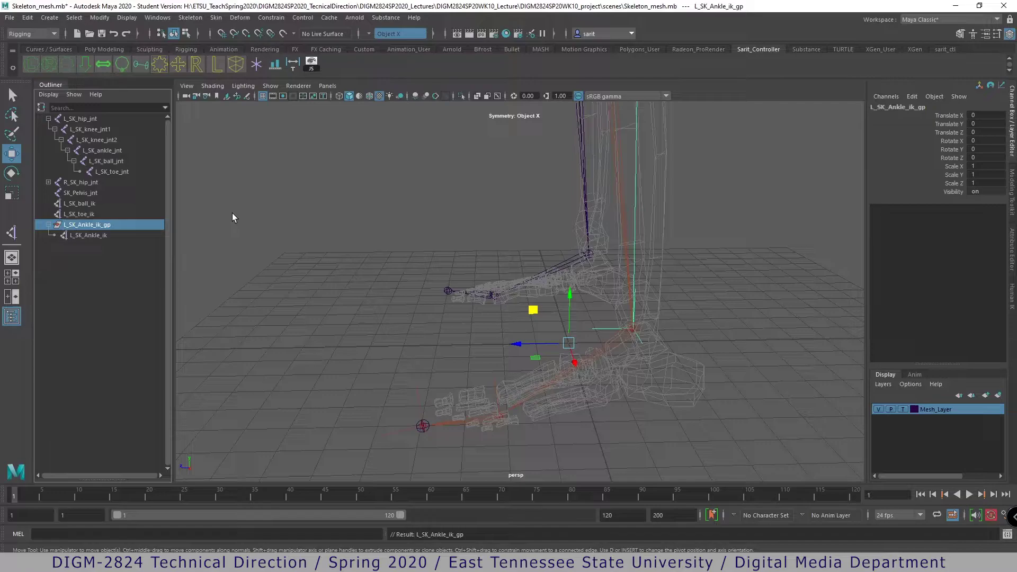
- Snap the pivot of L_SK_Ankle_ik_gp to the left foot's ball joint
alt+drag(586, 395, 680, 388)
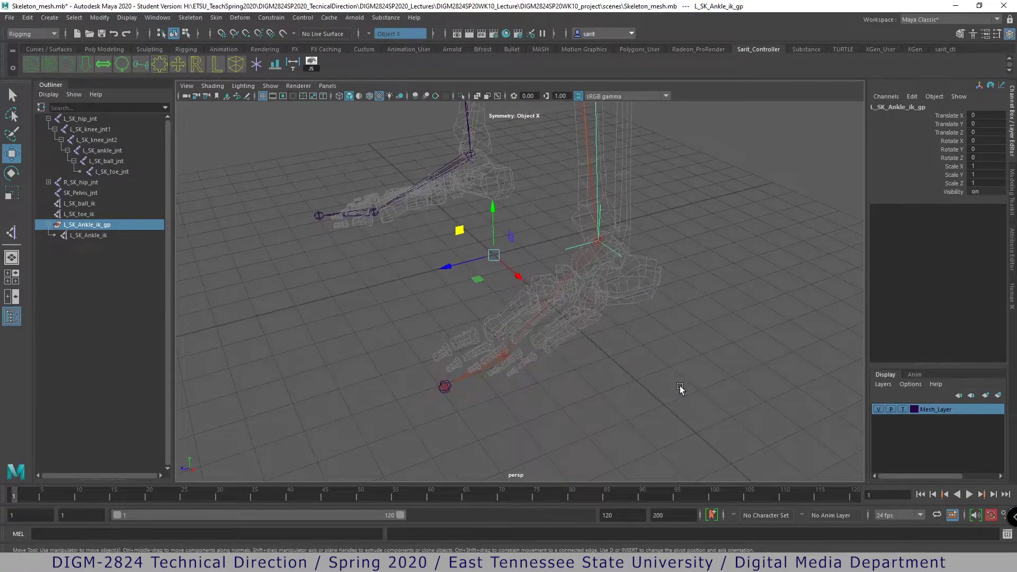
alt+right_drag(565, 424, 741, 374)
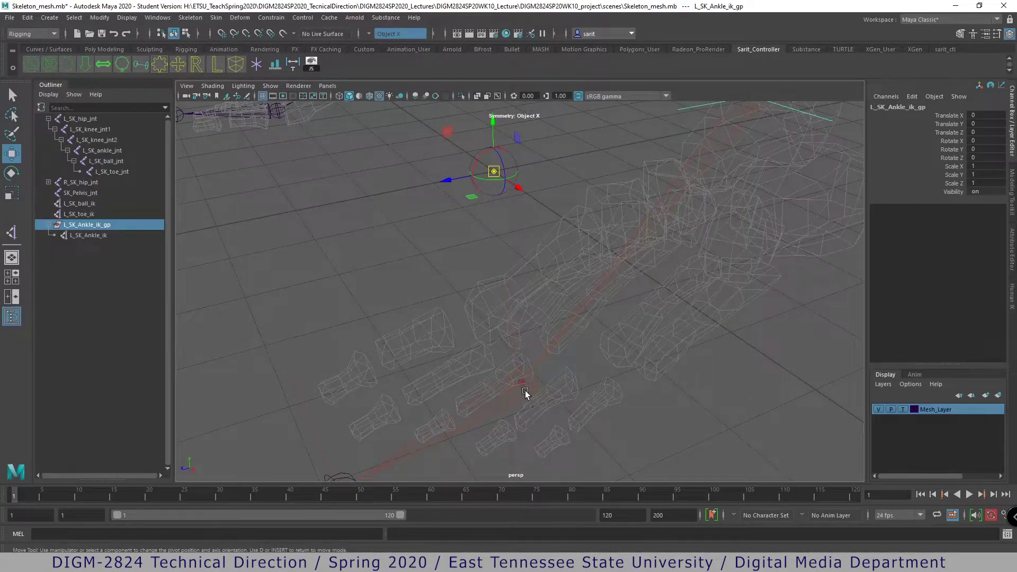
key(v)
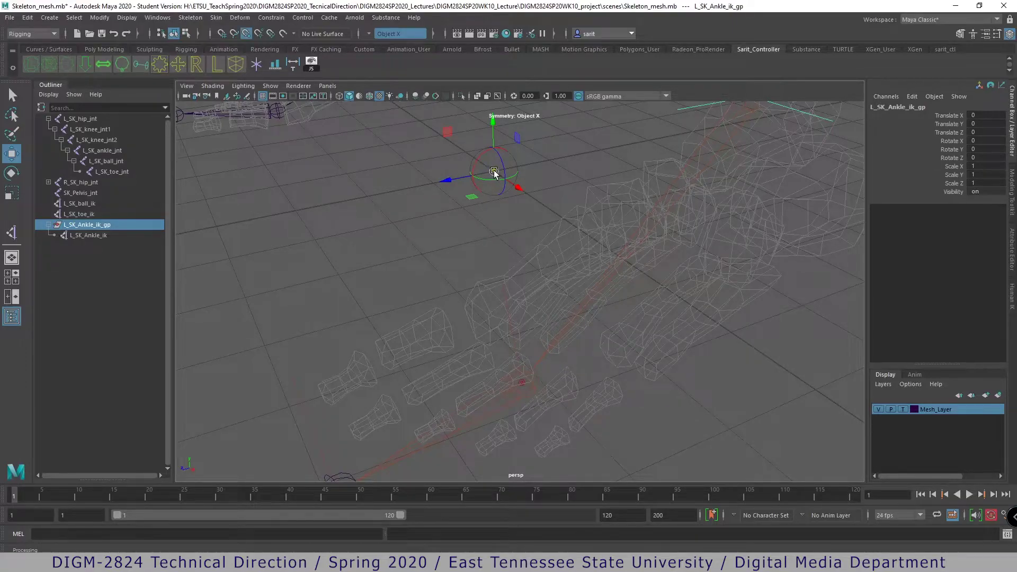
drag(493, 172, 522, 384)
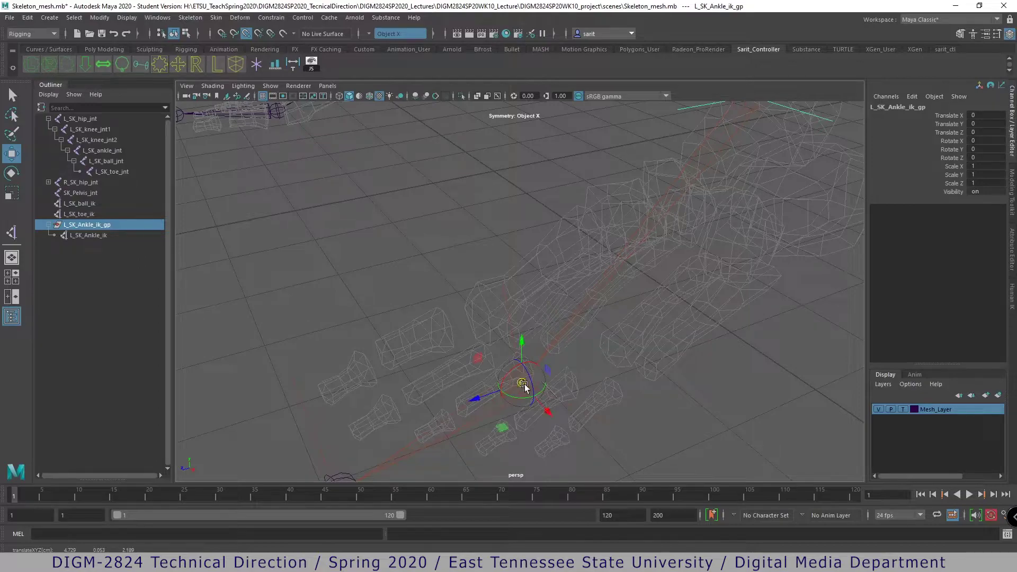
alt+right_drag(479, 400, 666, 392)
alt+drag(666, 392, 678, 413)
mouse_move(677, 413)
alt+middle_down()
mouse_move(689, 429)
mouse_move(685, 240)
mouse_move(688, 407)
alt+middle_up()
alt+right_drag(689, 408, 733, 339)
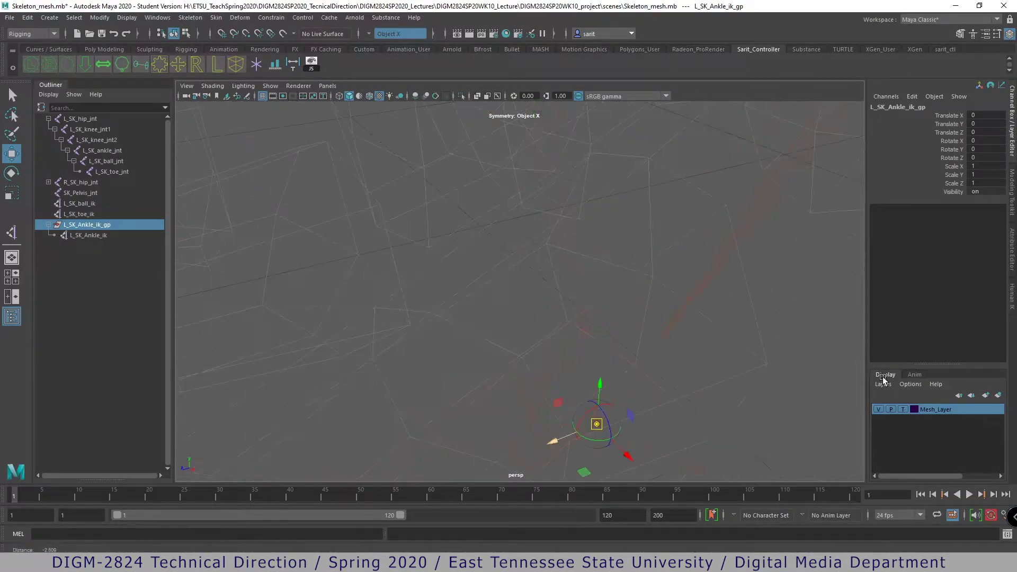
key(d)
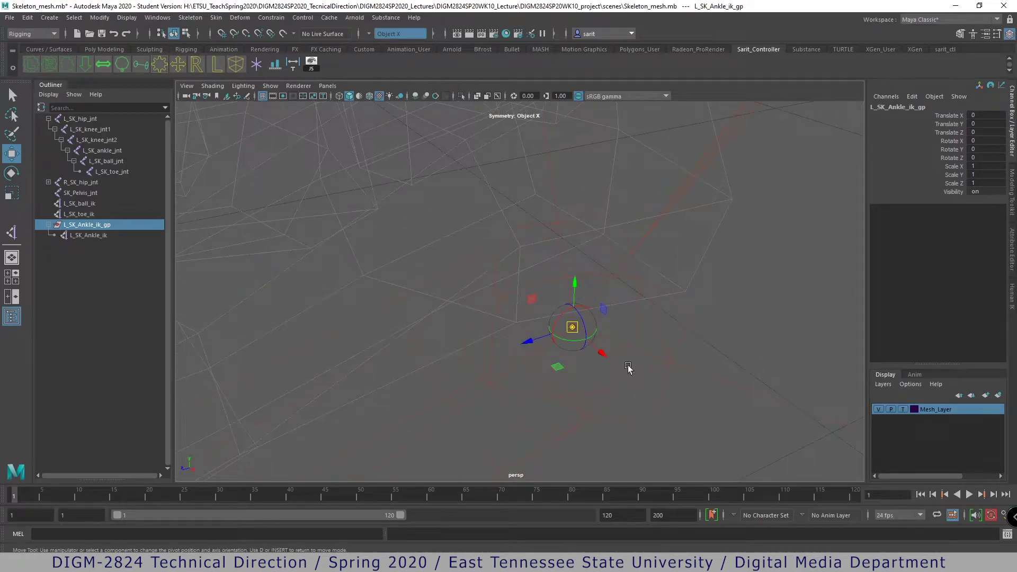
alt+right_drag(597, 363, 277, 343)
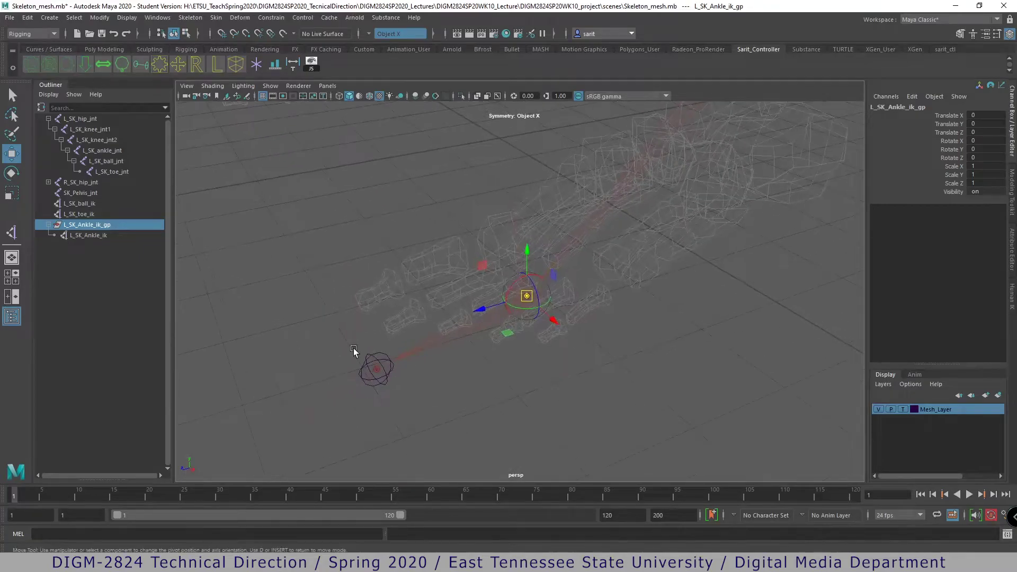
key(d)
- Test the heel lift by rotating L_SK_Ankle_ik_gp about 41 degrees around X, and undo the rotation
alt+drag(640, 391, 513, 370)
key(e)
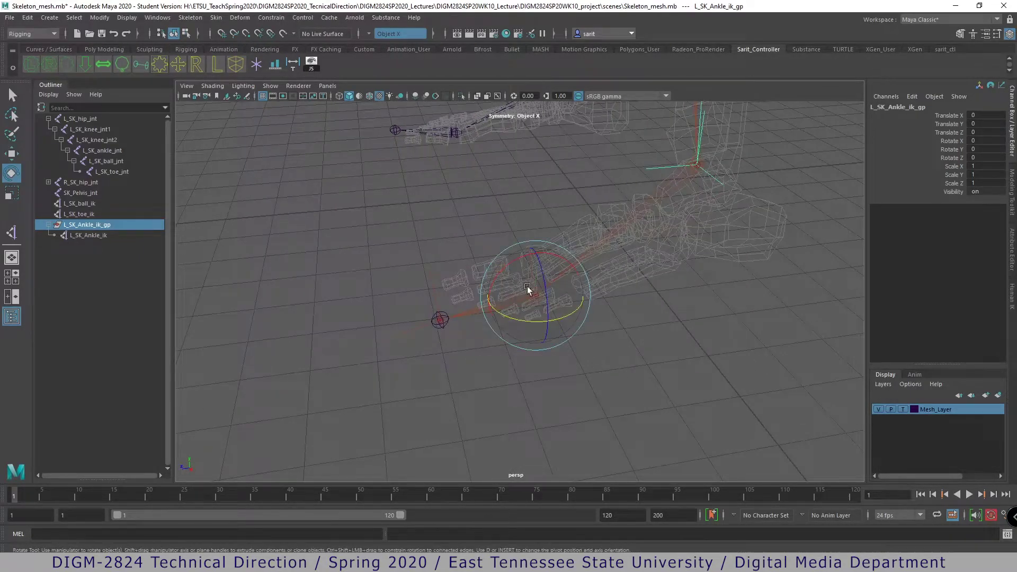
drag(513, 266, 490, 281)
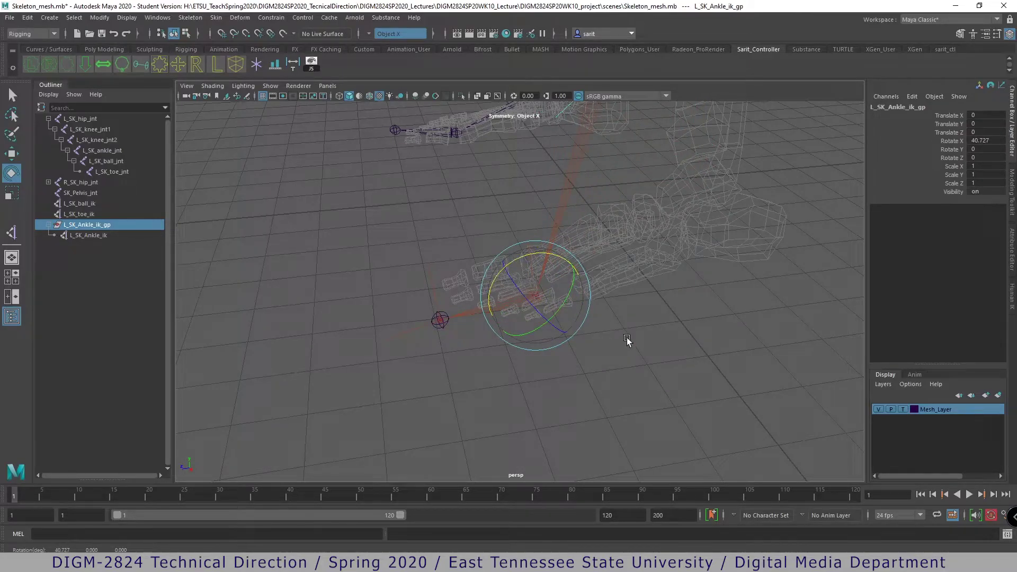
key(ctrl+z)
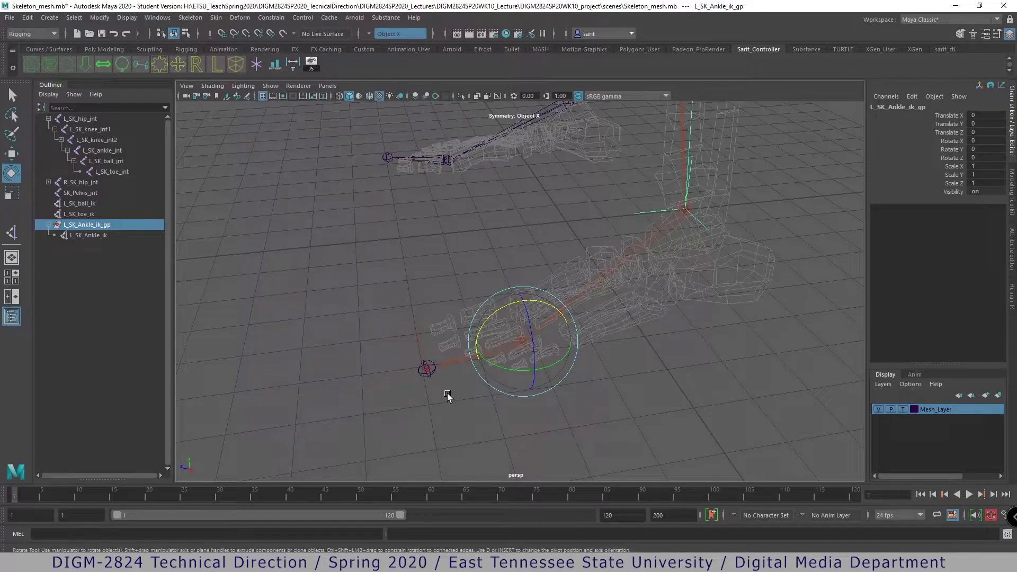
- Test the toe bend by moving L_SK_toe_ik down and back, and undo the move
click(428, 370)
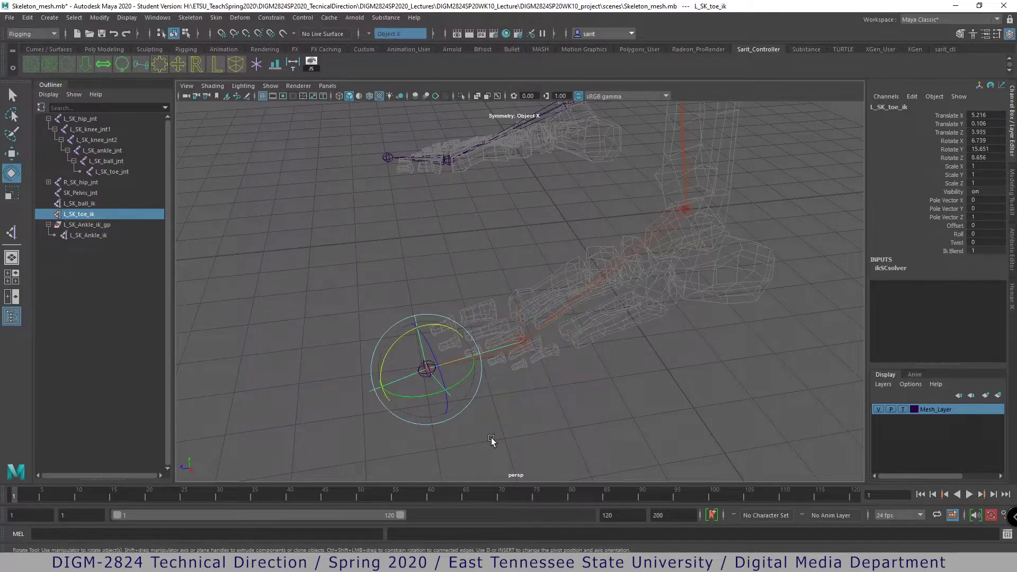
key(w)
alt+drag(497, 415, 422, 346)
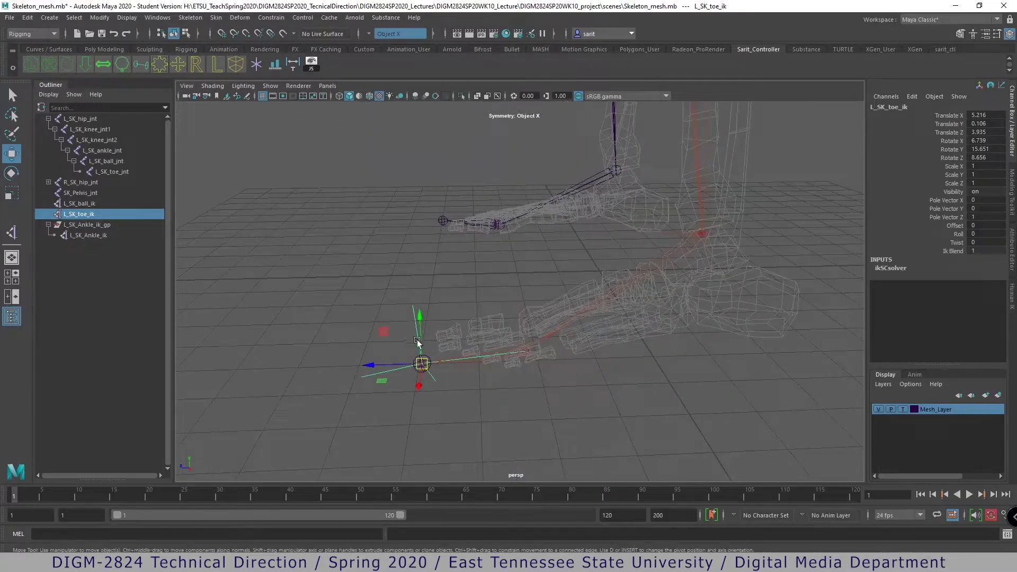
middle_drag(386, 336, 438, 414)
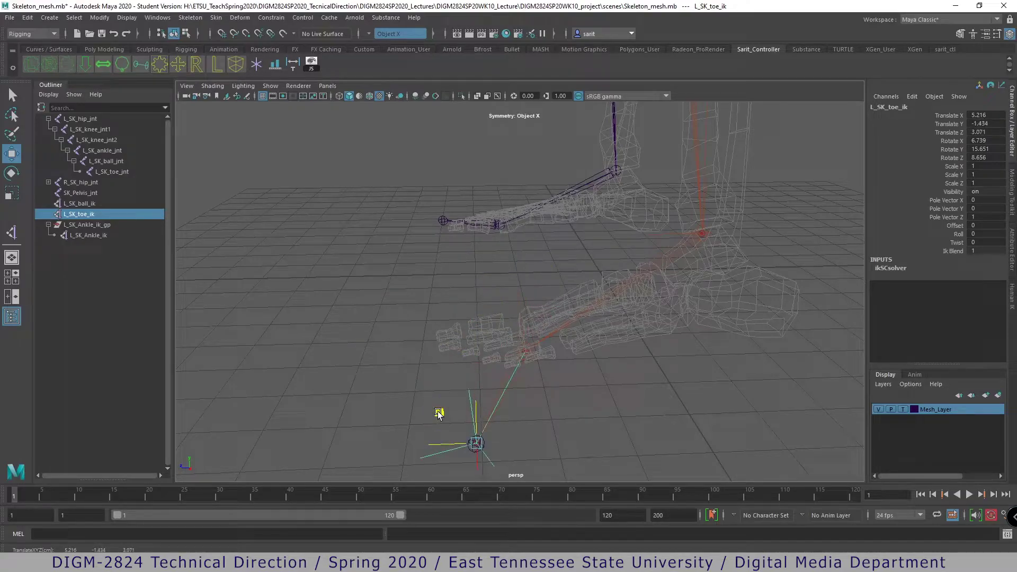
key(ctrl+z)
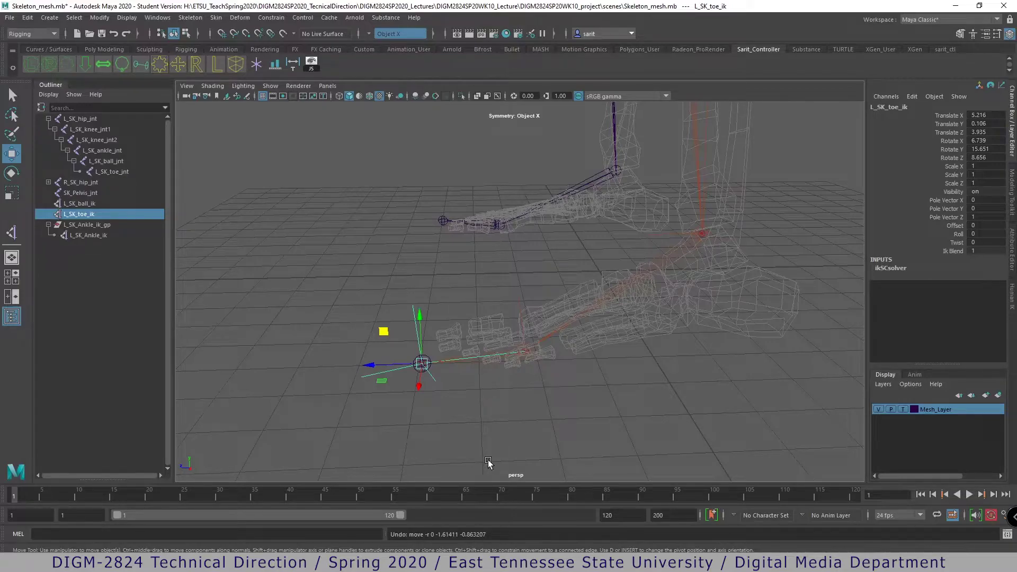
- Group L_SK_toe_ik on its own and snap the new group's pivot to the left foot's ball joint
click(27, 17)
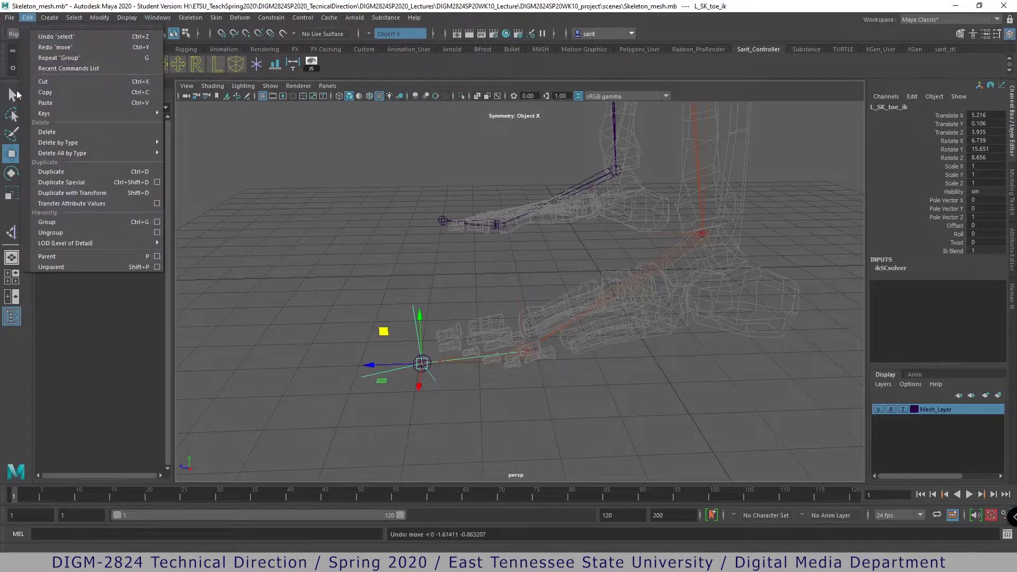
click(47, 222)
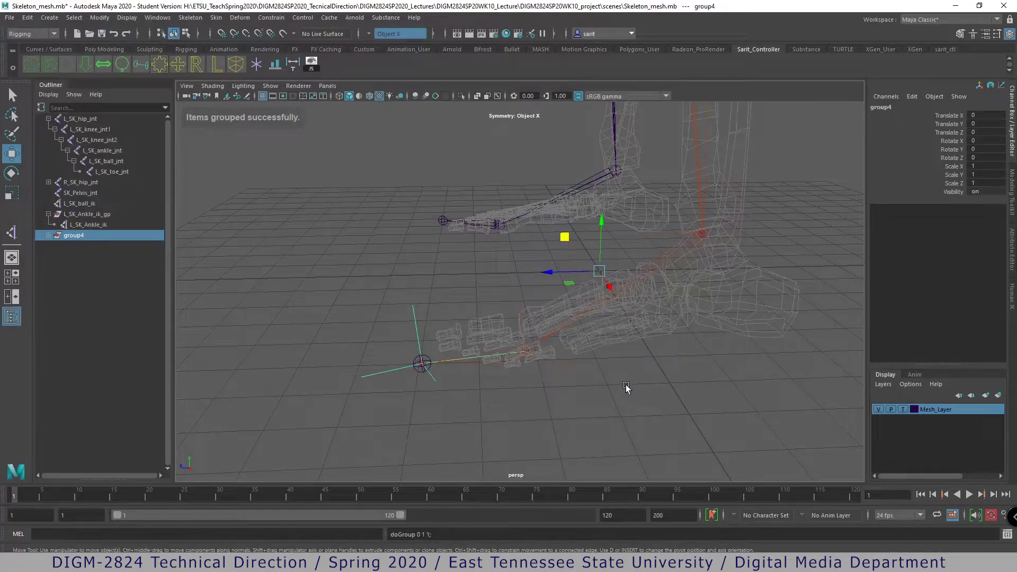
key(Insert)
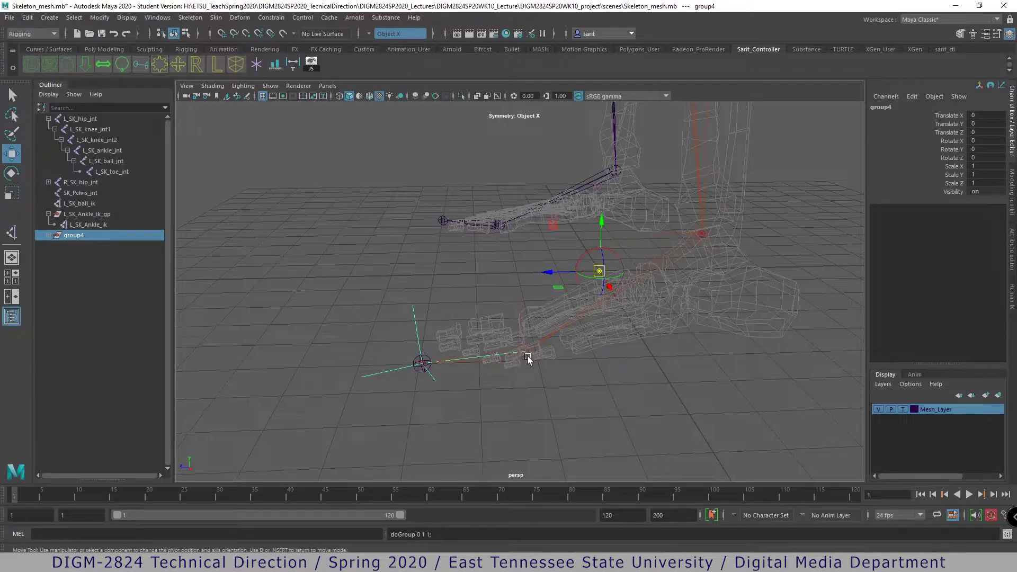
key(v)
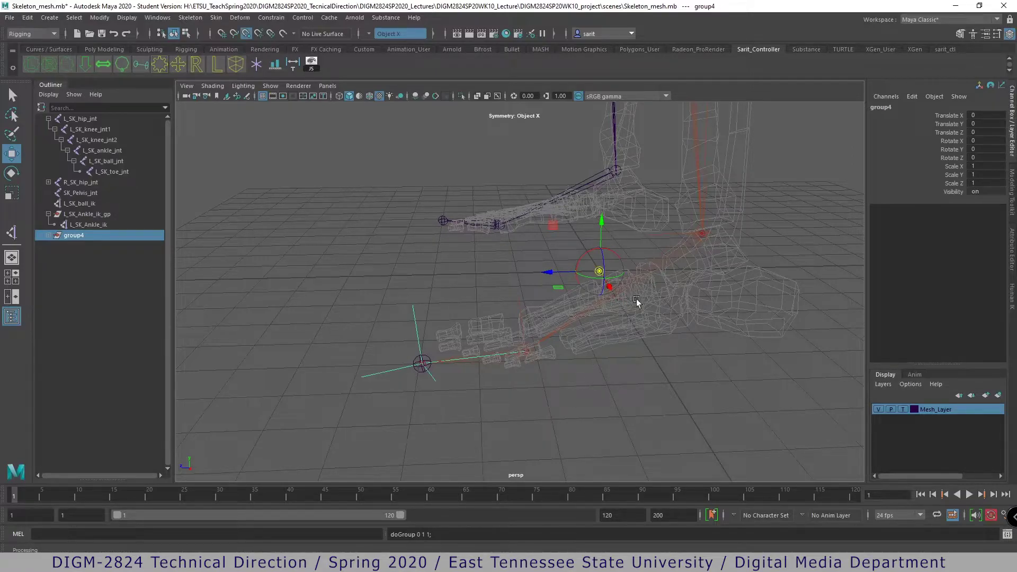
drag(599, 271, 524, 351)
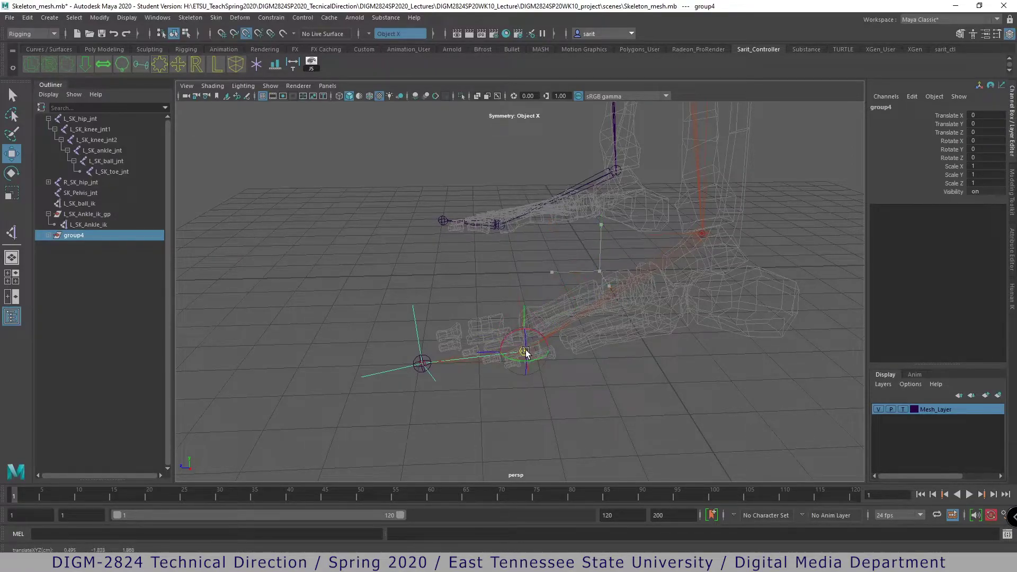
alt+right_drag(465, 404, 900, 448)
alt+middle_drag(640, 294, 618, 251)
alt+drag(619, 251, 628, 306)
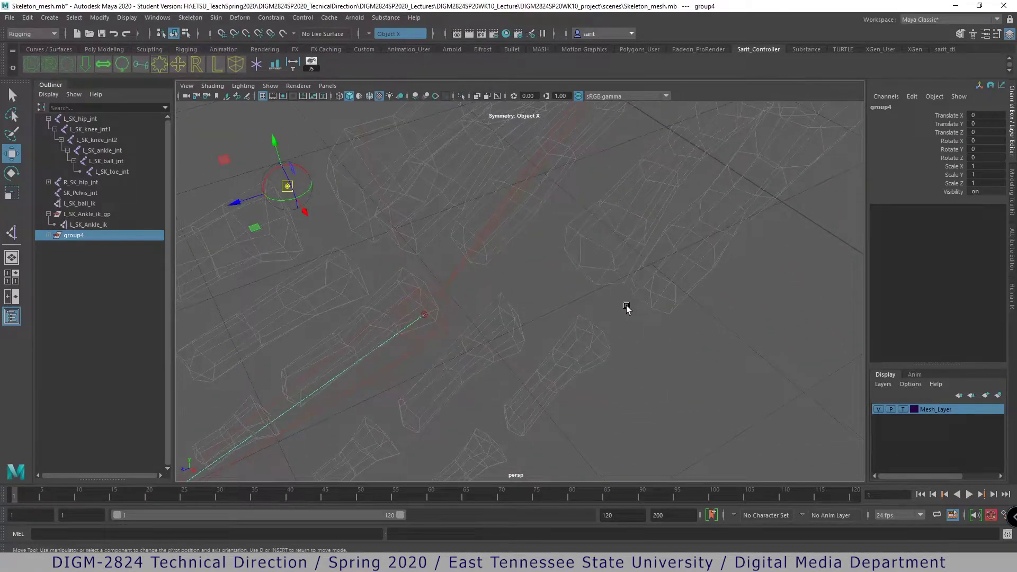
key(v)
drag(285, 185, 424, 315)
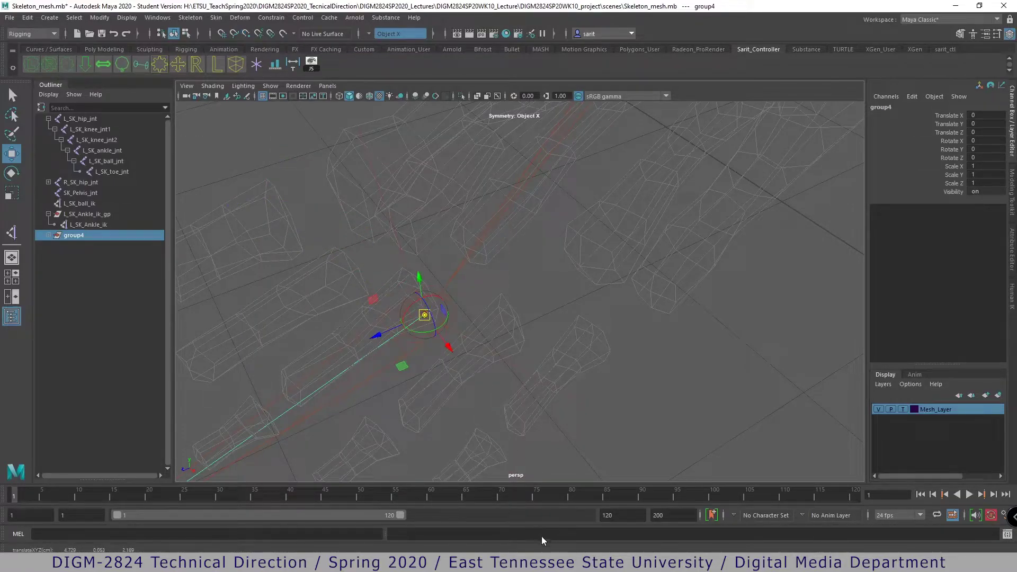
alt+right_drag(664, 392, 455, 351)
alt+drag(454, 351, 466, 367)
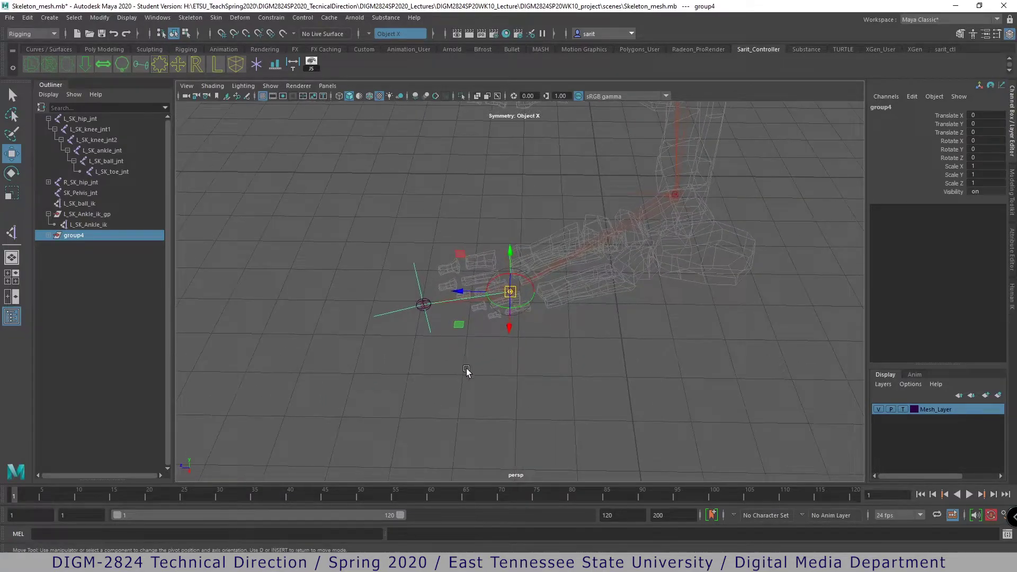
- Test the toe bend by rotating the toe IK group about -40 degrees around X, and undo the rotation
key(e)
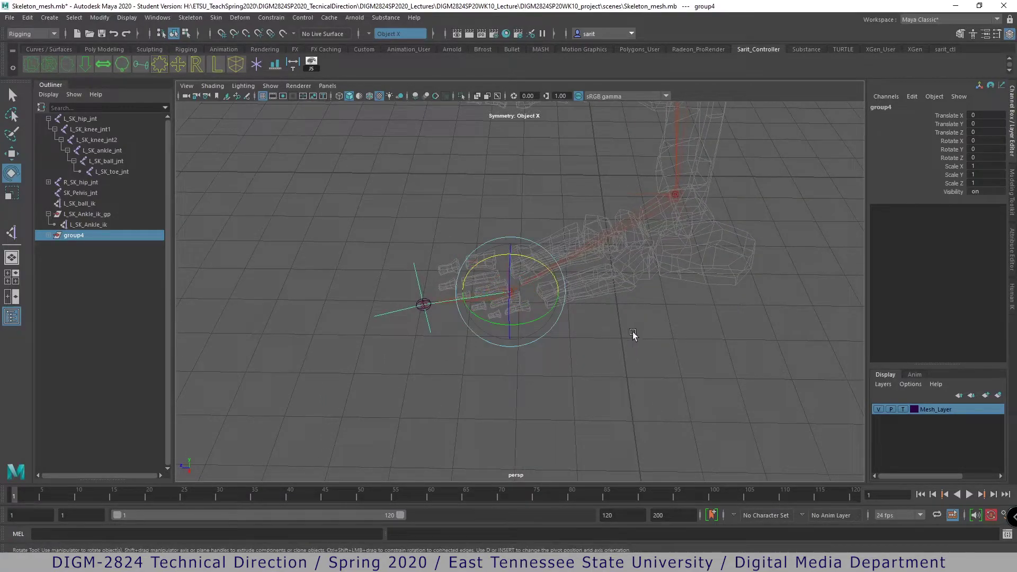
mouse_move(482, 263)
mouse_down()
mouse_move(524, 259)
mouse_move(479, 265)
mouse_move(494, 264)
mouse_up()
key(ctrl+z)
alt+drag(631, 343, 517, 343)
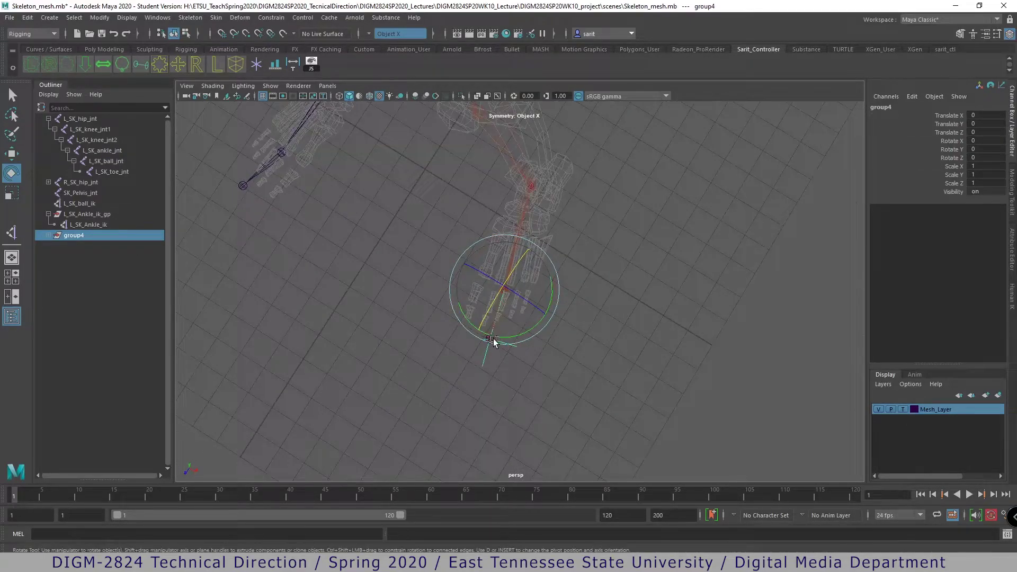
drag(490, 308, 495, 332)
key(ctrl+z)
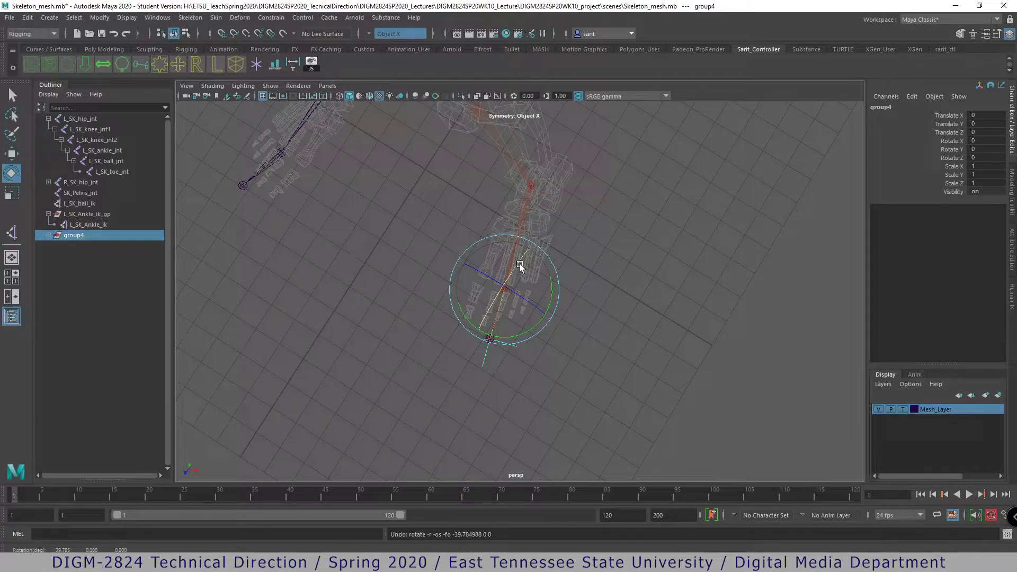
click(507, 265)
- Rename the group containing L_SK_toe_ik as L_SK_toe_ik_gp
click(49, 235)
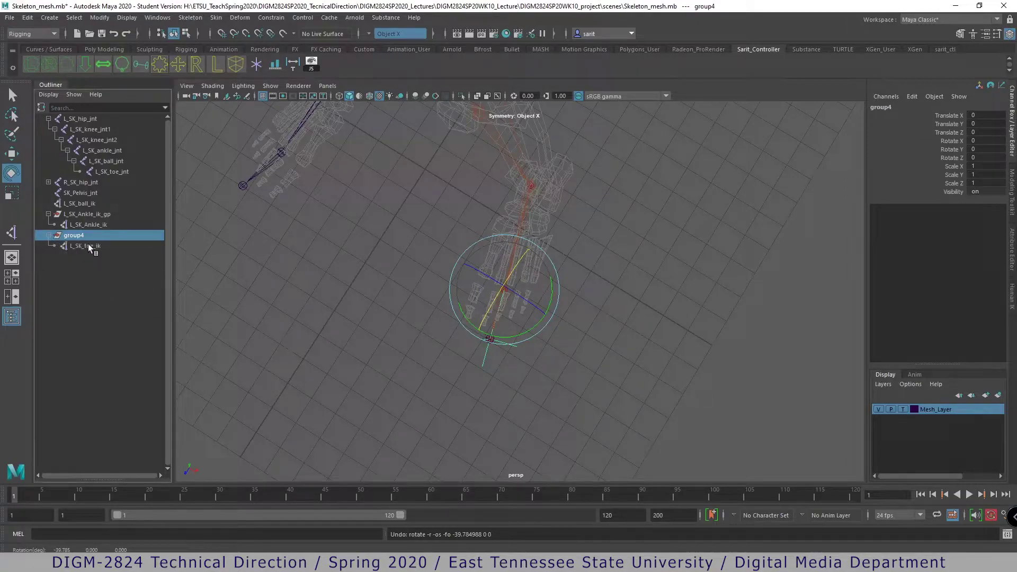
double_click(88, 246)
key(ctrl+c)
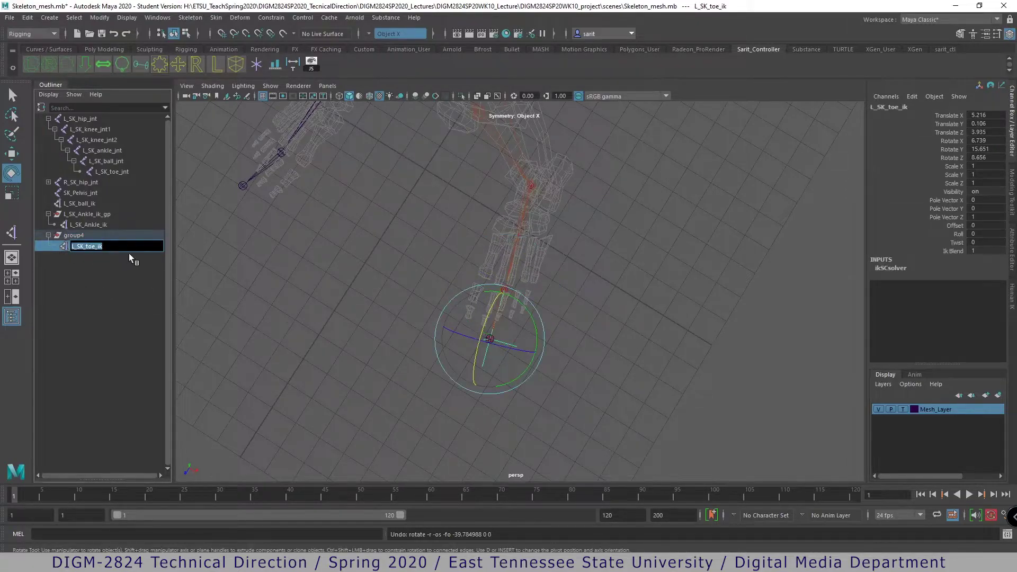
double_click(69, 237)
click(66, 237)
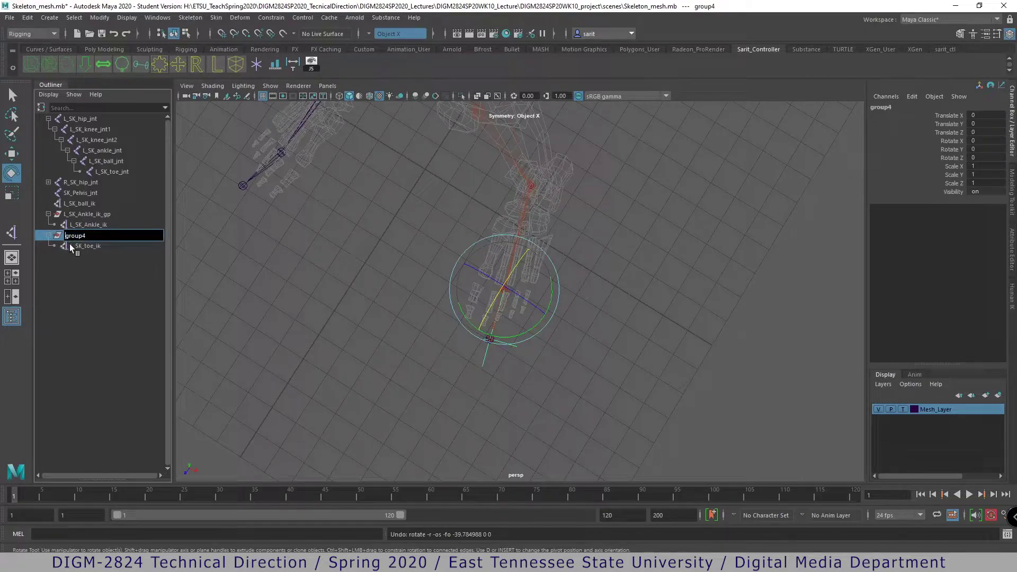
key(ctrl+v)
text(_)
key(BackSpace)
key(Return)
alt+drag(578, 394, 591, 428)
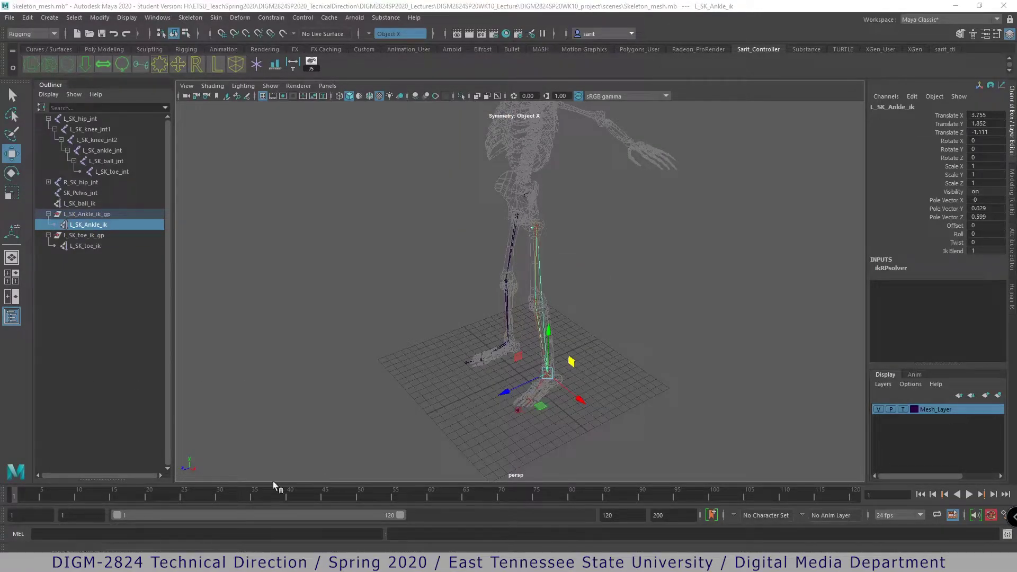
- Test the leg bend in the side view by moving L_SK_Ankle_ik up and forward, and undo the move
alt+drag(581, 362, 612, 380)
key(space)
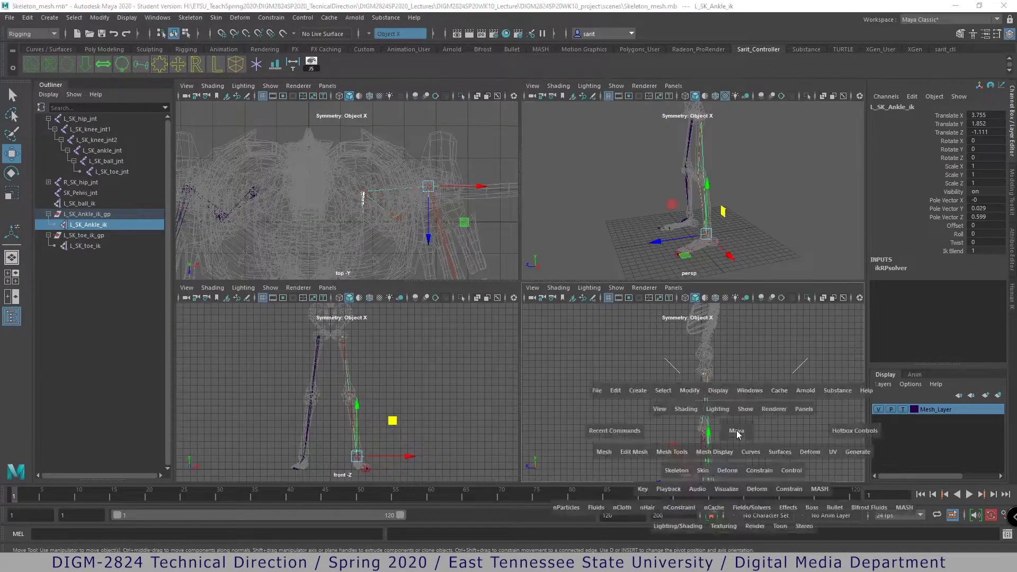
key(space)
alt+middle_drag(630, 424, 647, 390)
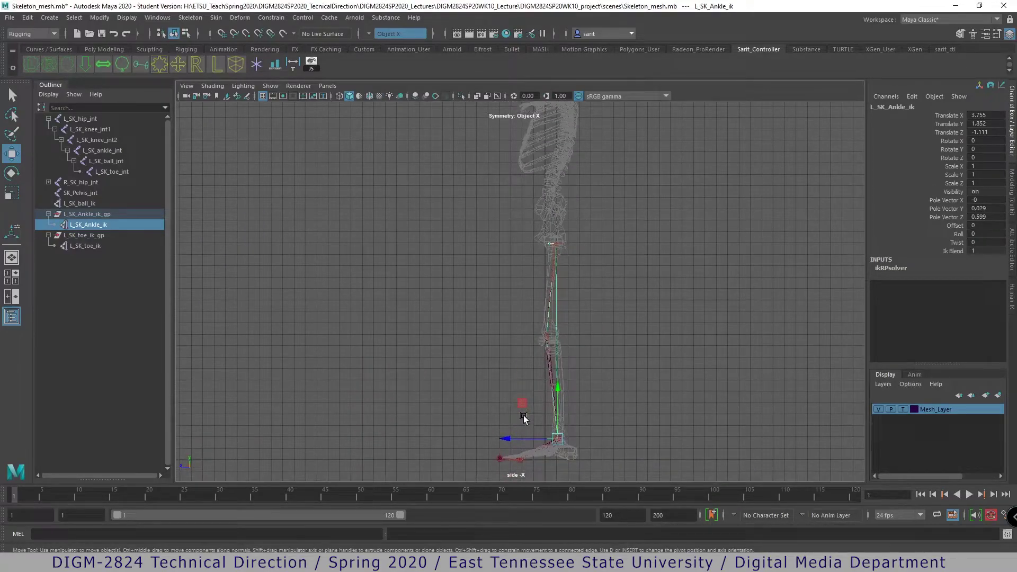
middle_drag(524, 404, 432, 287)
key(ctrl+z)
scroll(530, 457, up, 3)
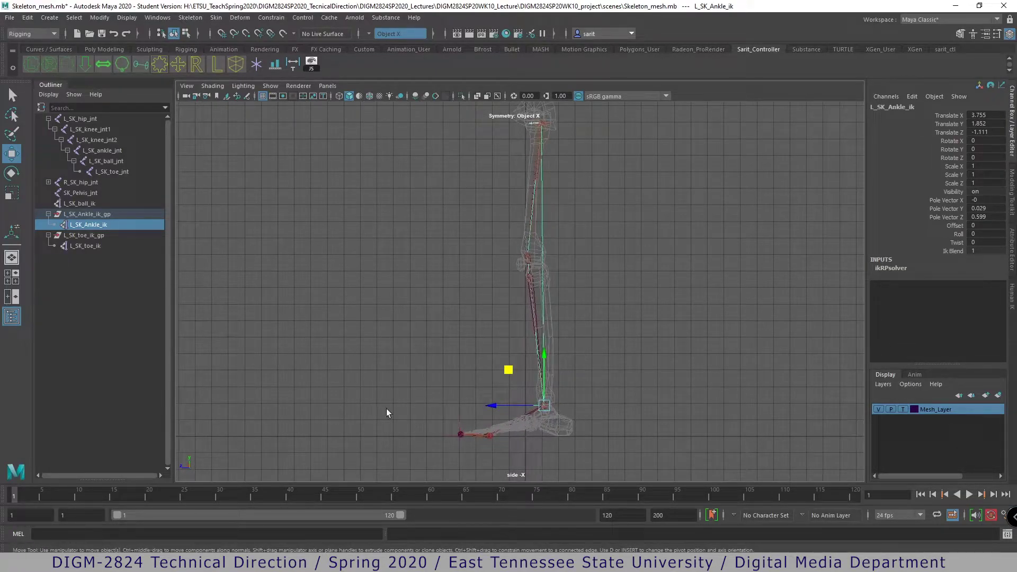
- Move L_SK_ball_ik, L_SK_Ankle_ik_gp and L_SK_toe_ik_gp together up and forward in the side view, bringing L_SK_ball_ik to about Y 16, Z 13.4
drag(502, 420, 491, 446)
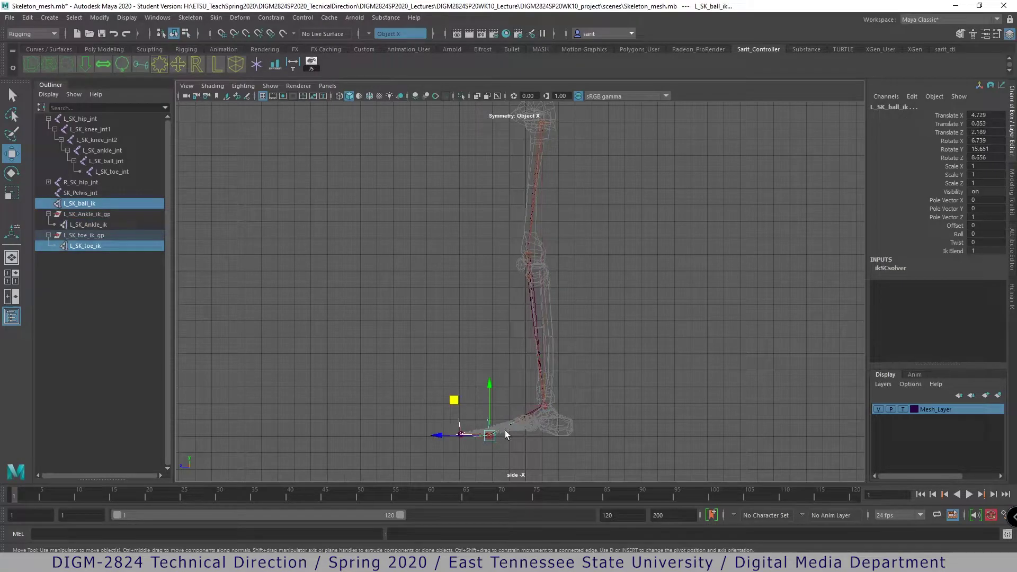
click(532, 408)
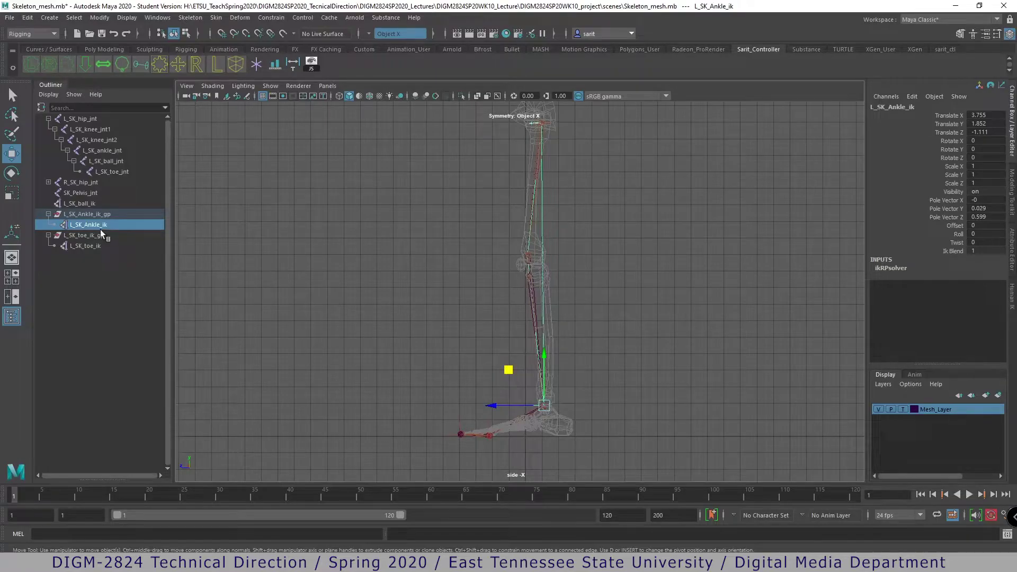
click(85, 214)
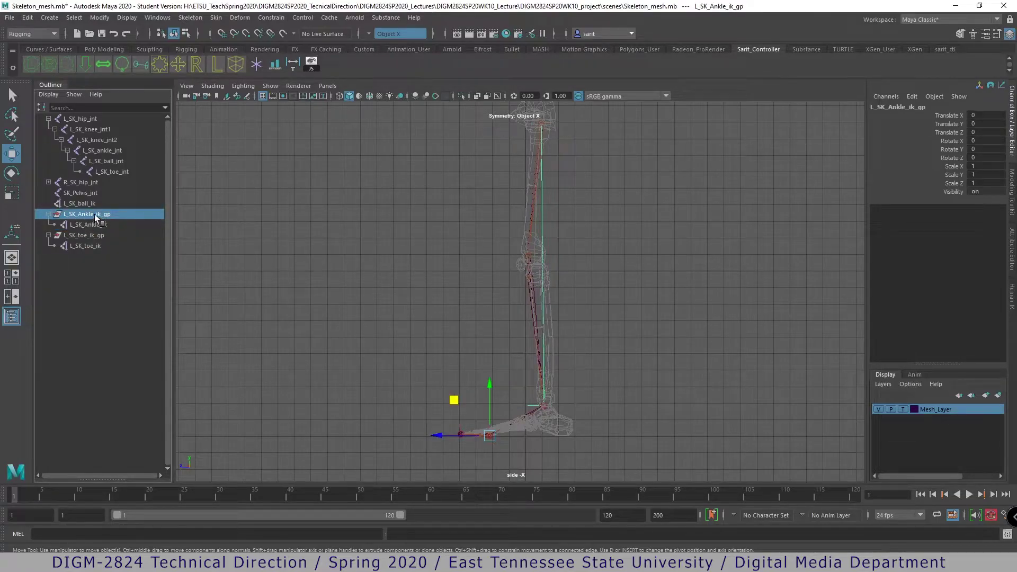
ctrl+click(93, 235)
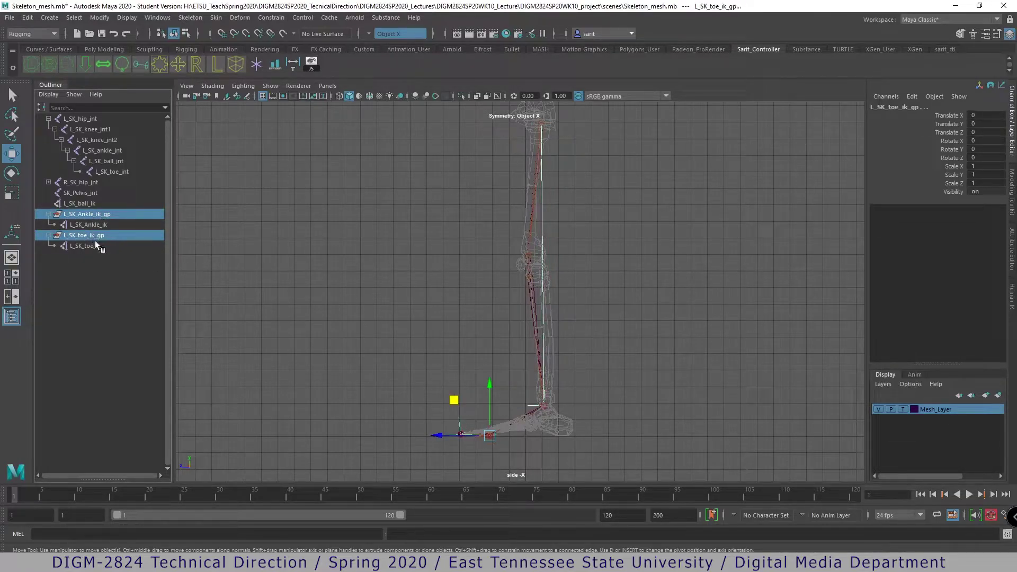
ctrl+click(81, 202)
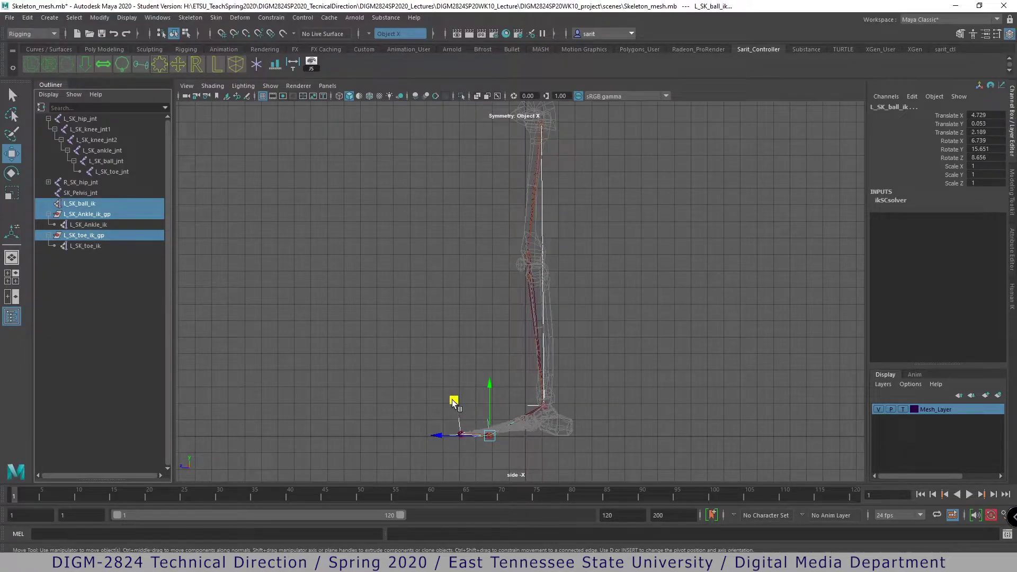
drag(454, 401, 364, 244)
alt+middle_drag(526, 256, 574, 390)
alt+right_drag(574, 391, 782, 406)
mouse_move(693, 393)
alt+middle_down()
mouse_move(702, 367)
mouse_move(709, 394)
alt+middle_up()
alt+right_drag(708, 394, 653, 385)
drag(397, 432, 268, 289)
- Select L_SK_Ankle_ik in the perspective view and examine its pole vector direction at the left hip
key(space)
key(space)
alt+drag(564, 289, 657, 318)
mouse_move(609, 318)
alt+right_down()
mouse_move(632, 318)
mouse_move(593, 318)
alt+right_up()
alt+drag(592, 317, 554, 415)
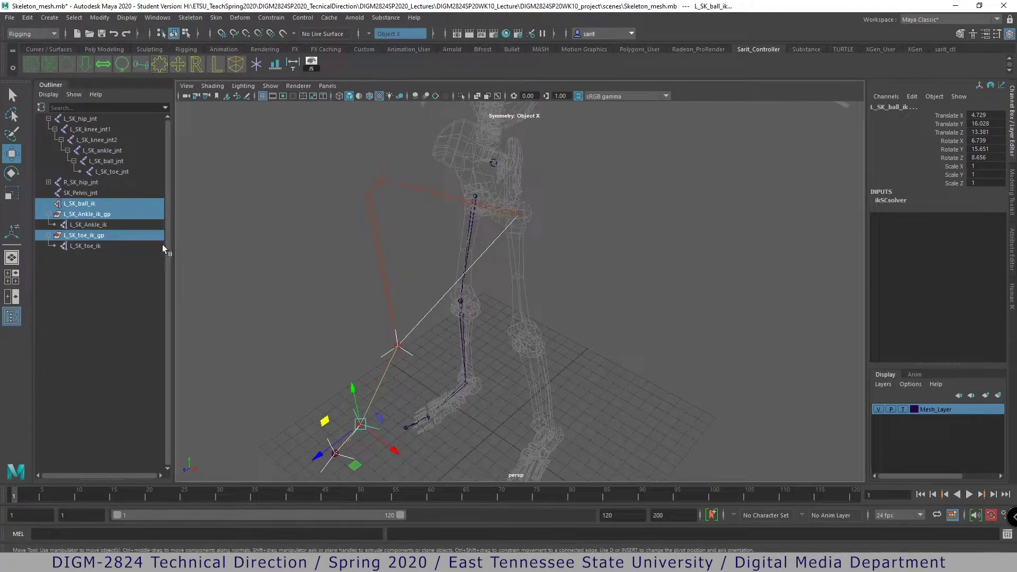
click(410, 352)
alt+right_drag(410, 353, 379, 218)
alt+drag(329, 186, 410, 255)
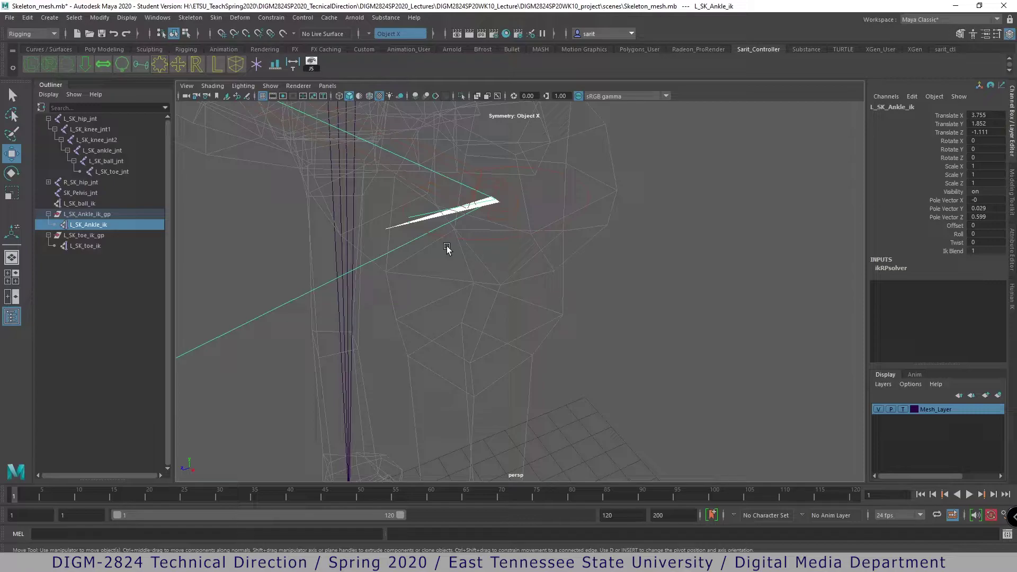
alt+right_drag(578, 291, 161, 290)
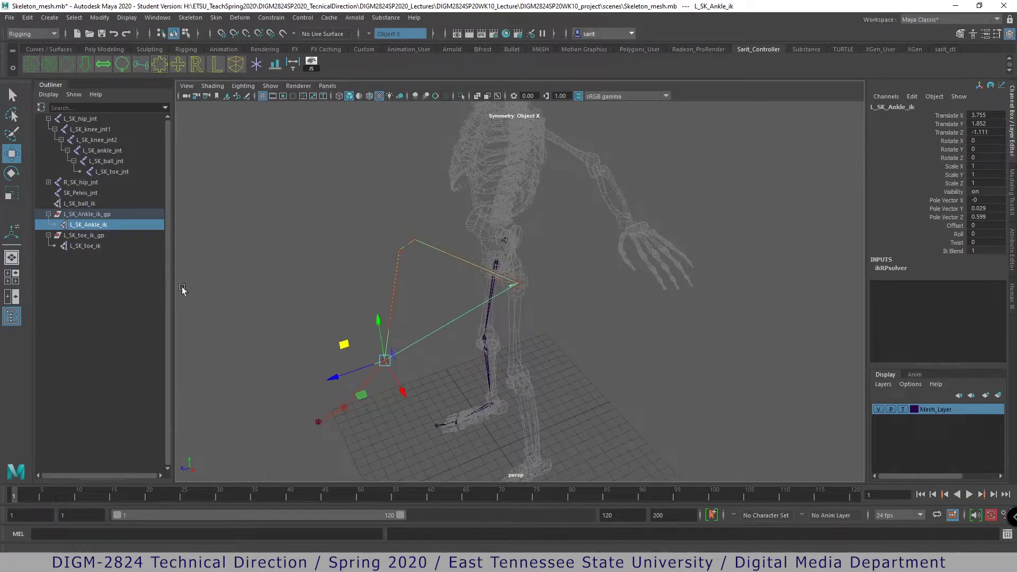
- Undo both test moves of the left foot's IK handle and groups, and deselect everything
key(ctrl+z)
key(ctrl+z)
key(ctrl+z)
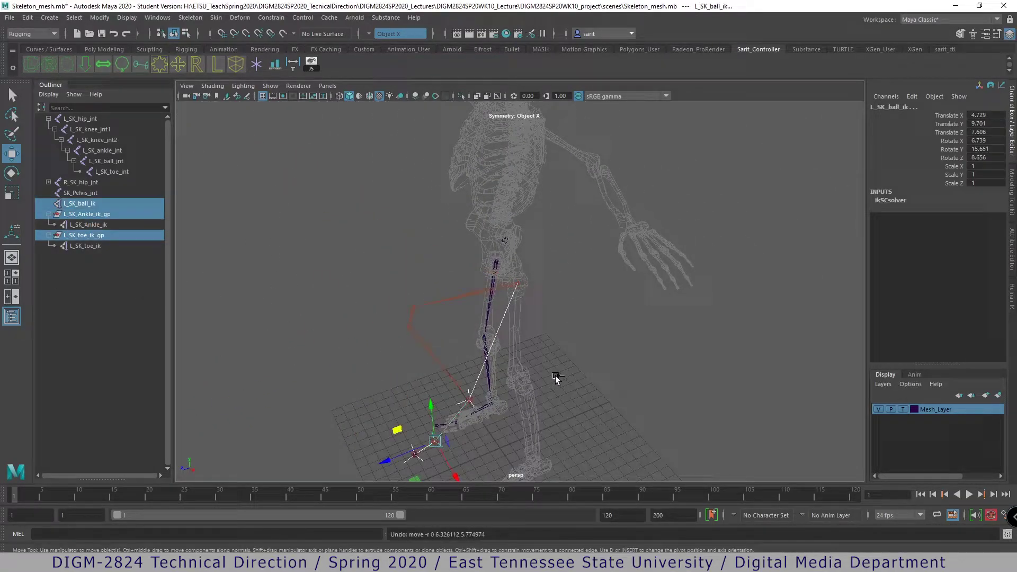
alt+drag(656, 405, 613, 371)
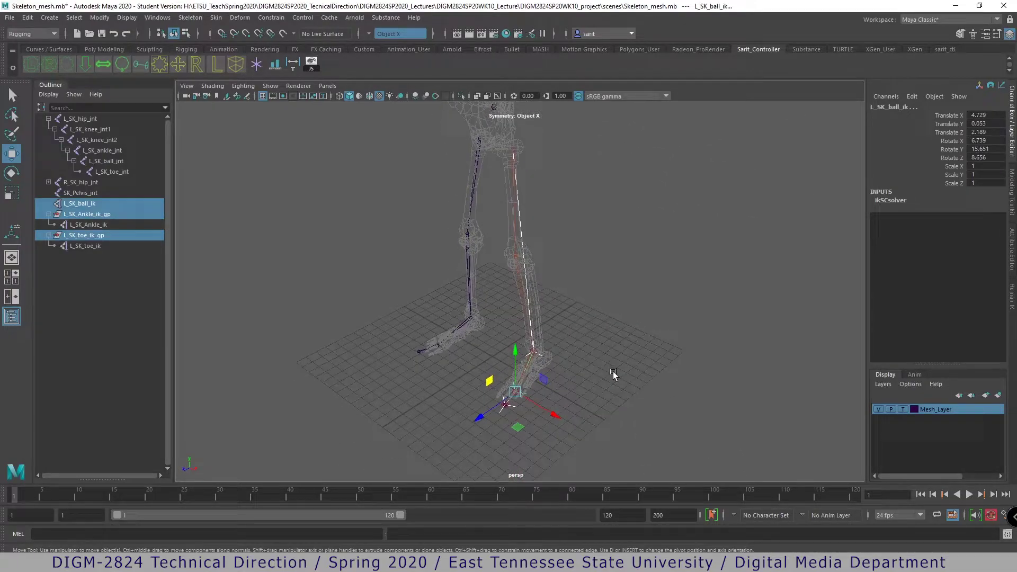
click(649, 352)
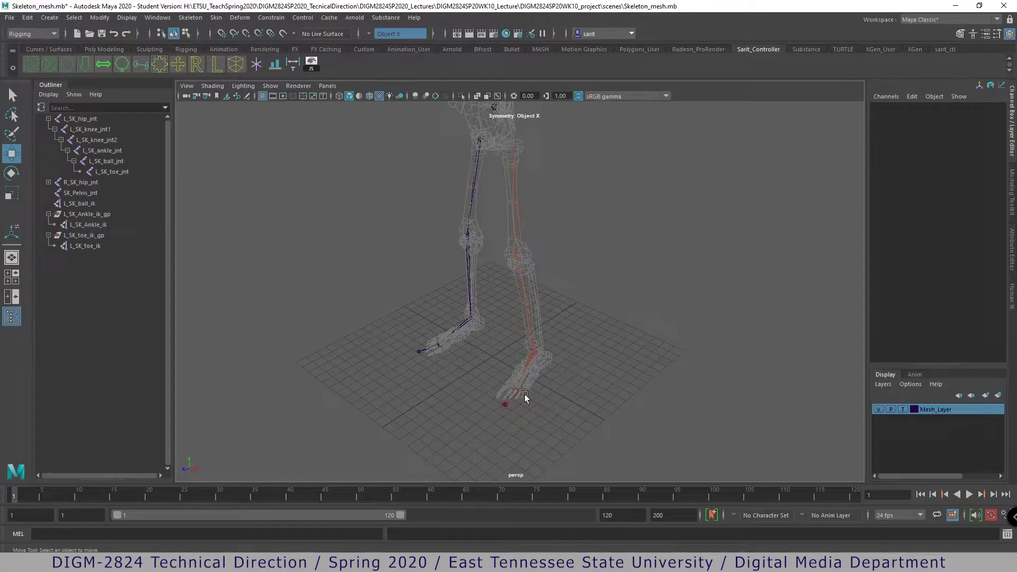
alt+drag(576, 389, 530, 383)
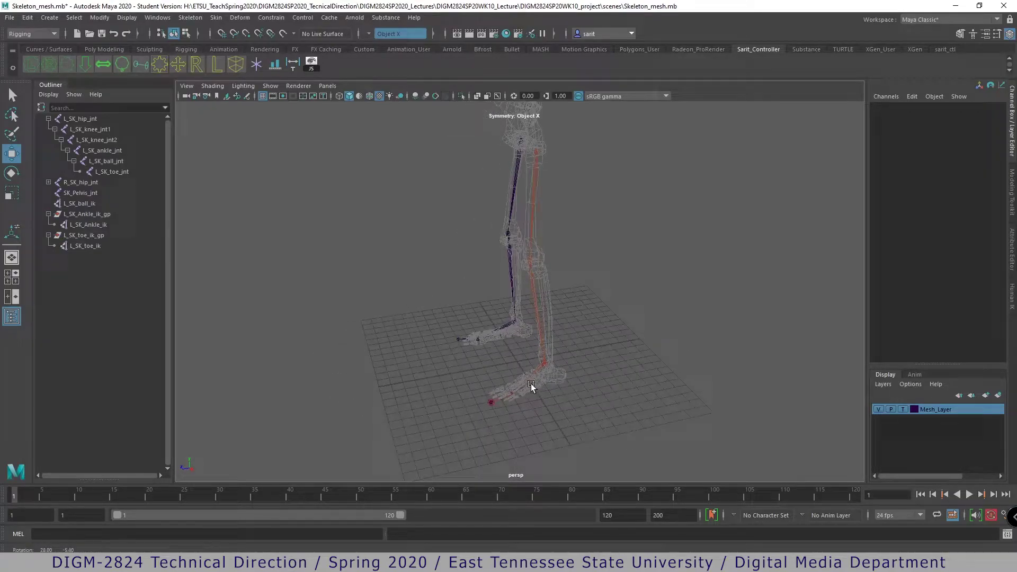
alt+right_drag(531, 383, 600, 417)
alt+middle_drag(601, 417, 612, 449)
alt+right_drag(613, 448, 536, 414)
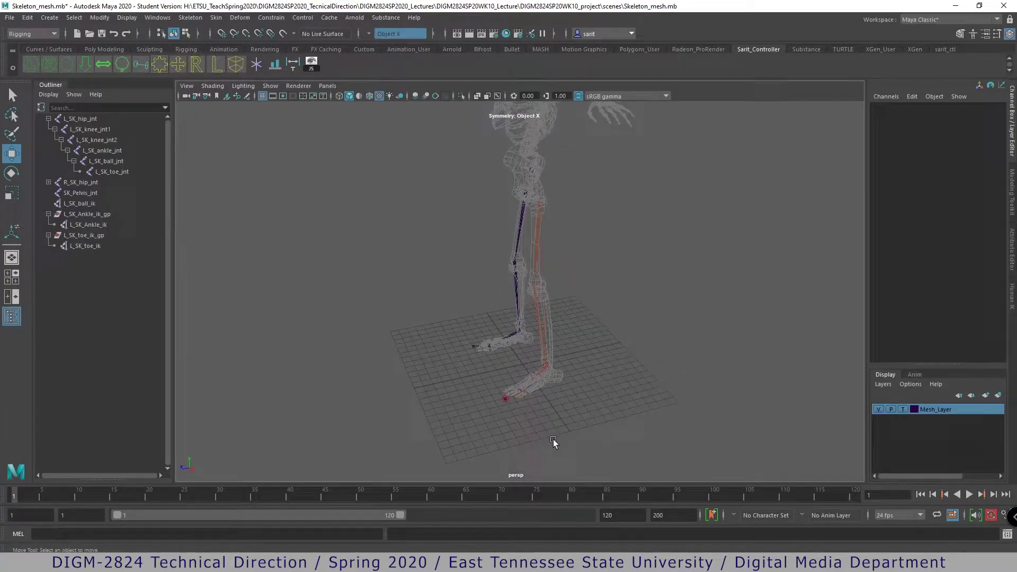
- Create a cube-shaped control curve at the origin and stretch it to about 6.25 in Scale Z
click(236, 64)
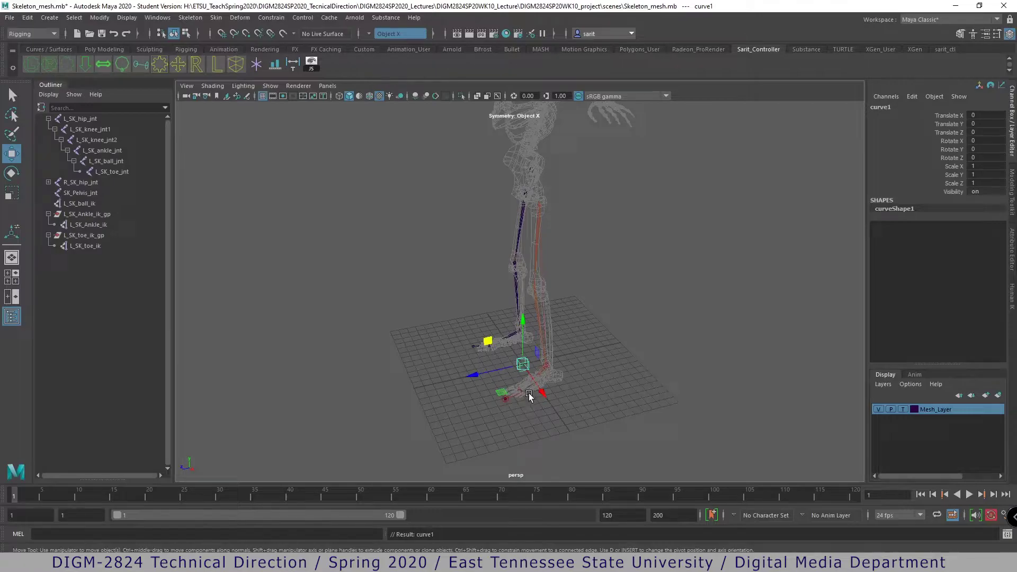
key(r)
drag(482, 375, 240, 409)
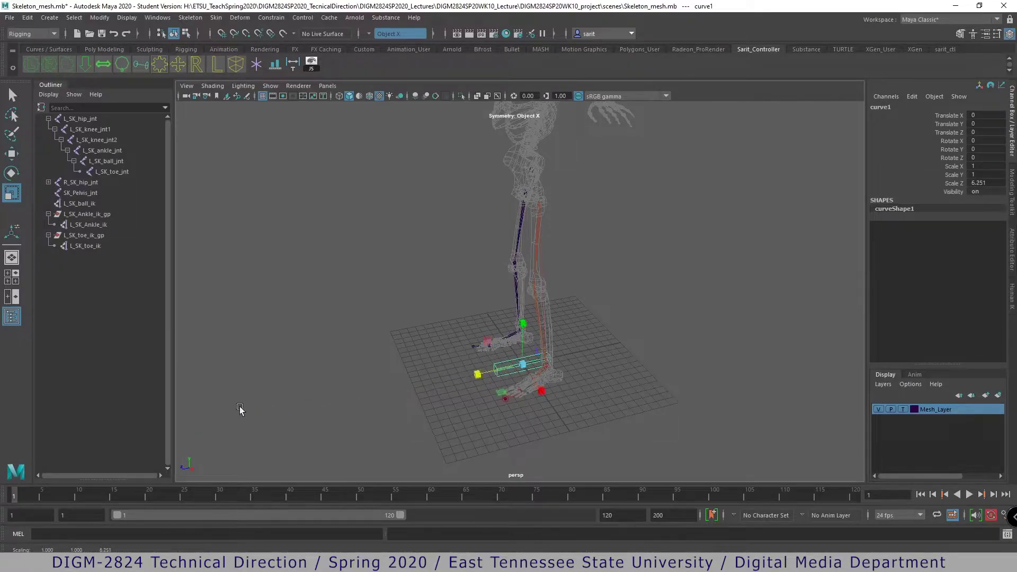
- Widen the cube control curve to about 2.67 in Scale X, working in the top view
key(space)
key(space)
alt+right_drag(618, 339, 555, 338)
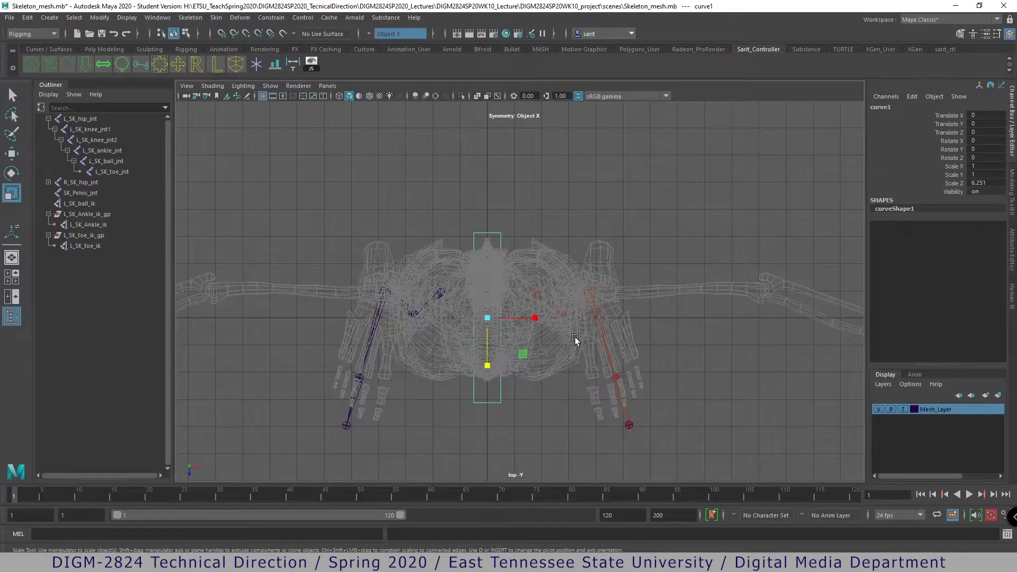
click(536, 321)
drag(497, 401, 522, 413)
drag(535, 321, 619, 328)
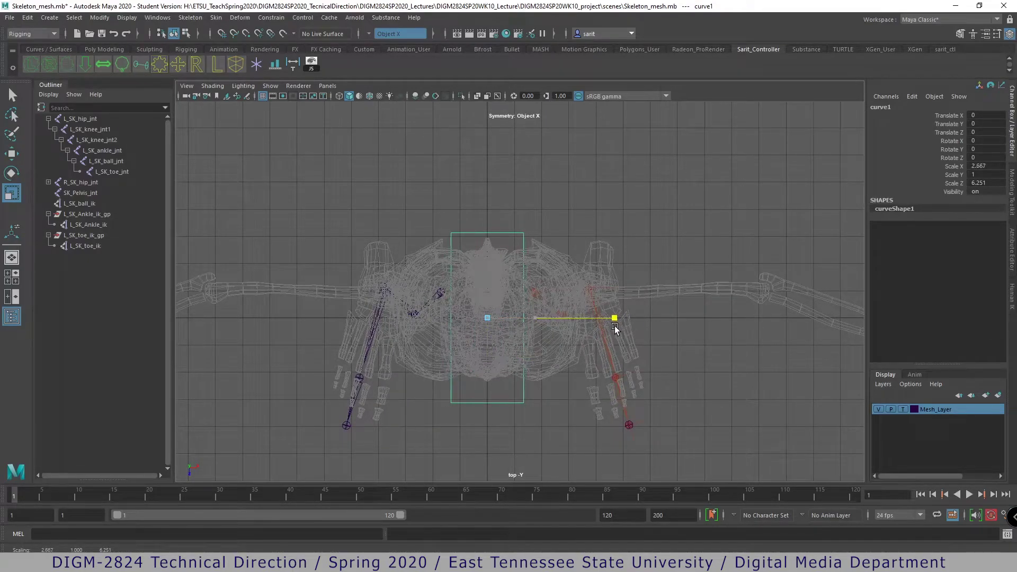
- Place the curve over the left foot at about X 4.37, Z 0.49 and enlarge it to about 3.43 by 8.04 in X and Z
key(w)
drag(490, 323, 606, 330)
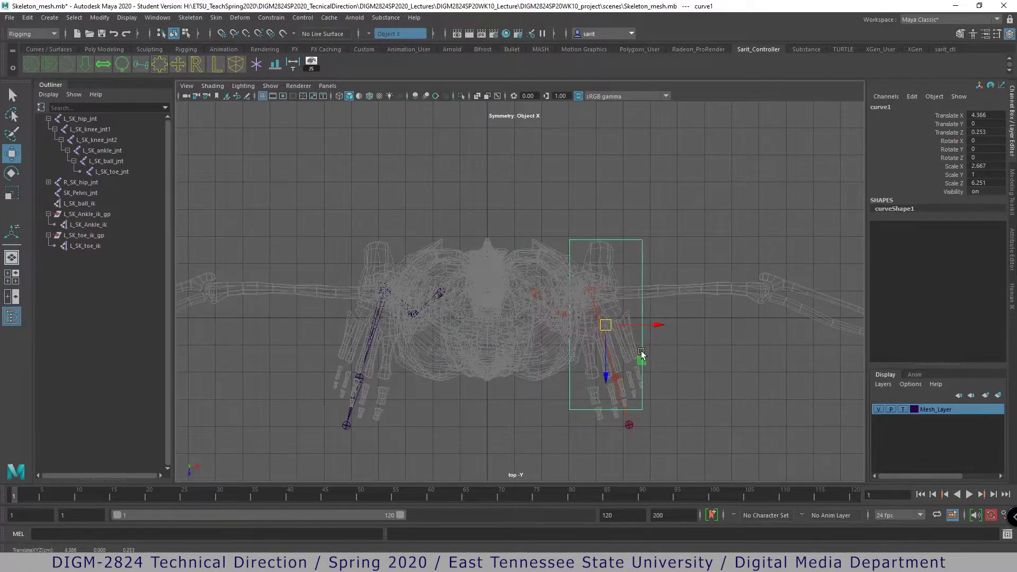
key(r)
drag(637, 360, 640, 370)
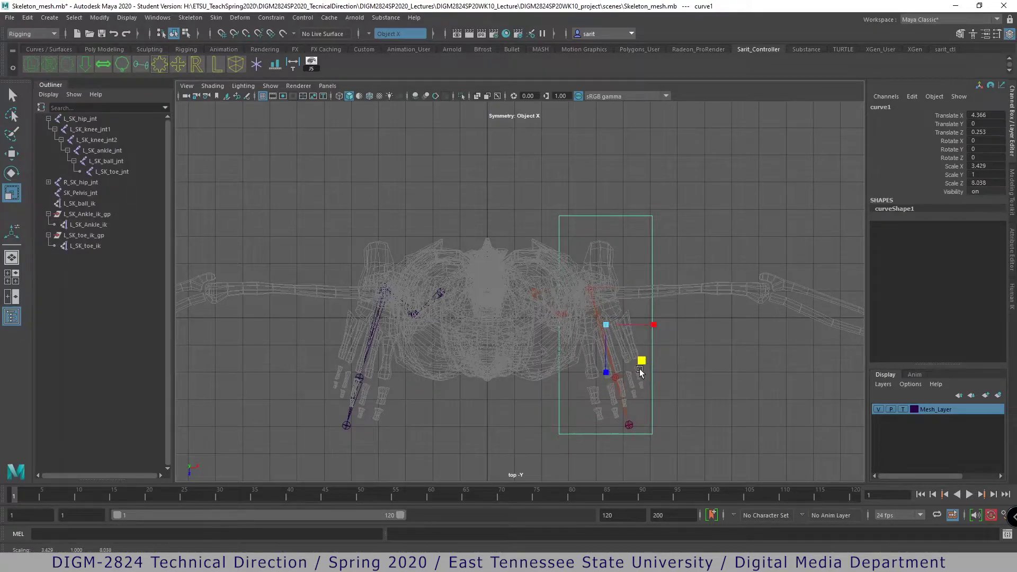
key(w)
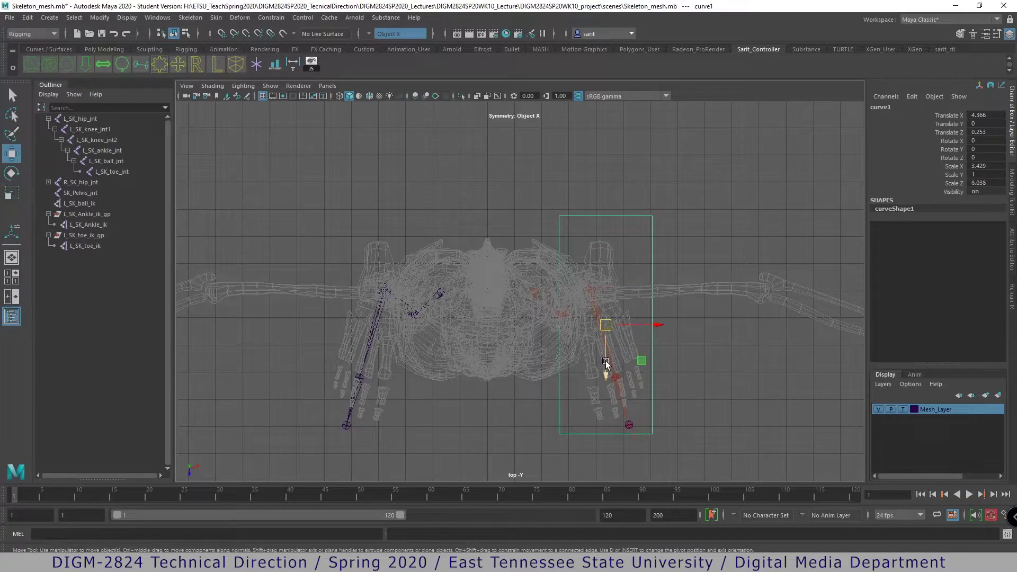
drag(605, 361, 606, 367)
- Raise the box control in the side view to about Translate Y 0.5 so its base sits on the ground line
key(space)
key(space)
alt+right_drag(672, 418, 31, 344)
alt+middle_drag(556, 447, 542, 327)
alt+right_drag(542, 327, 895, 445)
alt+middle_drag(604, 439, 567, 274)
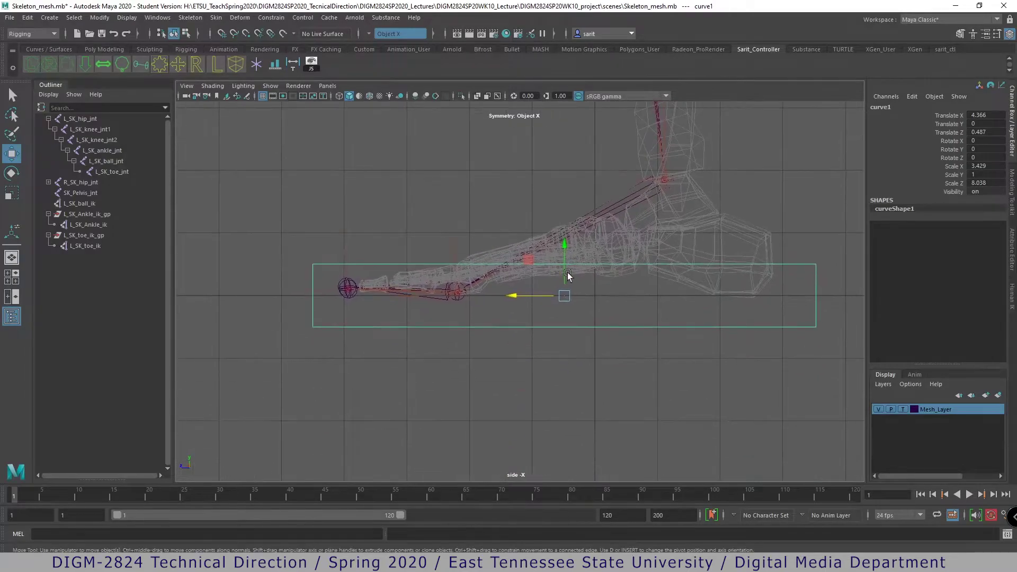
drag(567, 274, 568, 223)
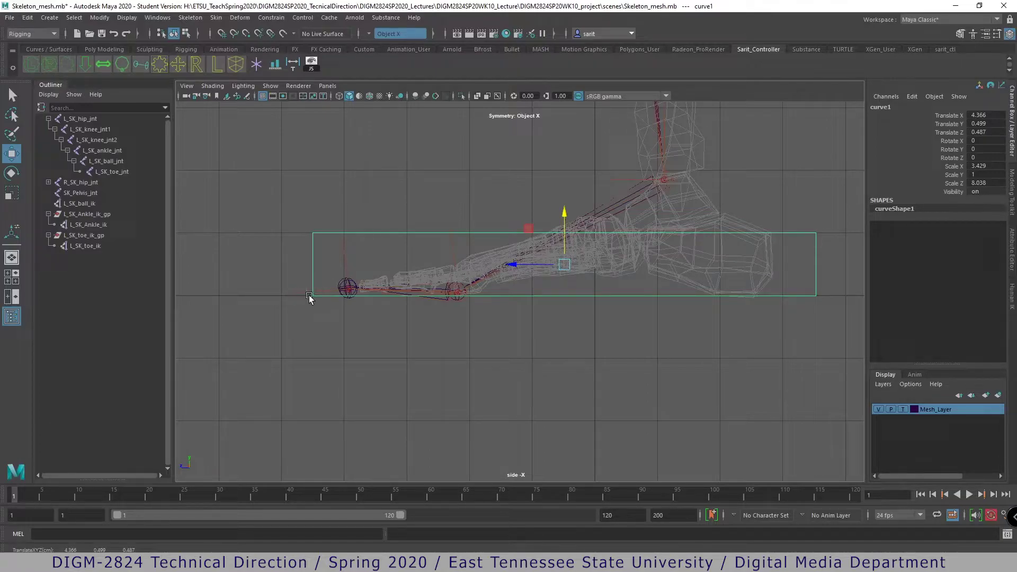
- Slope the box control's top by raising its upper CVs about one grid unit and lowering the toe-end upper CVs again
alt+middle_drag(650, 365, 640, 405)
right_drag(805, 275, 742, 271)
drag(783, 249, 829, 284)
drag(266, 238, 326, 295)
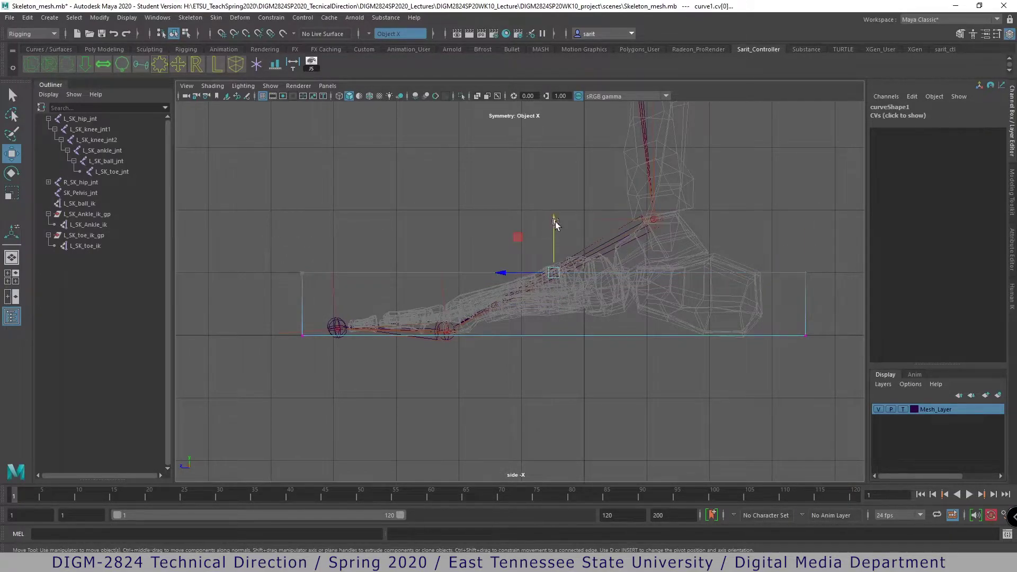
drag(565, 223, 564, 161)
drag(270, 183, 345, 244)
drag(302, 173, 302, 233)
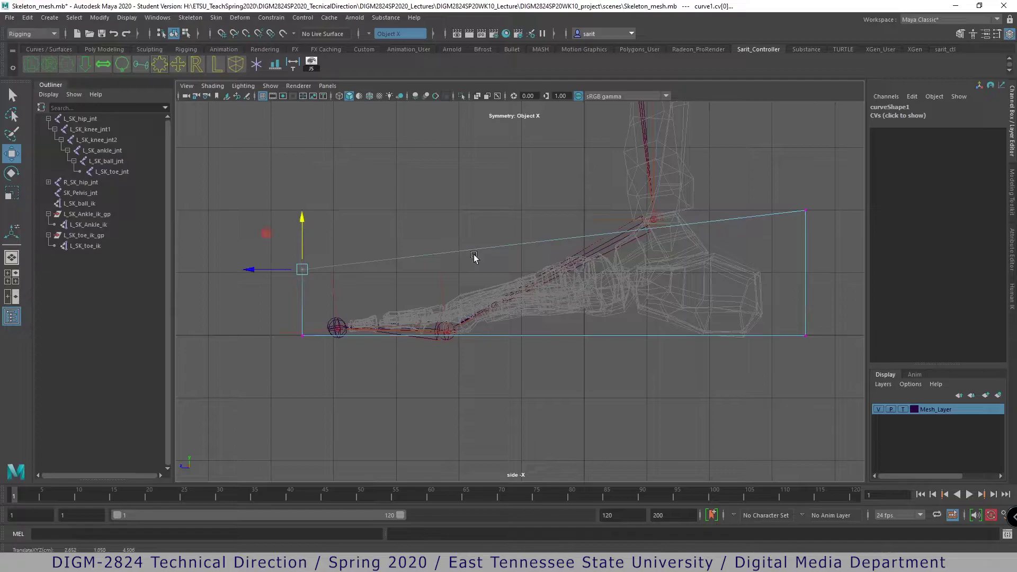
- Try to rotate the whole box control about Y by roughly 18 degrees to follow the left foot's angle
key(space)
key(space)
alt+drag(745, 295, 583, 374)
right_drag(555, 311, 628, 298)
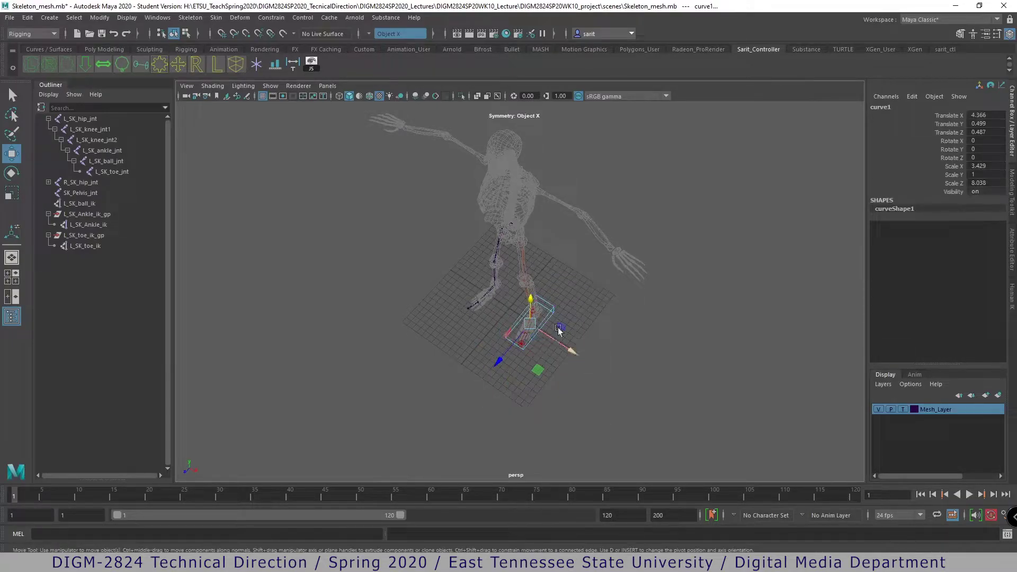
right_drag(554, 301, 599, 289)
key(e)
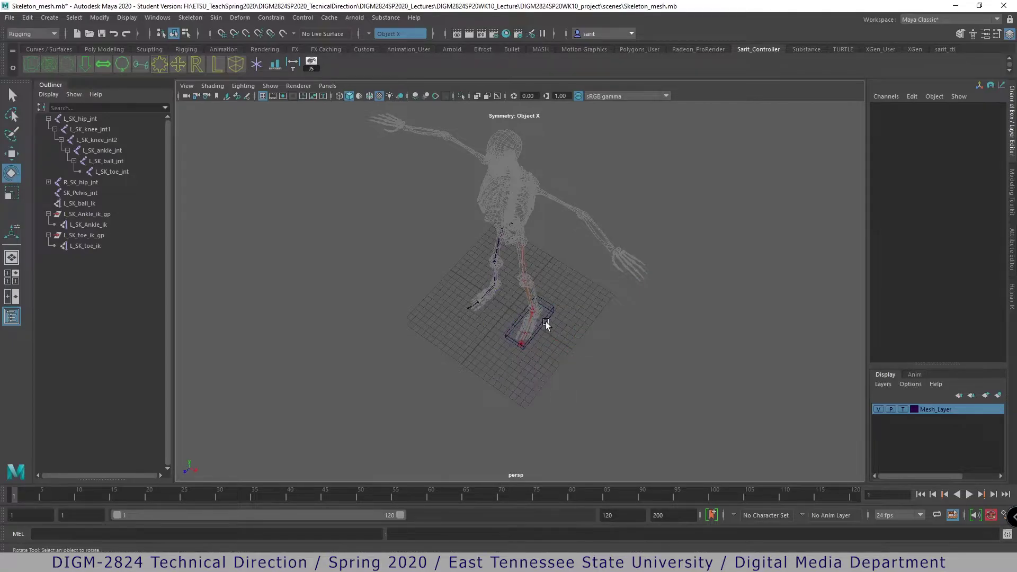
click(545, 322)
drag(531, 367, 547, 363)
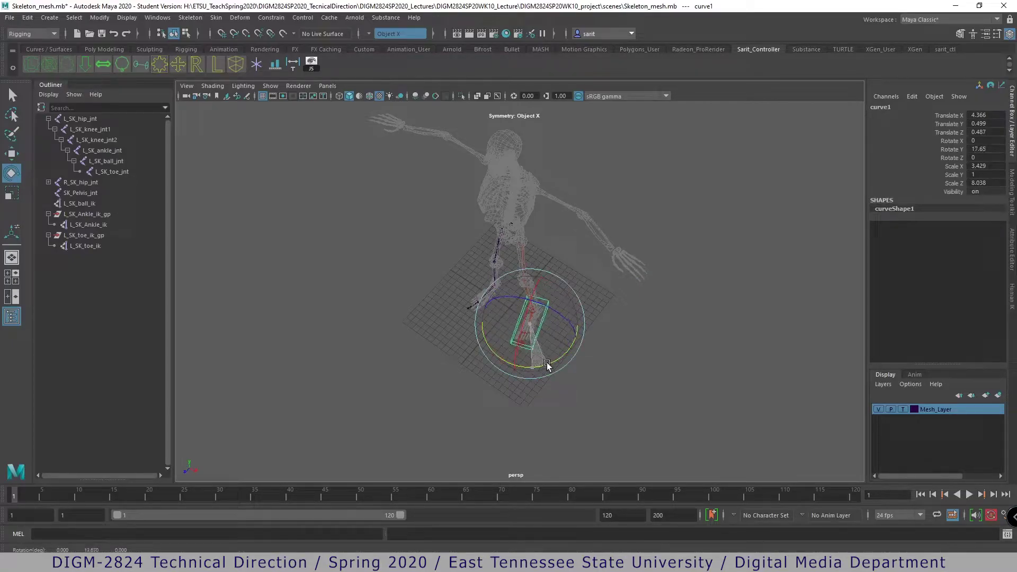
key(ctrl+z)
- Switch the box control to control-vertex editing and try to adjust the CVs at its toe end
alt+drag(635, 409, 724, 438)
alt+right_drag(724, 438, 618, 324)
alt+drag(618, 324, 722, 404)
mouse_move(469, 382)
alt+mouse_down()
mouse_move(478, 392)
mouse_move(442, 354)
mouse_move(479, 348)
mouse_move(405, 333)
mouse_move(554, 300)
mouse_move(451, 376)
alt+mouse_up()
right_drag(407, 376, 373, 405)
drag(434, 384, 466, 395)
key(w)
key(ctrl+z)
- Select CVs at the toe end of the box control and turn off the Move tool's symmetry
drag(523, 441, 447, 367)
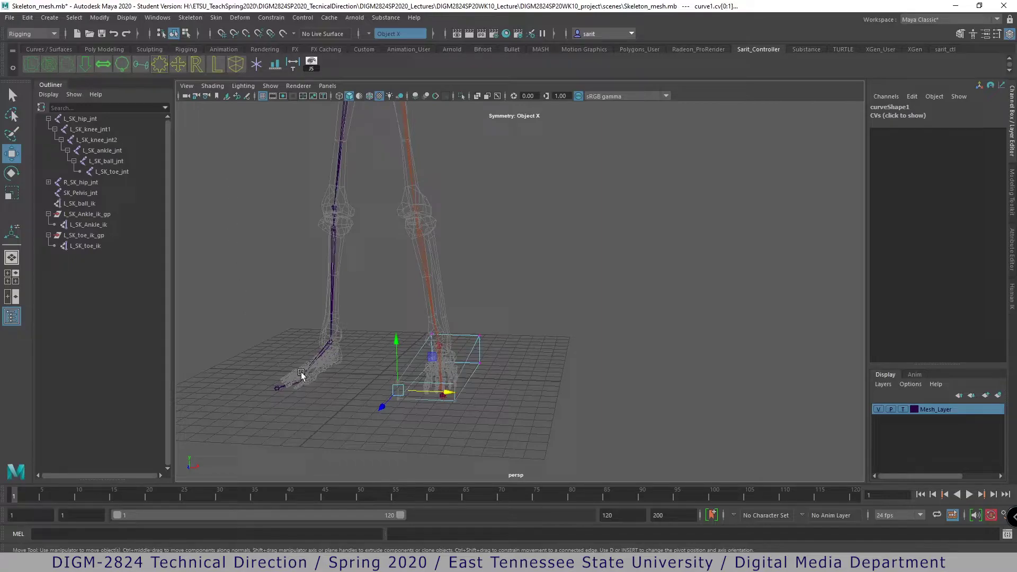
double_click(11, 154)
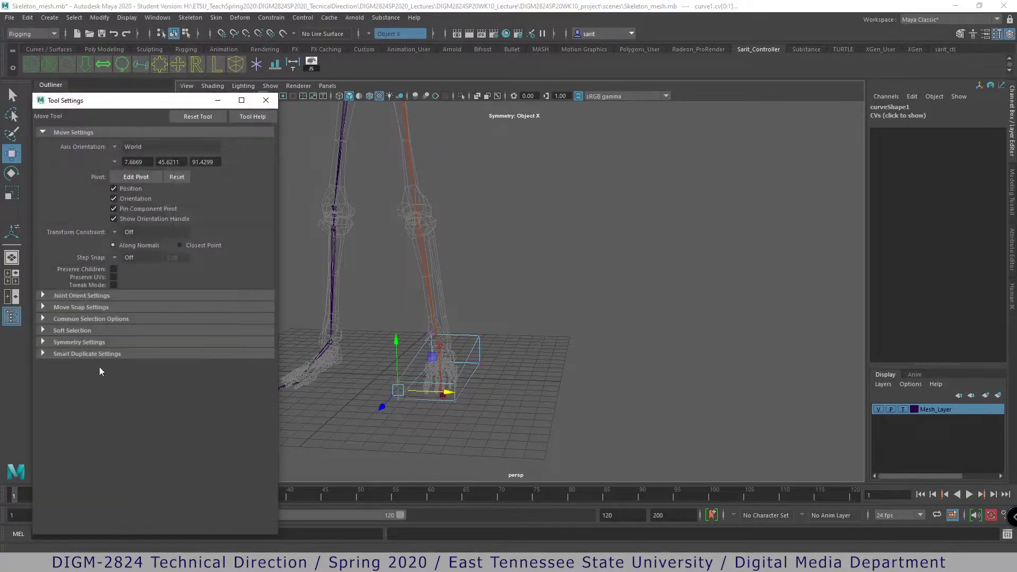
click(53, 342)
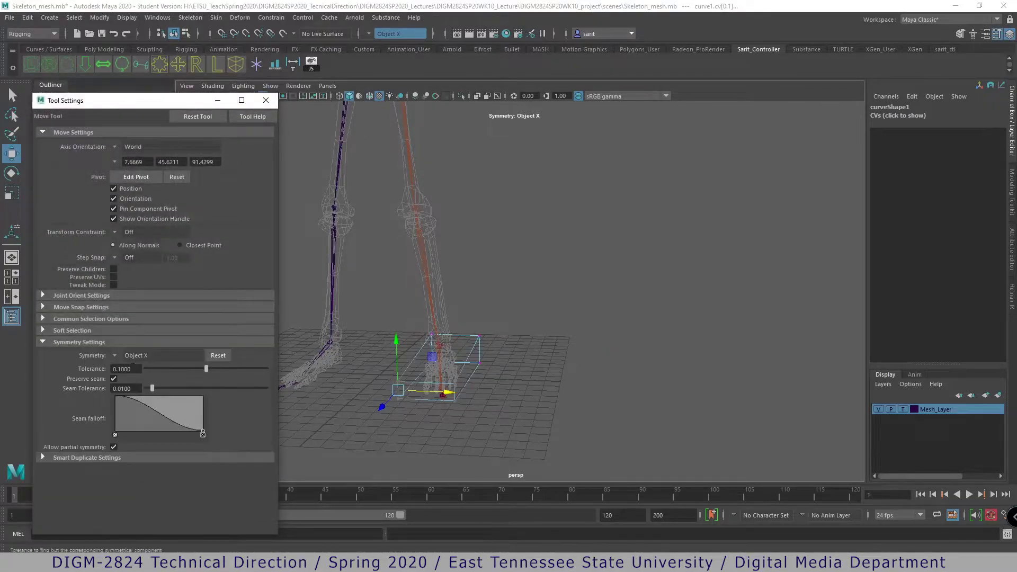
click(116, 360)
click(125, 366)
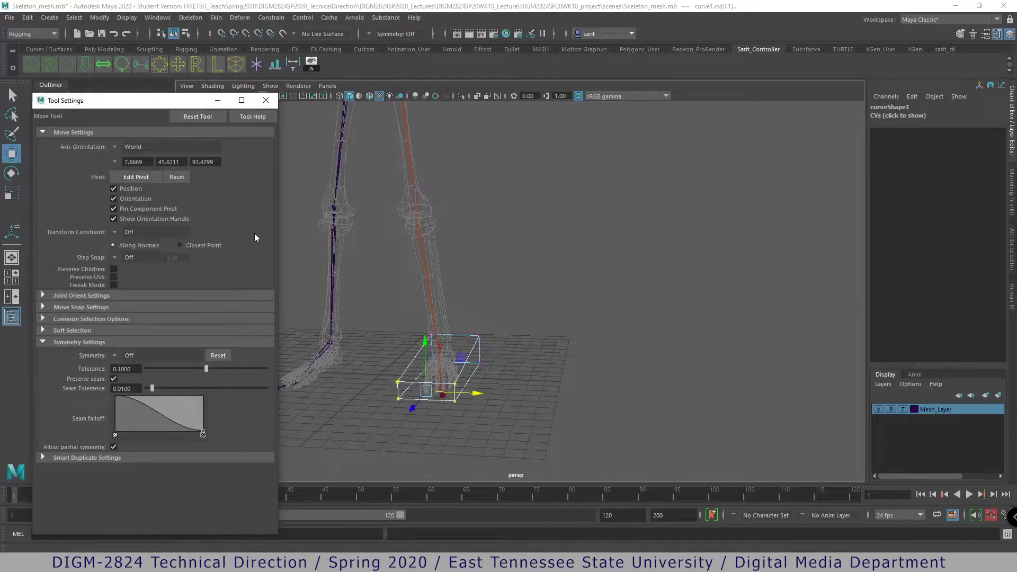
click(266, 100)
- Try to move the inner toe-end CVs of the box control sideways along X
drag(376, 361, 271, 398)
drag(534, 285, 541, 288)
key(ctrl+z)
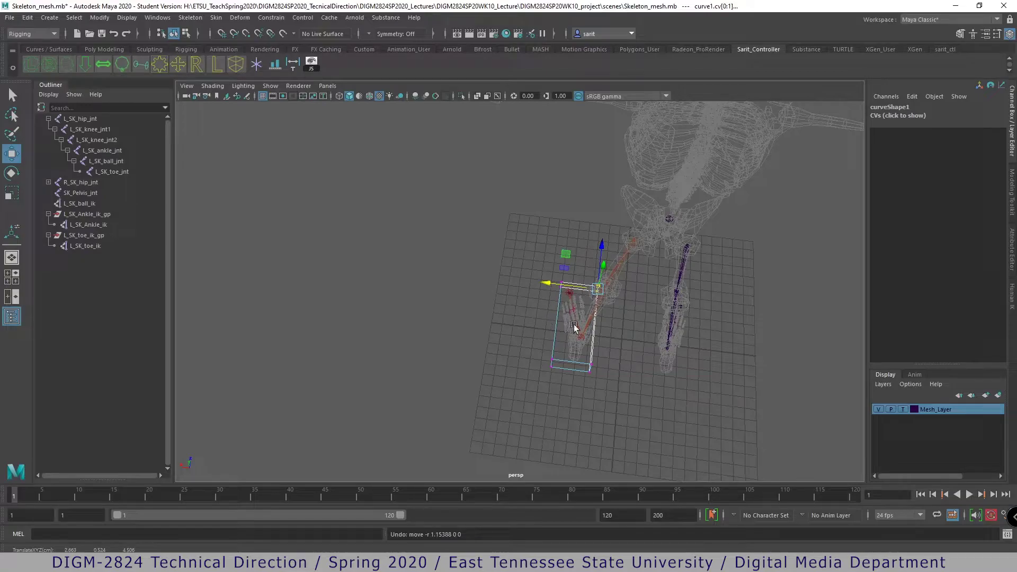
- Return to object mode and select the whole box control around the left foot
right_click(585, 286)
click(636, 269)
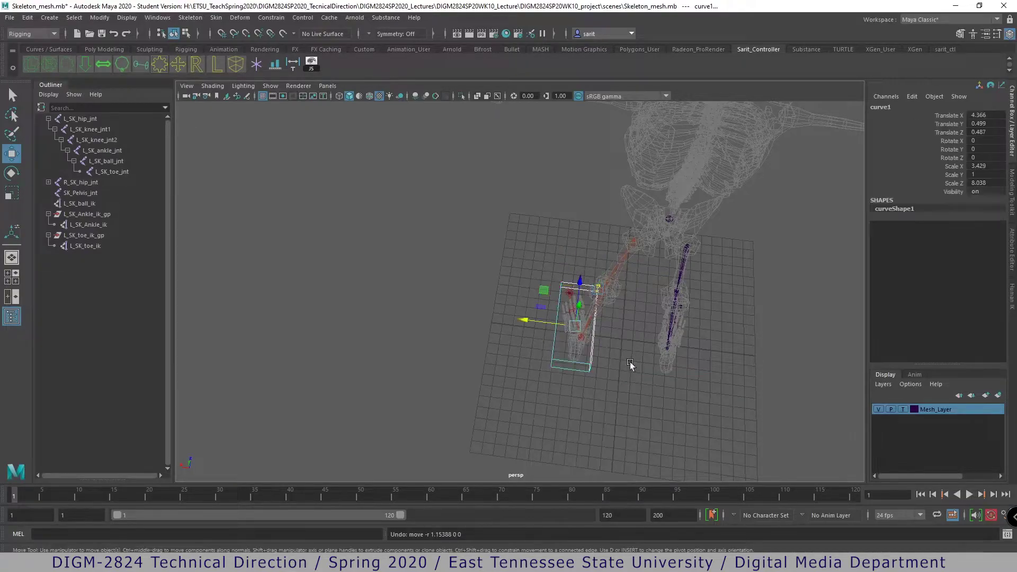
click(629, 409)
alt+drag(629, 409, 601, 402)
scroll(590, 416, up, 4)
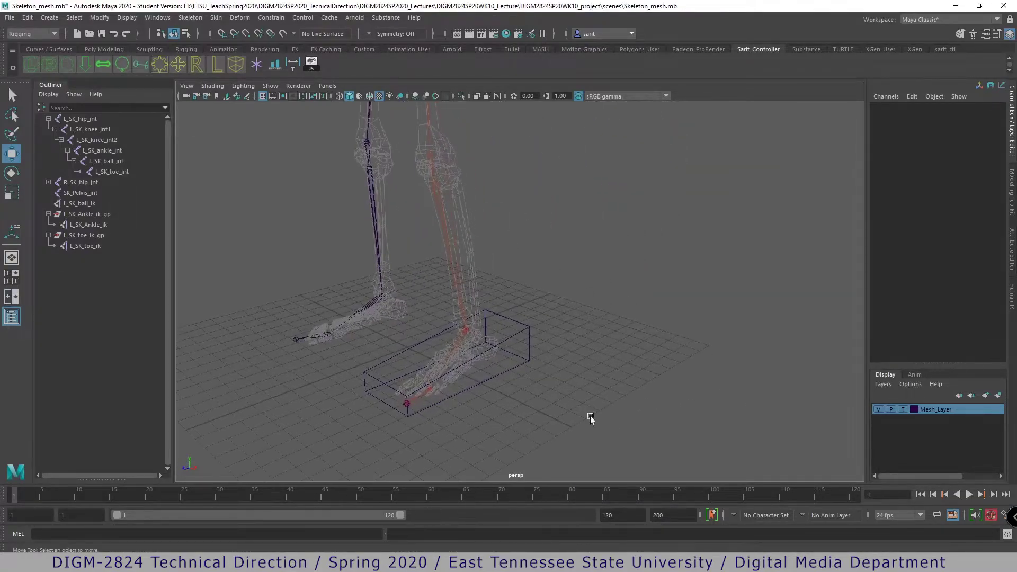
alt+middle_drag(518, 418, 617, 432)
alt+drag(618, 432, 649, 360)
click(628, 306)
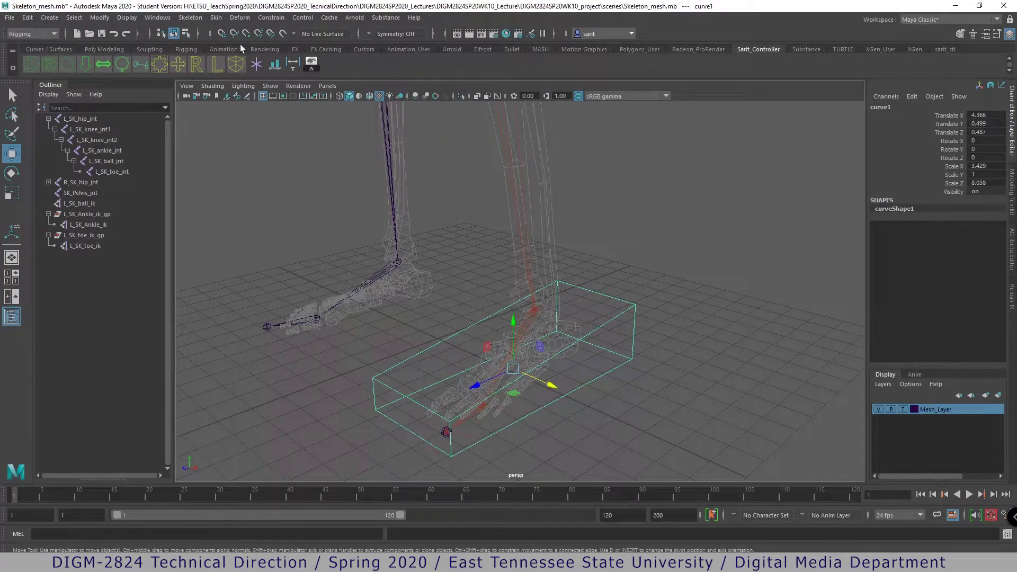
- Try to reset the transformations on the foot box control
click(99, 17)
click(112, 42)
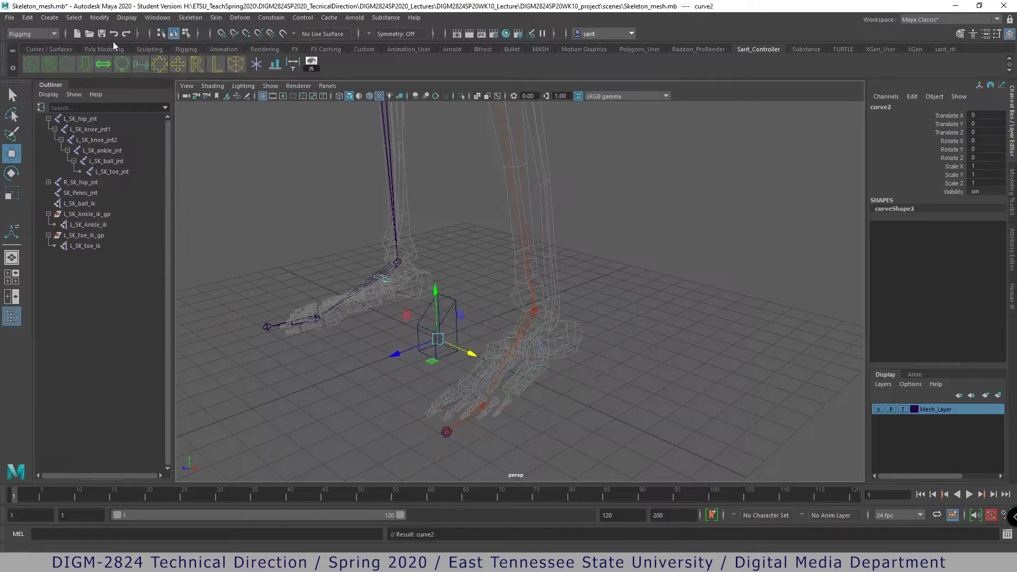
key(ctrl+z)
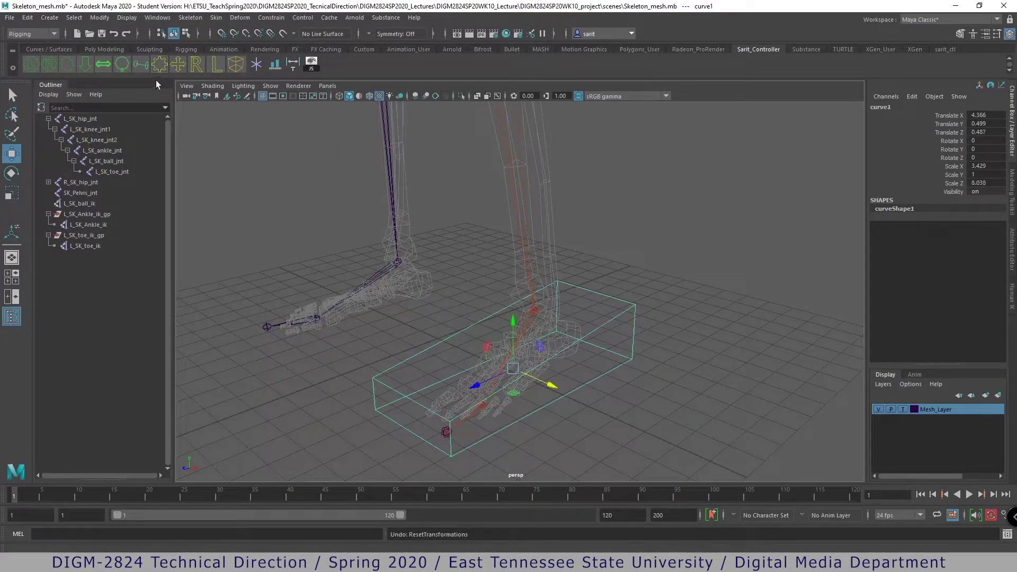
- Freeze the box control's transformations and rename it L_SK_Foot_ctl
click(100, 17)
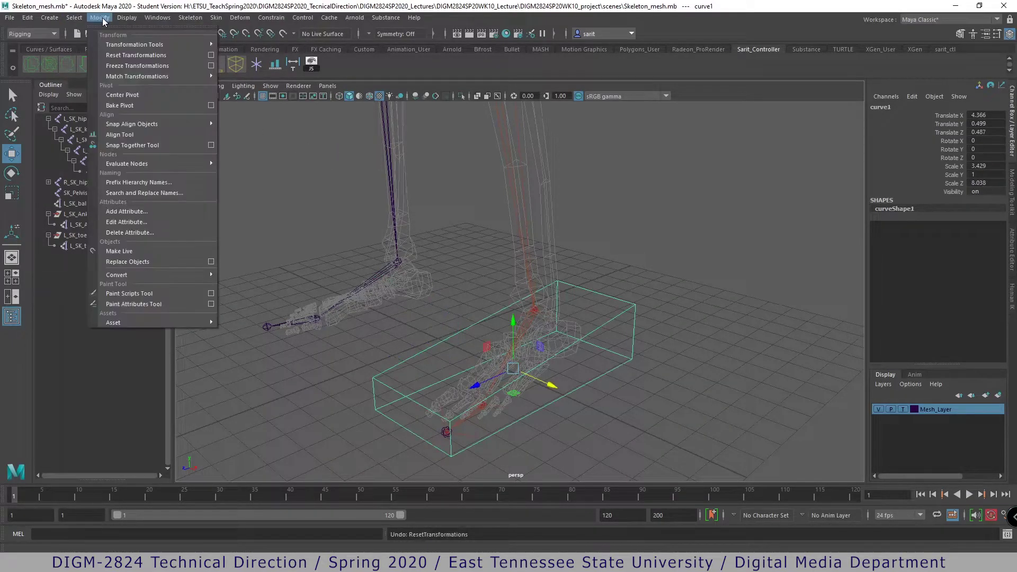
click(127, 65)
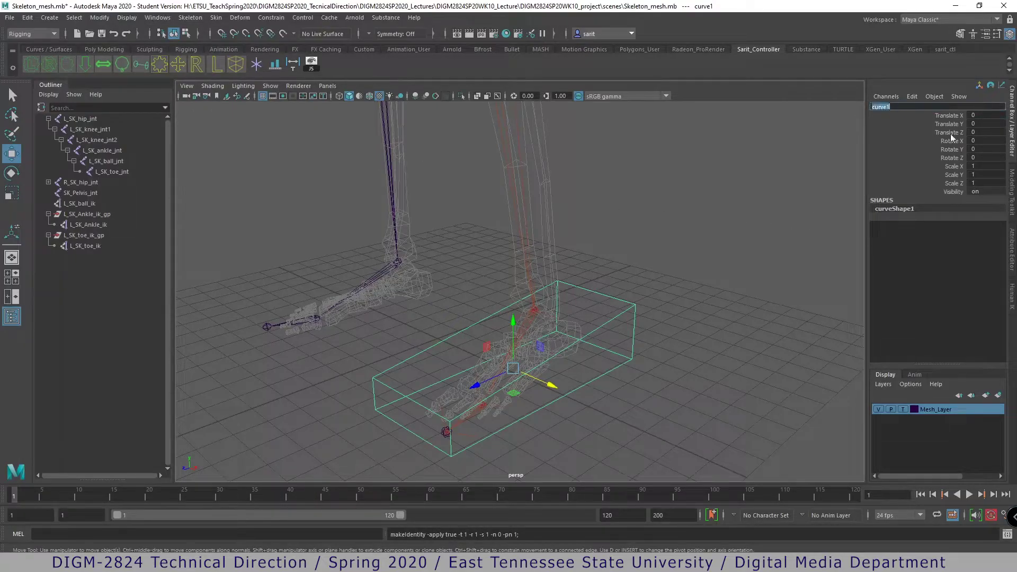
text(L_SK_toe_ik)
text(Foot)
key(Return)
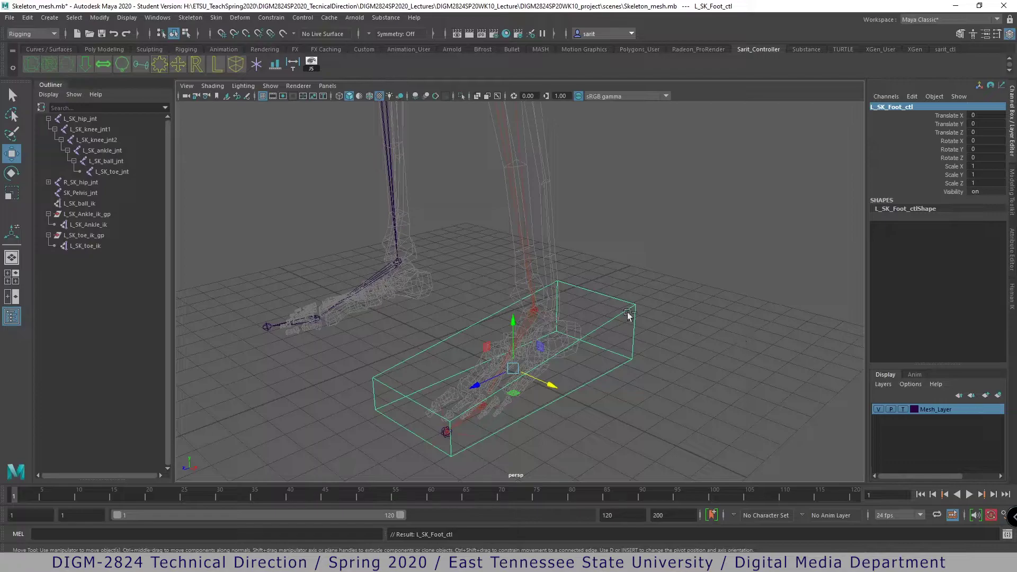
- Save the scene as a new Maya Binary file named Skeleton_rig2020_01 in the project's scenes folder
click(10, 17)
click(64, 70)
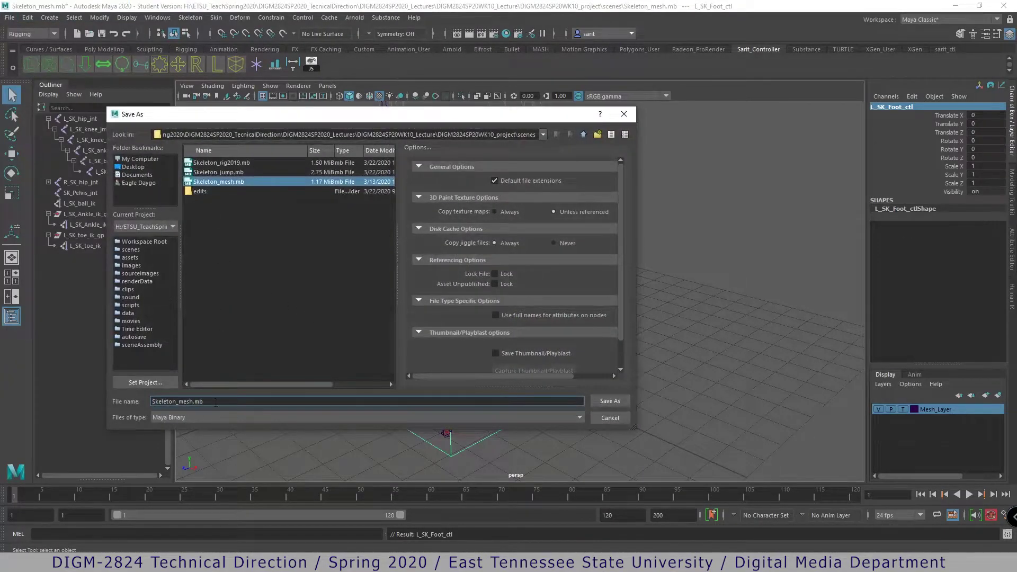
click(220, 163)
click(232, 400)
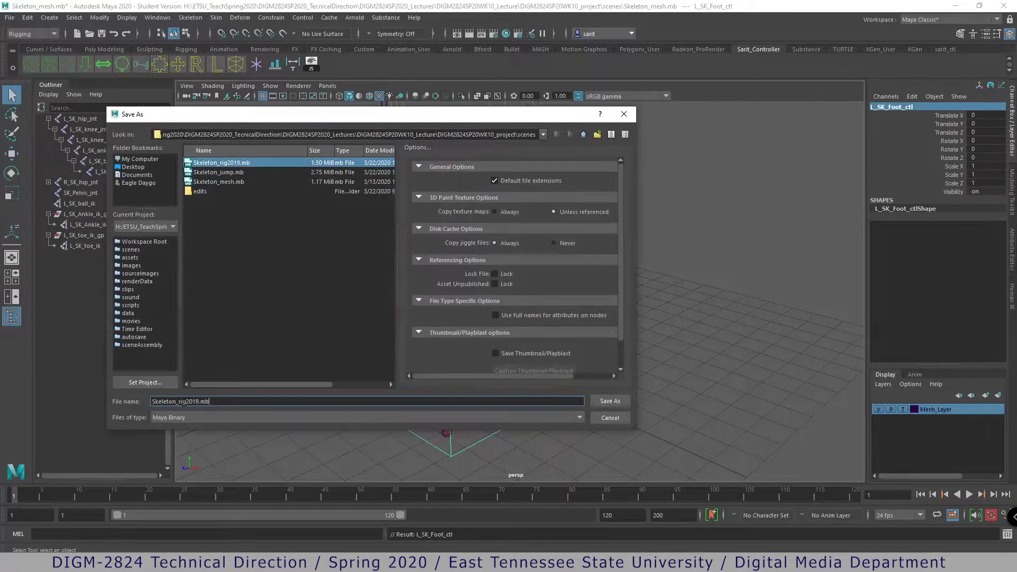
drag(186, 402, 227, 406)
text(M)
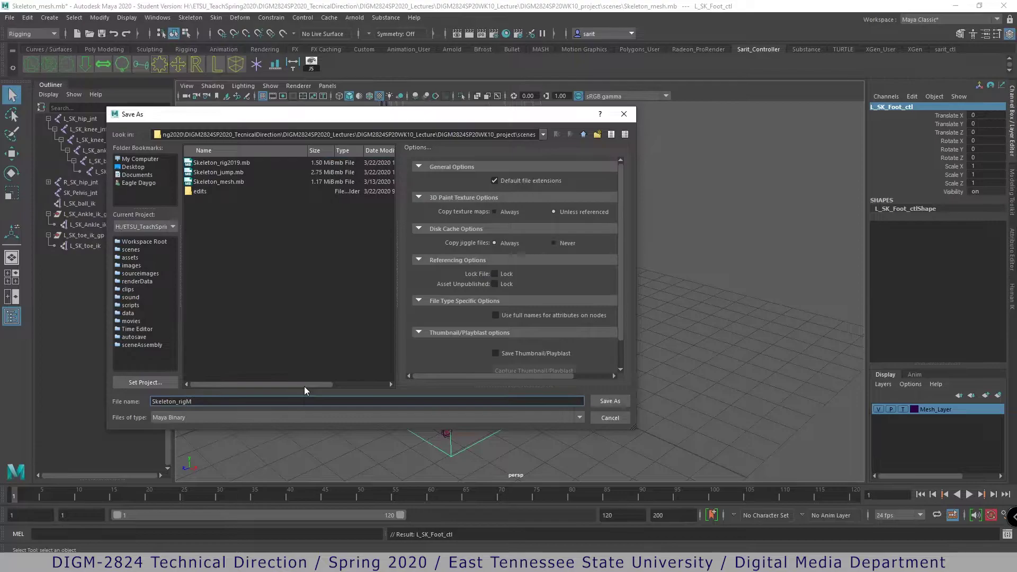
key(BackSpace)
text(2020_)
key(Return)
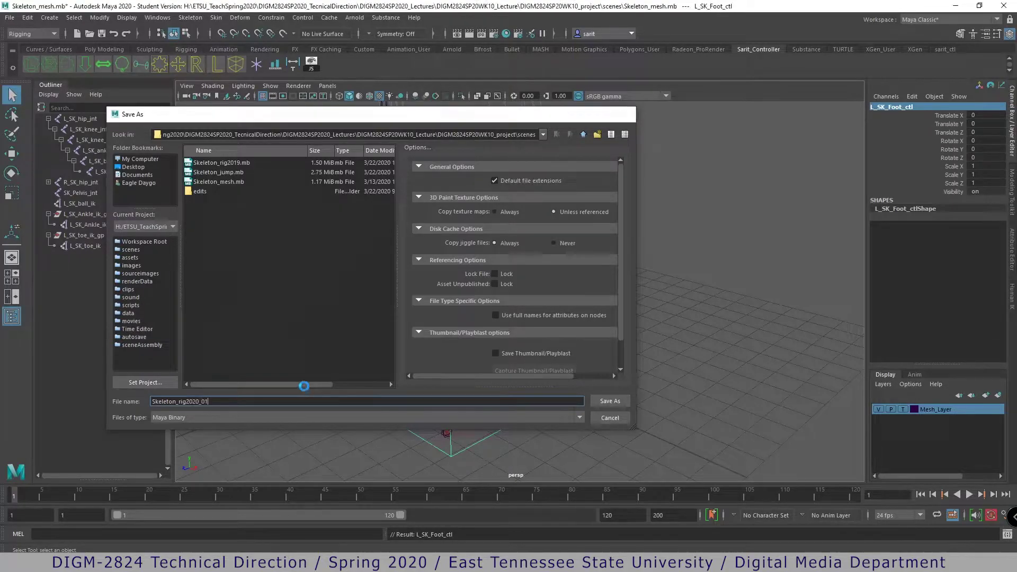
- Activate the Move tool and deselect the left foot control
click(486, 292)
key(w)
scroll(670, 397, down, 2)
alt+drag(670, 394, 630, 421)
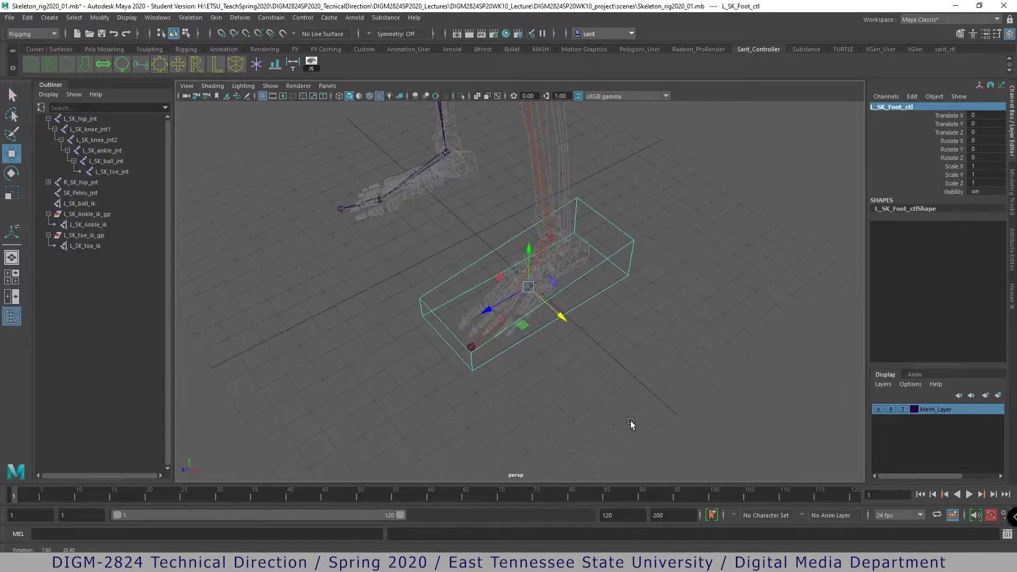
alt+right_drag(557, 407, 646, 389)
mouse_move(646, 388)
alt+mouse_down()
mouse_move(593, 438)
mouse_move(553, 415)
mouse_move(591, 417)
mouse_move(616, 395)
mouse_move(658, 401)
alt+mouse_up()
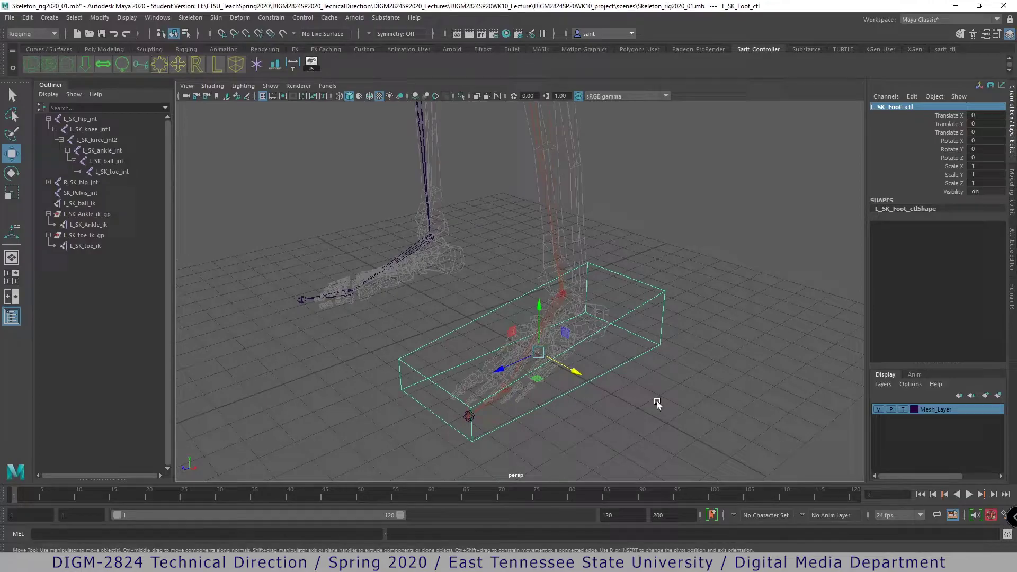
click(704, 436)
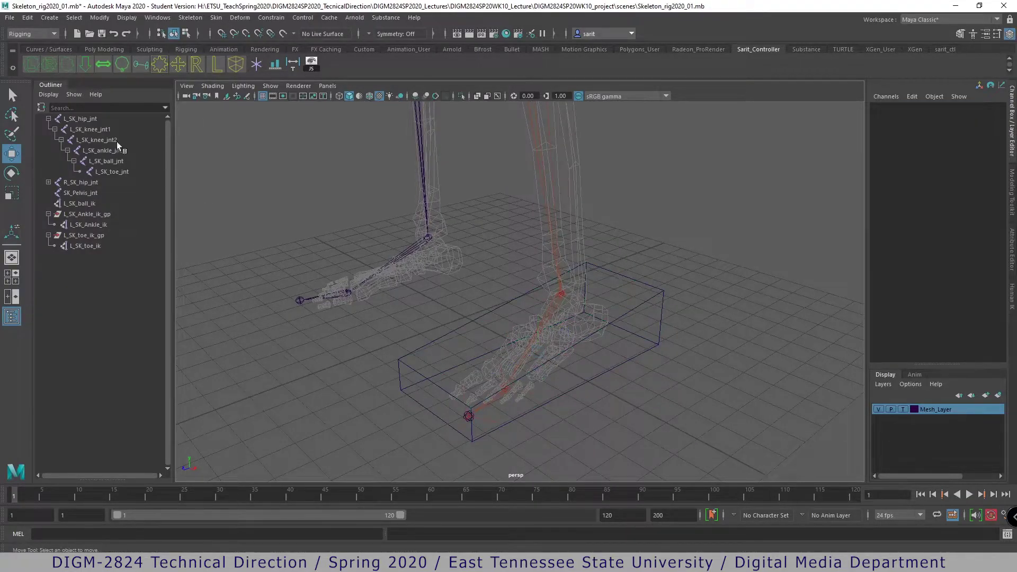
- List NURBS objects in the Outliner and delete the unused sHipCurve curve
click(75, 96)
mouse_move(79, 113)
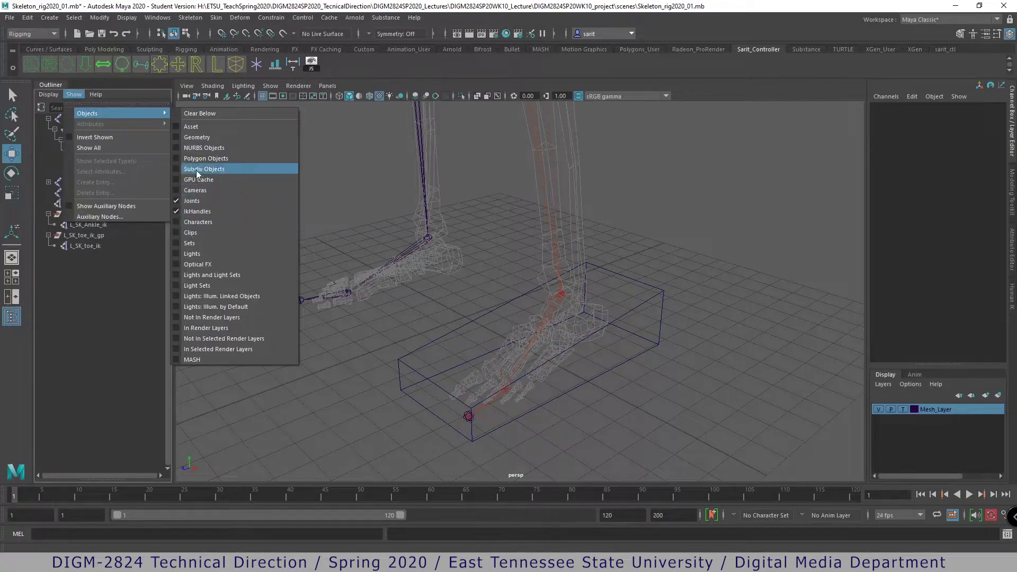
click(201, 148)
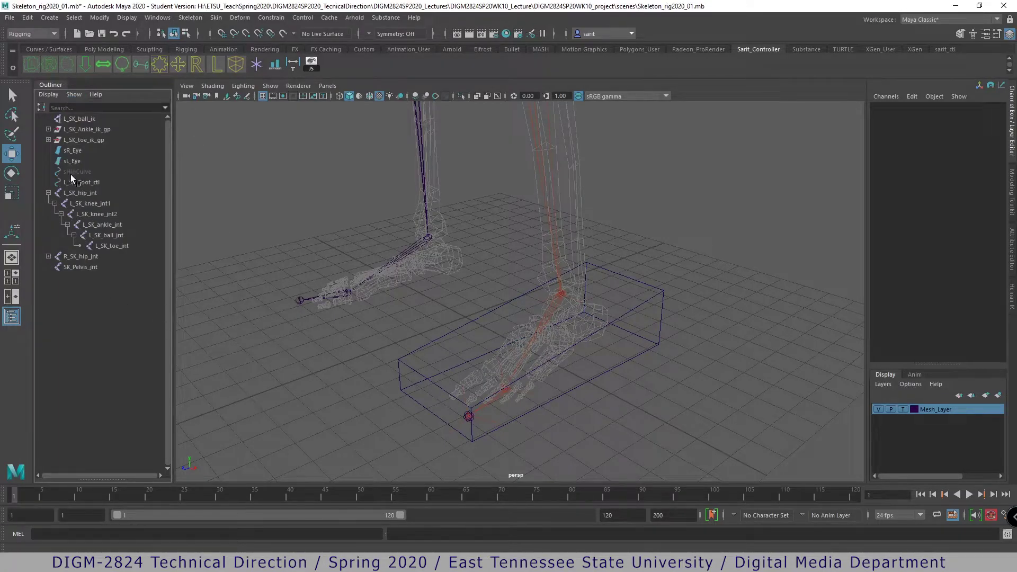
click(86, 183)
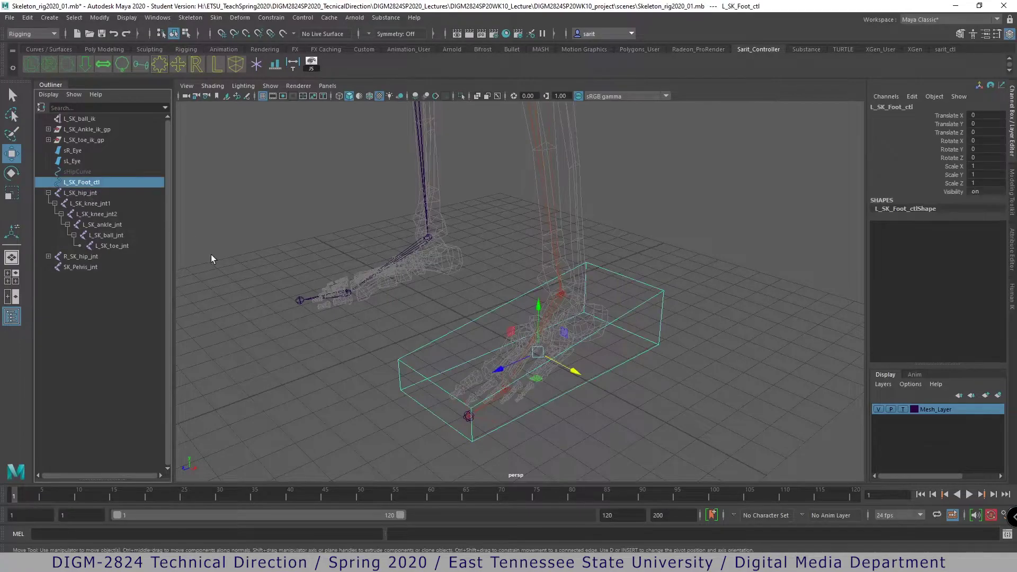
click(87, 171)
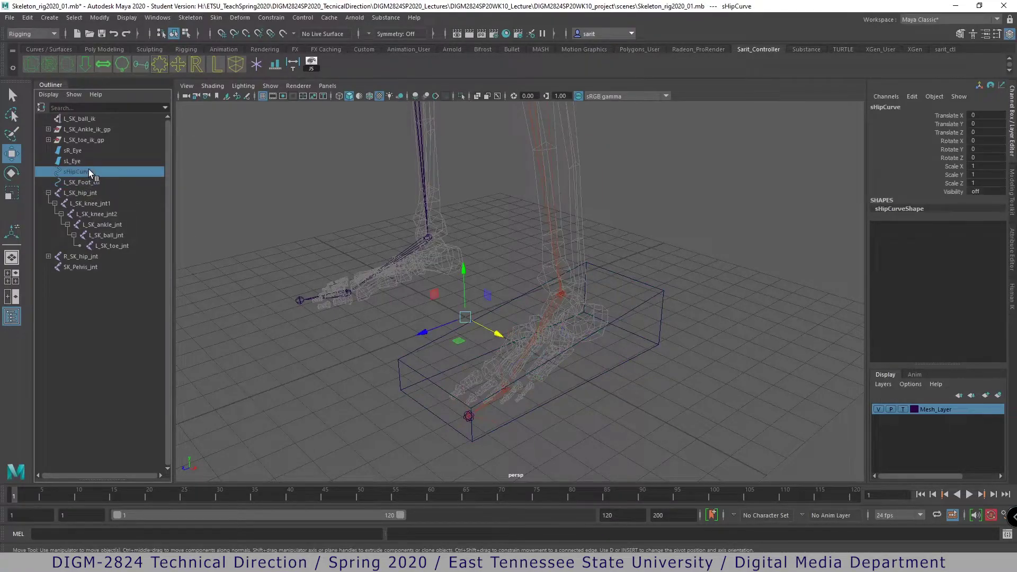
key(Delete)
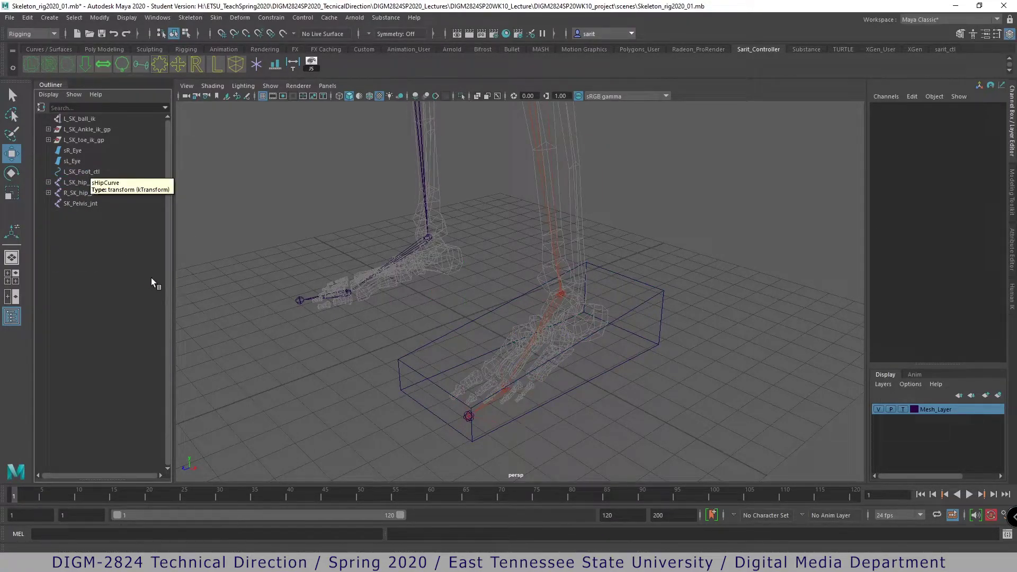
click(84, 171)
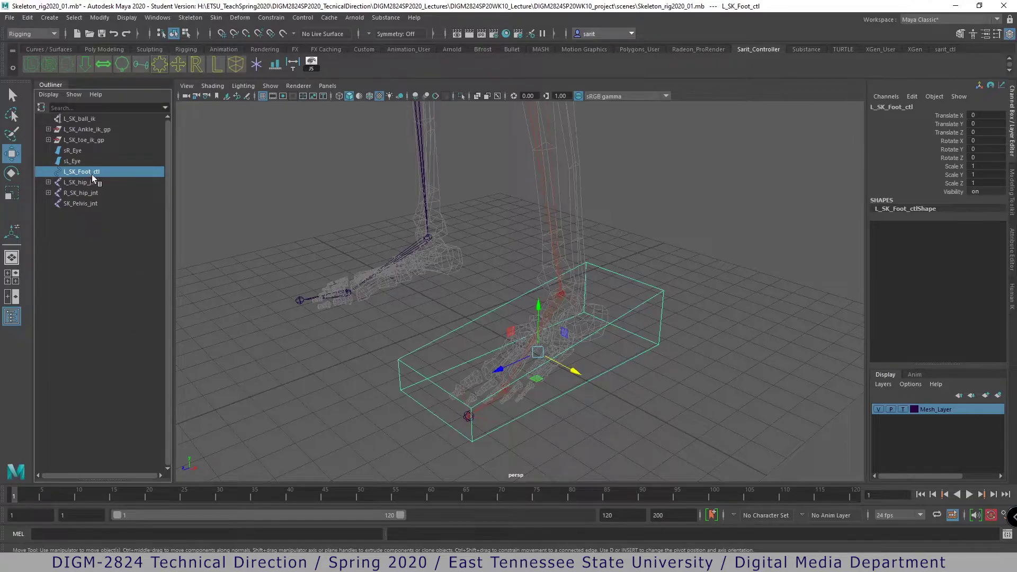
click(54, 215)
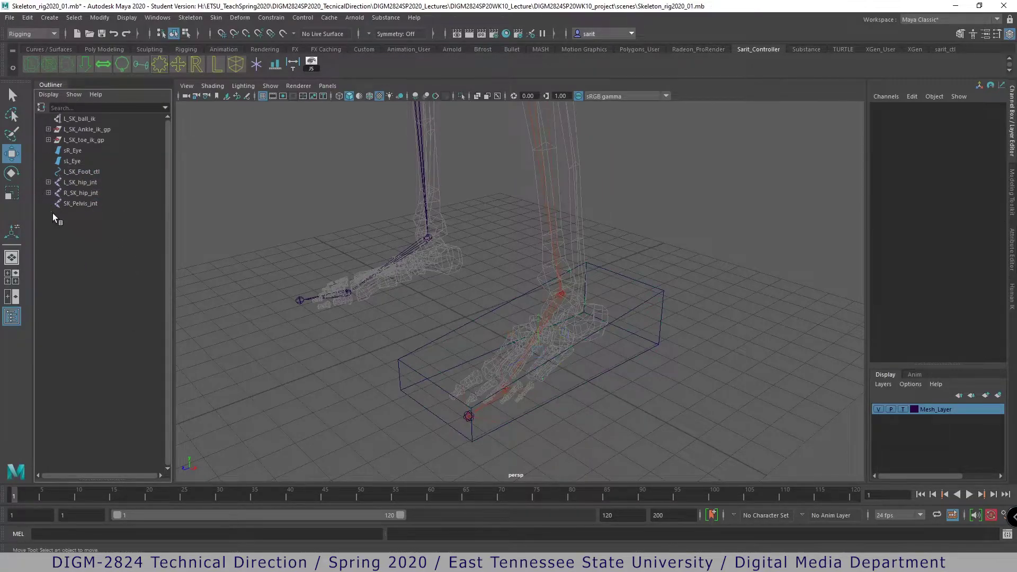
click(49, 193)
click(48, 182)
click(48, 182)
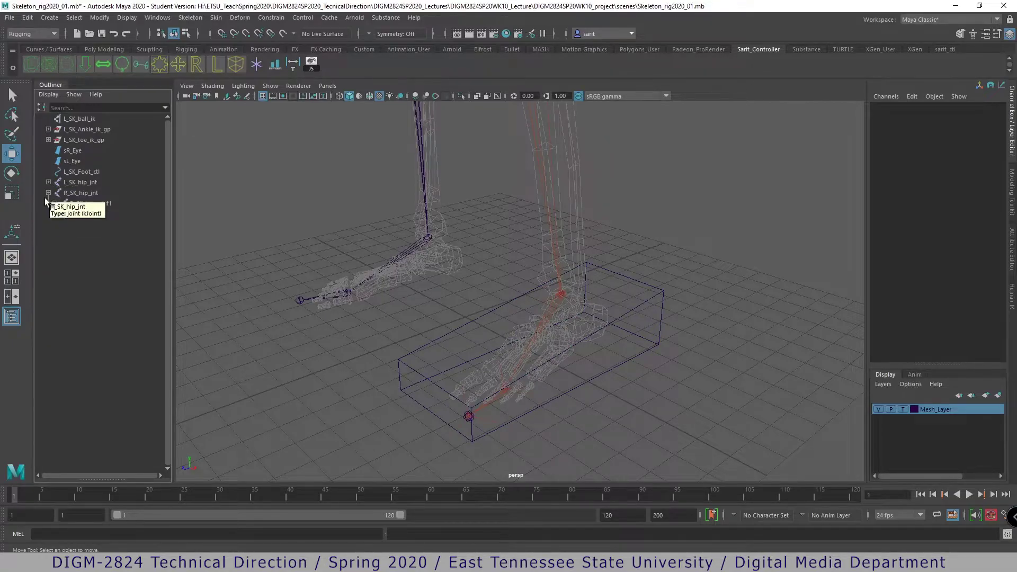
- Parent L_SK_ball_ik, L_SK_Ankle_ik_gp and L_SK_toe_ik_gp under the L_SK_Foot_ctl control and expand its hierarchy
click(106, 129)
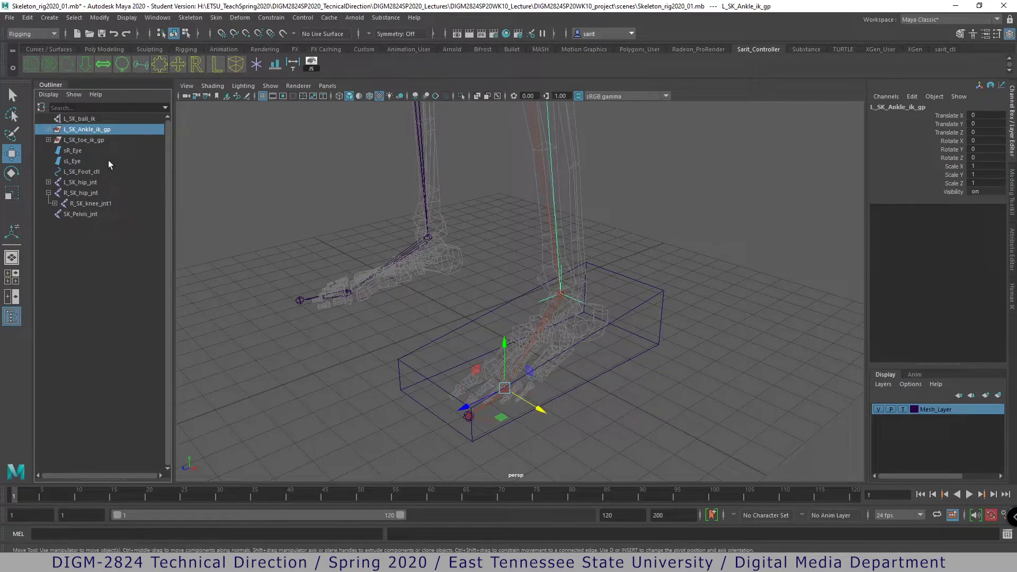
click(76, 118)
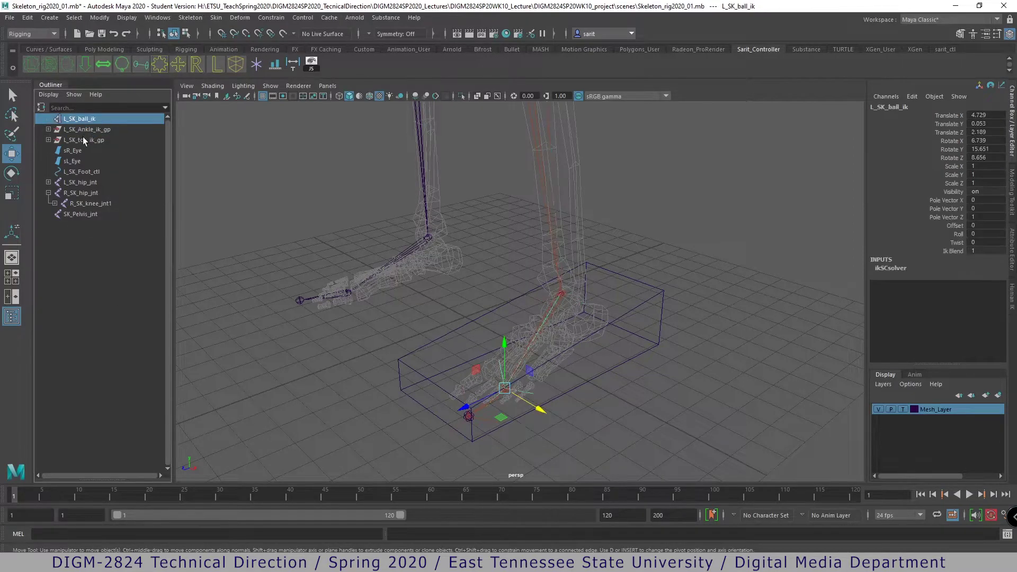
shift+click(83, 139)
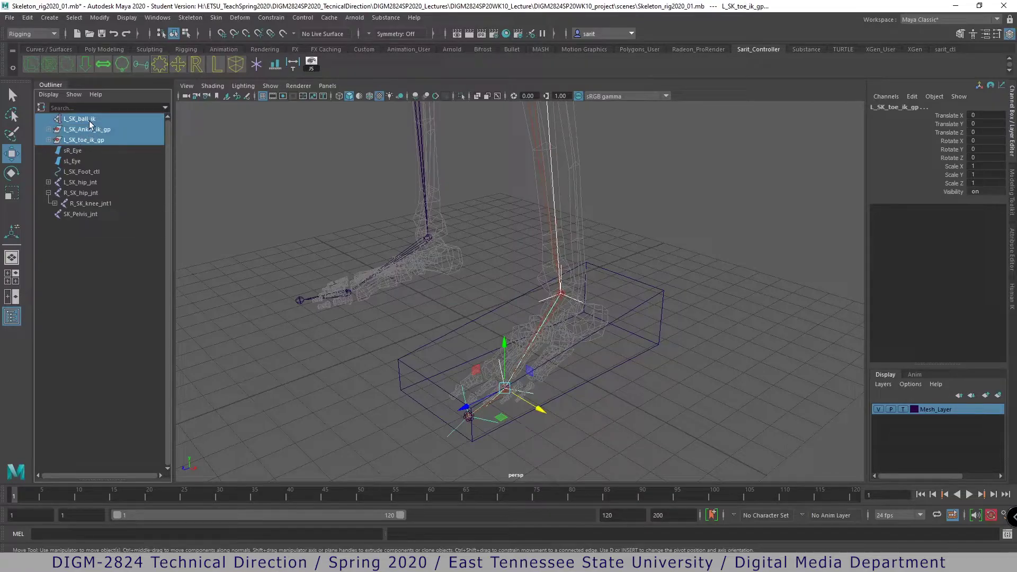
click(89, 123)
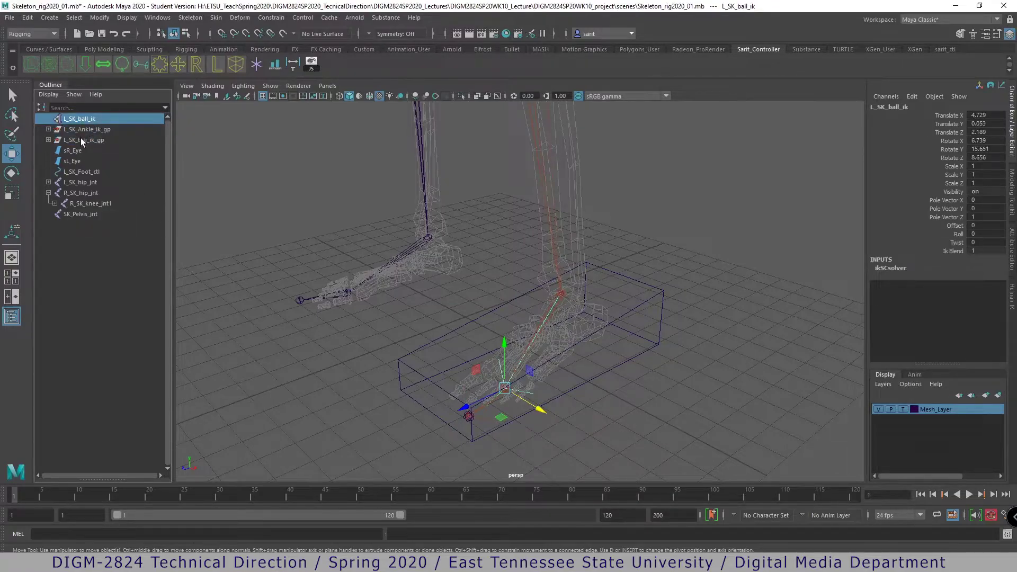
shift+click(86, 139)
click(48, 129)
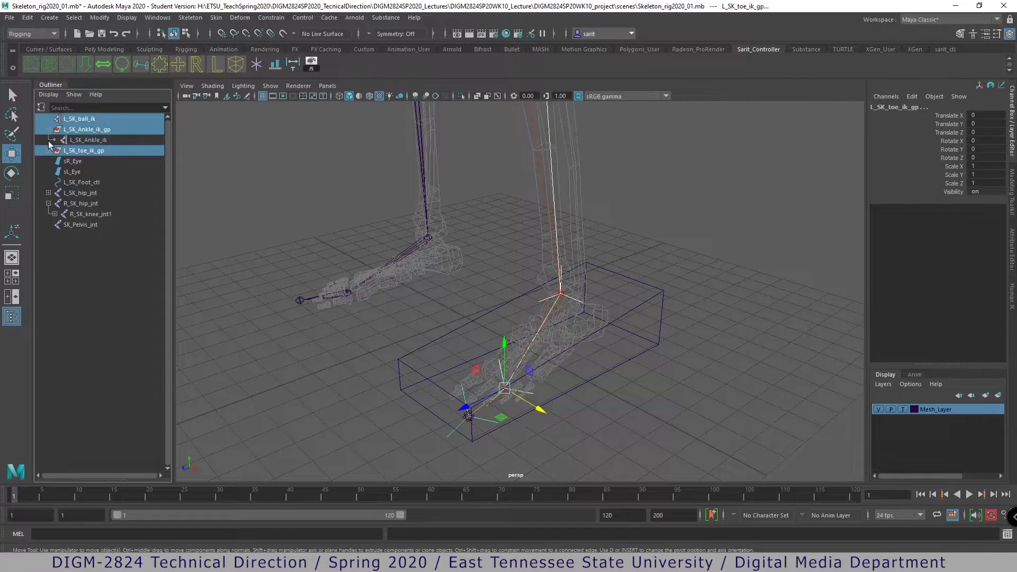
click(48, 151)
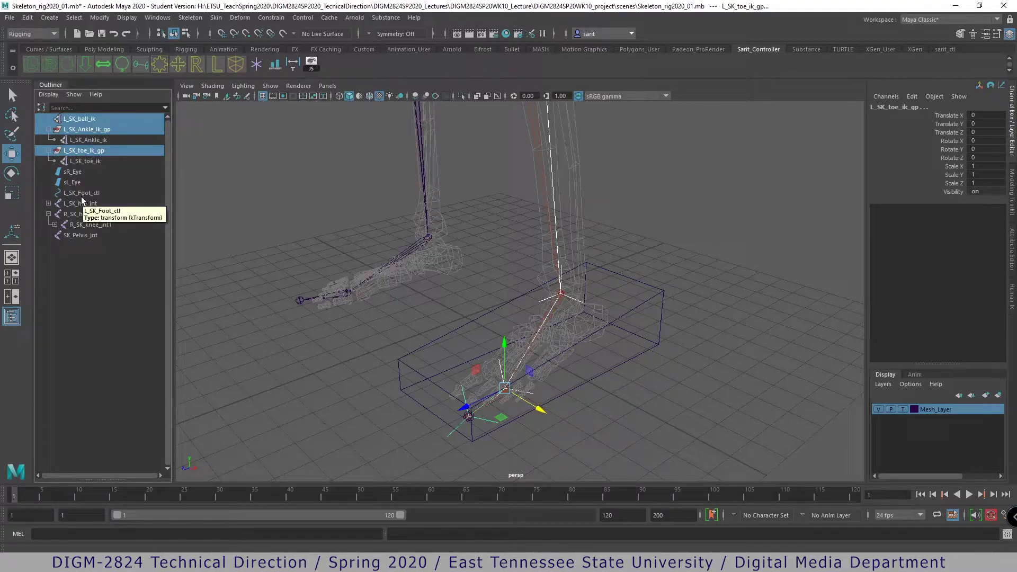
middle_drag(105, 152, 96, 194)
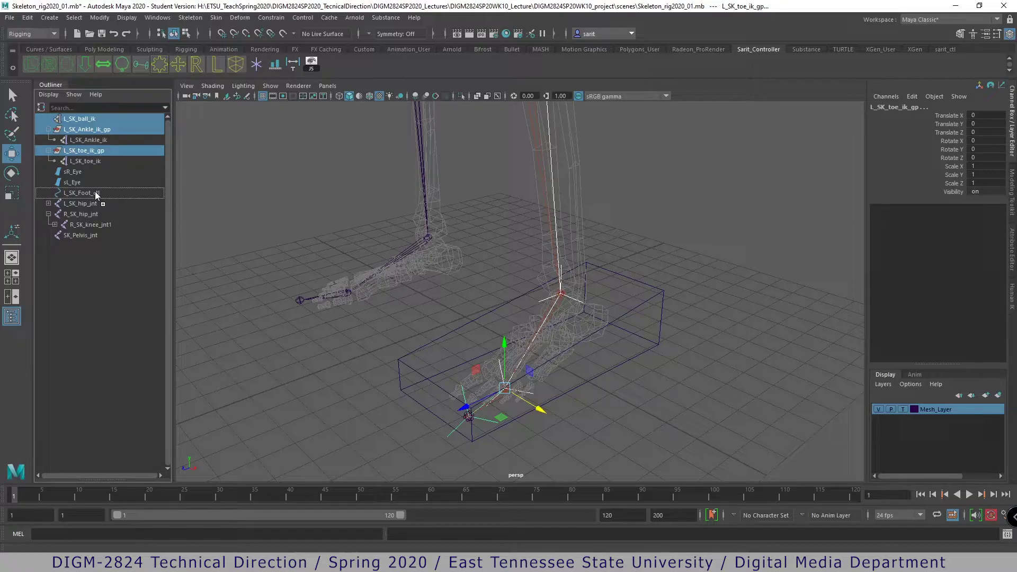
middle_drag(94, 191, 94, 192)
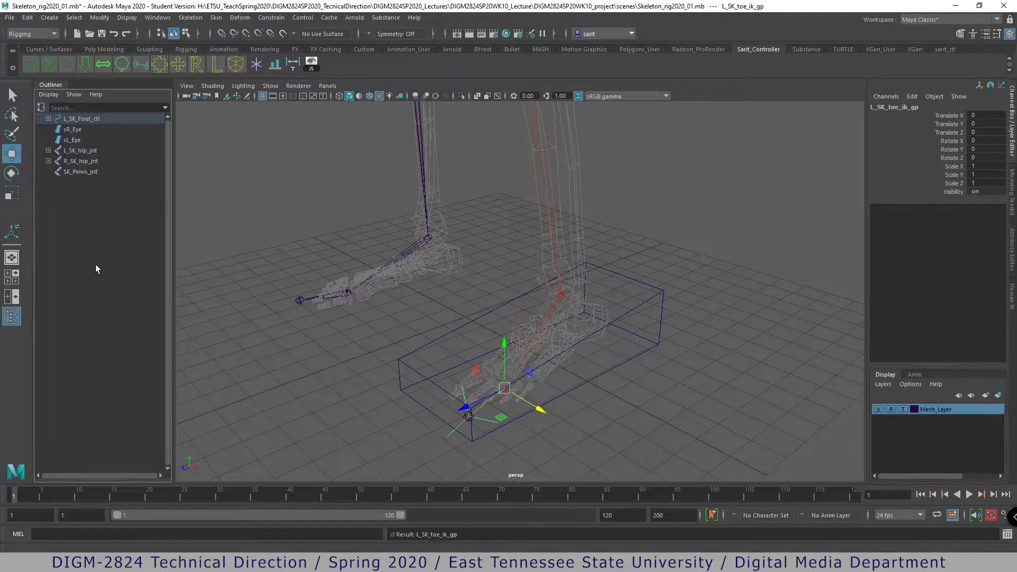
click(48, 119)
- Test the left leg rig by moving the L_SK_Foot_ctl control, and undo the move
click(82, 119)
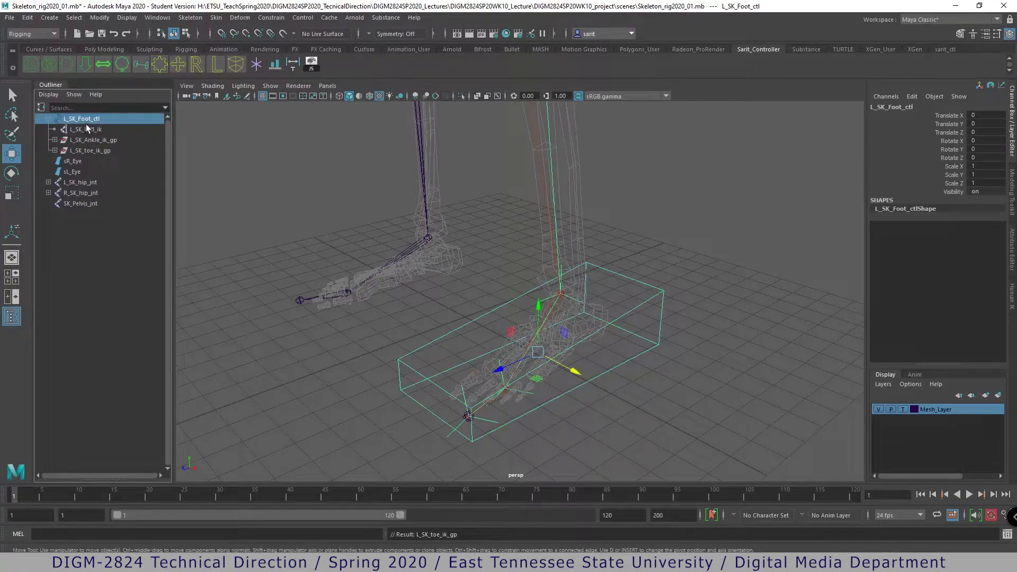
drag(512, 332, 435, 271)
key(ctrl+z)
- Select the L_SK_Ankle_ik handle and display its pole vector manipulator near the left hip
alt+right_drag(715, 365, 628, 379)
alt+drag(629, 379, 770, 406)
click(602, 408)
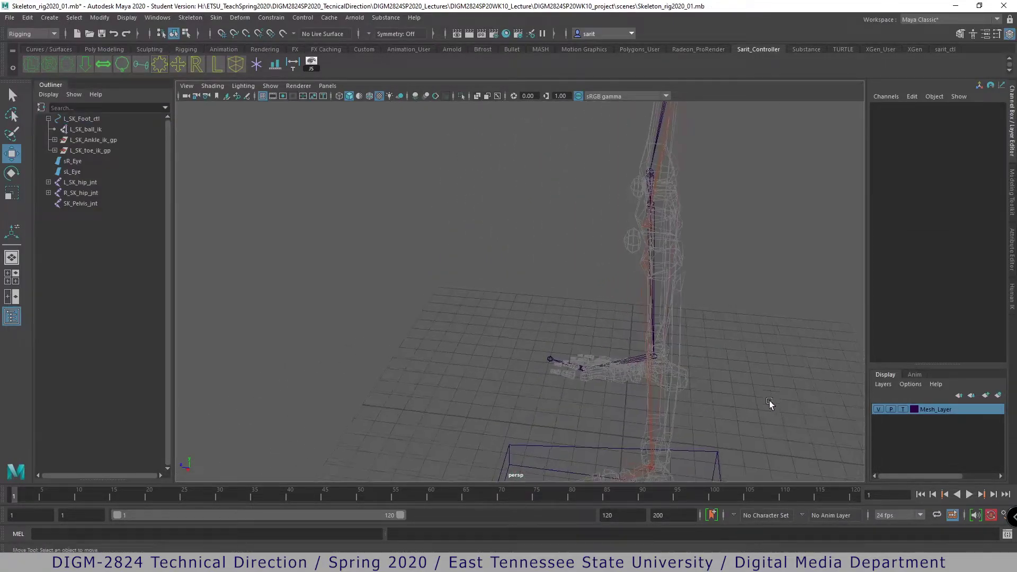
click(634, 466)
alt+middle_drag(700, 353, 599, 518)
alt+middle_drag(573, 333, 552, 453)
alt+right_drag(535, 438, 713, 395)
alt+drag(605, 399, 637, 428)
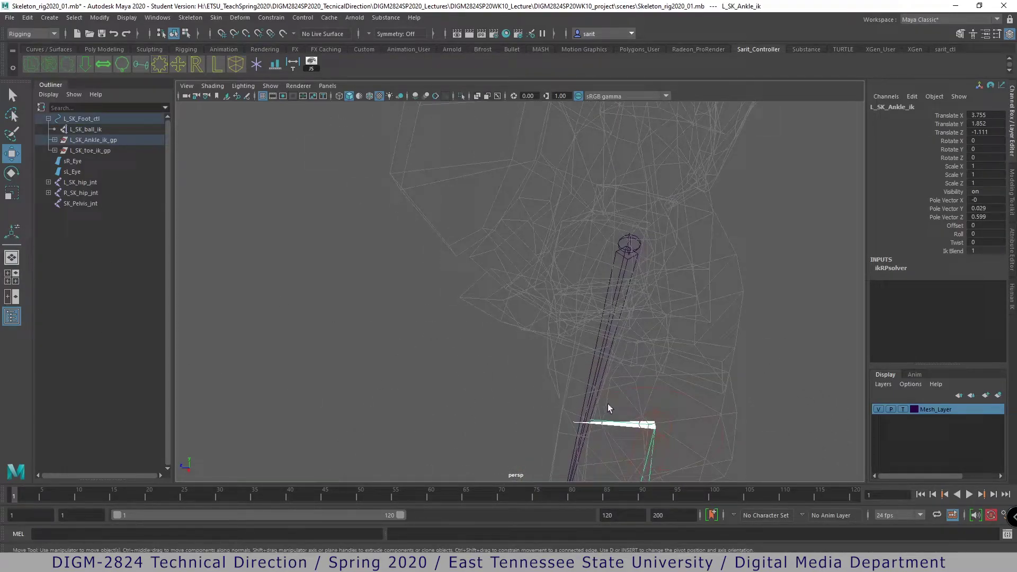
key(t)
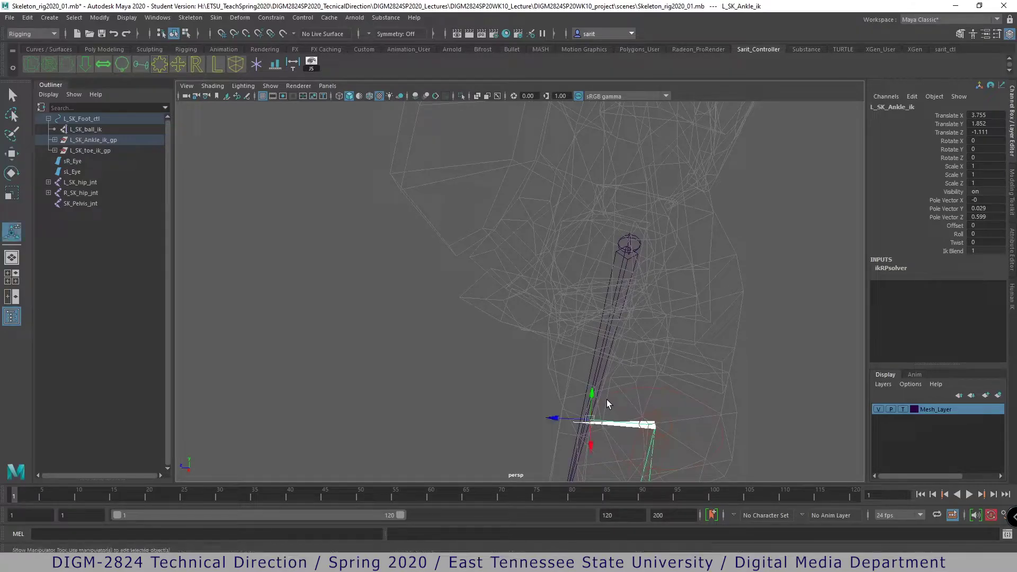
- Move the L_SK_Ankle_ik pole vector inward along X to about -1.434
alt+drag(667, 418, 562, 376)
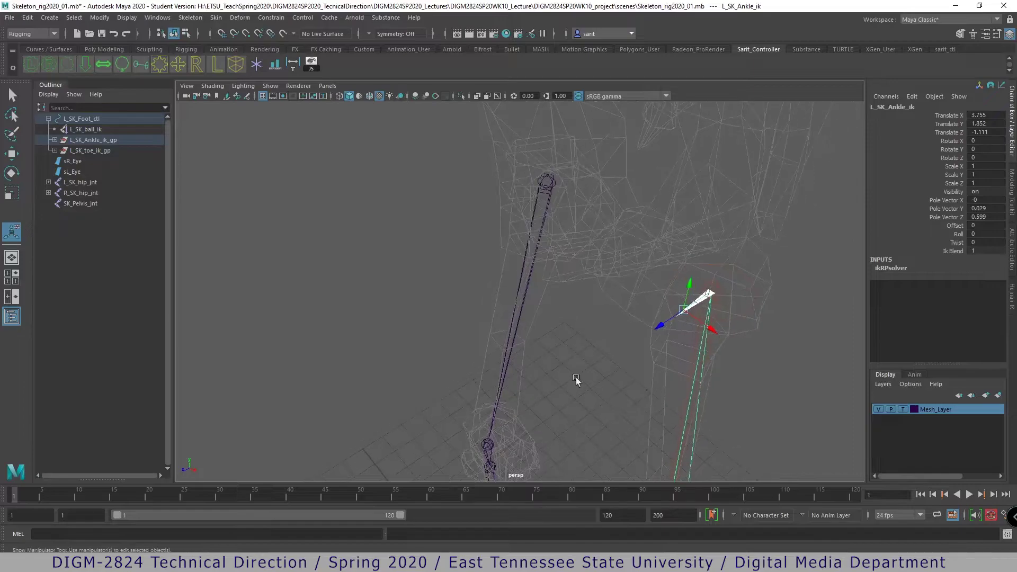
mouse_move(707, 375)
alt+mouse_down()
mouse_move(747, 337)
mouse_move(683, 409)
mouse_move(652, 402)
mouse_move(704, 400)
mouse_move(722, 379)
alt+mouse_up()
alt+drag(601, 236, 667, 318)
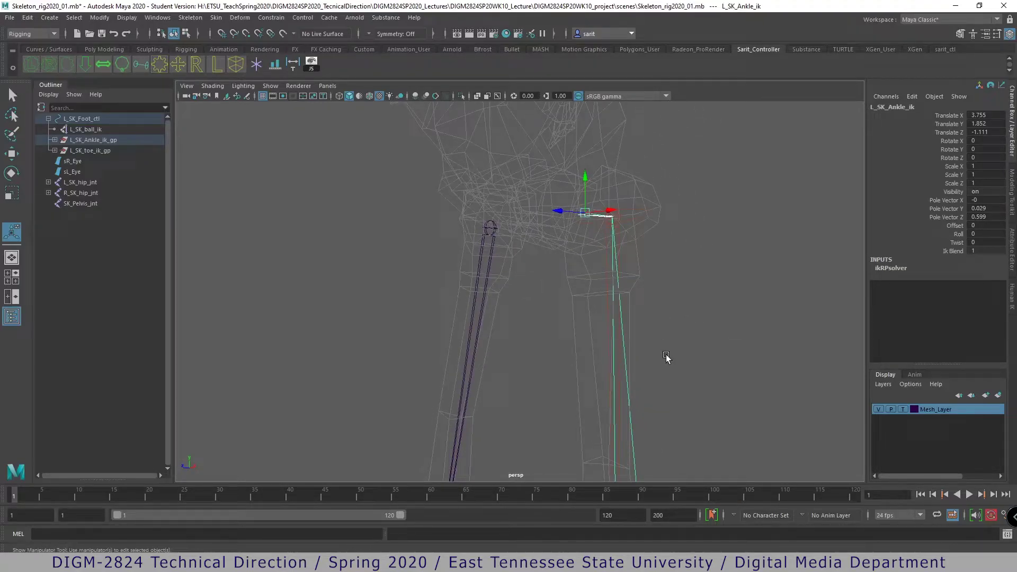
alt+drag(621, 328, 560, 365)
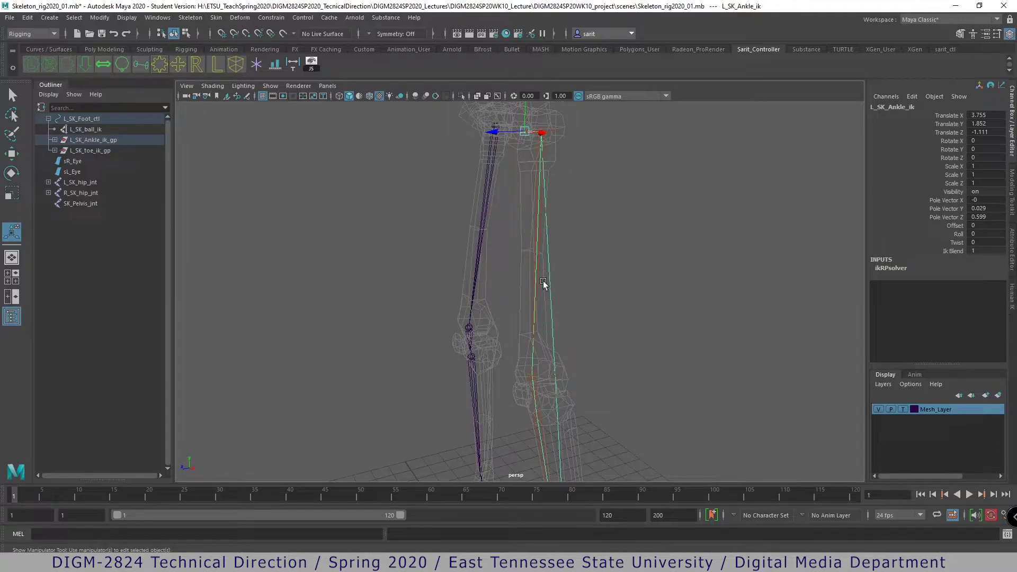
alt+drag(579, 212, 653, 382)
drag(660, 273, 612, 334)
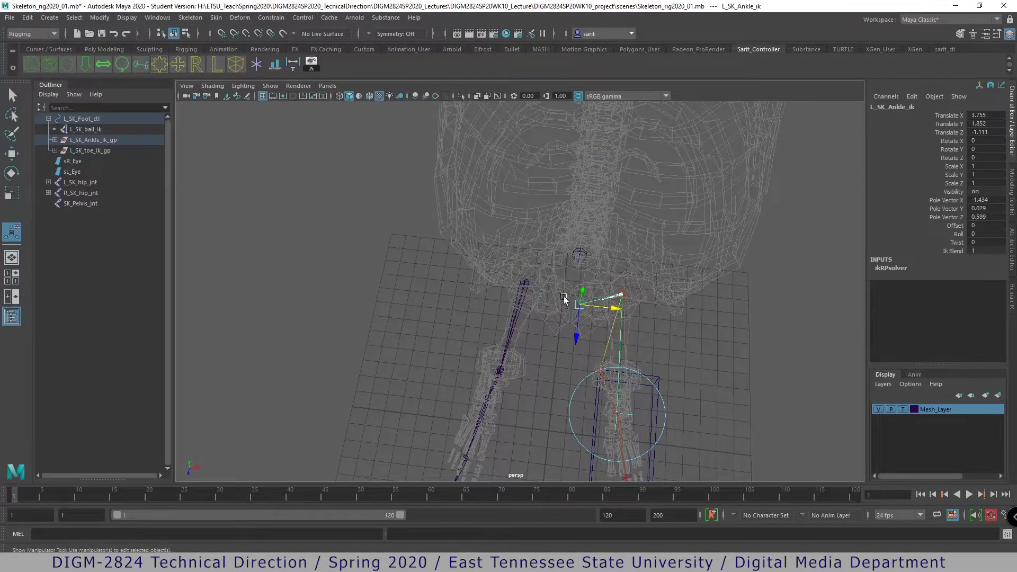
- In the top view, move the ankle IK pole vector along Z to about -0.001 and hide Mesh_Layer
key(space)
key(space)
alt+right_drag(427, 334, 853, 400)
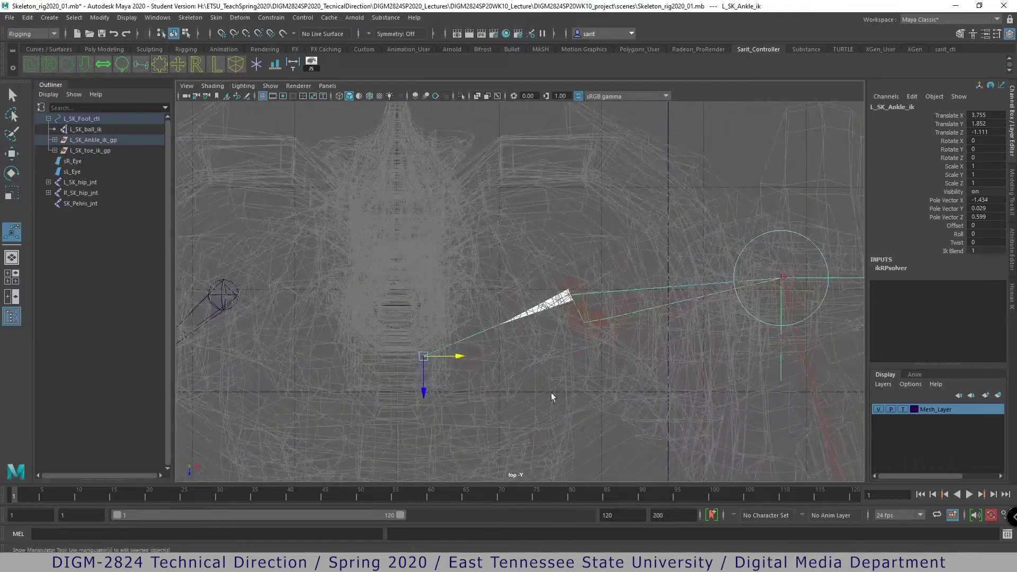
drag(426, 396, 430, 332)
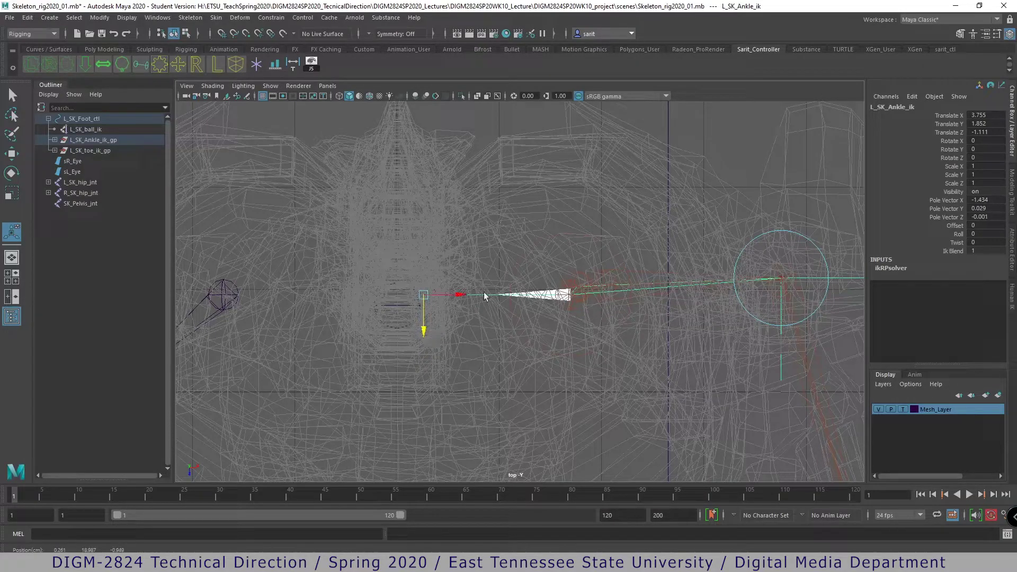
click(879, 411)
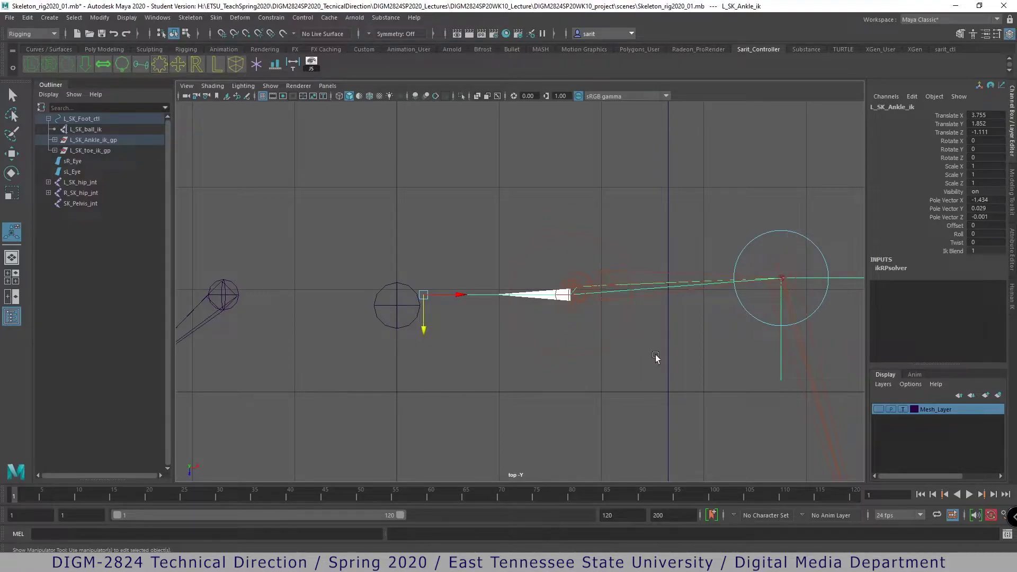
- In the front view, lower the L_SK_Ankle_ik pole vector along Y to about -0.328
key(space)
key(space)
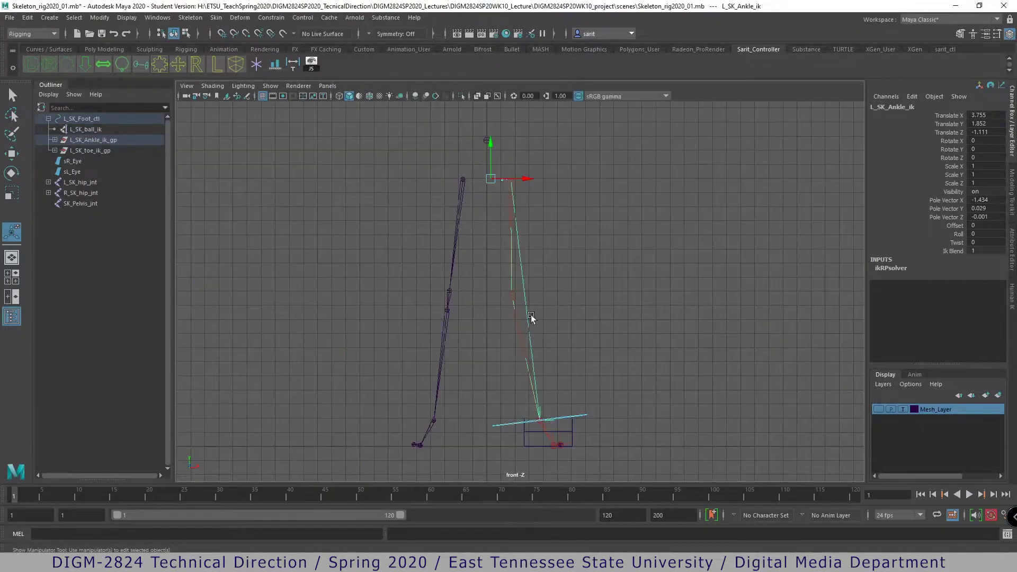
alt+middle_drag(534, 325, 540, 373)
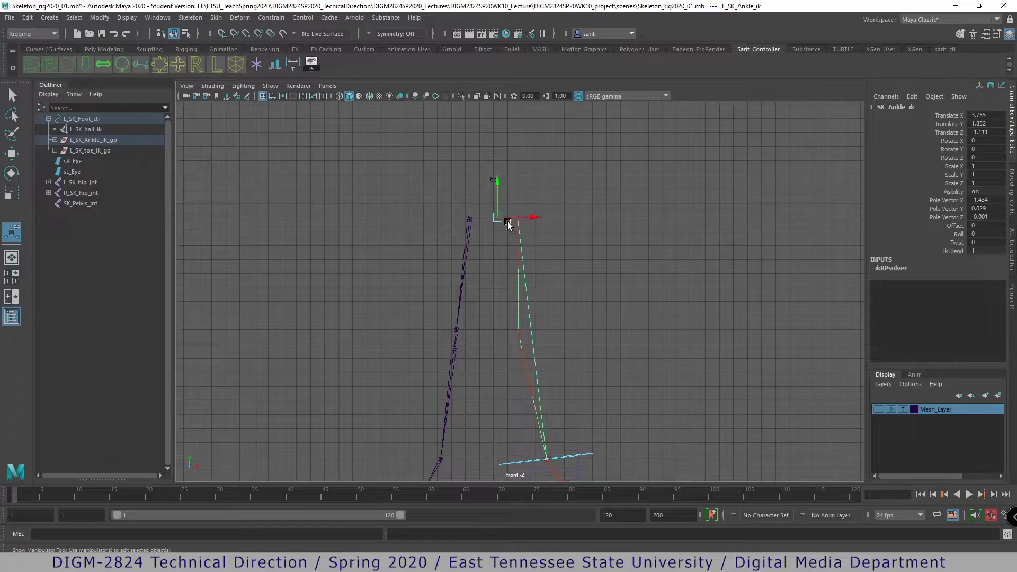
alt+right_drag(495, 234, 877, 276)
alt+middle_drag(642, 207, 667, 417)
key(q)
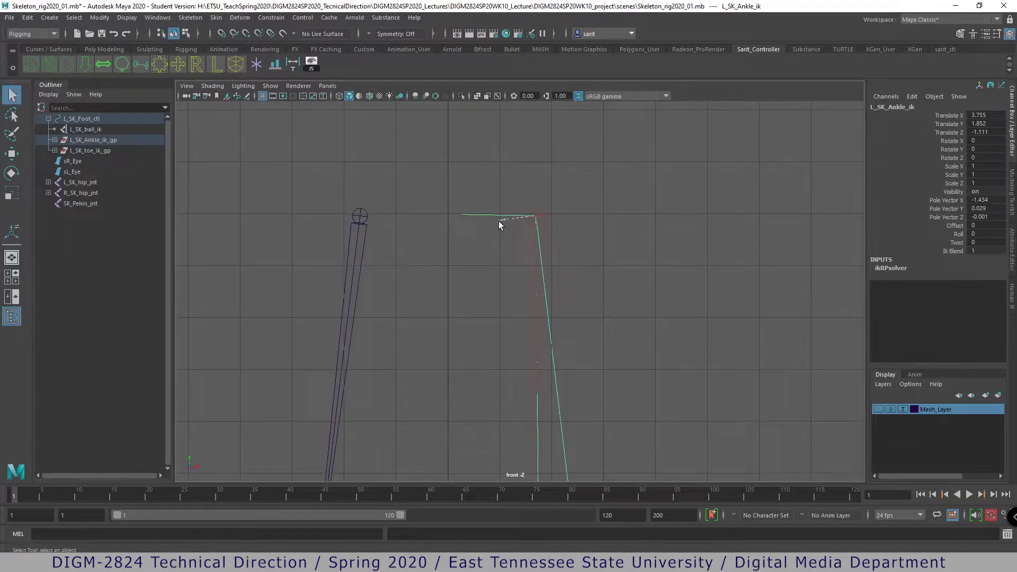
alt+right_drag(744, 219, 583, 333)
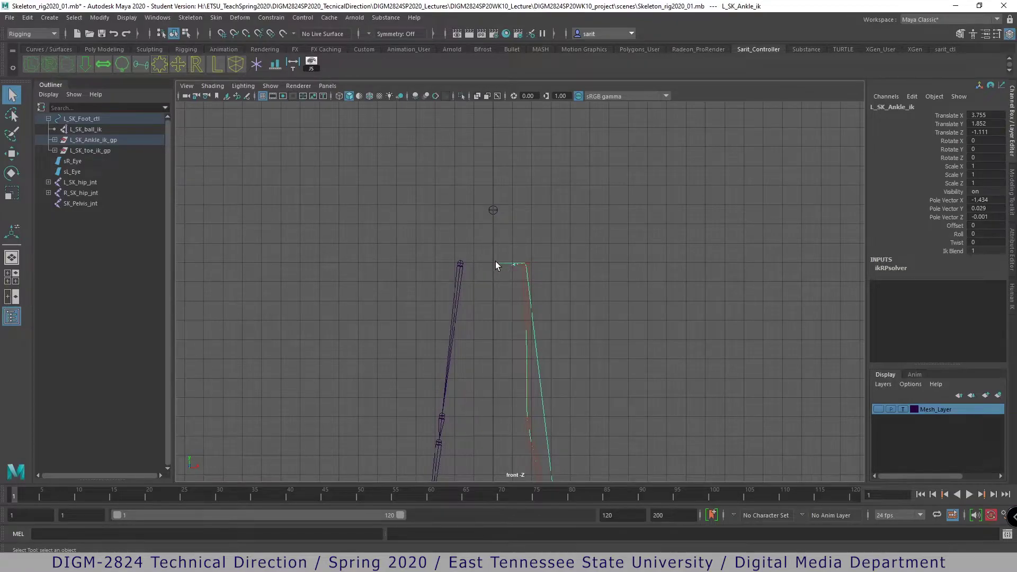
key(w)
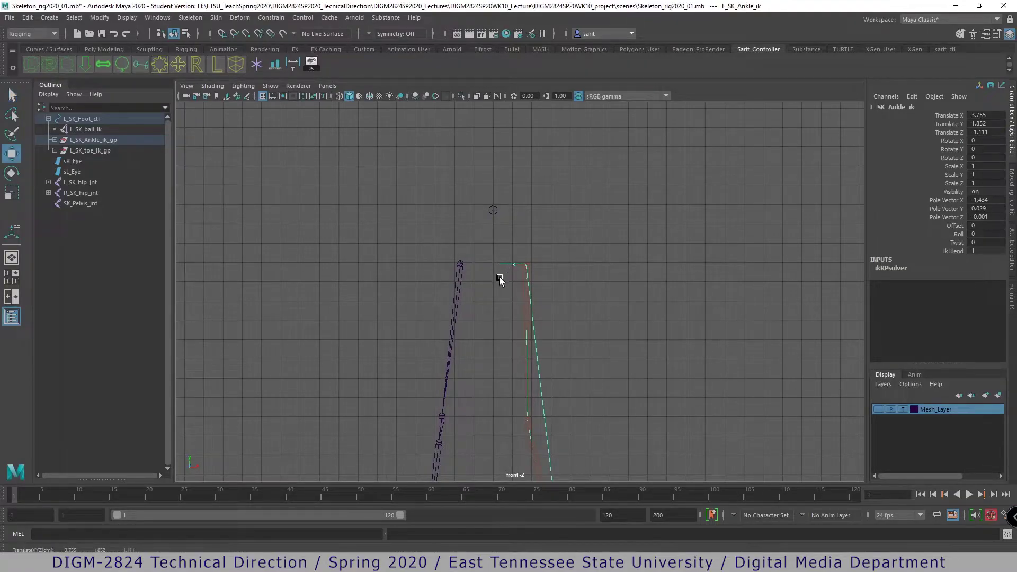
click(12, 232)
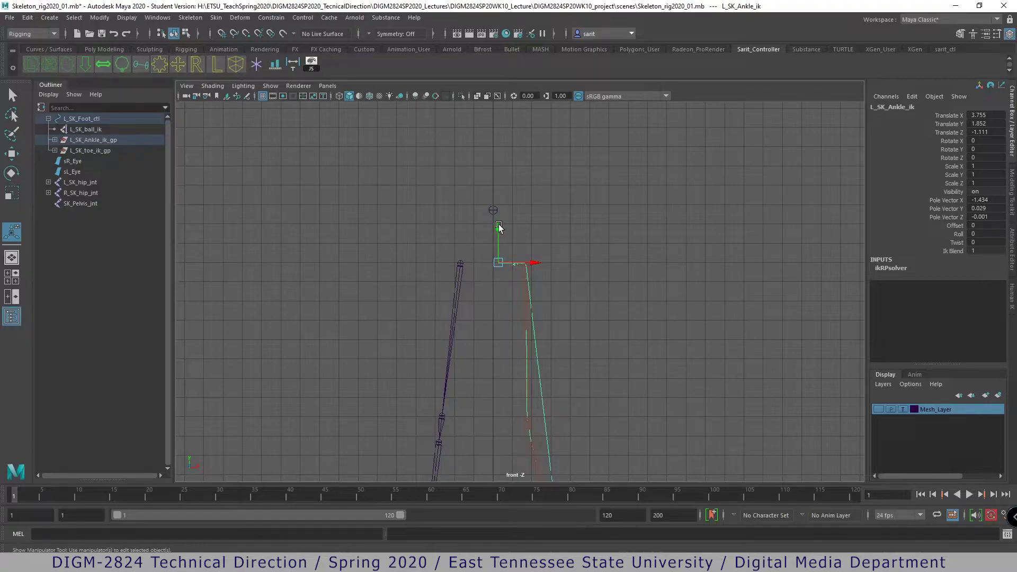
drag(498, 227, 499, 234)
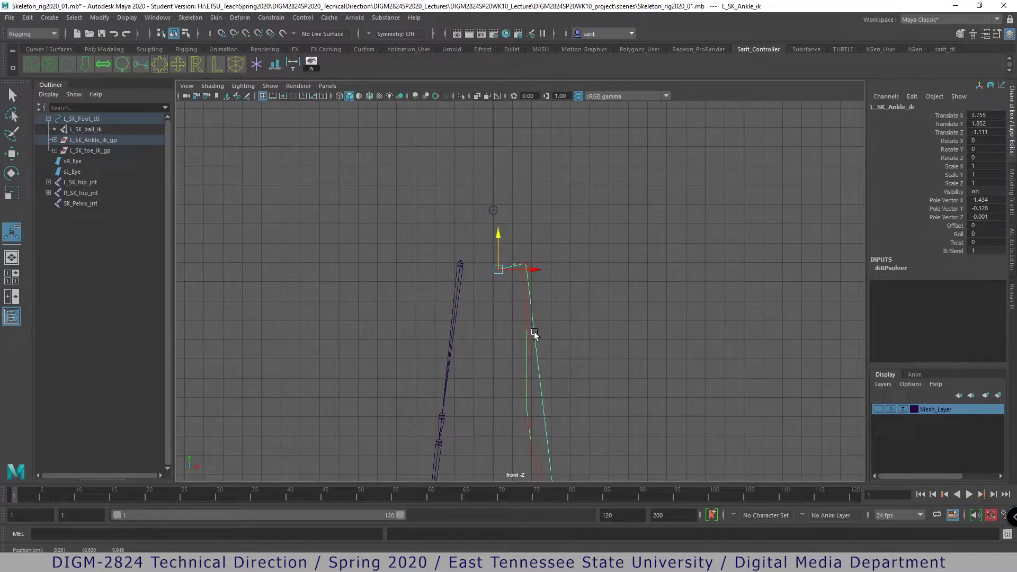
scroll(417, 348, down, 3)
alt+middle_drag(562, 361, 609, 345)
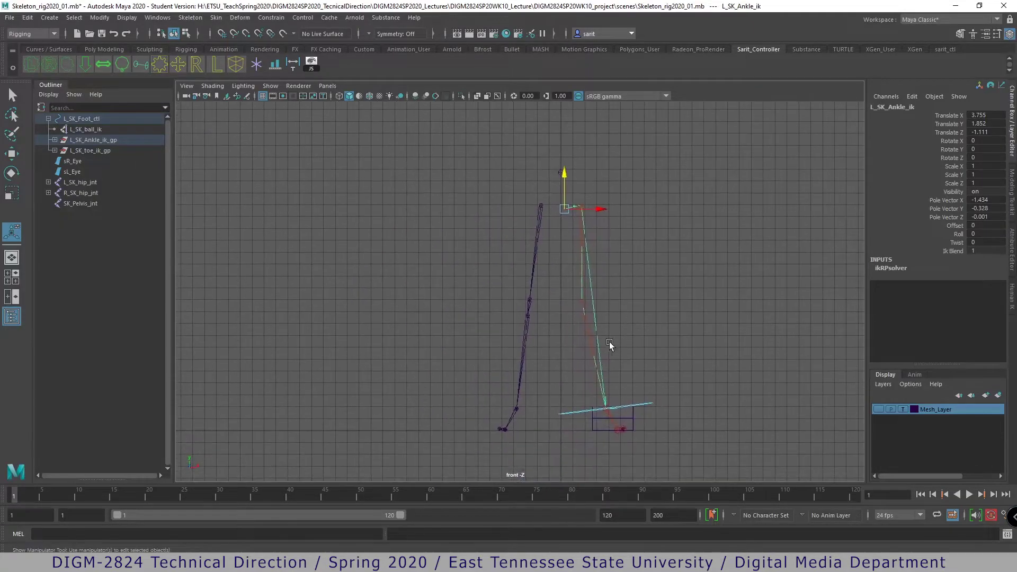
- Test the left leg by moving L_SK_Foot_ctl slightly in the front view, and undo the move
click(630, 411)
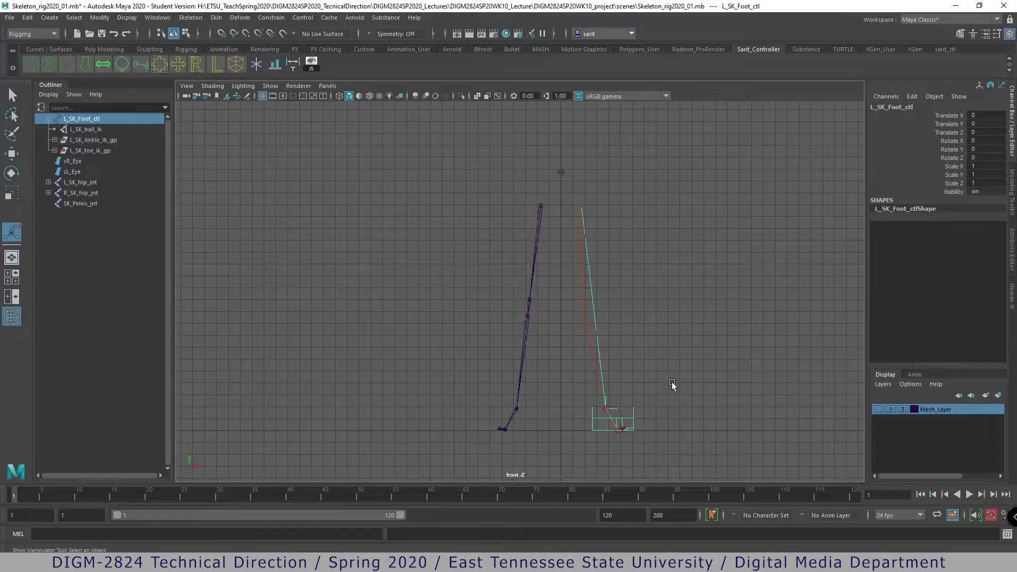
key(w)
mouse_move(648, 391)
middle_down()
mouse_move(730, 285)
mouse_move(749, 158)
mouse_move(689, 335)
mouse_move(618, 371)
mouse_move(557, 361)
mouse_move(519, 328)
mouse_move(484, 281)
mouse_move(470, 214)
mouse_move(477, 251)
mouse_move(565, 318)
mouse_move(675, 375)
mouse_move(654, 399)
mouse_move(651, 384)
middle_up()
key(ctrl+z)
key(ctrl+z)
key(ctrl+z)
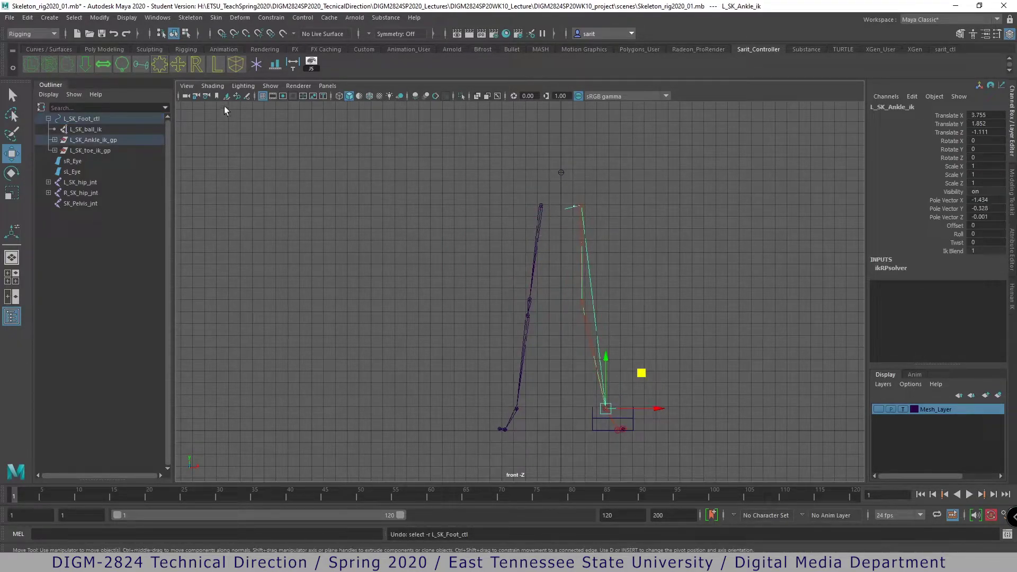
- Annotate the front view with a red grease-pencil arrow from the left hip inward and a dashed line extending outward
click(246, 95)
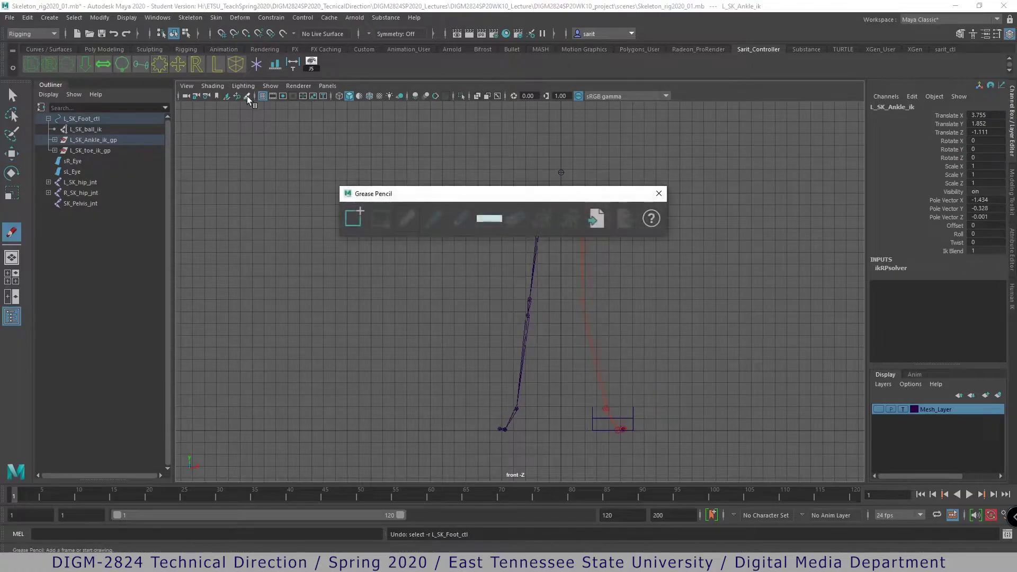
click(357, 223)
click(497, 219)
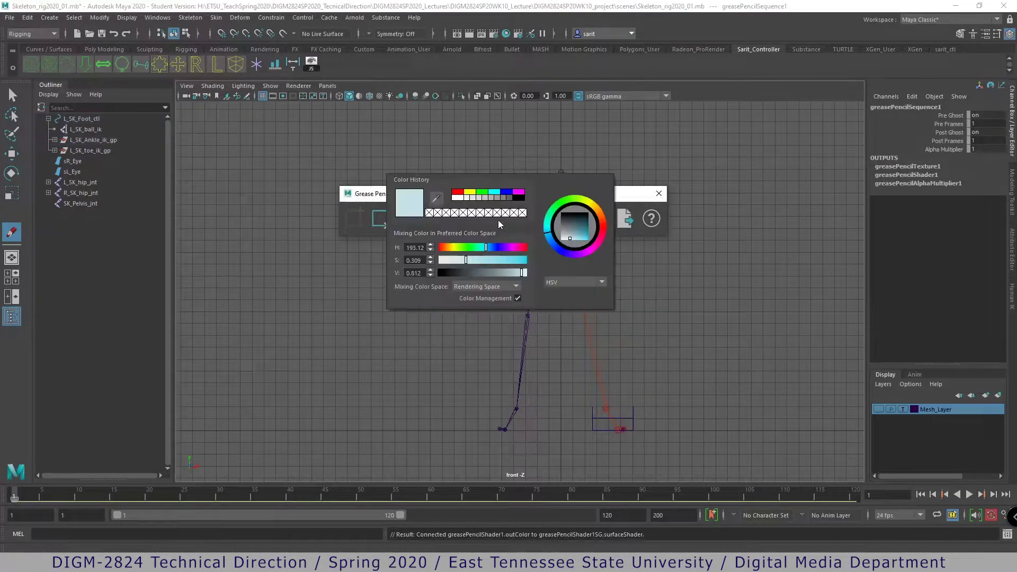
click(457, 191)
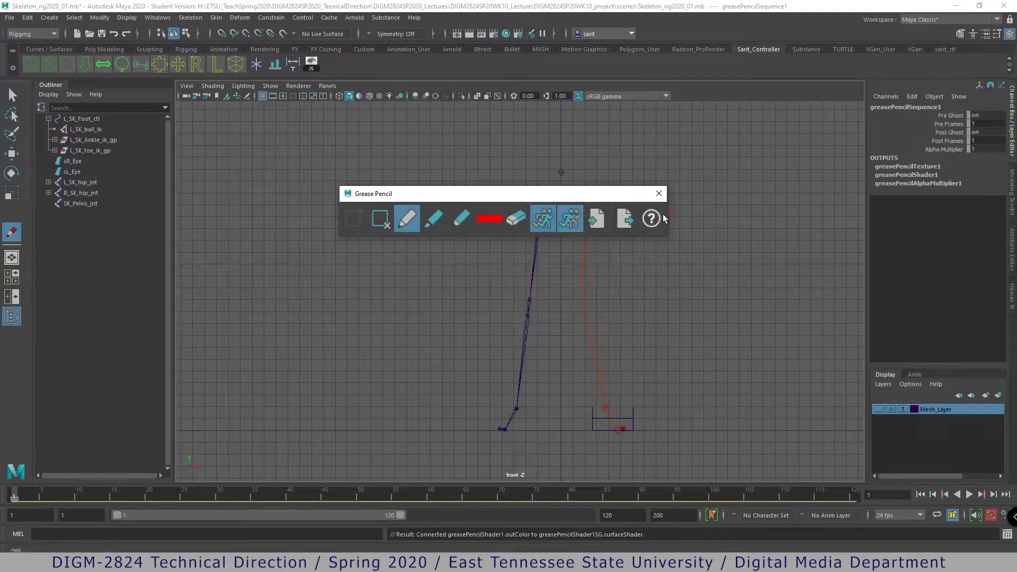
drag(605, 199, 612, 302)
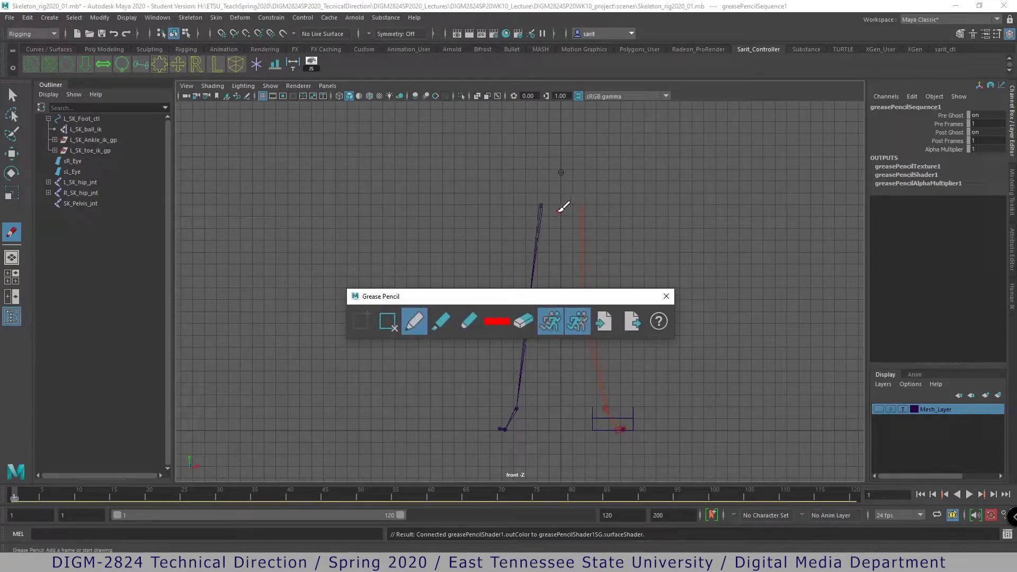
drag(578, 206, 552, 214)
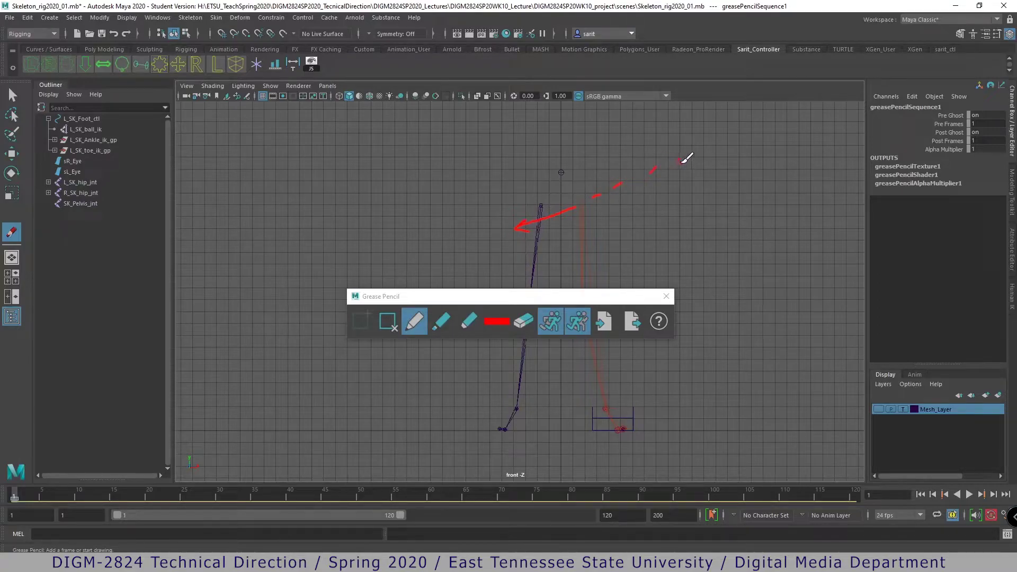
click(666, 296)
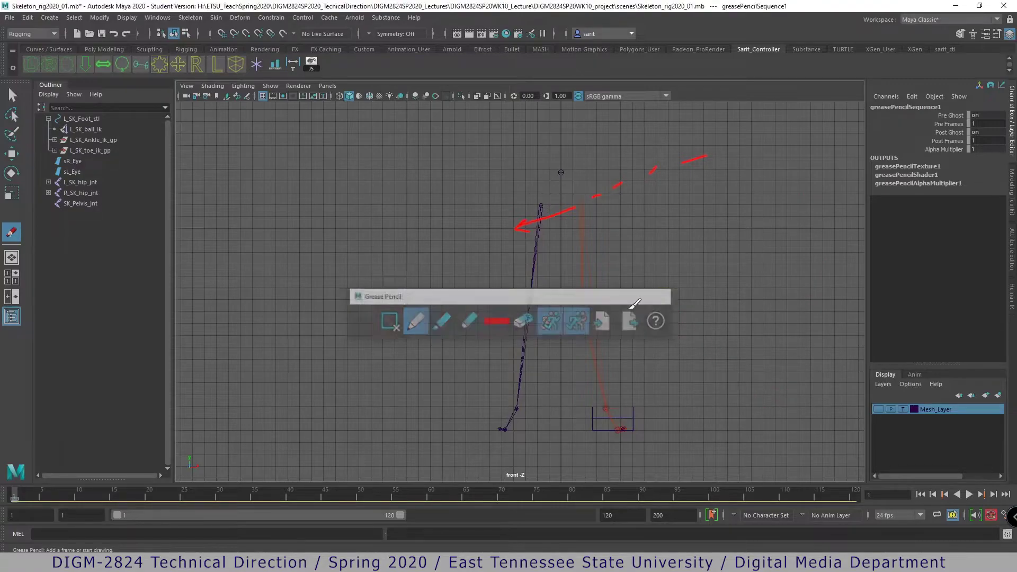
click(12, 95)
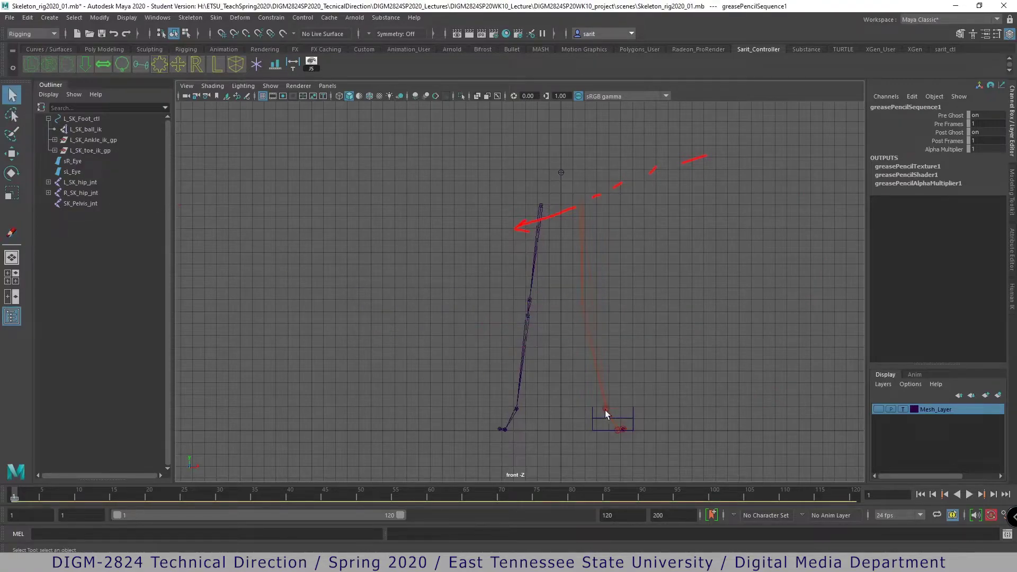
- Test the knee by moving L_SK_Foot_ctl above and below the red line, and reset its Translate X and Y to 0
click(632, 409)
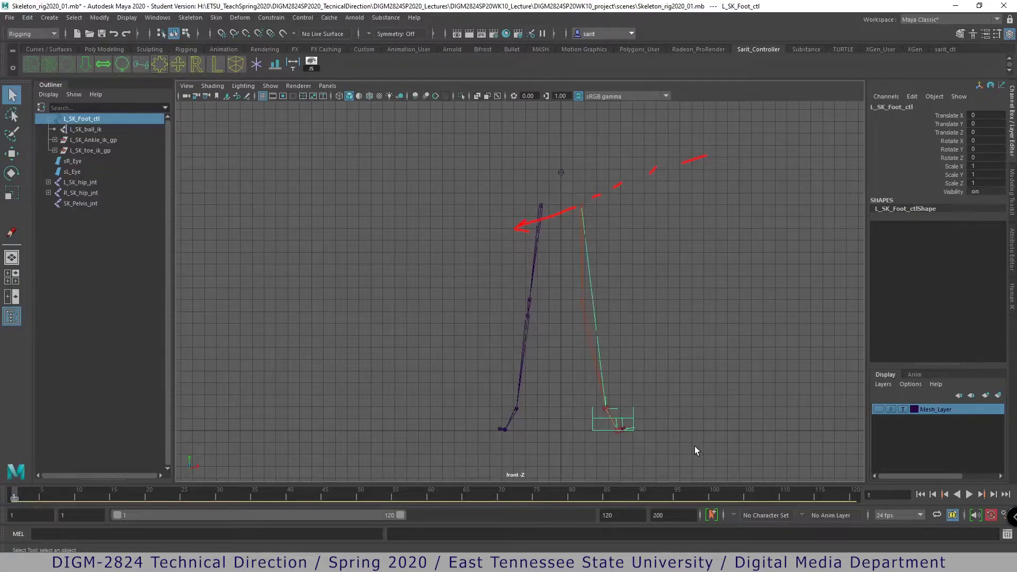
key(w)
drag(649, 390, 725, 157)
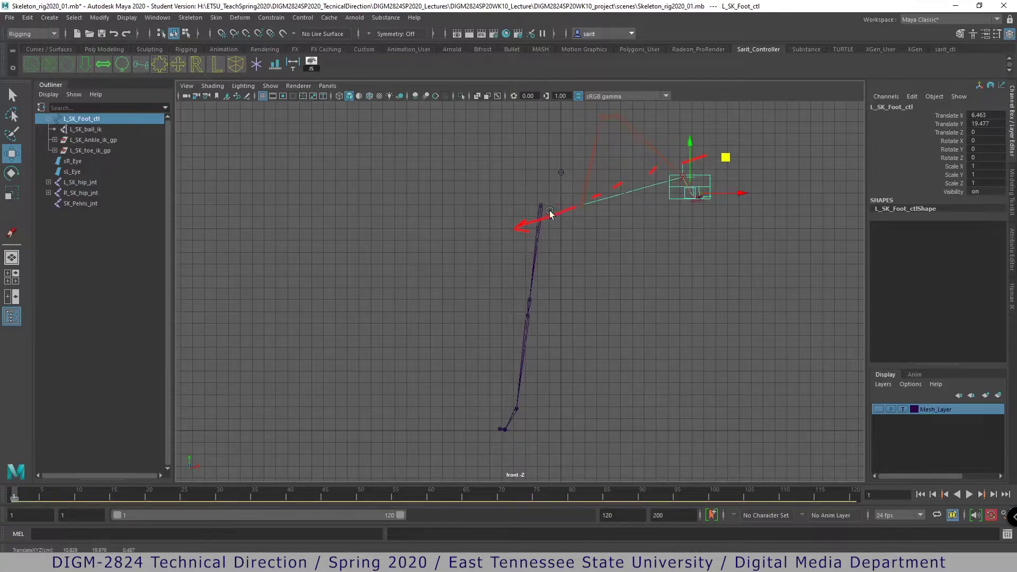
drag(689, 147, 457, 300)
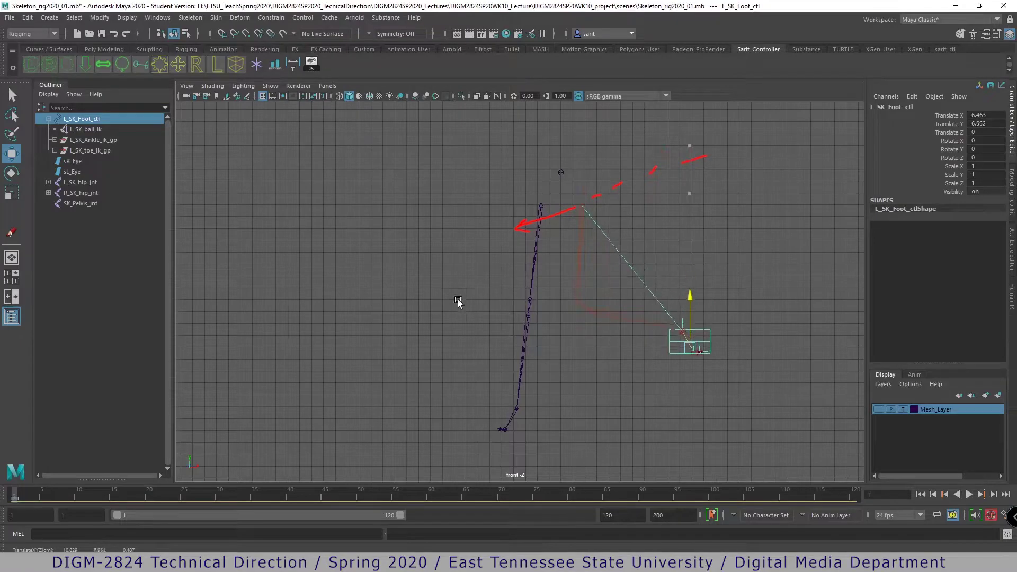
middle_drag(726, 307, 731, 152)
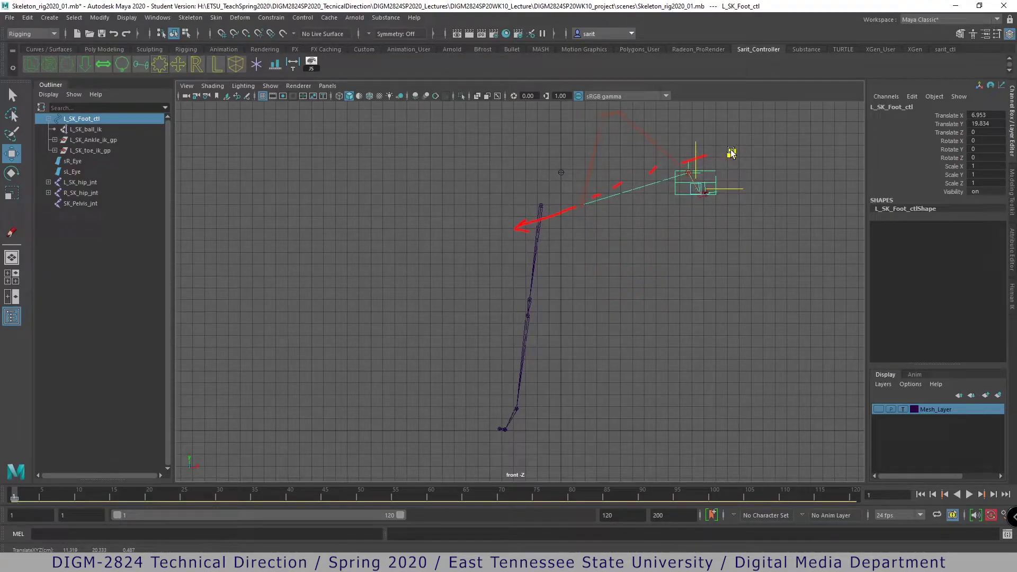
middle_drag(732, 152, 721, 263)
key(ctrl+z)
drag(998, 116, 997, 124)
text(0)
key(Return)
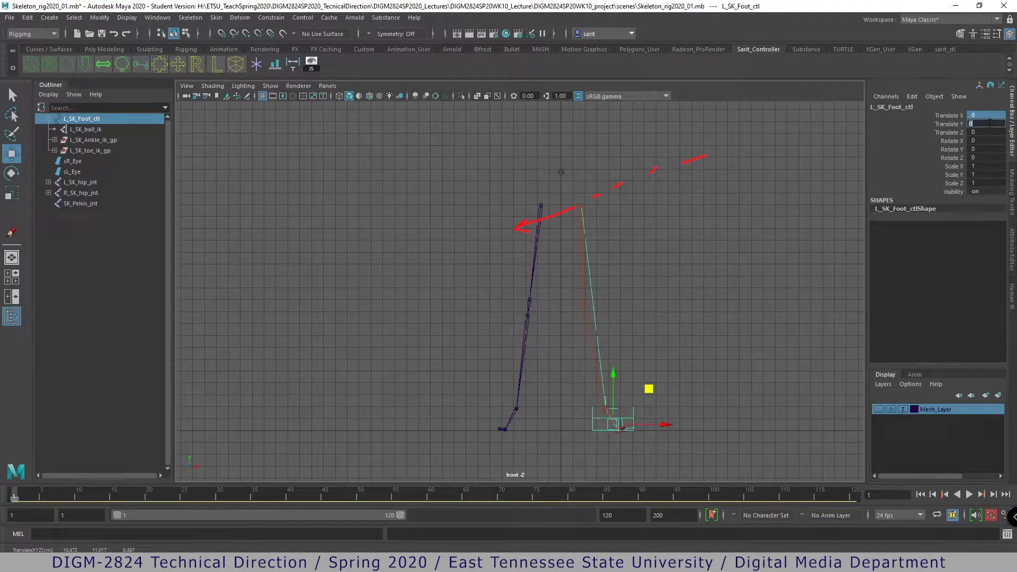
- In the perspective view, select the L_SK_Ankle_ik handle at the left ankle and its Twist attribute
alt+drag(678, 318, 707, 308)
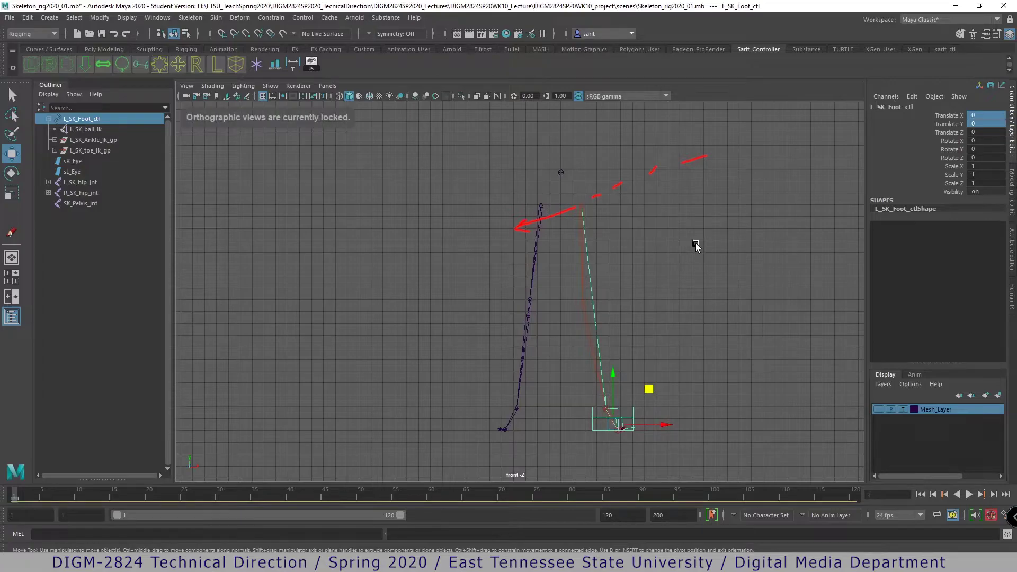
key(space)
alt+drag(752, 243, 655, 234)
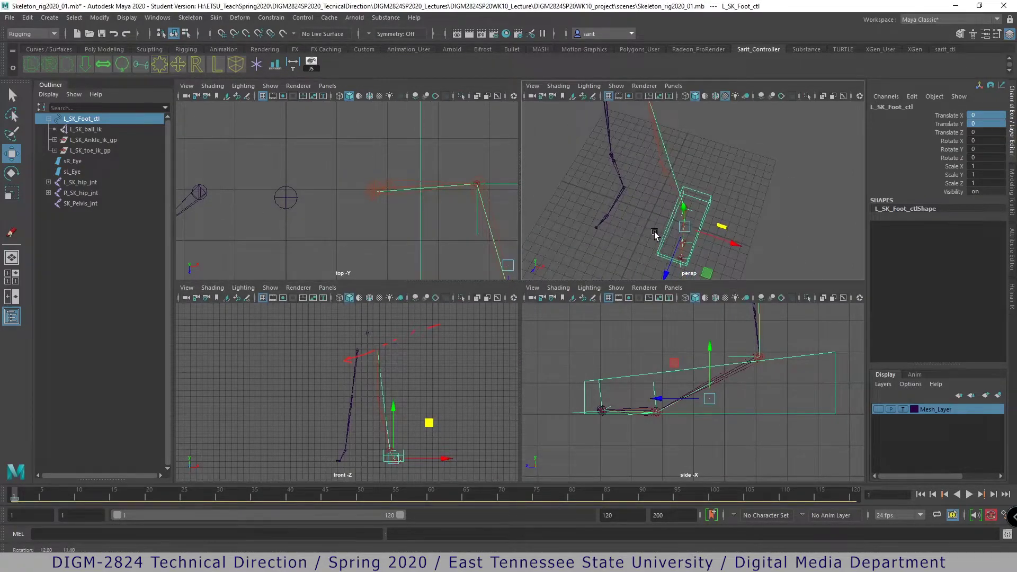
key(space)
alt+drag(727, 239, 614, 342)
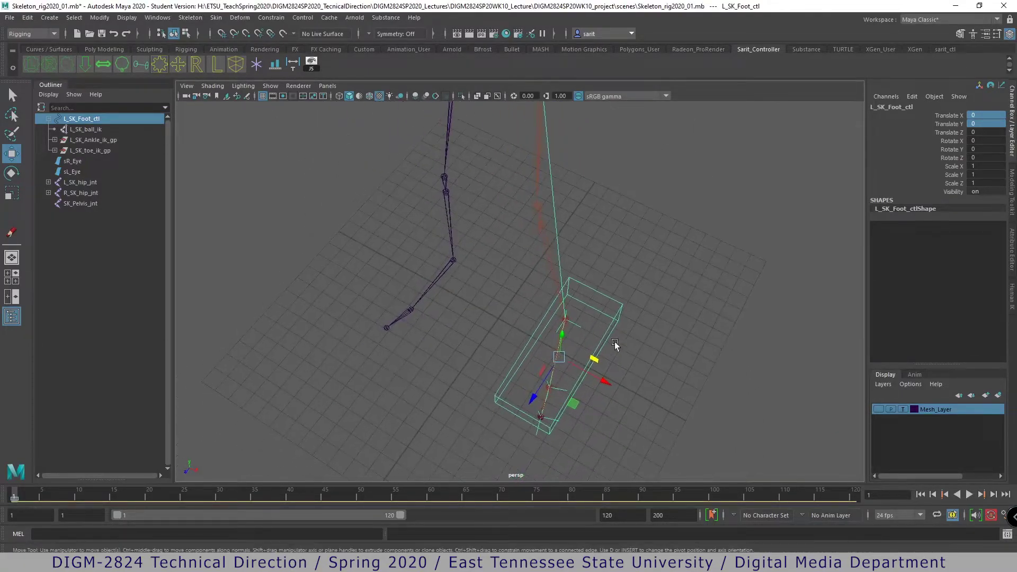
click(576, 326)
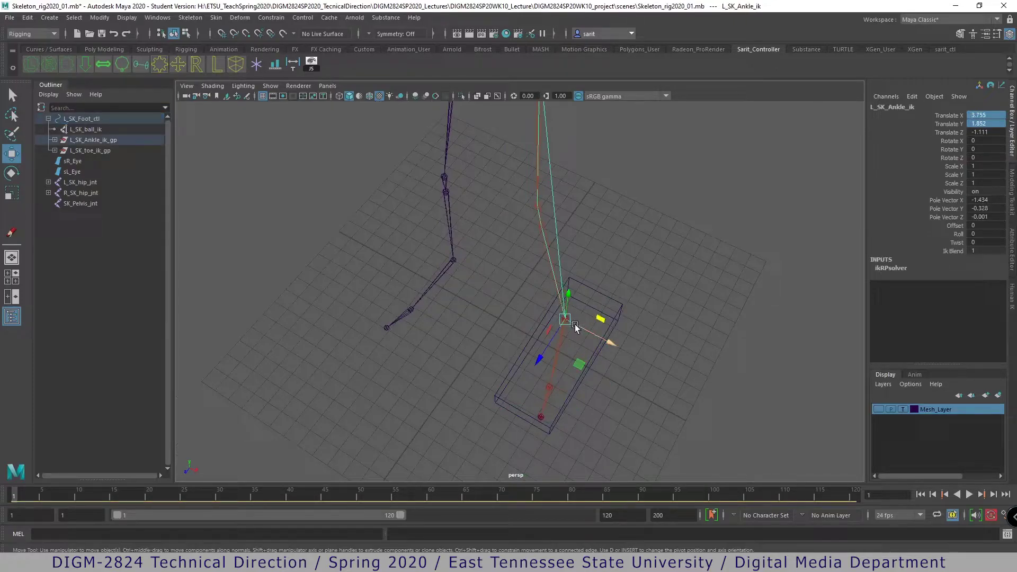
click(955, 243)
- Set the Twist of L_SK_Ankle_ik to -90 while checking the knee direction in the top view
alt+drag(663, 286, 660, 384)
key(space)
key(space)
alt+right_drag(741, 316, 578, 341)
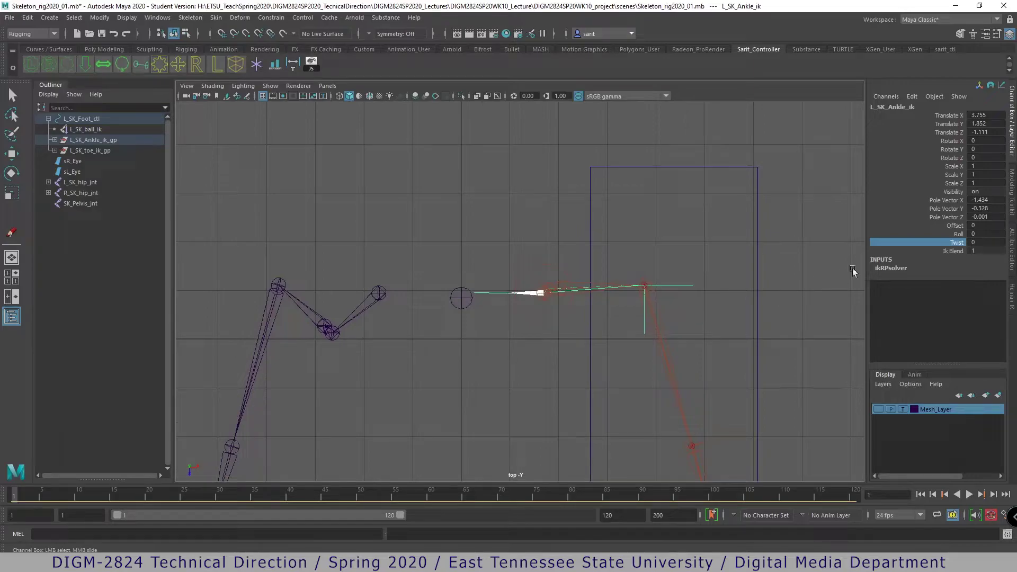
mouse_move(811, 310)
middle_down()
mouse_move(747, 316)
mouse_move(820, 303)
middle_up()
double_click(995, 242)
text(-90)
key(Return)
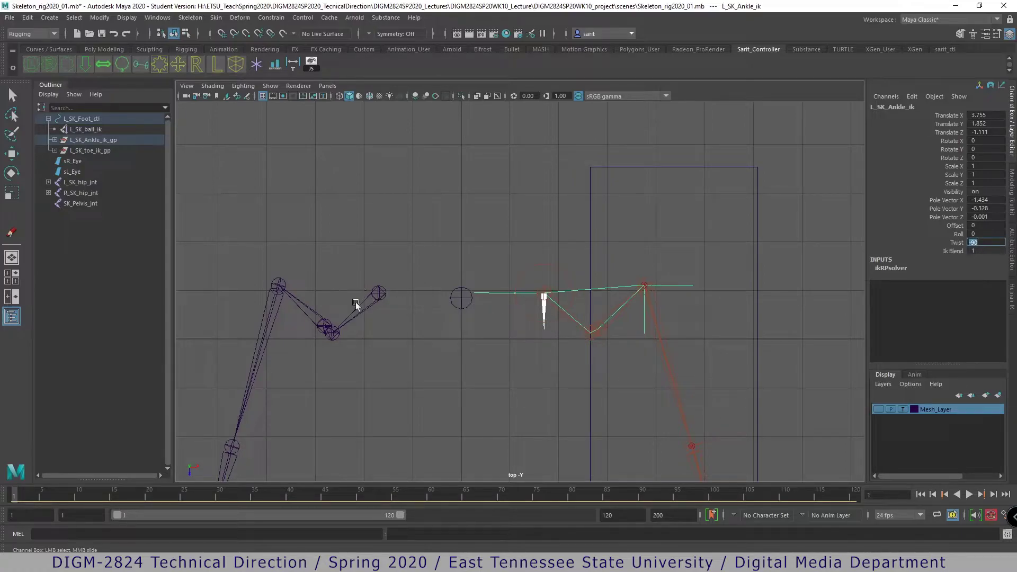
- Compare the left leg at Twist 0 with -90, leave L_SK_Ankle_ik at -90 and clear the selection
key(BackSpace)
text(0)
key(Return)
double_click(980, 242)
key(Return)
middle_drag(719, 351, 721, 354)
double_click(986, 242)
text(-90)
key(Return)
click(777, 341)
- Show Mesh_Layer and check the left leg joints against the leg bones in the front view
key(w)
key(space)
key(space)
alt+drag(726, 258, 778, 256)
key(space)
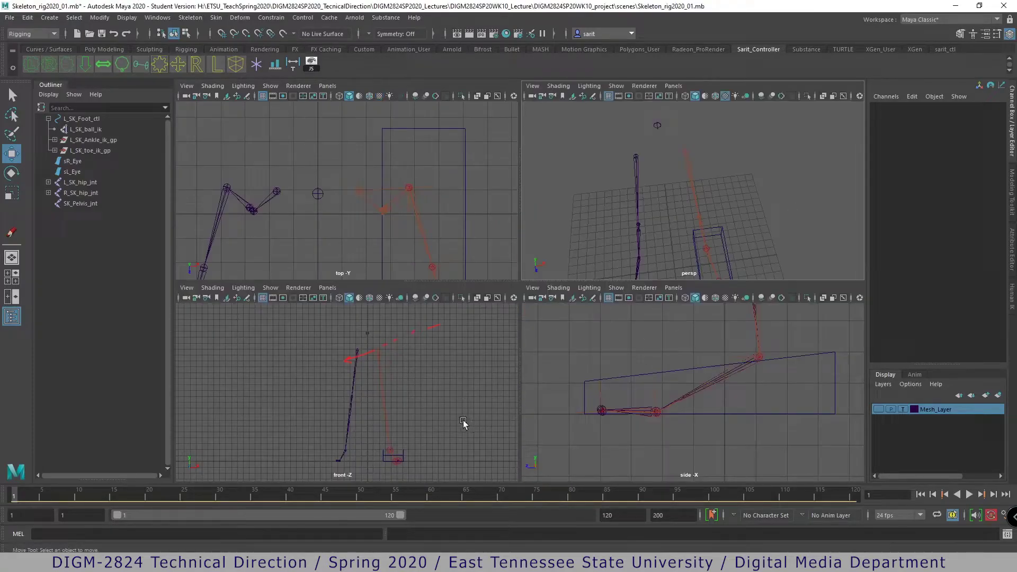
click(878, 408)
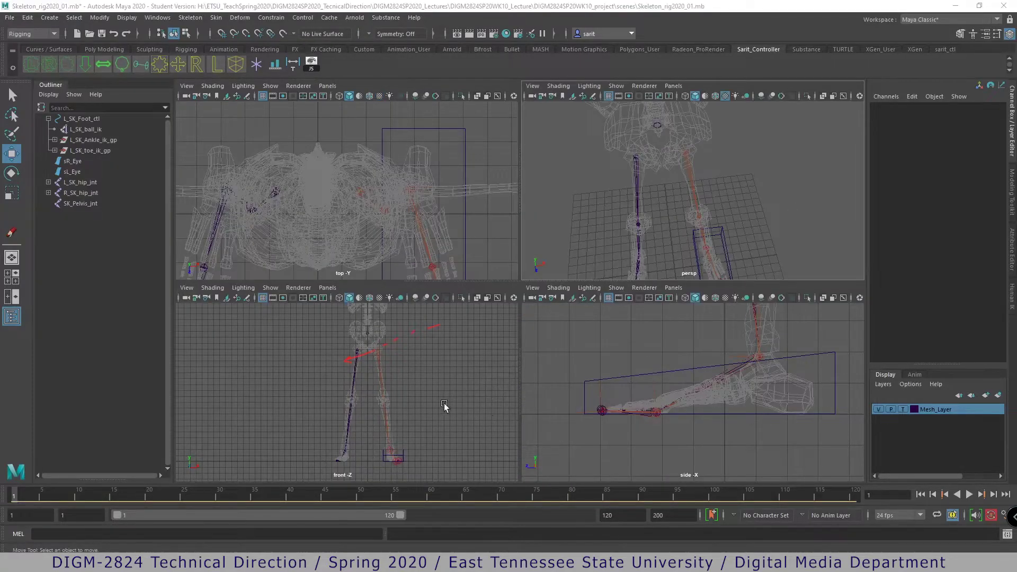
key(space)
scroll(535, 375, up, 5)
scroll(770, 402, down, 2)
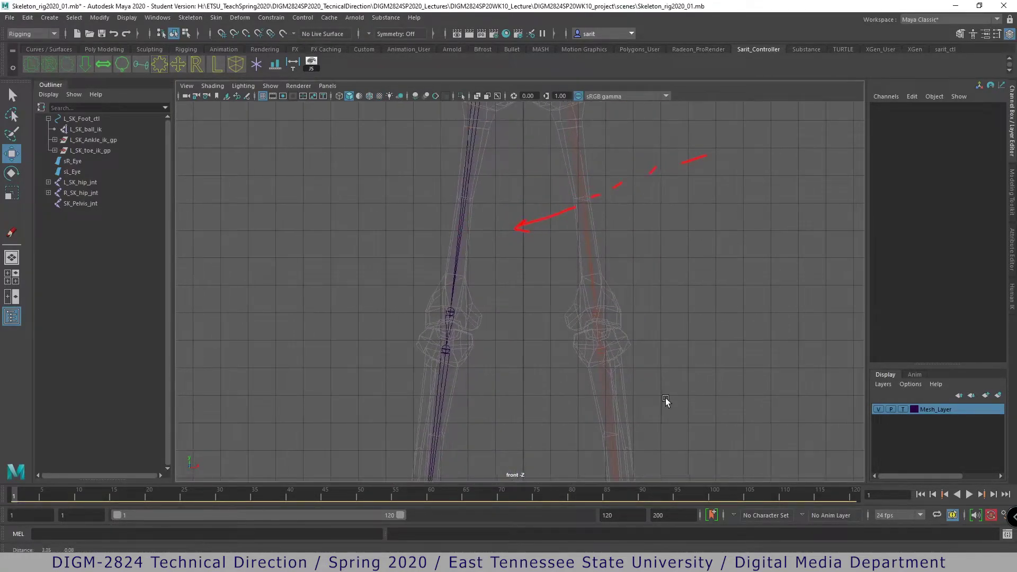
scroll(685, 328, down, 3)
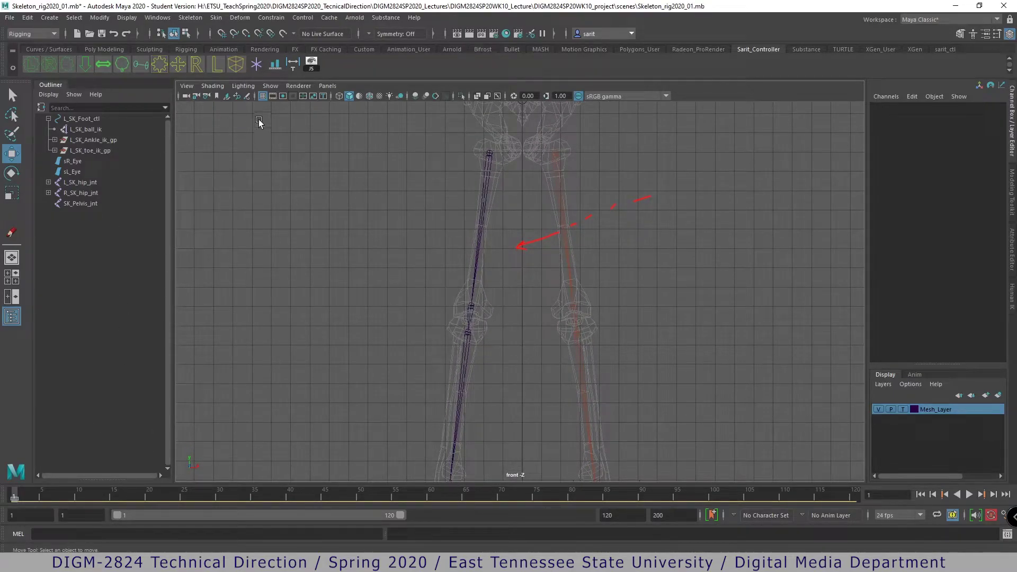
- Delete the grease-pencil frame containing the red arrow and finish with the Grease Pencil tool
click(247, 96)
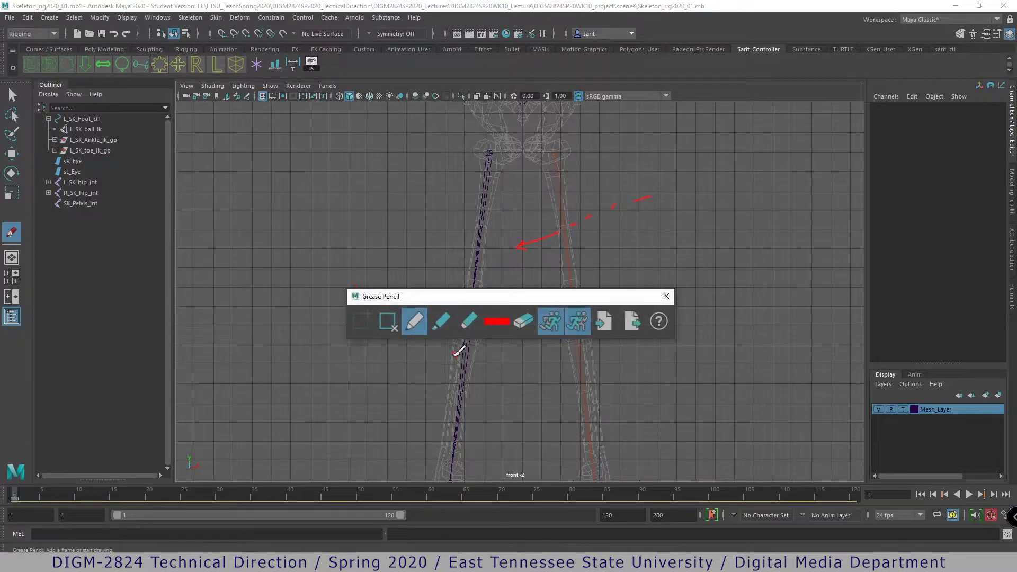
click(385, 320)
click(665, 296)
- Select the L_SK_Foot_ctl box around the left foot in the perspective view
alt+middle_drag(681, 286, 749, 214)
alt+drag(748, 213, 681, 301)
key(space)
key(space)
mouse_move(733, 150)
alt+mouse_down()
mouse_move(712, 263)
mouse_move(647, 243)
mouse_move(675, 201)
mouse_move(656, 301)
mouse_move(636, 331)
mouse_move(604, 254)
mouse_move(628, 351)
mouse_move(601, 254)
alt+mouse_up()
alt+right_drag(602, 254, 824, 343)
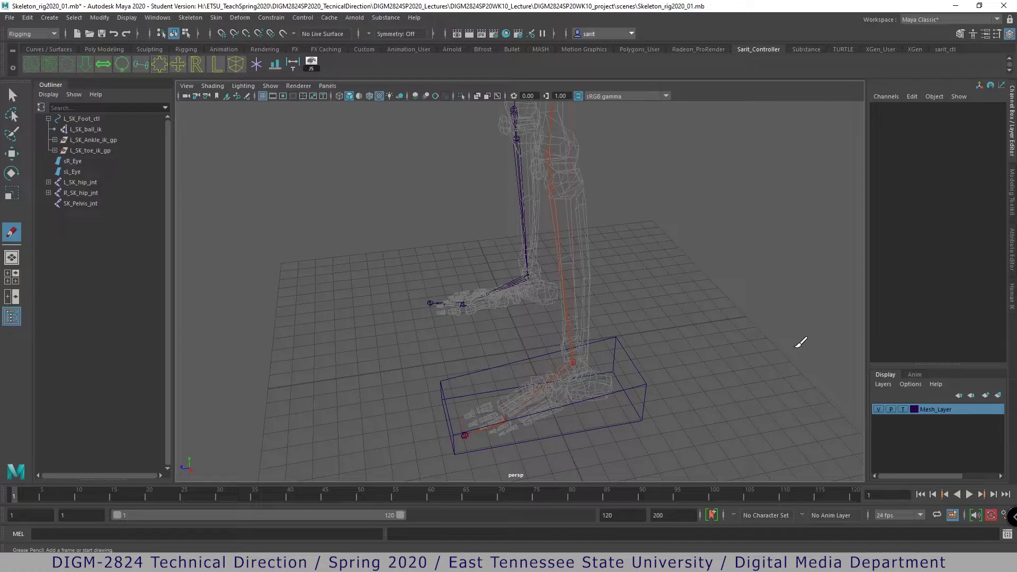
key(w)
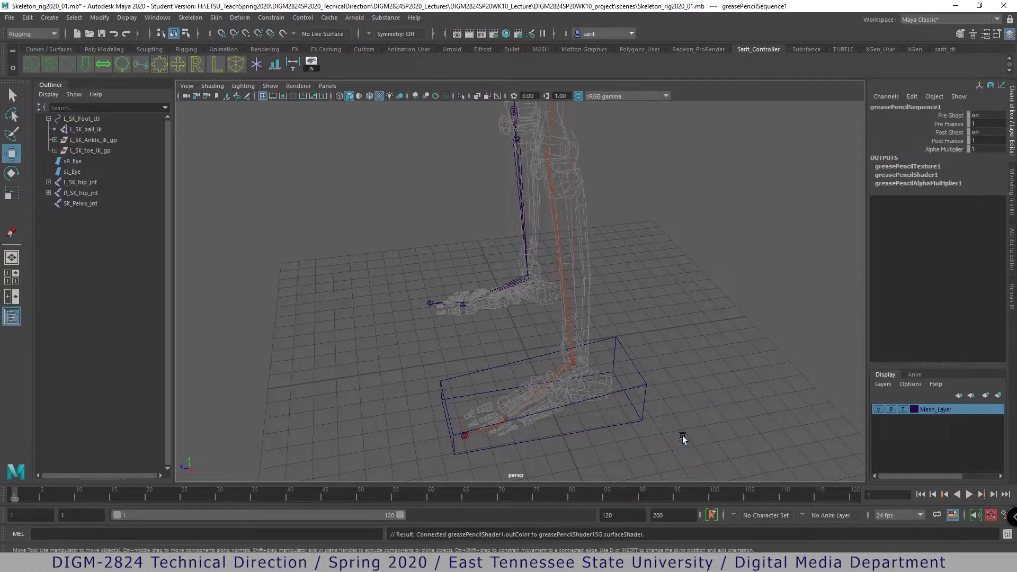
click(595, 426)
alt+drag(540, 409, 548, 377)
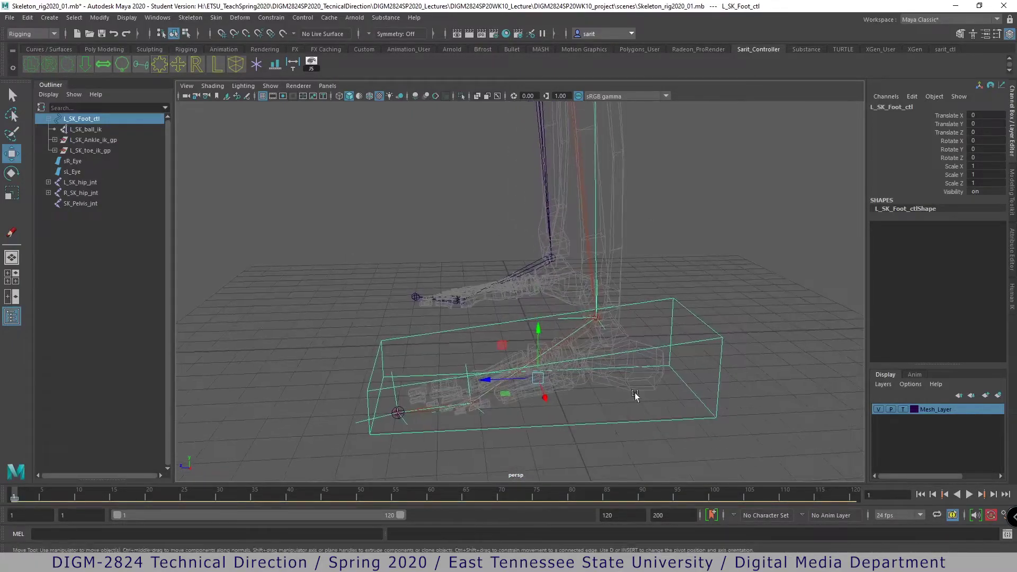
- Test rotating L_SK_Foot_ctl about X in the side view, and undo the rotation
key(space)
key(space)
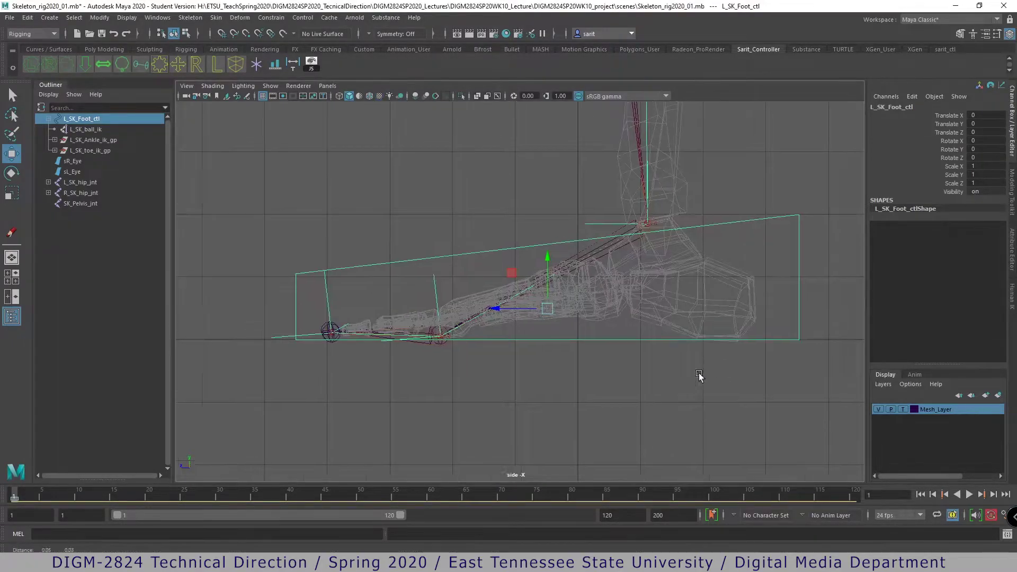
alt+middle_drag(582, 329, 486, 403)
key(e)
drag(484, 341, 659, 286)
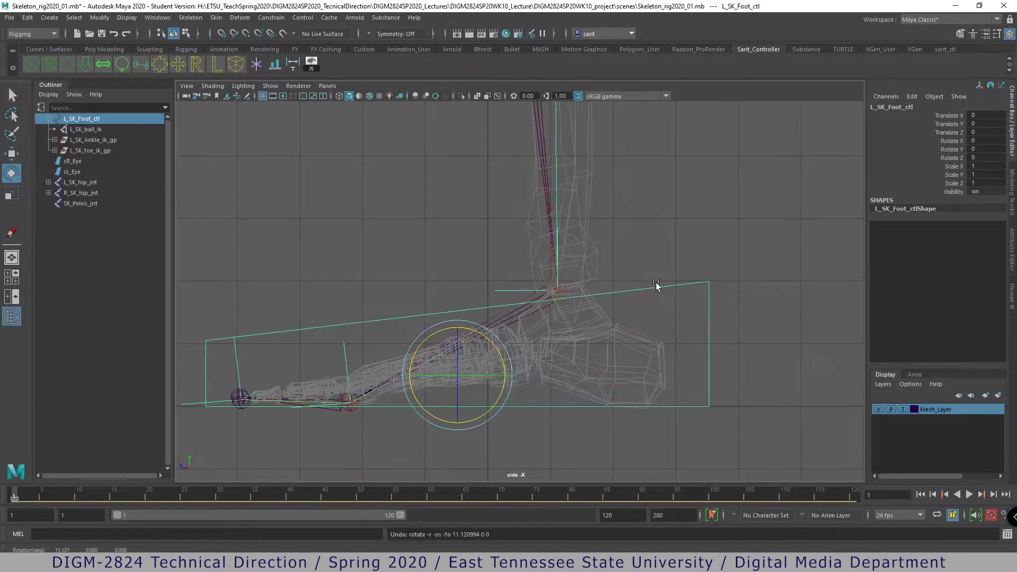
- Reselect L_SK_Foot_ctl and snap its pivot point to the left ankle joint
click(604, 281)
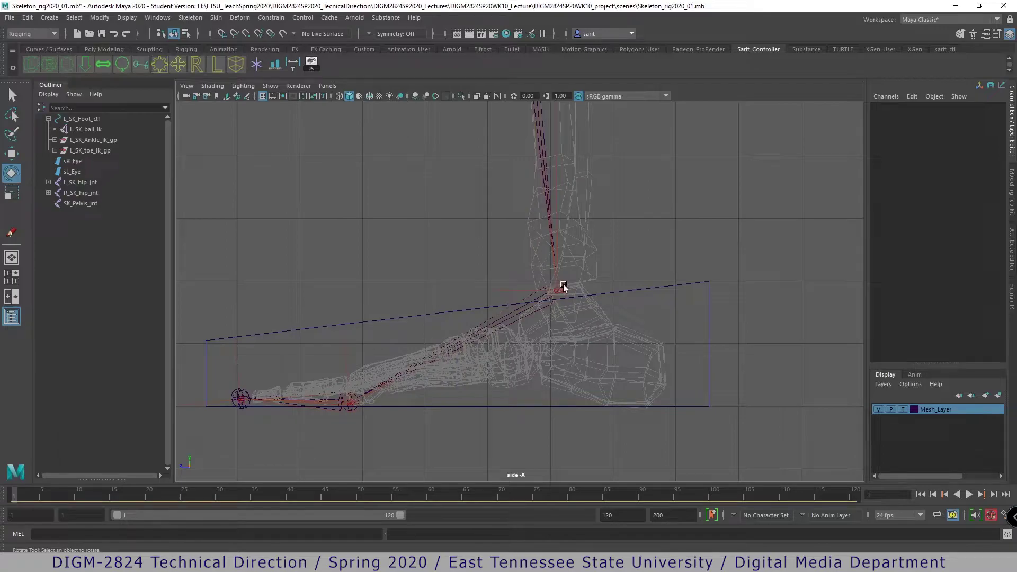
drag(503, 424, 504, 428)
key(d)
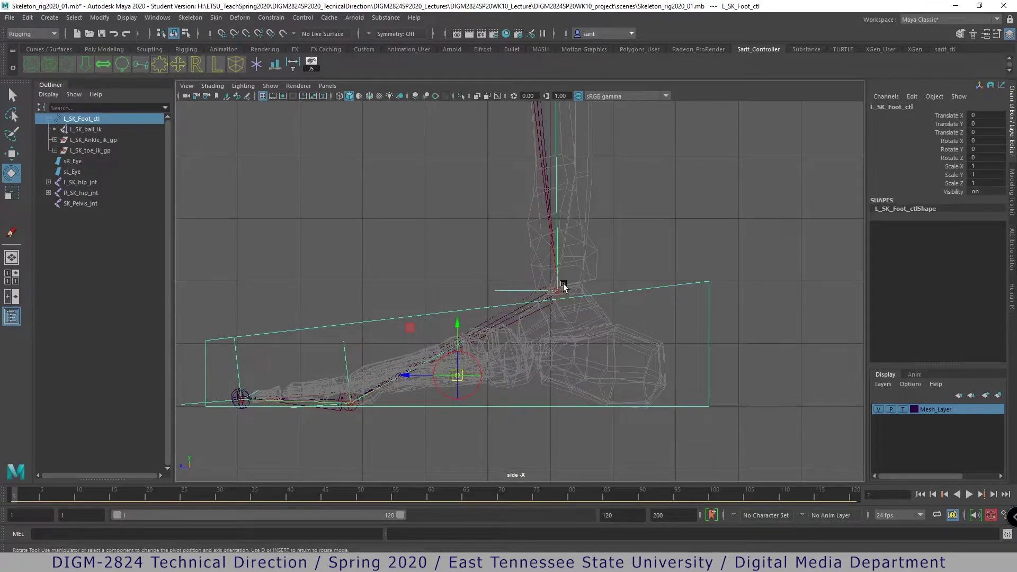
alt+drag(595, 261, 517, 332)
alt+right_drag(517, 332, 685, 413)
alt+middle_drag(685, 413, 837, 222)
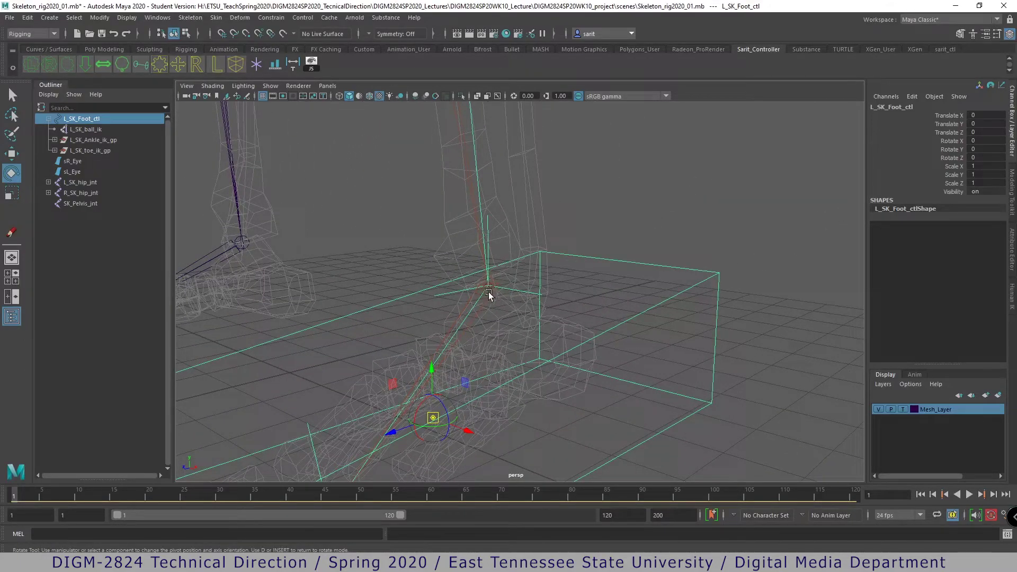
alt+middle_drag(522, 300, 527, 244)
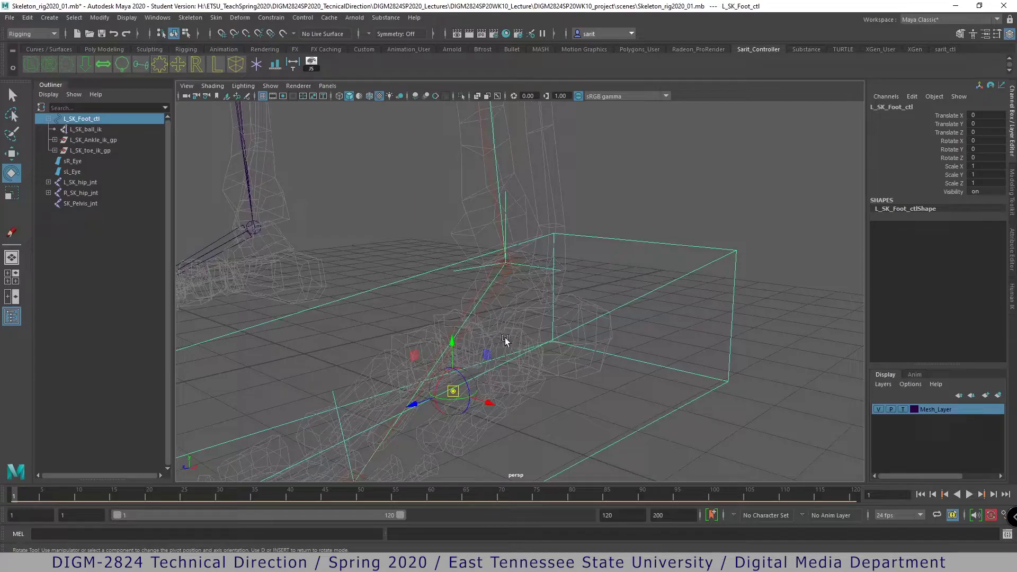
key(v)
drag(453, 392, 506, 263)
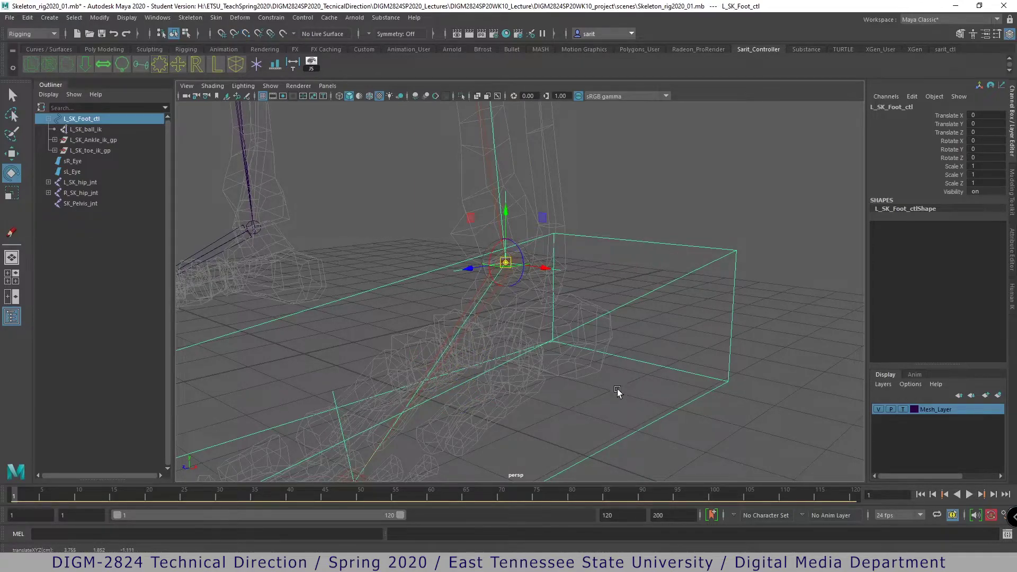
- Finish editing L_SK_Foot_ctl's pivot, test rotating the control around the ankle, and undo the rotations
key(Insert)
alt+right_drag(719, 356, 286, 278)
alt+drag(450, 327, 518, 251)
key(ctrl+z)
mouse_move(556, 285)
mouse_down()
mouse_move(523, 278)
mouse_move(595, 277)
mouse_move(526, 288)
mouse_move(576, 295)
mouse_move(567, 297)
mouse_up()
key(ctrl+z)
alt+drag(643, 391, 605, 399)
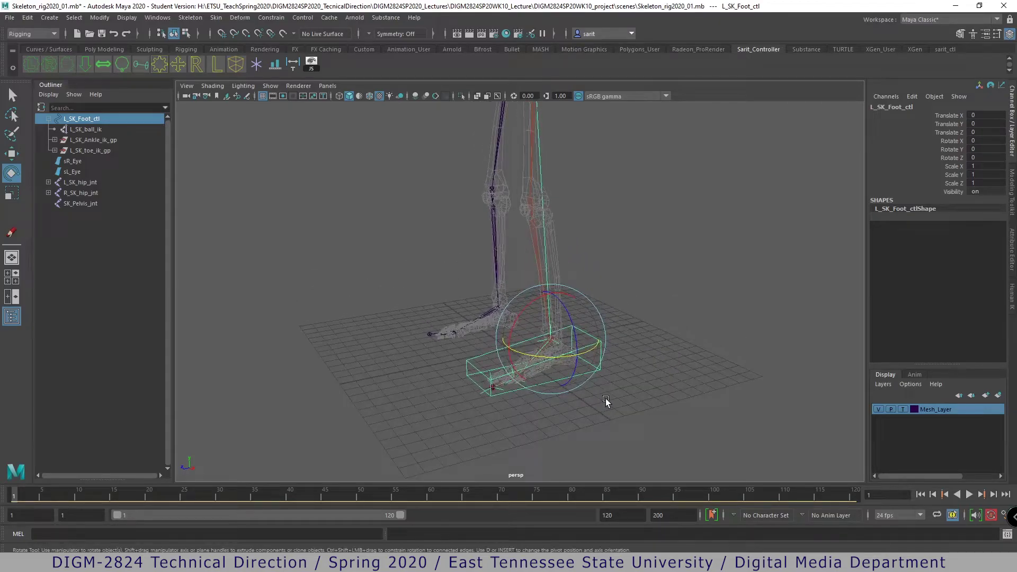
alt+drag(619, 408, 666, 373)
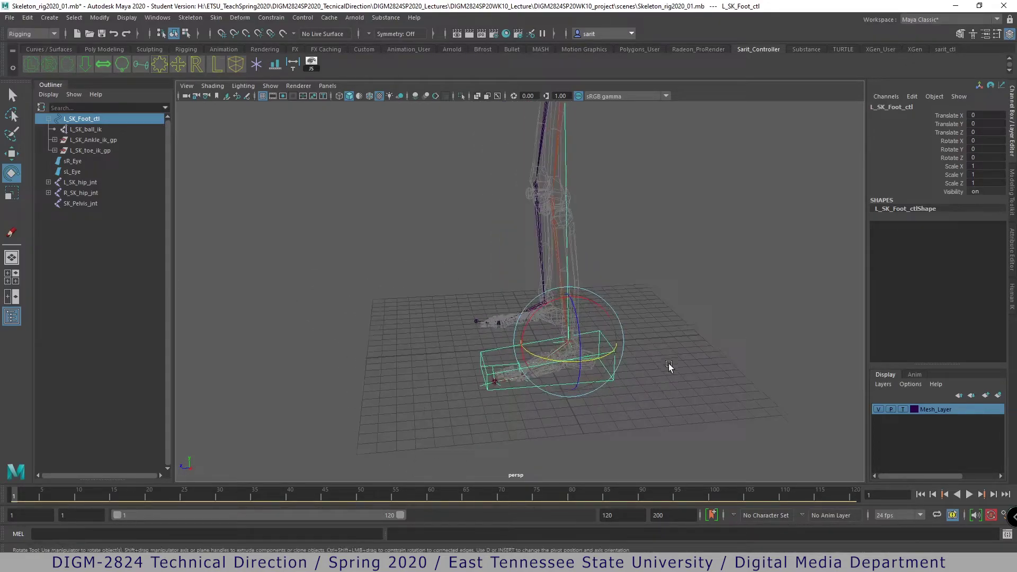
- Create a Circle Arrow control curve and set its Rotate Z to 90
click(689, 374)
click(124, 67)
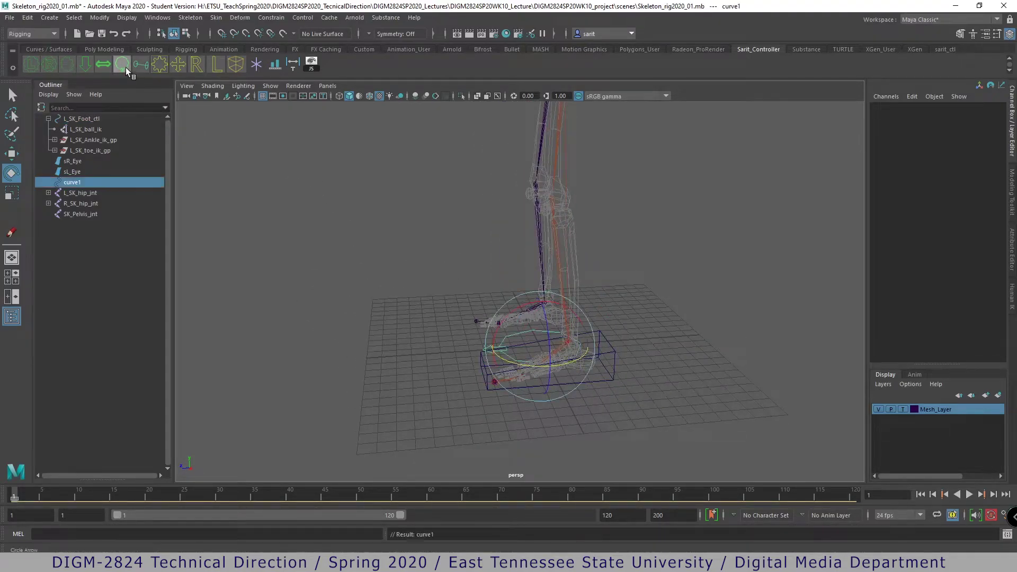
drag(541, 314, 572, 349)
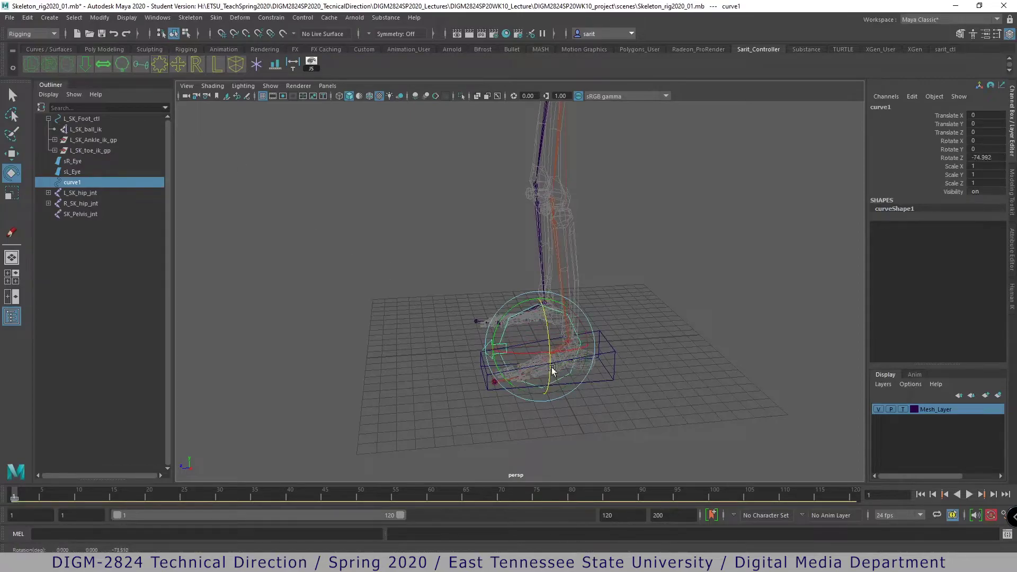
double_click(996, 157)
text(90)
key(Return)
- Set the circle-arrow curve's Rotate X to 180 so the arrow points backward behind the foot
drag(520, 371, 605, 366)
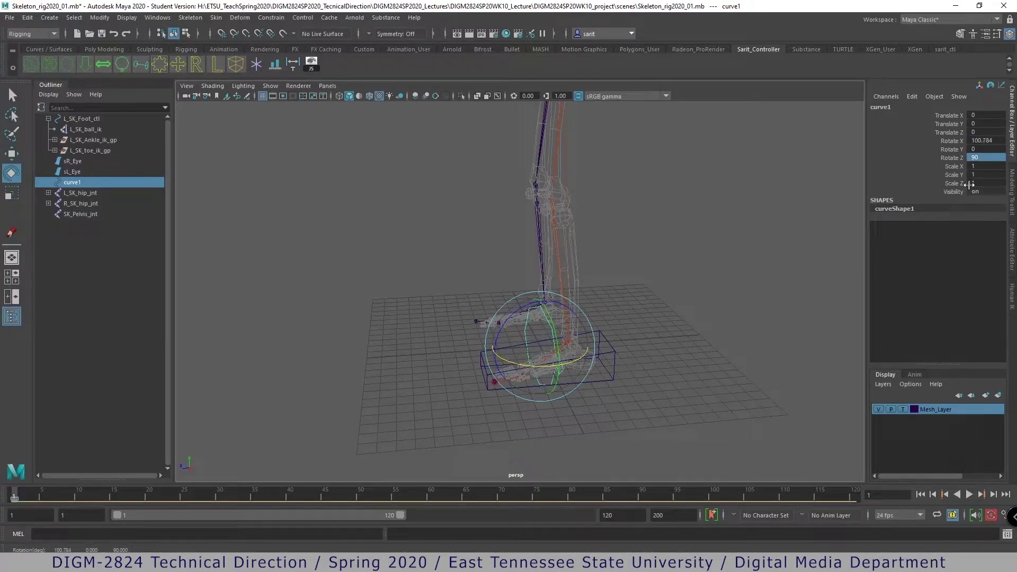
double_click(994, 142)
text(180)
key(Return)
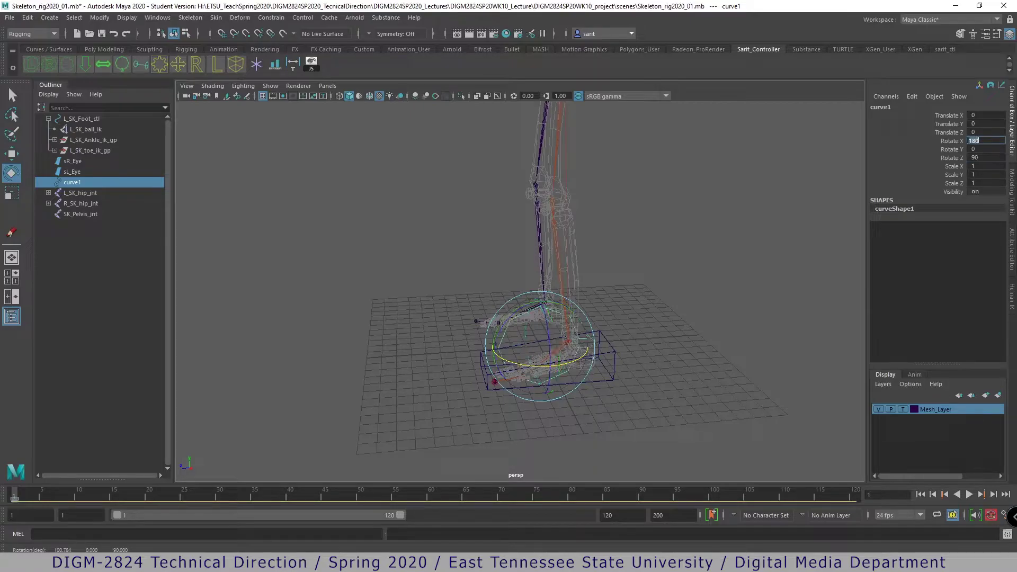
alt+drag(733, 319, 596, 330)
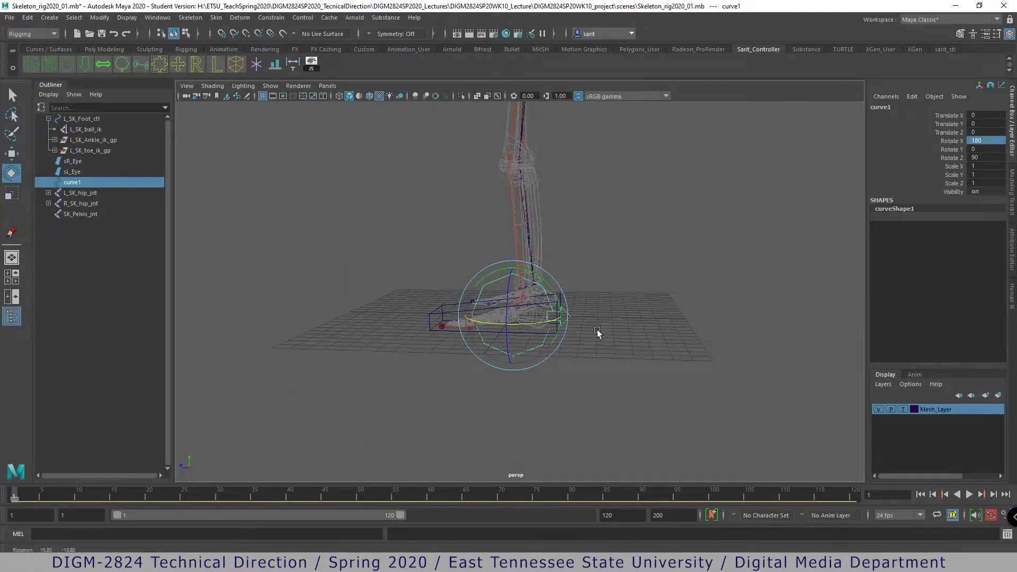
- Move the circle-arrow curve in the side view to the heel's underside, at about Translate Y -0.04 and Translate Z -2.524
key(w)
key(space)
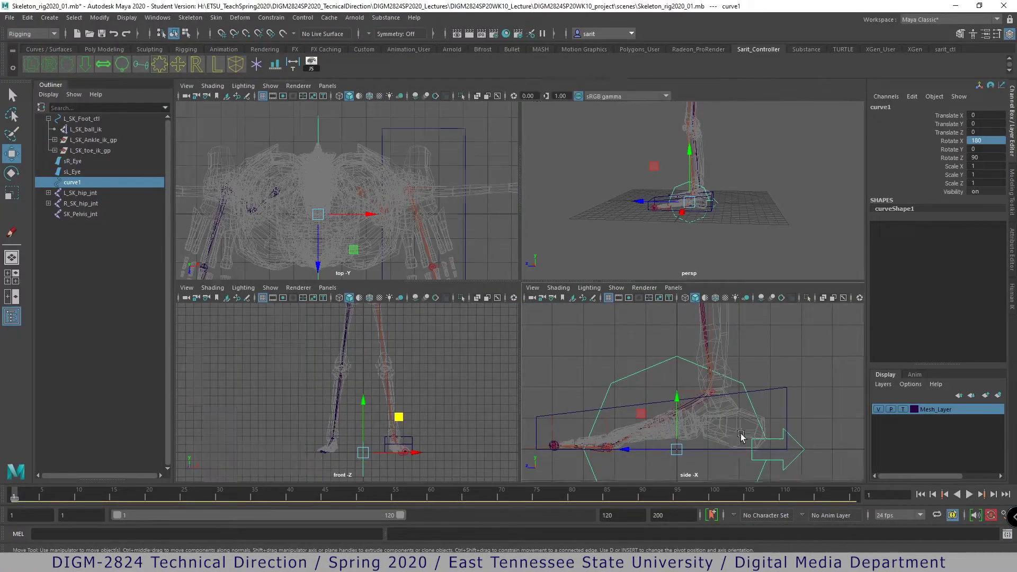
key(space)
drag(408, 375, 578, 376)
alt+middle_drag(613, 403, 563, 298)
alt+right_drag(563, 298, 877, 394)
alt+middle_drag(636, 333, 649, 421)
mouse_move(554, 297)
mouse_down()
mouse_move(526, 295)
mouse_move(570, 306)
mouse_up()
- Turn off templating for Mesh_Layer, snap the circle-arrow curve to a vertex under the heel, and template the layer again
key(v)
key(v)
click(903, 410)
click(904, 412)
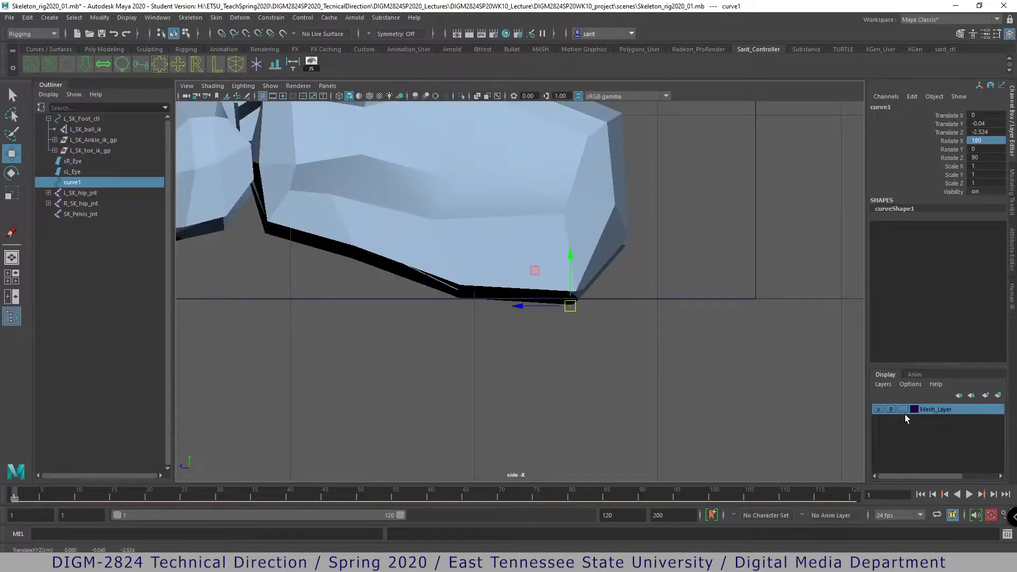
key(v)
drag(569, 312, 572, 303)
click(903, 409)
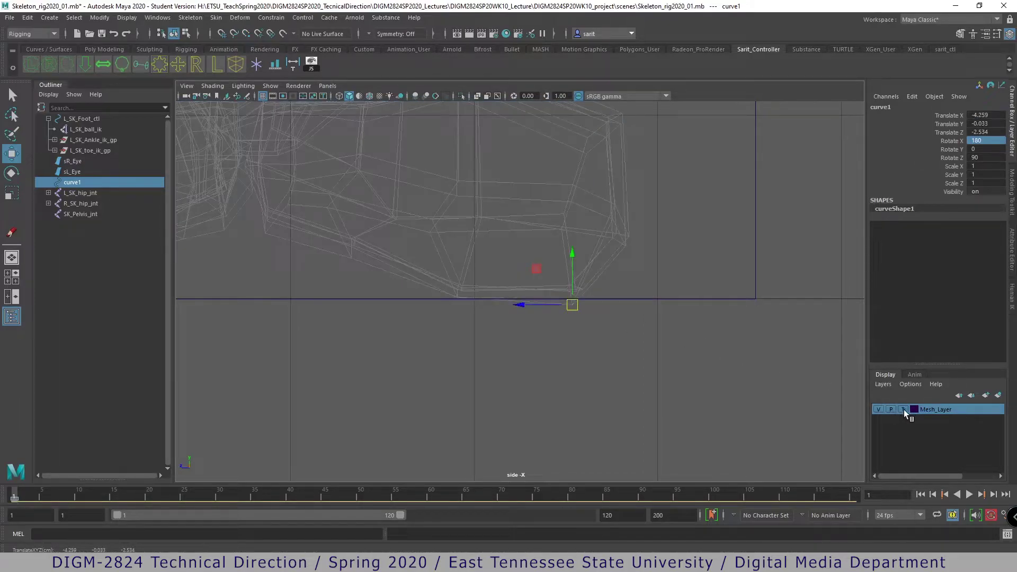
- Move the circle-arrow curve along X under the left heel in the perspective view, at about Translate X 4.1
key(space)
key(space)
alt+drag(791, 283, 672, 312)
alt+drag(679, 388, 645, 396)
drag(674, 333, 540, 352)
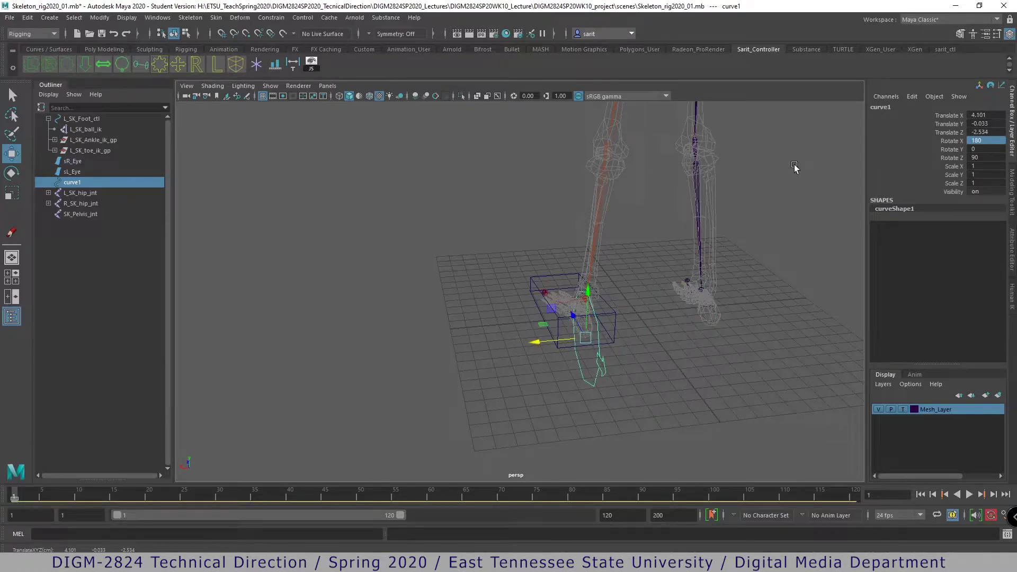
- Rename the circle-arrow curve L_SK_Heel_ctl and freeze its transformations
click(897, 107)
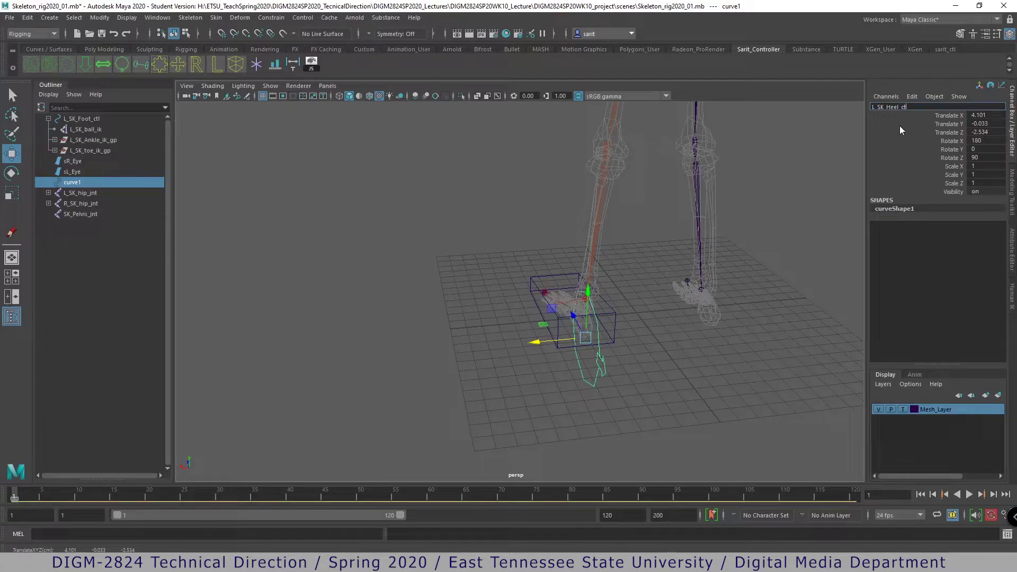
key(Return)
alt+drag(574, 379, 603, 374)
click(99, 18)
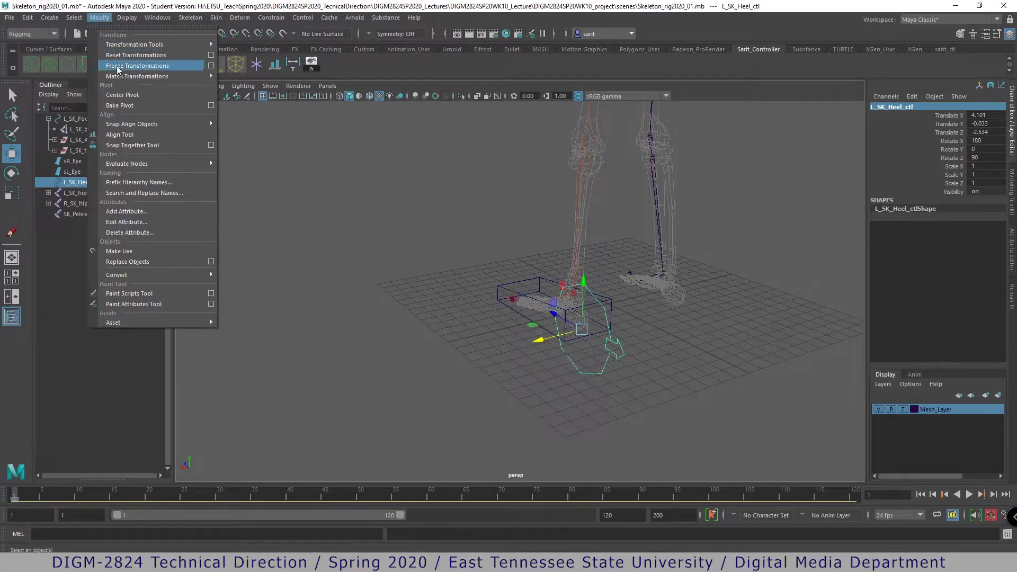
click(119, 66)
alt+drag(465, 254, 585, 356)
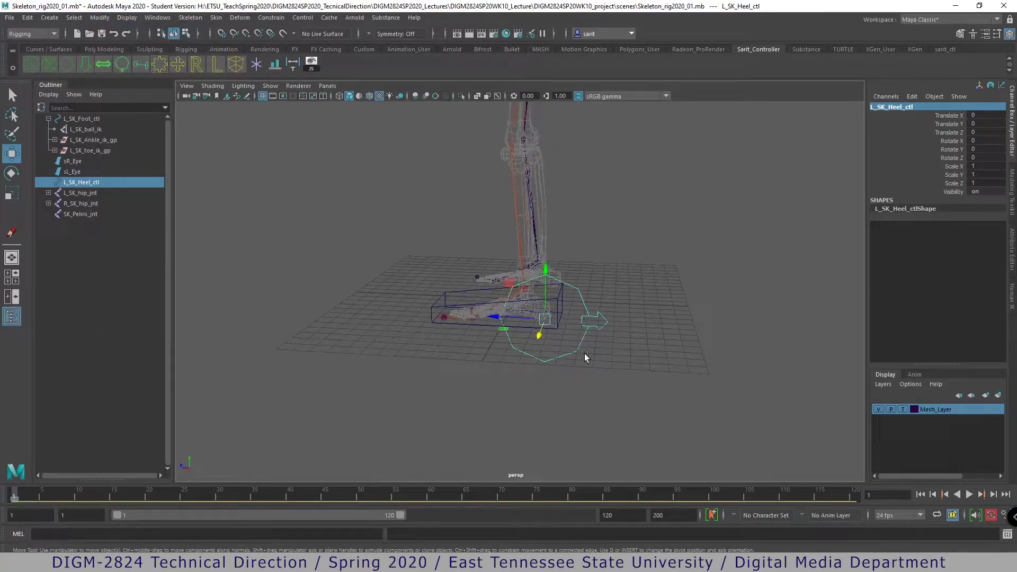
- Scale L_SK_Heel_ctl down uniformly to about 0.441 and freeze its transformations
key(r)
drag(544, 320, 496, 321)
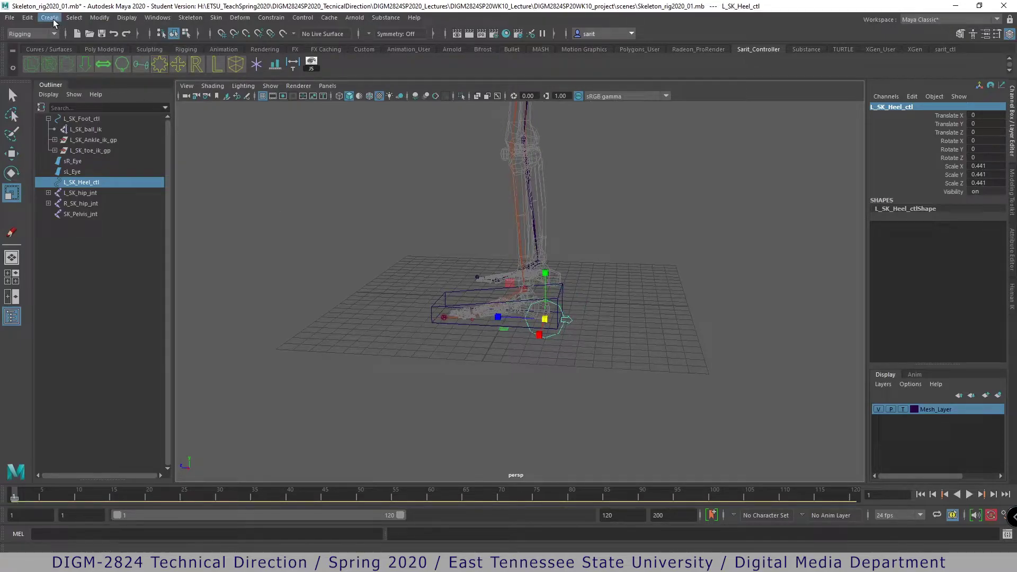
click(54, 19)
click(118, 66)
alt+drag(508, 365, 479, 356)
alt+right_drag(479, 357, 704, 392)
alt+drag(704, 393, 528, 370)
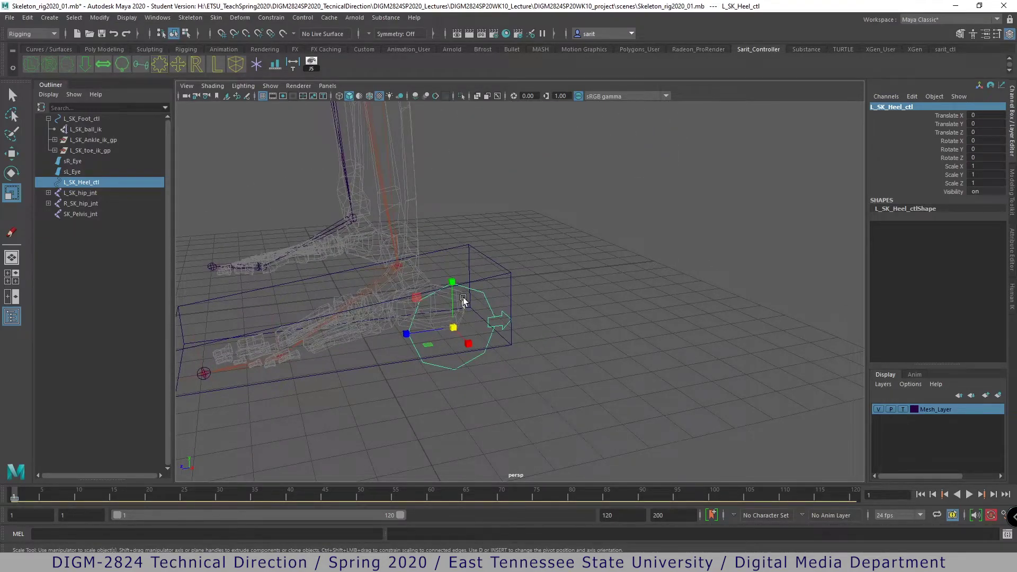
- Test rotating L_SK_Heel_ctl about X around the heel, and undo the rotation
mouse_move(461, 313)
mouse_down()
mouse_move(452, 271)
mouse_move(403, 295)
mouse_move(421, 293)
mouse_up()
key(e)
key(ctrl+z)
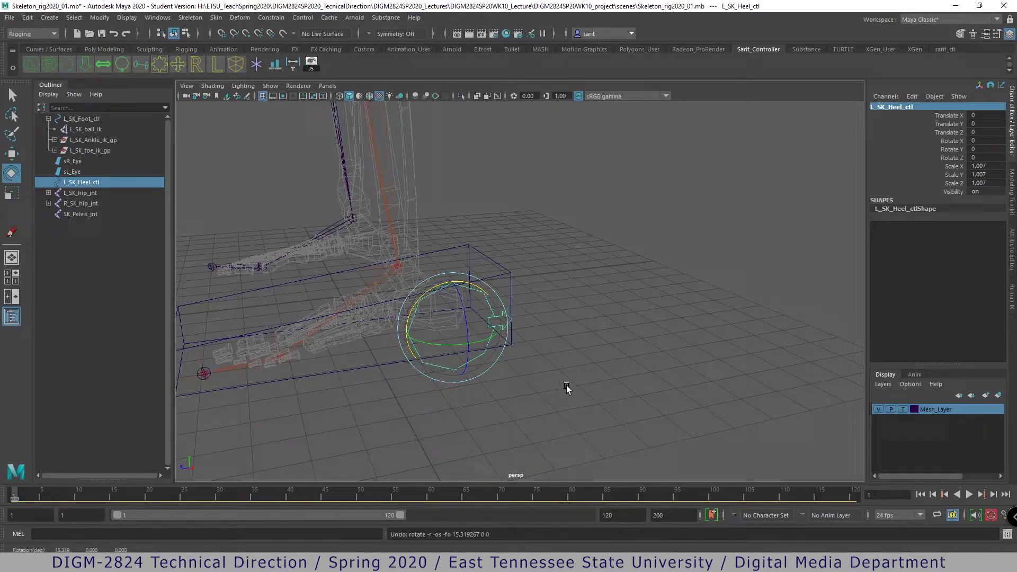
- Select L_SK_Foot_ctl and L_SK_Heel_ctl in turn to compare their ankle and heel rotation pivots
click(542, 283)
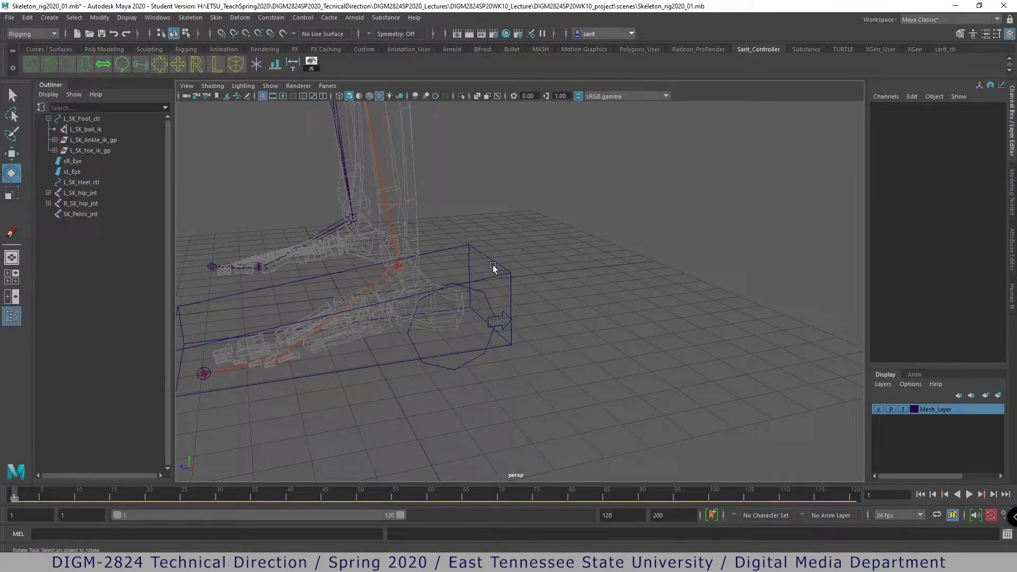
click(494, 293)
click(504, 269)
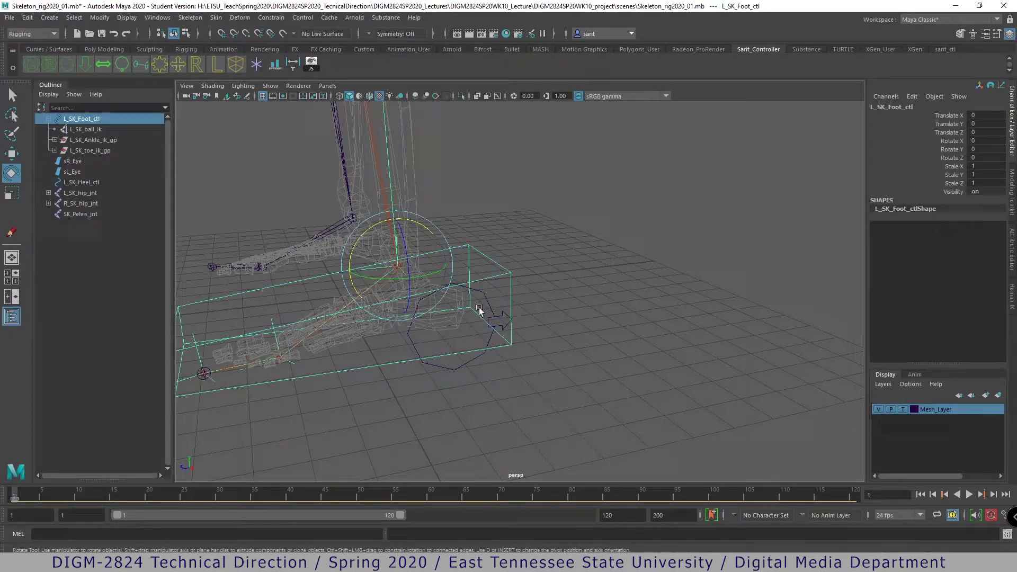
mouse_move(361, 260)
mouse_down()
mouse_move(364, 245)
mouse_move(361, 262)
mouse_up()
click(538, 332)
click(497, 264)
drag(457, 389, 458, 380)
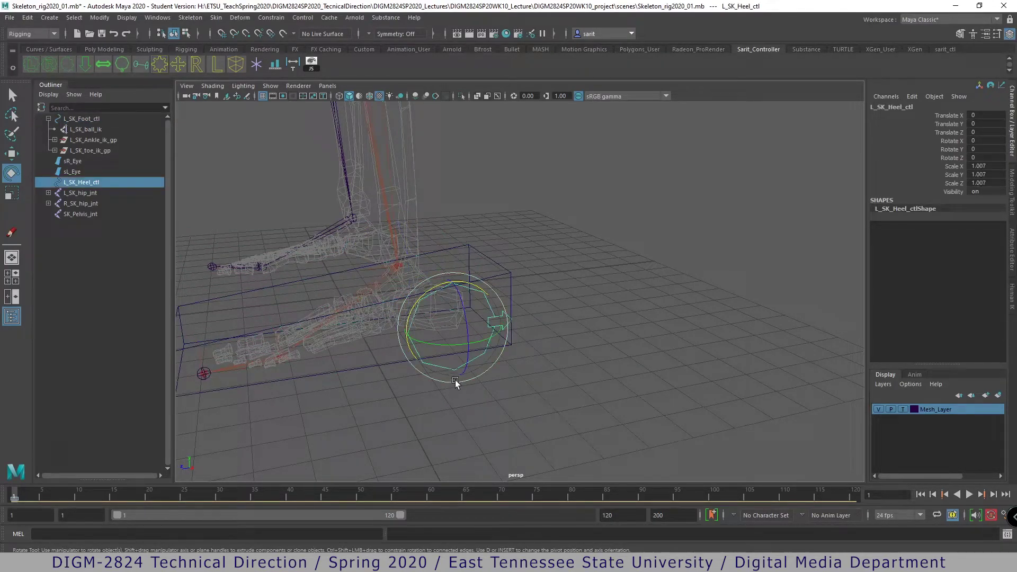
click(538, 411)
- Test rotating and moving L_SK_Foot_ctl around the left foot, and undo the changes
click(493, 264)
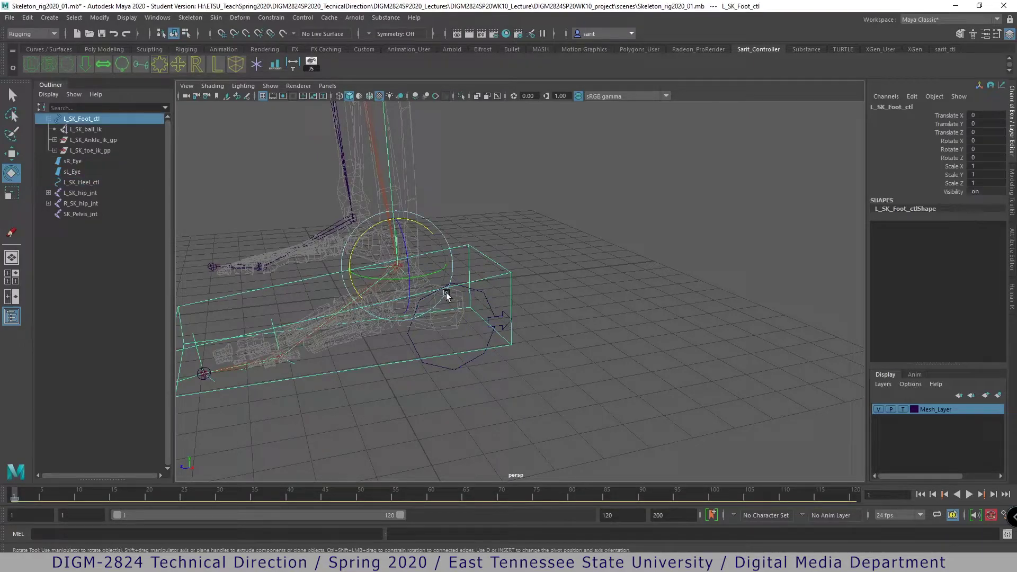
drag(352, 256, 384, 281)
key(ctrl+z)
key(ctrl+z)
key(w)
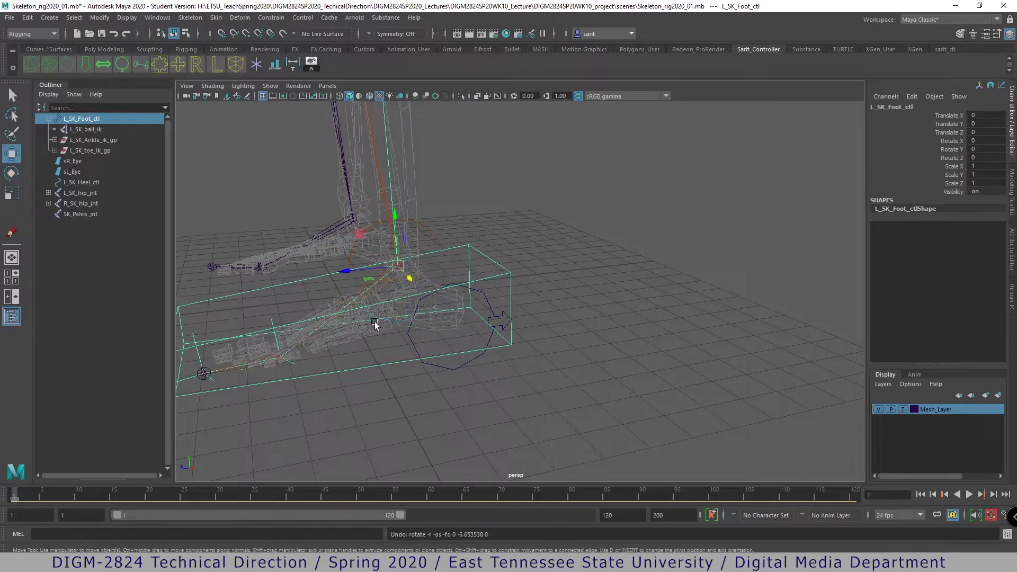
drag(359, 233, 336, 234)
key(ctrl+z)
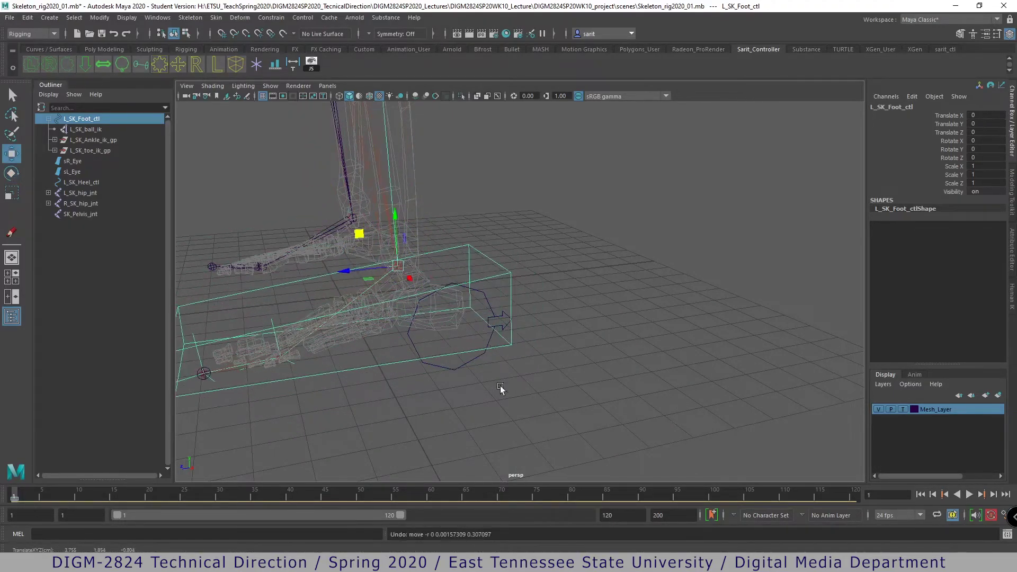
- Reselect L_SK_Heel_ctl, test its rotation about X again, and undo it
click(461, 363)
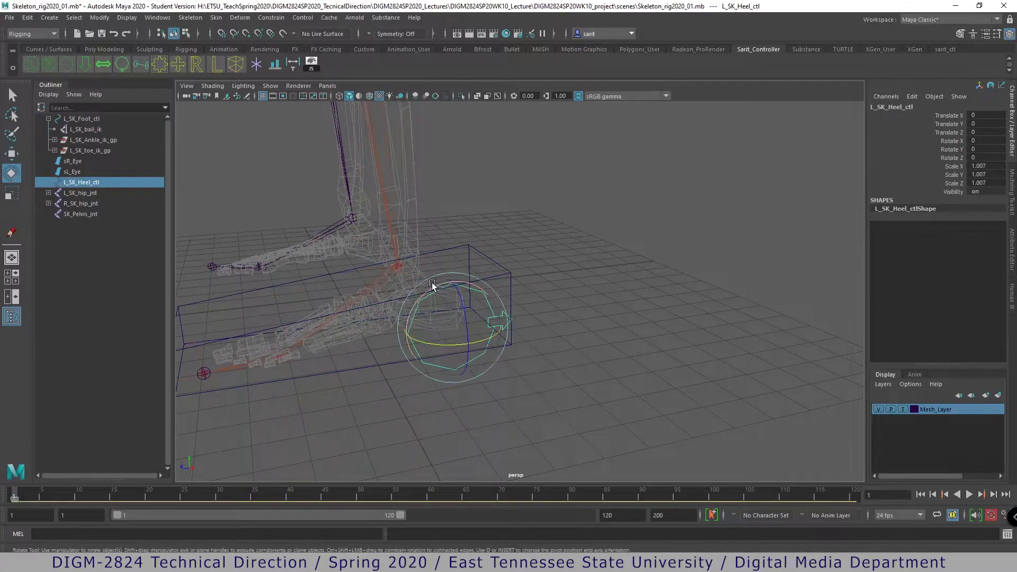
key(e)
drag(422, 294, 529, 406)
key(ctrl+z)
- Freeze L_SK_Heel_ctl's transformations again and parent it under L_SK_Foot_ctl
click(99, 18)
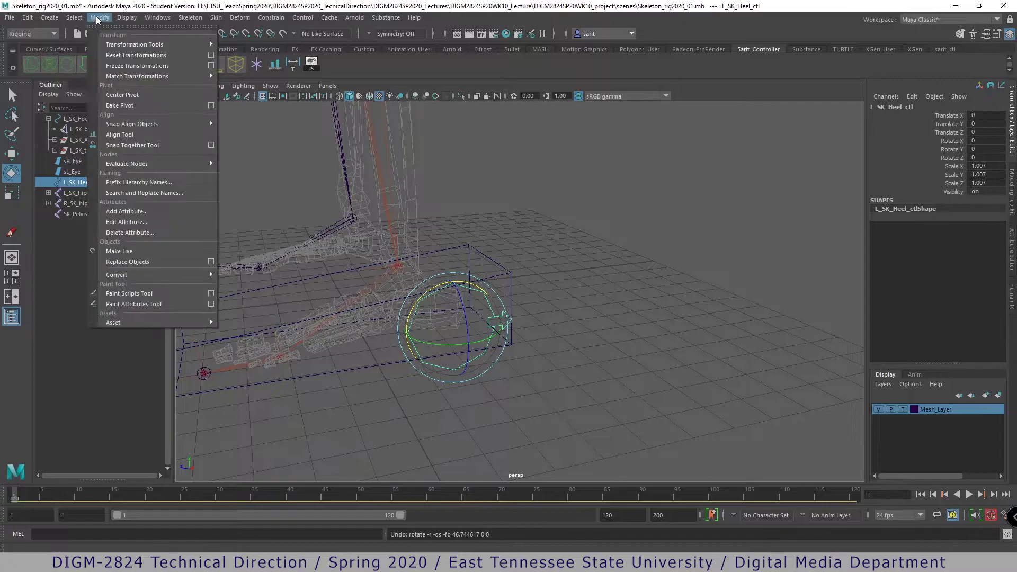
click(107, 67)
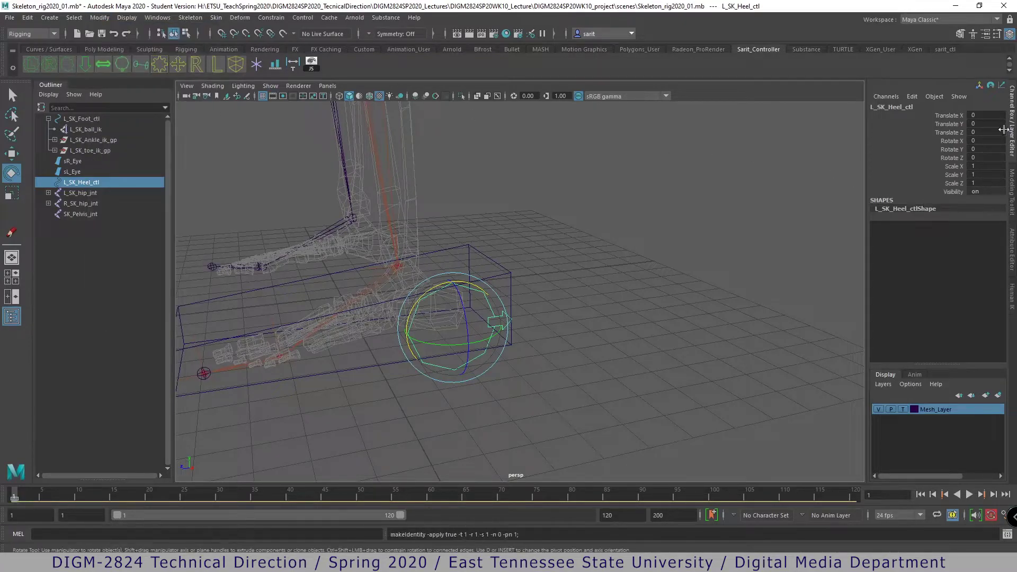
alt+middle_drag(618, 422, 589, 450)
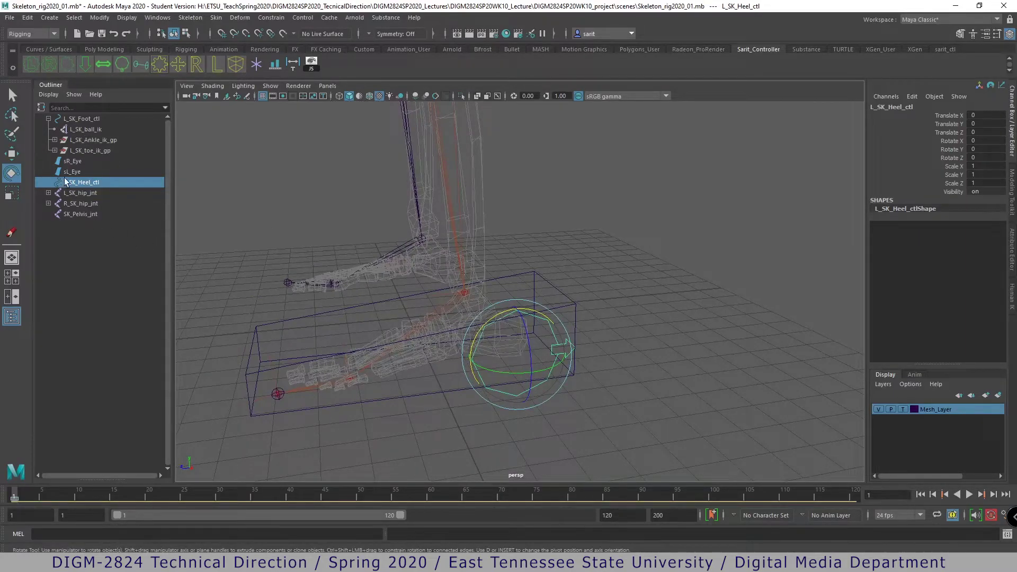
middle_drag(73, 185, 82, 121)
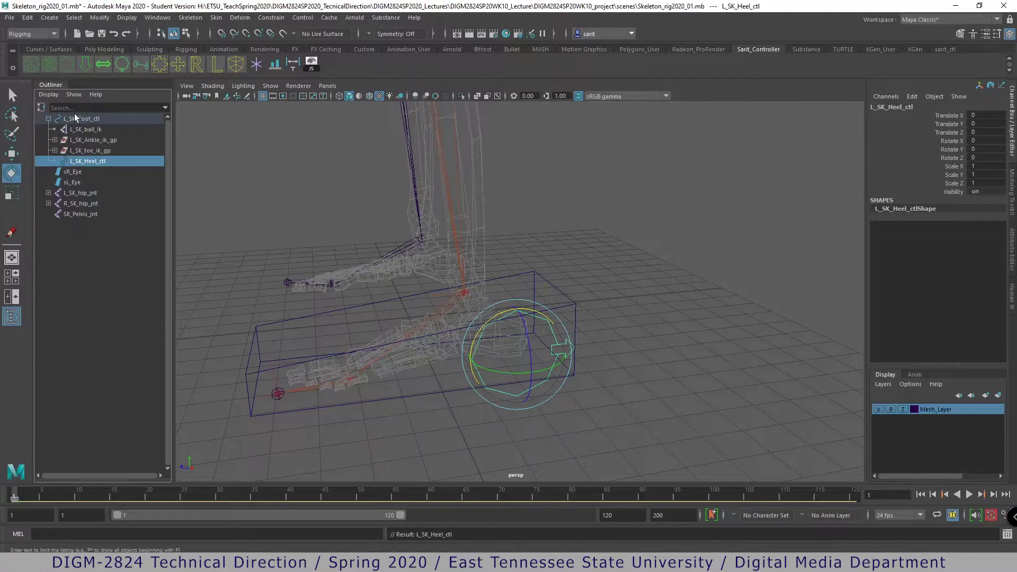
- Test rotating L_SK_Foot_ctl about X with the heel control parented to it, and undo the rotation
click(577, 339)
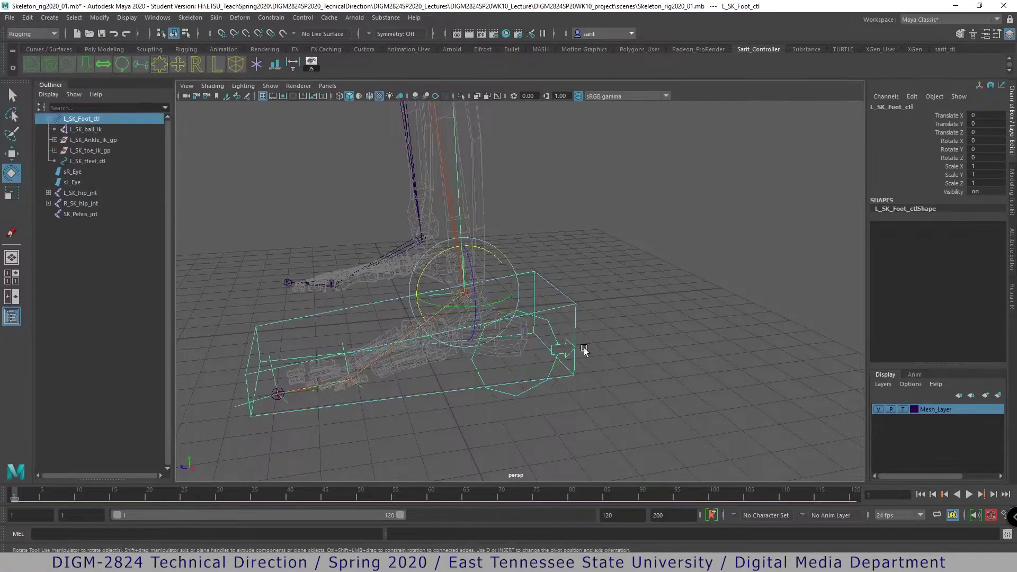
drag(435, 269, 400, 273)
key(ctrl+z)
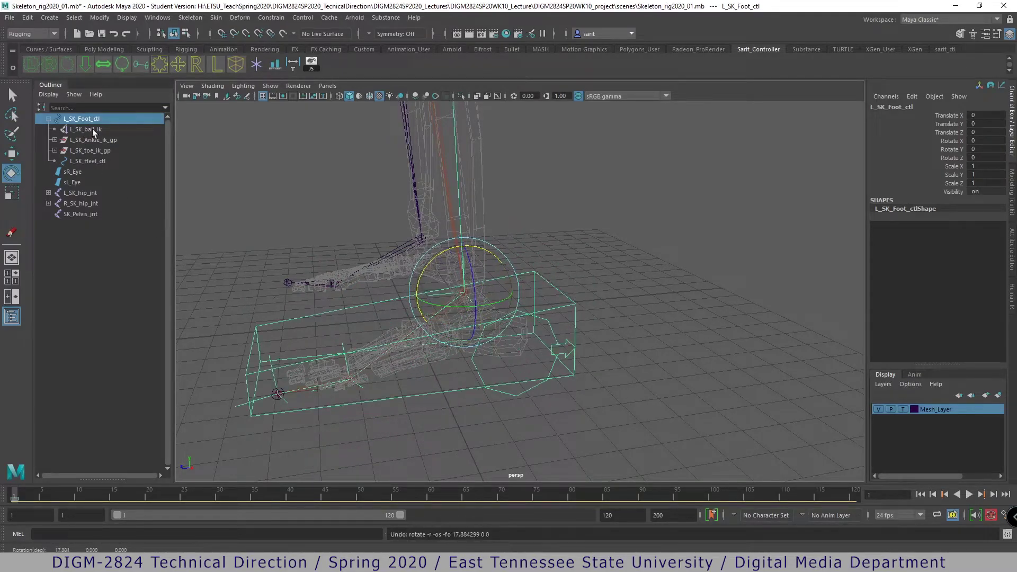
- Parent L_SK_ball_ik, L_SK_Ankle_ik_gp and L_SK_toe_ik_gp under L_SK_Heel_ctl
click(86, 129)
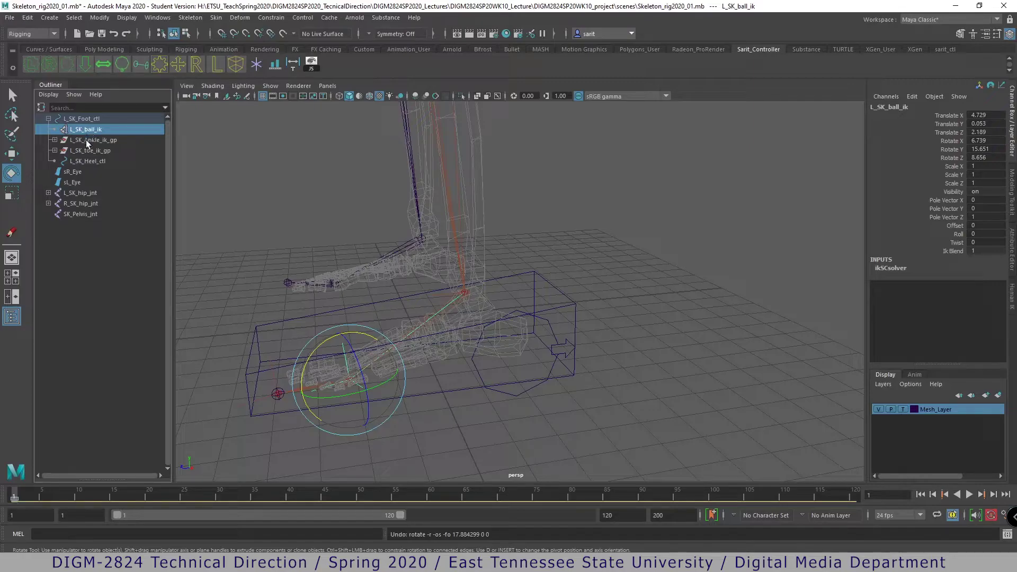
shift+click(87, 140)
shift+click(87, 150)
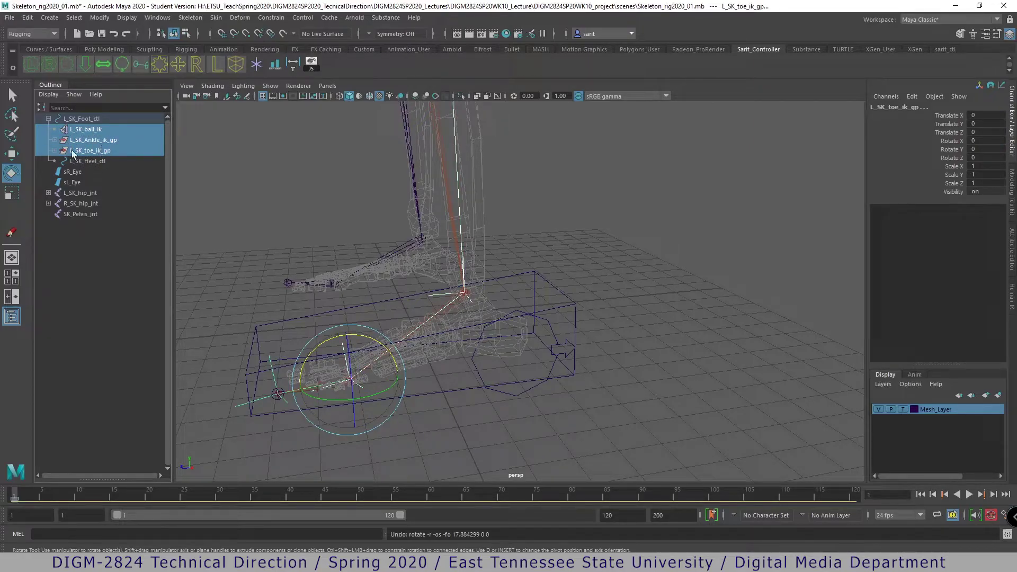
click(54, 140)
click(54, 161)
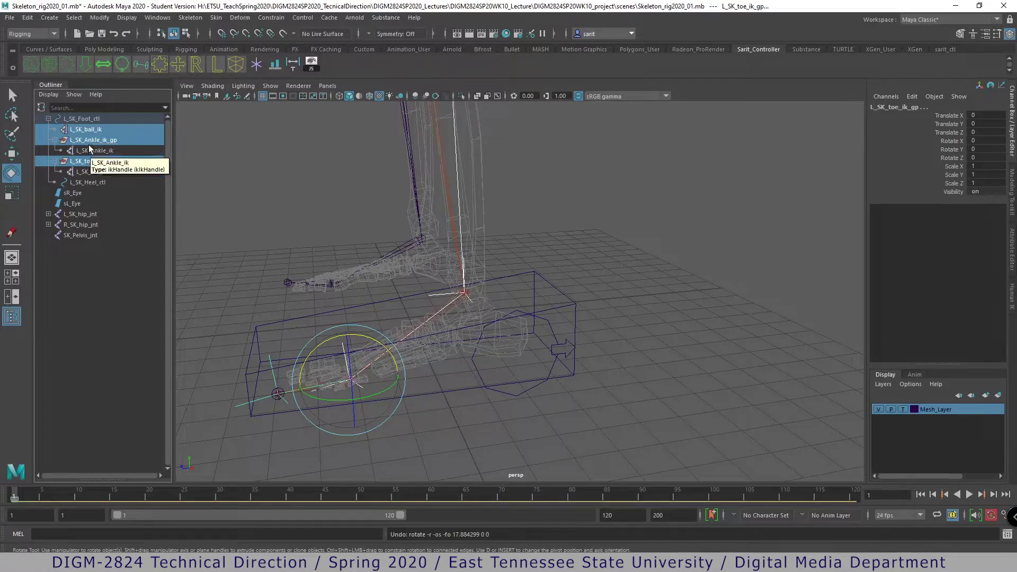
middle_drag(96, 138, 87, 183)
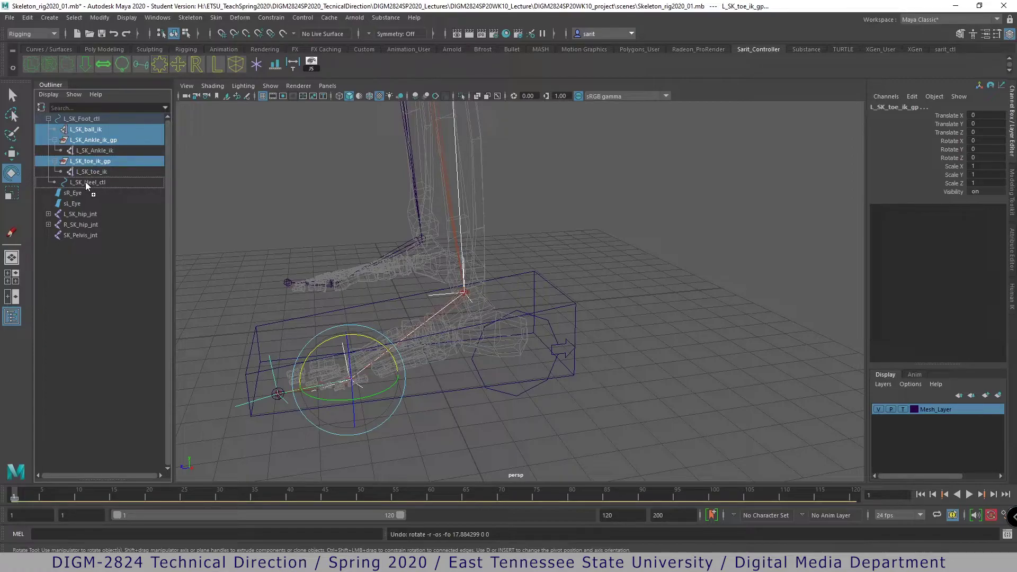
middle_drag(85, 182, 85, 182)
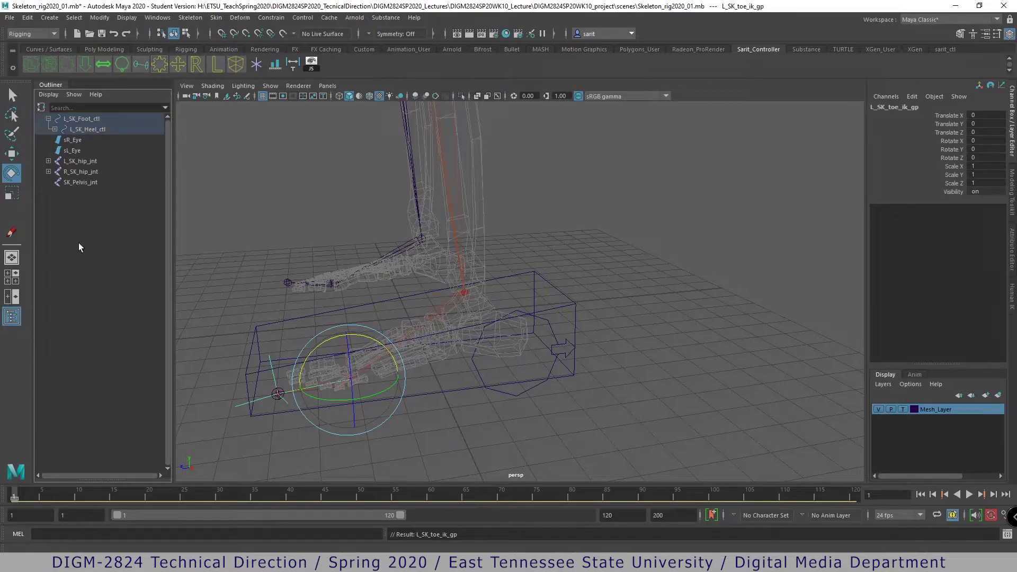
- Expand L_SK_Heel_ctl's children, then select the heel control and test rotating it, undoing each rotation
click(55, 129)
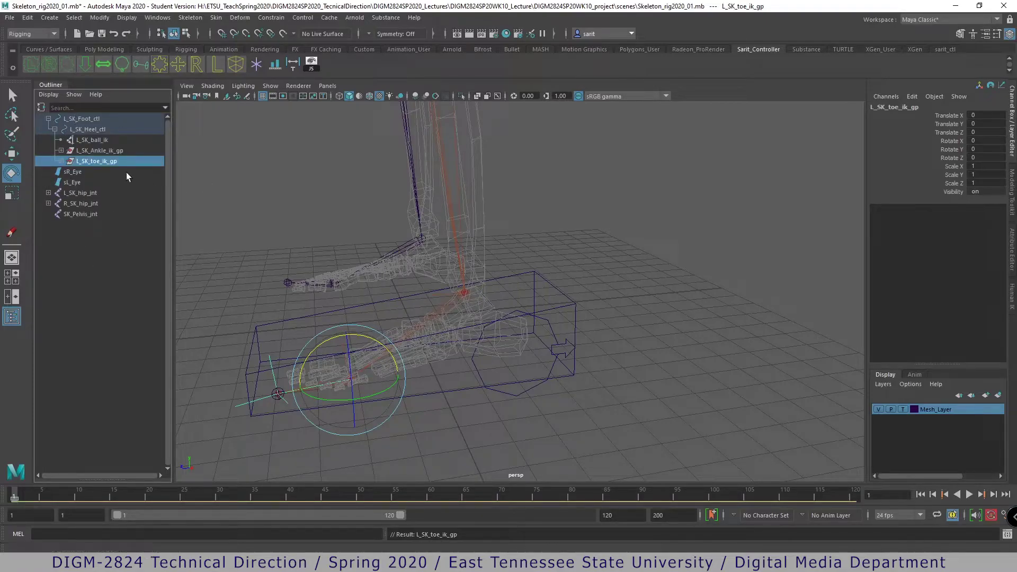
click(99, 120)
click(85, 131)
click(587, 341)
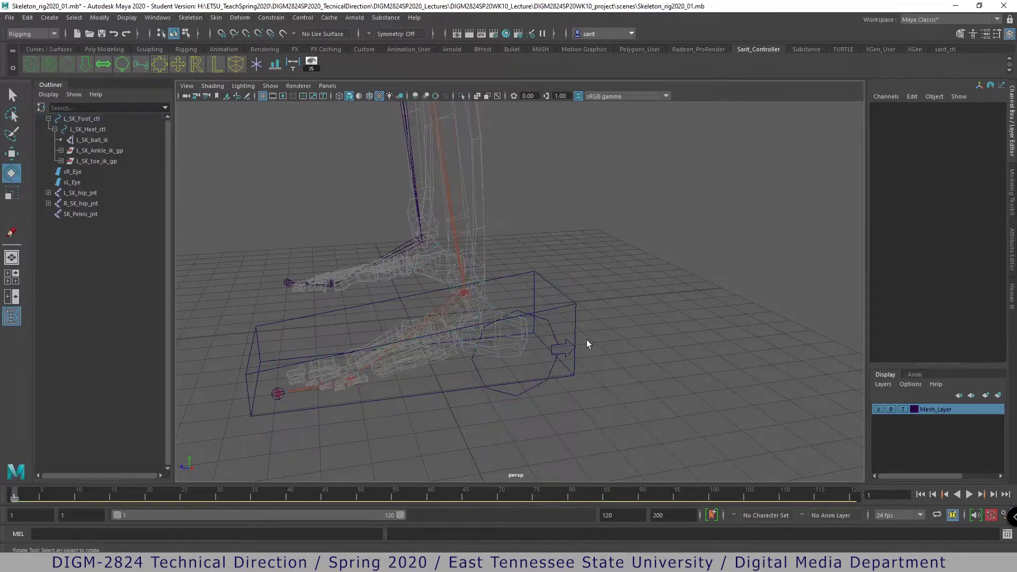
click(549, 340)
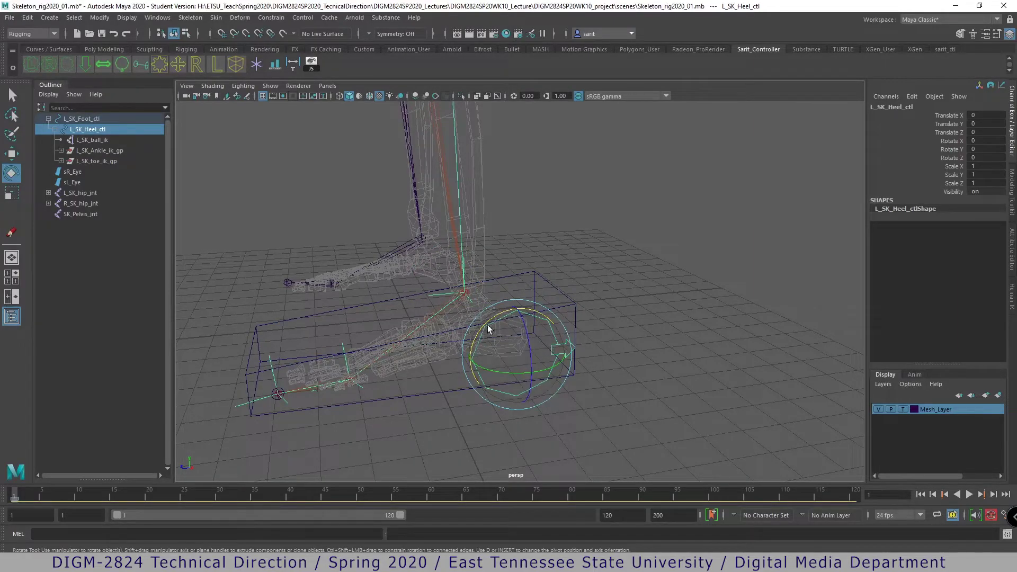
mouse_move(481, 329)
mouse_down()
mouse_move(479, 339)
mouse_move(502, 303)
mouse_move(476, 350)
mouse_move(497, 298)
mouse_move(491, 332)
mouse_up()
key(ctrl+z)
mouse_move(504, 373)
mouse_down()
mouse_move(533, 371)
mouse_move(486, 372)
mouse_move(499, 373)
mouse_up()
key(ctrl+z)
drag(487, 328, 507, 339)
key(ctrl+z)
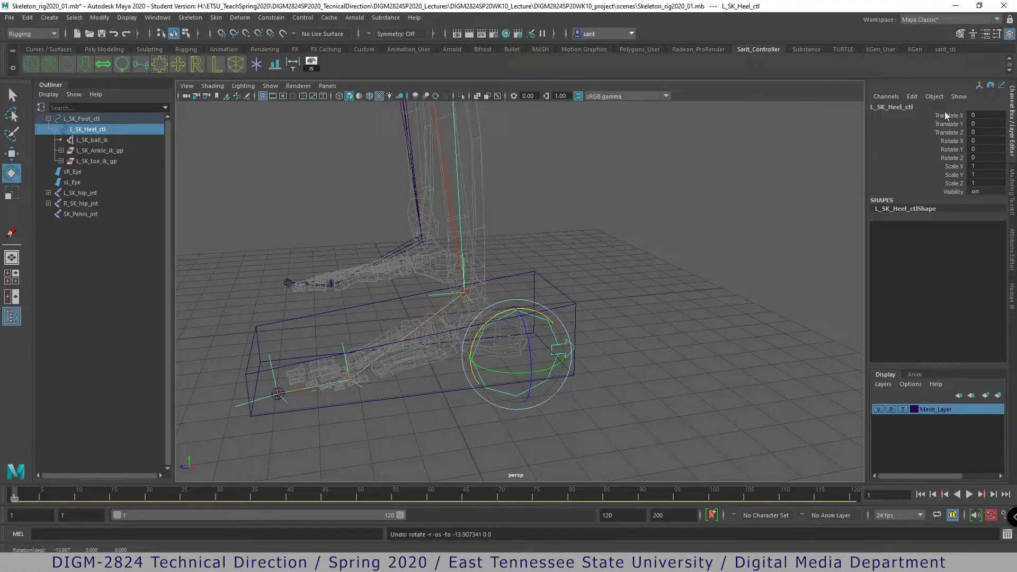
- Lock and hide the Translate, Scale and Visibility channels of L_SK_Heel_ctl, then deselect it
drag(944, 115, 941, 133)
ctrl+drag(956, 171, 952, 193)
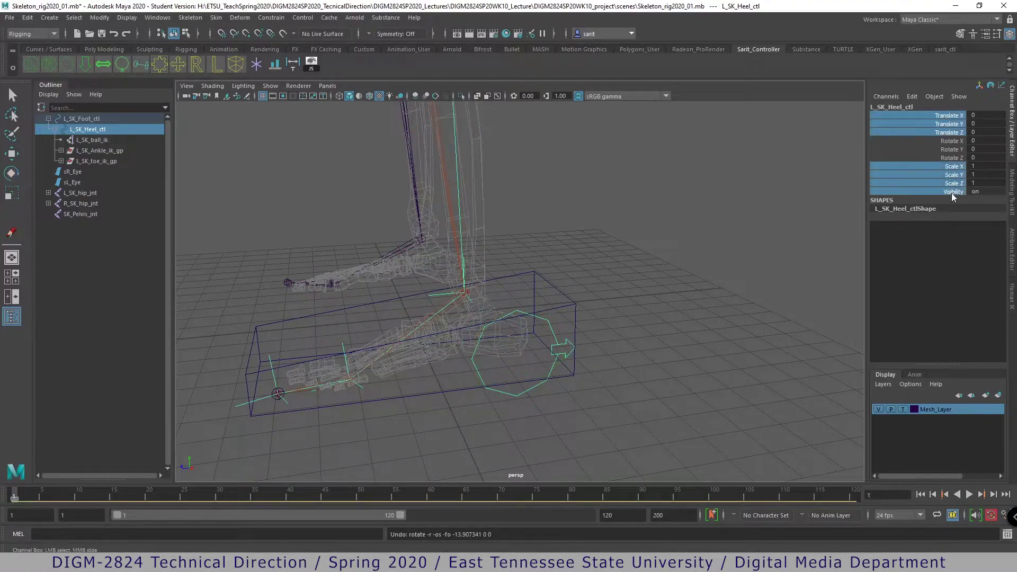
right_click(951, 193)
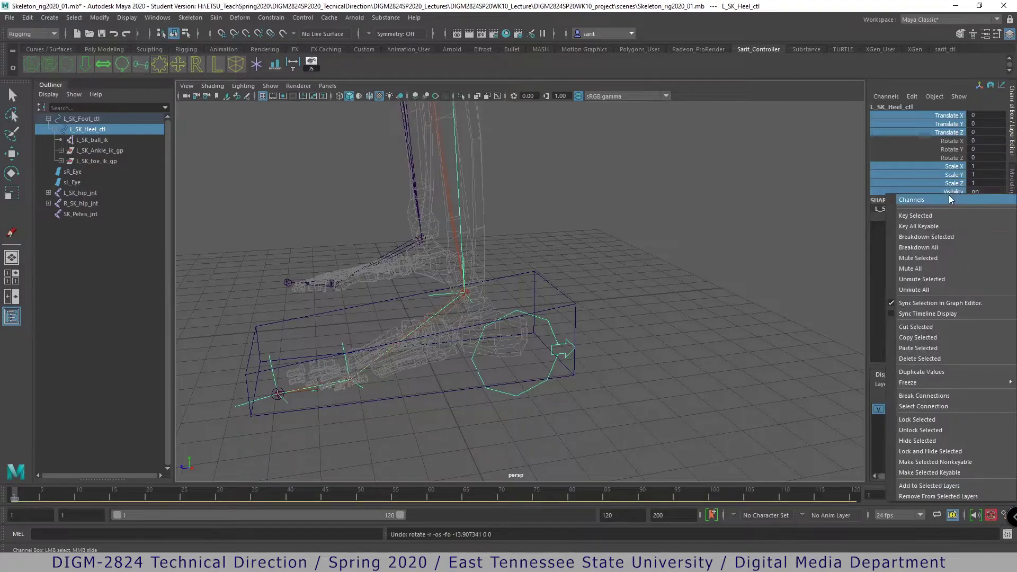
click(959, 452)
click(672, 354)
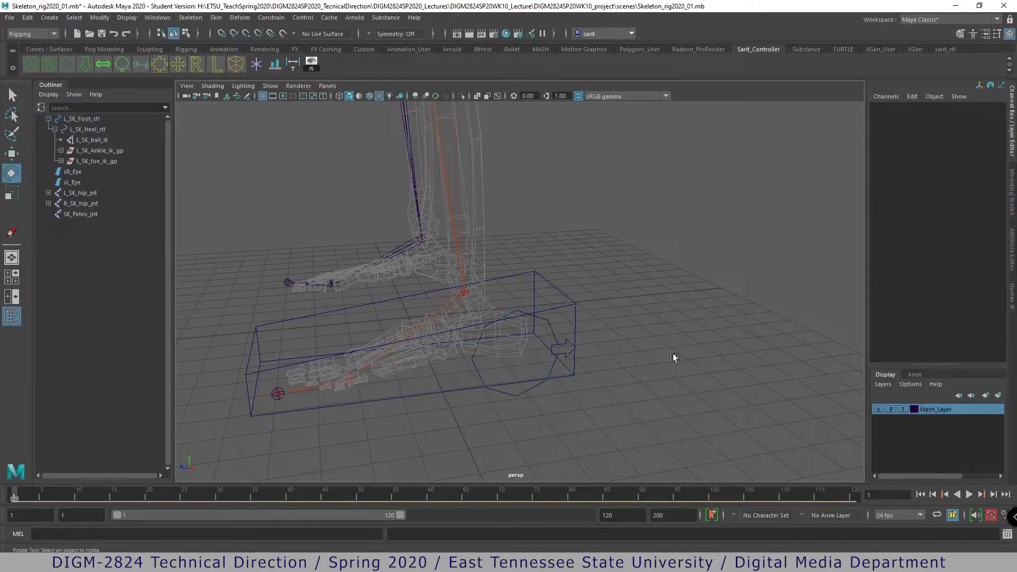
- Test rotating L_SK_Heel_ctl freely on all axes with its channels locked, and undo the rotations
click(554, 328)
drag(524, 357, 520, 329)
key(ctrl+z)
key(ctrl+z)
key(ctrl+z)
key(ctrl+z)
key(ctrl+z)
key(ctrl+z)
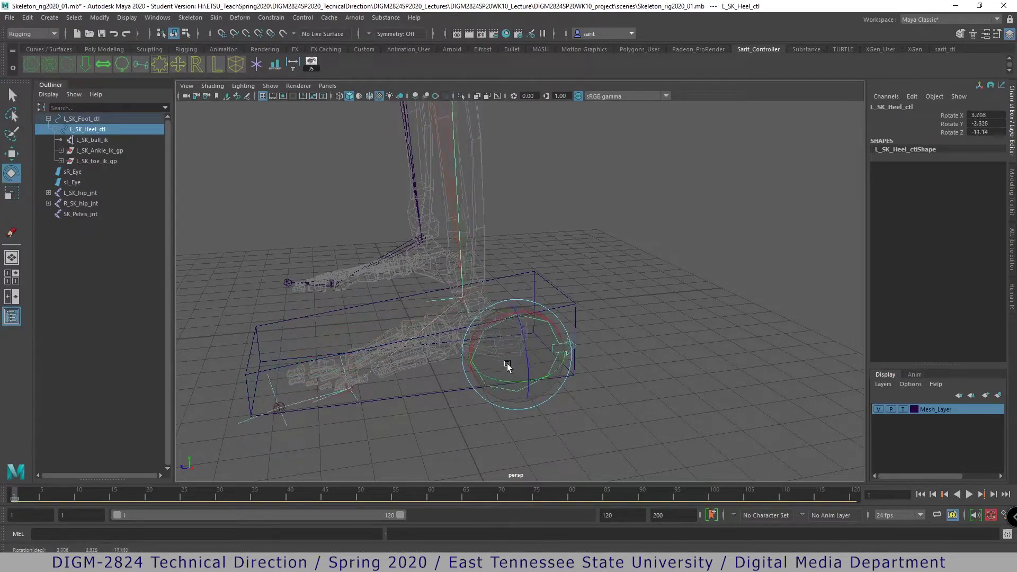
- Select L_SK_Foot_ctl, test rotating it with the heel control and IKs as children, and undo the rotation
click(572, 305)
drag(418, 277, 487, 313)
key(ctrl+z)
- Switch Mesh_Layer from template to normal display so the leg and foot bones are shaded
alt+drag(691, 303, 601, 355)
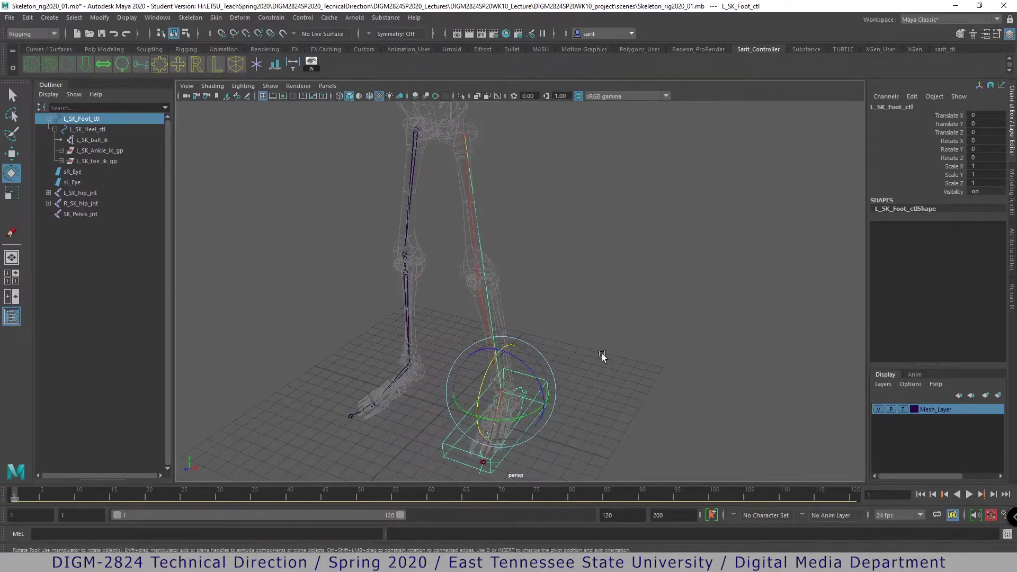
alt+middle_drag(527, 356, 533, 395)
alt+right_drag(533, 395, 609, 386)
alt+middle_drag(622, 379, 627, 355)
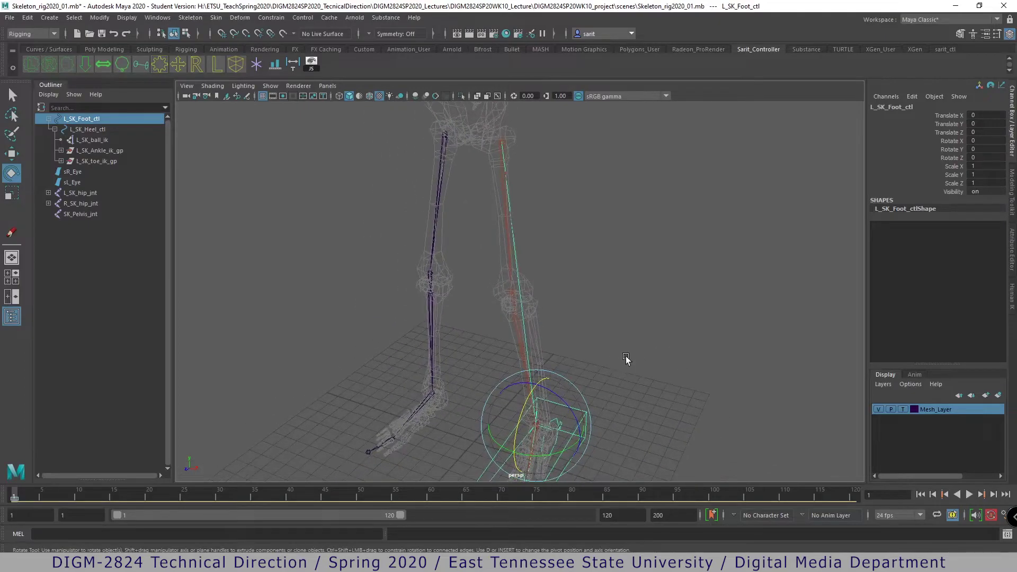
alt+drag(642, 323, 568, 289)
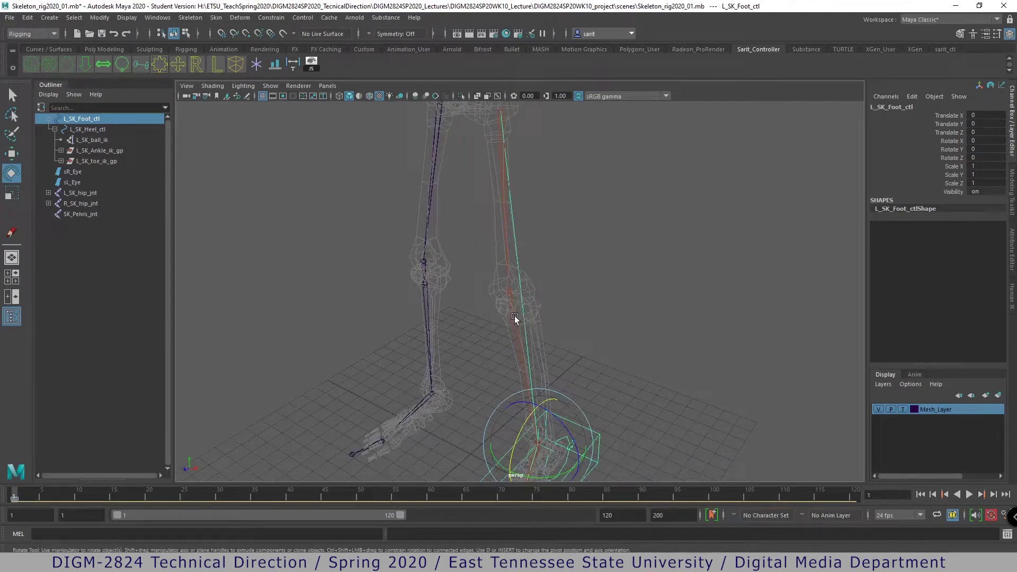
click(903, 409)
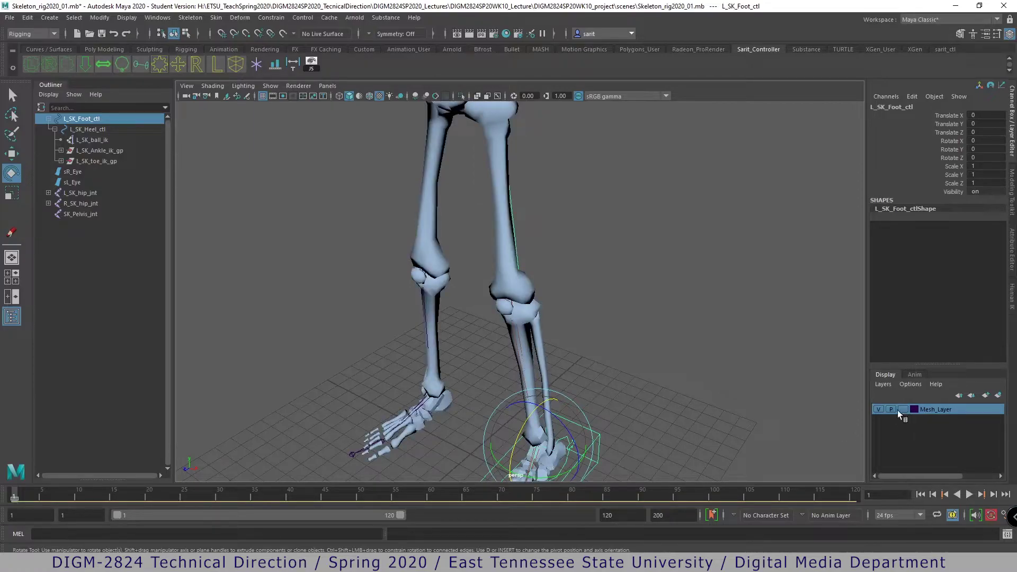
- Turn on X-Ray Joints in the perspective view, check the shading options, and clear the selection
alt+drag(799, 411, 713, 307)
alt+right_drag(713, 307, 578, 282)
alt+middle_drag(579, 281, 625, 385)
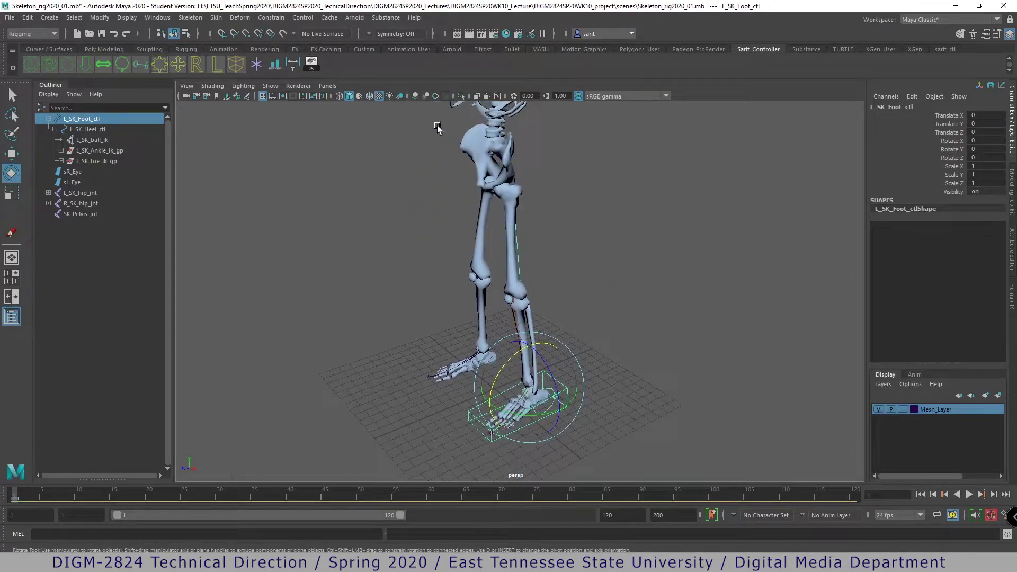
click(497, 97)
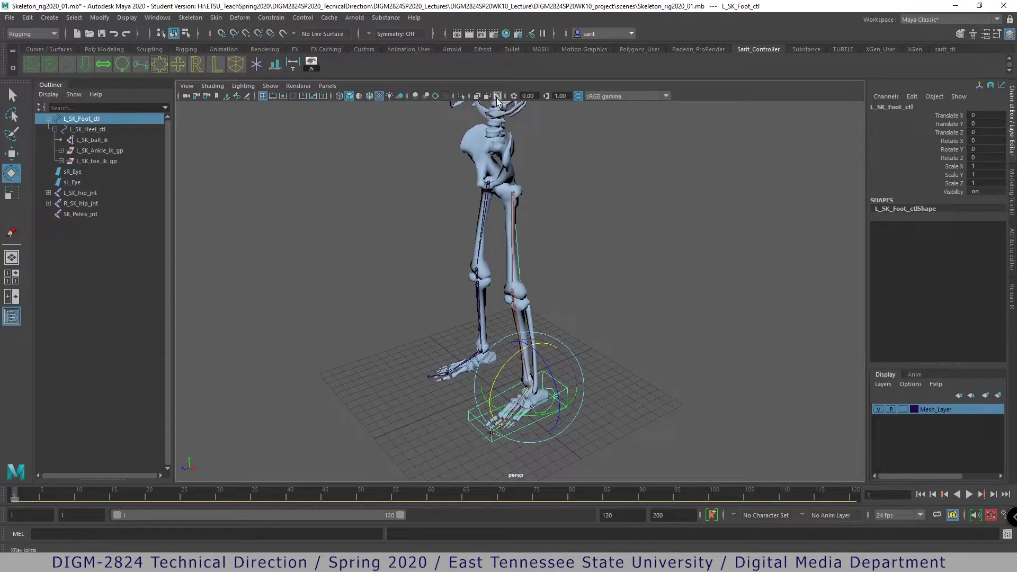
click(212, 87)
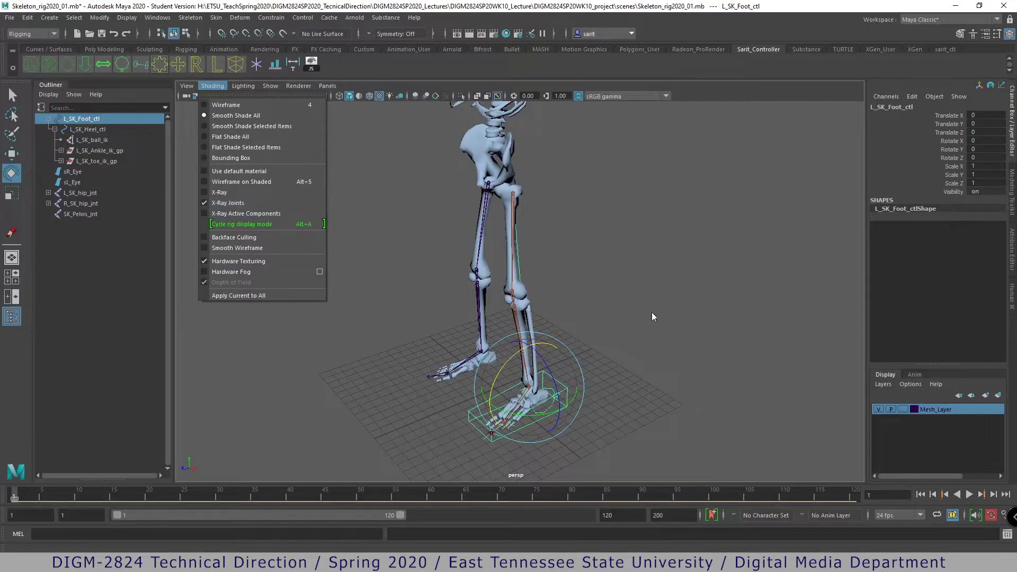
click(593, 353)
- Parent the left toe bones mesh sToeL1 under the joint L_SK_ball_jnt
alt+right_drag(491, 392, 788, 452)
alt+middle_drag(650, 386, 613, 192)
alt+right_drag(613, 192, 655, 405)
alt+middle_drag(630, 448, 649, 365)
alt+drag(650, 366, 551, 390)
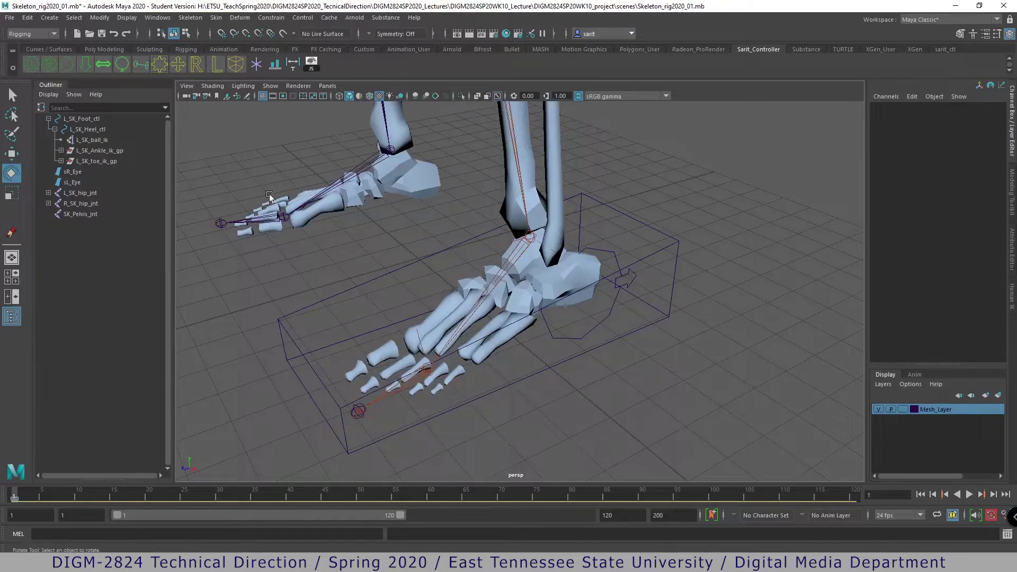
click(359, 364)
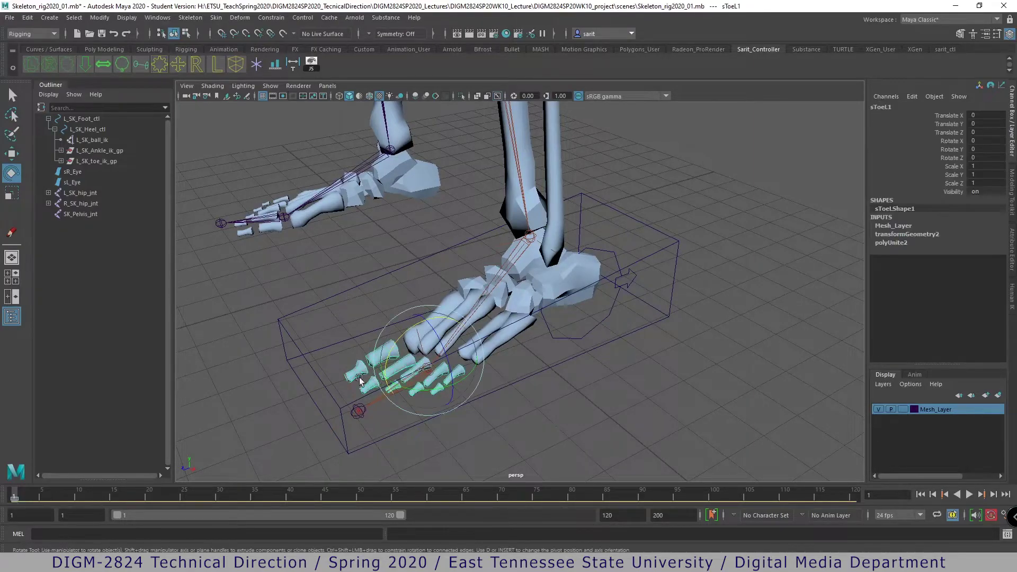
key(q)
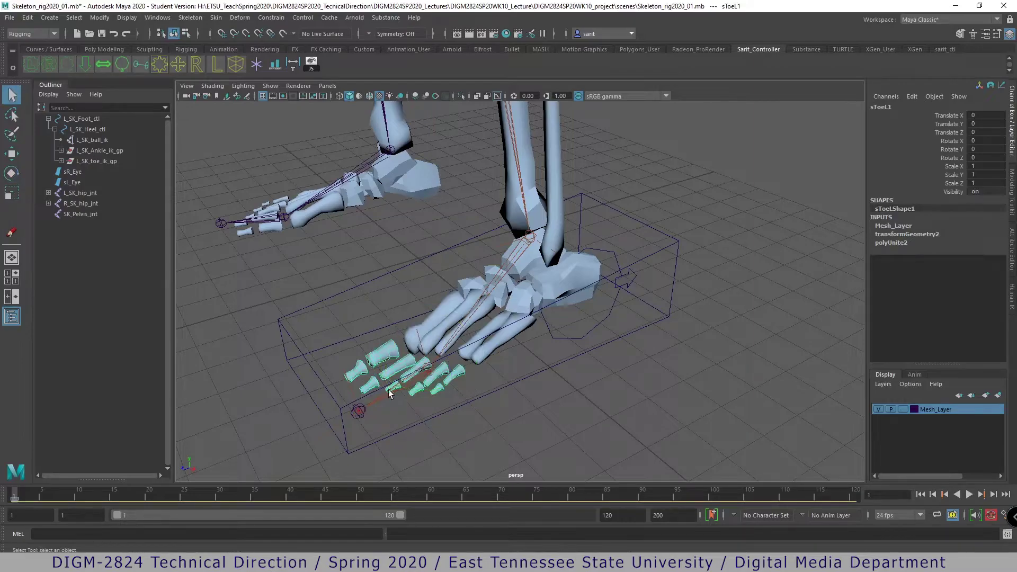
alt+right_drag(493, 416, 549, 413)
alt+middle_drag(550, 413, 562, 397)
alt+drag(563, 396, 498, 444)
alt+right_drag(422, 440, 673, 437)
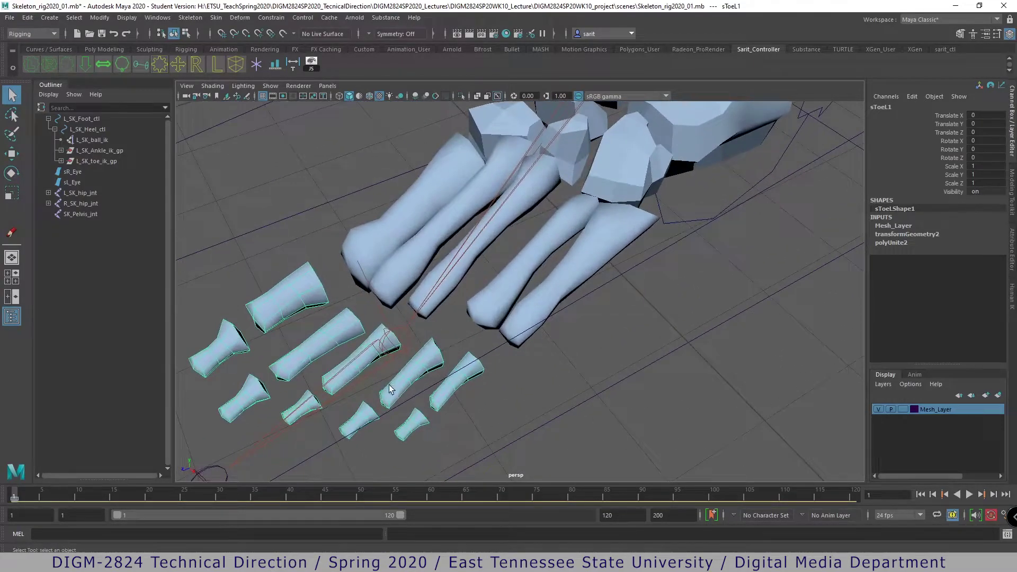
alt+middle_drag(389, 384, 507, 357)
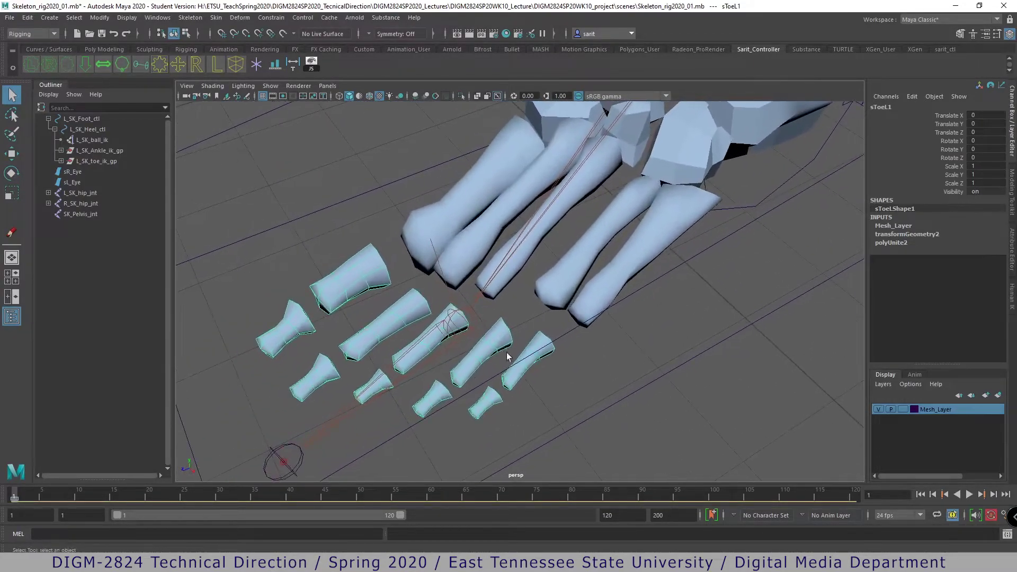
click(458, 345)
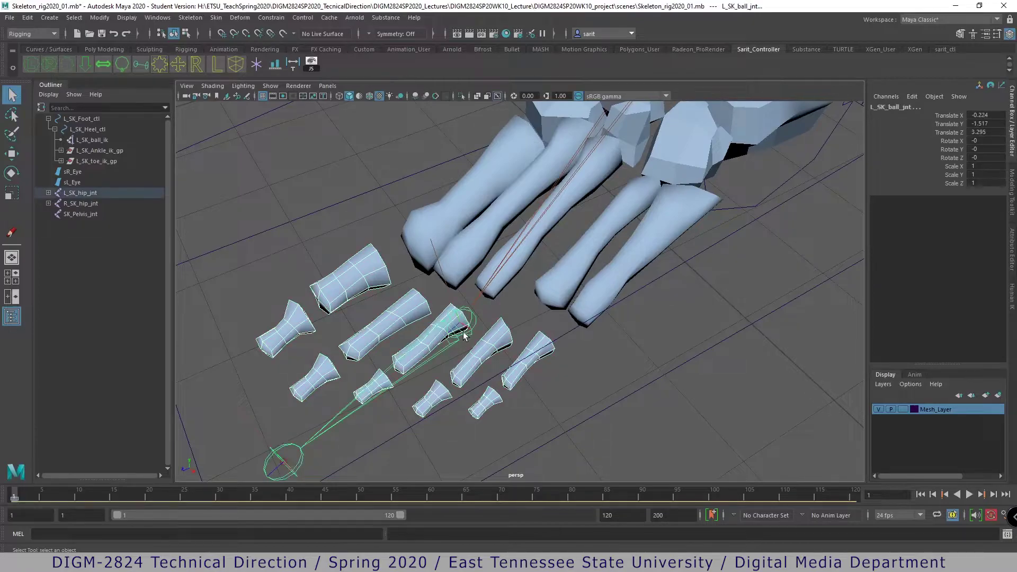
click(463, 341)
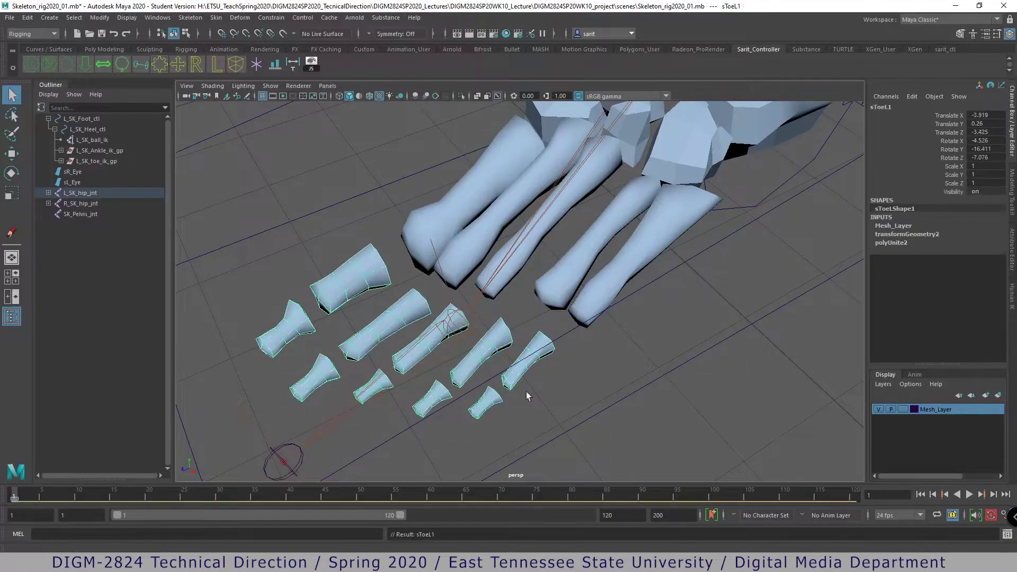
- Select the left foot bones mesh sFootL and delete its construction history
alt+right_drag(618, 360, 590, 380)
click(590, 381)
mouse_move(636, 287)
alt+right_down()
mouse_move(738, 365)
mouse_move(626, 286)
alt+right_up()
click(626, 286)
alt+drag(626, 286, 606, 301)
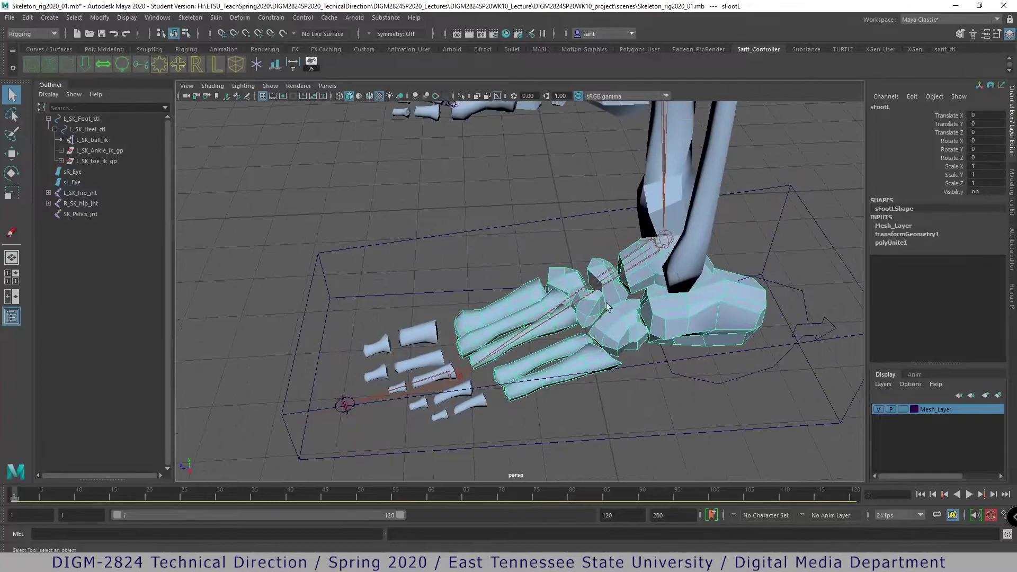
click(32, 17)
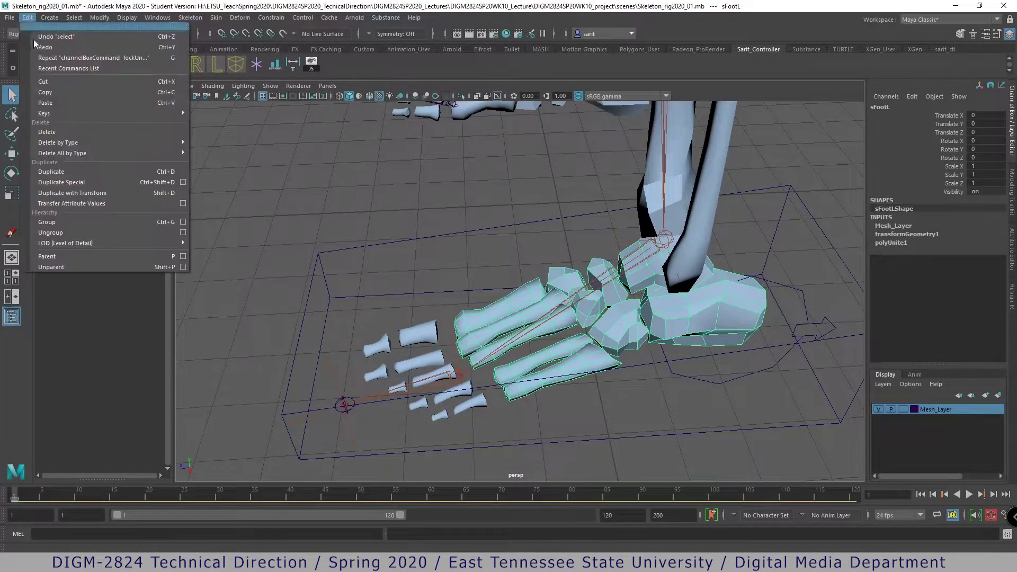
mouse_move(75, 144)
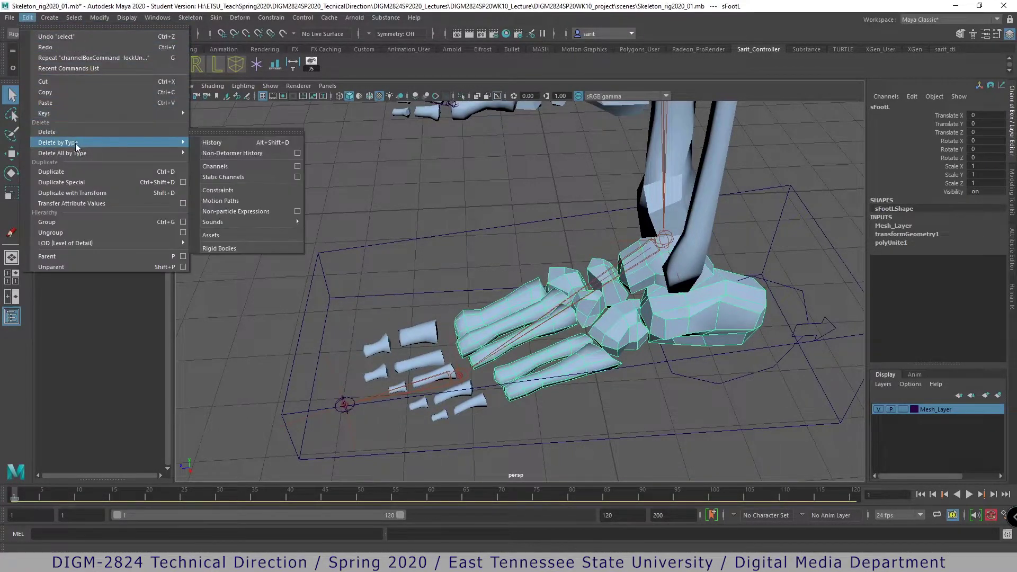
click(243, 144)
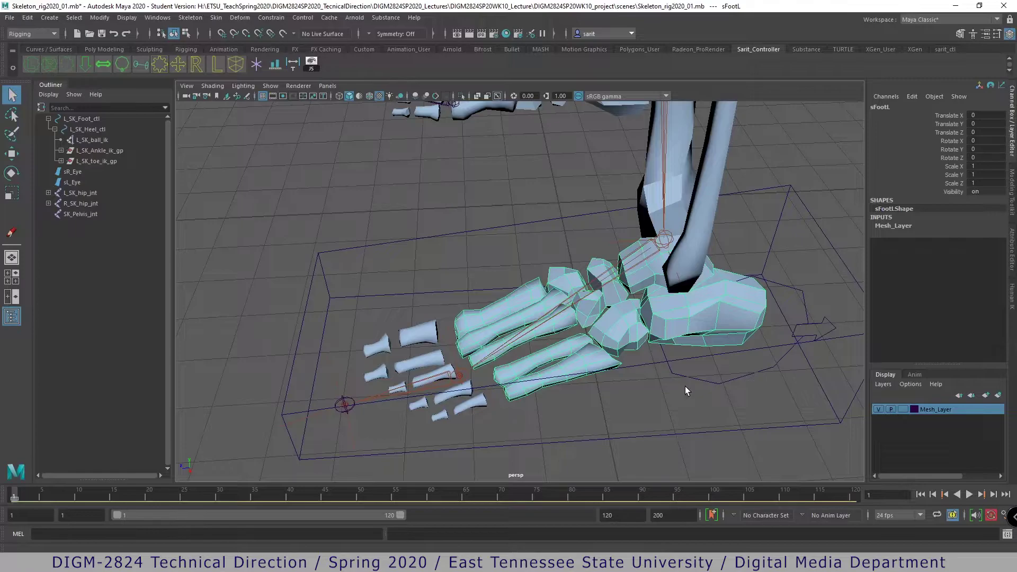
- Parent the sFootL mesh under the joint L_SK_ankle_jnt
alt+drag(685, 390, 623, 374)
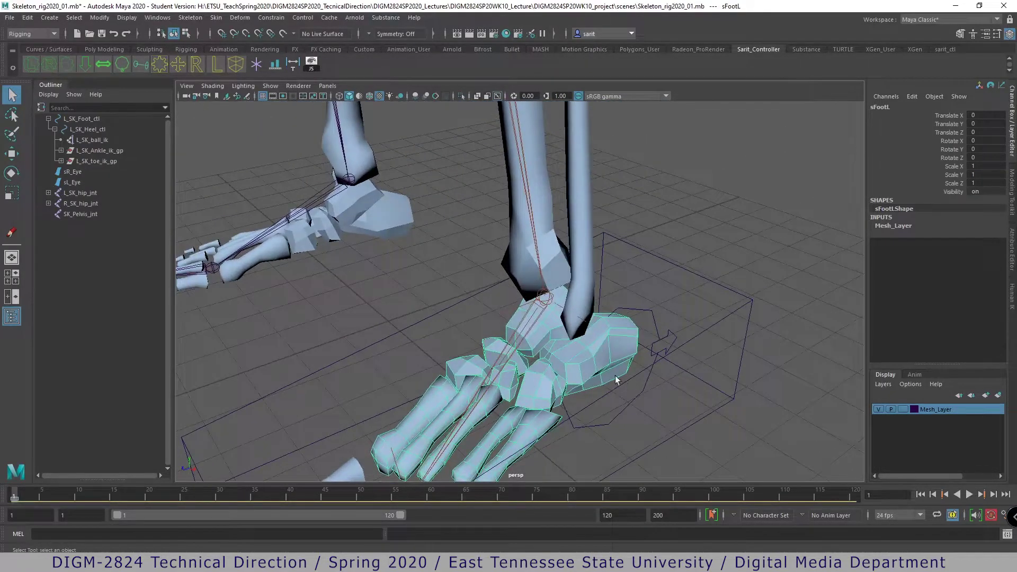
click(543, 312)
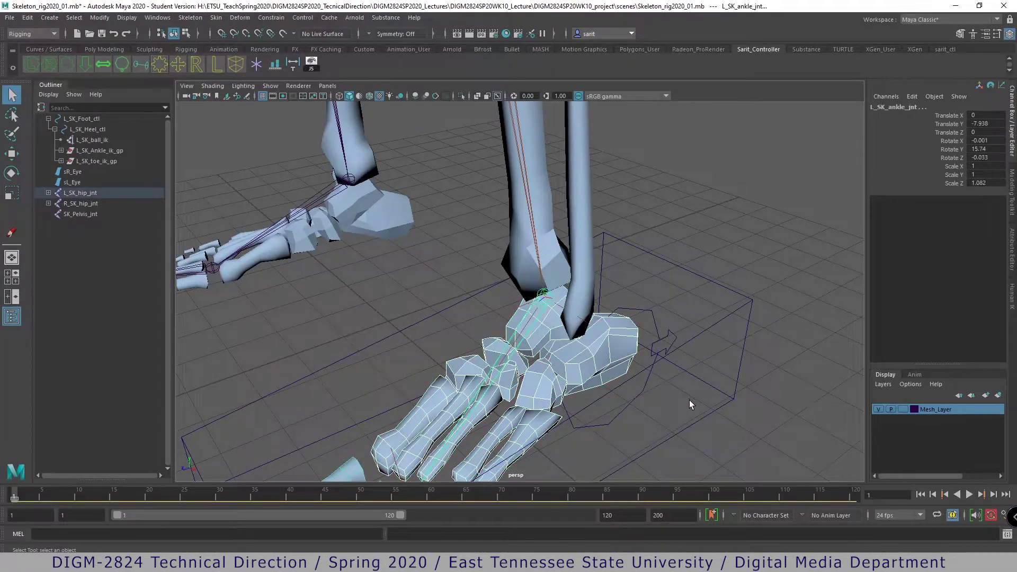
click(688, 400)
- Select L_SK_Heel_ctl, test rotating it with the foot and toe meshes attached, and undo the rotations
alt+right_drag(799, 408, 555, 383)
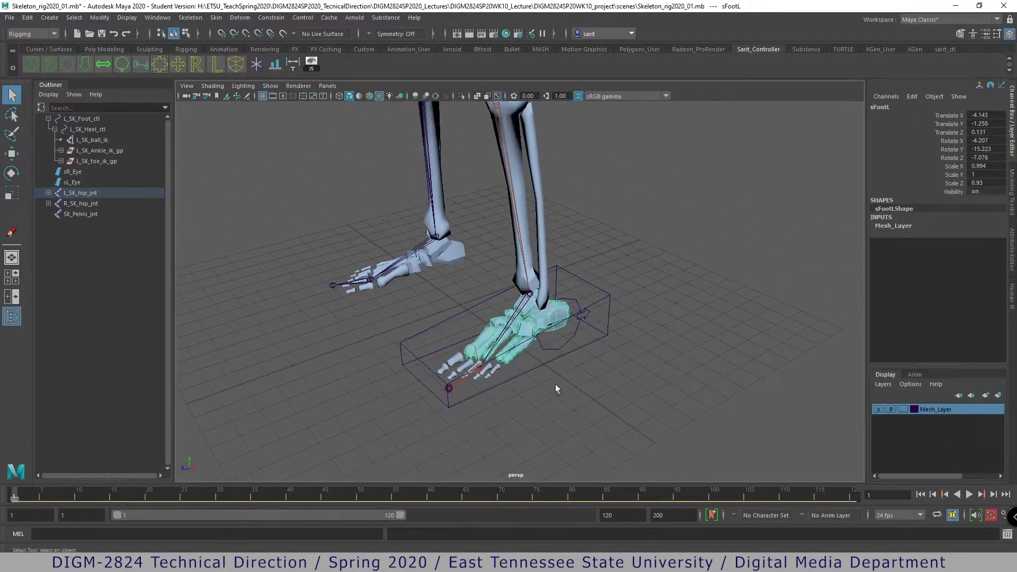
alt+drag(557, 389, 603, 351)
click(609, 321)
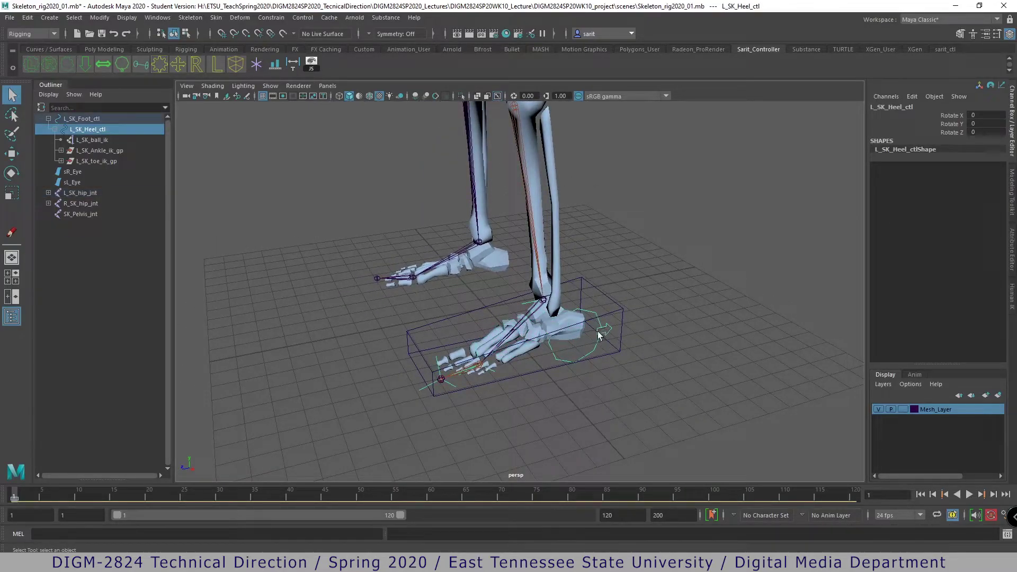
mouse_move(551, 328)
mouse_down()
mouse_move(529, 307)
mouse_move(537, 320)
mouse_up()
key(ctrl+z)
key(ctrl+z)
key(ctrl+z)
key(ctrl+z)
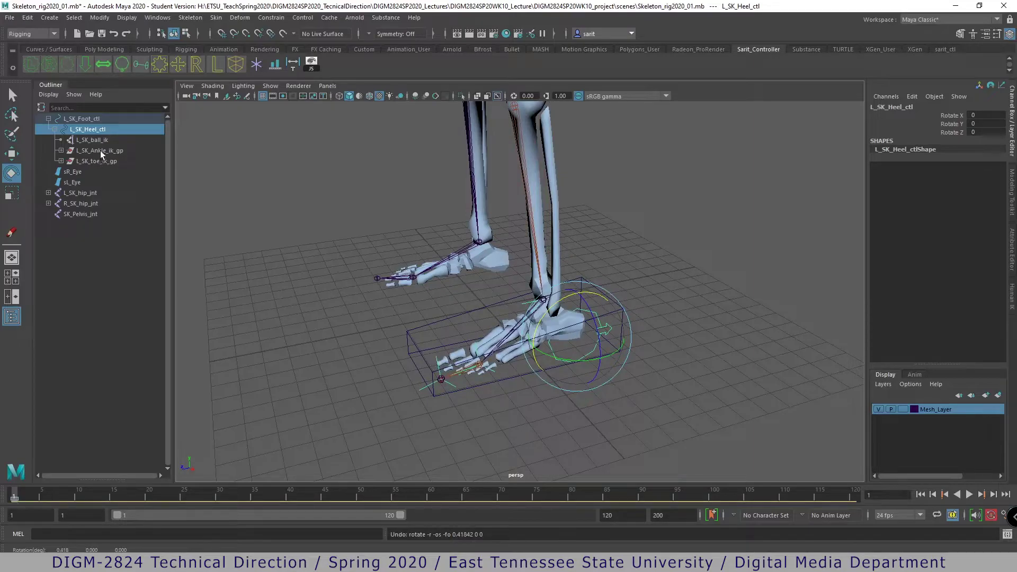
- Test rotating L_SK_Ankle_ik_gp about X by about 48 degrees, and undo the rotation
click(100, 150)
drag(452, 341, 399, 343)
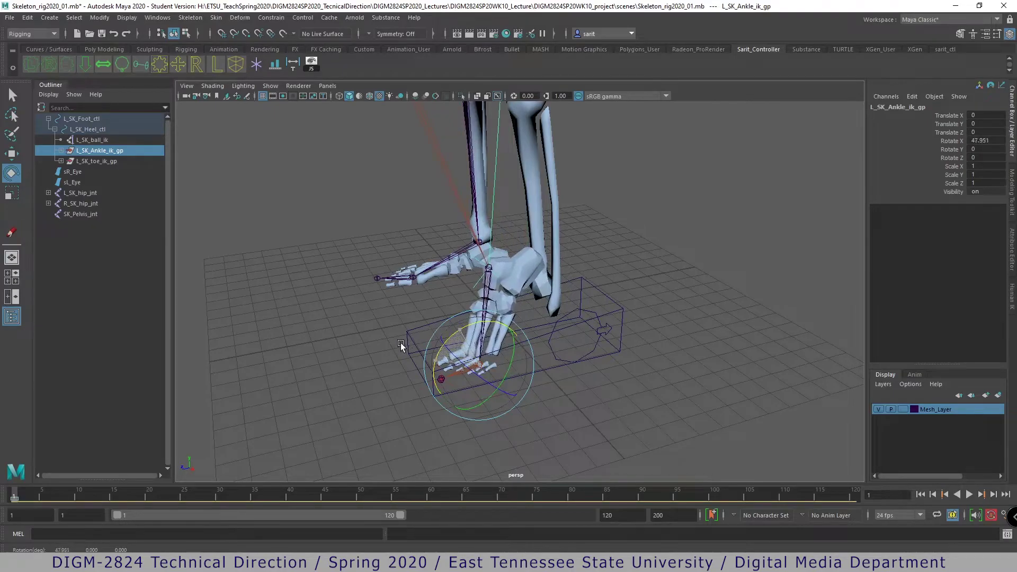
key(ctrl+z)
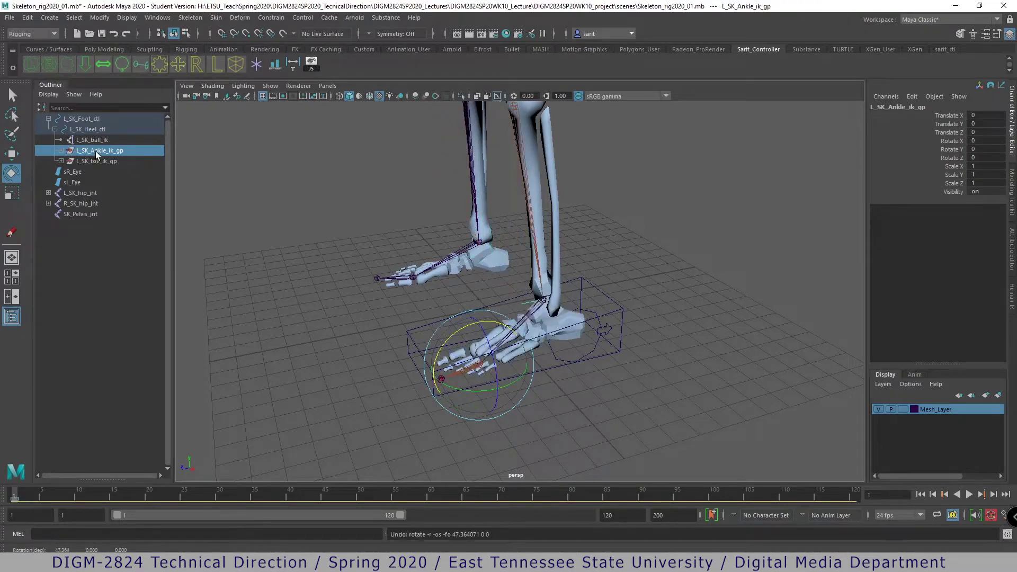
- Try renaming the group L_SK_Ankle_ik_gp to L_SK_ballJoint_rotate_gp, and undo the rename
click(62, 151)
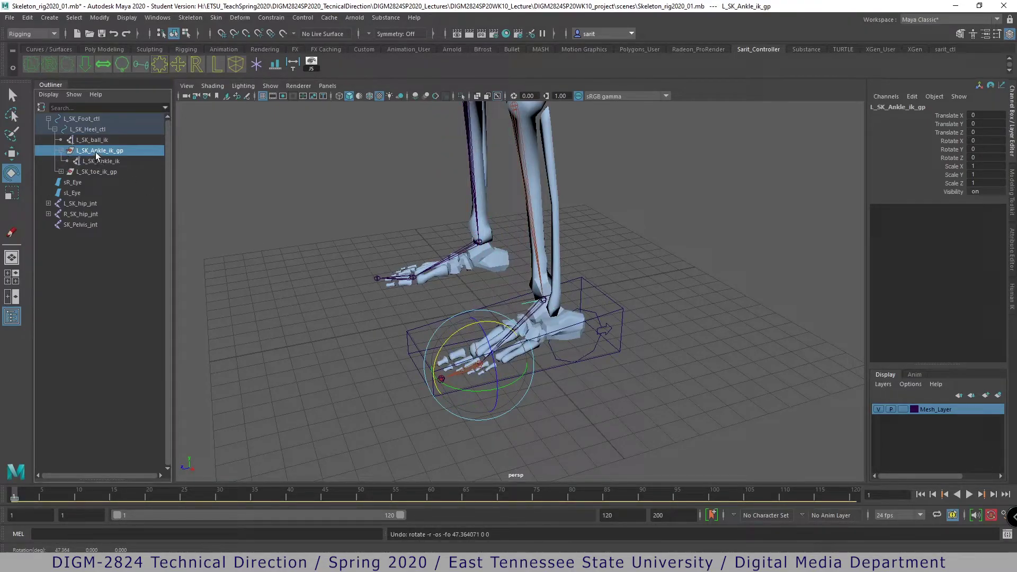
double_click(96, 152)
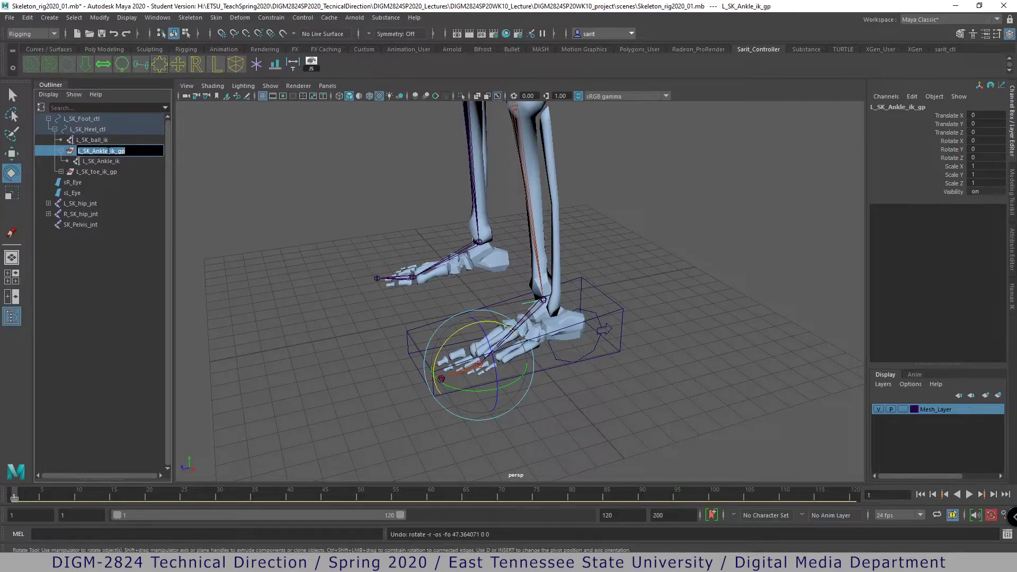
drag(115, 151, 93, 151)
text(ball)
text(l)
text(oint)
text(_)
text(rotate)
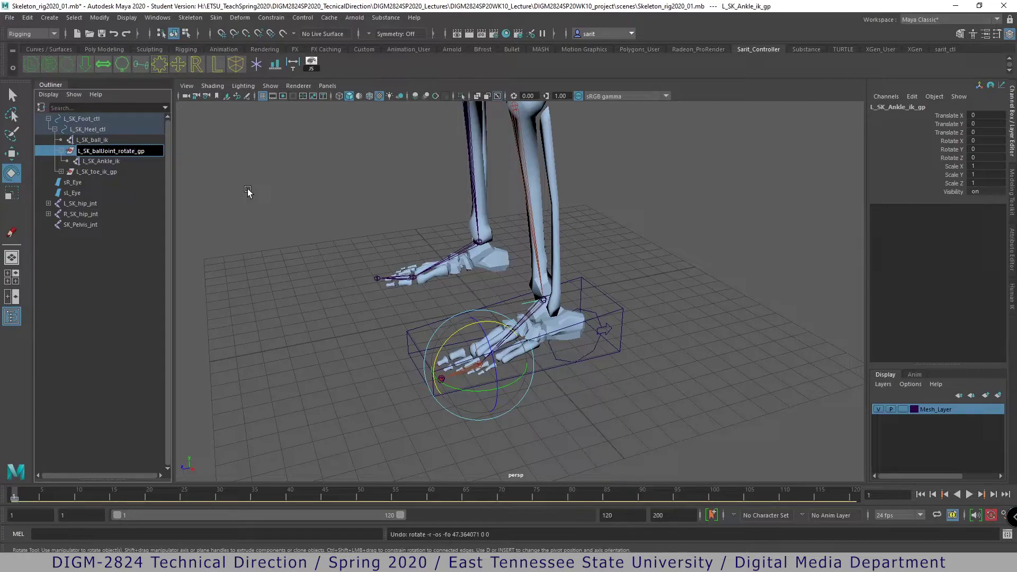
key(Return)
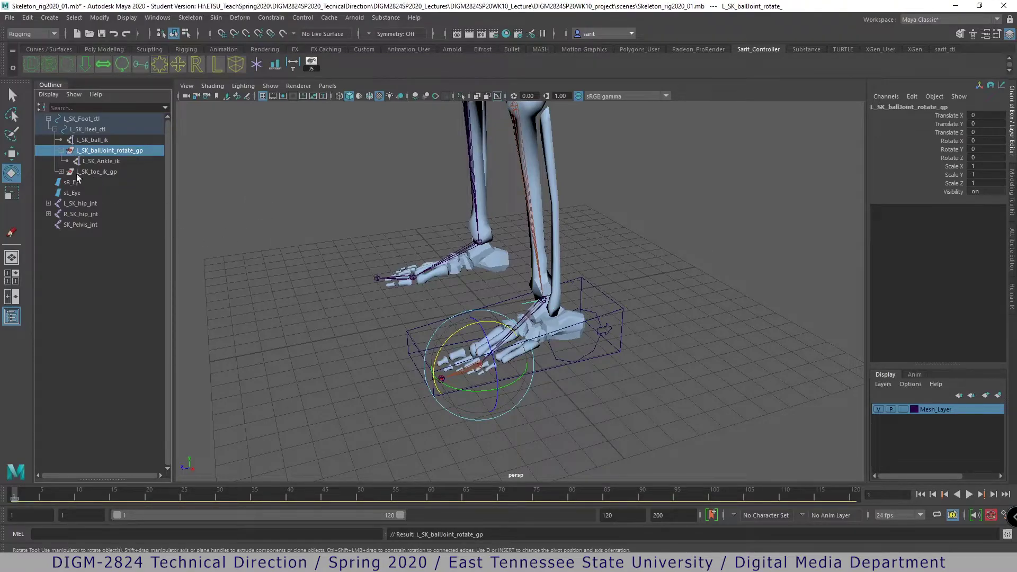
click(61, 172)
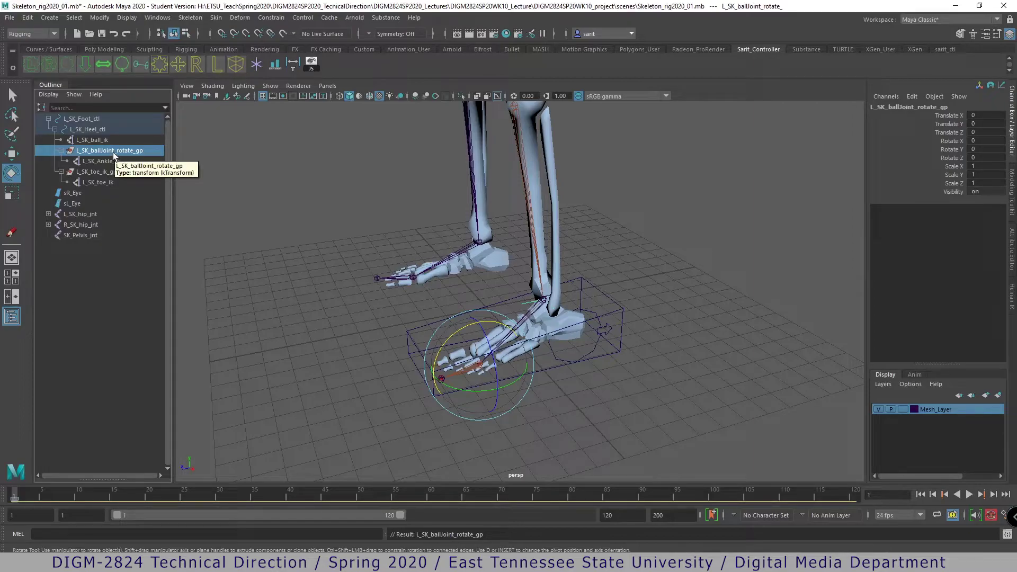
key(ctrl+z)
key(ctrl+z)
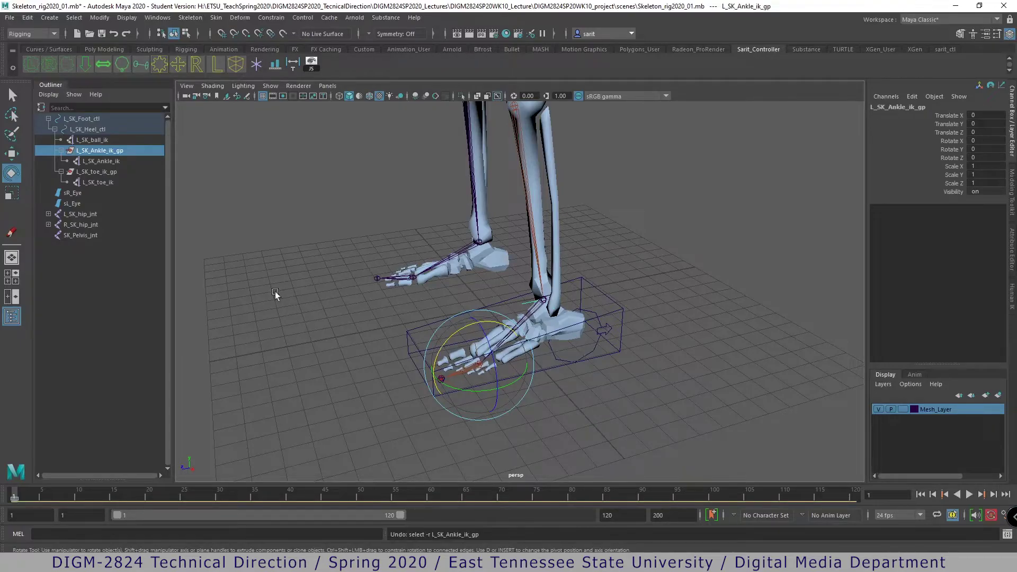
- Test rotating L_SK_Ankle_ik_gp once more, undo the rotation and clear the selection
mouse_move(430, 371)
mouse_down()
mouse_move(453, 319)
mouse_move(430, 352)
mouse_up()
key(ctrl+z)
click(593, 413)
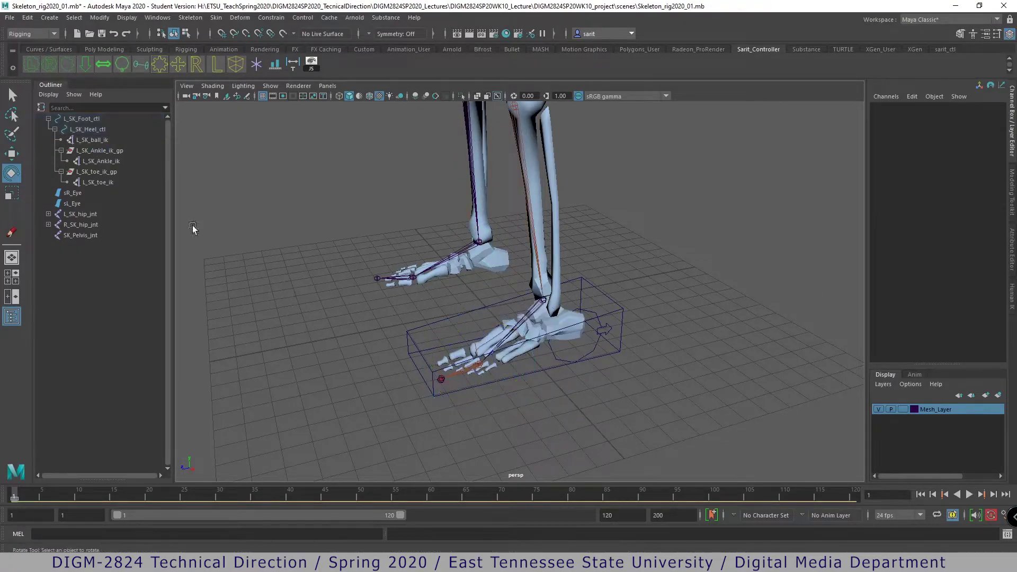
- Select L_SK_toe_ik_gp, test rotating it to bend the toes, and undo each rotation
click(105, 173)
drag(448, 343, 482, 322)
key(ctrl+z)
alt+drag(593, 418, 595, 442)
alt+right_drag(594, 441, 688, 427)
mouse_move(443, 337)
mouse_down()
mouse_move(481, 309)
mouse_move(436, 347)
mouse_up()
key(ctrl+z)
- Lock and hide the Scale X, Scale Y, Scale Z and Visibility channels of L_SK_Foot_ctl, and deselect it
alt+drag(540, 391, 552, 350)
alt+middle_drag(620, 408, 606, 468)
alt+right_drag(604, 471, 416, 335)
alt+drag(416, 335, 586, 389)
click(558, 320)
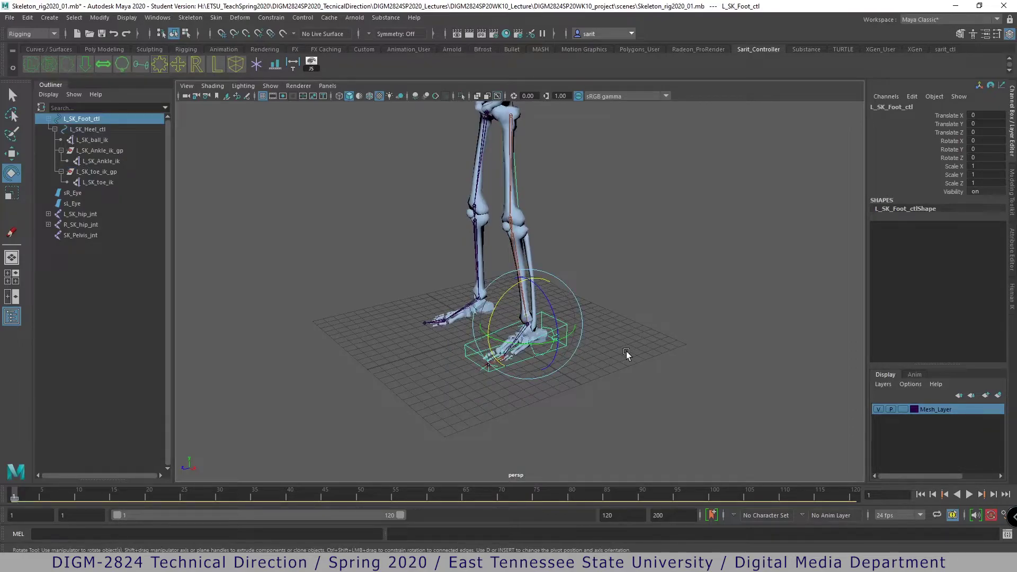
drag(959, 166, 956, 191)
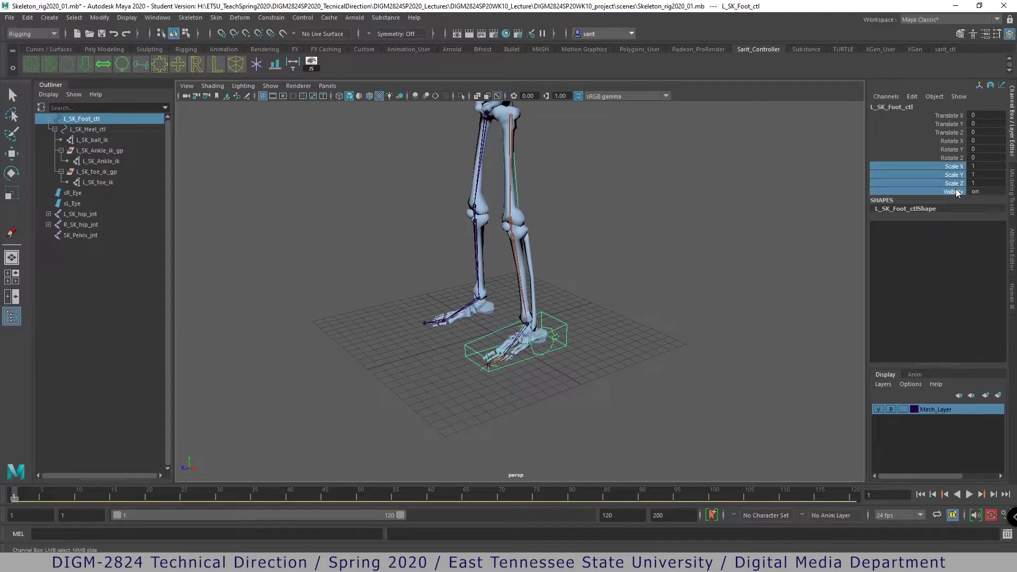
right_click(957, 191)
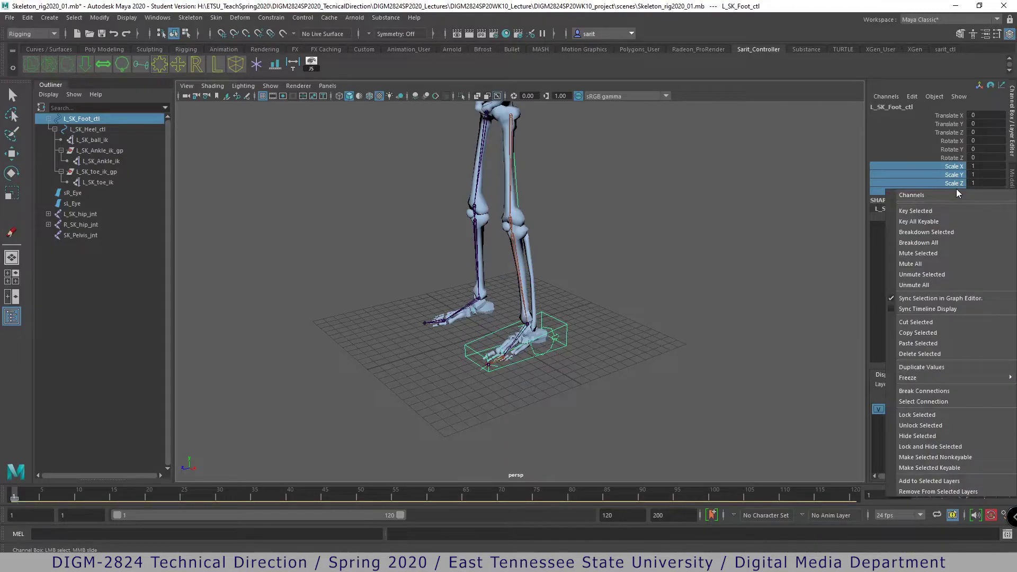
click(933, 442)
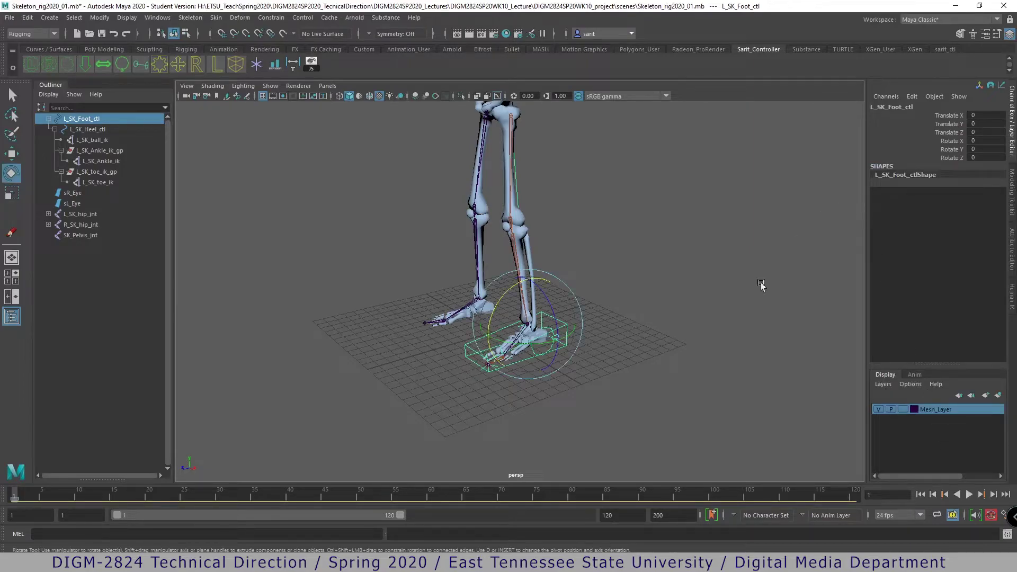
click(660, 352)
right_drag(667, 363, 603, 451)
click(777, 358)
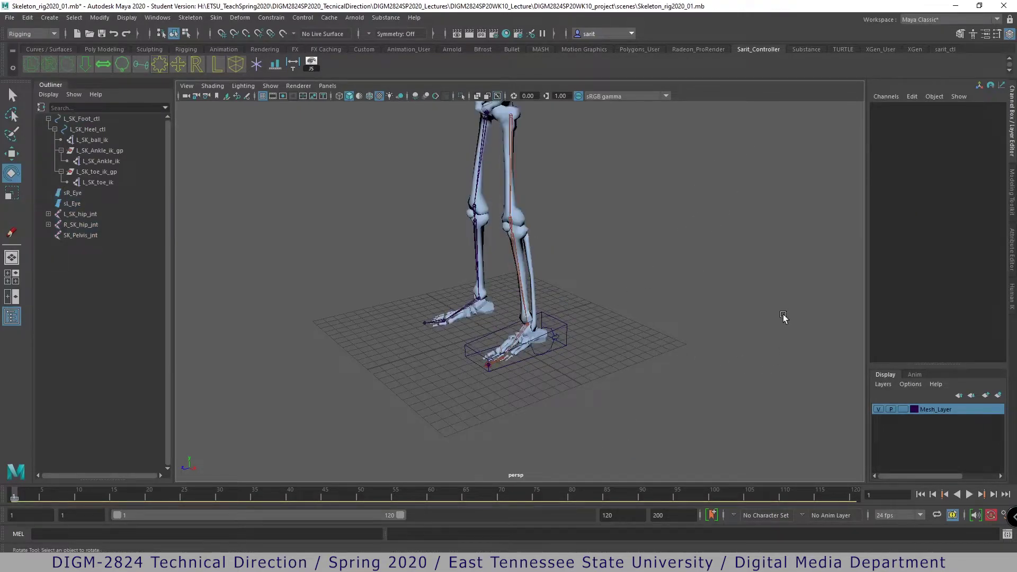
- Add a keyable float attribute BallBend to L_SK_Foot_ctl with minimum 0 and maximum 10
alt+drag(633, 335, 595, 395)
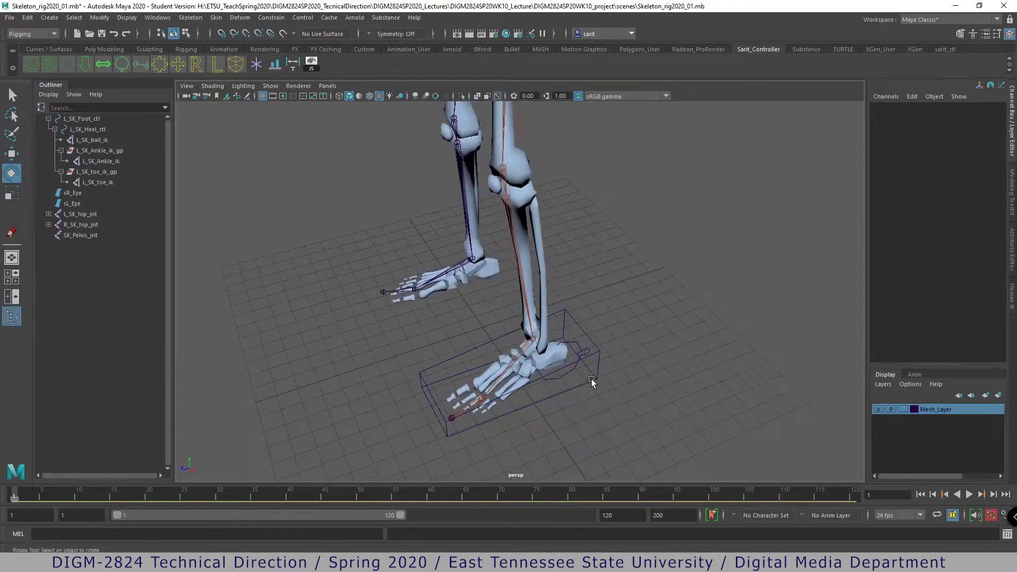
click(591, 380)
alt+drag(685, 398, 889, 300)
alt+drag(820, 254, 609, 318)
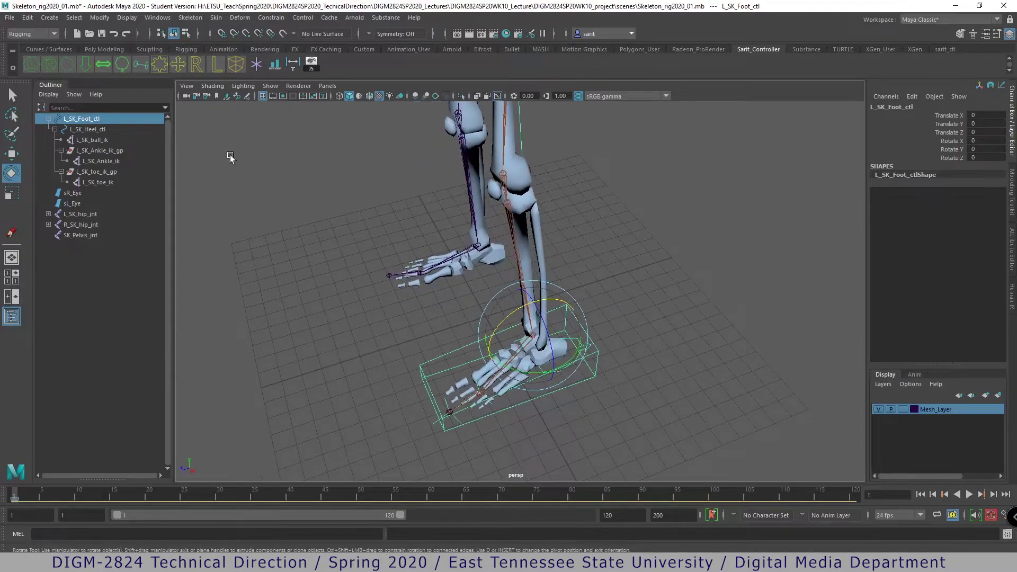
click(100, 18)
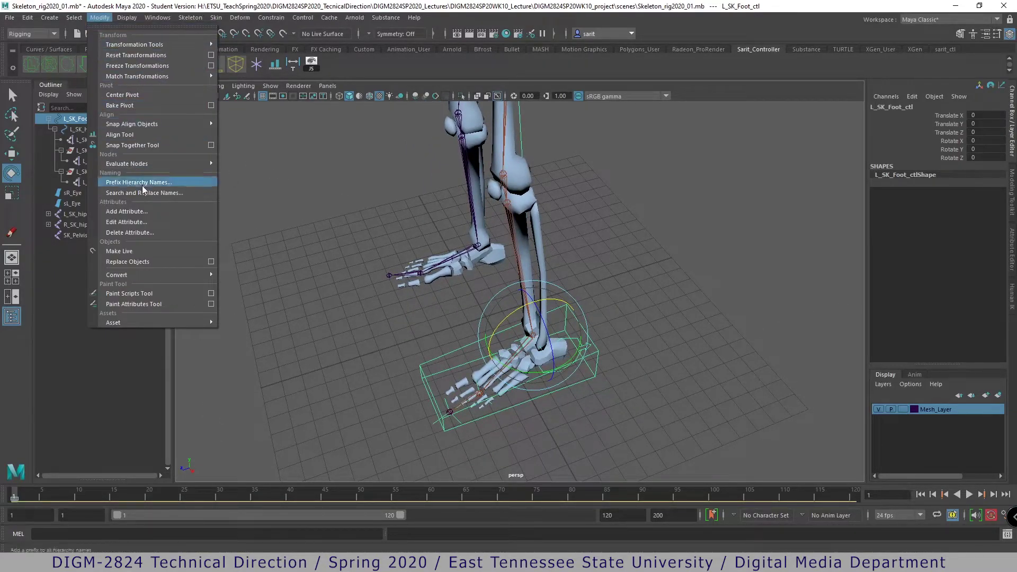
click(140, 211)
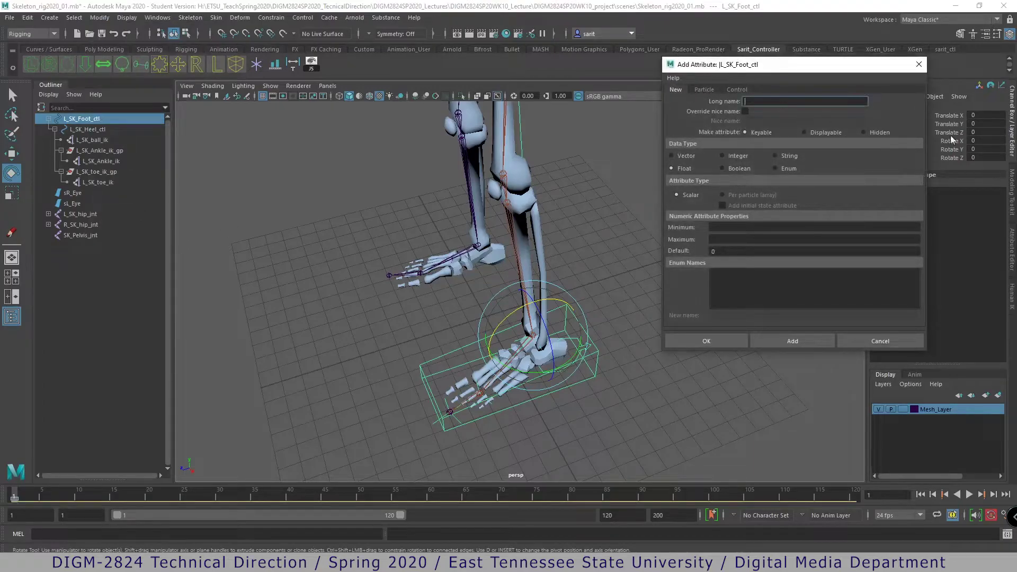
text(BallBend)
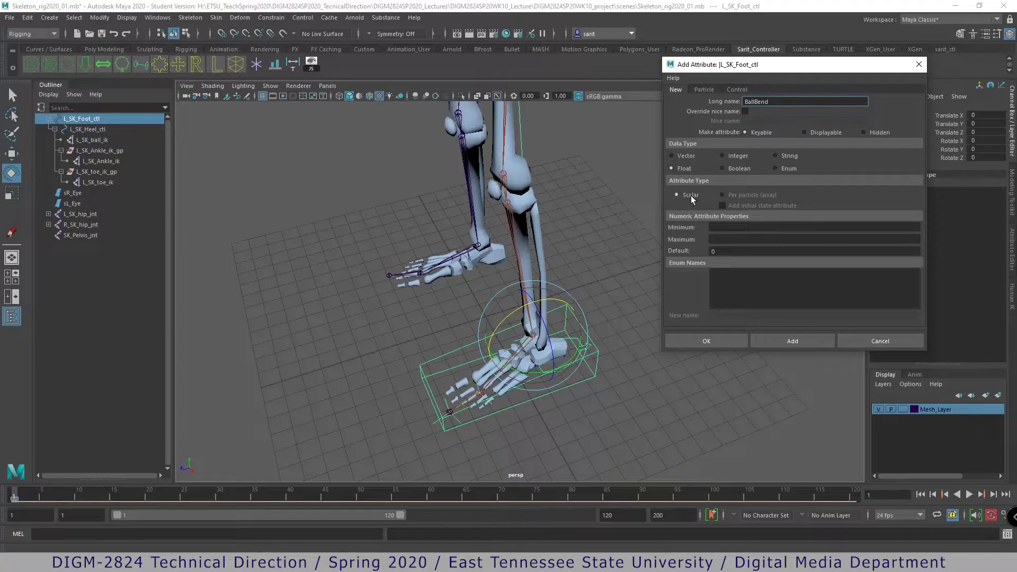
click(718, 226)
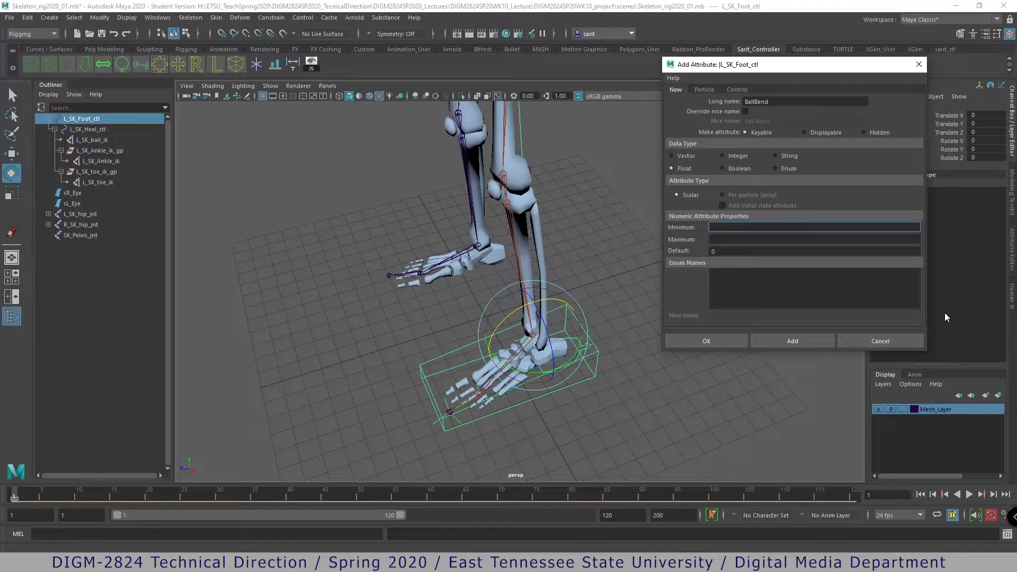
text(0)
key(Tab)
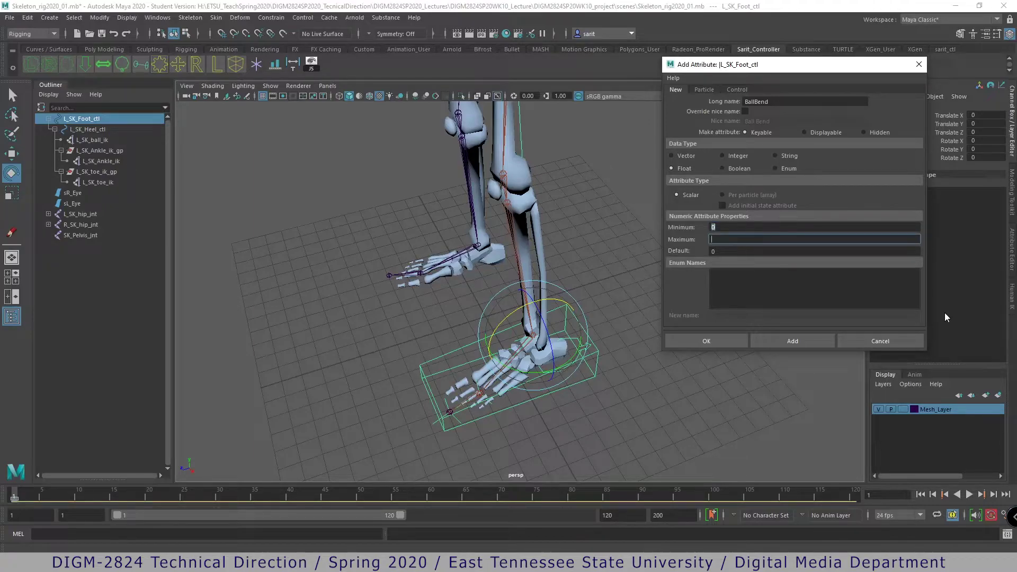
text(10)
key(Tab)
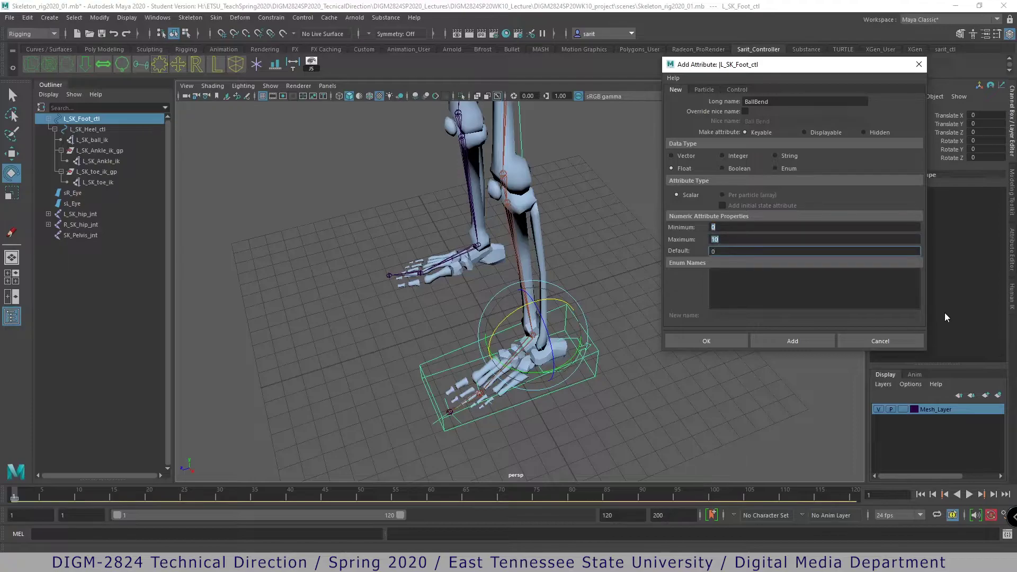
click(802, 342)
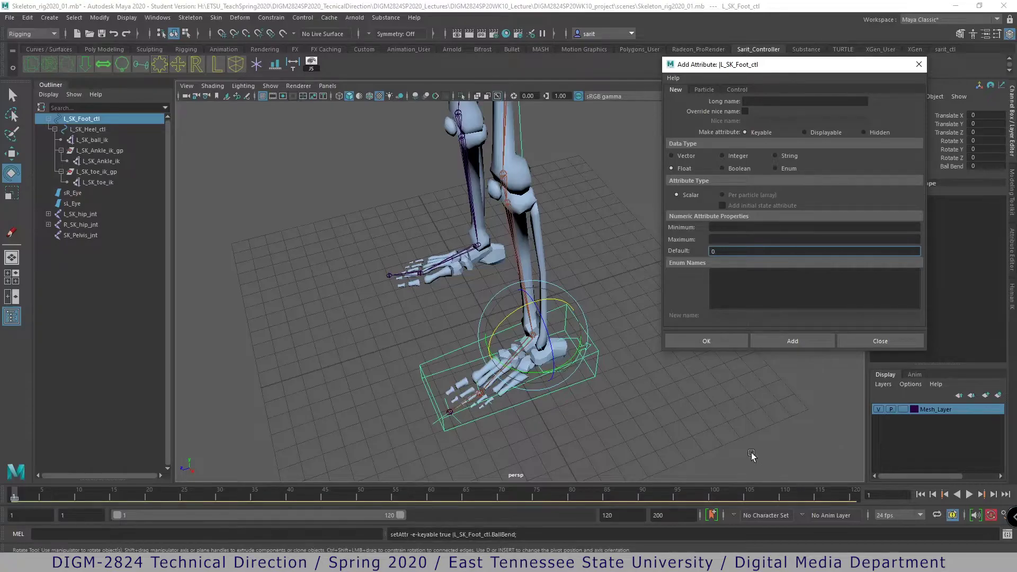
- Add a keyable float attribute ToeBend to L_SK_Foot_ctl with minimum -10 and maximum 10
click(750, 101)
text(ToeBend)
click(712, 225)
text(-10)
click(737, 240)
text(10)
key(Tab)
click(774, 339)
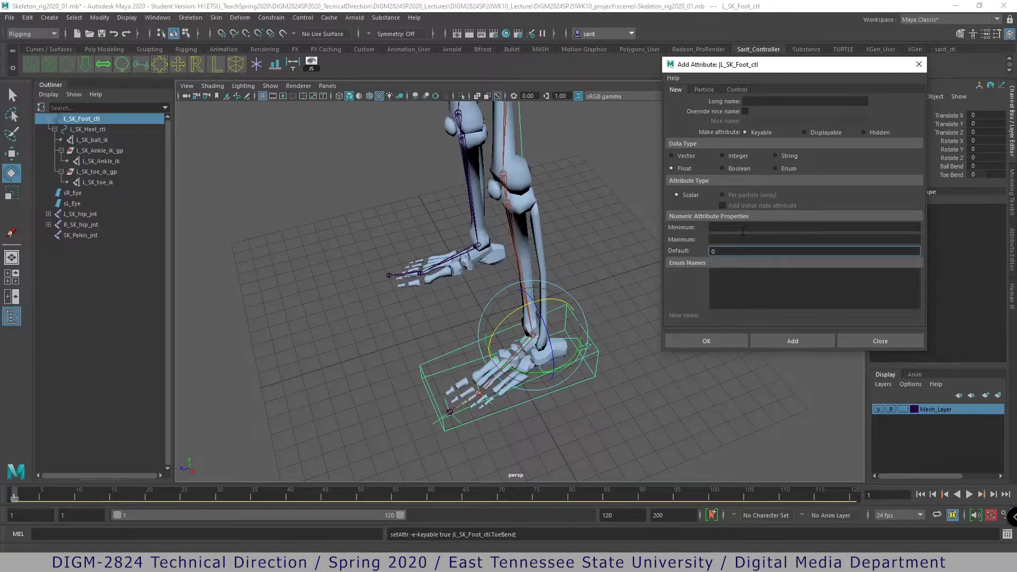
- Add a keyable float attribute KneeTwist to L_SK_Foot_ctl with minimum -10 and maximum 10, and finish adding attributes
click(777, 100)
text(k)
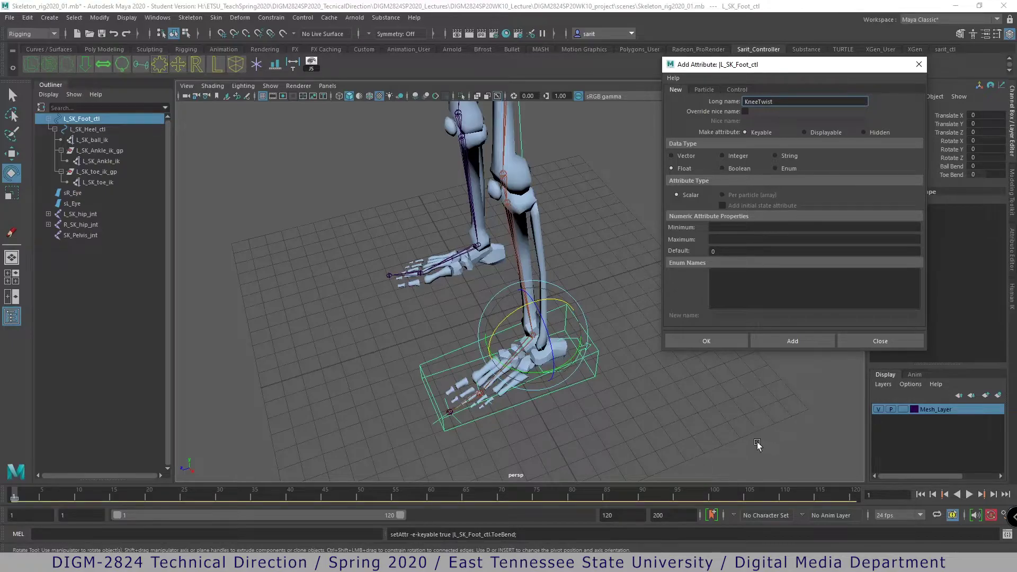
click(771, 226)
text(-10)
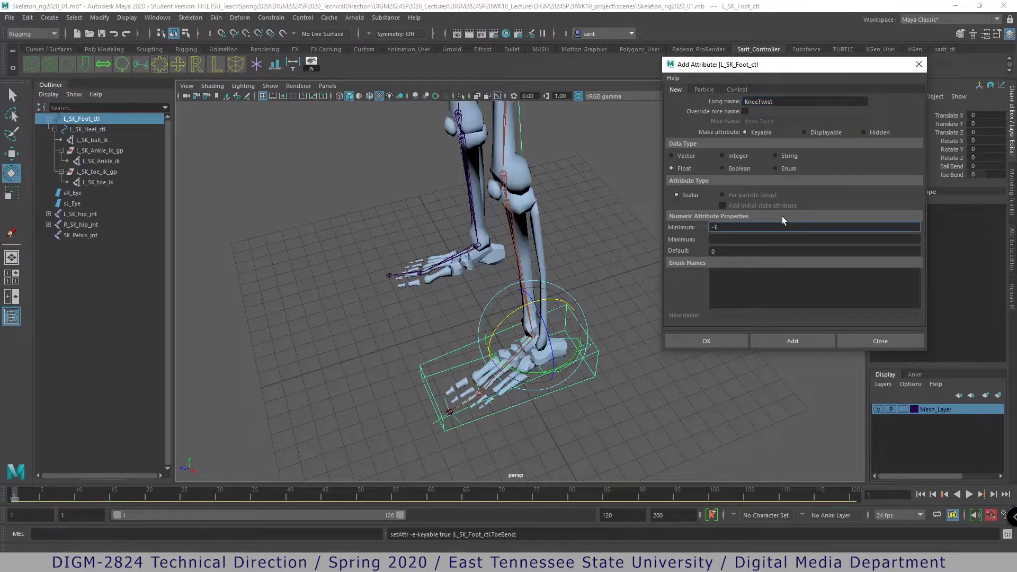
click(770, 238)
text(10)
click(801, 342)
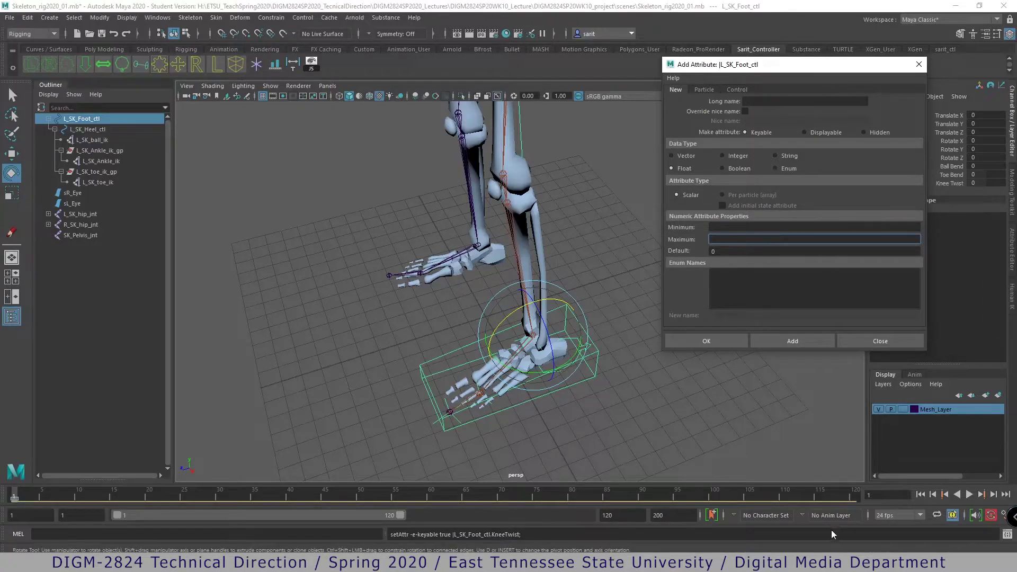
click(882, 341)
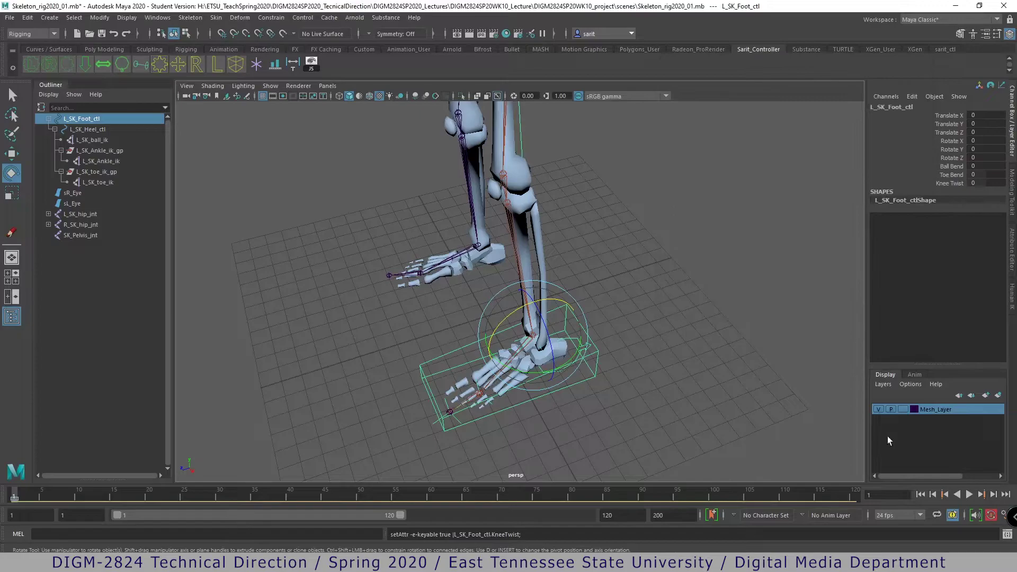
- Switch to the Animation menu set and load L_SK_Foot_ctl as the driver in Set Driven Key
scroll(618, 334, down, 1)
alt+drag(618, 334, 626, 374)
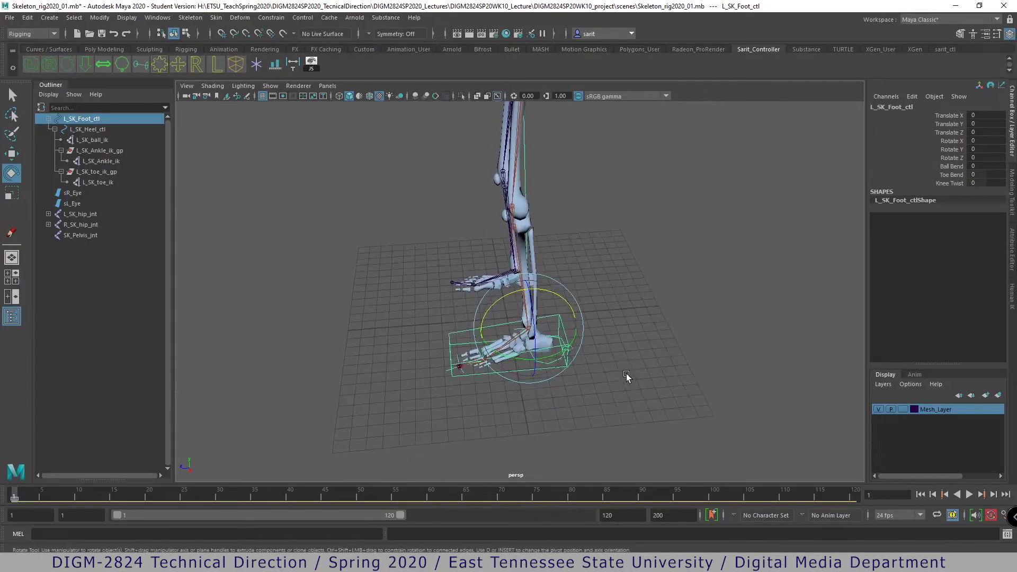
click(628, 372)
alt+drag(506, 396, 522, 378)
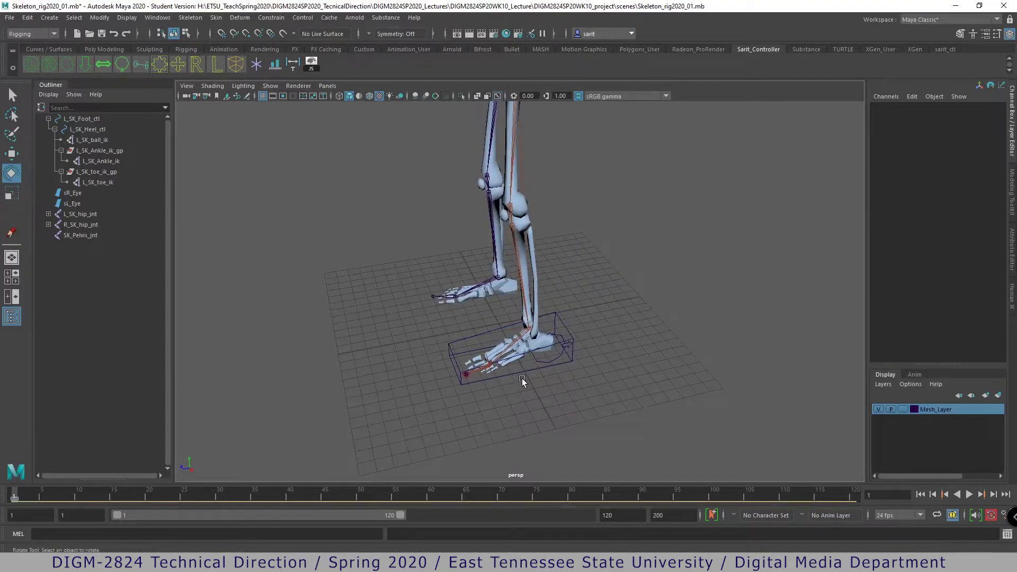
click(536, 364)
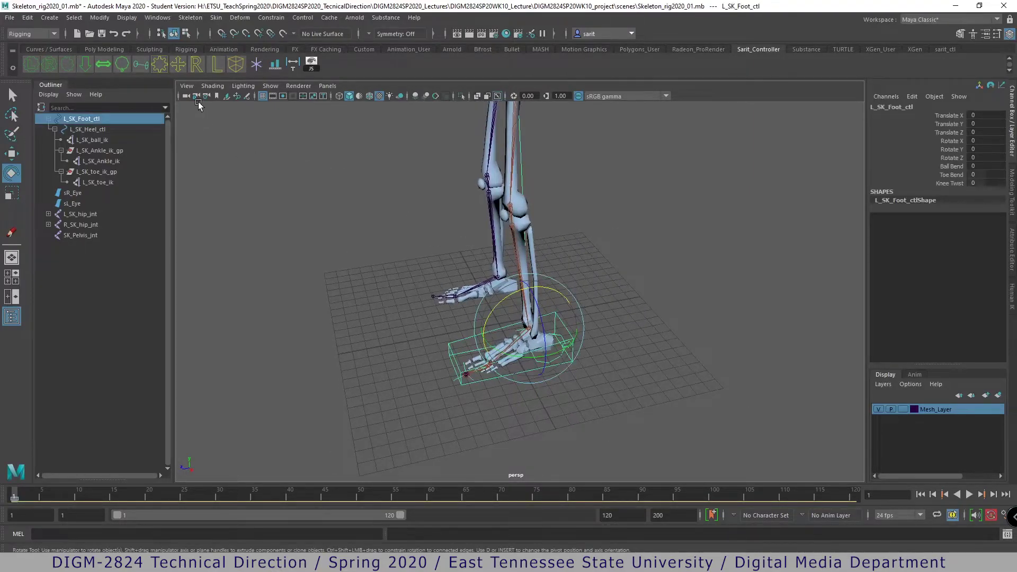
click(36, 34)
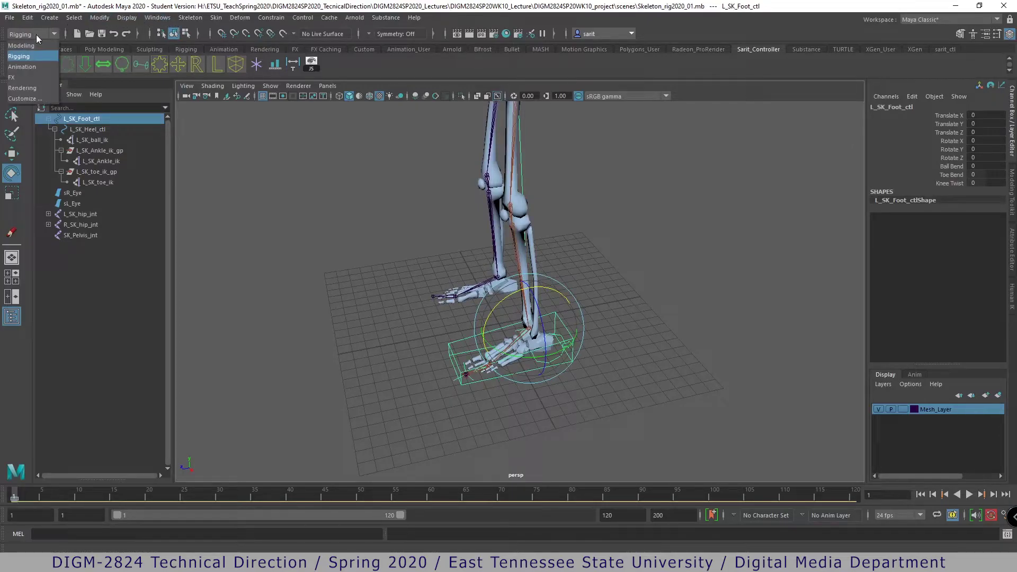
click(30, 67)
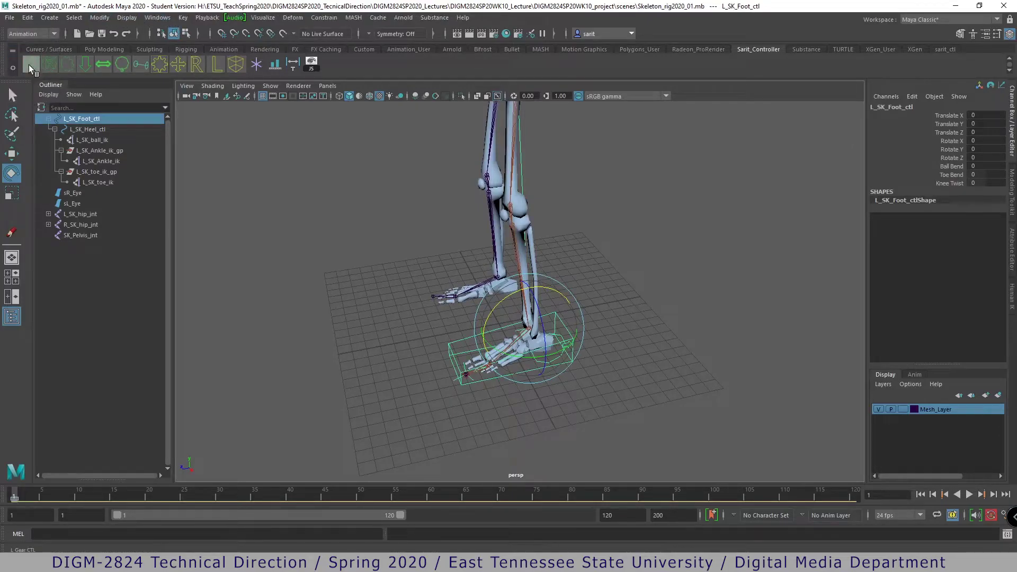
click(184, 17)
mouse_move(214, 109)
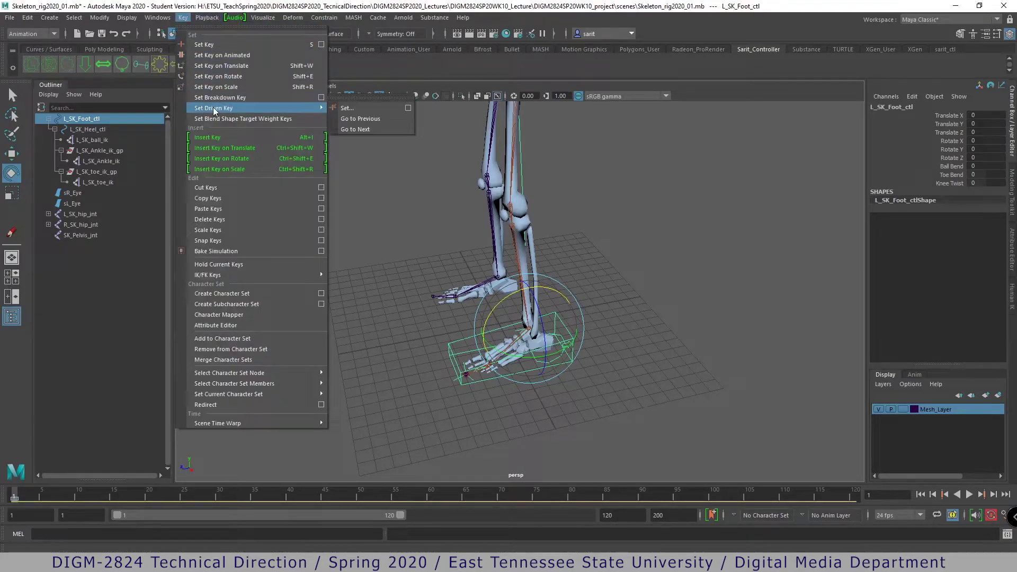
click(408, 110)
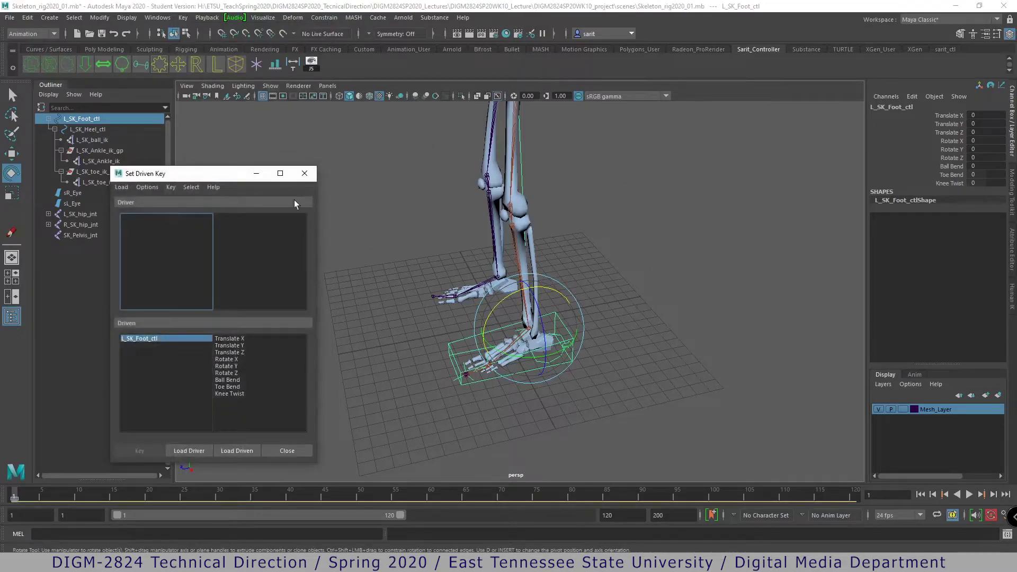
drag(214, 172, 756, 112)
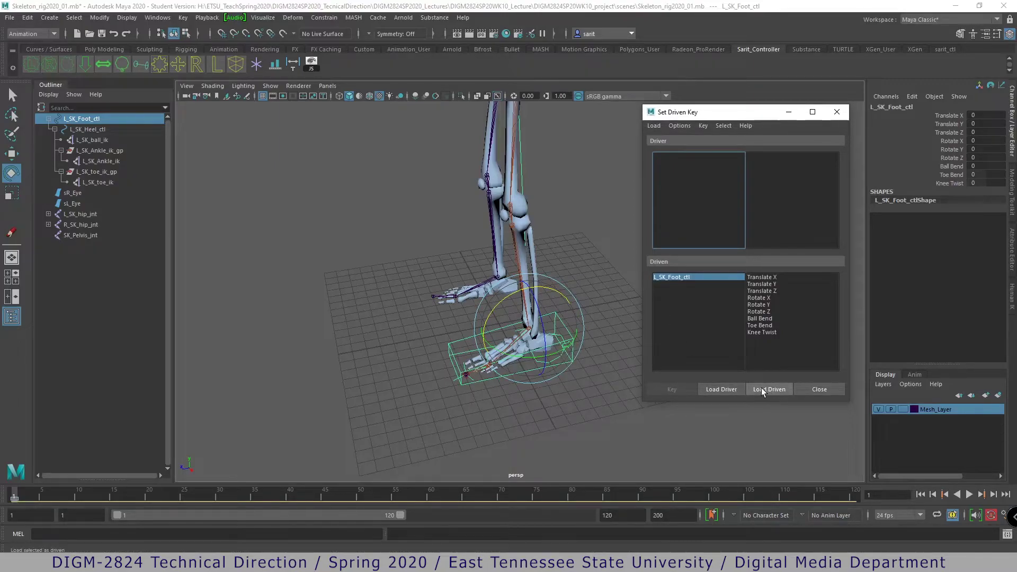
click(729, 390)
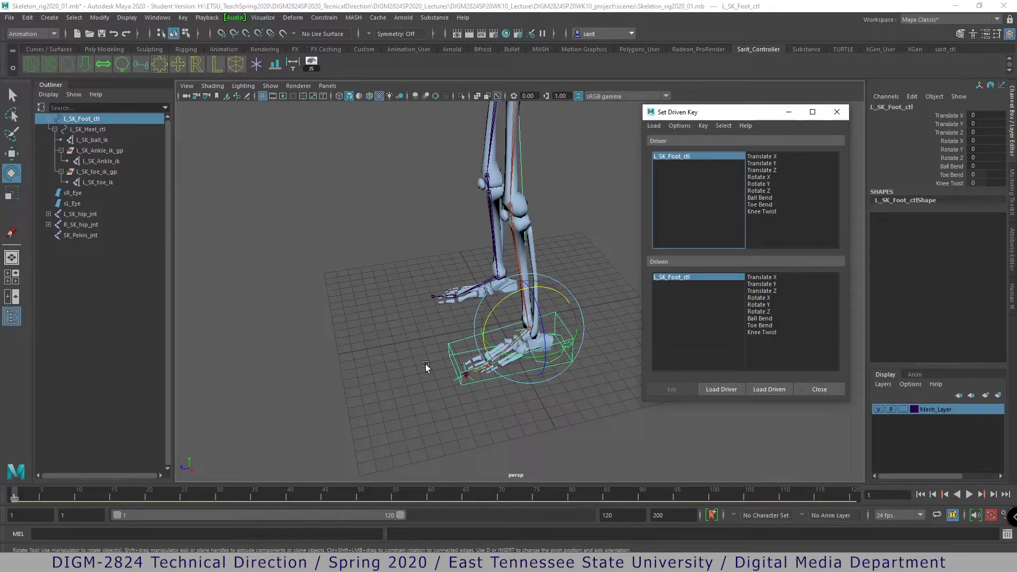
- Load L_SK_Ankle_ik_gp as the driven object and key its Rotate X at 0 against the foot control's Ball Bend at 0
click(99, 152)
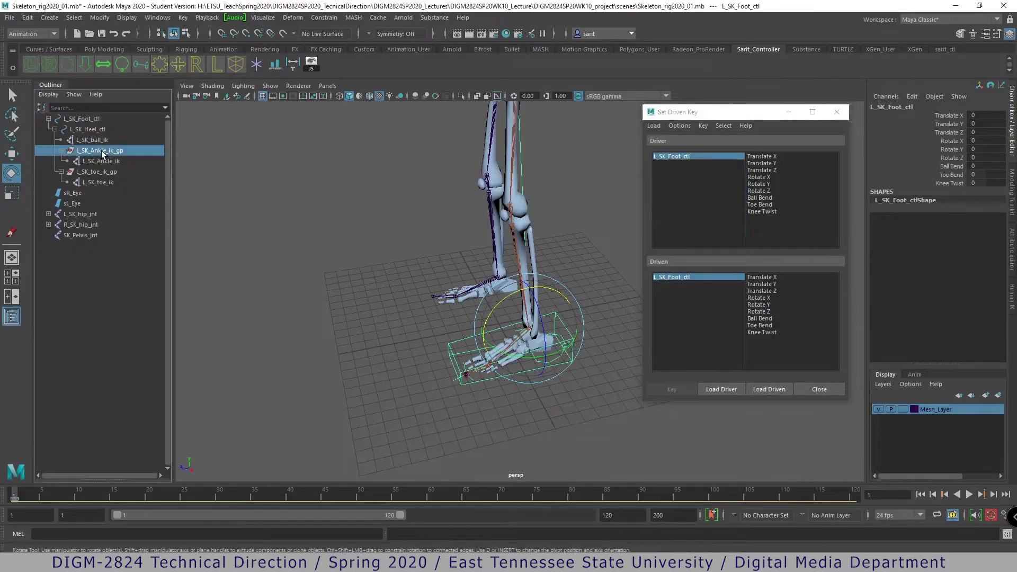
click(758, 390)
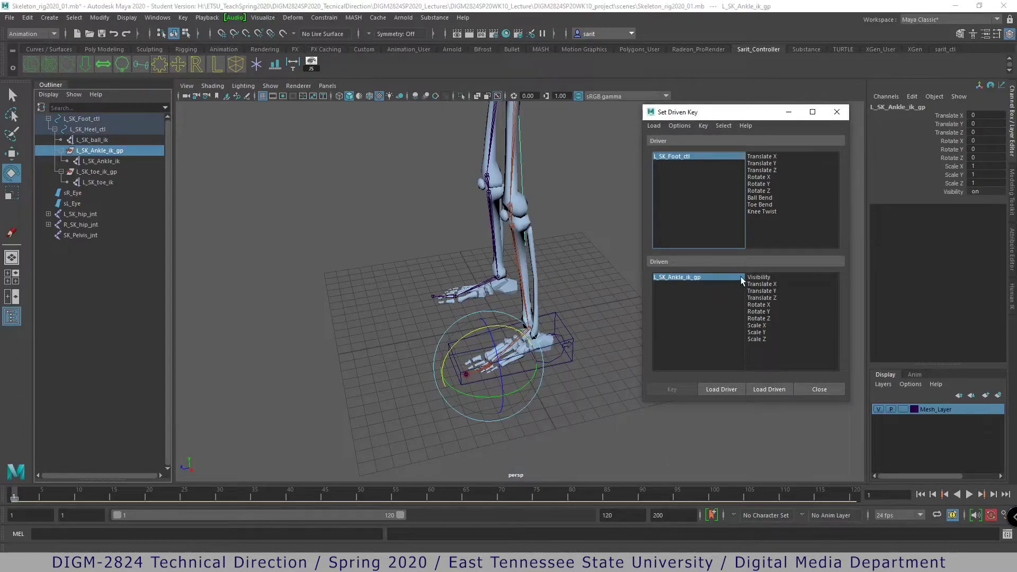
click(766, 198)
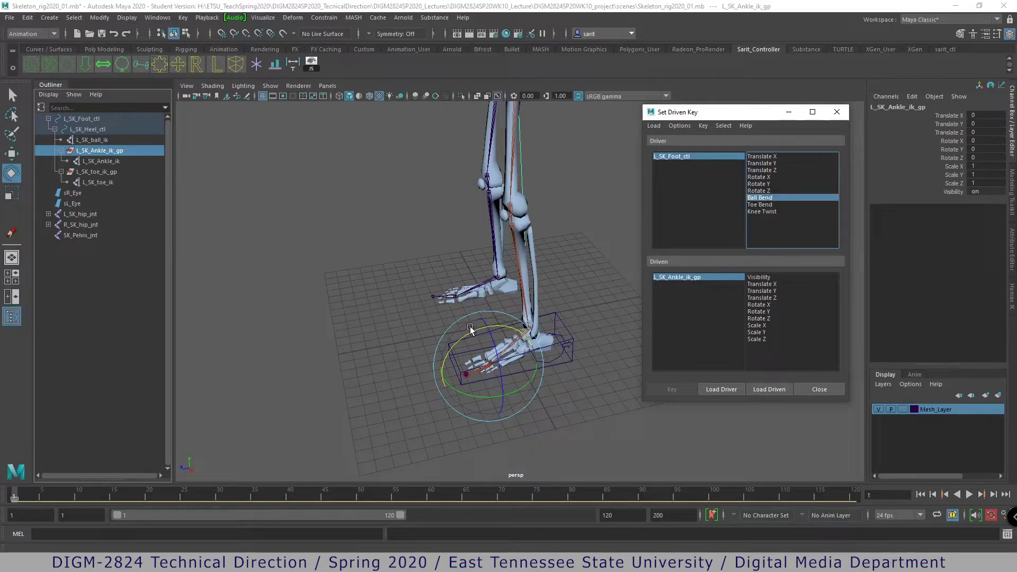
click(701, 278)
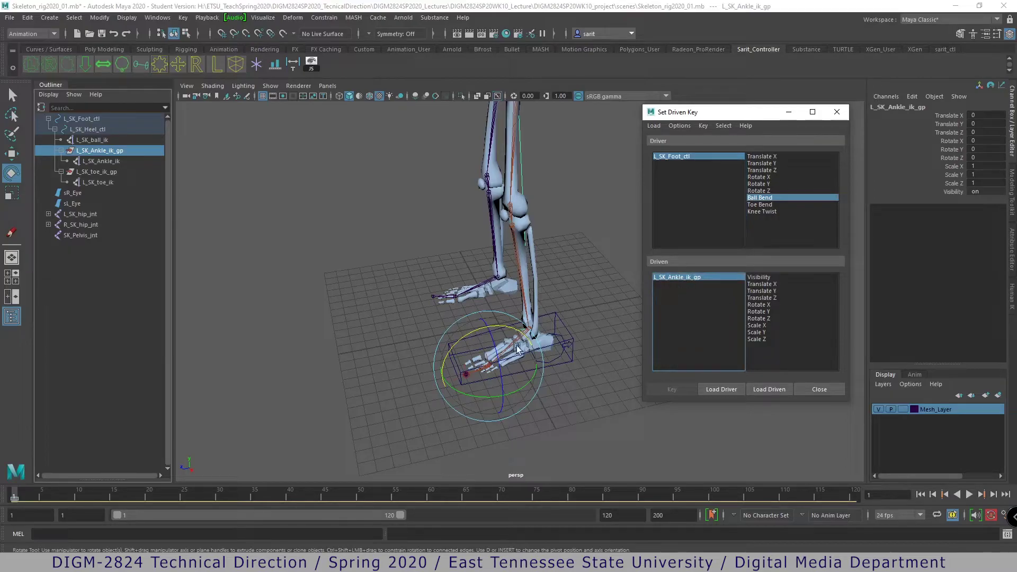
drag(470, 336, 448, 358)
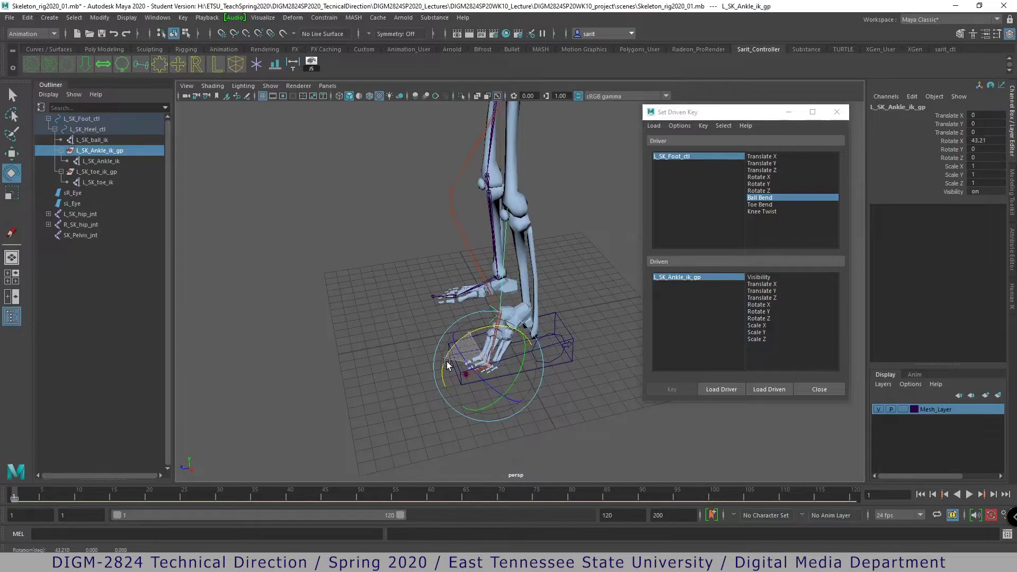
key(ctrl+z)
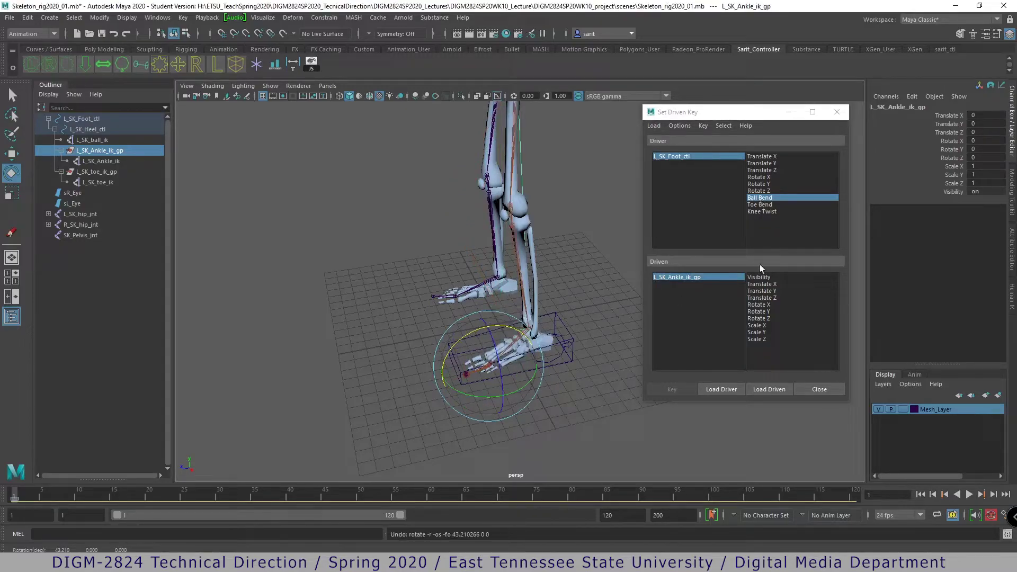
click(761, 305)
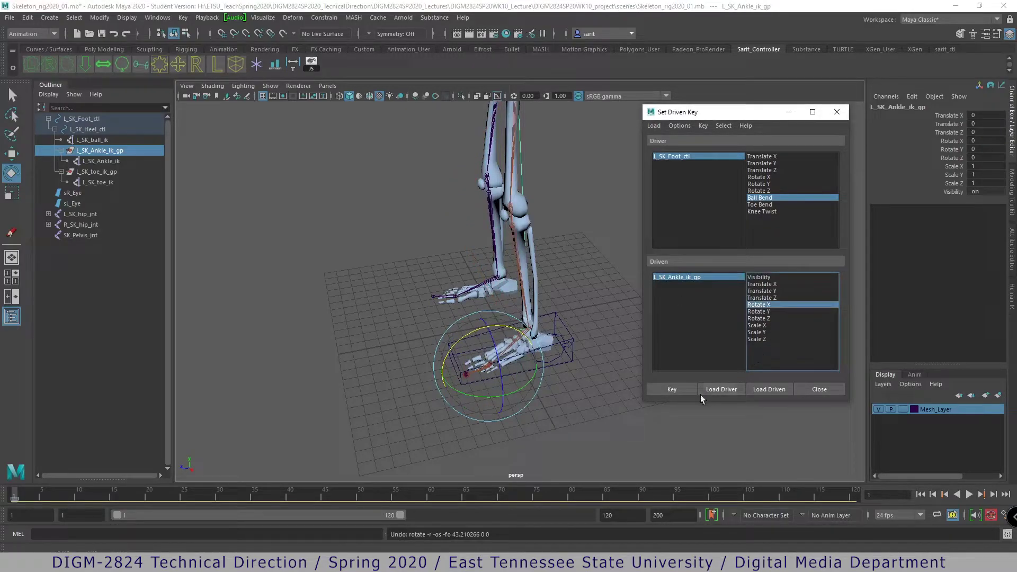
click(676, 389)
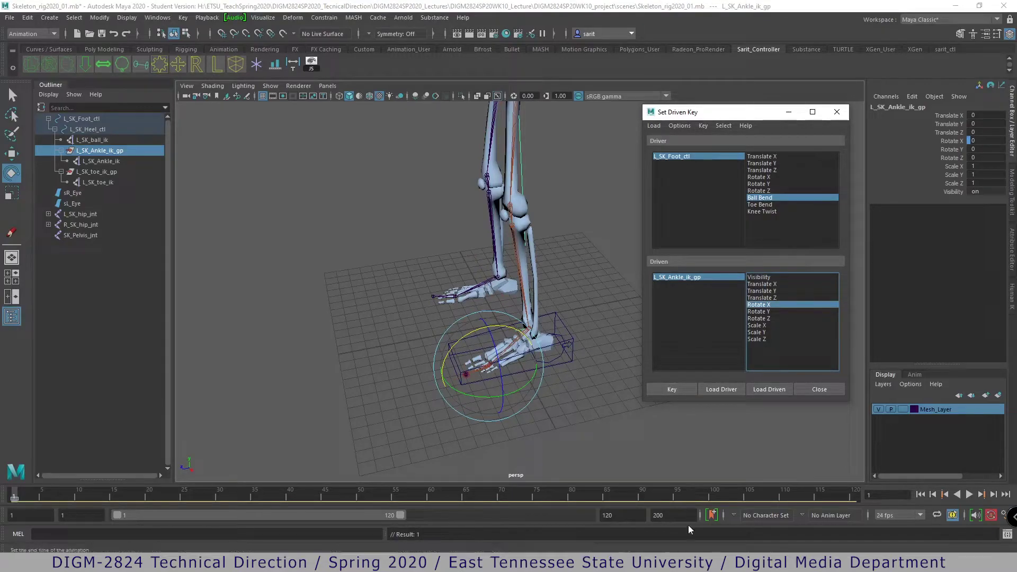
- Set the Ball Bend attribute of L_SK_Foot_ctl to 10
click(682, 157)
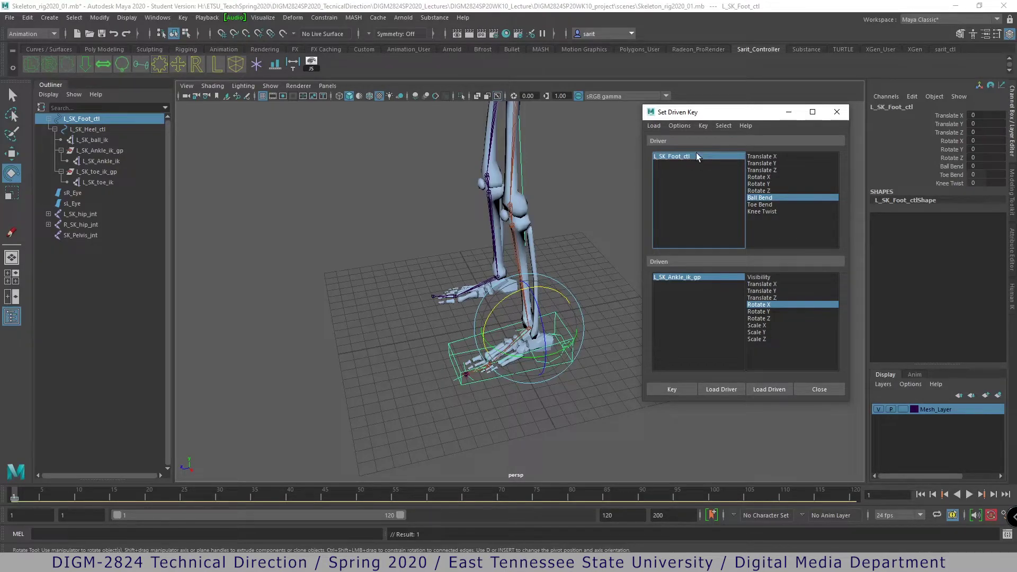
double_click(977, 165)
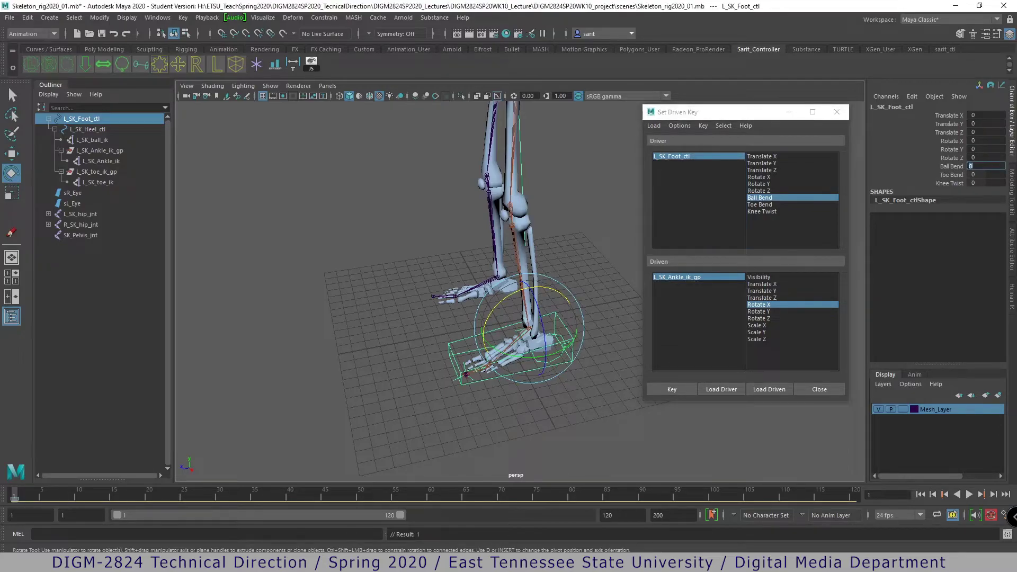
text(10)
key(Return)
- Set Rotate X of L_SK_Ankle_ik_gp to 60 and set a driven key against Ball Bend
click(690, 278)
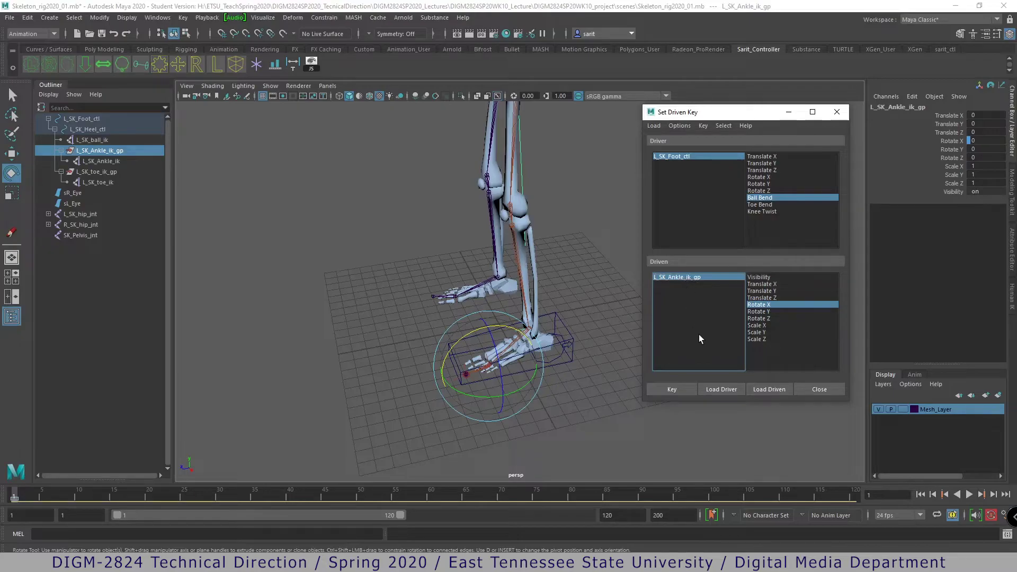
click(947, 141)
middle_drag(611, 175, 638, 175)
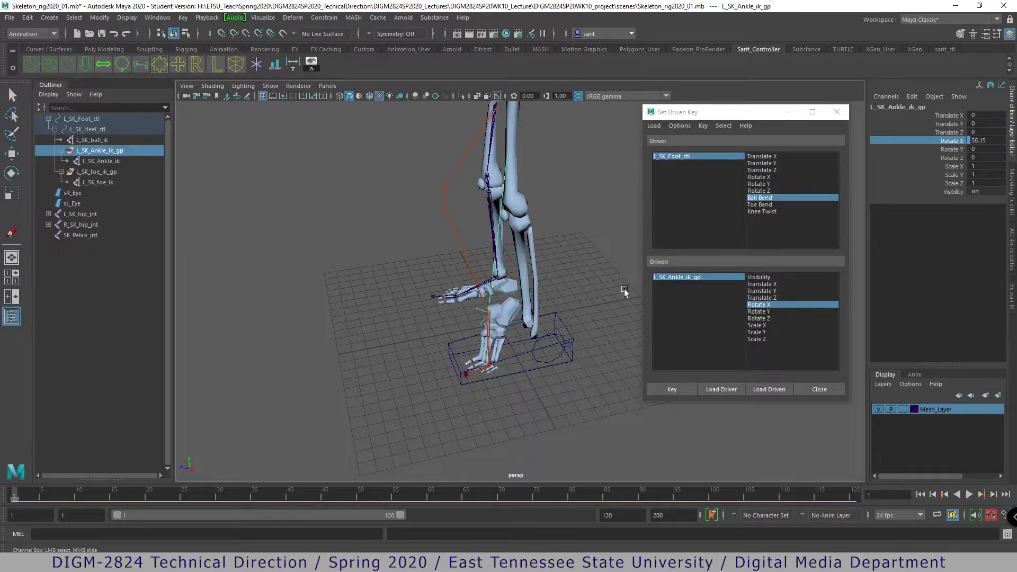
click(596, 389)
alt+drag(596, 390, 567, 377)
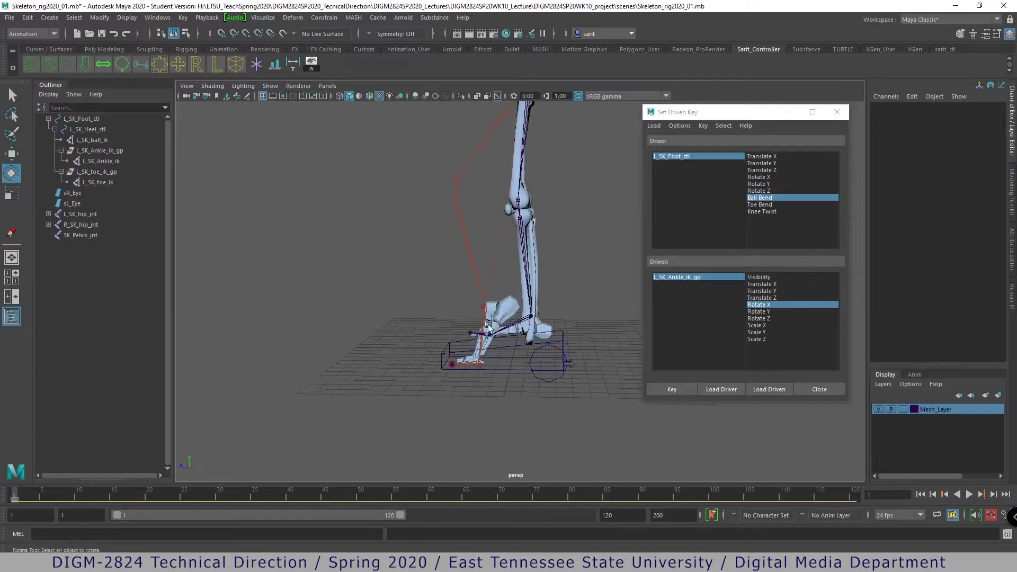
click(481, 305)
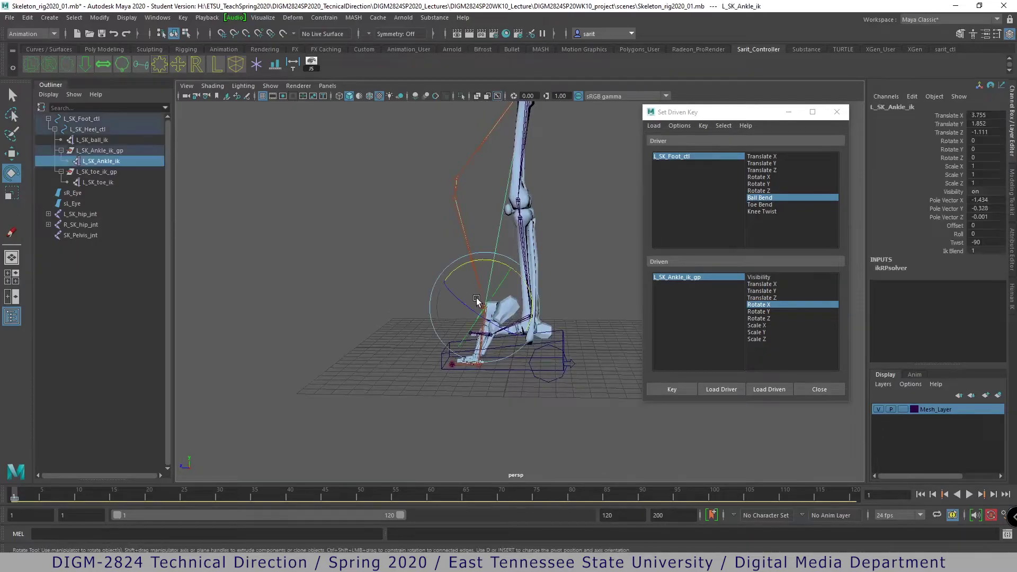
click(683, 277)
click(985, 141)
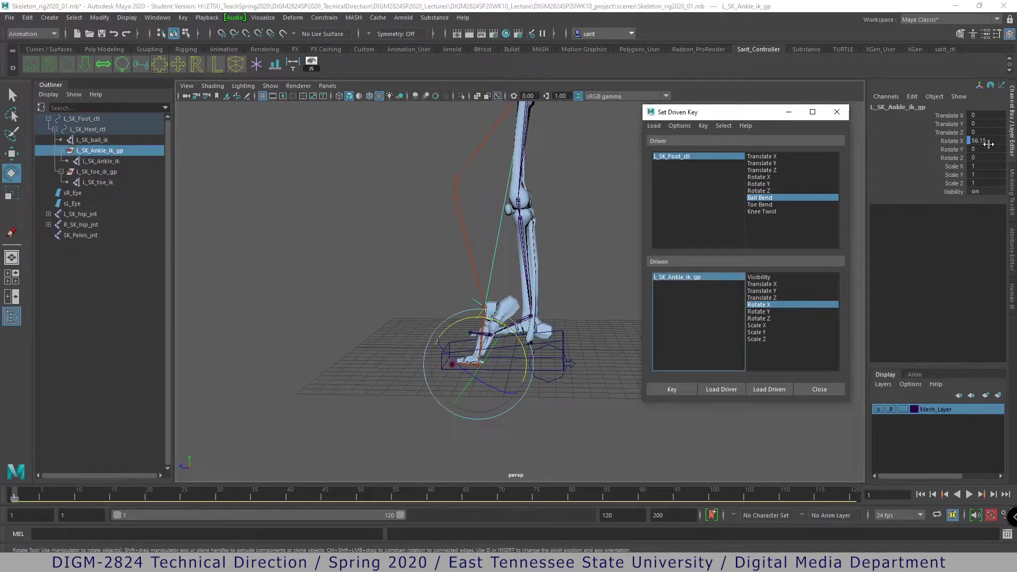
double_click(995, 141)
text(60)
key(Return)
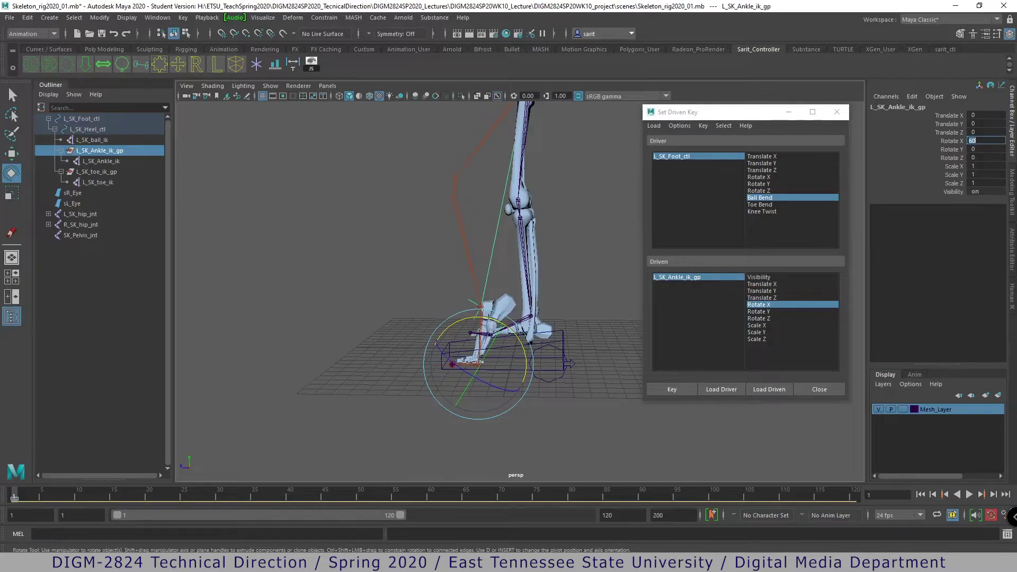
click(674, 389)
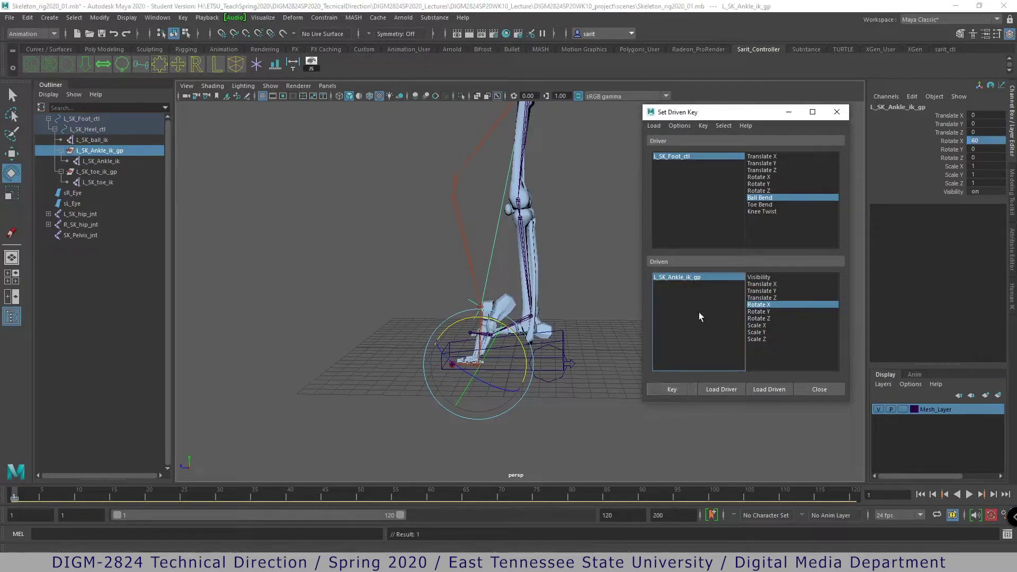
- Scrub Ball Bend on L_SK_Foot_ctl to test the heel lift, bringing it back to 0
click(685, 158)
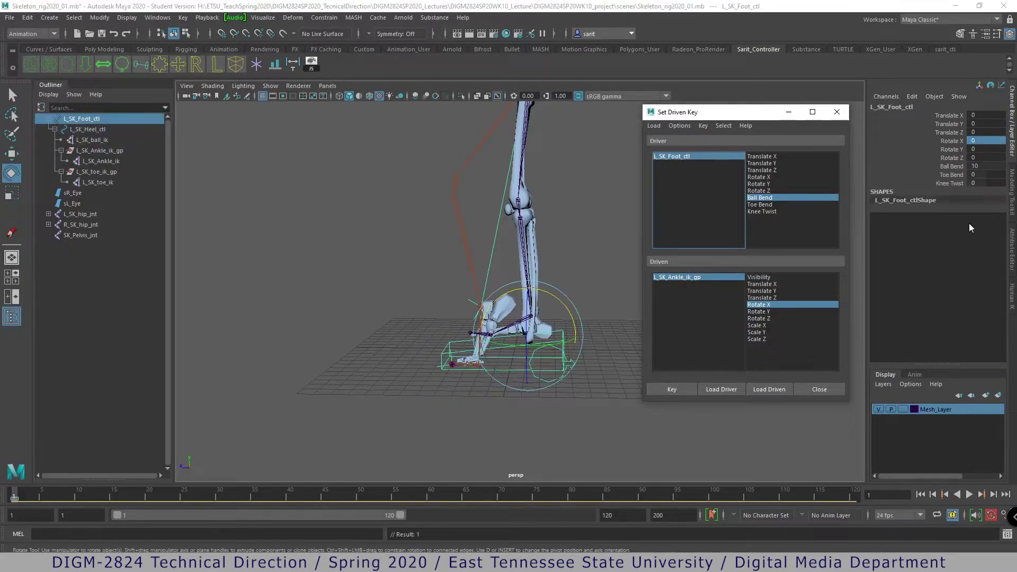
click(952, 166)
middle_drag(588, 250, 440, 271)
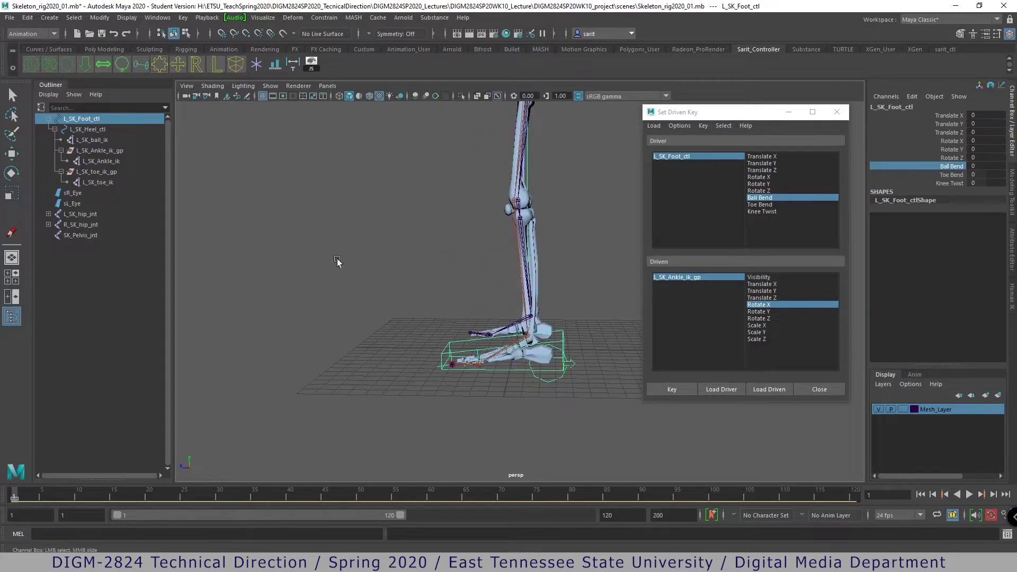
- Load L_SK_toe_ik_gp as the driven object and key its Rotate X at 0 against the foot control's Toe Bend at 0
click(106, 173)
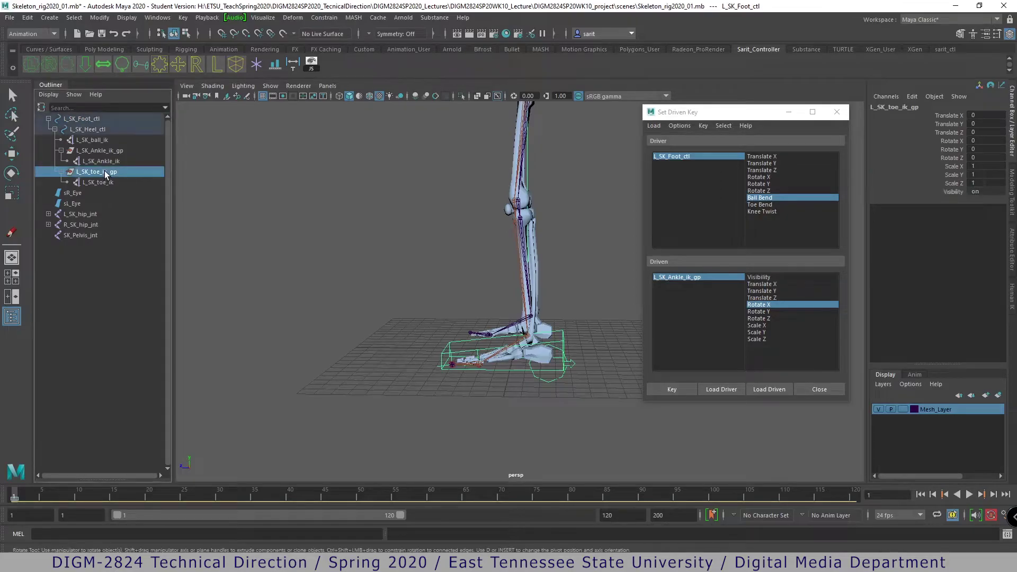
key(e)
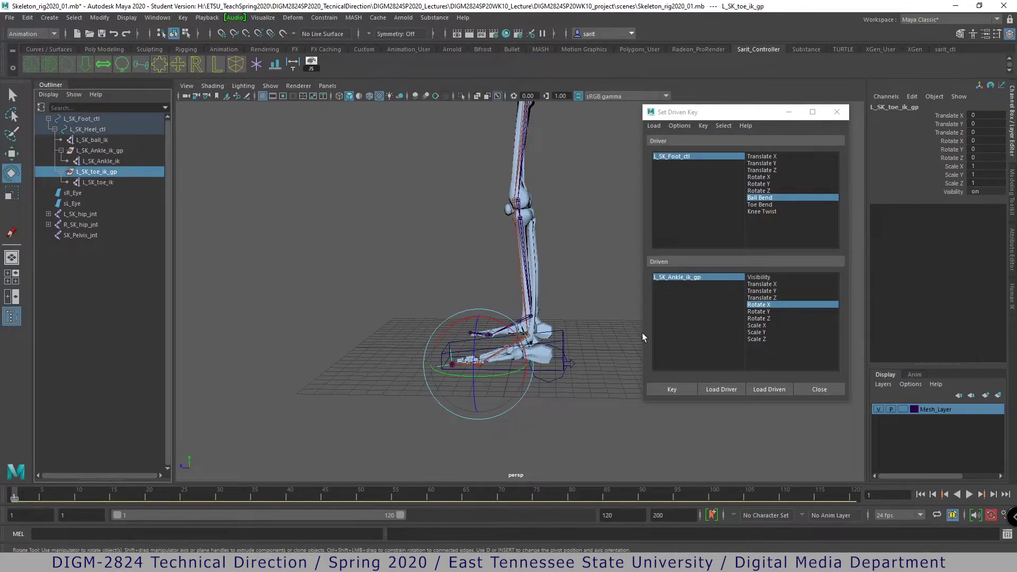
click(764, 391)
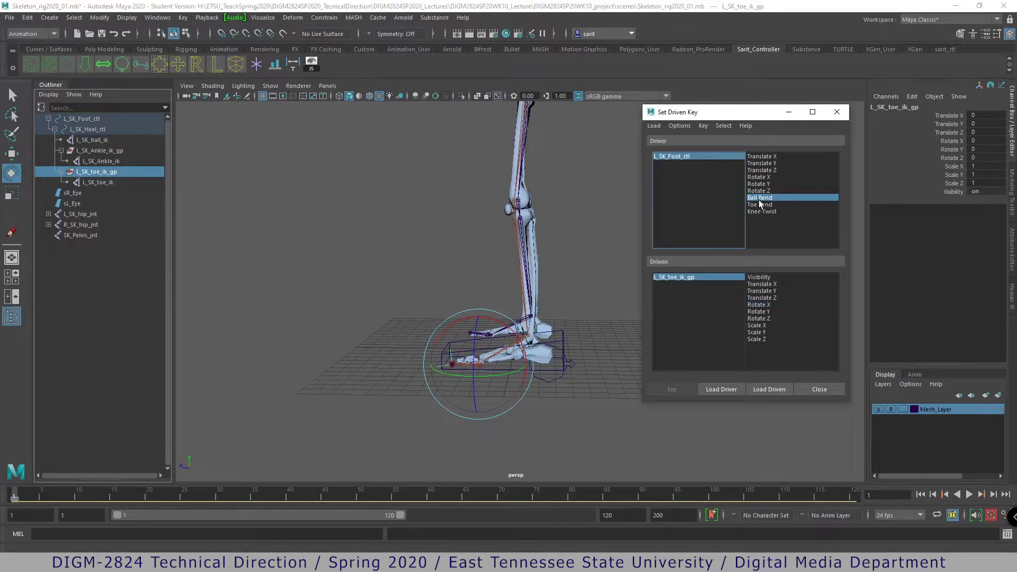
click(697, 157)
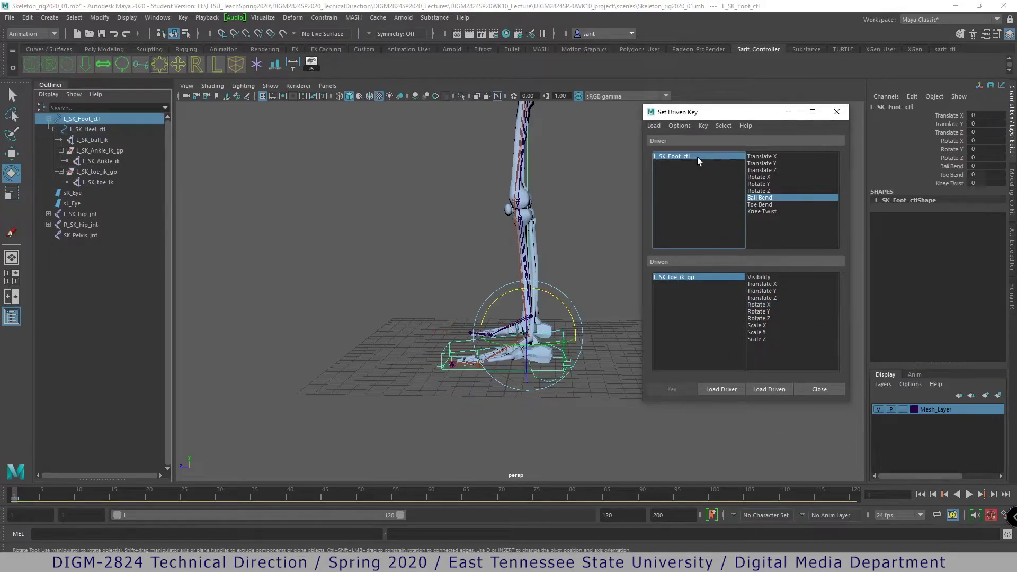
click(772, 204)
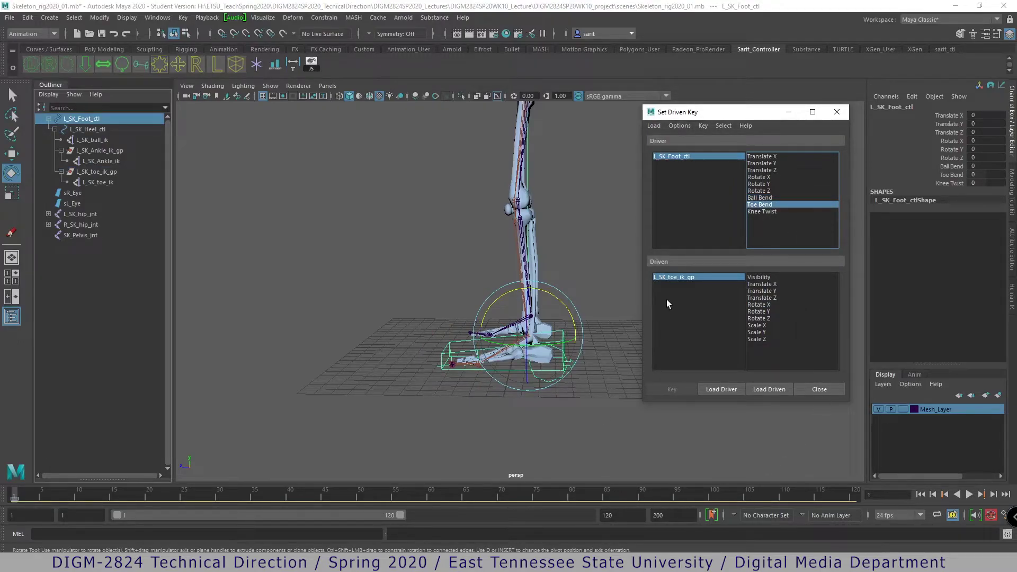
click(672, 278)
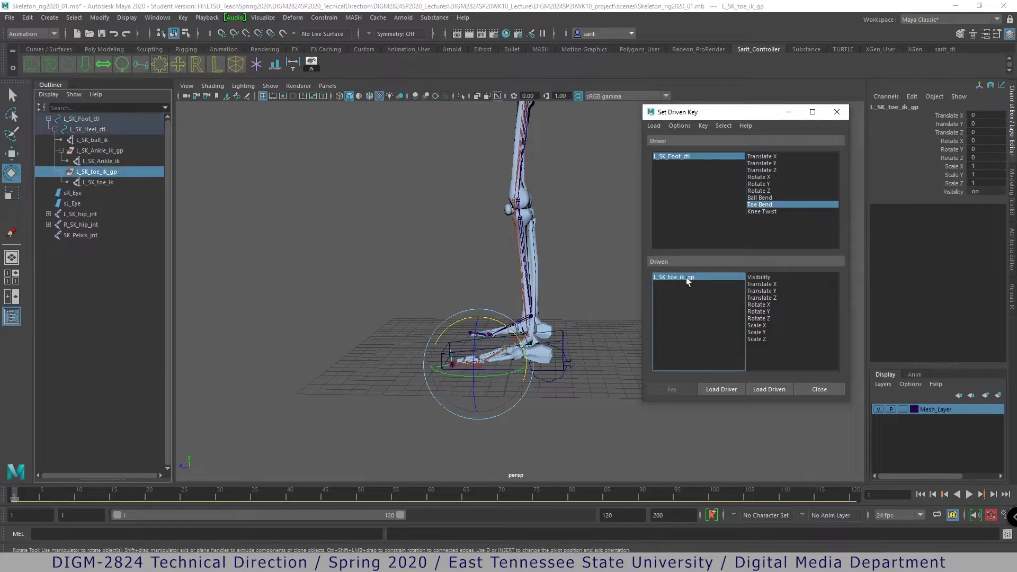
click(766, 306)
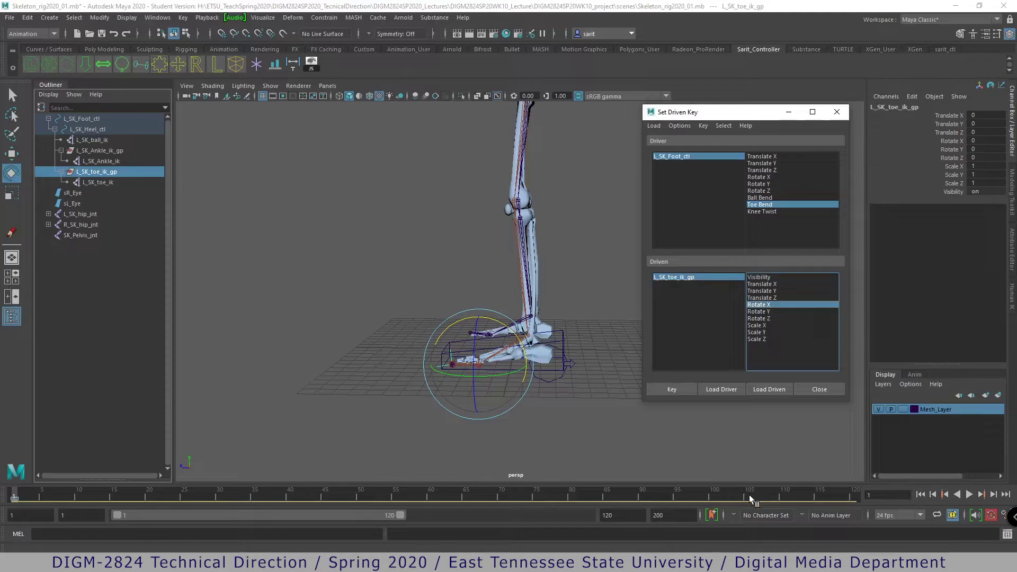
click(673, 390)
- Set the Toe Bend attribute of L_SK_Foot_ctl to -10
click(687, 157)
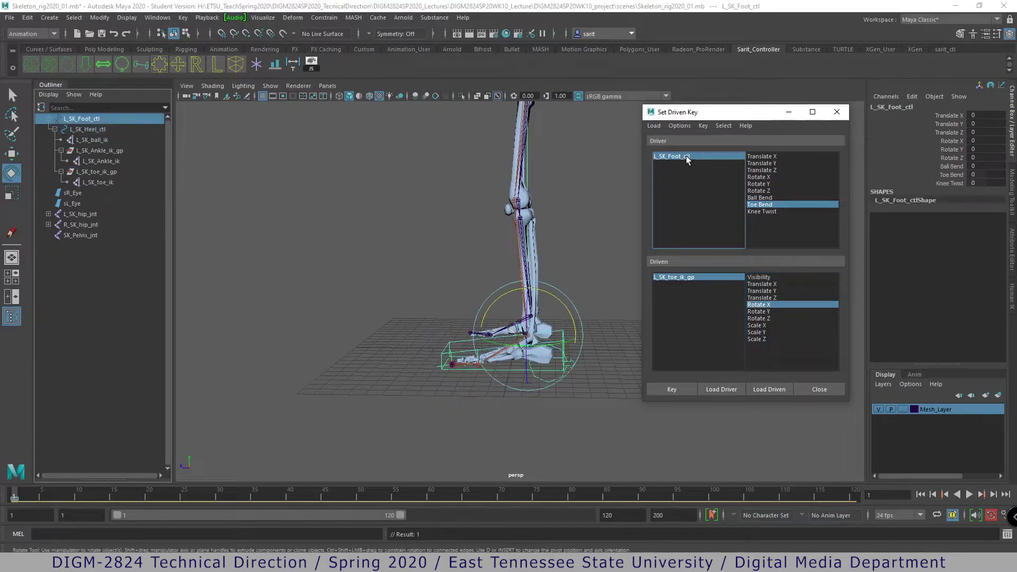
click(975, 175)
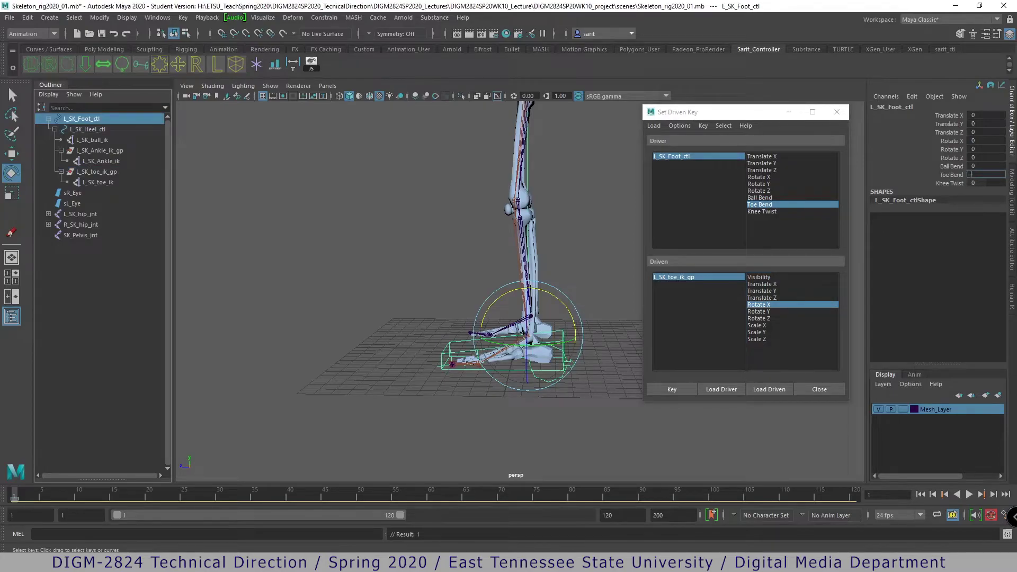
key(Return)
- Set Rotate X of L_SK_toe_ik_gp to 60 and set a driven key against Toe Bend
click(688, 277)
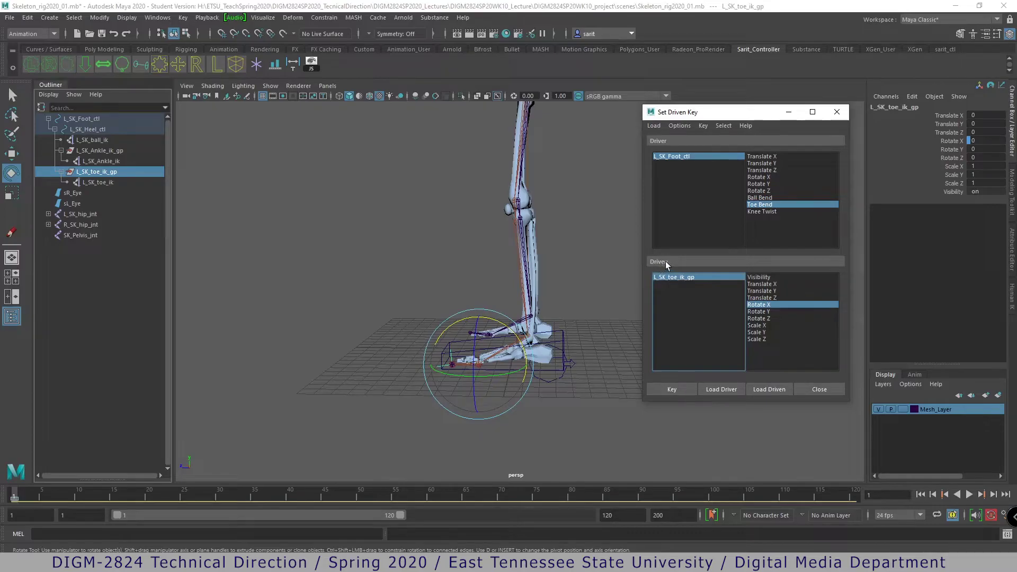
click(956, 141)
middle_drag(615, 193, 642, 200)
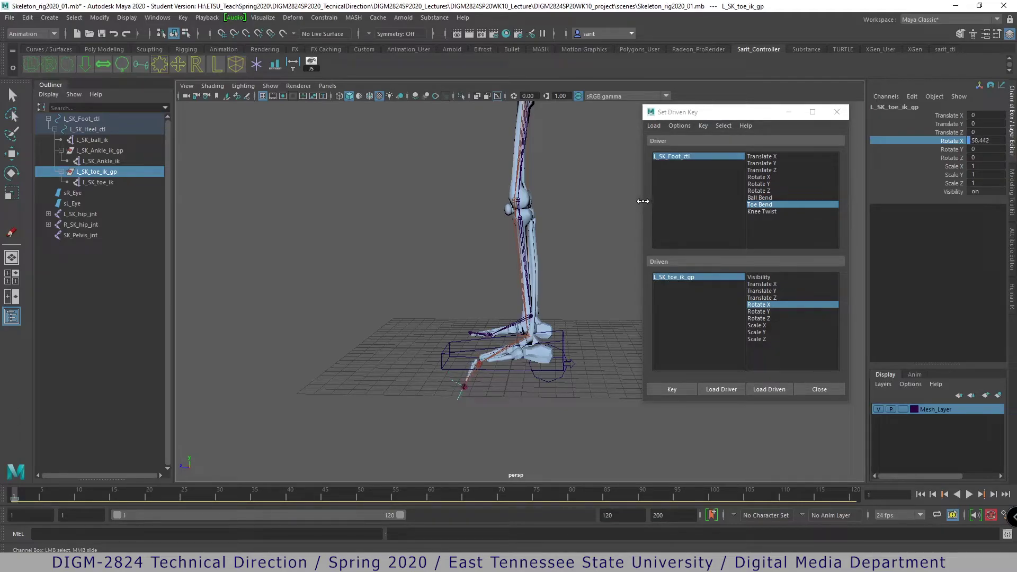
click(996, 147)
click(998, 142)
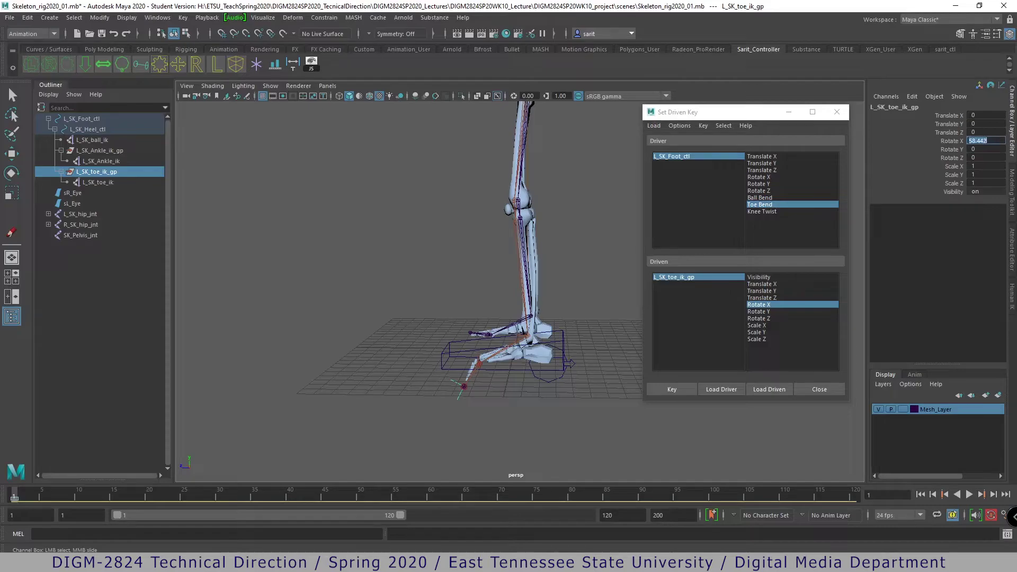
text(60)
click(674, 389)
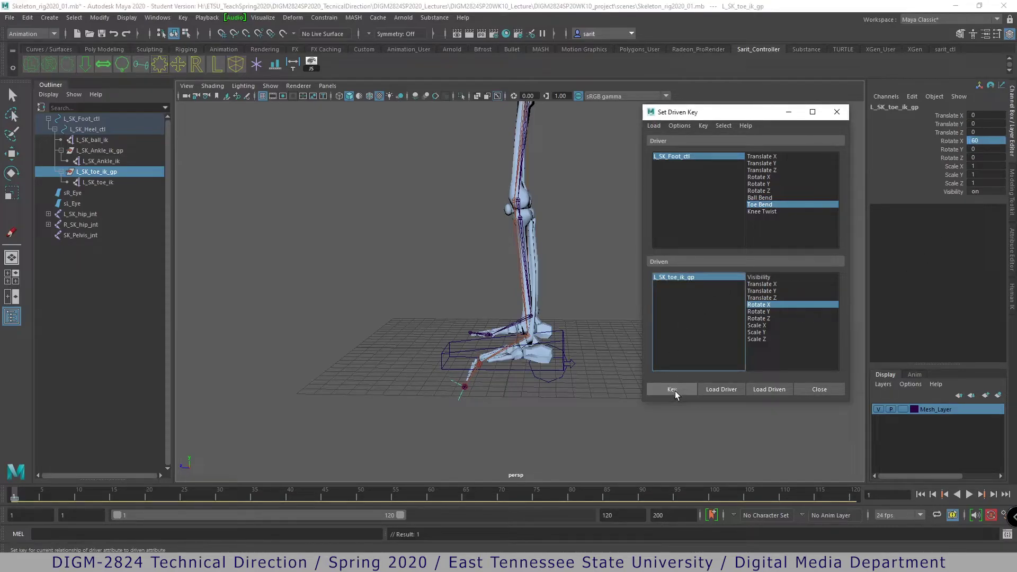
- Set the Toe Bend attribute of the driver L_SK_Foot_ctl to 10
click(685, 158)
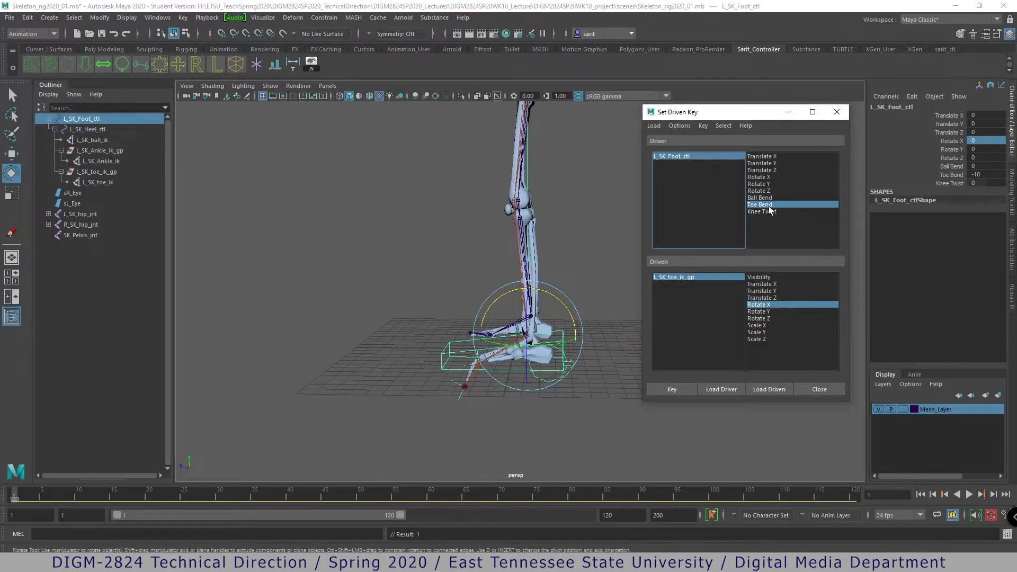
double_click(985, 175)
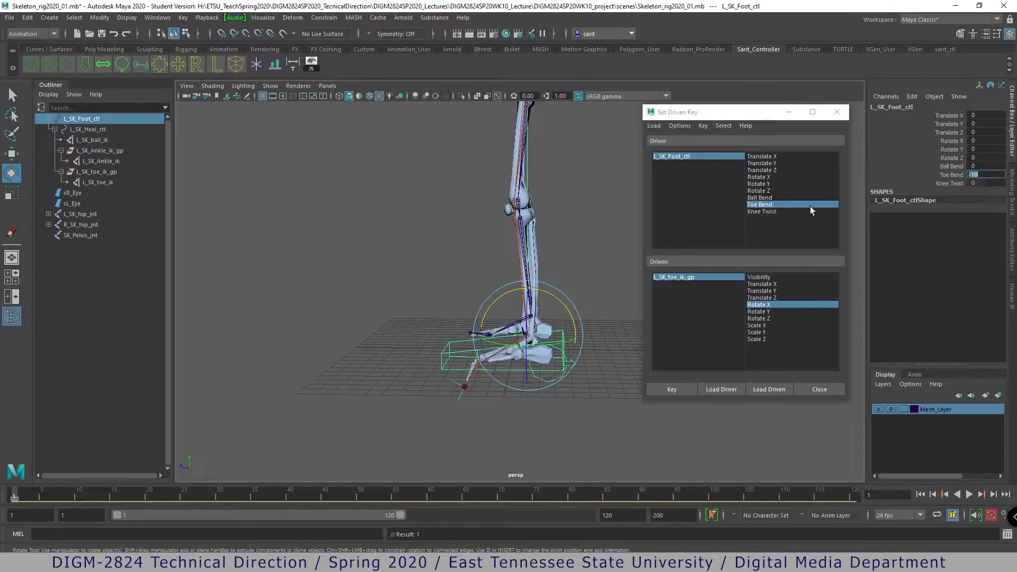
text(10)
key(Return)
- Set Rotate X of L_SK_toe_ik_gp to -45 and set a driven key against the foot control's Toe Bend at 10
click(676, 276)
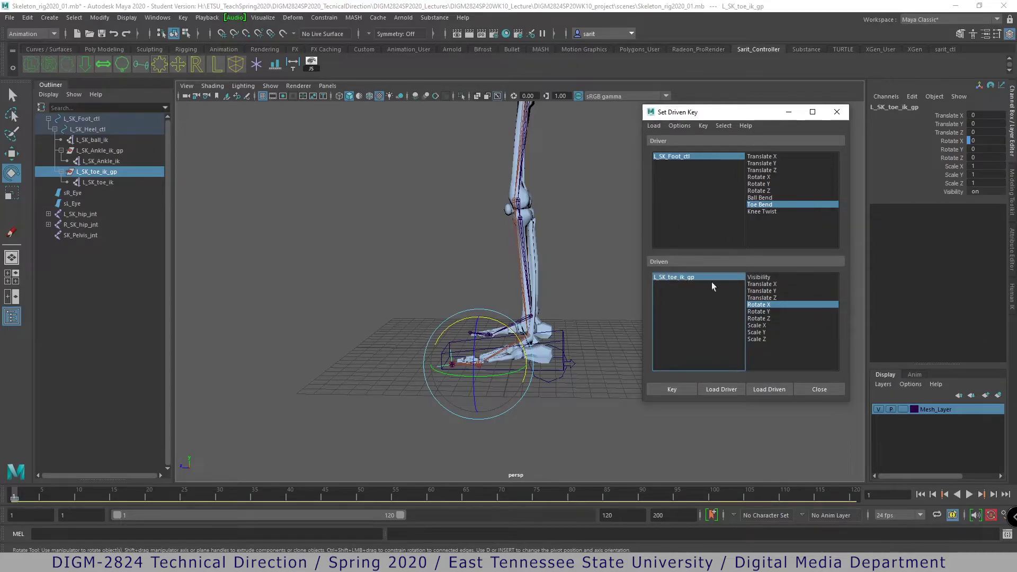
double_click(981, 141)
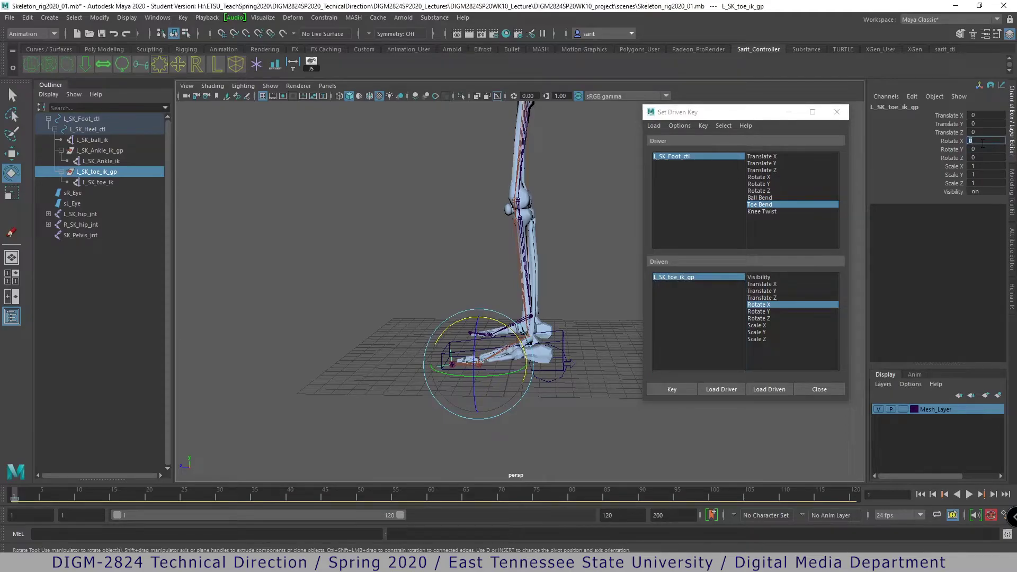
key(Return)
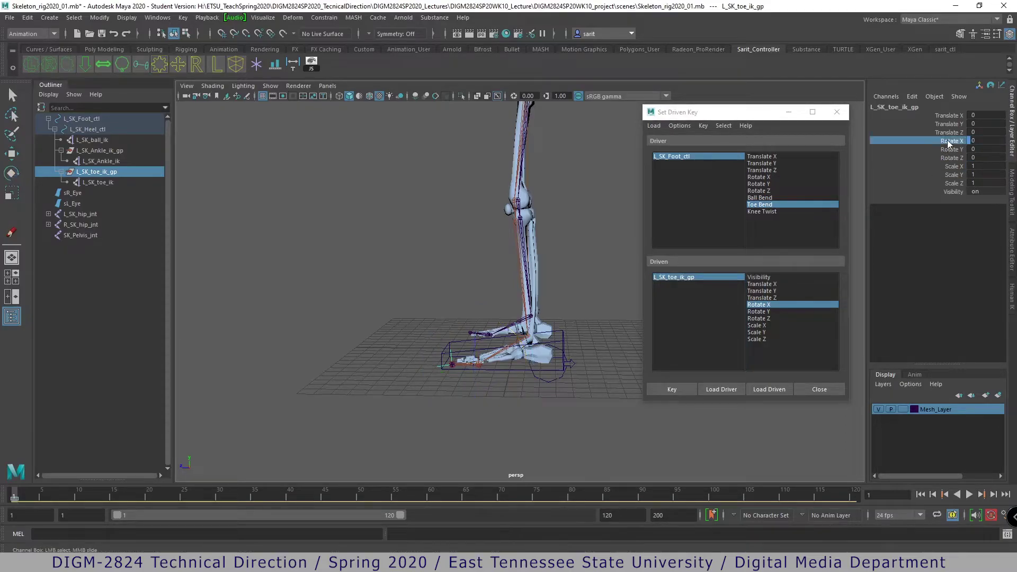
mouse_move(609, 223)
middle_down()
mouse_move(561, 222)
mouse_move(602, 220)
middle_up()
click(998, 140)
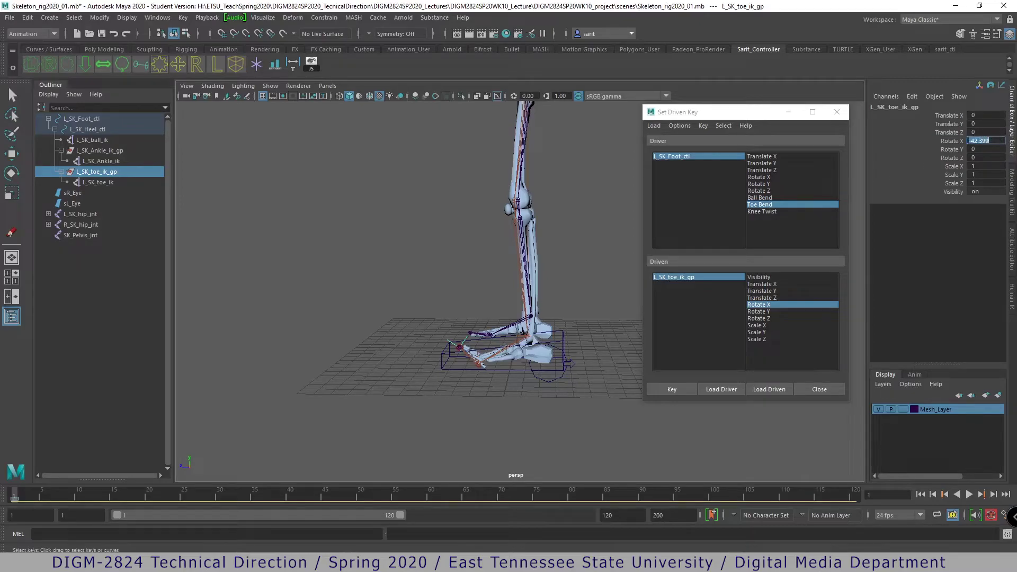
text(-45)
key(Return)
click(674, 391)
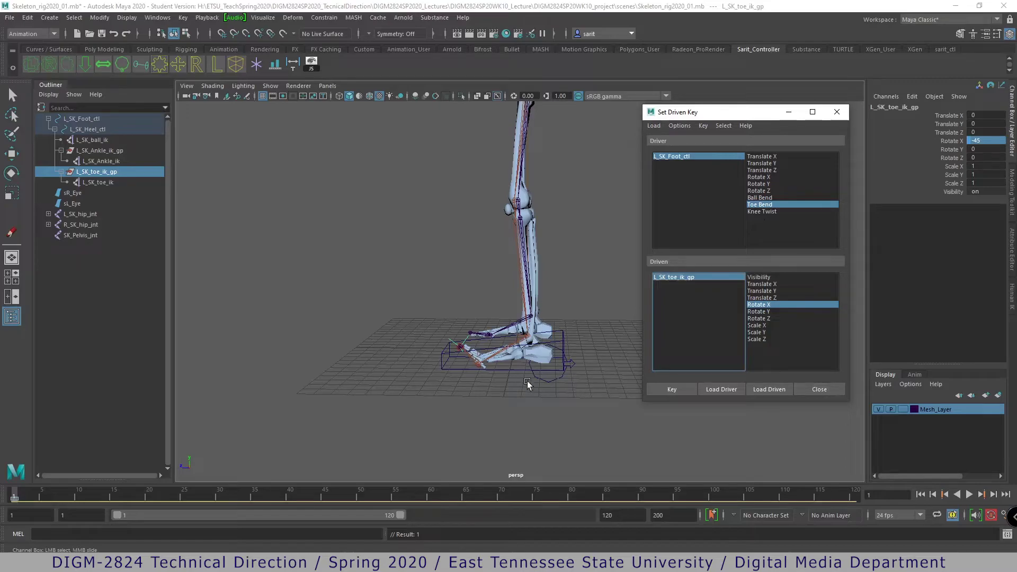
- Scrub Toe Bend on L_SK_Foot_ctl to test the toe movement, bringing it back to 0
click(690, 158)
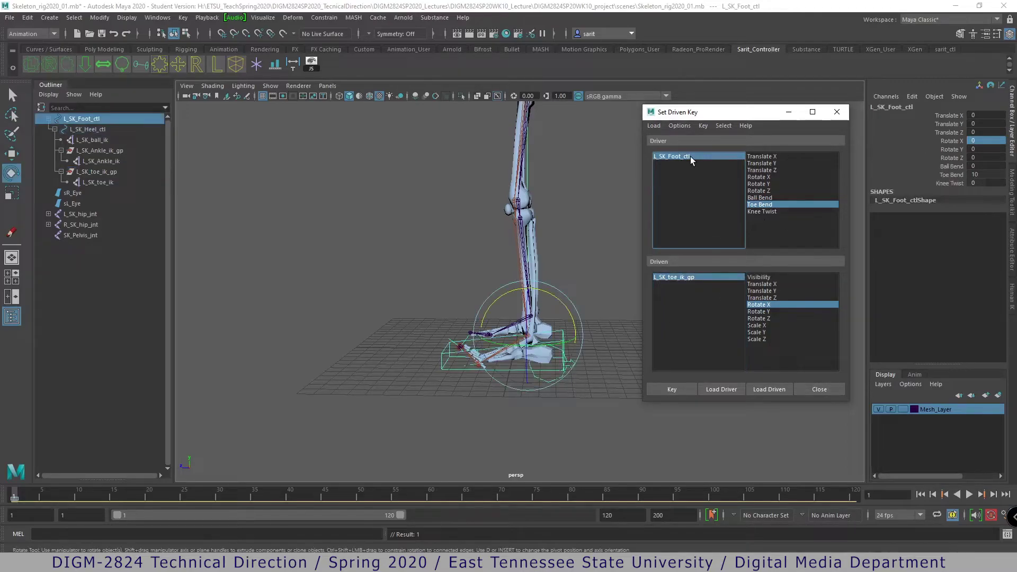
click(955, 175)
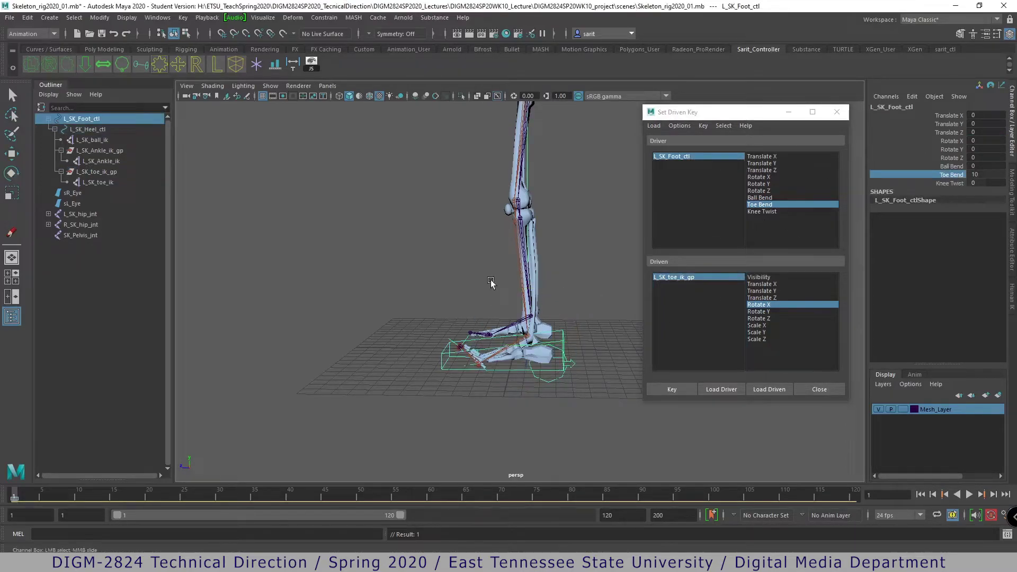
middle_drag(463, 281, 521, 326)
click(991, 179)
double_click(989, 174)
key(Return)
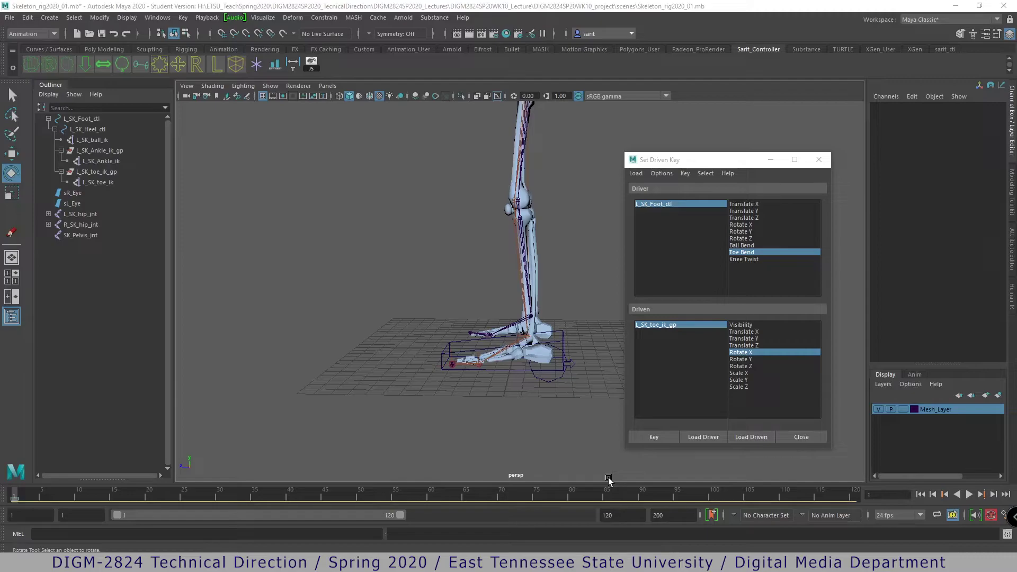
- Select the L_SK_Ankle_ik handle, try rotating it about Y, and undo the rotation
alt+drag(581, 390, 613, 279)
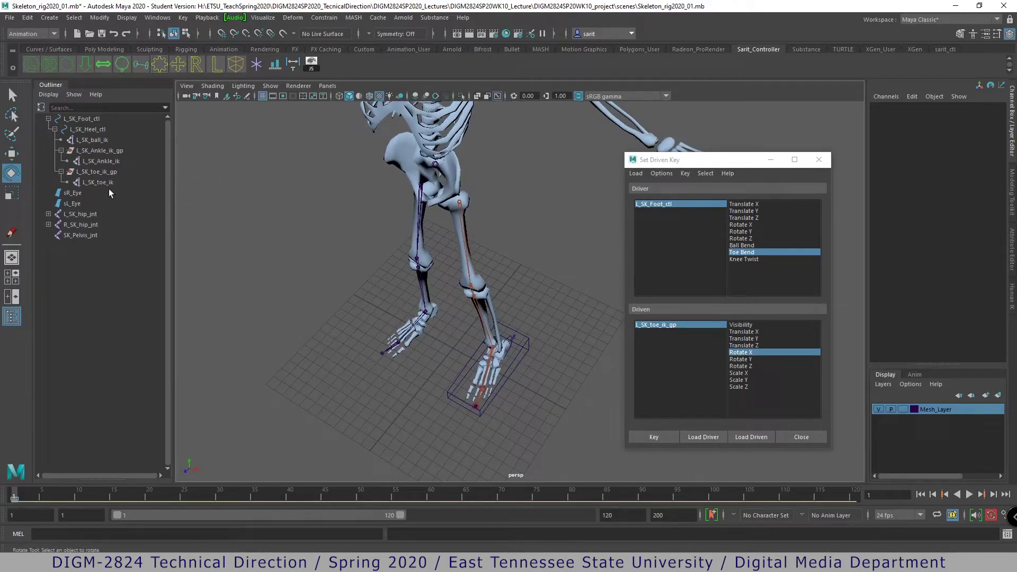
click(488, 351)
alt+drag(559, 363, 482, 353)
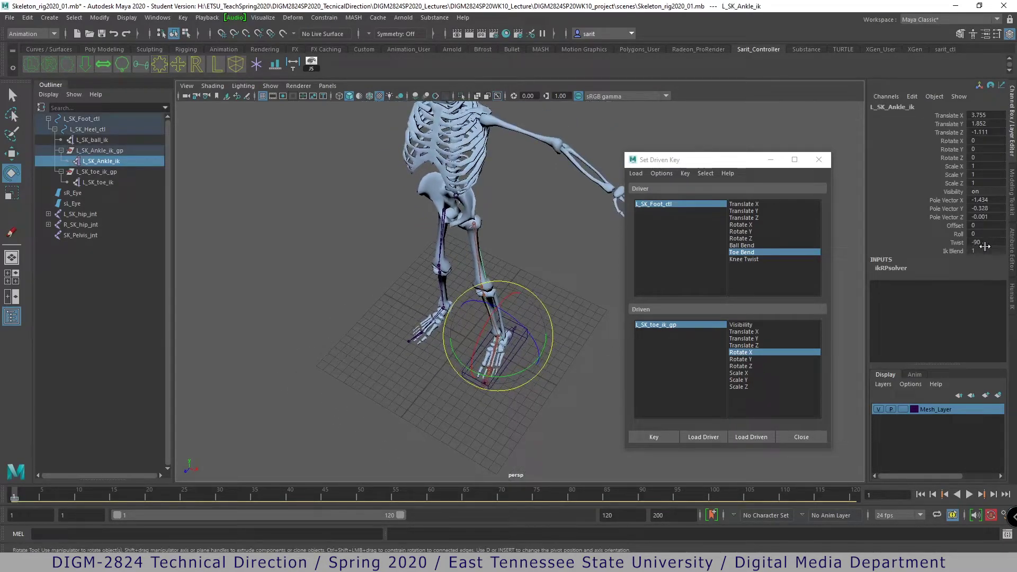
alt+drag(568, 388, 533, 379)
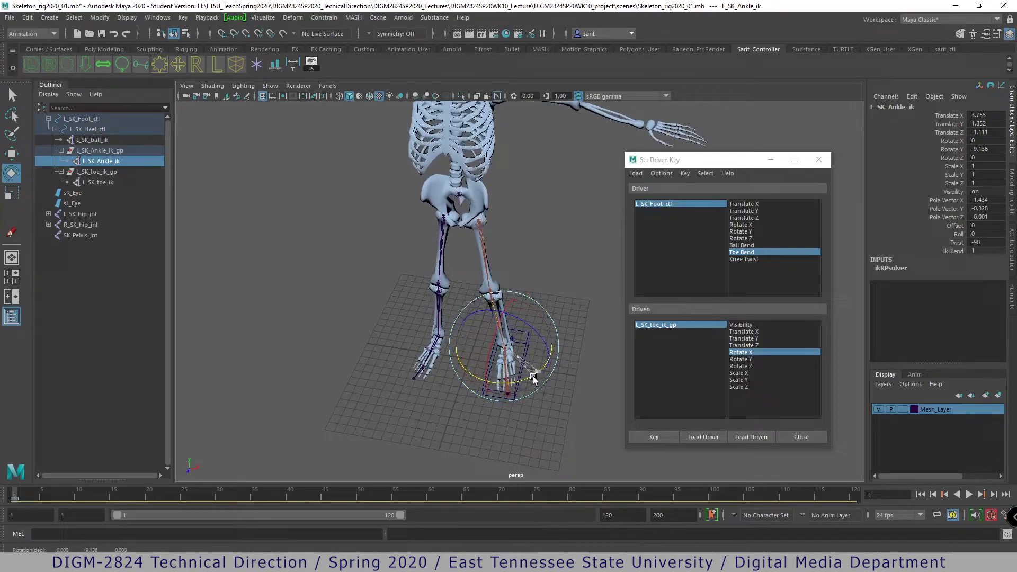
key(ctrl+z)
- Scrub Twist on L_SK_Ankle_ik to test how the knee turns, and set it to 0
click(957, 242)
alt+drag(571, 259, 575, 269)
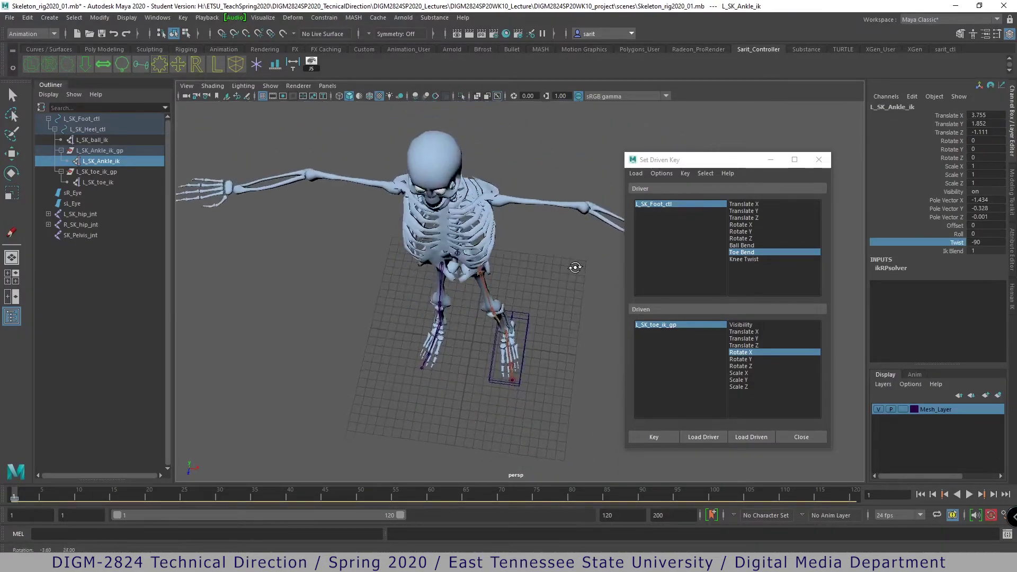
middle_drag(564, 347, 599, 320)
alt+drag(604, 320, 585, 348)
middle_drag(571, 327, 591, 326)
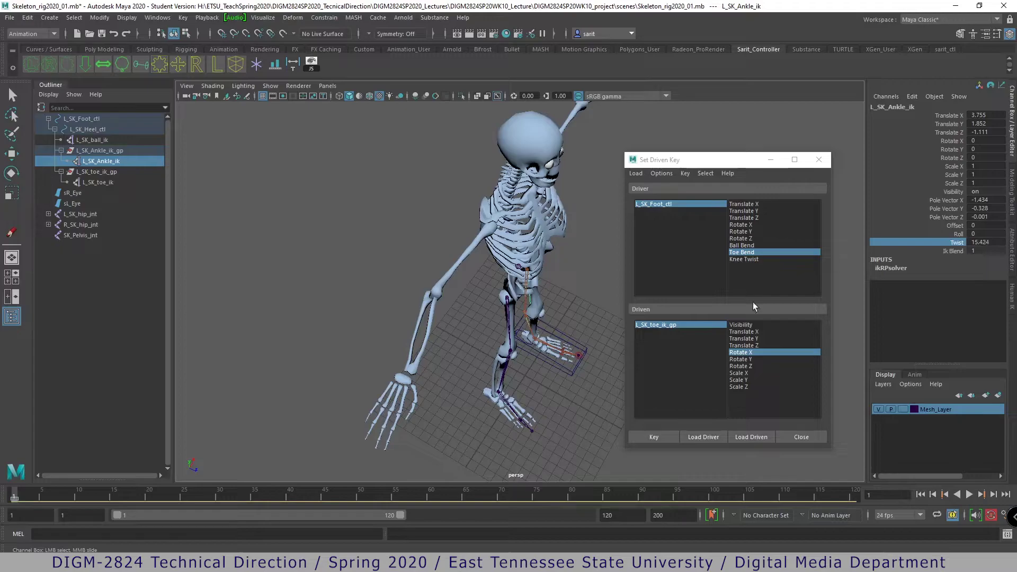
double_click(978, 242)
text(0)
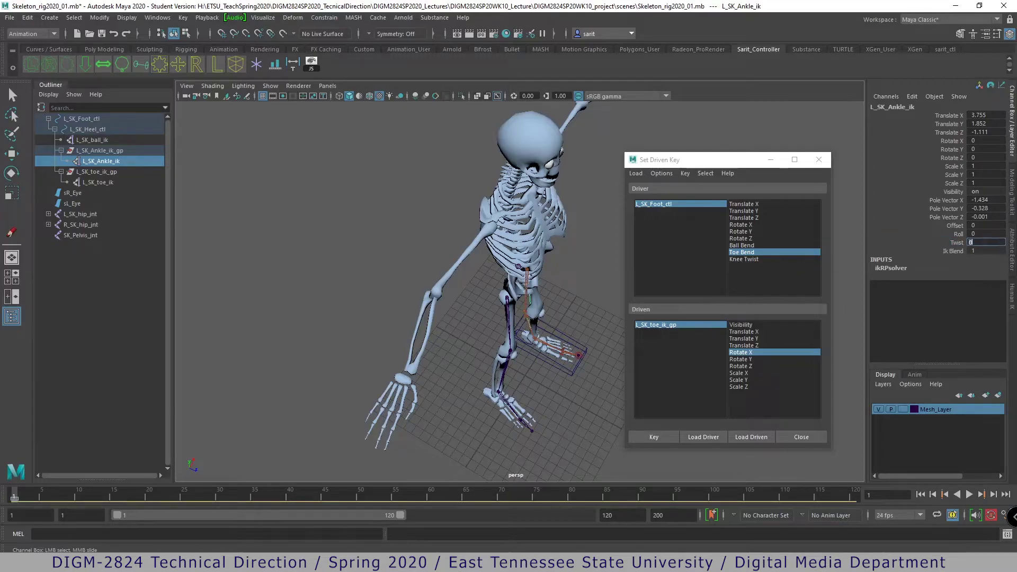
alt+drag(606, 362, 603, 331)
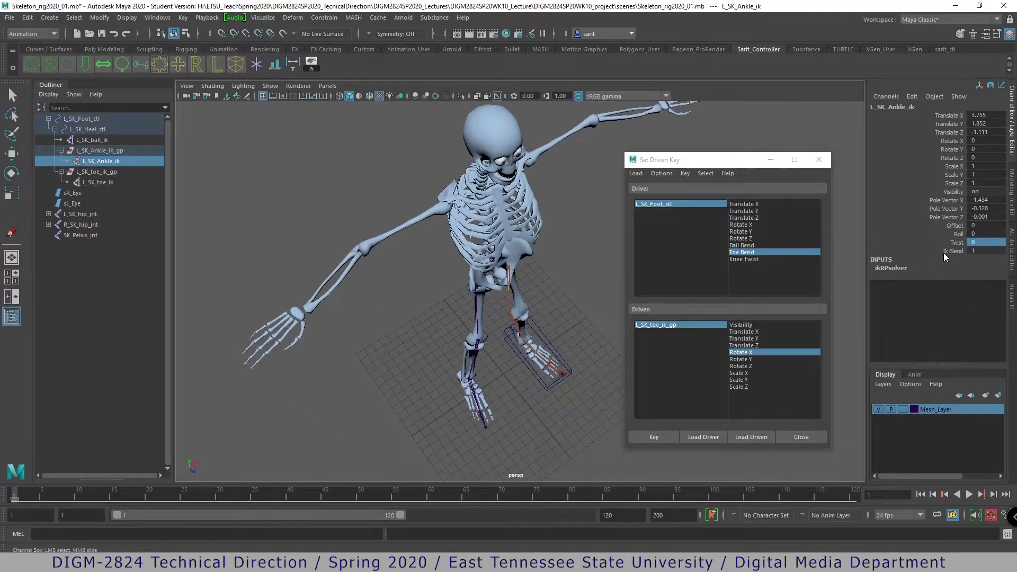
- Scrub Twist on L_SK_Ankle_ik in the negative direction and set it to -180, checking the knee's direction
click(962, 244)
middle_drag(618, 294, 518, 300)
alt+drag(545, 339, 473, 321)
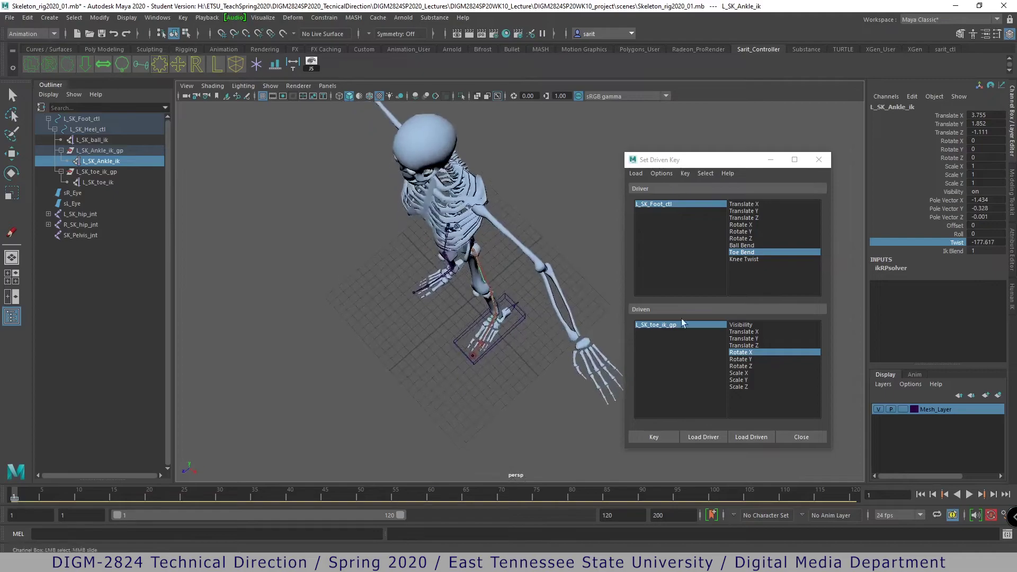
double_click(984, 242)
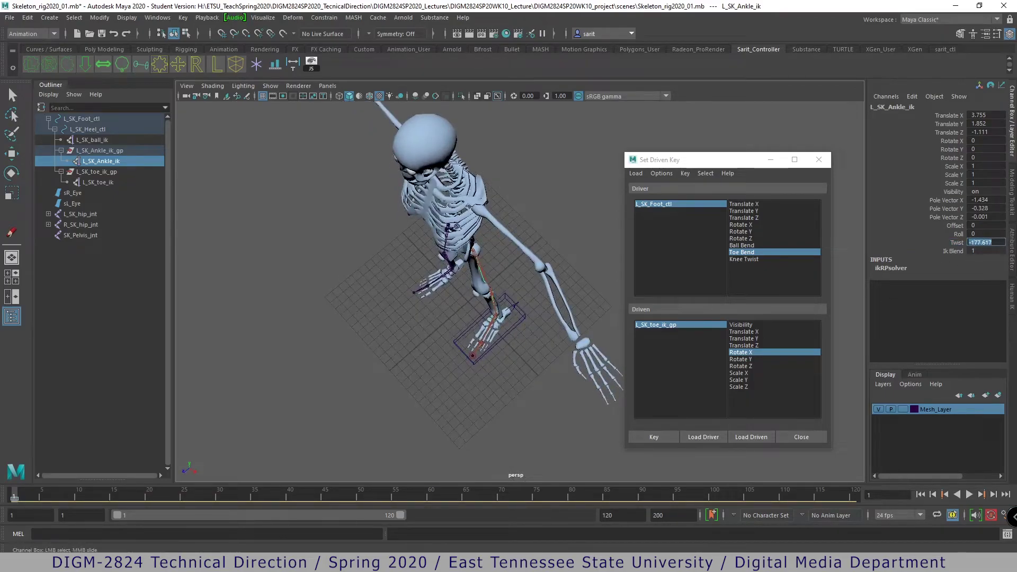
text(-180)
key(Return)
alt+drag(535, 339, 528, 311)
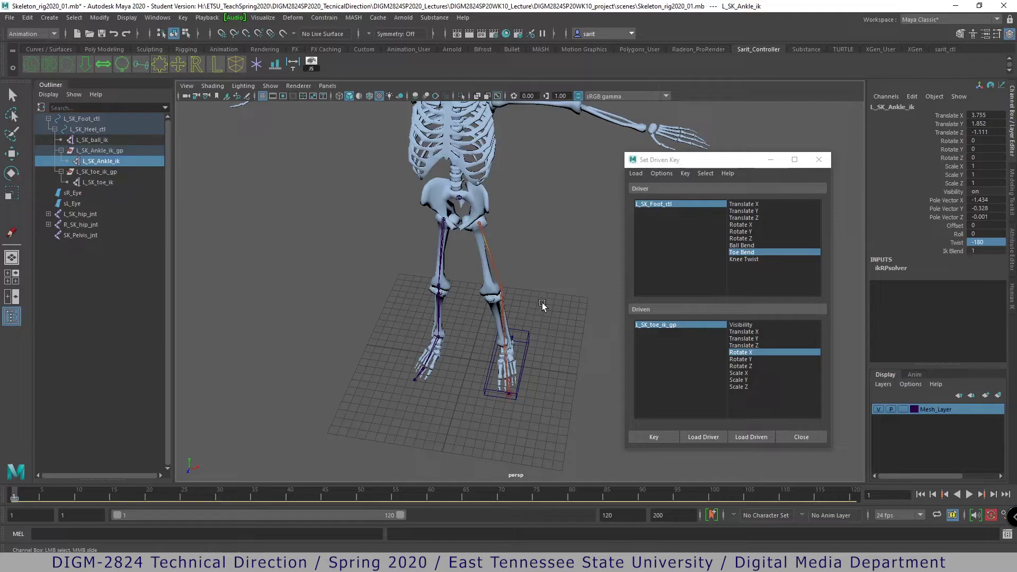
mouse_move(554, 268)
alt+mouse_down()
mouse_move(547, 280)
mouse_move(569, 276)
alt+mouse_up()
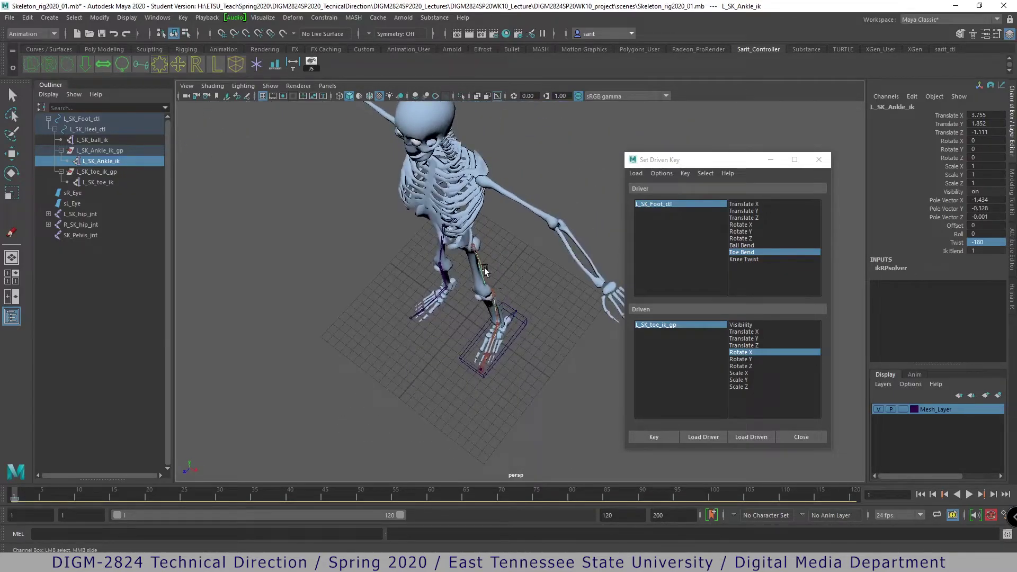
- Scrub Twist on L_SK_Ankle_ik past -180, inspect the leg in the top view, and set Twist to -260
click(954, 242)
middle_drag(554, 300, 515, 294)
key(space)
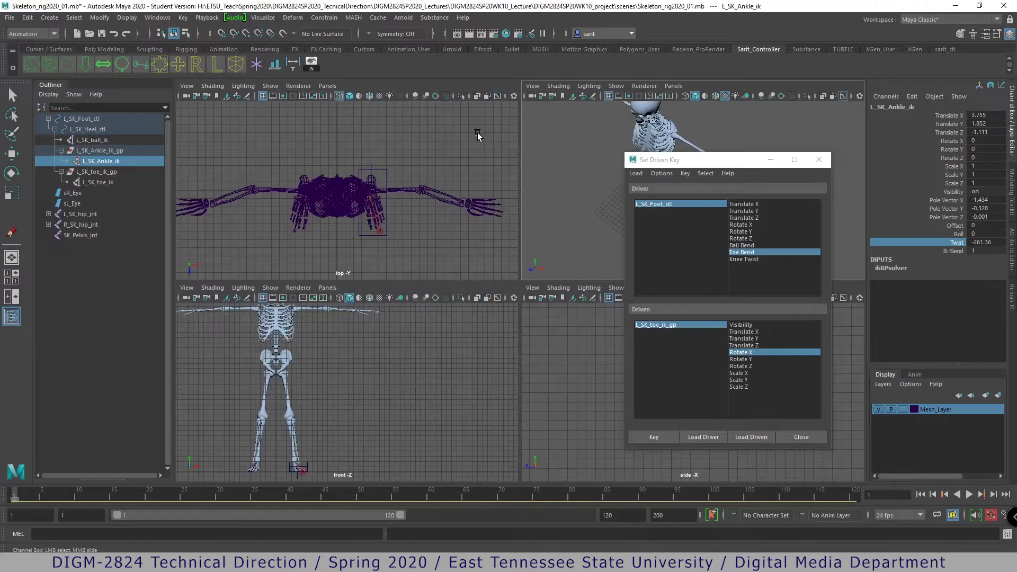
key(space)
alt+right_drag(381, 297, 638, 320)
alt+middle_drag(573, 325, 485, 320)
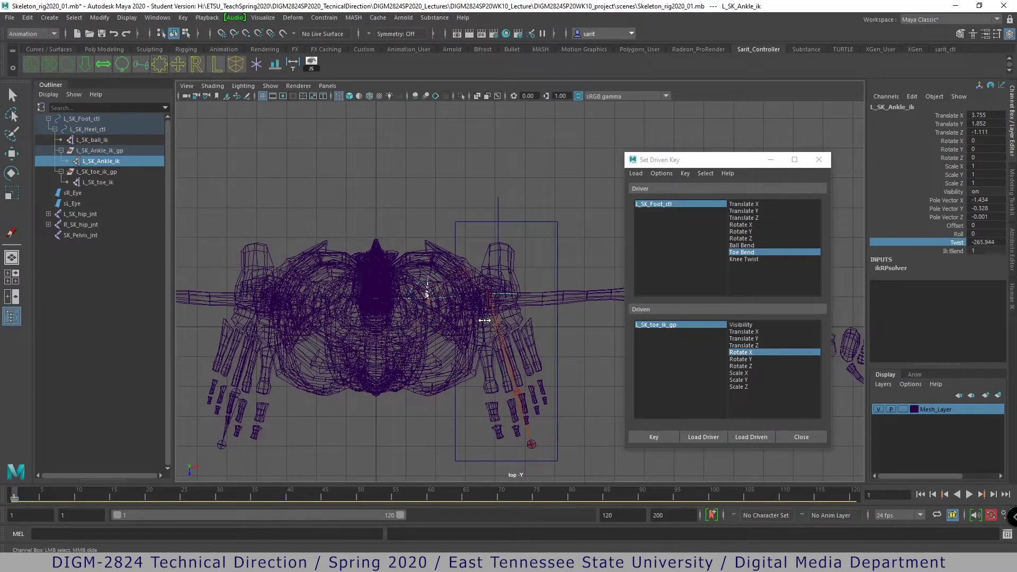
double_click(981, 242)
text(-260)
key(Return)
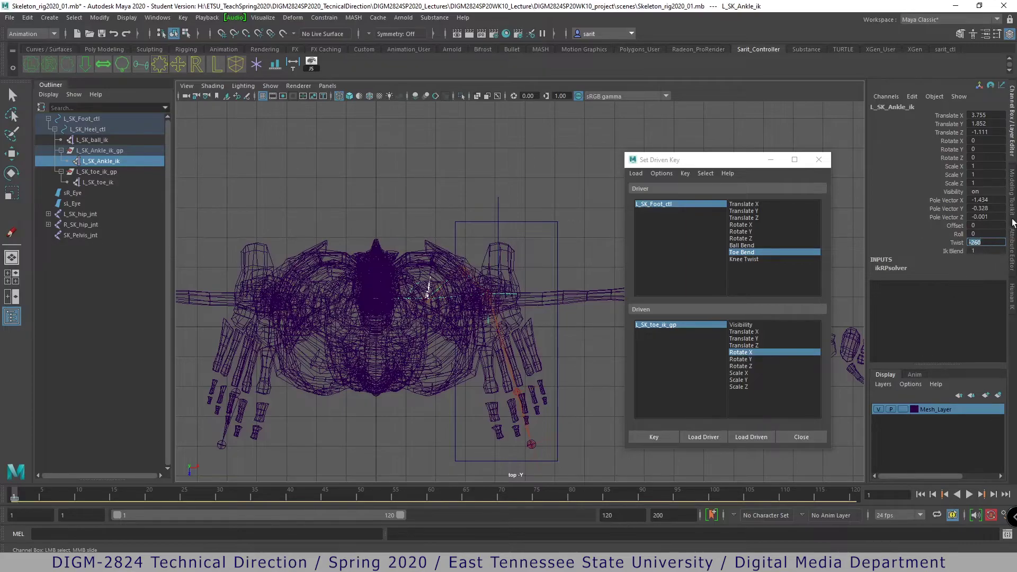
- Try a Twist of 100 on L_SK_Ankle_ik and set it back to -90
text(100)
alt+drag(484, 275, 477, 290)
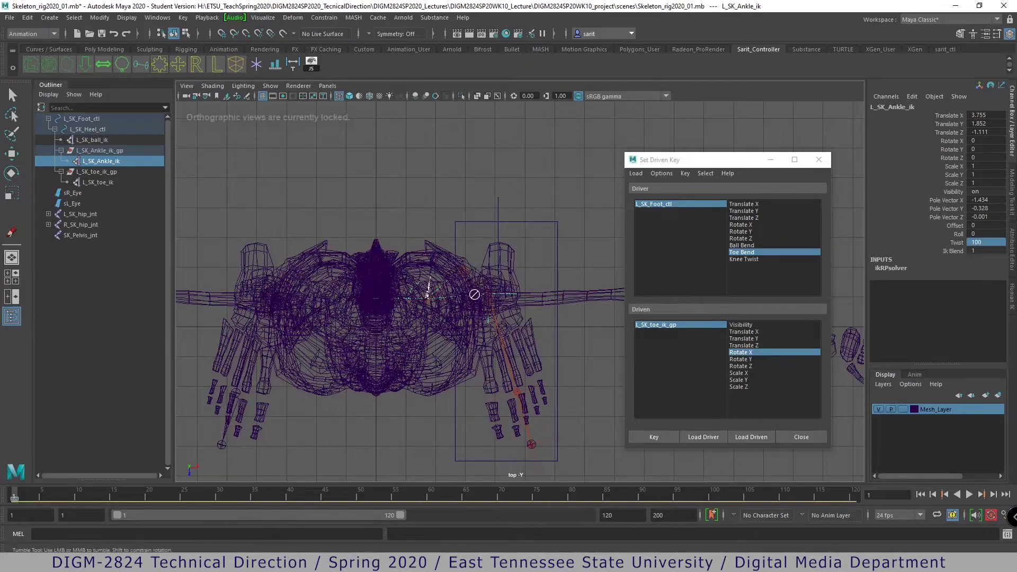
click(959, 244)
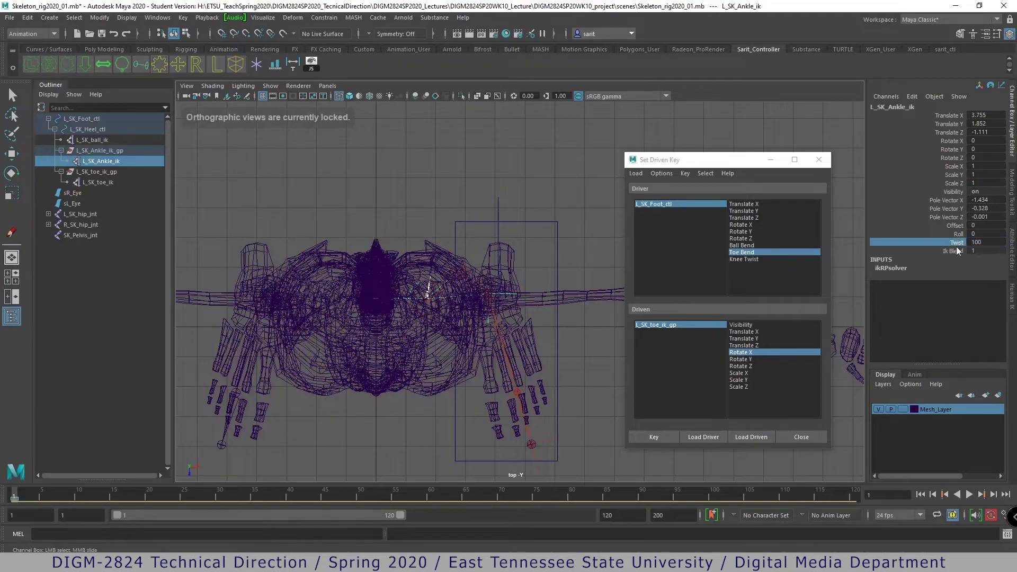
click(983, 243)
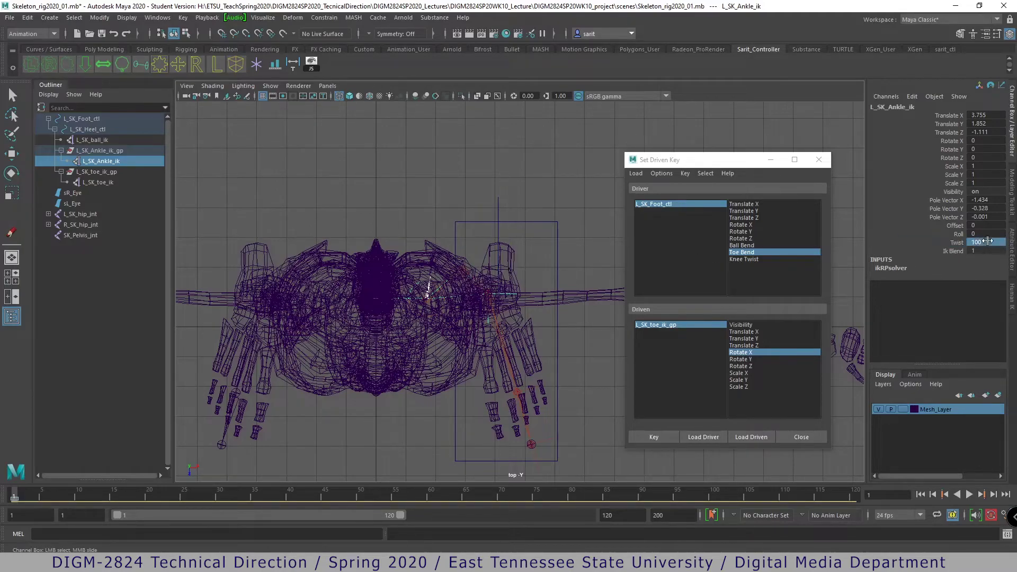
text(-90)
key(Return)
- Choose Knee Twist of L_SK_Foot_ctl as the driver and load the L_SK_Ankle_ik handle as the driven object
click(677, 205)
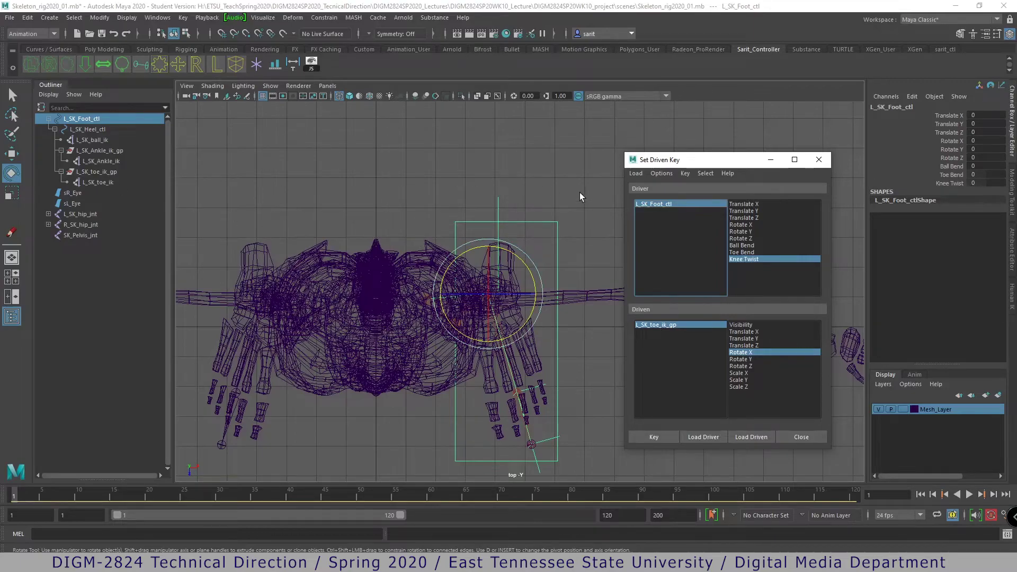
key(space)
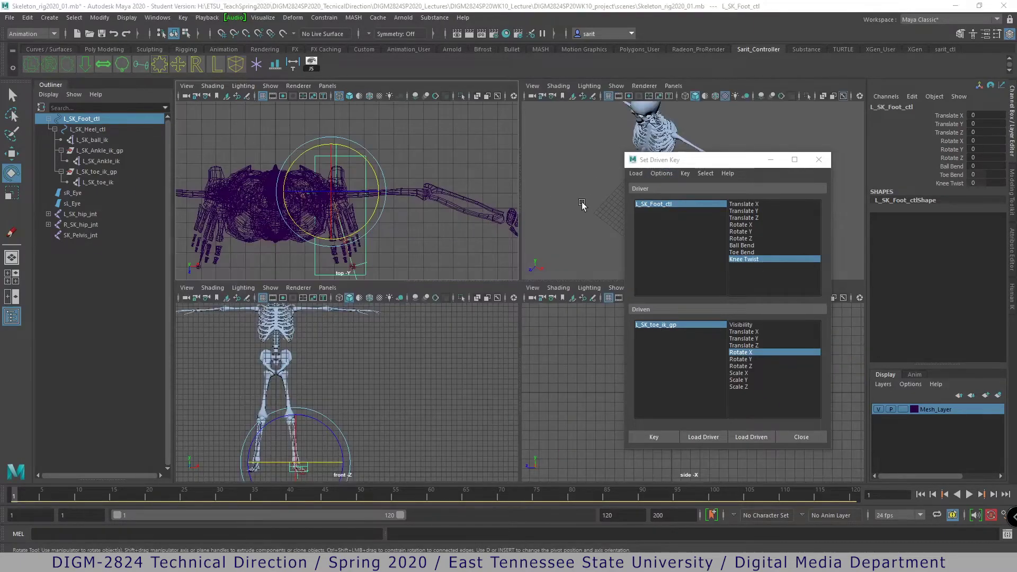
key(space)
alt+drag(582, 205, 606, 329)
alt+right_drag(606, 328, 613, 371)
alt+middle_drag(394, 320, 479, 351)
click(517, 252)
alt+right_drag(522, 275, 554, 389)
click(339, 376)
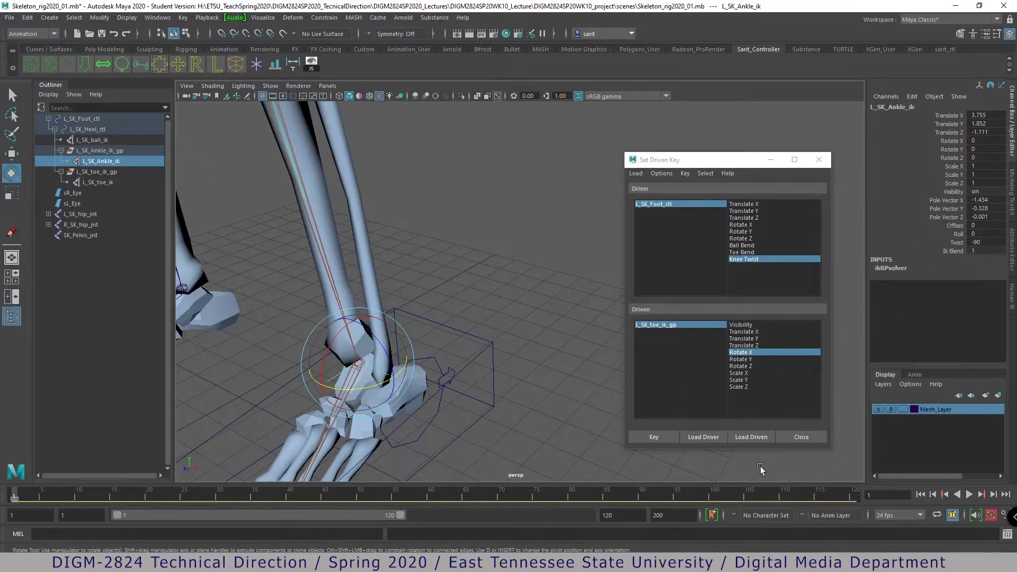
click(744, 438)
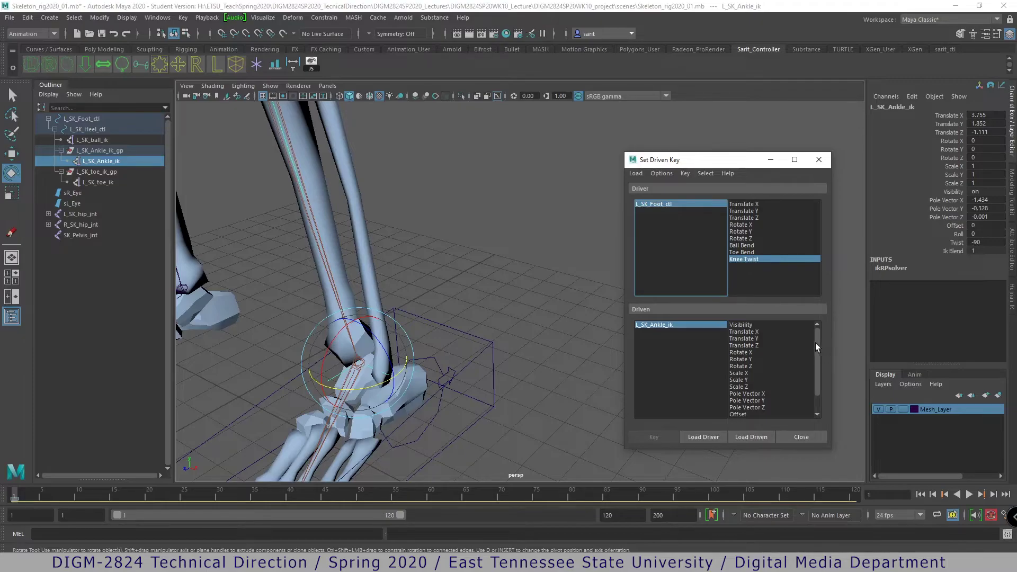
- Key the Twist of L_SK_Ankle_ik at -90 against the foot control's Knee Twist at 0
scroll(815, 342, down, 1)
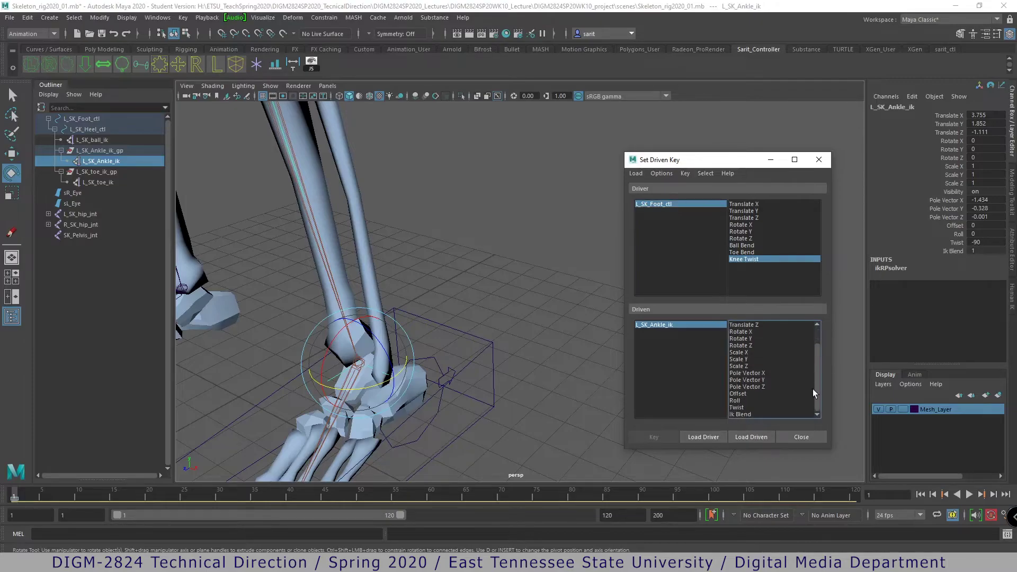
click(736, 407)
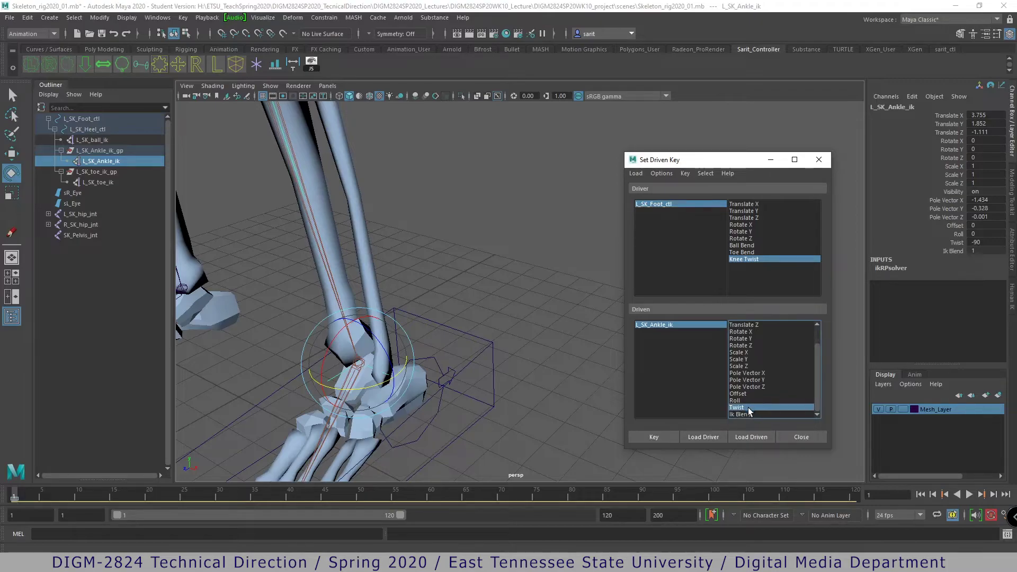
click(656, 436)
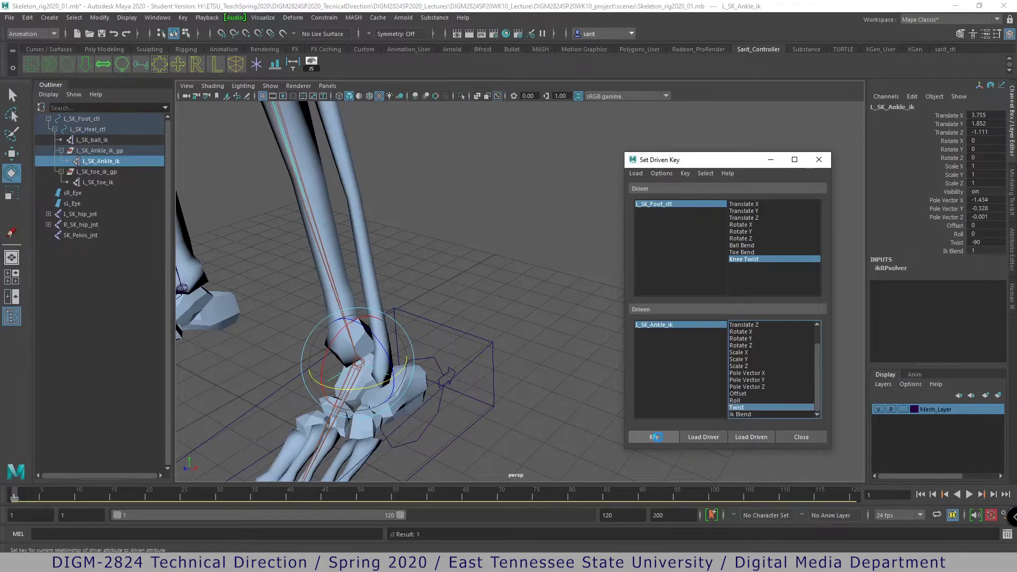
- Set Knee Twist on L_SK_Foot_ctl to -10
click(678, 207)
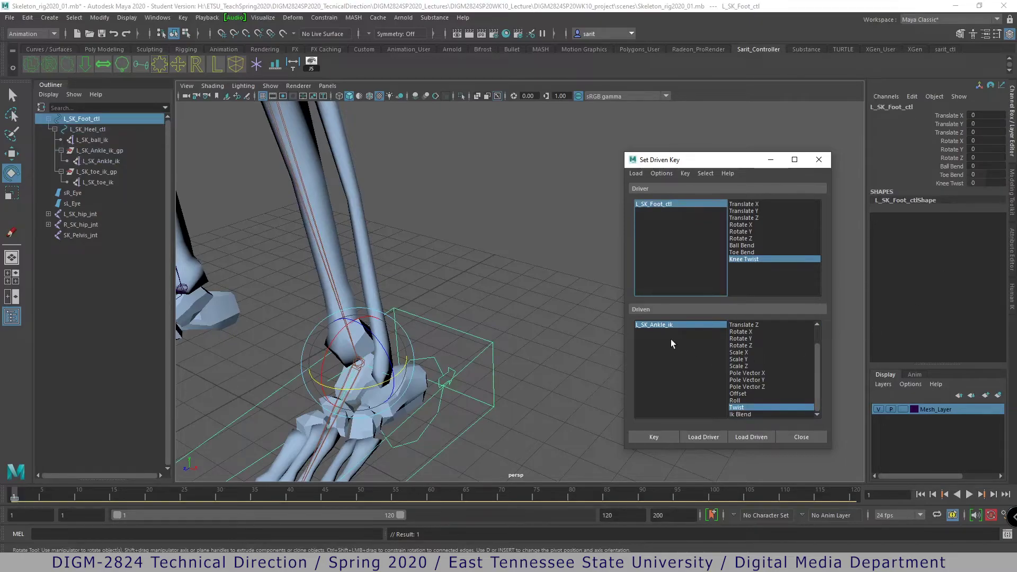
click(661, 325)
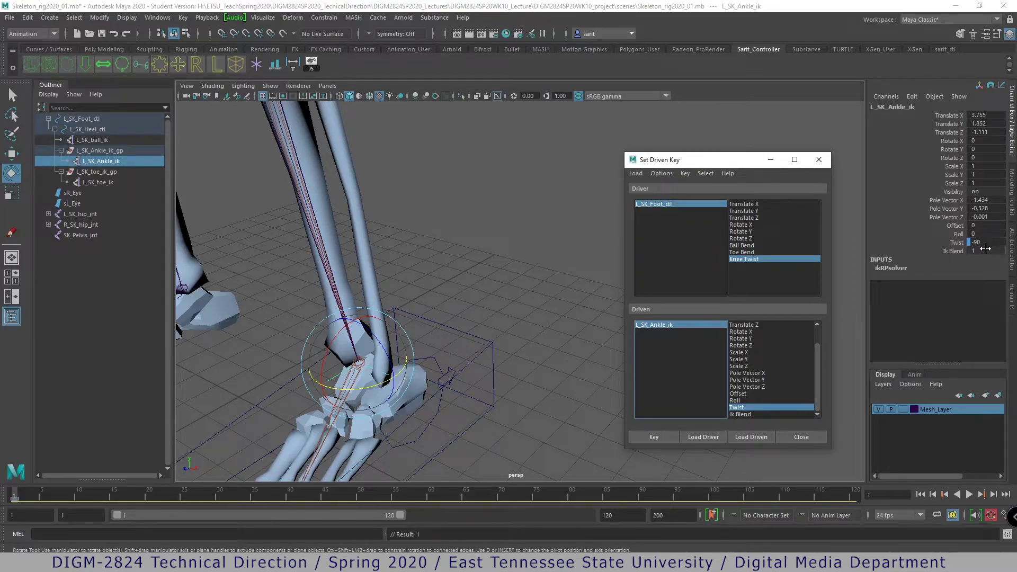
alt+drag(489, 312, 457, 343)
click(679, 202)
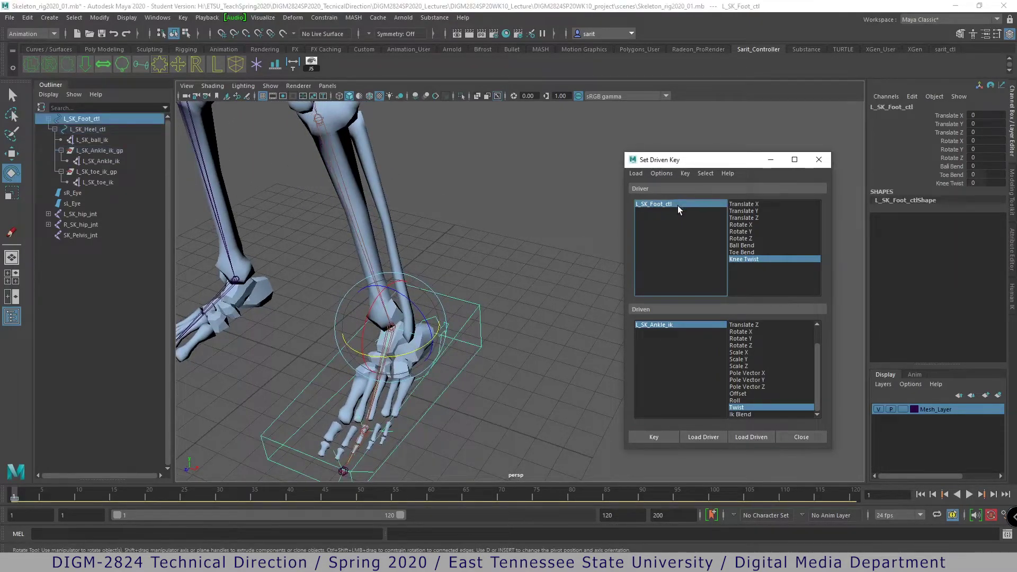
click(985, 183)
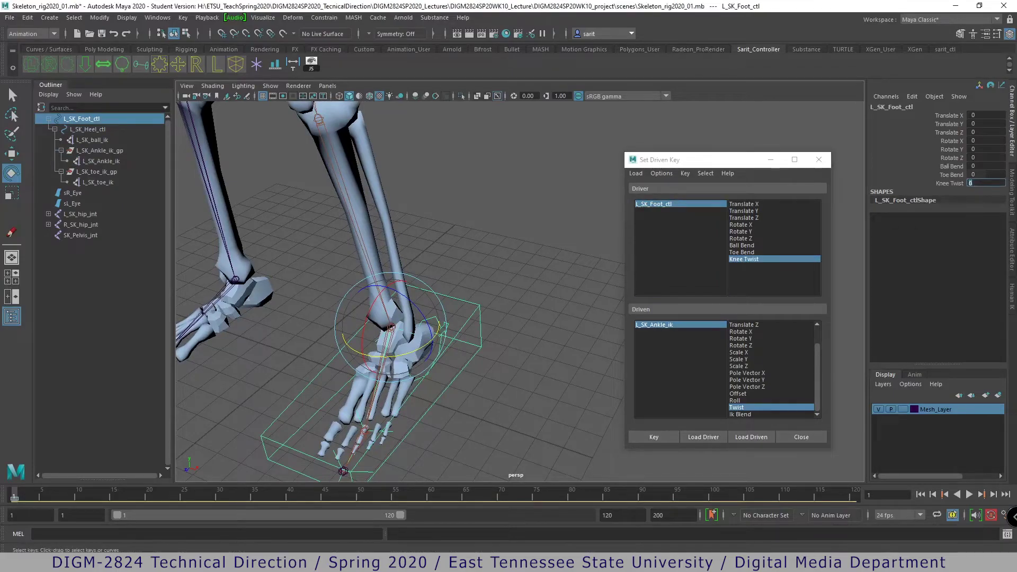
text(-10)
key(Return)
- Set the Twist of L_SK_Ankle_ik to 100 and key it against the foot control's Knee Twist
click(672, 326)
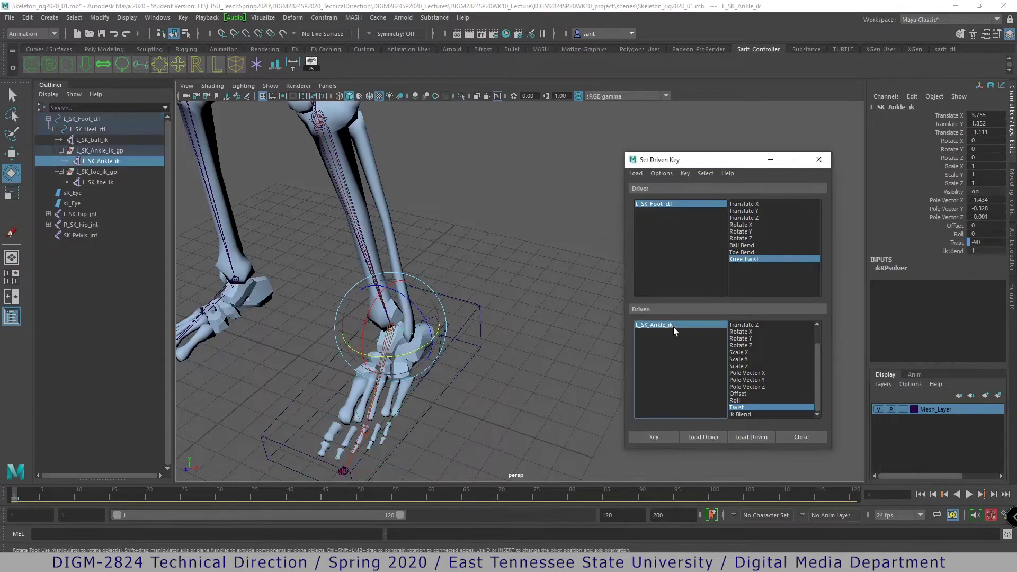
click(953, 243)
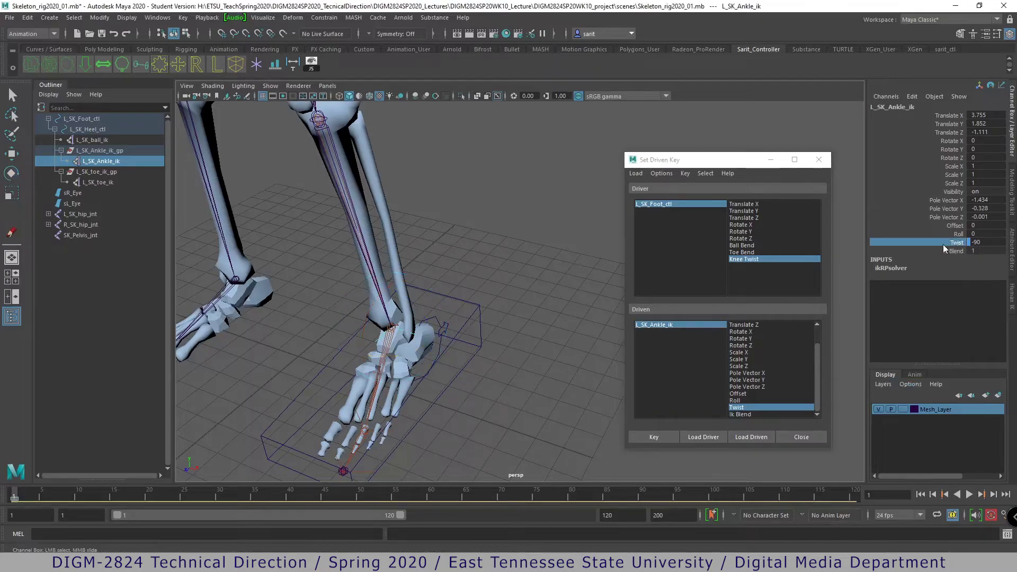
double_click(981, 242)
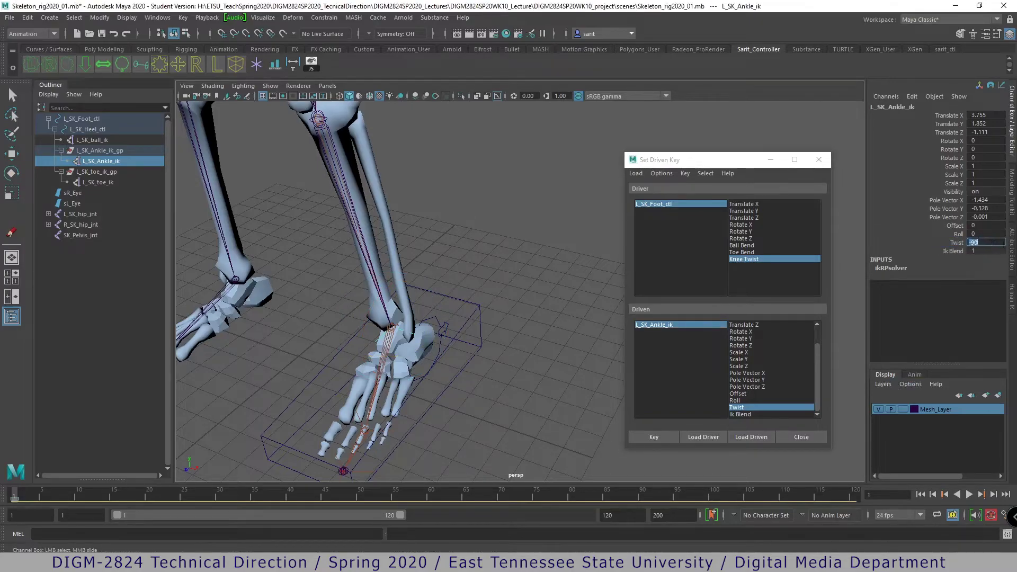
click(956, 243)
middle_drag(558, 279, 651, 275)
click(992, 242)
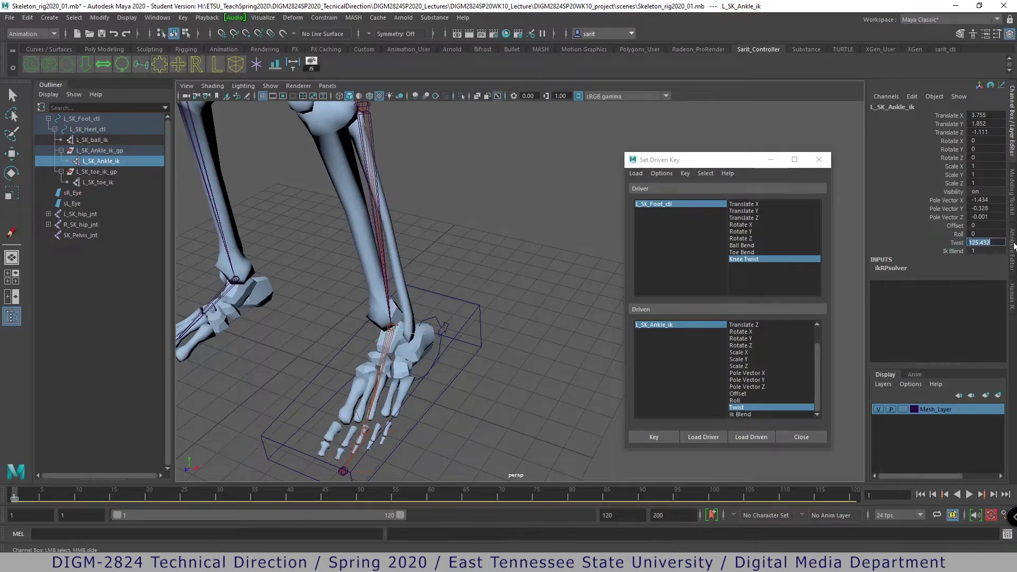
text(10)
key(Return)
text(100)
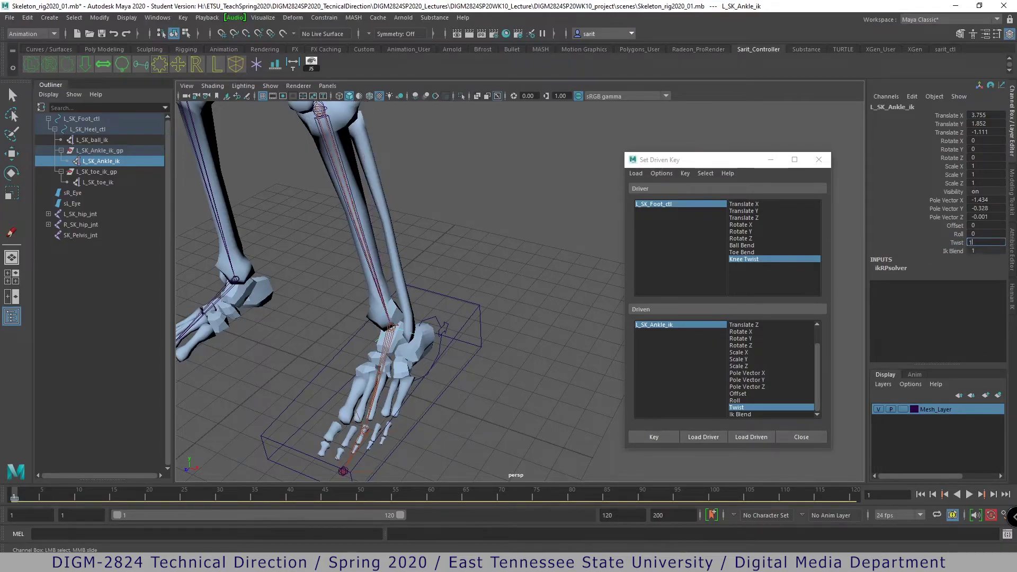
key(Return)
alt+drag(543, 252, 416, 183)
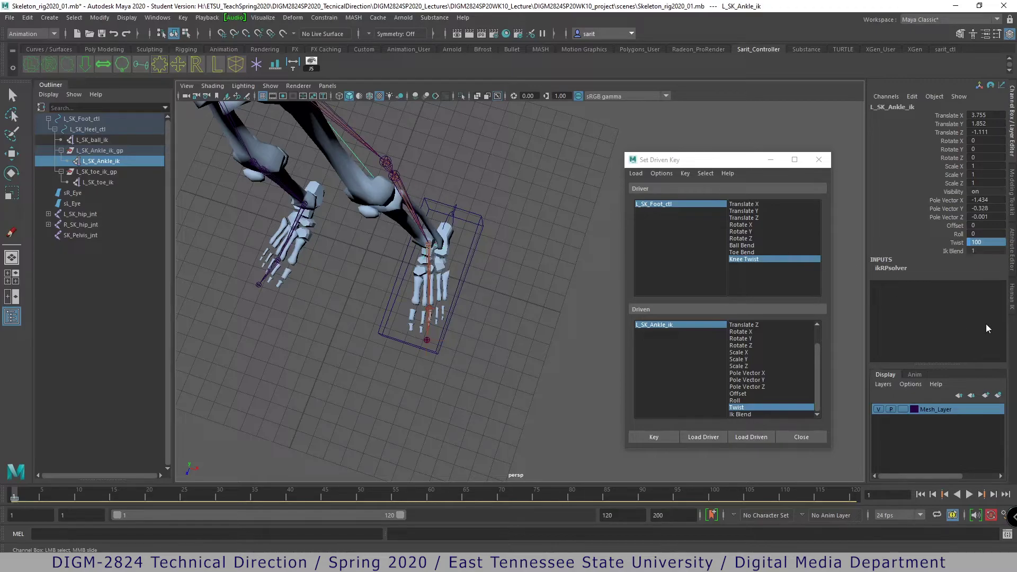
click(658, 438)
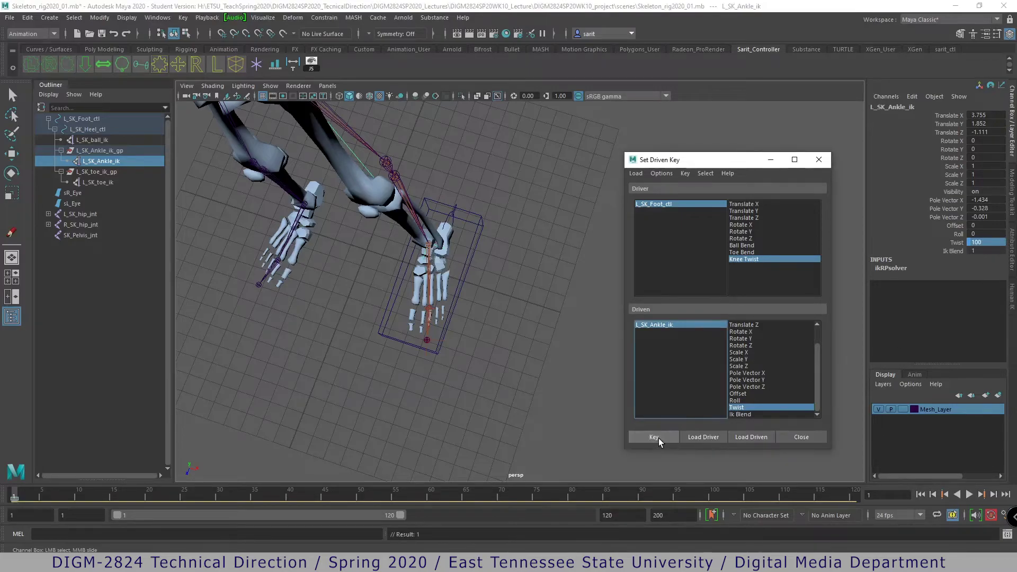
- Scrub Knee Twist on L_SK_Foot_ctl through its negative and positive range, ending at 10
click(698, 204)
key(e)
click(940, 183)
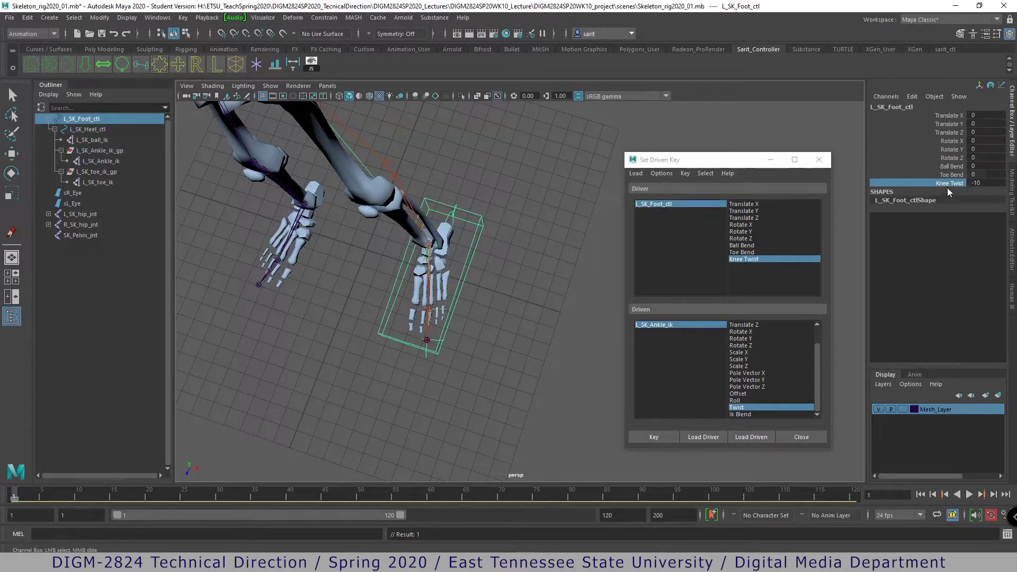
middle_drag(566, 197, 750, 203)
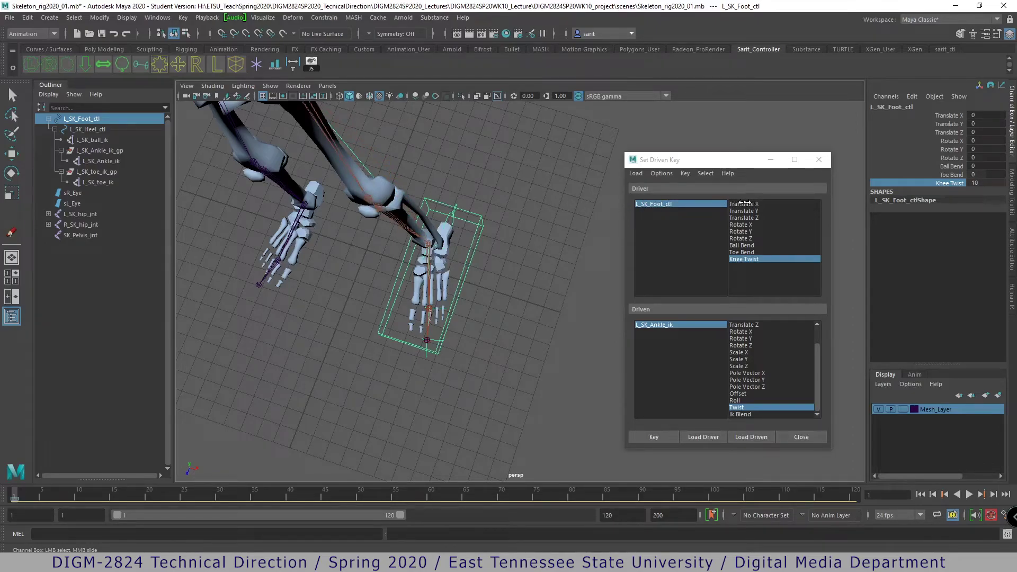
click(980, 185)
click(745, 166)
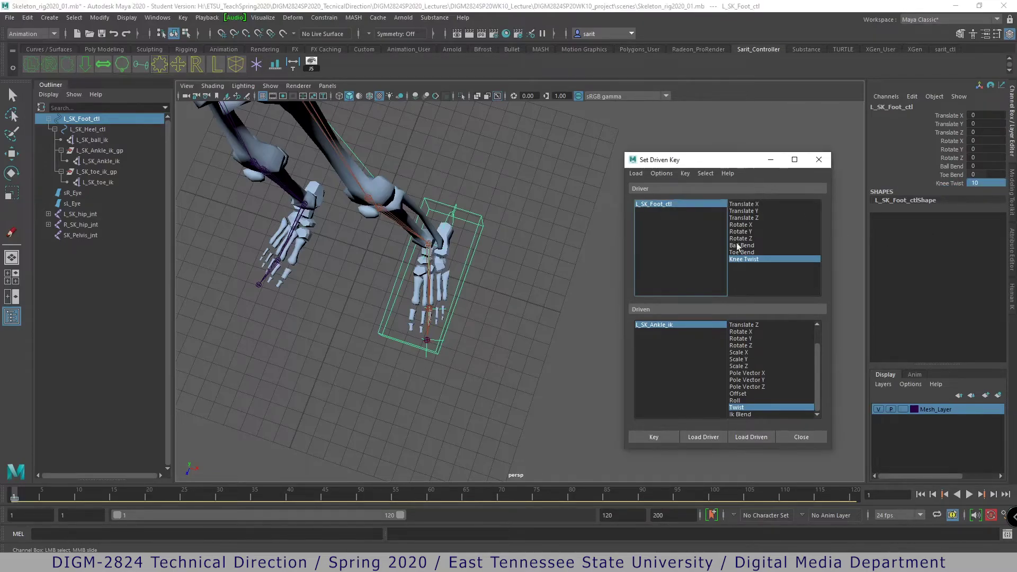
- Set the Twist of L_SK_Ankle_ik to -260 and key it against the foot control's Knee Twist
click(662, 324)
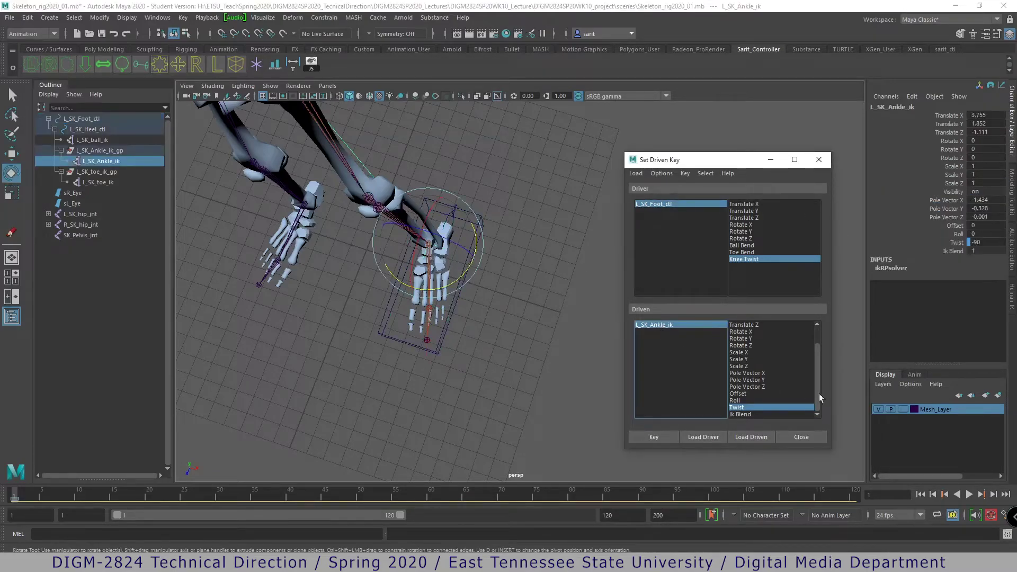
click(976, 244)
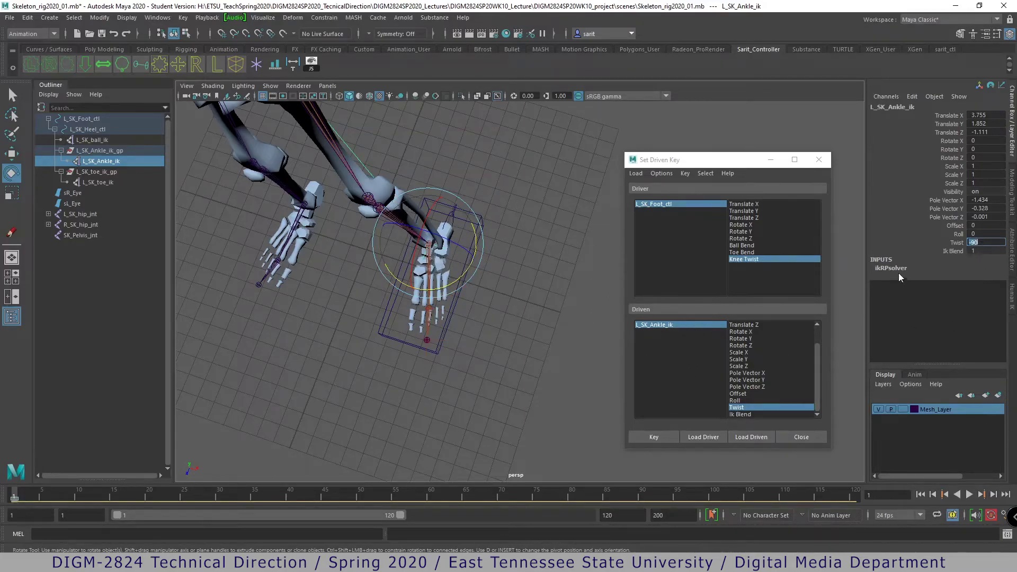
click(957, 244)
middle_drag(580, 271, 465, 284)
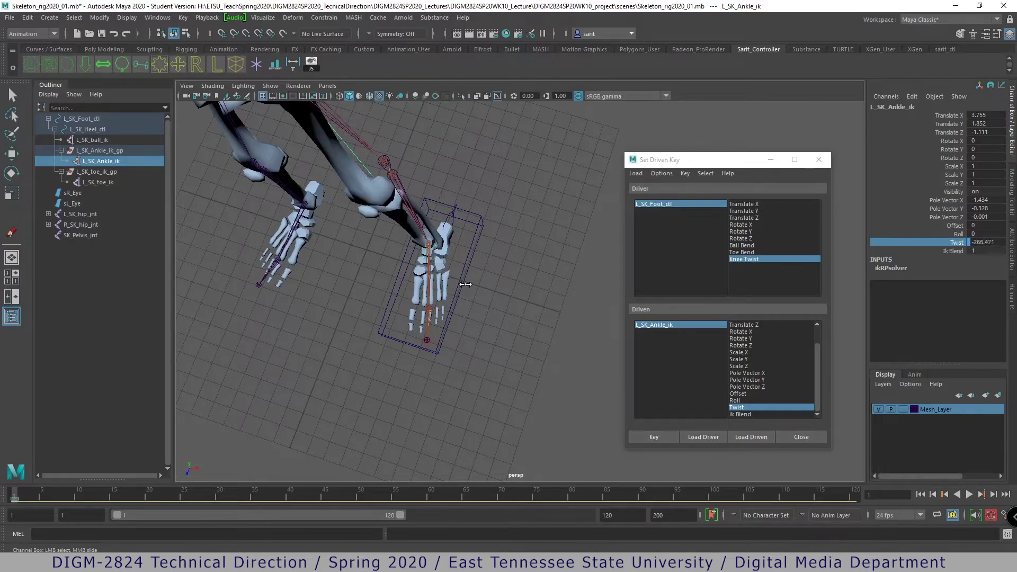
double_click(985, 242)
text(-2636)
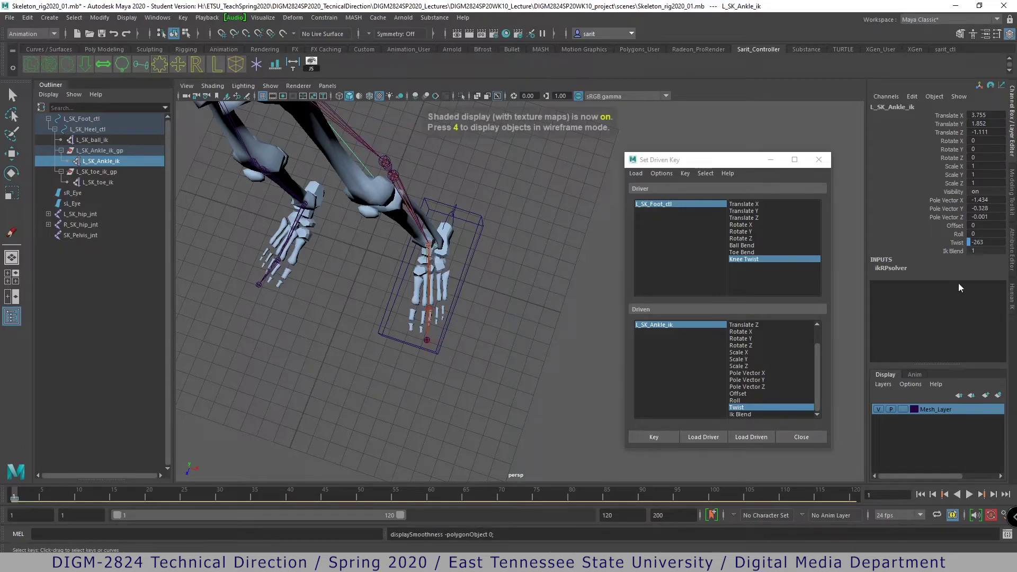
double_click(985, 242)
text(-)
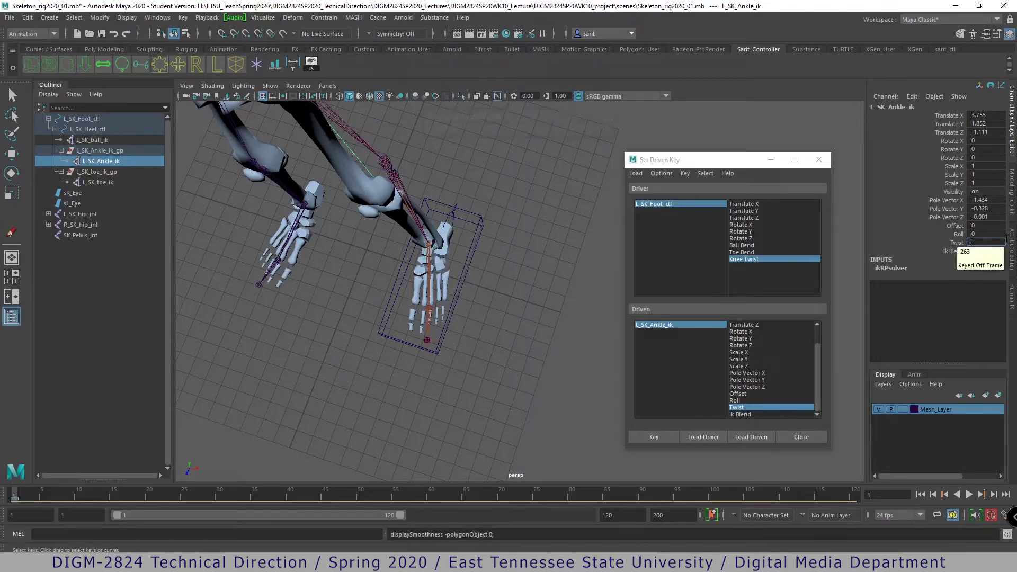
text(260)
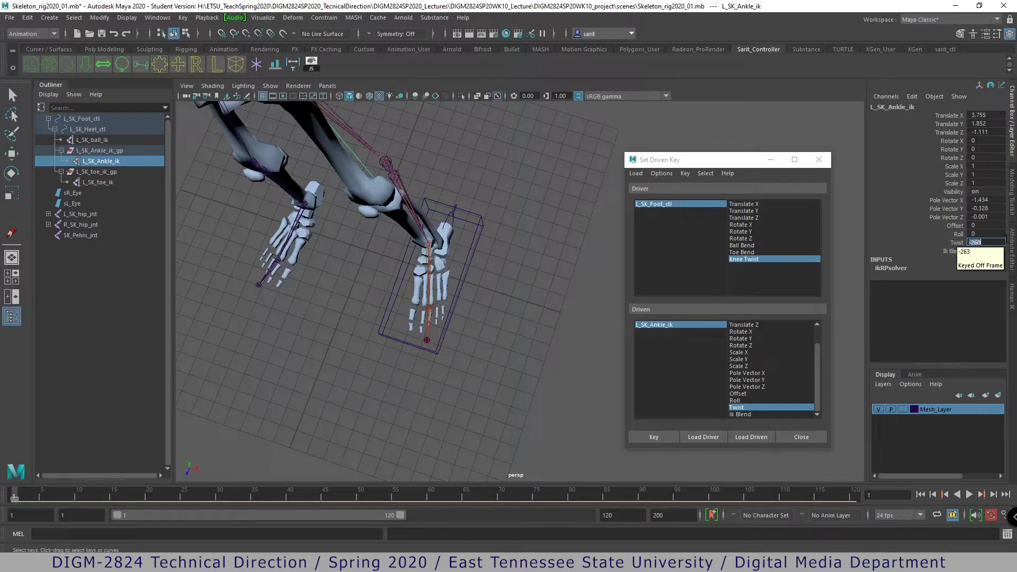
click(664, 437)
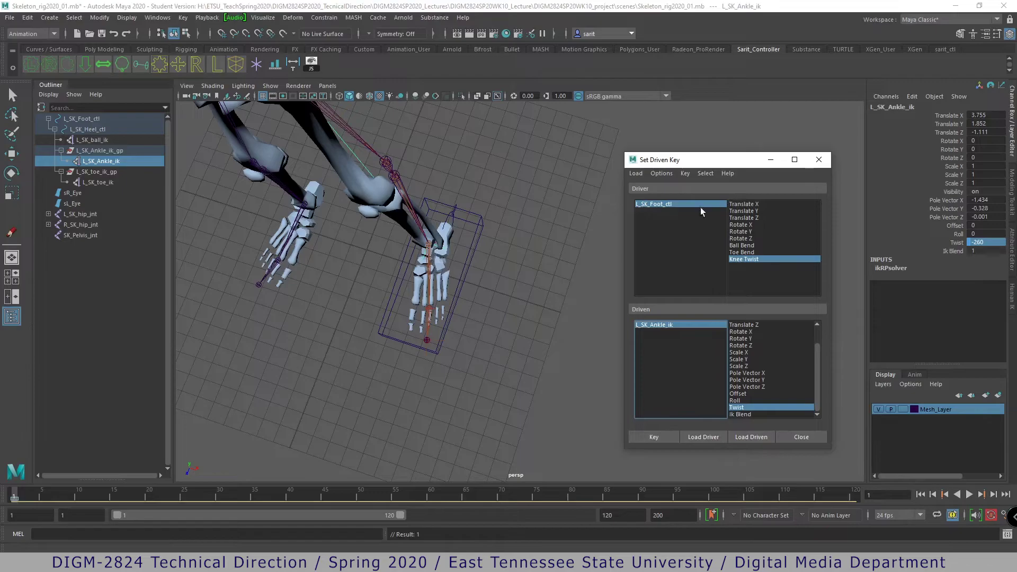
- Scrub Knee Twist on L_SK_Foot_ctl to test the knee's rotation, and reset it to 0
click(670, 205)
key(e)
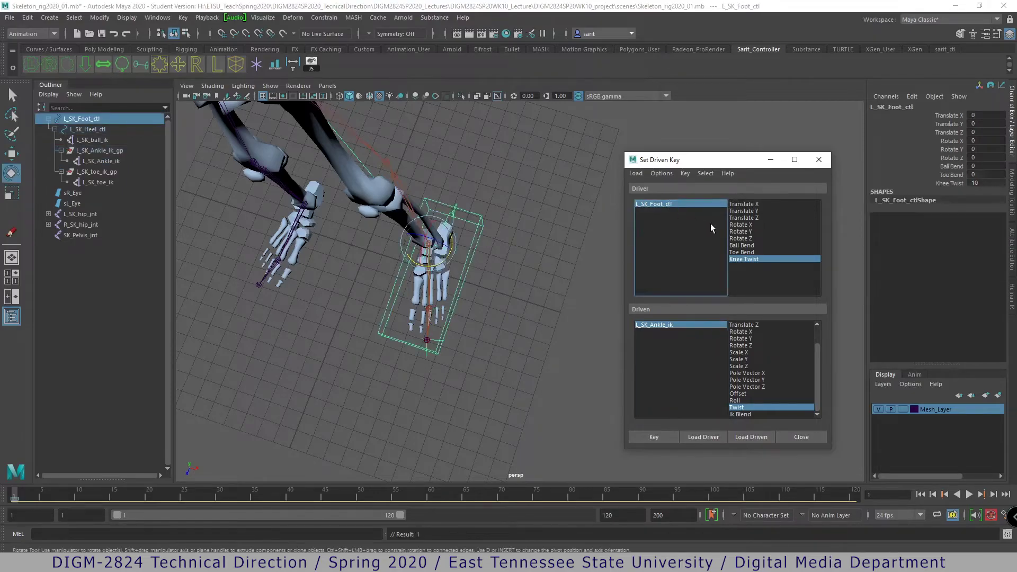
click(950, 183)
middle_drag(547, 212, 503, 238)
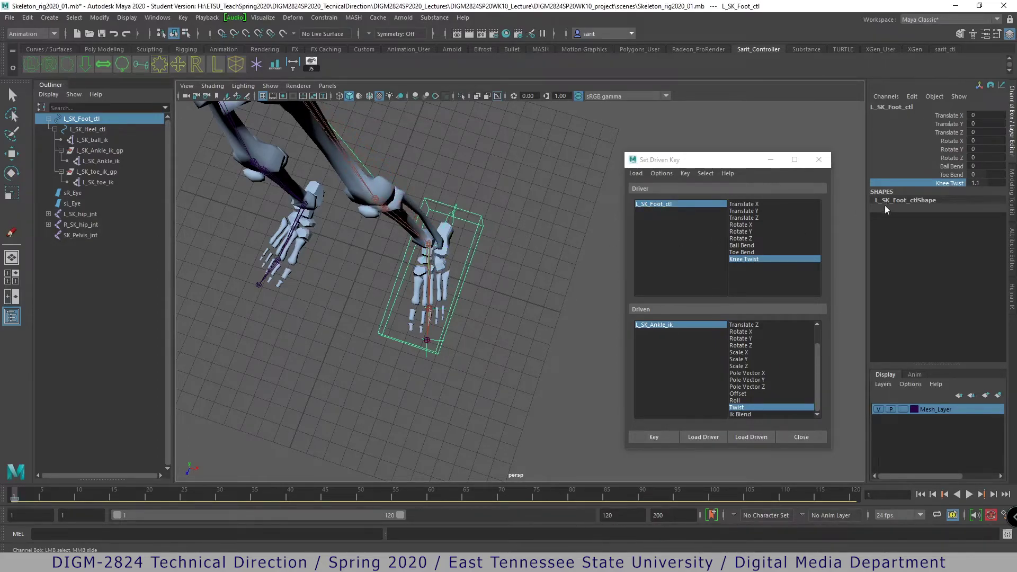
click(977, 182)
text(0)
key(Return)
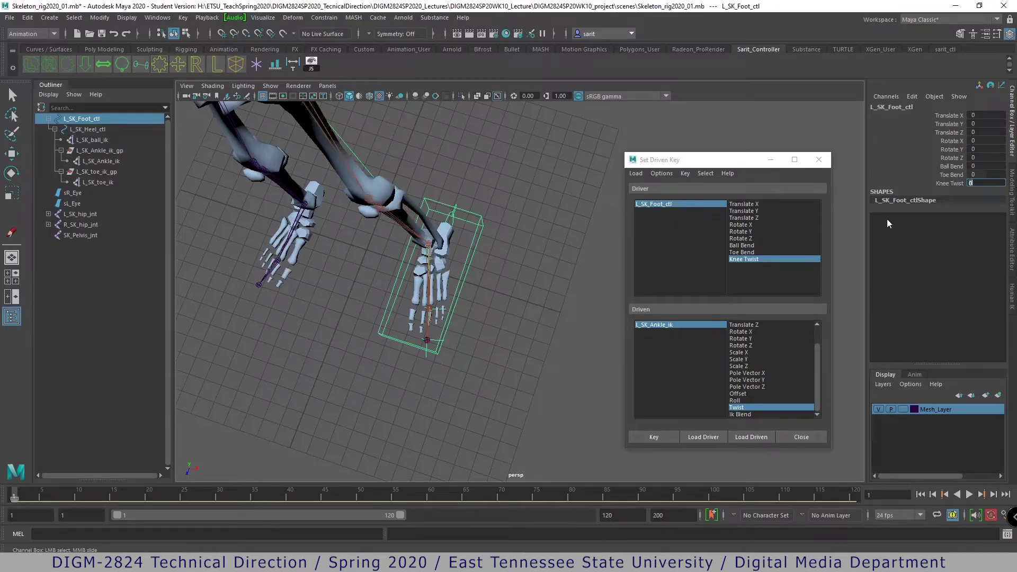
- Close the Set Driven Key window
alt+right_drag(551, 272, 405, 254)
alt+drag(405, 254, 477, 249)
click(826, 161)
- Raise L_SK_Foot_ctl to about 11.5 in Y and 7.3 in Z, and rotate it to test the leg
alt+middle_drag(635, 295, 612, 370)
key(e)
alt+drag(522, 393, 552, 380)
key(w)
drag(423, 331, 474, 300)
key(e)
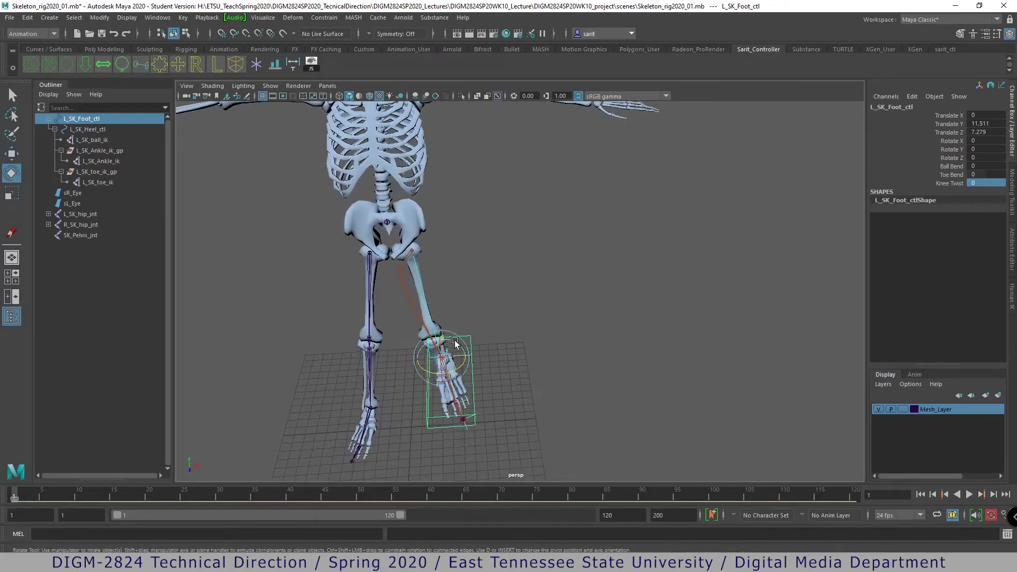
drag(456, 343, 438, 319)
- Move L_SK_Foot_ctl out beside the pelvis to about 6.5, 19.7, 2.4 and scrub Knee Twist to about -1.3
key(w)
alt+drag(471, 355, 503, 261)
drag(533, 170, 643, 301)
key(e)
click(949, 184)
middle_drag(712, 239, 703, 242)
alt+drag(571, 262, 619, 238)
key(e)
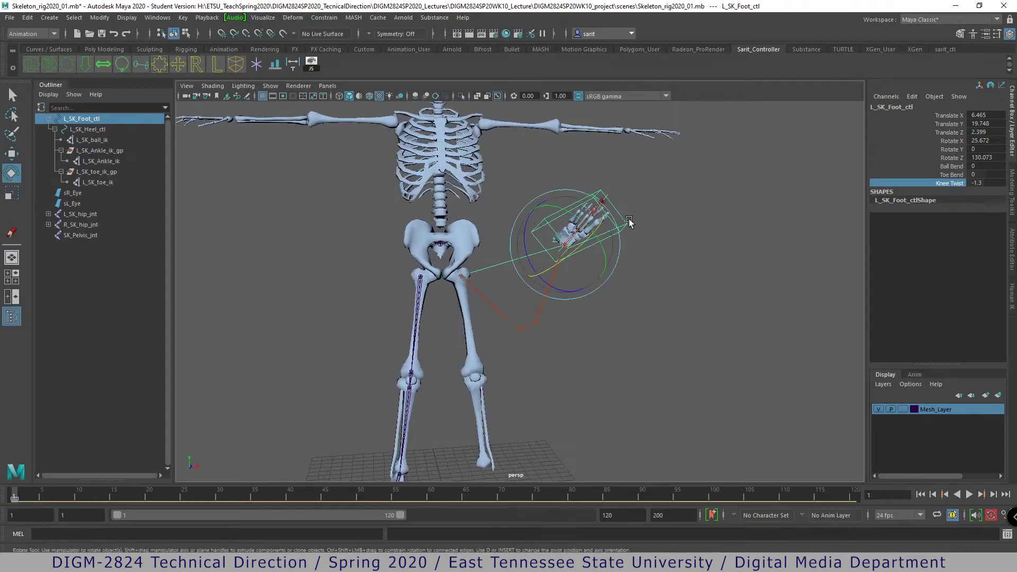
- Rotate L_SK_Foot_ctl to about 53.9, -34.7, 78.1 and set its Knee Twist to 0
drag(583, 225, 608, 259)
alt+drag(627, 294, 654, 284)
click(977, 183)
text(0)
key(Return)
- Scrub Knee Twist to about 1.4 and move L_SK_Foot_ctl to about 3.3 in X and 7.4 in Y
alt+drag(578, 225, 451, 184)
click(952, 184)
middle_drag(689, 233, 697, 237)
alt+drag(697, 237, 721, 290)
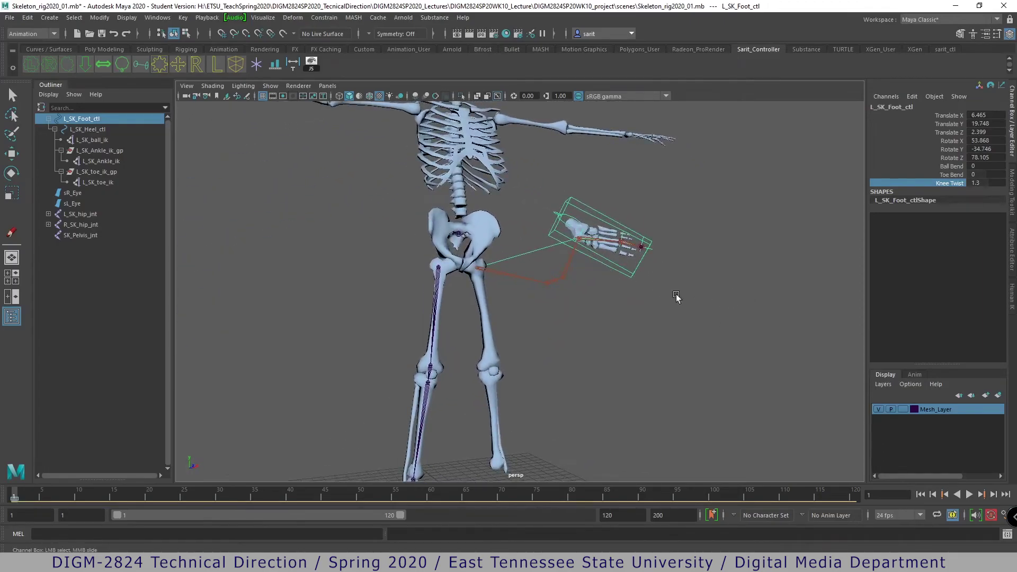
key(w)
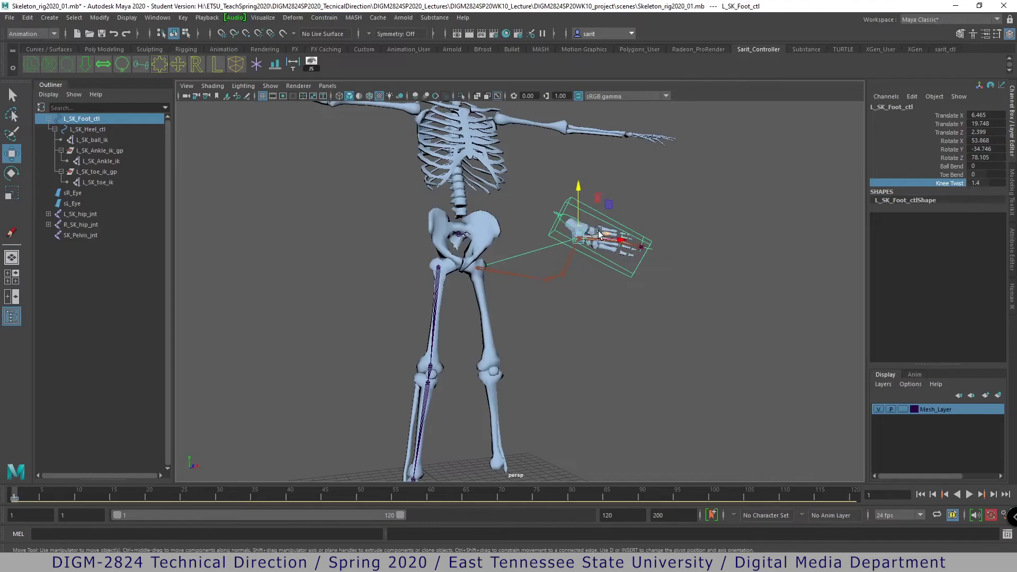
drag(581, 189, 582, 334)
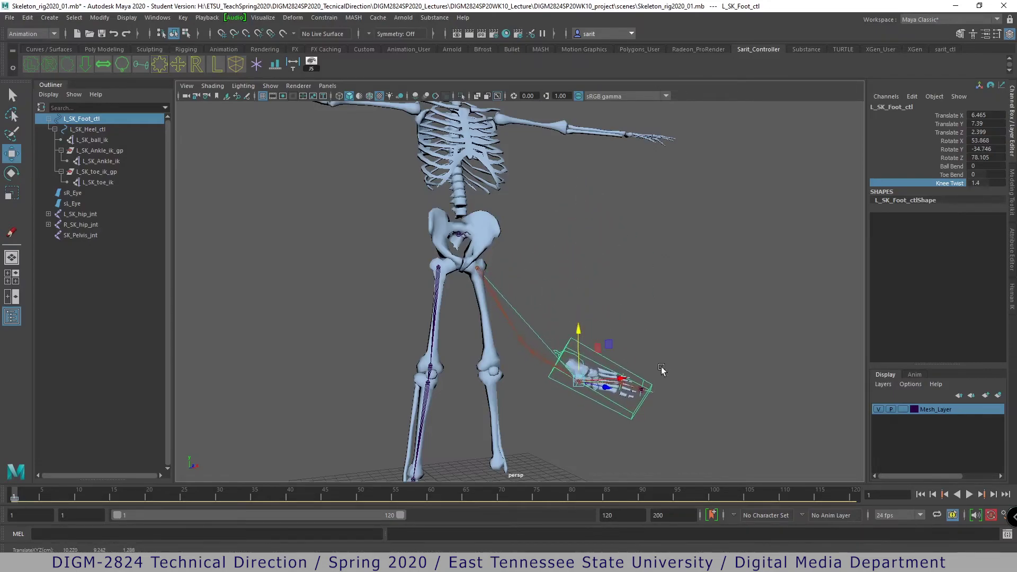
drag(613, 380, 581, 379)
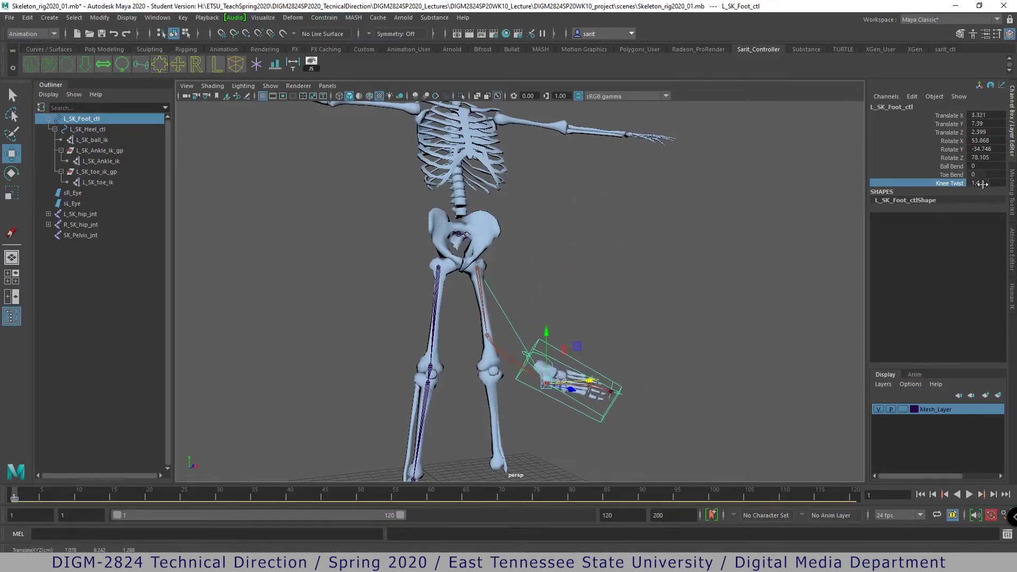
- Reset all Translate and Rotate values and Knee Twist of L_SK_Foot_ctl to 0
double_click(982, 183)
drag(997, 116, 997, 158)
text(0)
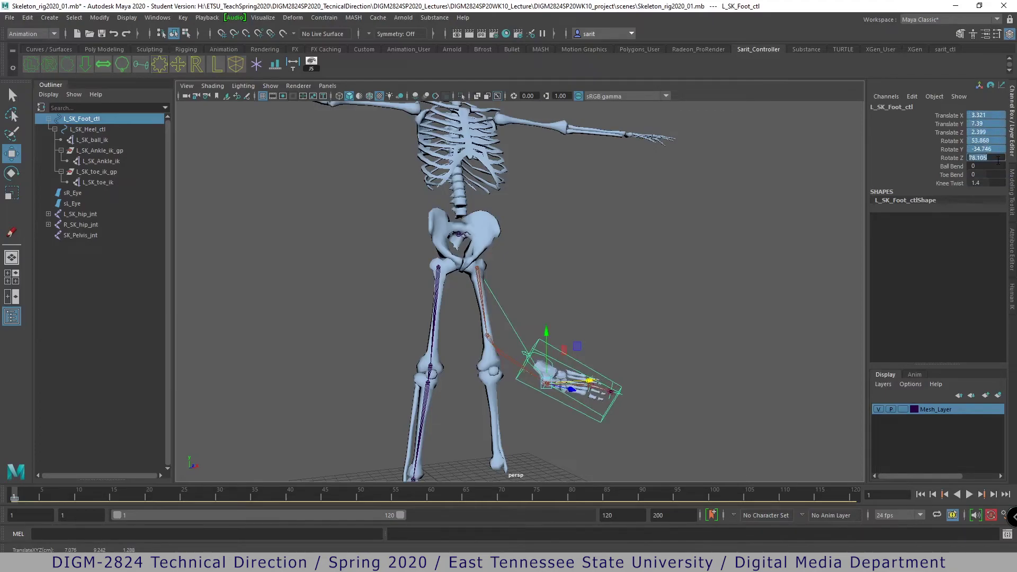
key(Return)
double_click(985, 183)
text(0)
key(Return)
- Try moving L_SK_Foot_ctl from its rest position and undo the move
alt+right_drag(631, 288, 629, 356)
alt+drag(629, 356, 608, 372)
scroll(531, 387, up, 2)
scroll(532, 387, up, 3)
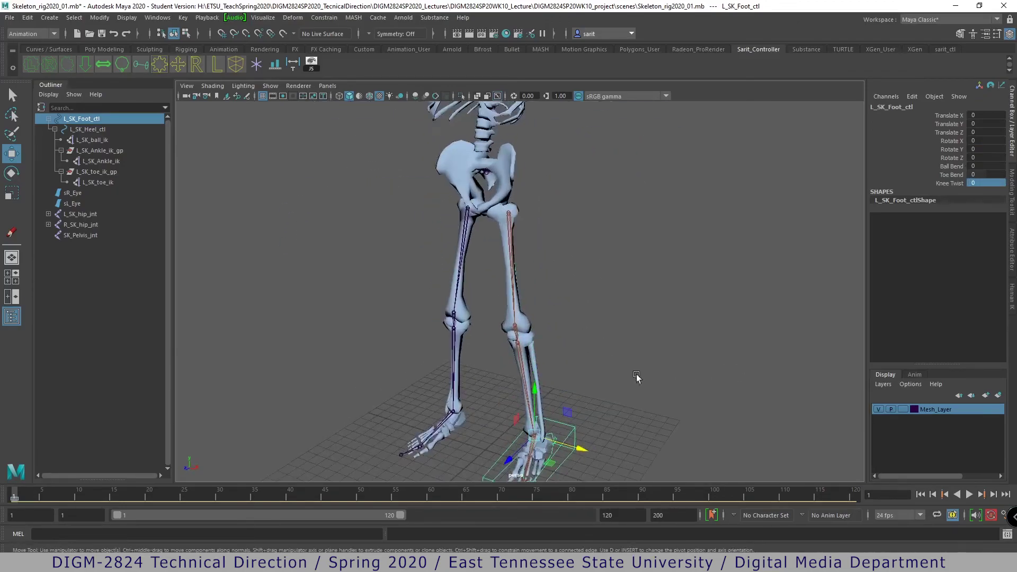
alt+drag(532, 386, 503, 382)
key(ctrl+z)
- Deselect the foot control and select the left lower-leg bone mesh s_patellaL1
alt+drag(634, 384, 577, 371)
alt+right_drag(578, 371, 738, 388)
alt+middle_drag(737, 388, 638, 332)
click(623, 311)
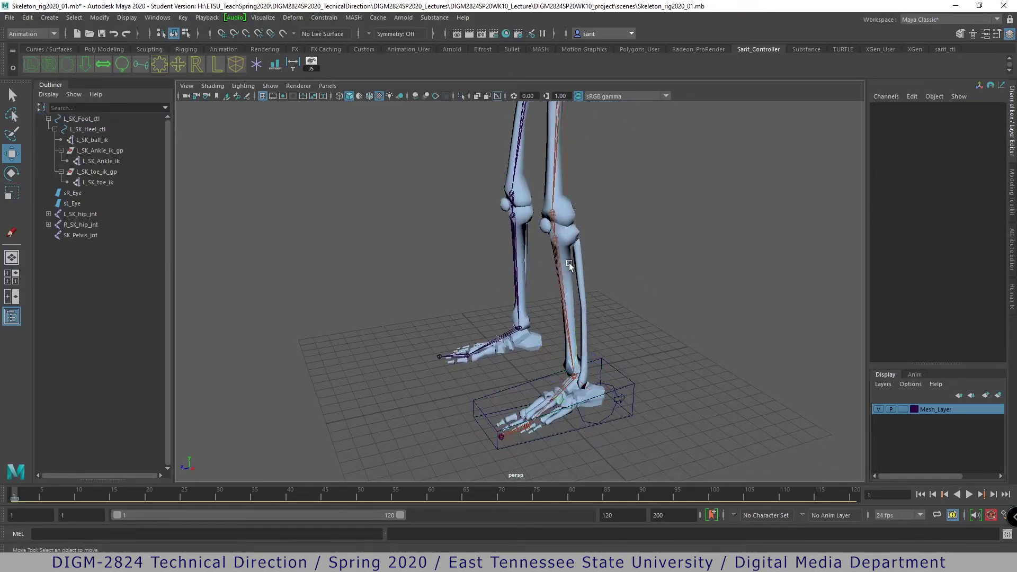
key(q)
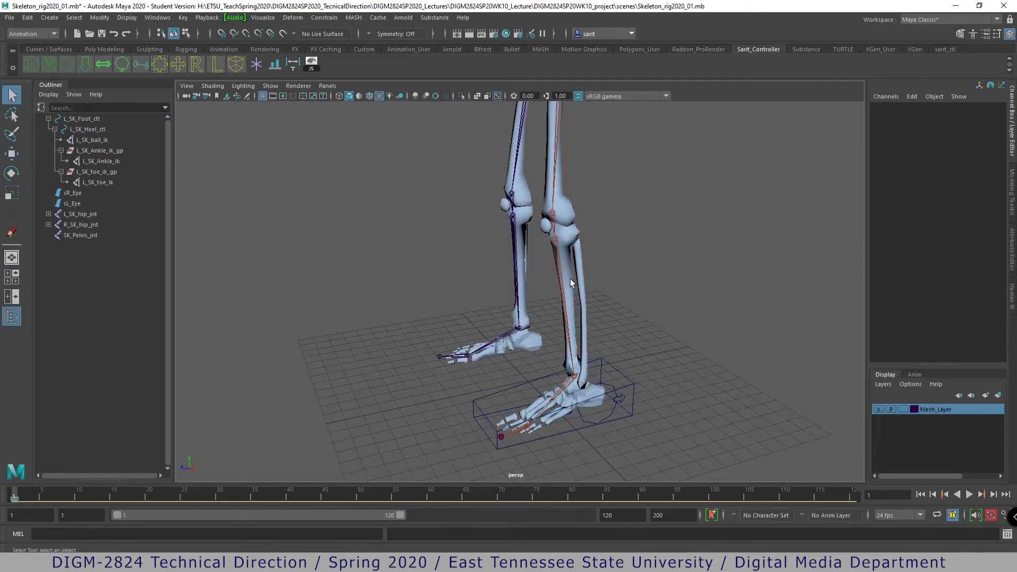
click(571, 262)
alt+drag(579, 269, 499, 268)
alt+middle_drag(500, 268, 416, 312)
alt+right_drag(416, 313, 615, 320)
alt+drag(615, 320, 567, 302)
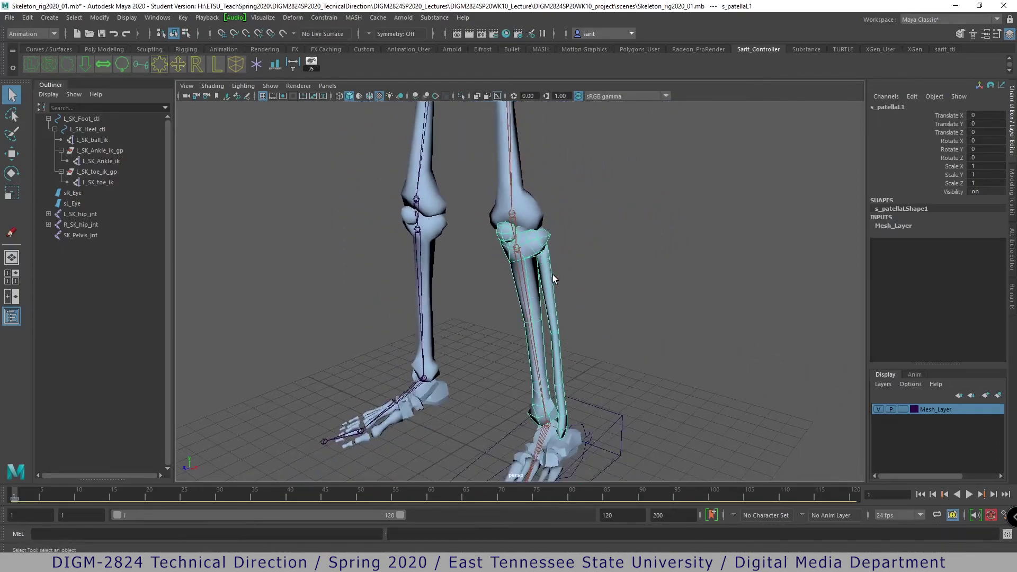
- Separate the left lower-leg mesh s_patellaL1 into its individual bones and select the pieces one by one to check the split
shift+right_click(535, 245)
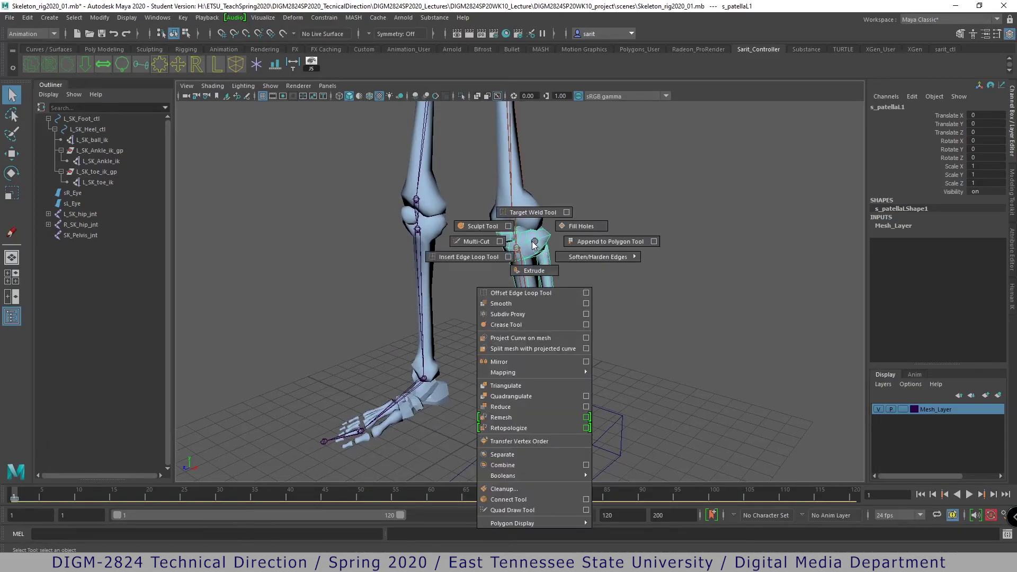
shift+right_click(541, 243)
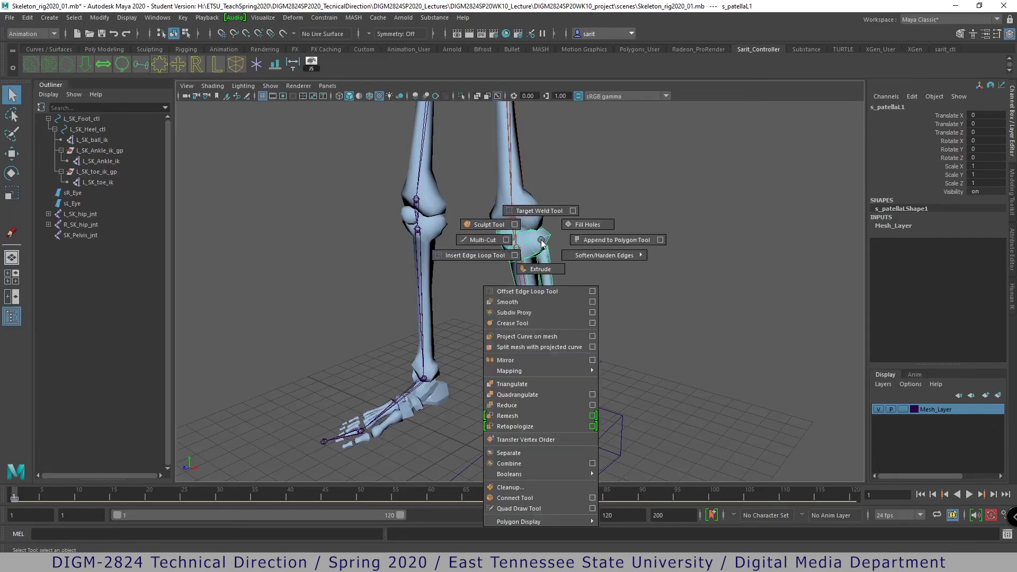
click(519, 459)
click(564, 303)
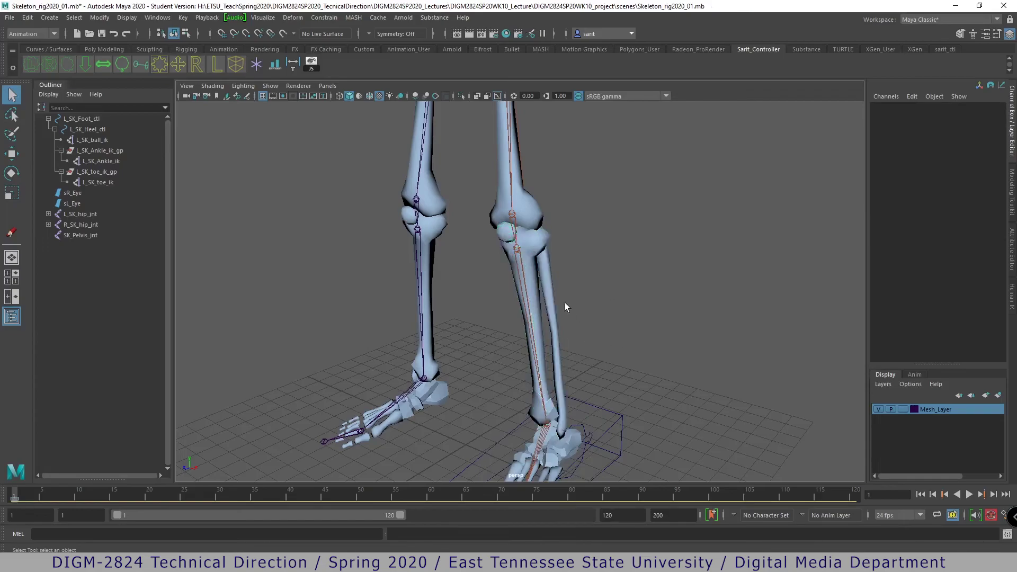
click(543, 270)
click(547, 275)
click(554, 273)
alt+drag(583, 279, 542, 279)
click(517, 250)
click(528, 250)
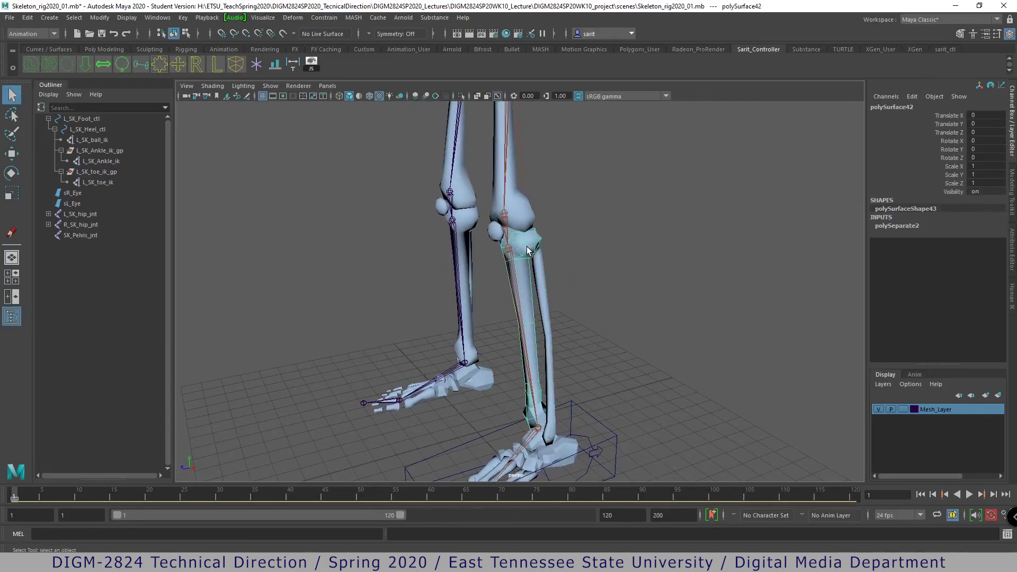
- Parent the separated left kneecap mesh to the joint L_SK_knee_jnt1 and clear the selection
click(490, 235)
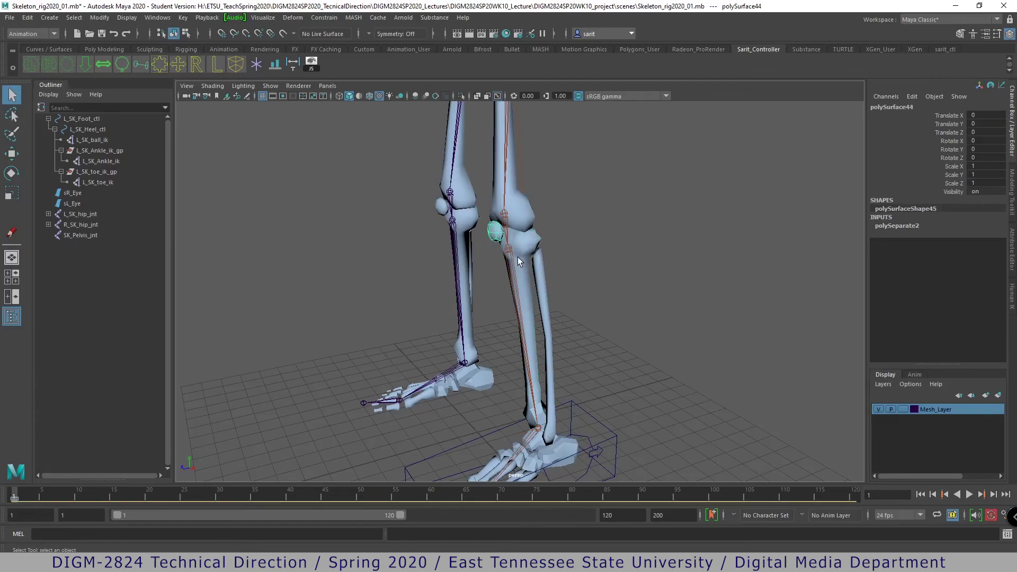
alt+right_drag(509, 249, 624, 277)
alt+middle_drag(543, 282, 541, 330)
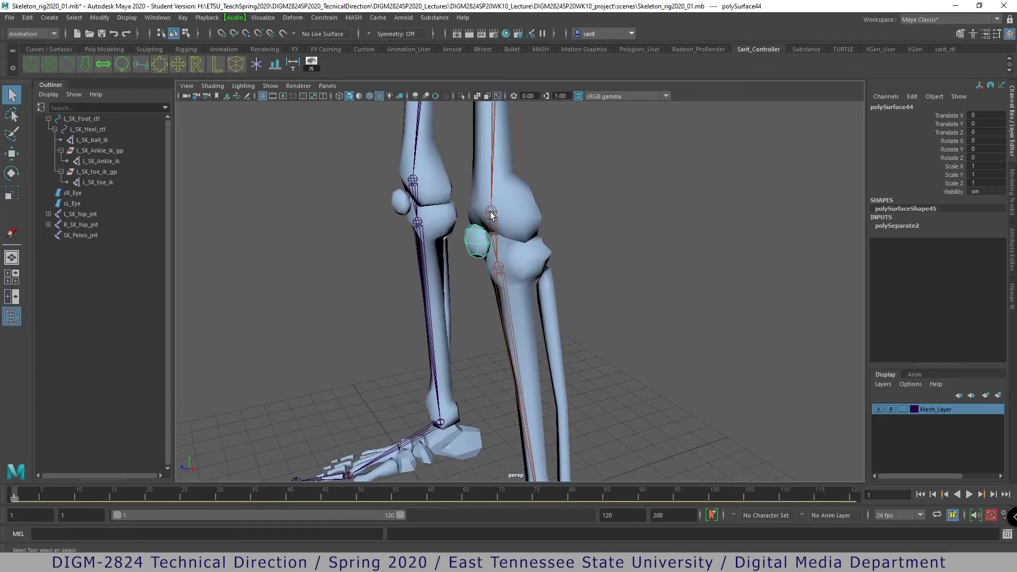
click(491, 213)
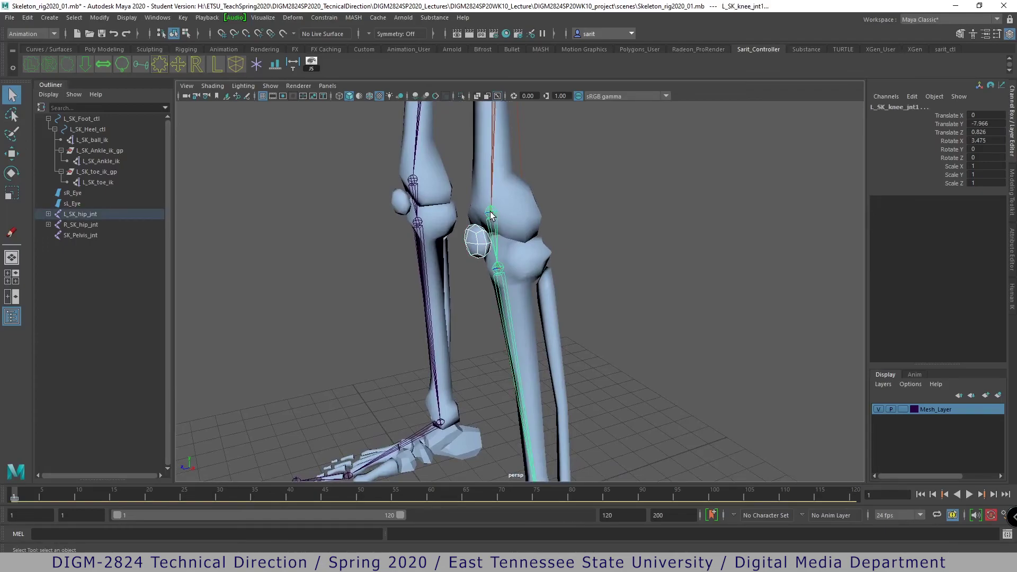
key(p)
click(527, 286)
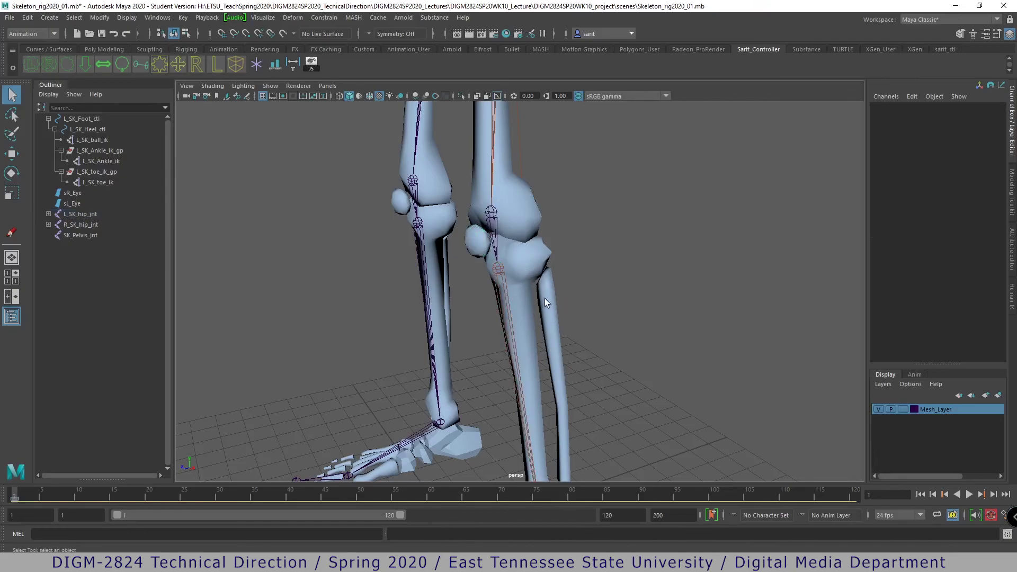
- Parent the left tibia and fibula meshes to the joint L_SK_knee_jnt2
click(531, 259)
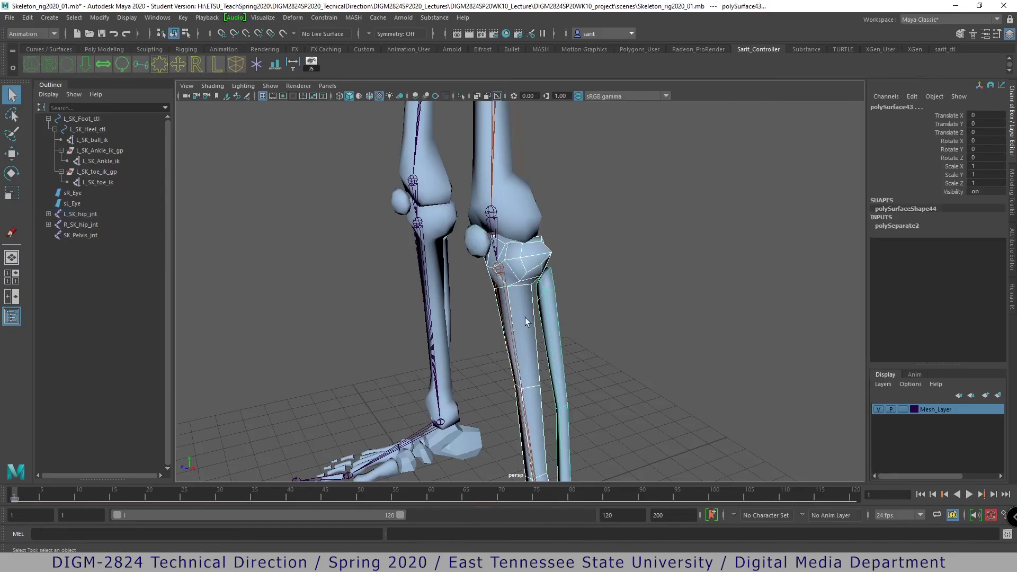
shift+click(527, 343)
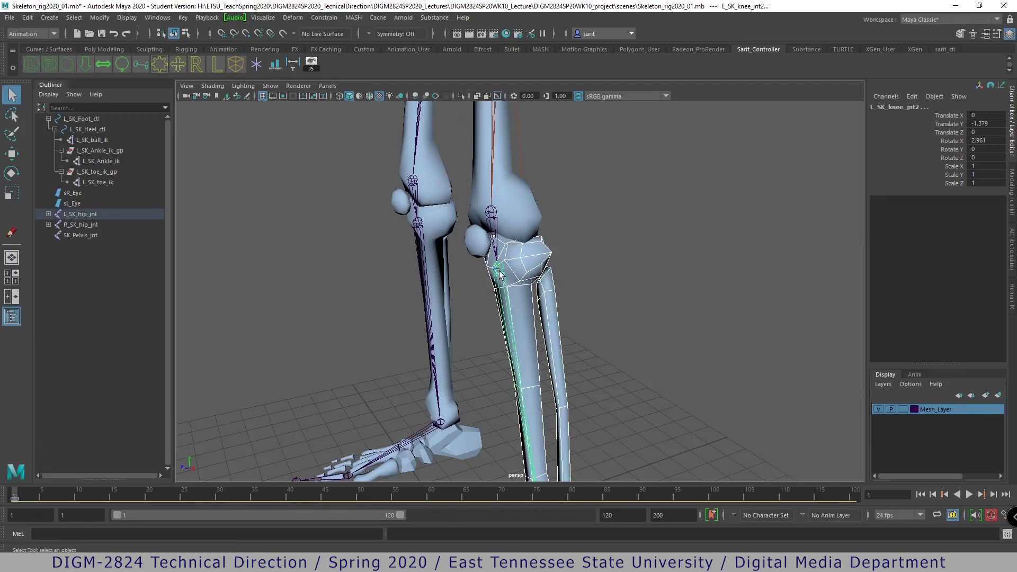
key(p)
- Try raising L_SK_Foot_ctl to test how the lower-leg bones follow, and undo the move and the selection
alt+right_drag(626, 325, 587, 298)
alt+middle_drag(601, 404, 606, 346)
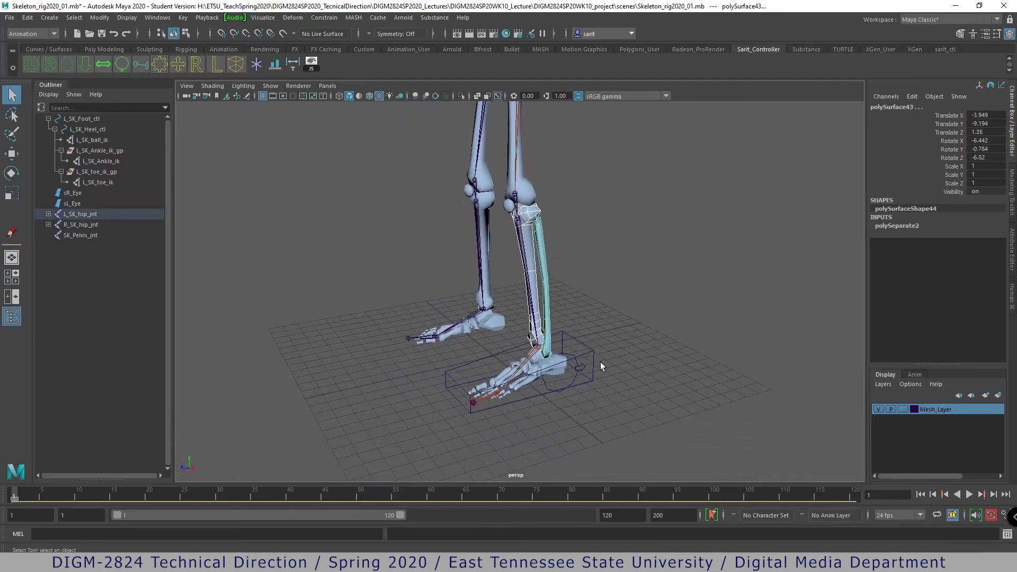
drag(588, 341, 600, 365)
key(w)
drag(541, 315, 541, 265)
key(ctrl+z)
key(ctrl+z)
key(ctrl+z)
key(ctrl+z)
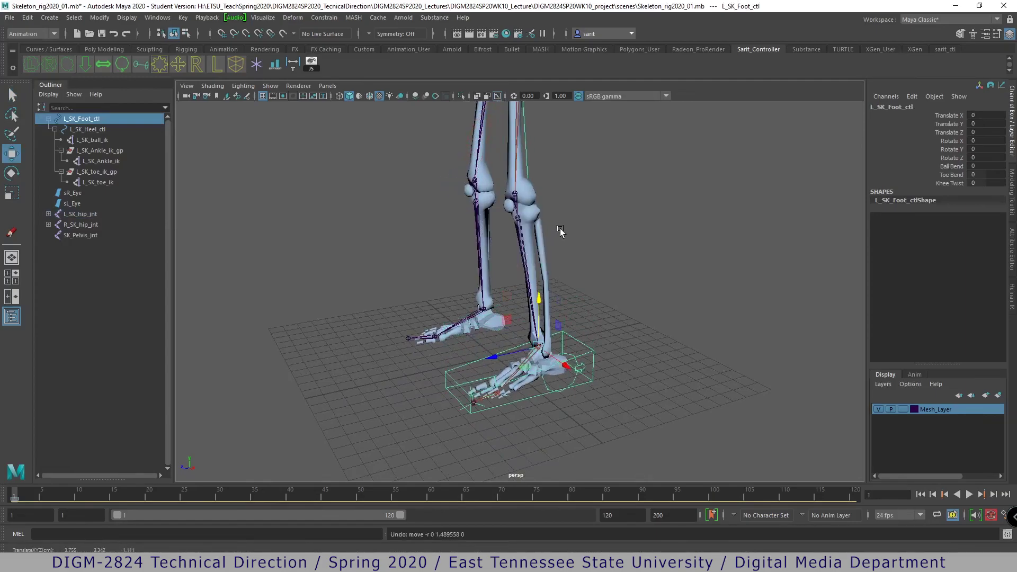
key(ctrl+z)
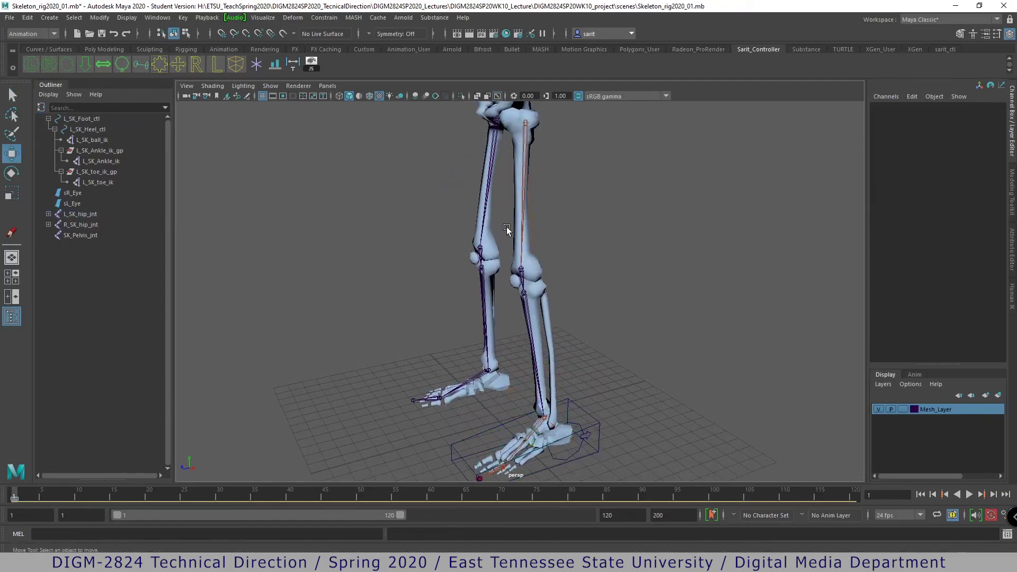
- Parent the left thigh bone mesh s_femurL to the joint L_SK_hip_jnt
click(515, 135)
scroll(545, 186, up, 10)
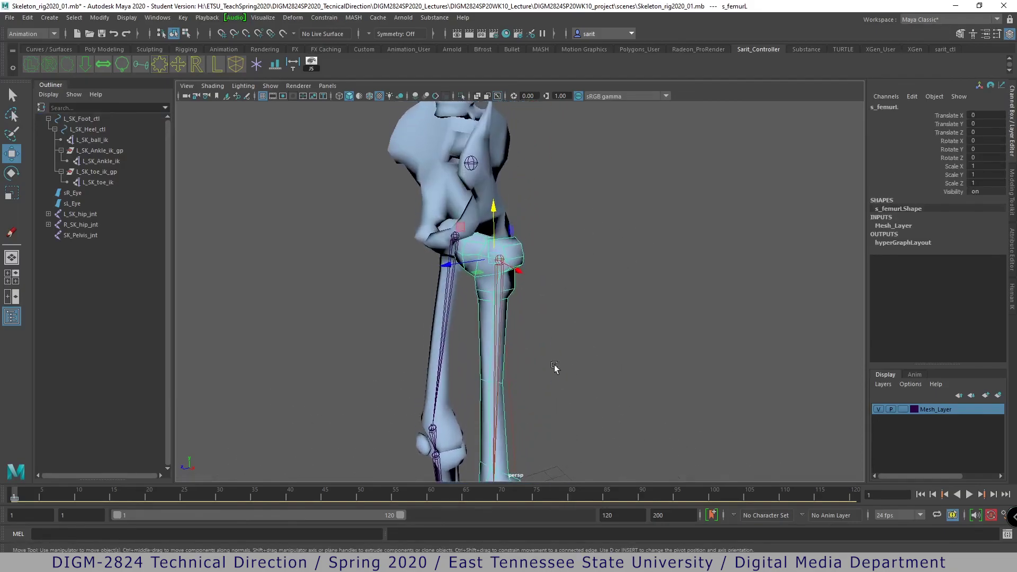
scroll(554, 366, up, 5)
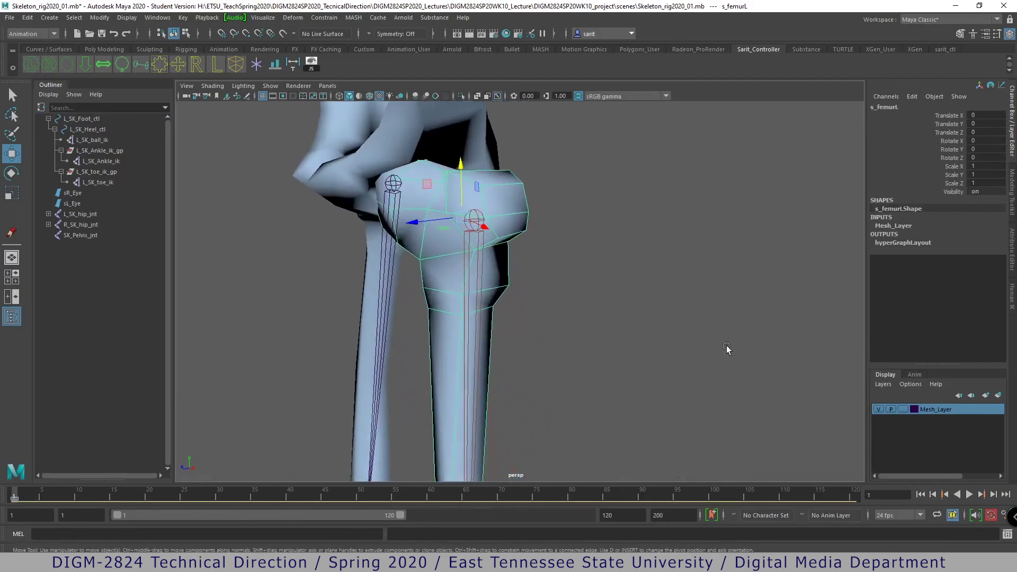
click(479, 245)
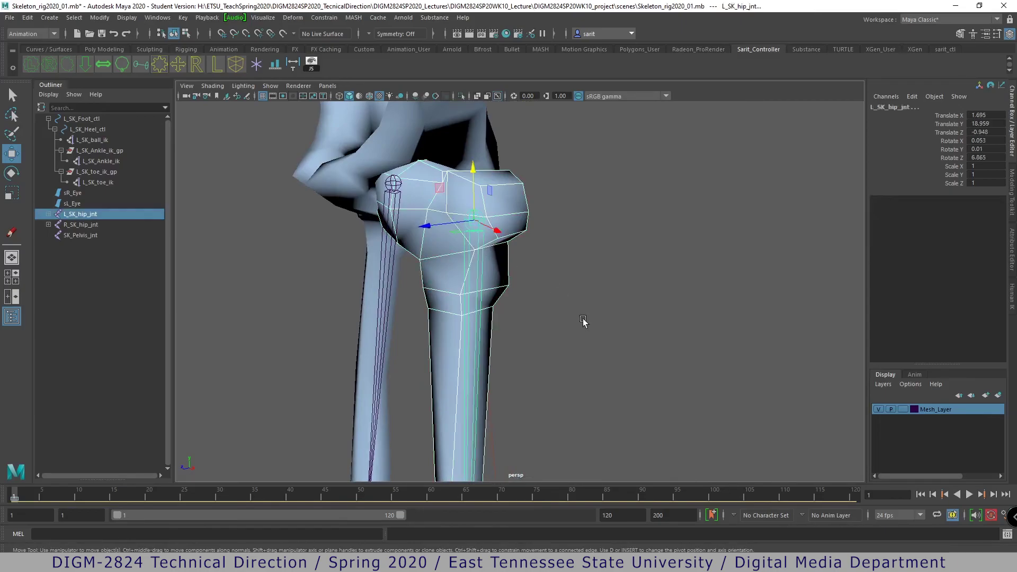
key(ctrl+z)
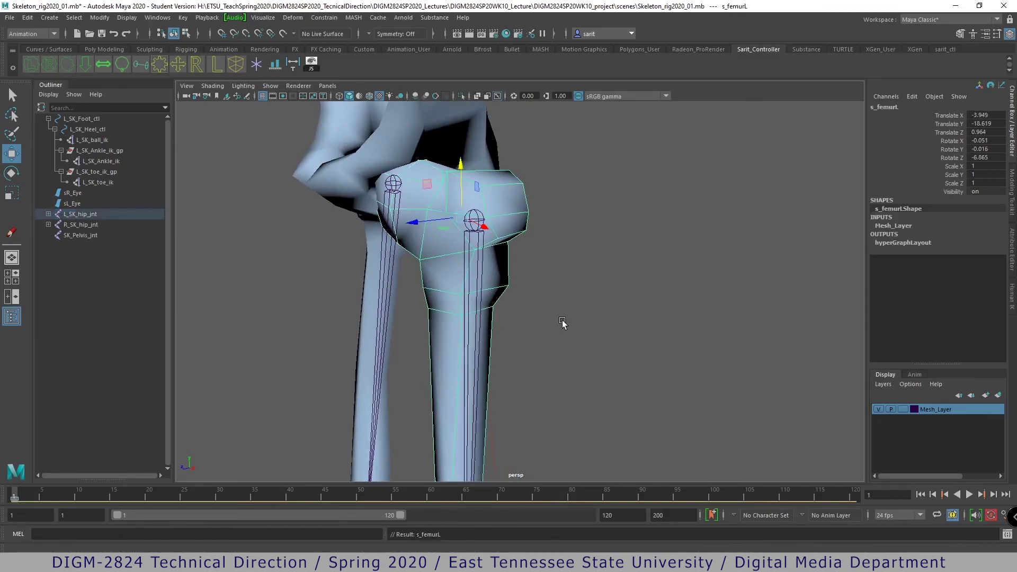
- Try moving L_SK_Foot_ctl to test the whole left leg's bones, undo the move and examine both legs
scroll(562, 326, down, 10)
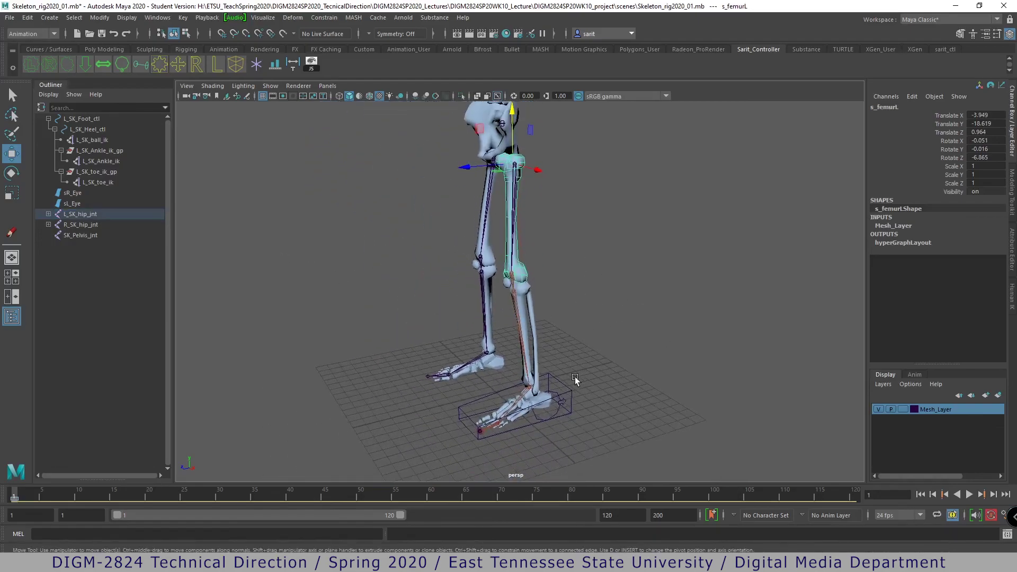
click(565, 393)
drag(498, 365, 461, 268)
key(ctrl+z)
alt+drag(511, 406, 491, 410)
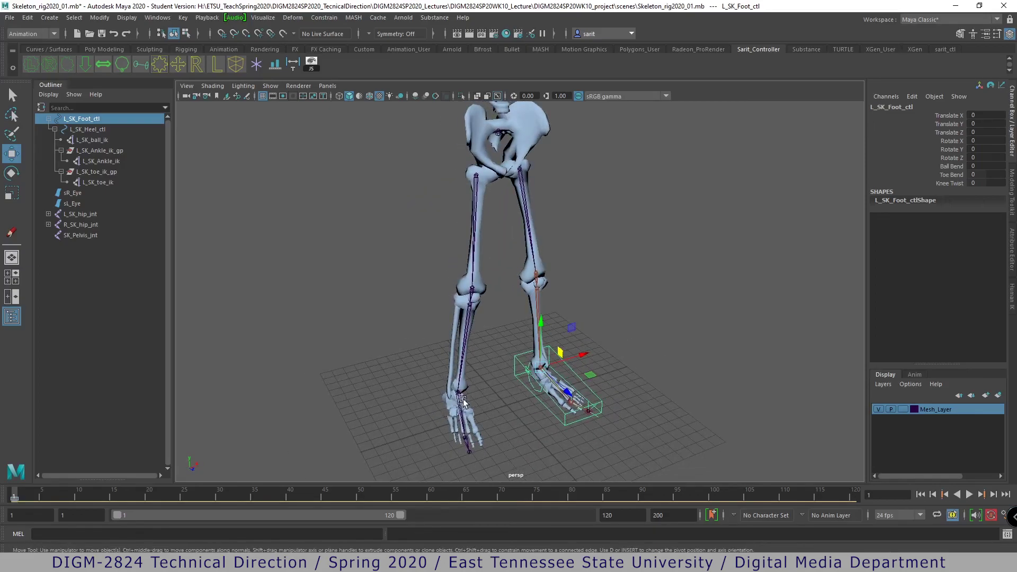
alt+drag(692, 369, 603, 432)
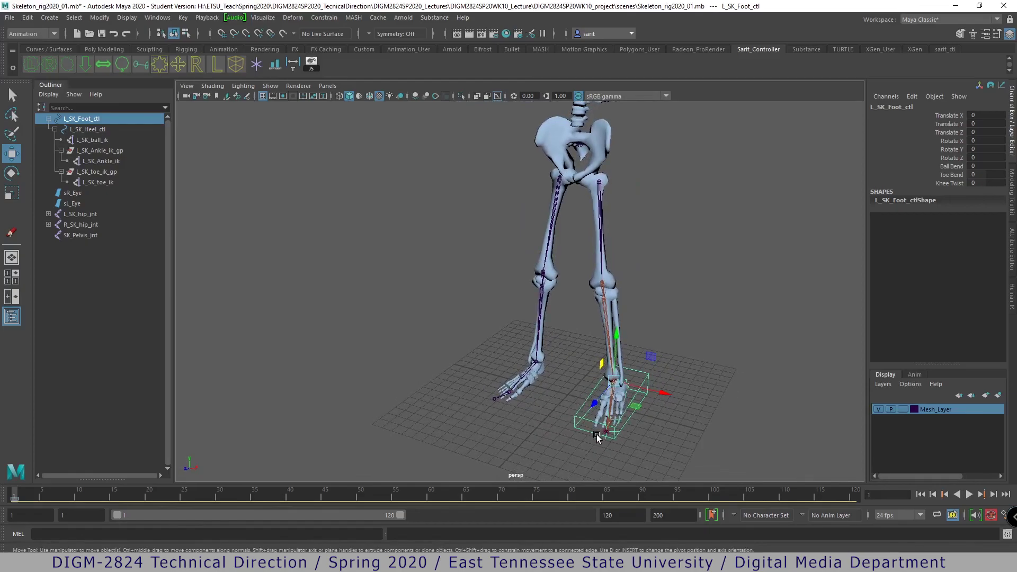